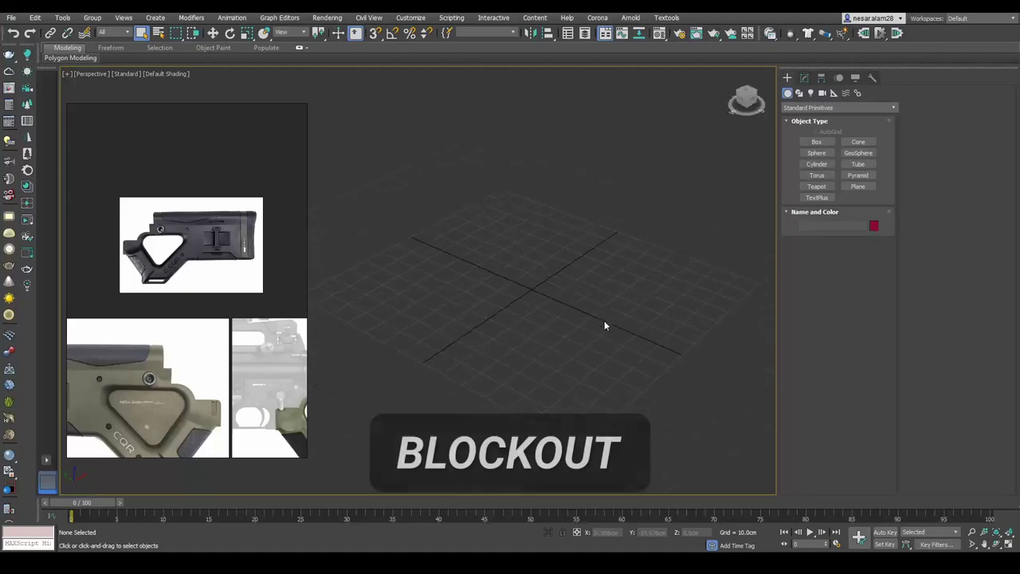
Draw a flat reference plane for the CQR stock photo and view it from Front in wireframe
click(858, 186)
drag(383, 279, 654, 341)
key(w)
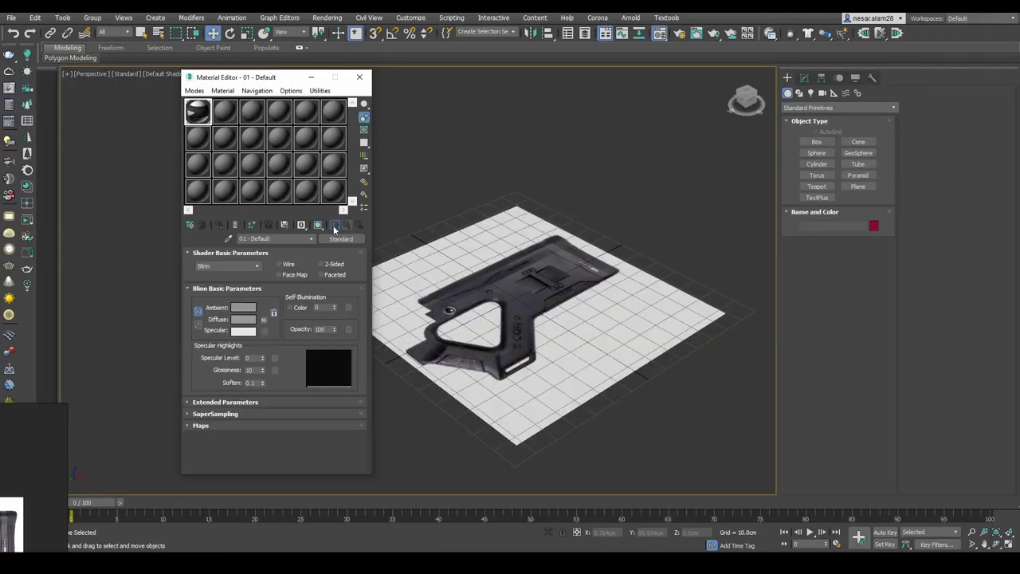
key(f)
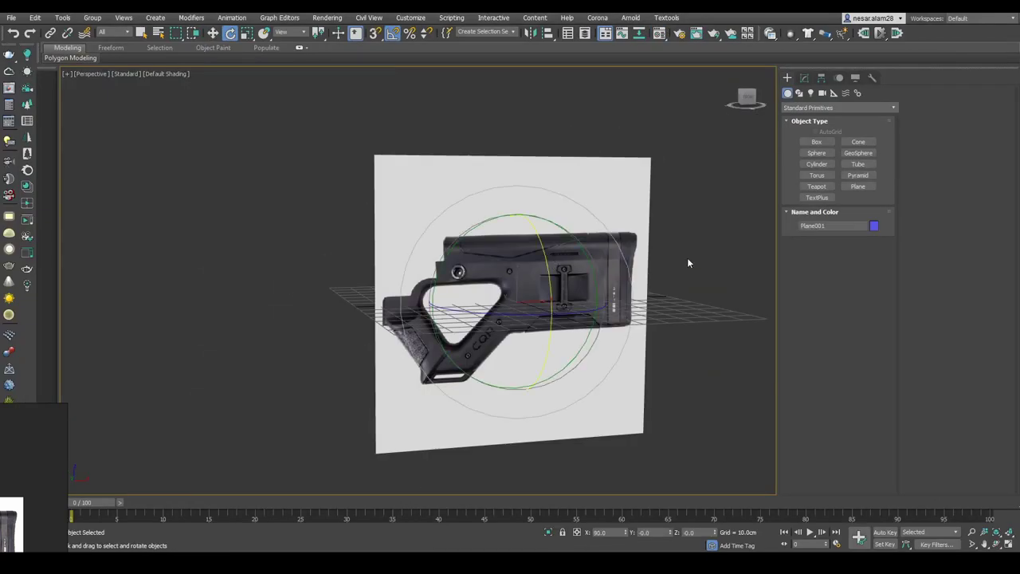
key(F3)
Adjust the viewport display quality options
click(110, 74)
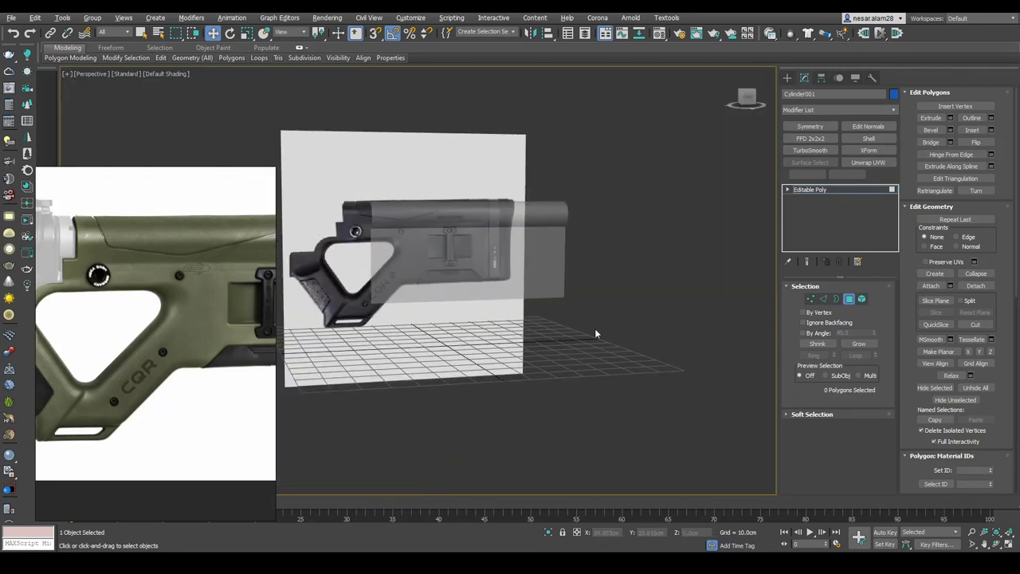
In Front view, select the horizontal edge loop across the thumbhole, ready to move
click(850, 300)
key(f)
scroll(438, 194, up, 3)
scroll(438, 195, up, 3)
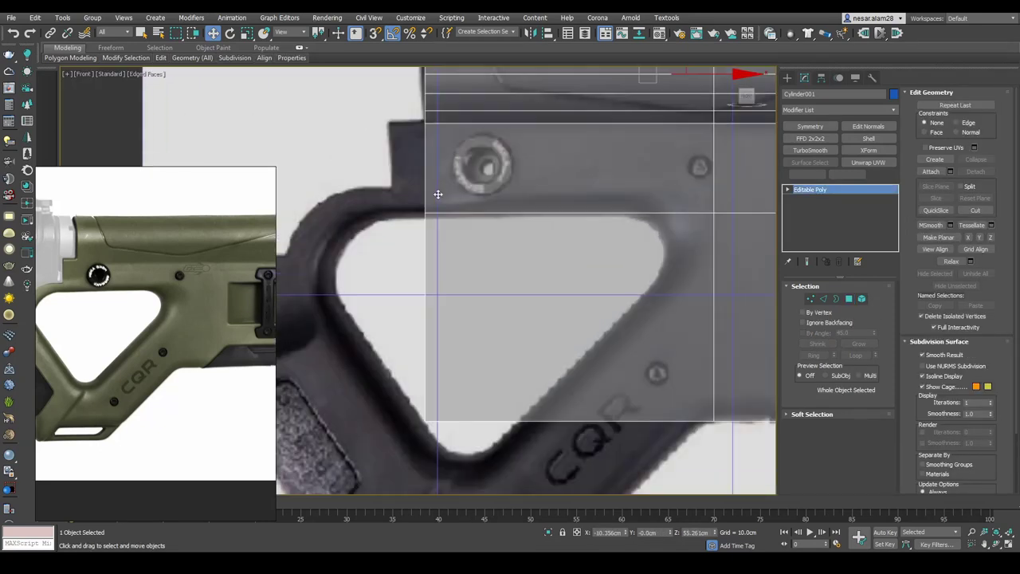
scroll(462, 167, up, 3)
scroll(462, 167, down, 3)
middle_drag(462, 166, 635, 160)
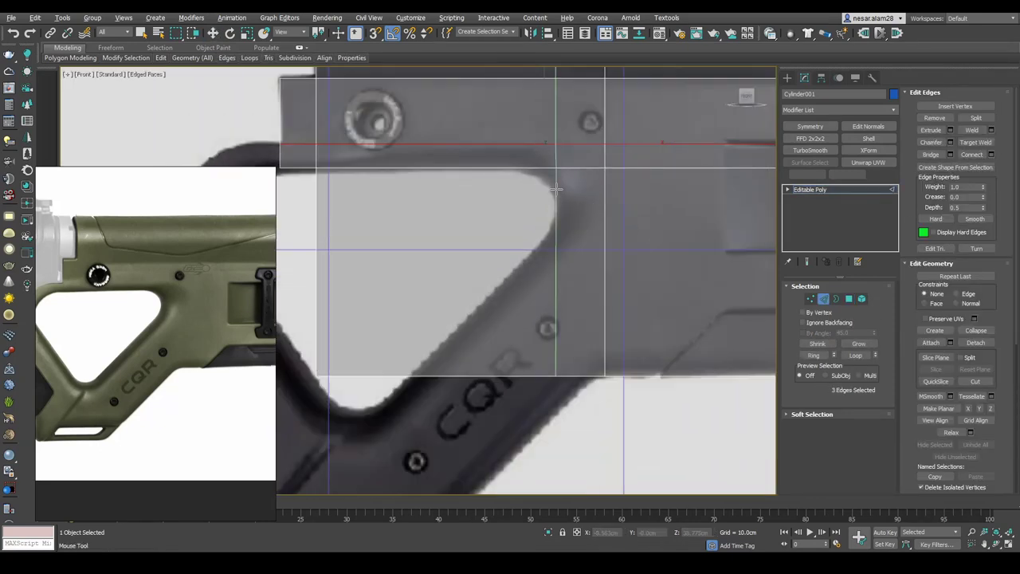
double_click(635, 159)
scroll(636, 160, down, 3)
key(w)
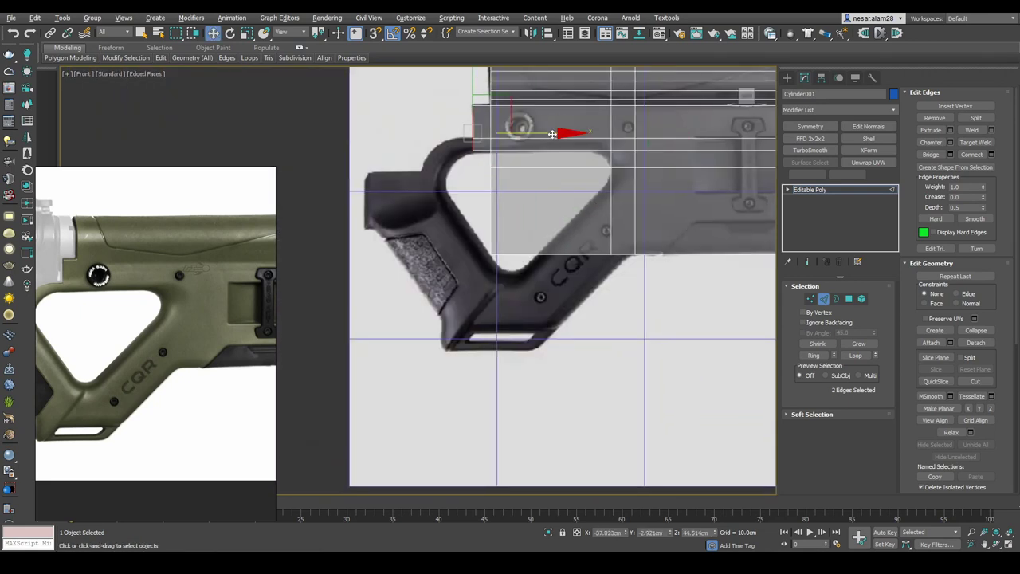
At Vertex level, select the thumbhole's bottom vertex for moving
scroll(445, 128, up, 2)
scroll(602, 89, down, 2)
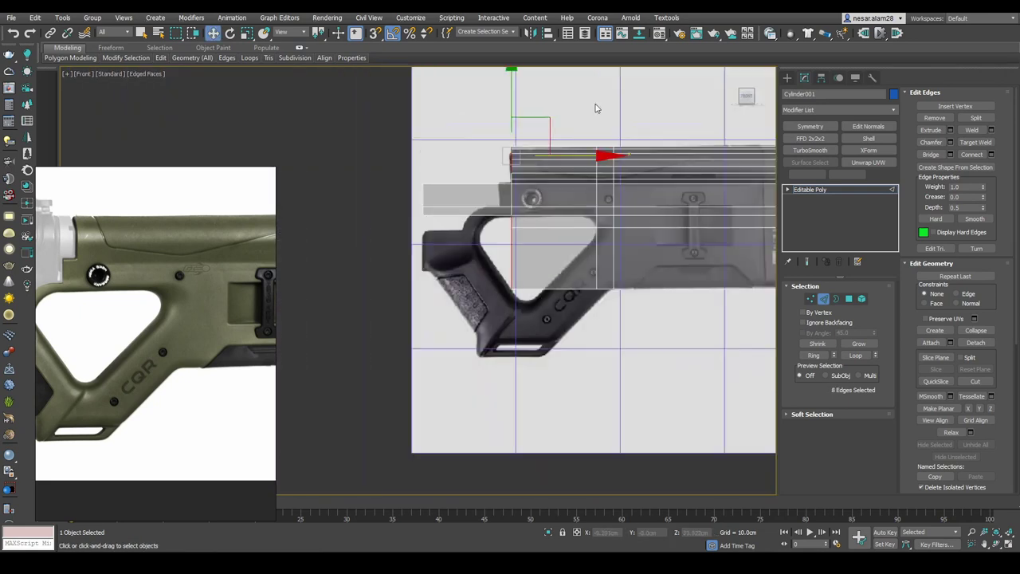
scroll(413, 261, up, 3)
scroll(413, 261, up, 4)
key(1)
scroll(408, 252, down, 3)
scroll(468, 250, up, 2)
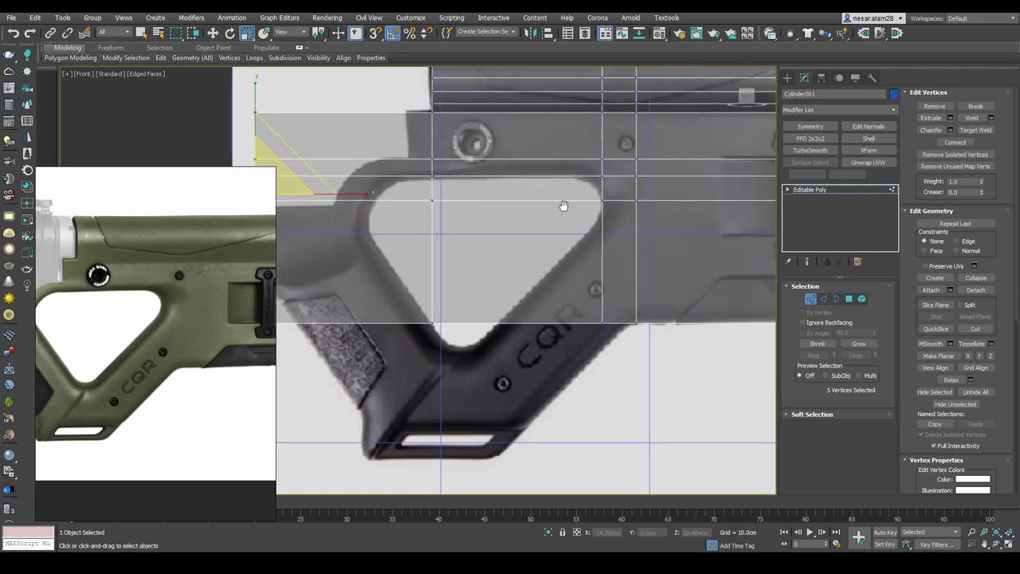
scroll(615, 216, up, 1)
key(w)
middle_drag(646, 229, 667, 229)
click(625, 358)
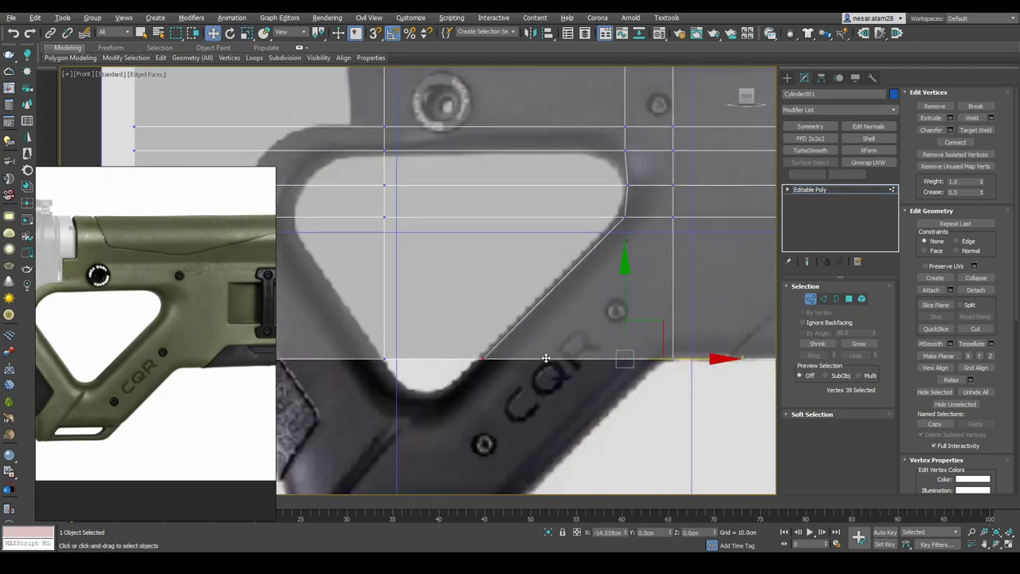
Clear the edge selection and select a vertex on the thumbhole's upper-left outline
middle_drag(382, 243, 504, 263)
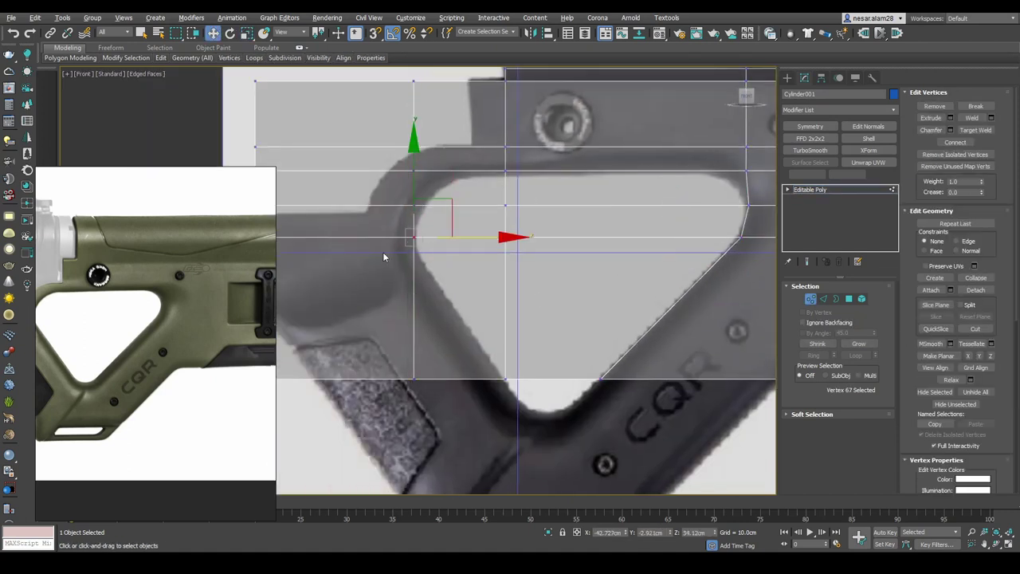
middle_drag(443, 317, 534, 385)
click(513, 253)
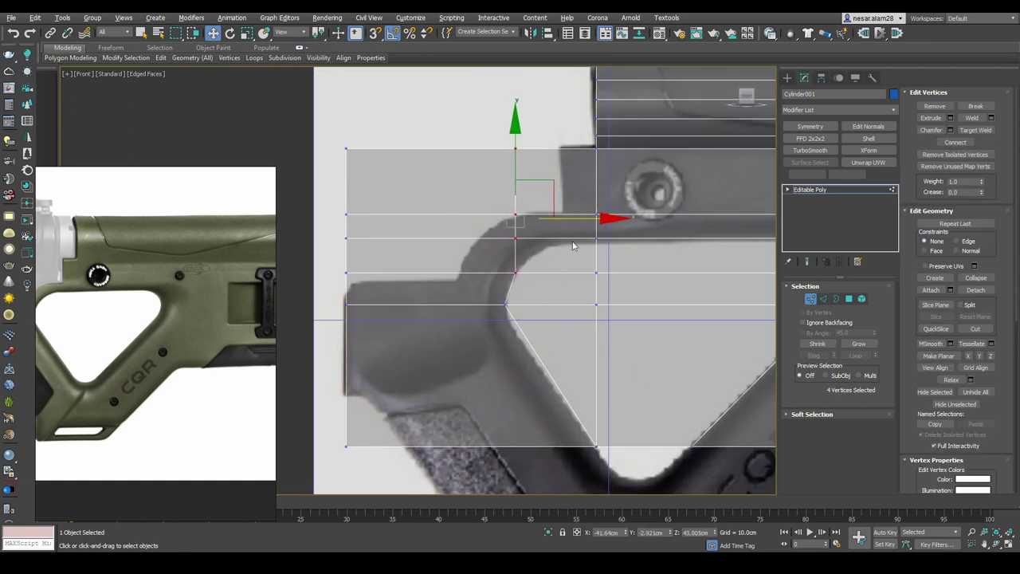
scroll(539, 251, up, 2)
scroll(579, 255, down, 3)
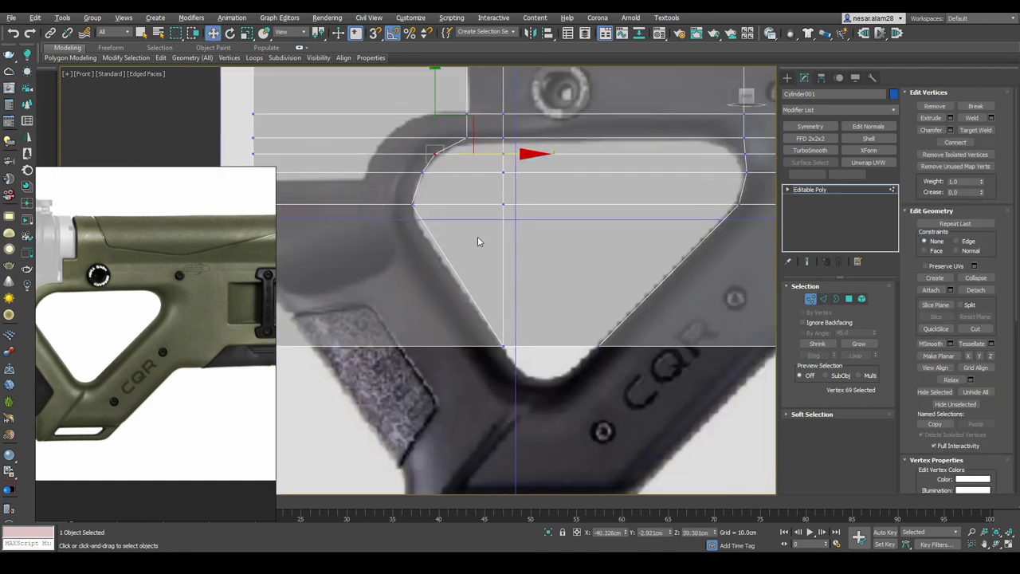
scroll(543, 252, up, 1)
scroll(542, 252, up, 1)
click(532, 238)
scroll(450, 246, down, 1)
Switch between Edge and Vertex levels and select a vertex on the thumbhole's front edge
key(2)
click(450, 243)
scroll(451, 246, up, 1)
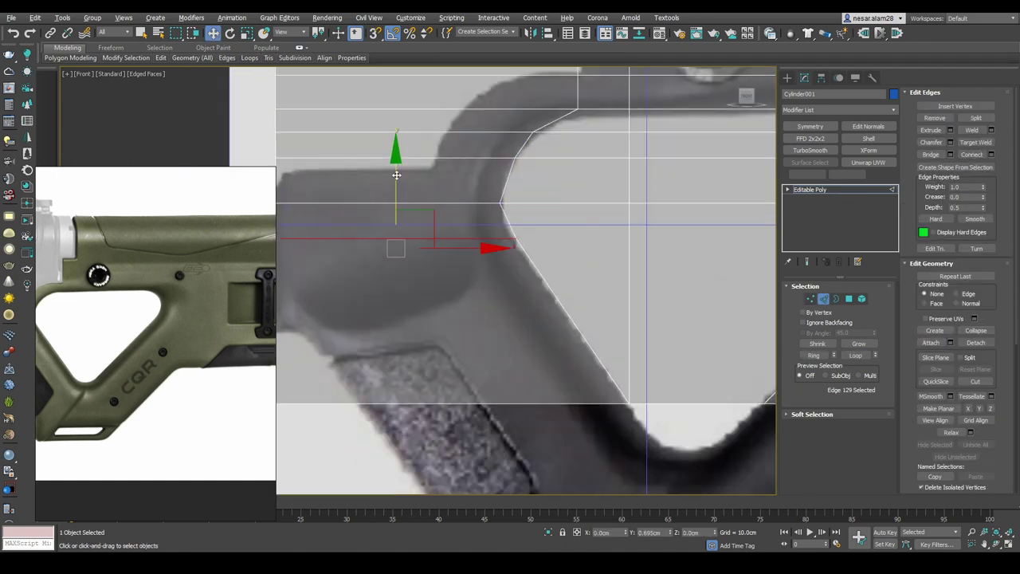
scroll(587, 252, down, 1)
key(2)
scroll(582, 247, down, 1)
scroll(574, 239, up, 1)
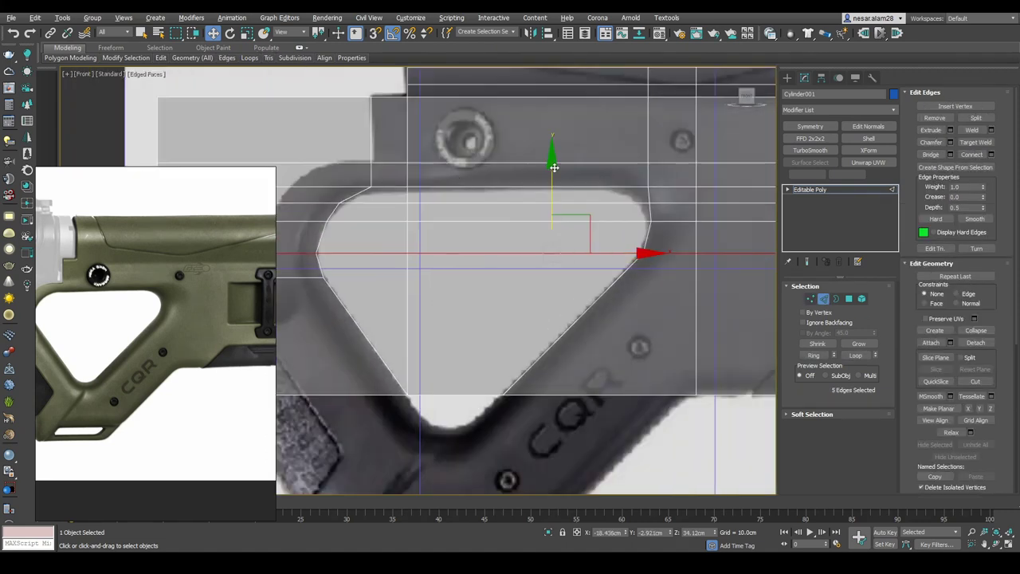
scroll(566, 234, up, 2)
key(1)
middle_drag(420, 160, 611, 210)
scroll(598, 140, down, 3)
Select a vertex column, then edges along the stock's lower edge near the thumbhole bottom
drag(550, 80, 595, 287)
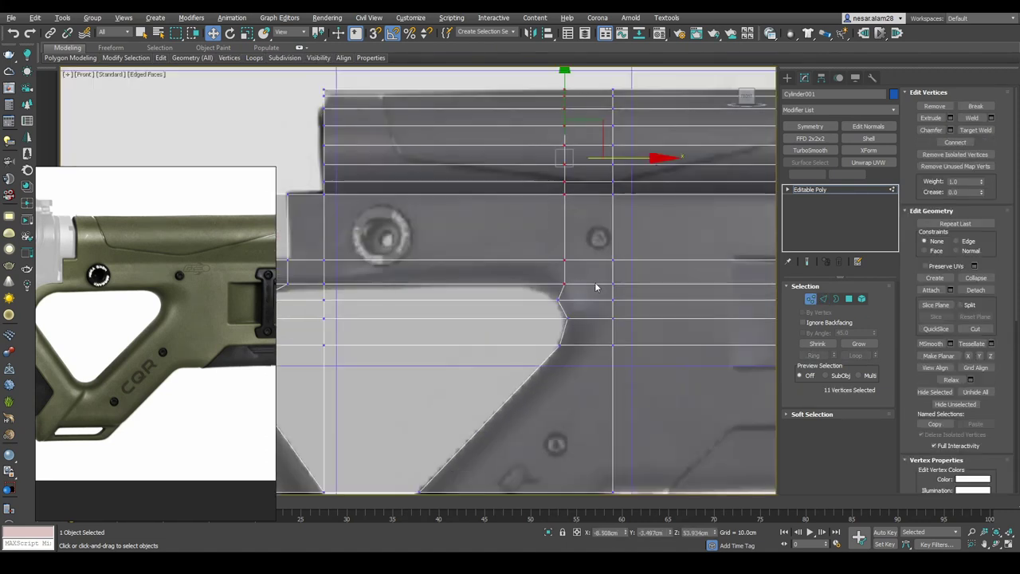
scroll(633, 159, down, 2)
middle_drag(625, 218, 523, 313)
key(2)
click(534, 304)
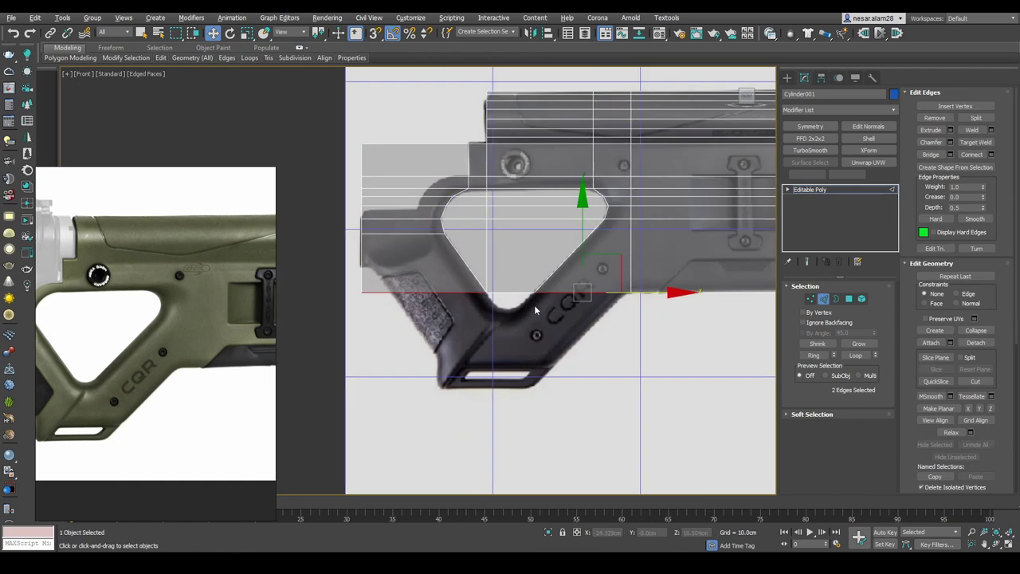
Select the grip's corner and column vertices and line up its left edge
key(1)
scroll(558, 375, up, 2)
click(653, 366)
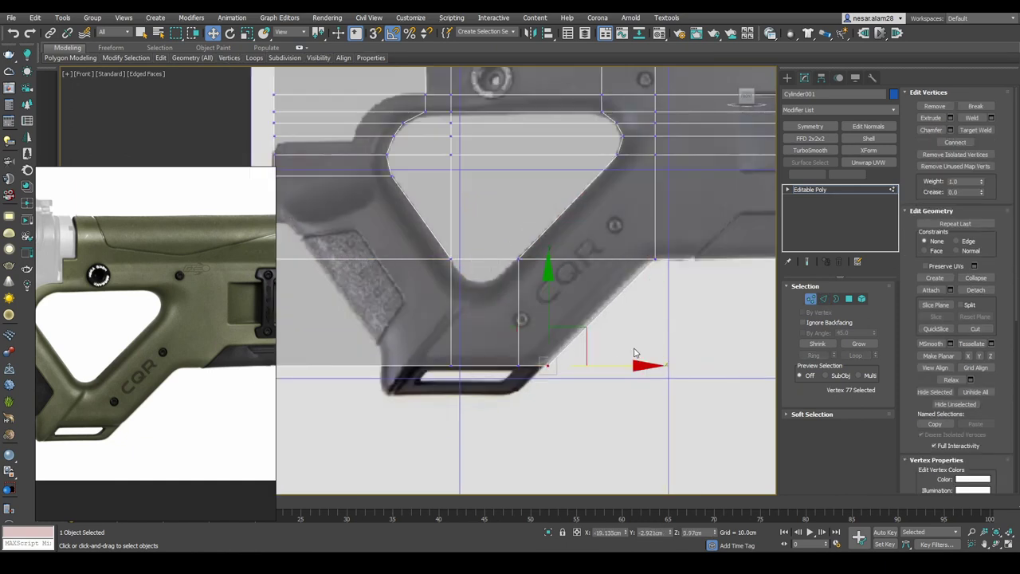
scroll(636, 353, down, 1)
drag(614, 73, 646, 340)
middle_drag(711, 117, 474, 295)
scroll(475, 295, up, 2)
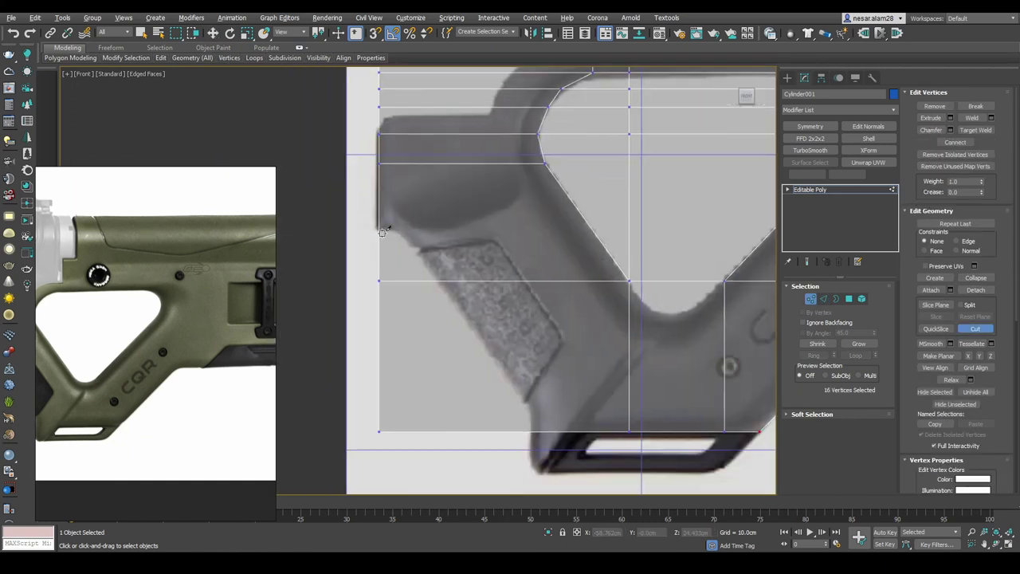
drag(431, 111, 470, 446)
Select the bottom row of vertices and align the bottom corner with the sling slot
key(r)
scroll(504, 319, up, 3)
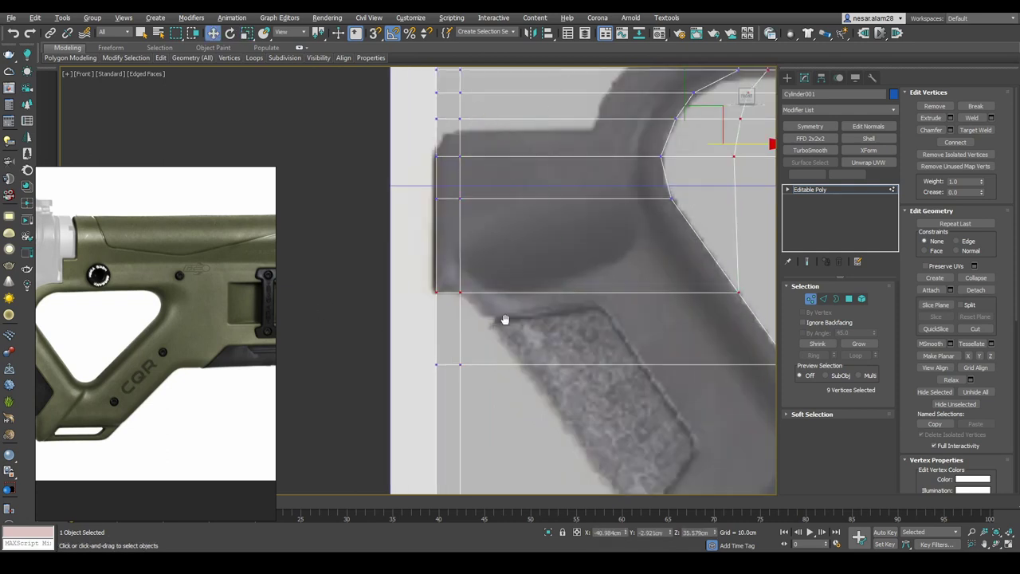
scroll(422, 263, down, 2)
key(w)
drag(526, 398, 766, 435)
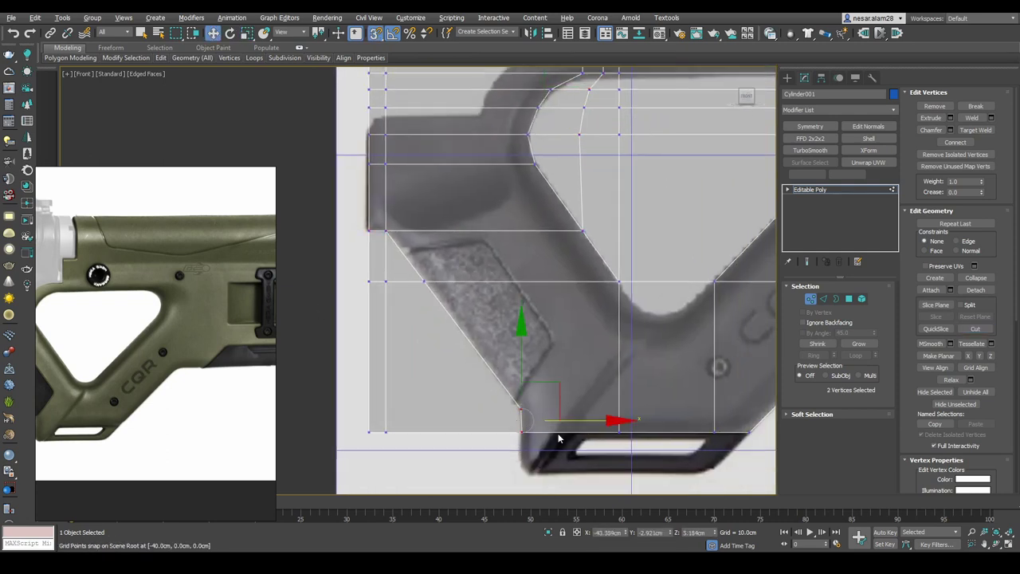
middle_drag(636, 431, 494, 374)
scroll(636, 368, up, 2)
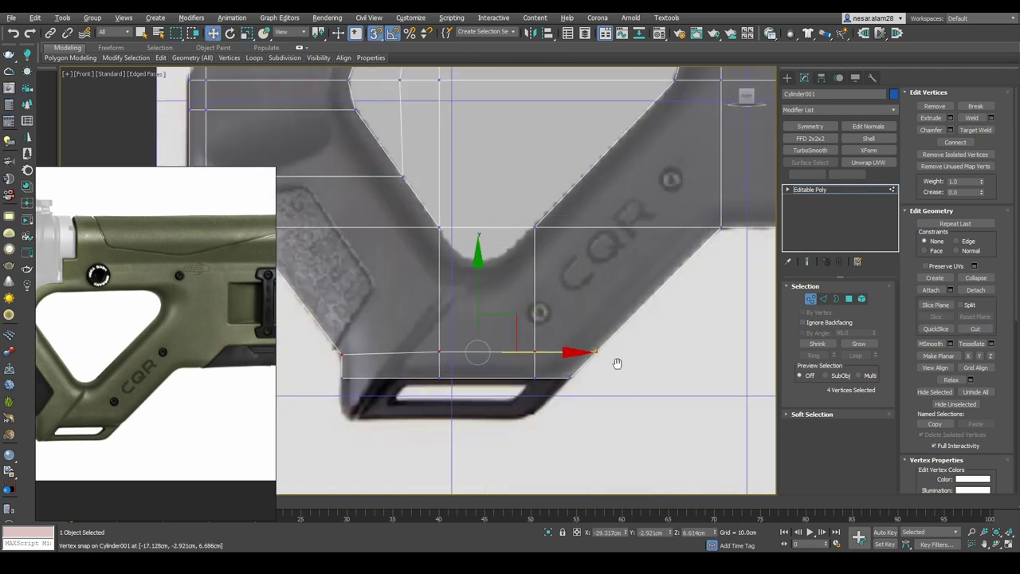
Rotate the bottom vertices, then select a vertical vertex column through the stock
key(e)
key(w)
scroll(409, 325, up, 2)
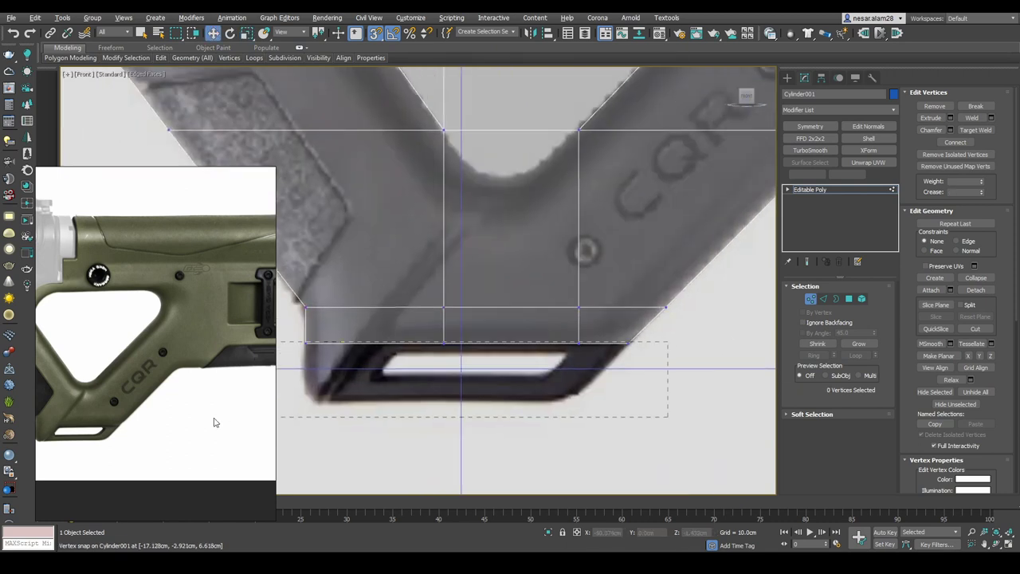
scroll(547, 266, down, 2)
scroll(677, 240, down, 2)
scroll(642, 239, up, 3)
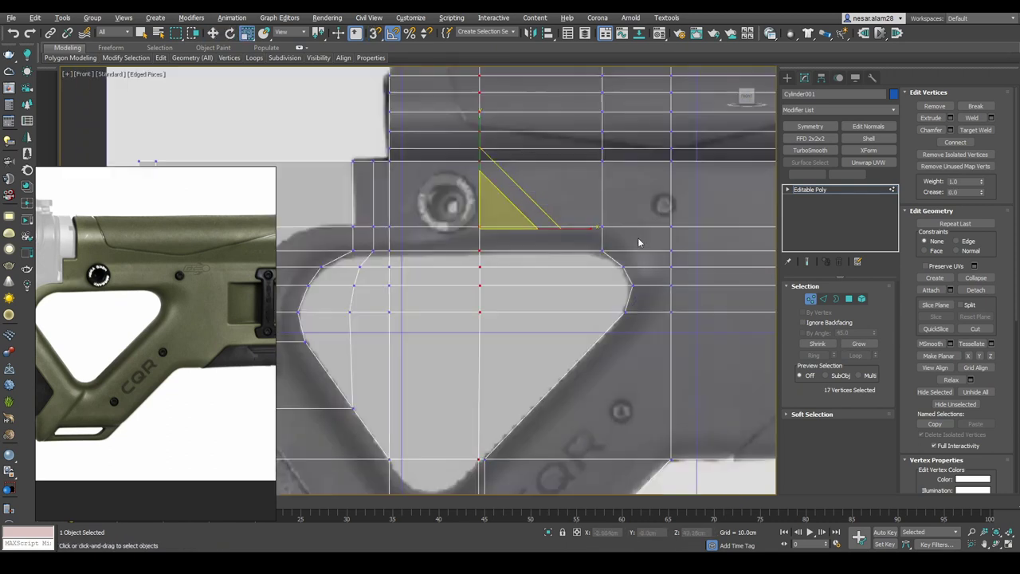
drag(598, 119, 629, 446)
scroll(571, 230, down, 1)
Select a group of vertices around the thumbhole
mouse_move(554, 199)
middle_down()
mouse_move(635, 268)
mouse_move(541, 257)
middle_up()
click(636, 269)
scroll(601, 165, up, 2)
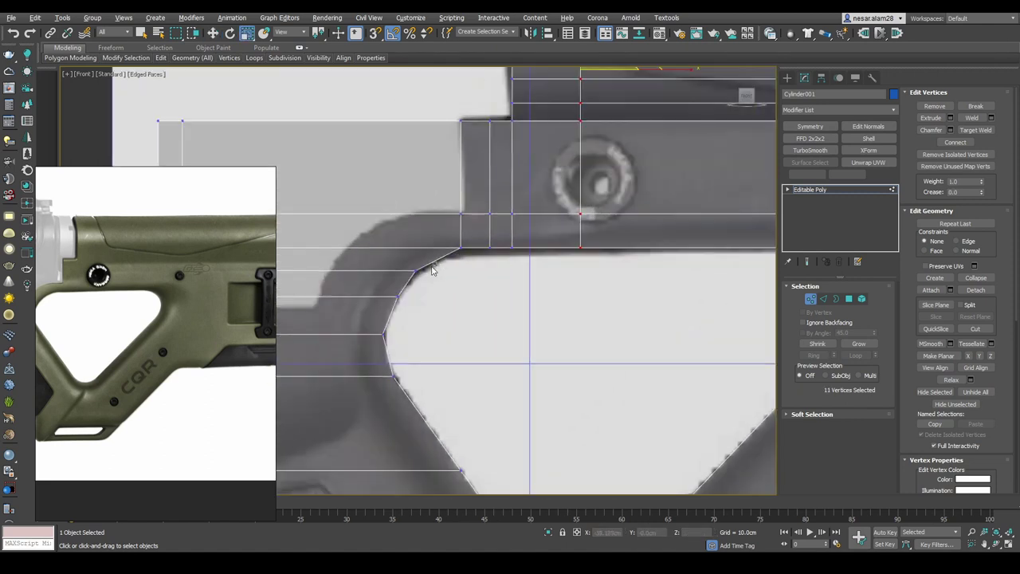
key(w)
mouse_move(433, 266)
middle_down()
mouse_move(535, 243)
mouse_move(485, 232)
middle_up()
scroll(510, 264, up, 2)
drag(515, 253, 464, 325)
scroll(478, 335, down, 2)
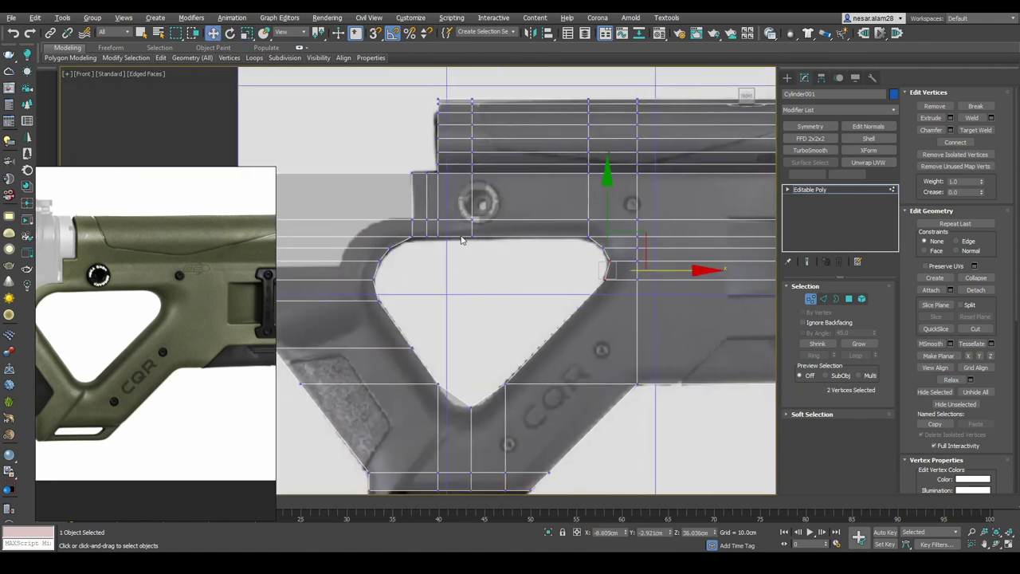
scroll(483, 360, up, 2)
scroll(479, 319, up, 2)
scroll(472, 279, down, 2)
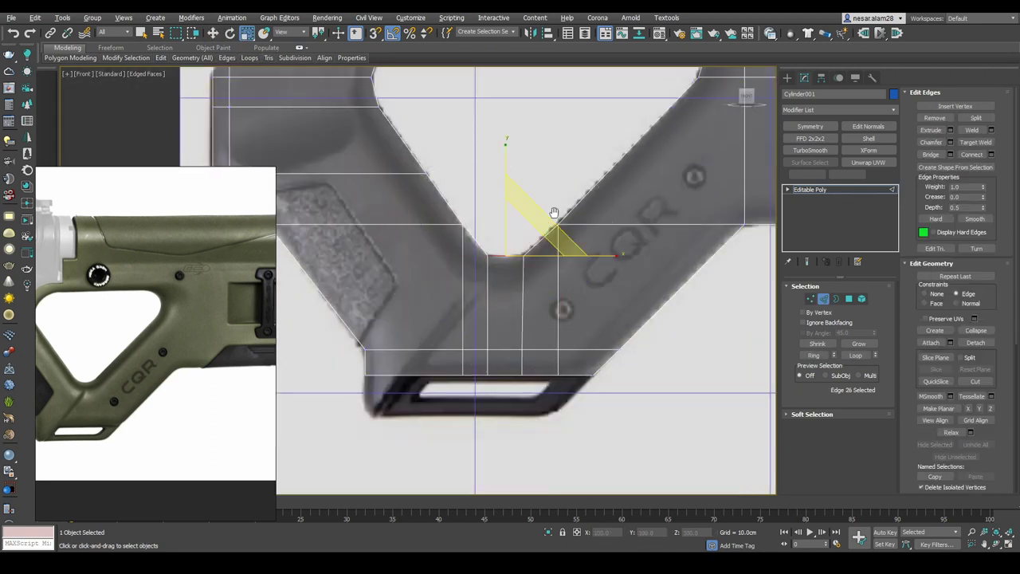
Move the vertices at the thumbhole's lower corner onto the reference
middle_drag(555, 213, 525, 157)
scroll(525, 157, up, 2)
key(1)
key(w)
middle_drag(378, 284, 370, 462)
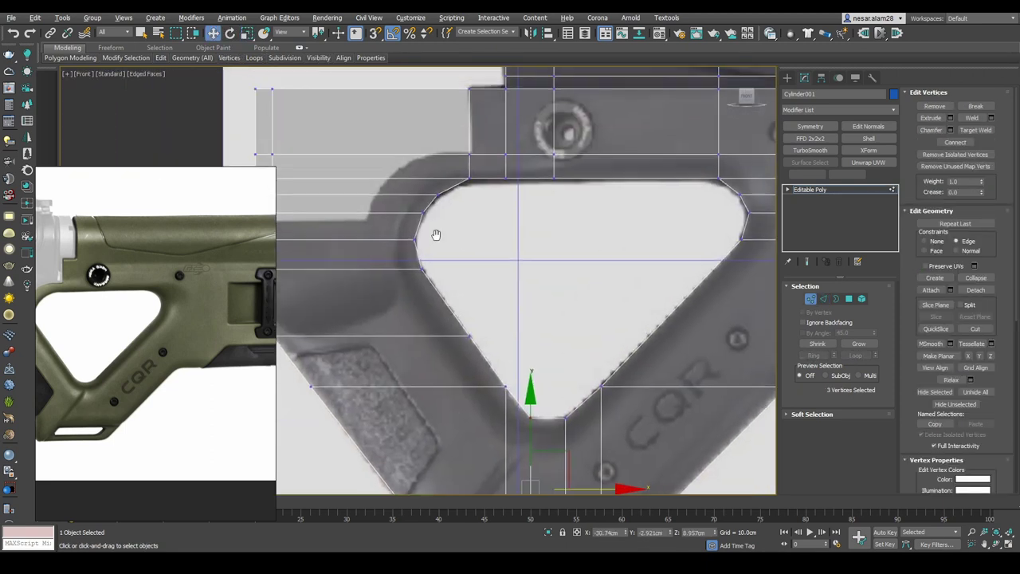
scroll(424, 244, down, 2)
scroll(566, 221, down, 1)
middle_drag(540, 223, 553, 233)
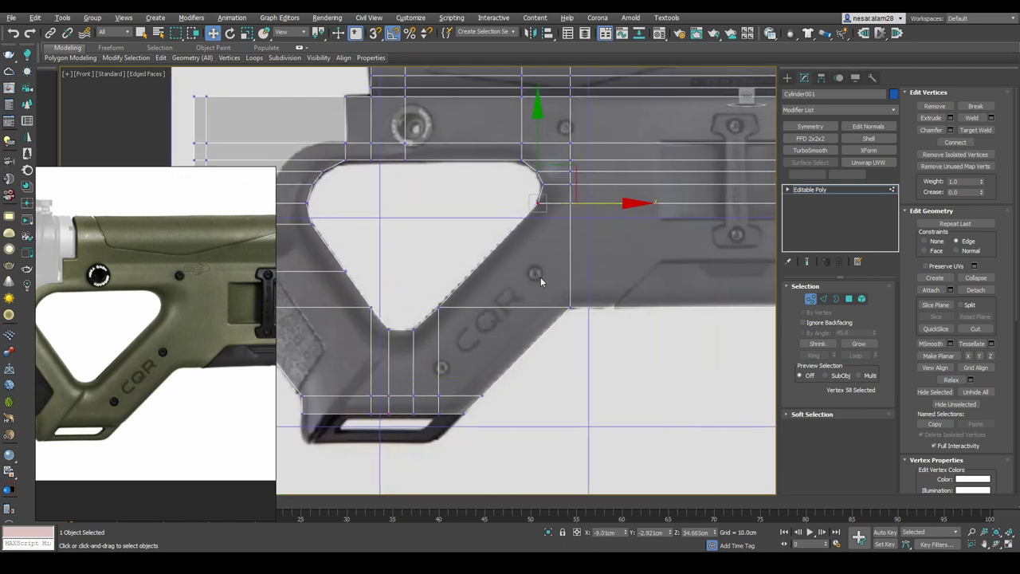
Add another thumbhole corner vertex to the selection
key(2)
key(w)
scroll(562, 330, up, 2)
middle_drag(562, 330, 505, 345)
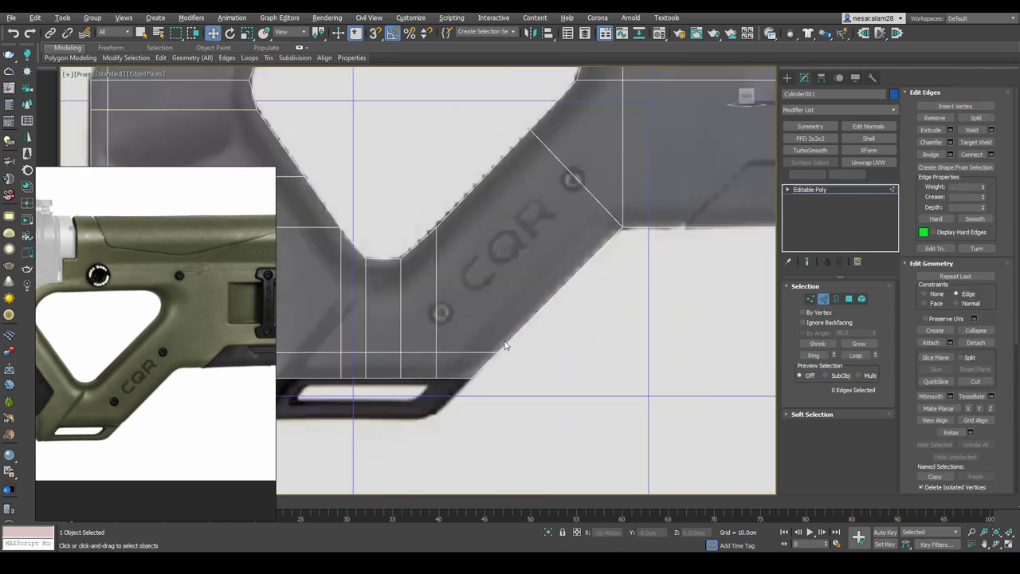
scroll(558, 308, down, 2)
ctrl+click(537, 221)
middle_drag(537, 221, 555, 307)
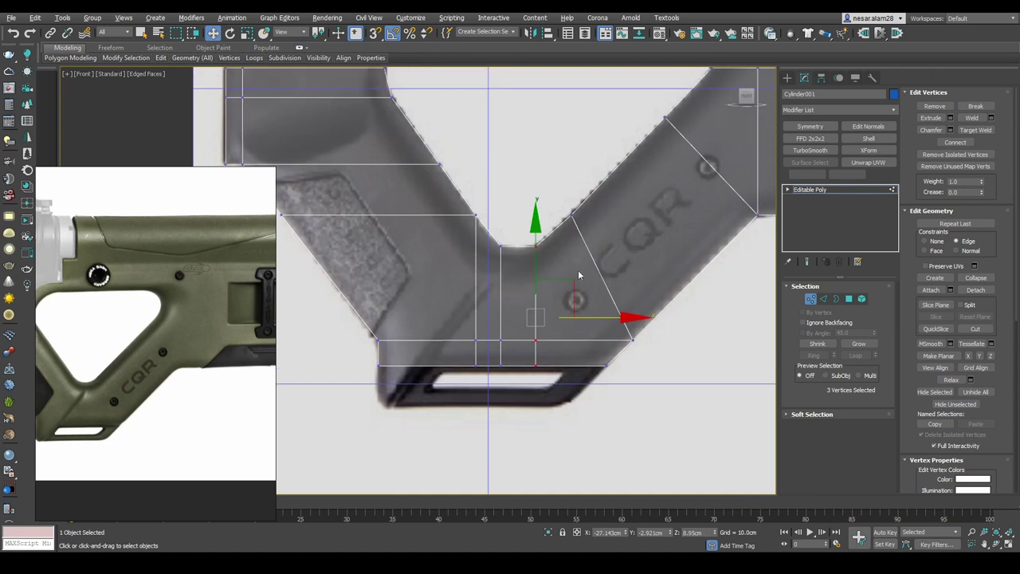
scroll(572, 272, up, 1)
scroll(572, 272, up, 2)
scroll(547, 196, up, 2)
Select the thumbhole's top-left, upper-edge and upper-curve vertices plus the grip's upper corner
click(547, 196)
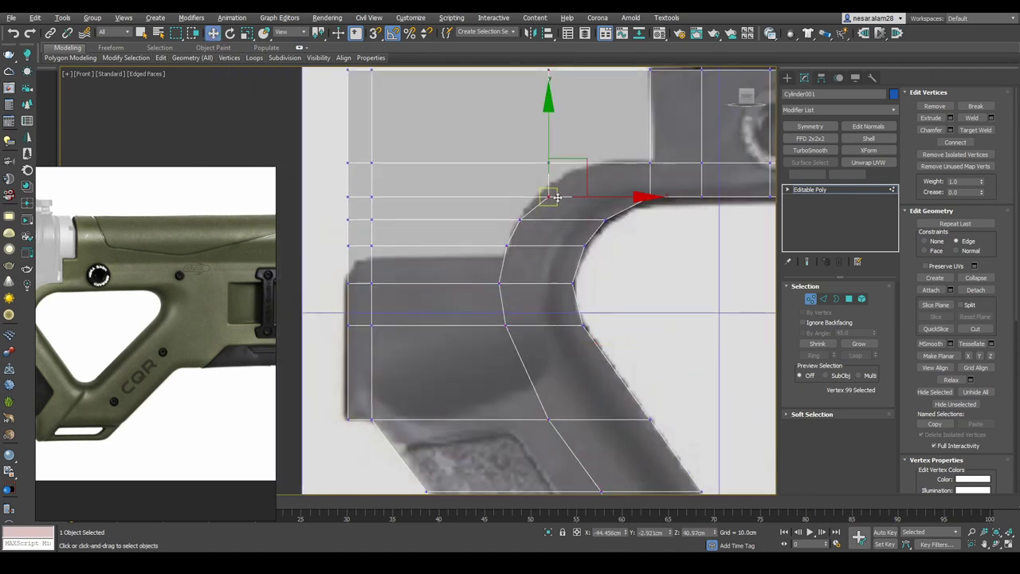
middle_drag(556, 148, 547, 211)
middle_drag(692, 182, 614, 209)
click(614, 209)
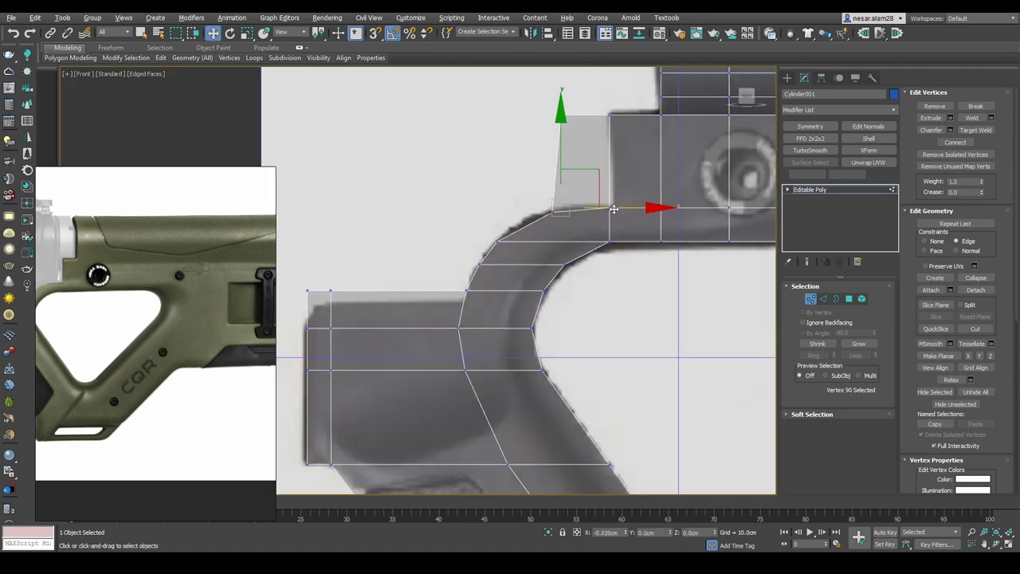
scroll(638, 208, up, 2)
click(502, 198)
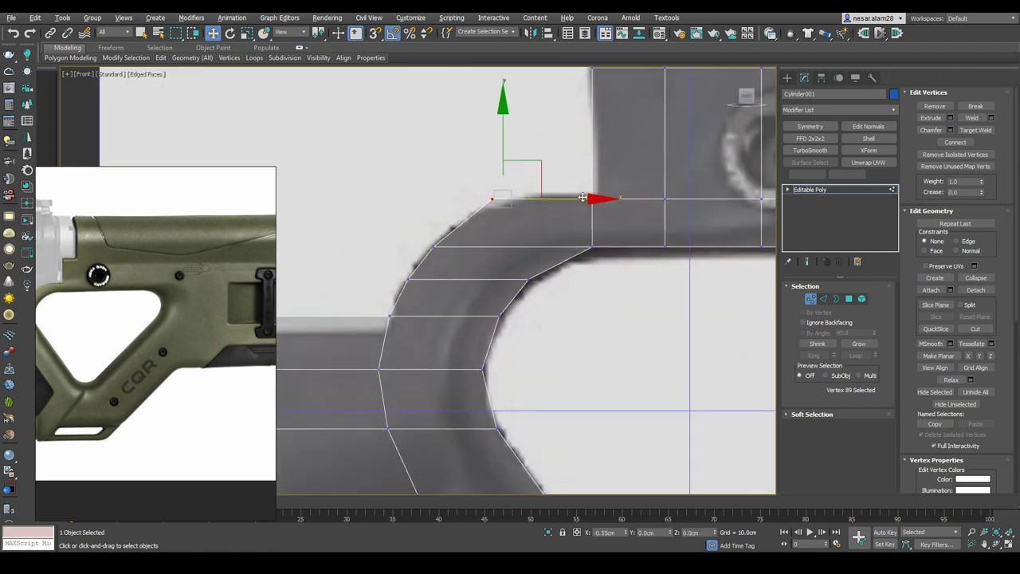
middle_drag(635, 249, 510, 207)
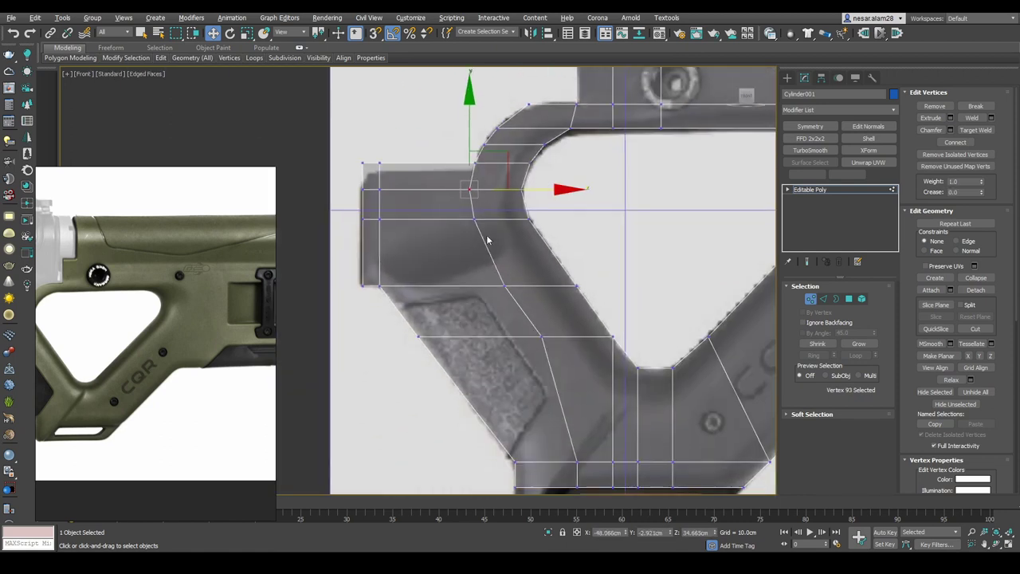
drag(446, 179, 522, 240)
middle_drag(521, 211, 440, 262)
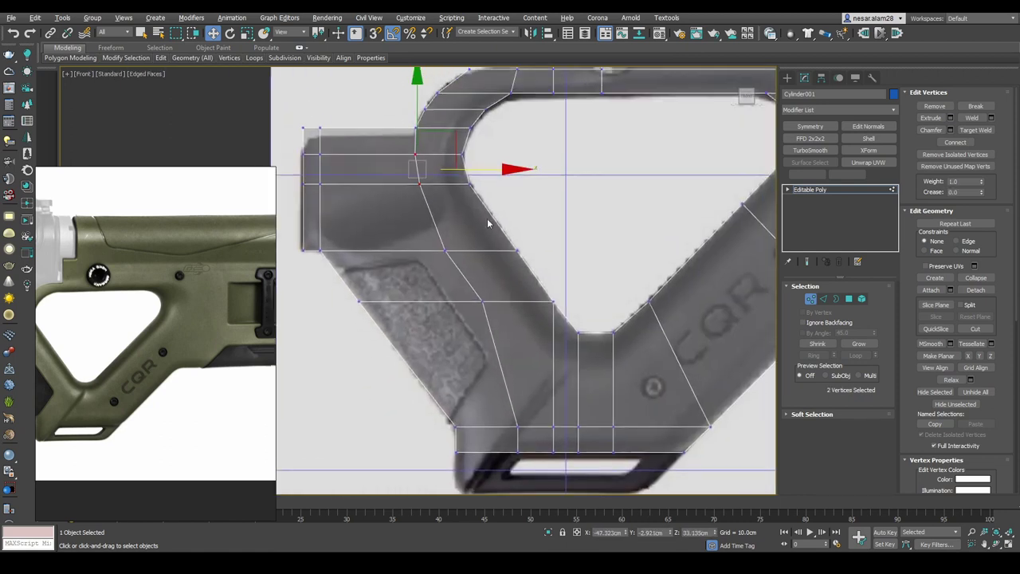
Cut new edges across the upper stock and shift the vertex column slightly left
key(alt+c)
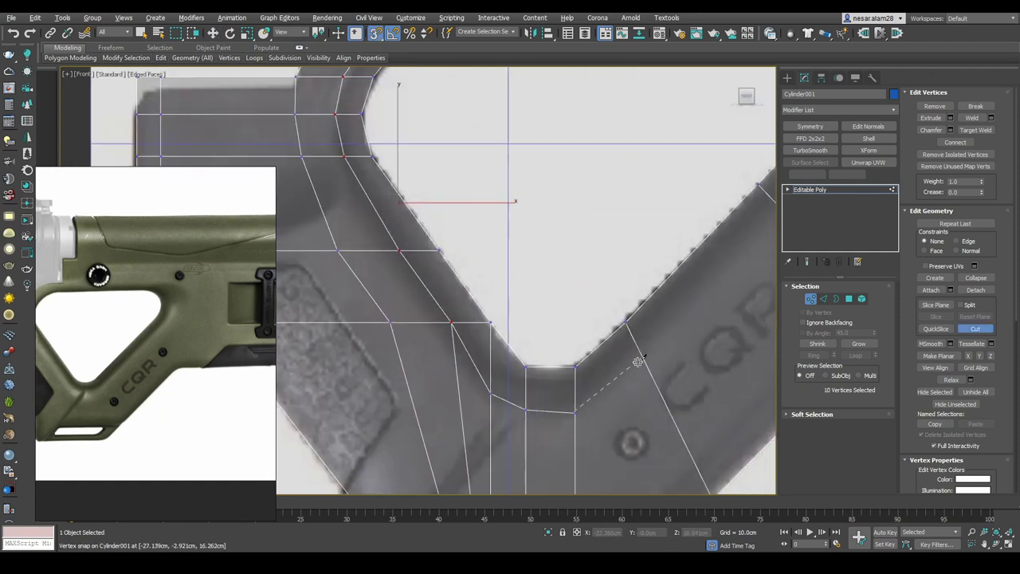
middle_drag(547, 399, 667, 257)
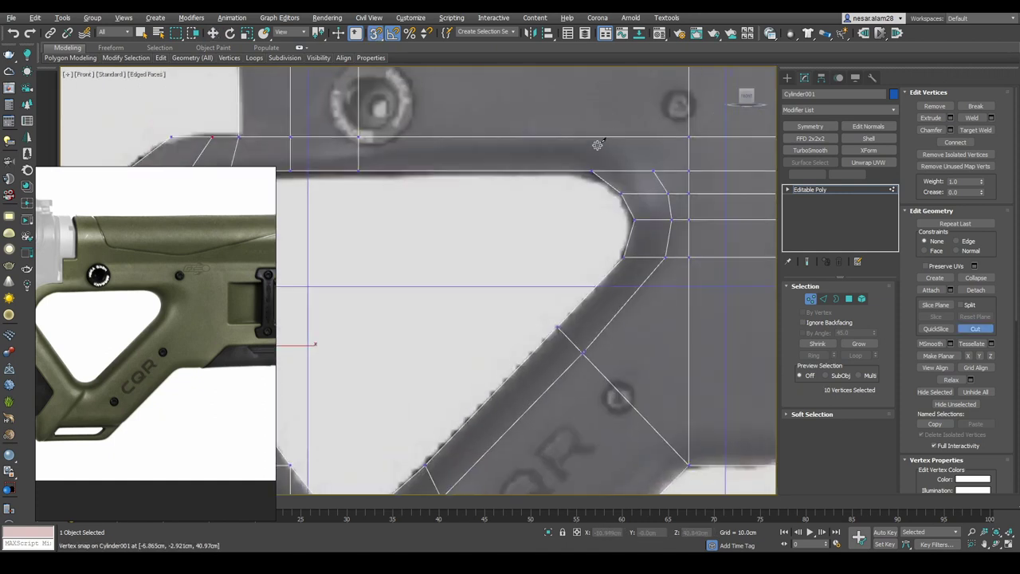
middle_drag(598, 145, 586, 317)
key(w)
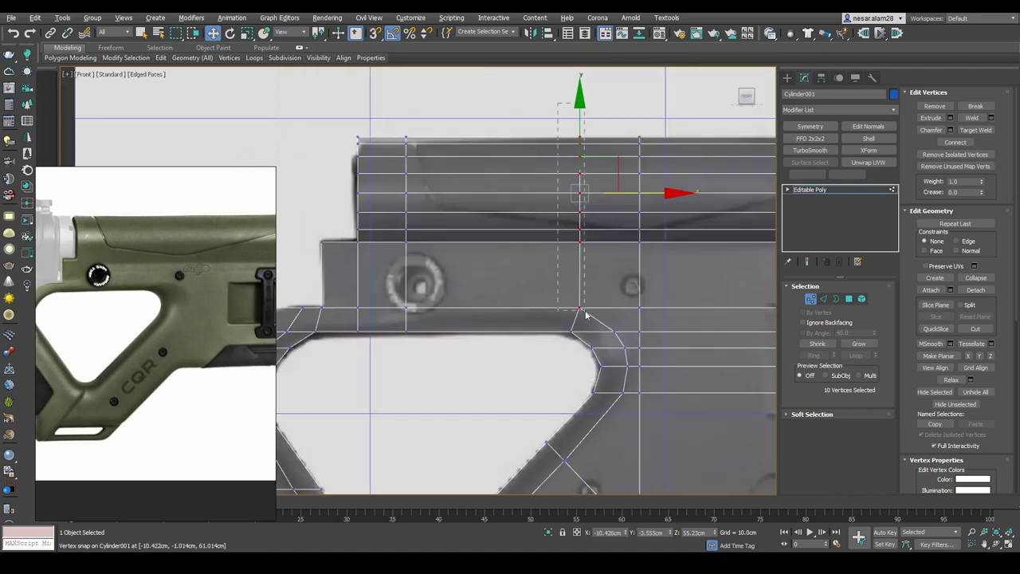
scroll(626, 264, up, 2)
drag(641, 165, 630, 165)
Select two vertices near the lower grip slot
mouse_move(654, 165)
middle_down()
mouse_move(517, 257)
mouse_move(527, 188)
mouse_move(547, 248)
middle_up()
scroll(452, 388, up, 2)
mouse_move(451, 389)
middle_down()
mouse_move(448, 296)
mouse_move(497, 323)
mouse_move(671, 350)
middle_up()
click(443, 331)
scroll(521, 342, up, 2)
key(2)
scroll(671, 350, down, 3)
Select a vertex on the upper grip and frame the upper grip area
scroll(431, 247, up, 3)
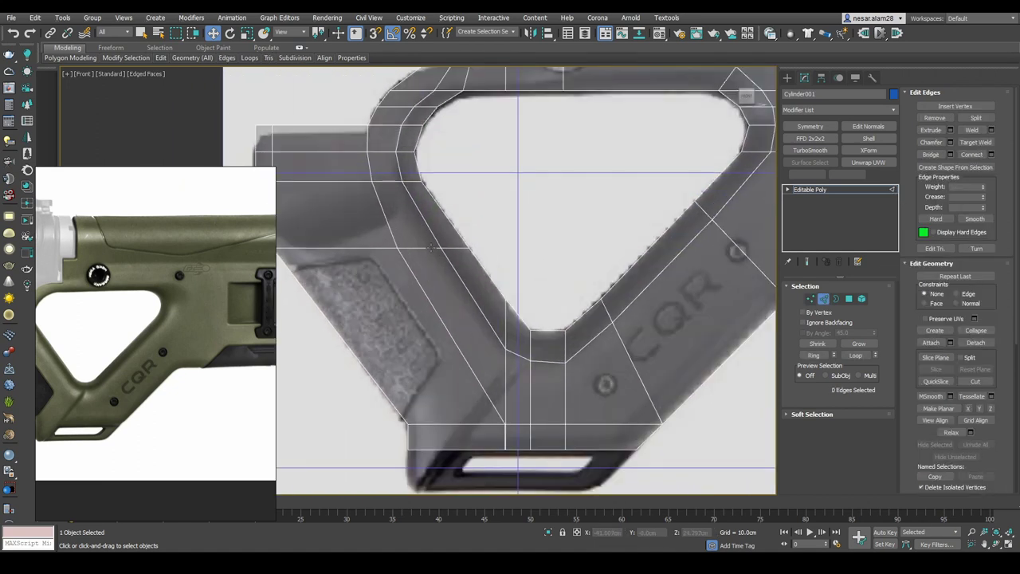
key(1)
scroll(431, 247, up, 2)
click(553, 278)
scroll(550, 271, down, 2)
scroll(549, 256, up, 2)
middle_drag(548, 256, 582, 266)
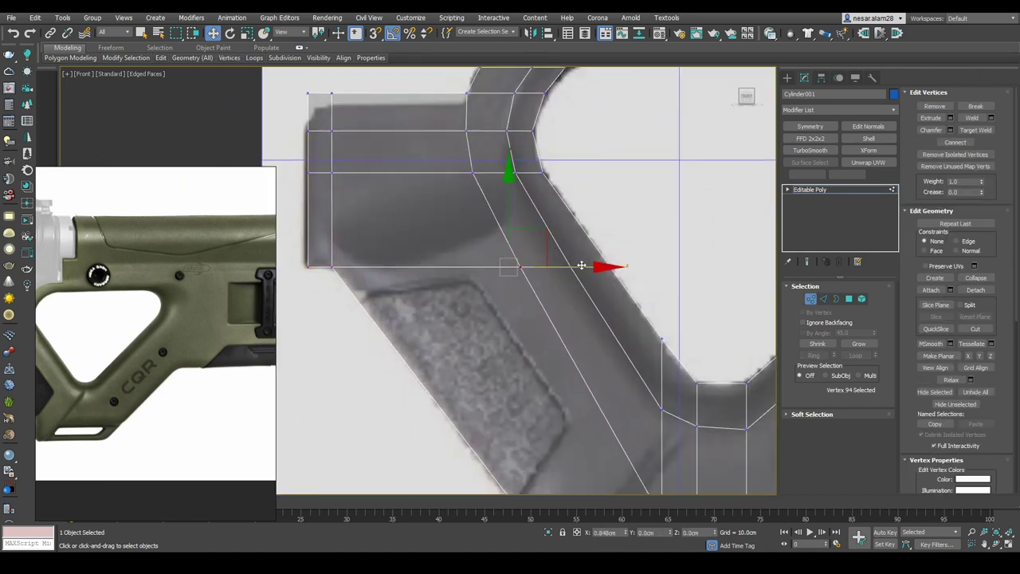
scroll(582, 265, down, 3)
scroll(573, 332, up, 3)
Cut a diagonal edge across the bottom of the thumbhole
key(alt+c)
right_click(573, 391)
scroll(572, 391, down, 2)
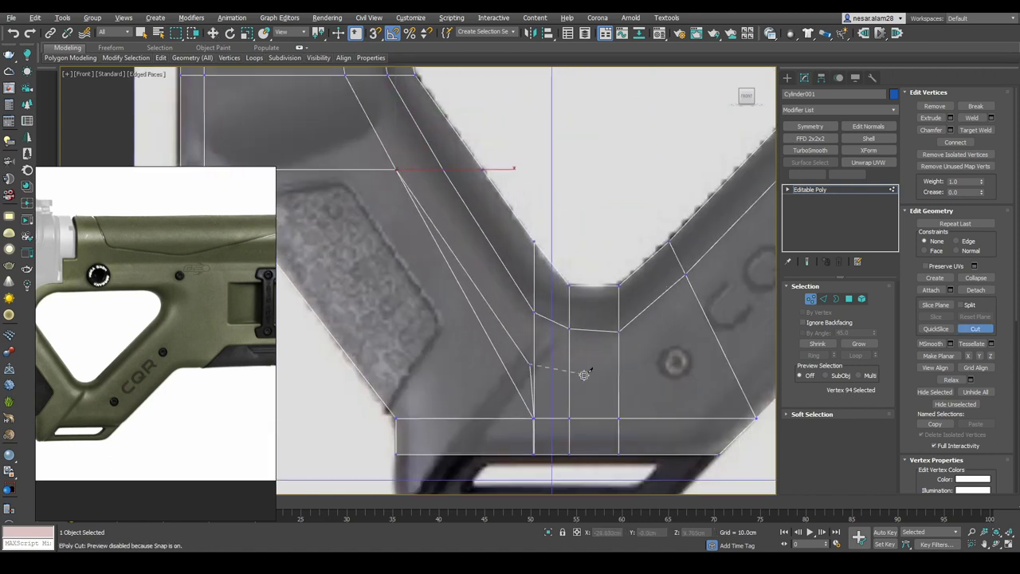
scroll(508, 363, down, 1)
key(1)
click(514, 376)
scroll(603, 290, up, 3)
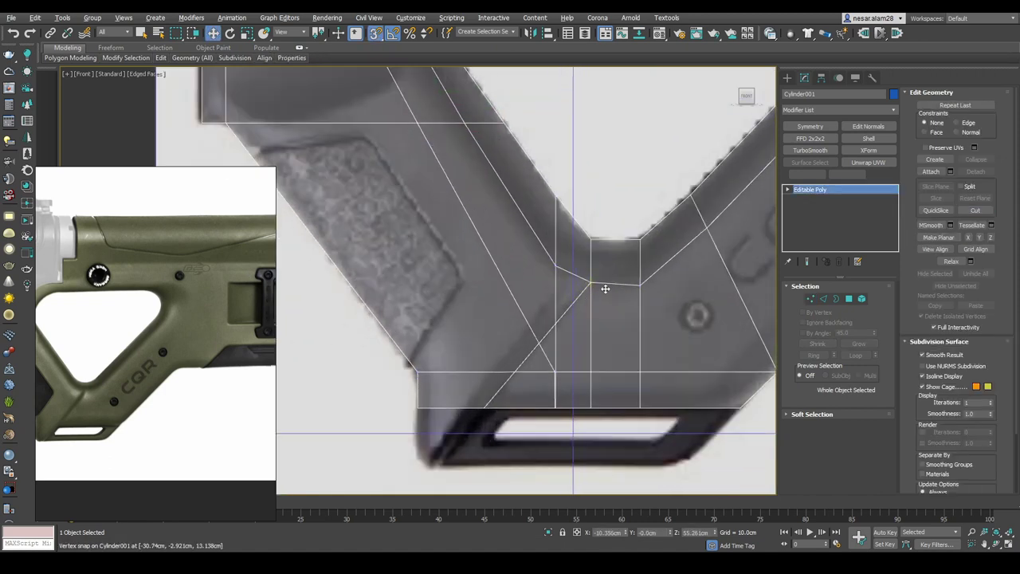
right_click(631, 256)
scroll(577, 301, down, 3)
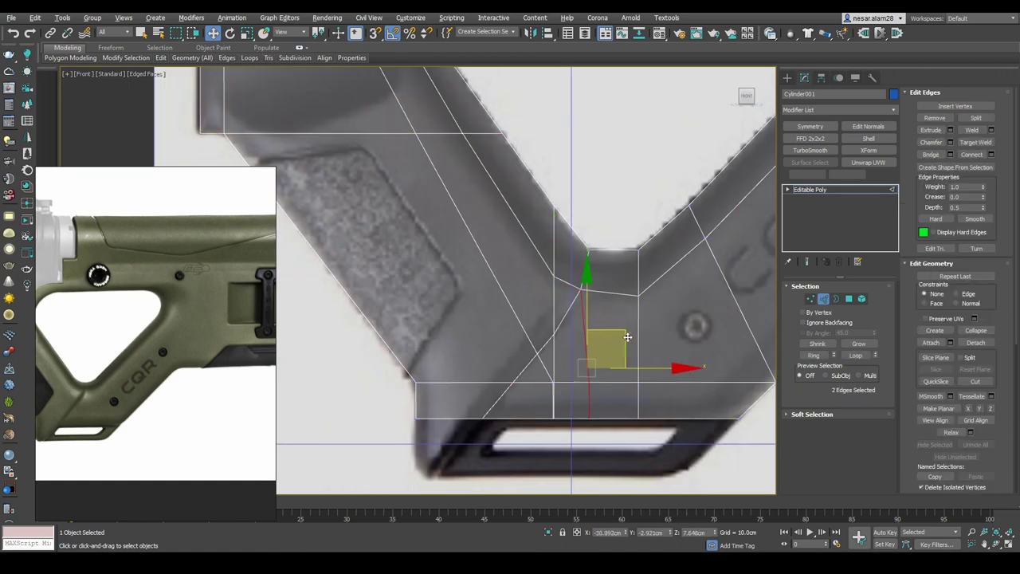
scroll(541, 349, up, 3)
Orbit the model to check the new thumbhole cut in 3D, then return to front view
key(2)
scroll(584, 459, down, 3)
scroll(616, 336, down, 2)
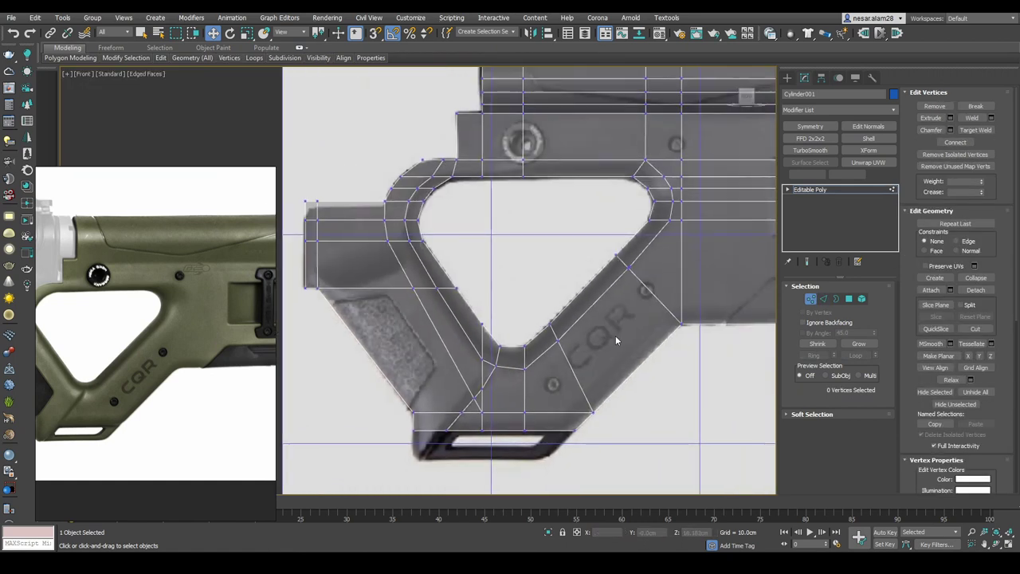
alt+middle_drag(616, 336, 685, 334)
key(f)
scroll(601, 299, up, 3)
Select a grip vertex for moving and frame the grip's upper corner
click(498, 185)
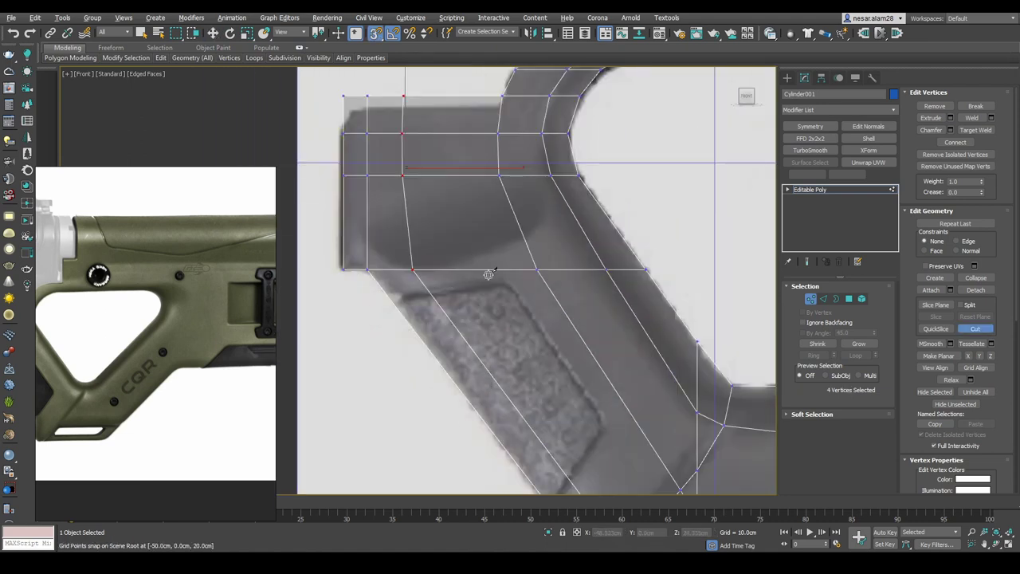
key(w)
scroll(519, 276, up, 2)
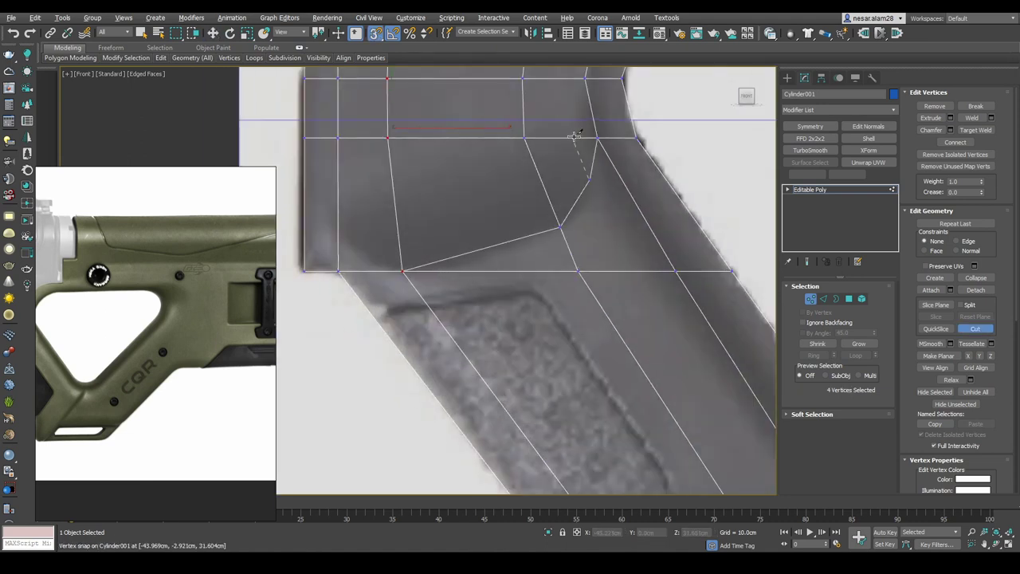
right_click(574, 137)
middle_drag(574, 137, 589, 223)
scroll(646, 263, down, 2)
middle_drag(647, 263, 606, 240)
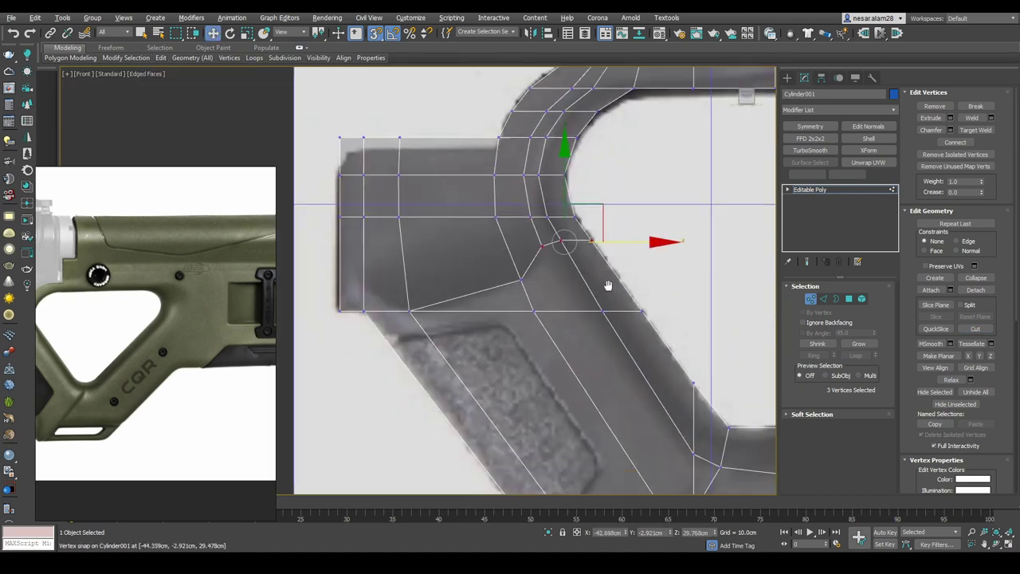
scroll(542, 308, up, 1)
Narrow the selection down to the middle grip vertex
alt+click(452, 184)
scroll(541, 274, up, 1)
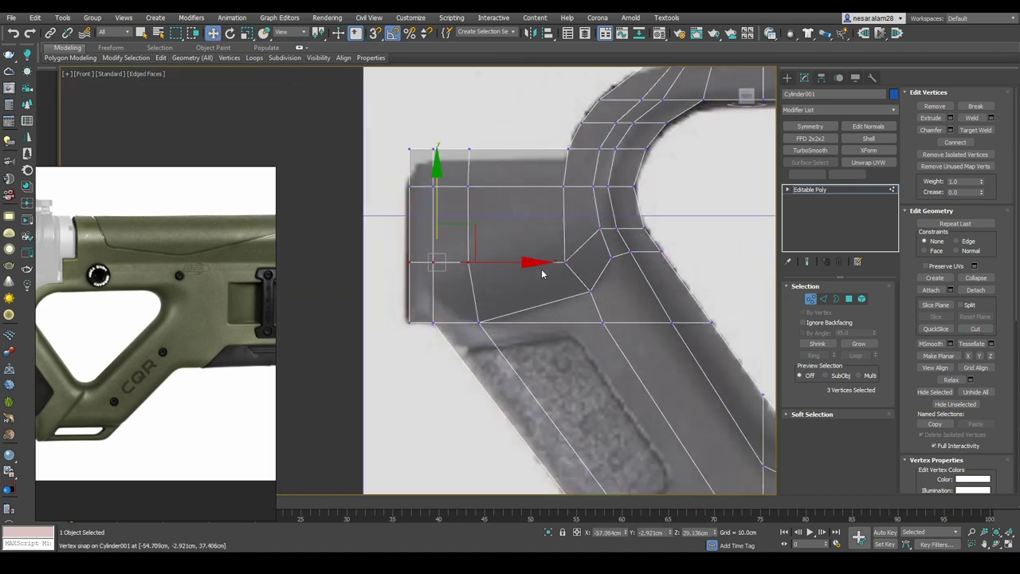
click(433, 285)
scroll(511, 341, up, 1)
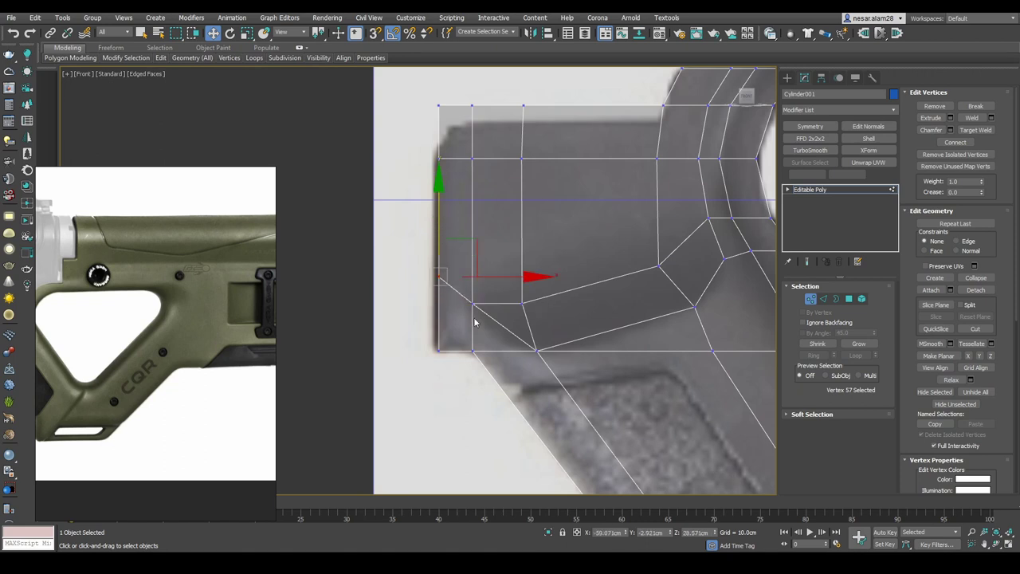
scroll(474, 322, up, 1)
scroll(498, 335, up, 1)
Cut new edges at the grip's upper corner with vertex snapping on
key(alt+c)
key(s)
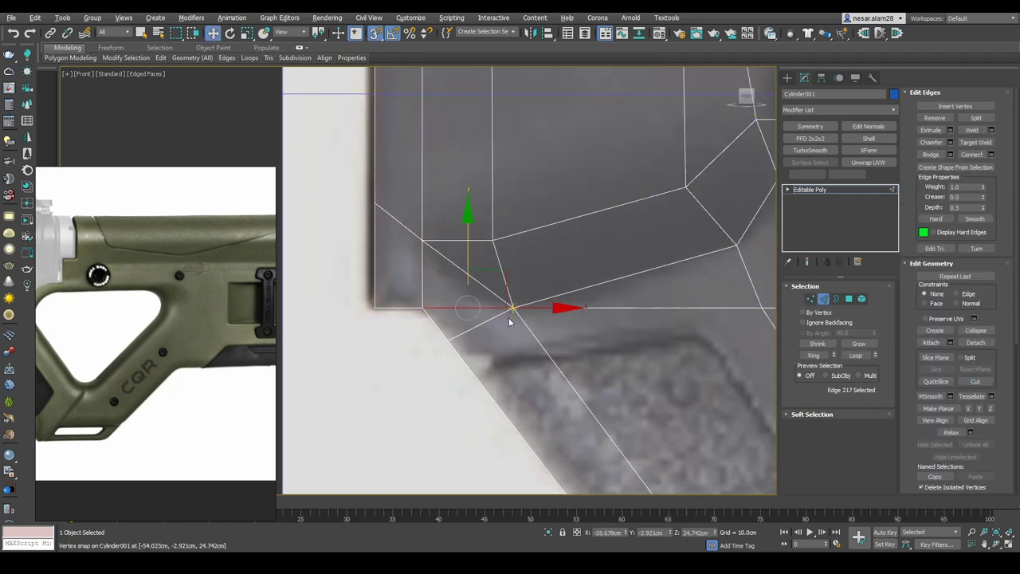
key(1)
scroll(509, 317, down, 2)
scroll(458, 279, up, 2)
scroll(489, 311, down, 2)
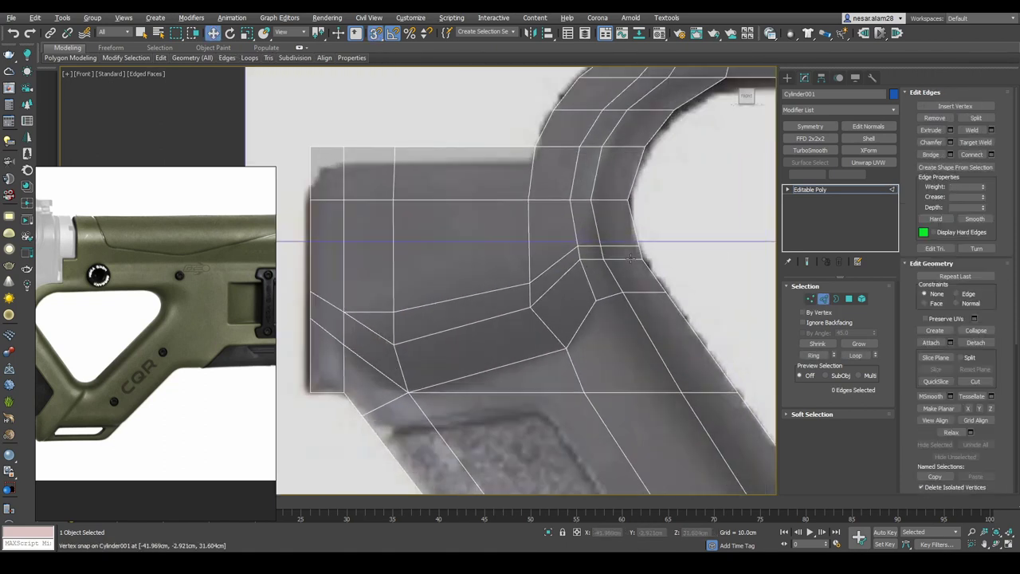
Select the edge loop across the grip, then clear it and frame the lower grip
double_click(678, 297)
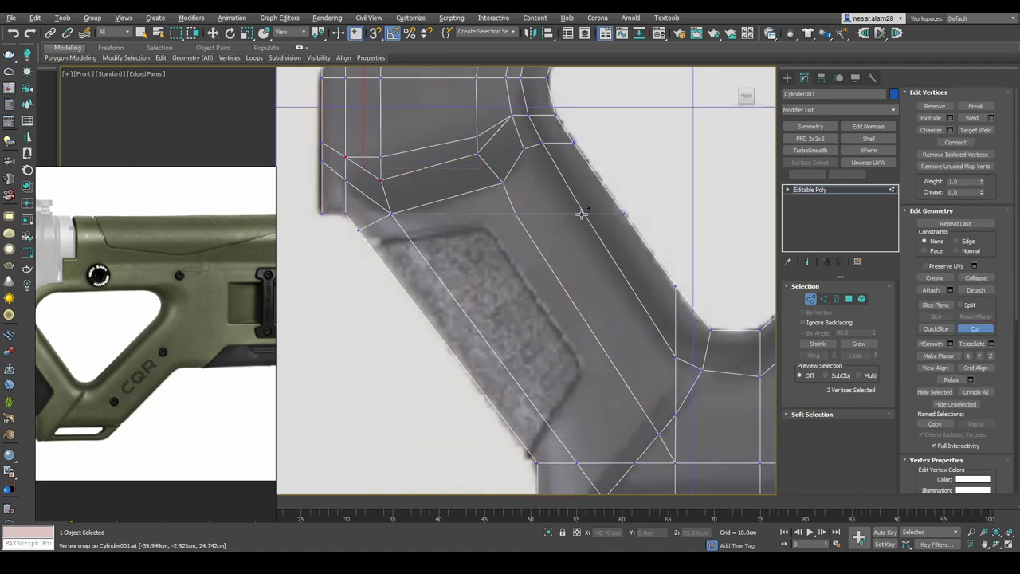
middle_drag(661, 287, 480, 151)
click(479, 151)
scroll(595, 278, down, 1)
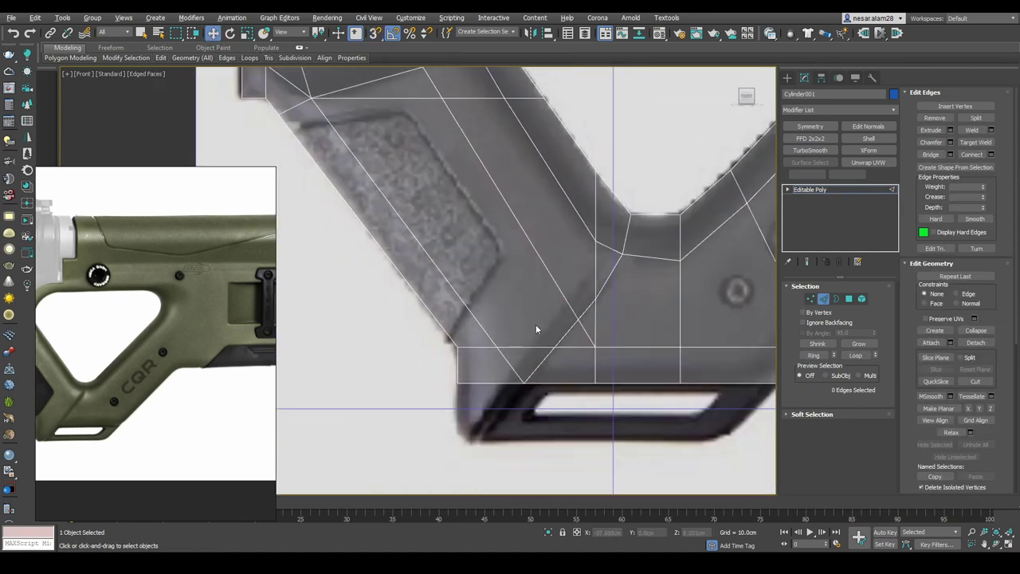
mouse_move(536, 325)
middle_down()
mouse_move(605, 265)
mouse_move(508, 310)
middle_up()
scroll(606, 265, up, 2)
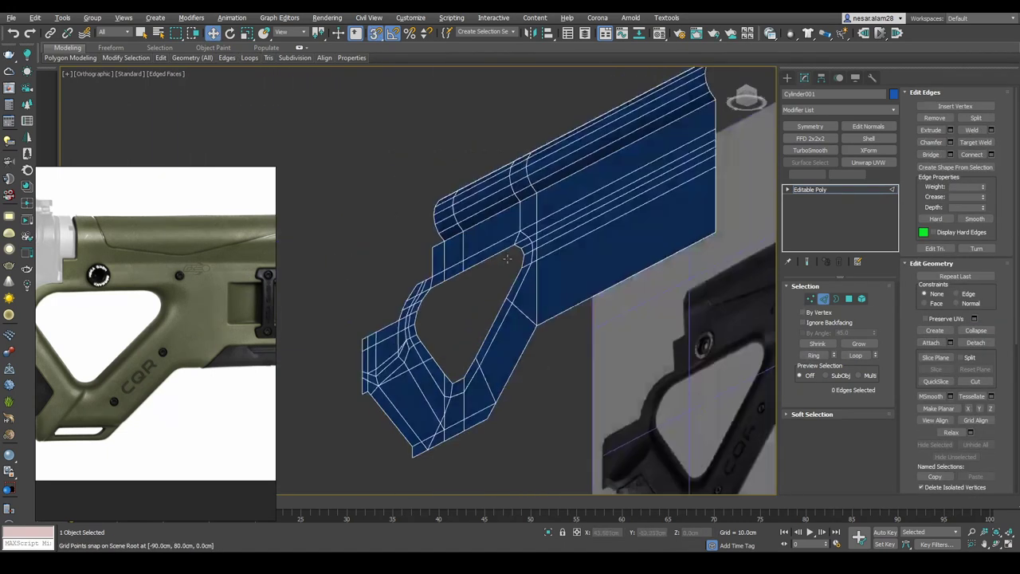
Inspect the grip hole's open borders in a 3D orbit, then return to front view
key(2)
scroll(625, 206, up, 3)
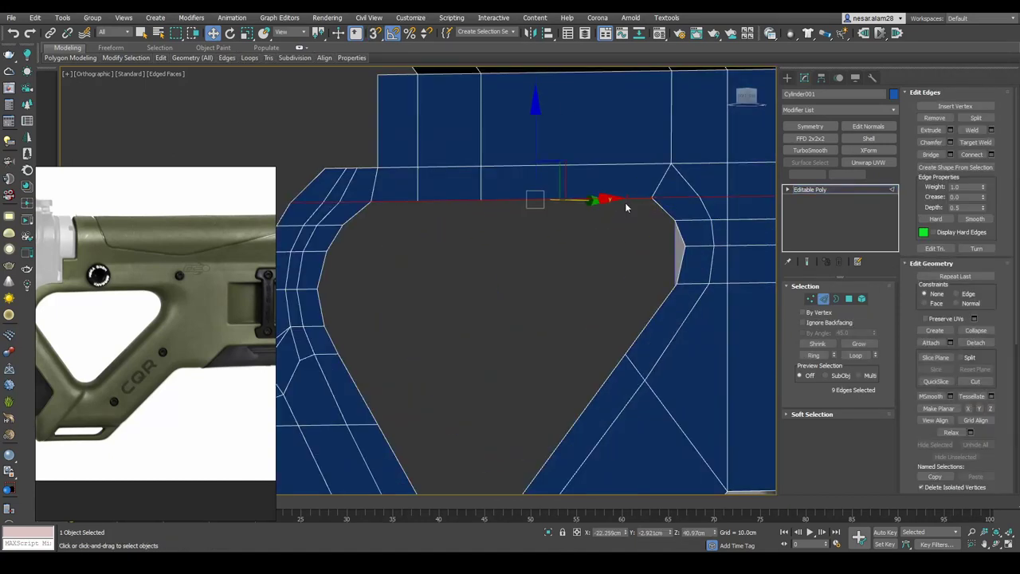
key(3)
scroll(625, 206, down, 3)
mouse_move(625, 207)
alt+middle_down()
mouse_move(689, 273)
mouse_move(585, 297)
alt+middle_up()
key(f)
key(2)
scroll(404, 208, up, 3)
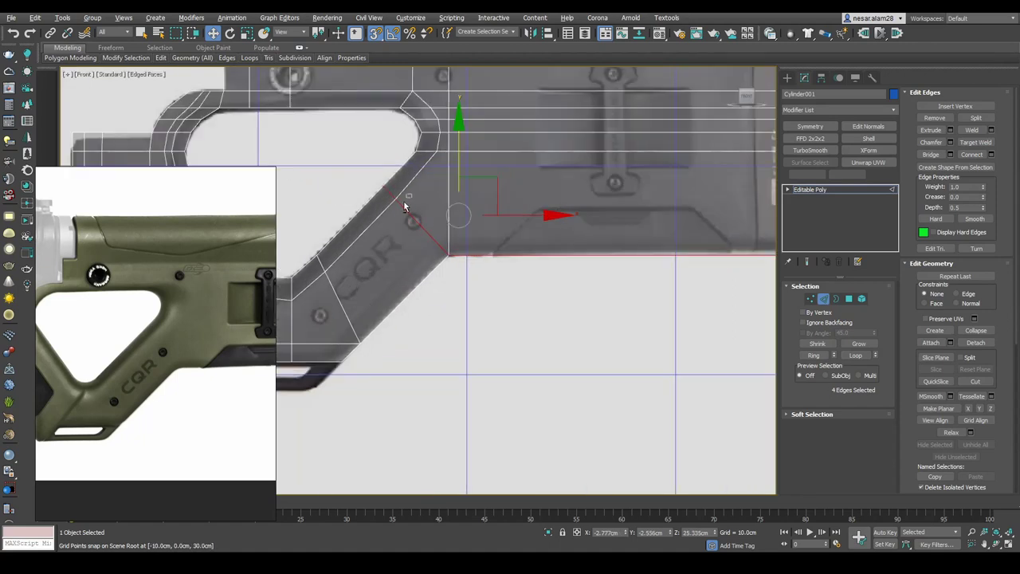
scroll(405, 207, down, 2)
Check a three-quarter view, then frame the CQR-marked lower arm and stock's lower corner
mouse_move(404, 208)
alt+middle_down()
mouse_move(487, 329)
mouse_move(635, 199)
alt+middle_up()
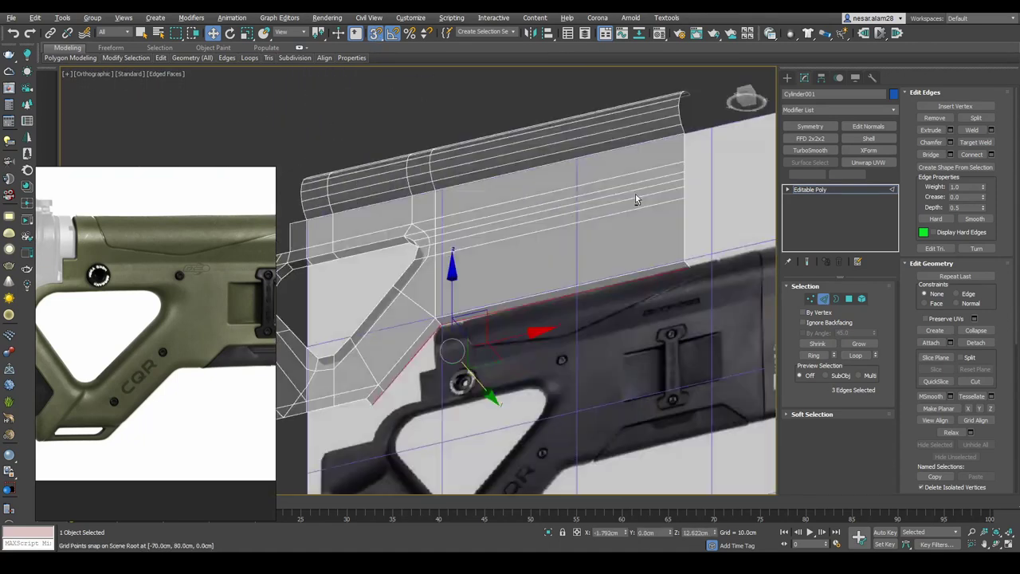
key(f)
key(1)
scroll(423, 239, up, 3)
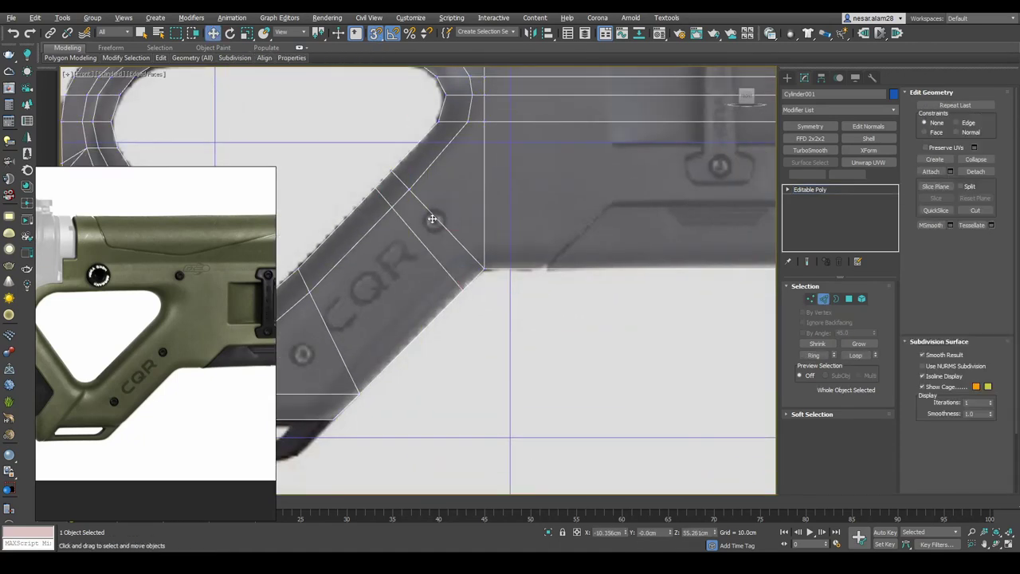
key(1)
middle_drag(508, 266, 449, 317)
scroll(423, 334, up, 3)
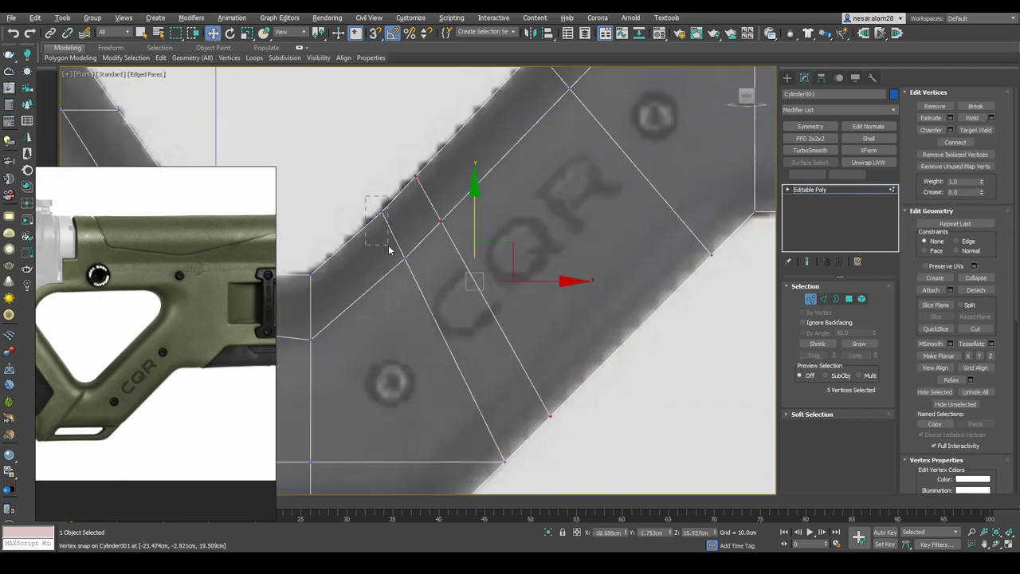
scroll(575, 393, down, 2)
middle_drag(576, 392, 513, 313)
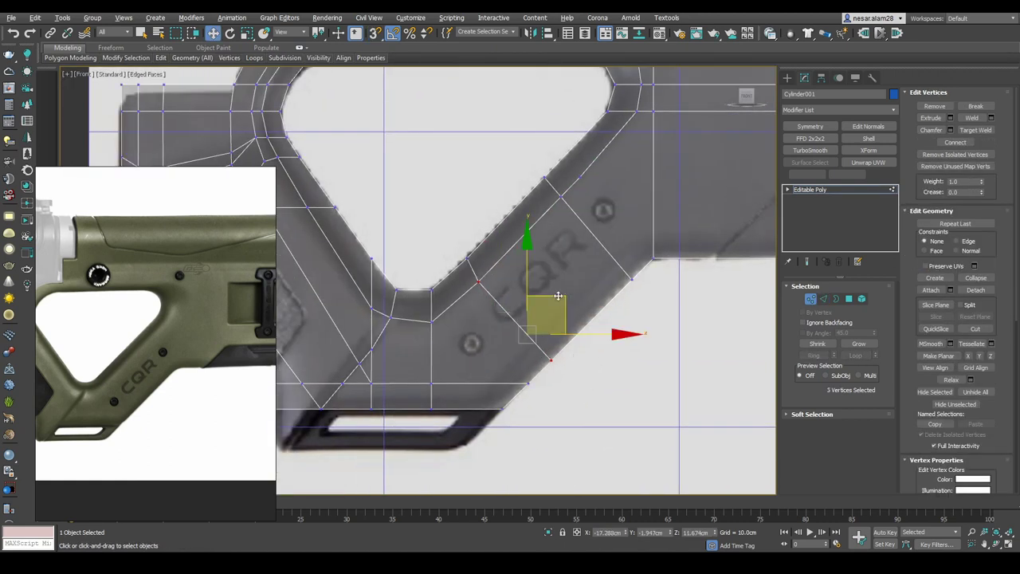
scroll(571, 296, up, 2)
middle_drag(558, 287, 606, 292)
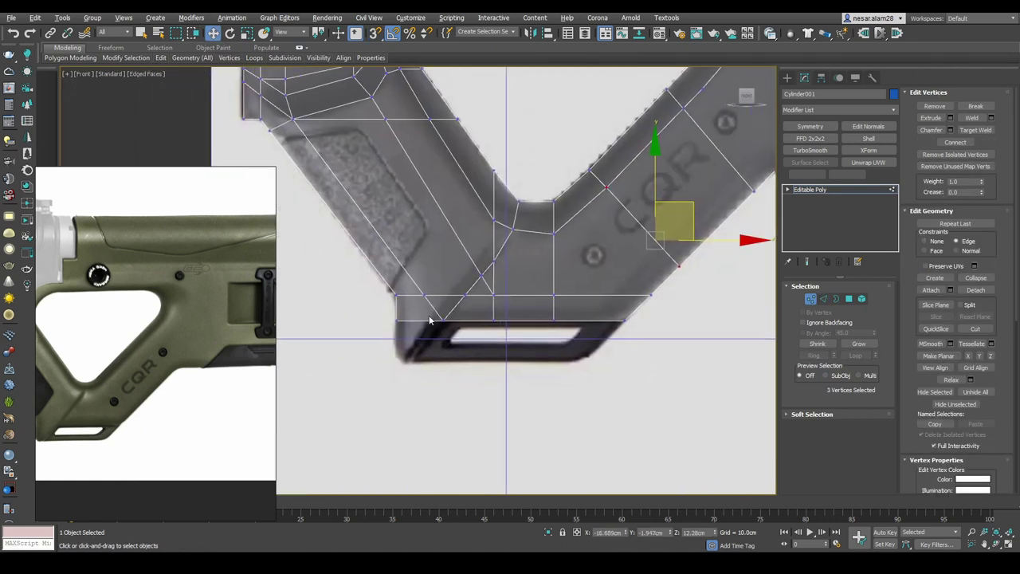
scroll(453, 288, up, 3)
Select the vertices along the lower corner's left column and move them onto the reference
key(2)
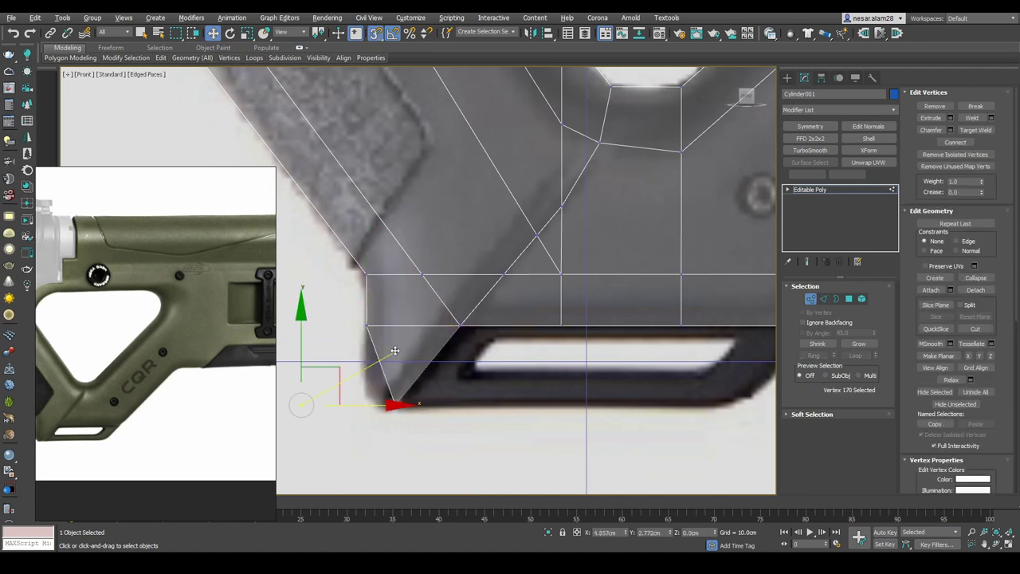
drag(395, 351, 440, 390)
scroll(429, 249, down, 3)
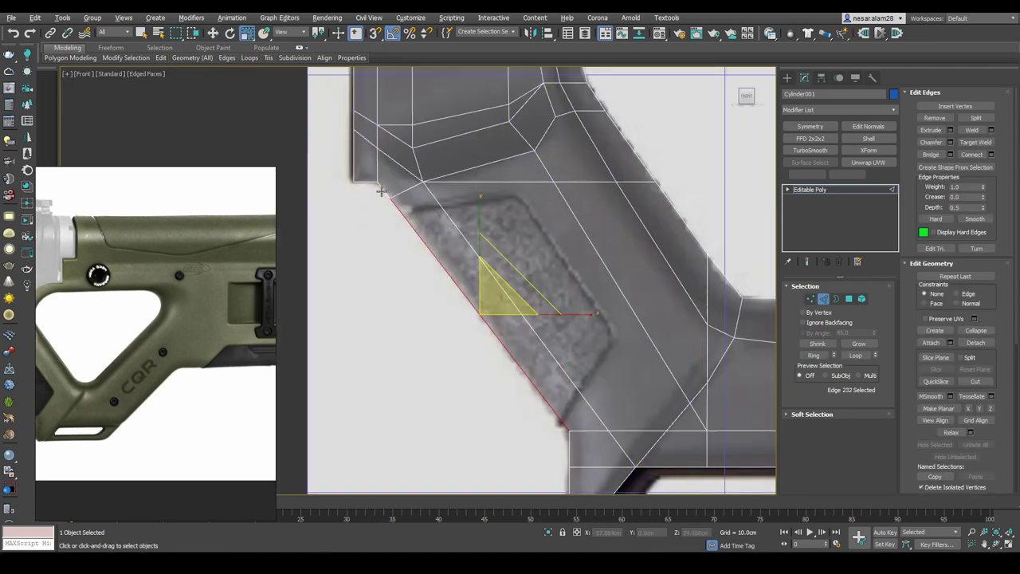
key(w)
alt+middle_drag(381, 192, 696, 221)
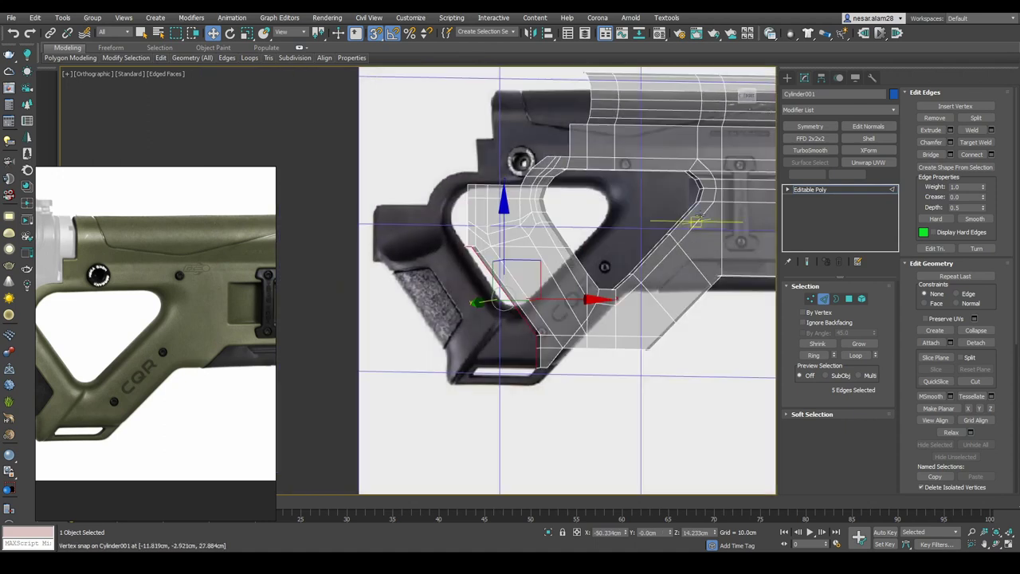
key(f)
scroll(512, 210, up, 3)
scroll(521, 189, up, 2)
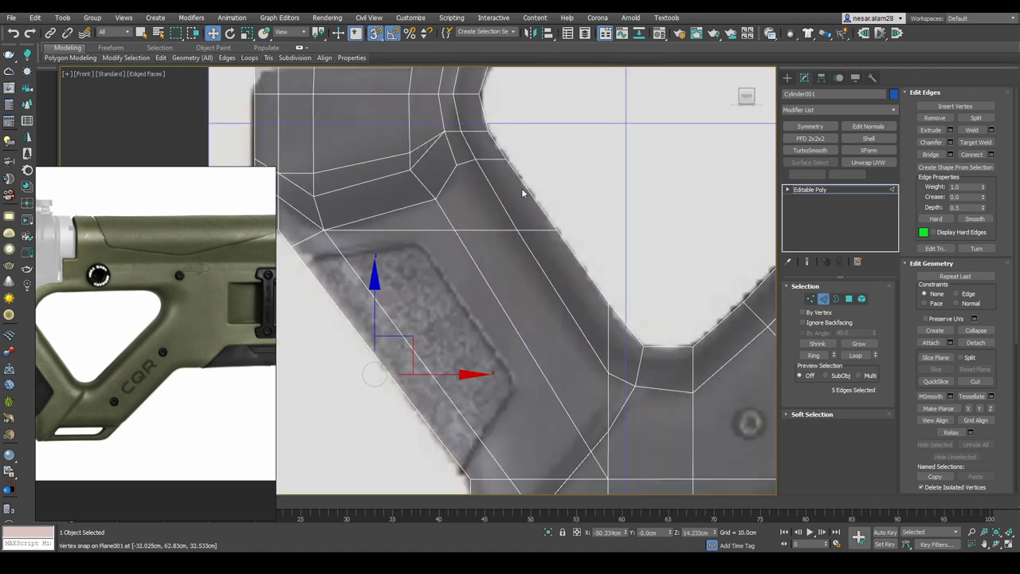
scroll(521, 191, down, 3)
scroll(597, 325, up, 3)
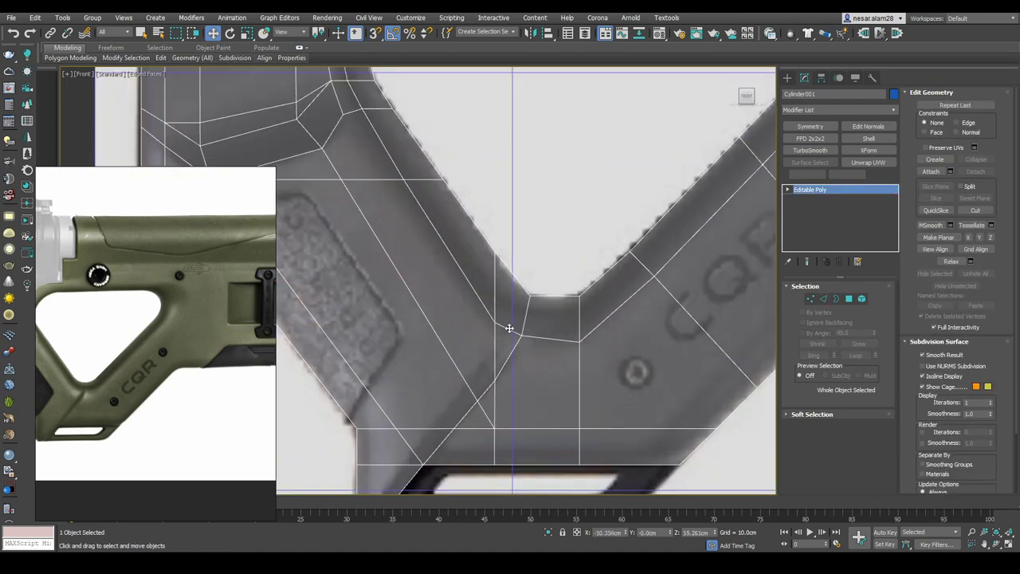
Select two edges at the thumbhole's lower corner and check their depth
key(2)
scroll(534, 282, up, 2)
key(2)
scroll(533, 282, down, 2)
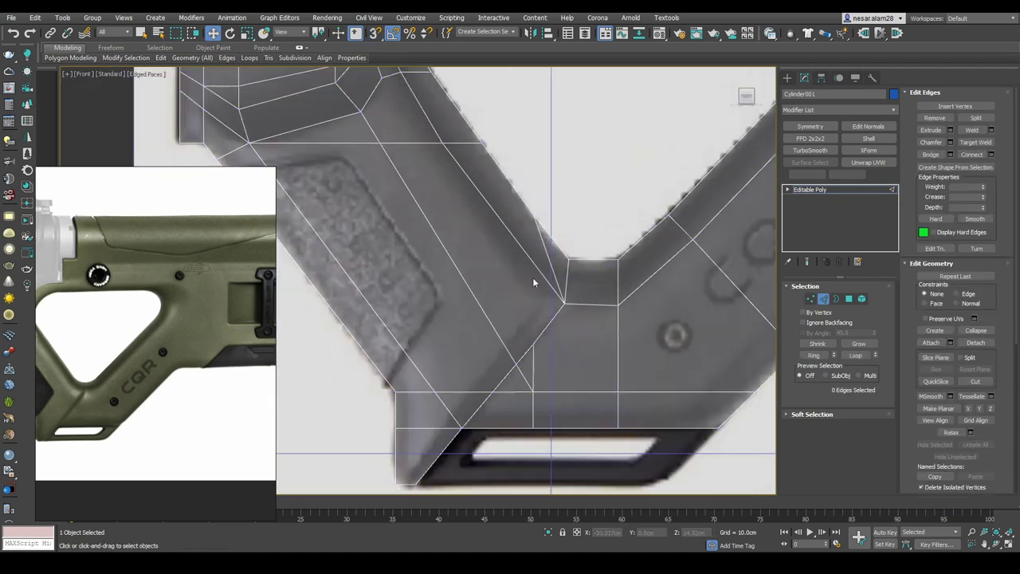
click(598, 303)
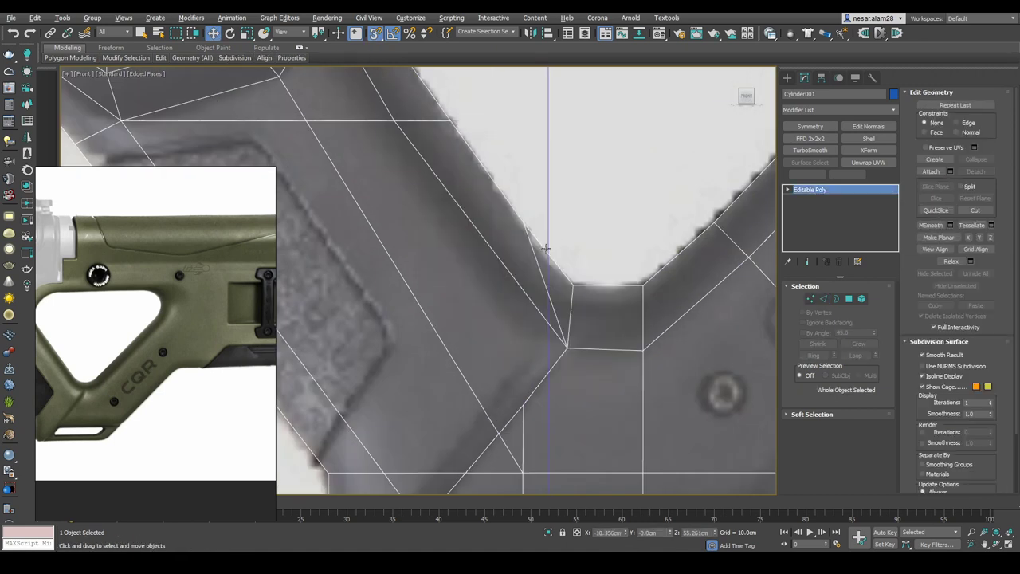
alt+middle_drag(598, 303, 743, 122)
key(f)
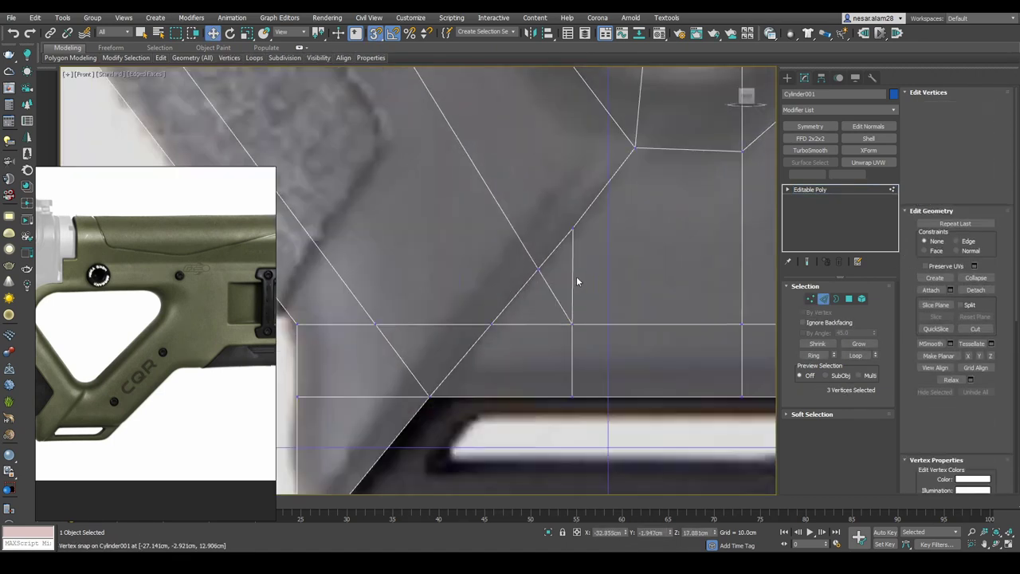
scroll(590, 279, up, 2)
scroll(618, 240, up, 2)
Adjust the thumbhole's inner-corner vertex and an edge at the lower corner
key(1)
scroll(629, 271, down, 2)
click(554, 336)
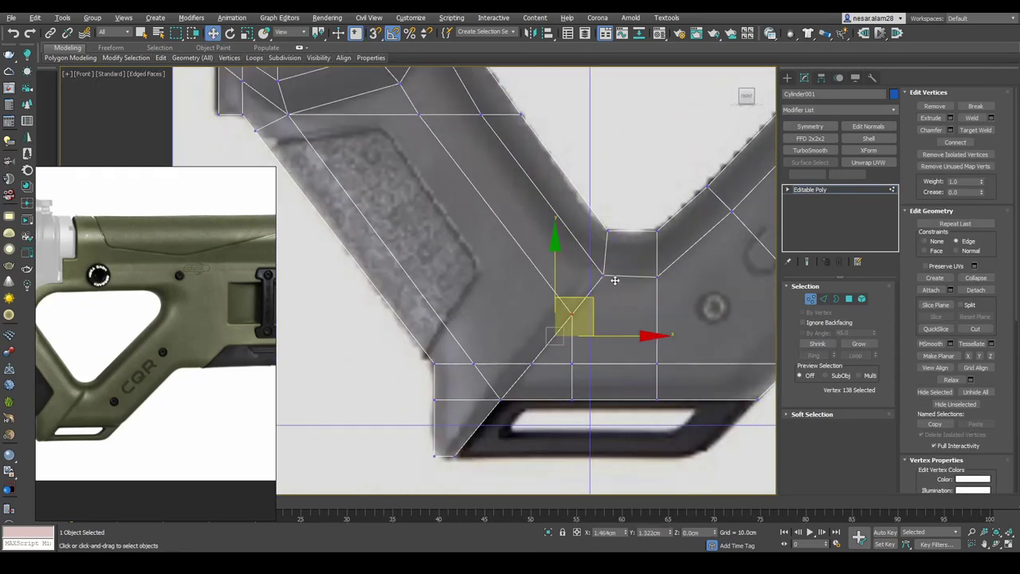
middle_drag(614, 280, 529, 257)
key(2)
click(475, 317)
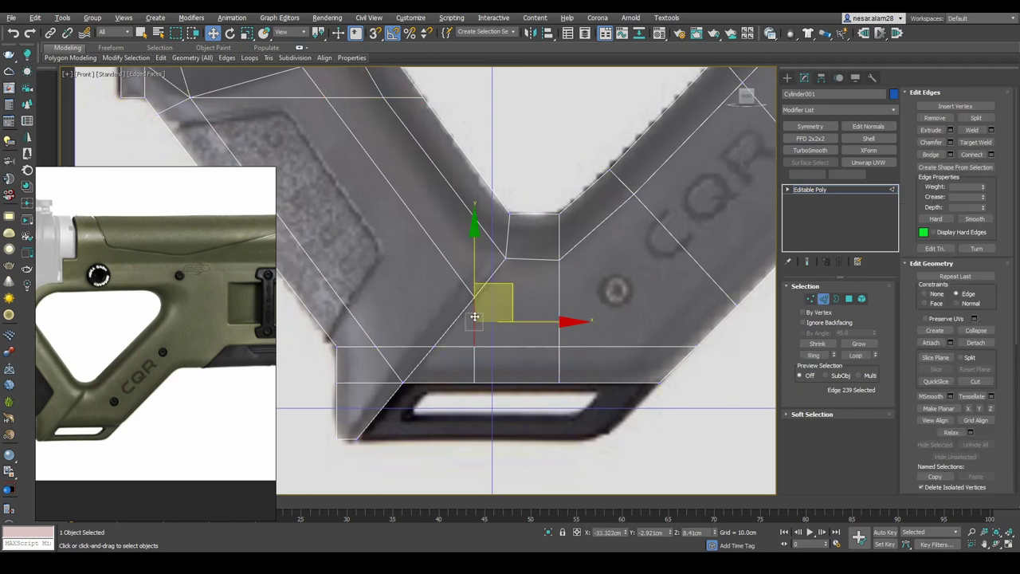
mouse_move(474, 317)
alt+middle_down()
mouse_move(519, 359)
mouse_move(503, 263)
alt+middle_up()
scroll(501, 209, up, 3)
Return to front view in vertex mode and frame the grip's lower diagonal part
key(1)
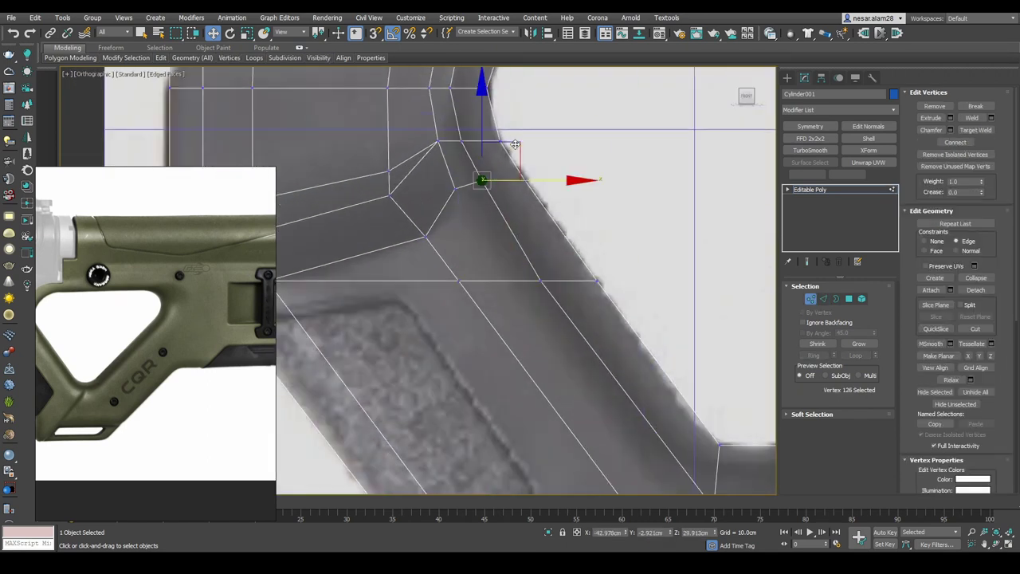
scroll(515, 144, down, 2)
scroll(519, 176, down, 1)
scroll(543, 223, down, 1)
scroll(563, 259, down, 2)
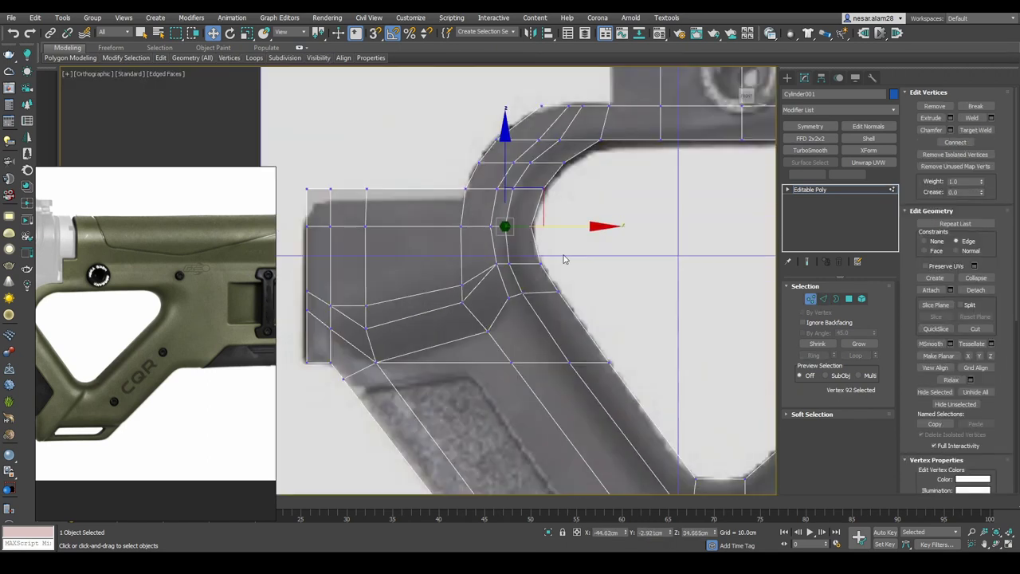
scroll(564, 259, up, 2)
key(f)
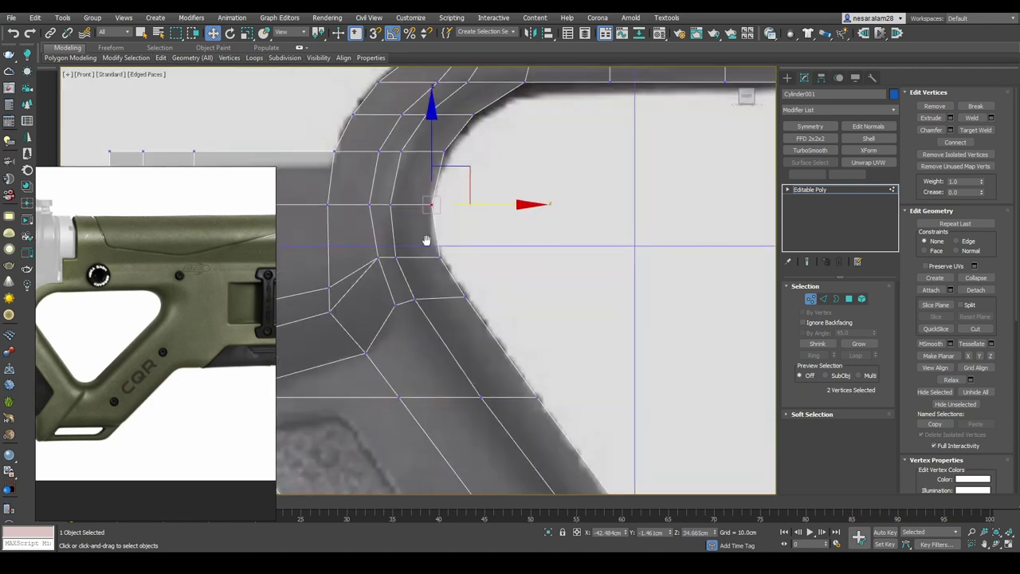
mouse_move(426, 239)
middle_down()
mouse_move(519, 235)
mouse_move(479, 201)
mouse_move(460, 130)
middle_up()
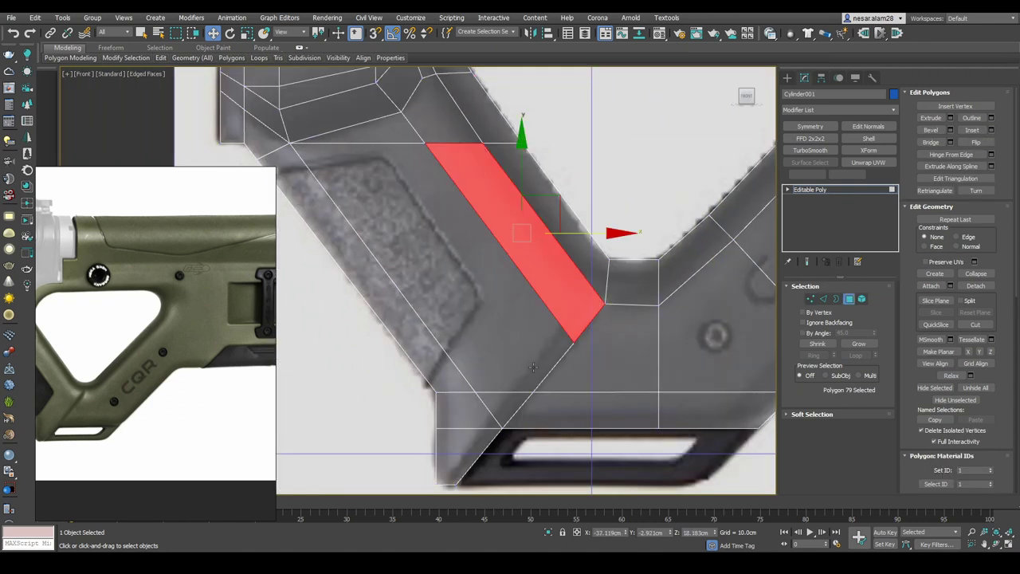
Select the faces along the grip's diagonal band
middle_drag(533, 367, 410, 263)
ctrl+click(478, 239)
ctrl+click(558, 303)
ctrl+click(603, 345)
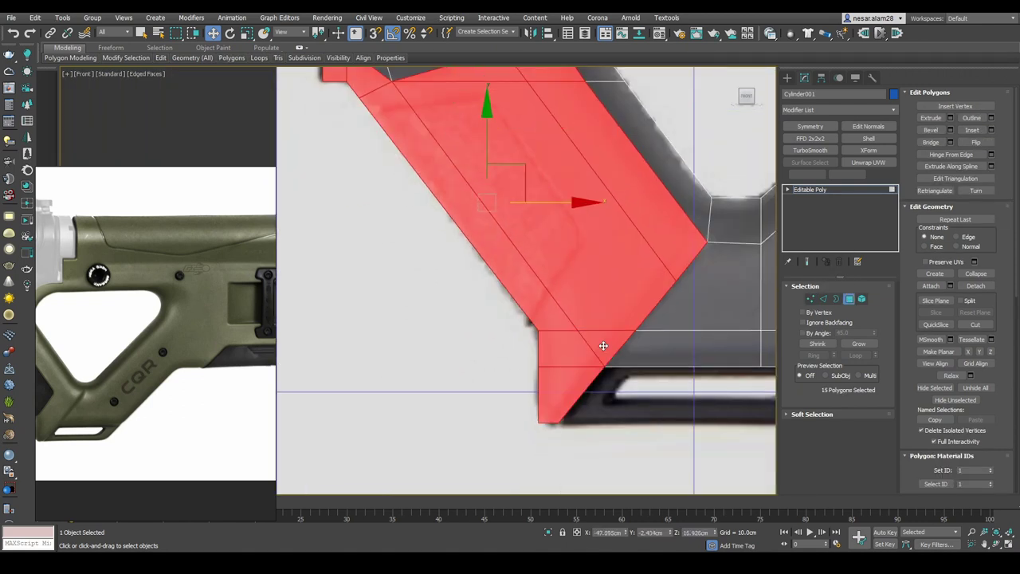
mouse_move(604, 345)
alt+middle_down()
mouse_move(446, 271)
mouse_move(517, 248)
alt+middle_up()
Extrude the diagonal band about 3.996 cm, then select edges along it
key(shift+e)
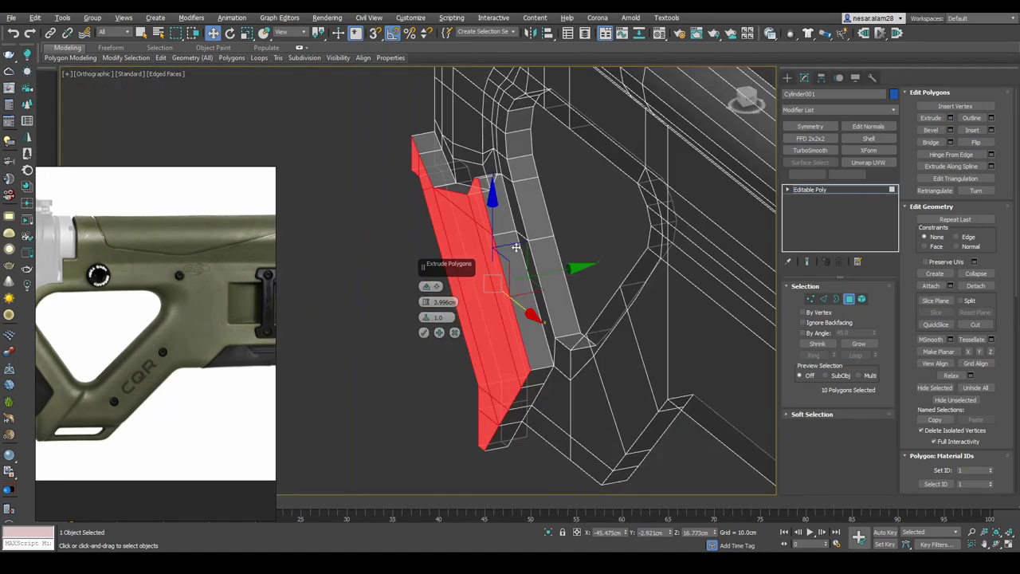
alt+middle_drag(430, 281, 494, 319)
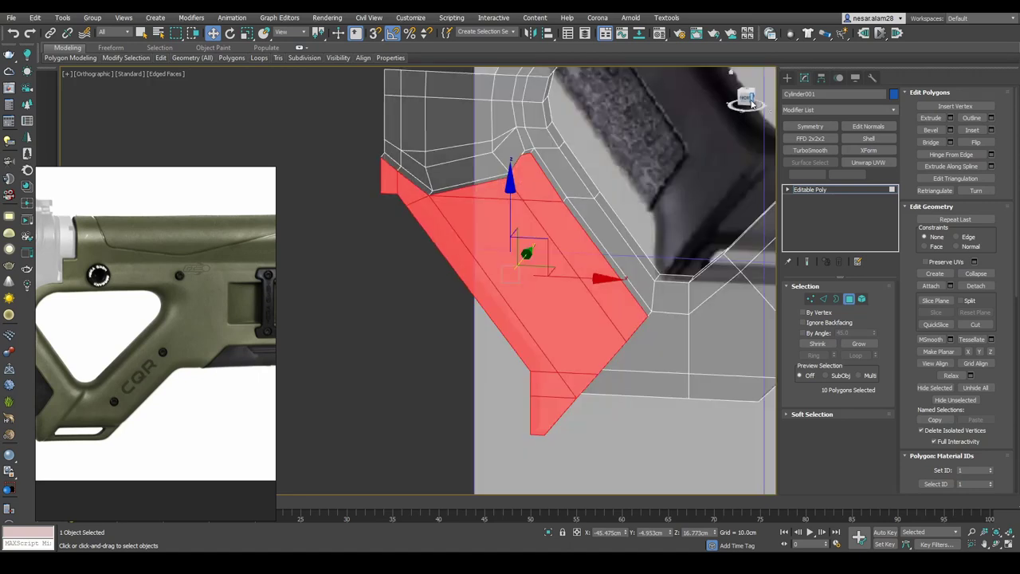
scroll(494, 335, up, 5)
key(2)
click(654, 325)
Frame the grip and the thumbhole's top edge in the front view against the reference
scroll(175, 266, up, 3)
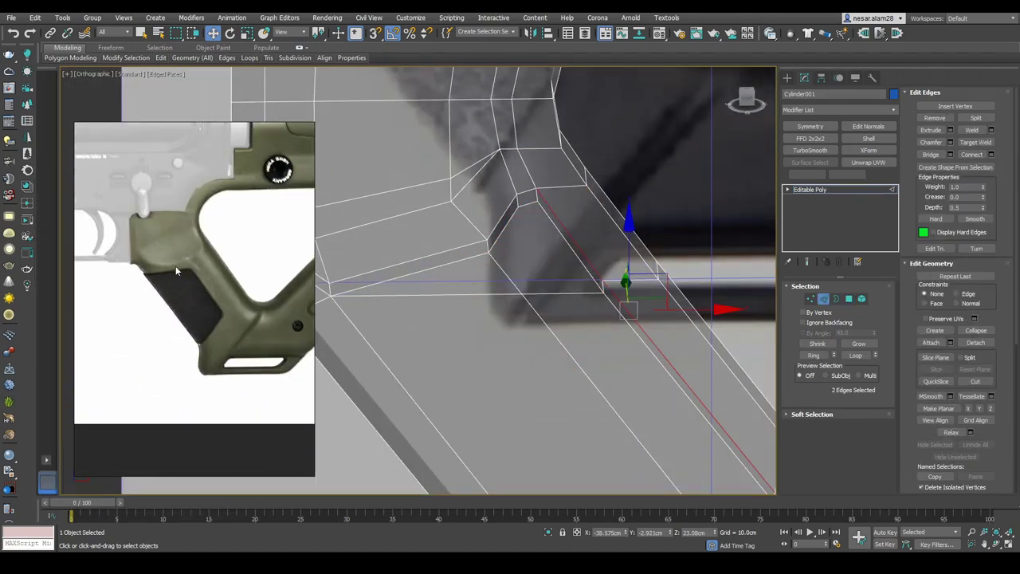
drag(175, 265, 119, 257)
mouse_move(119, 257)
alt+middle_down()
mouse_move(478, 239)
mouse_move(550, 211)
alt+middle_up()
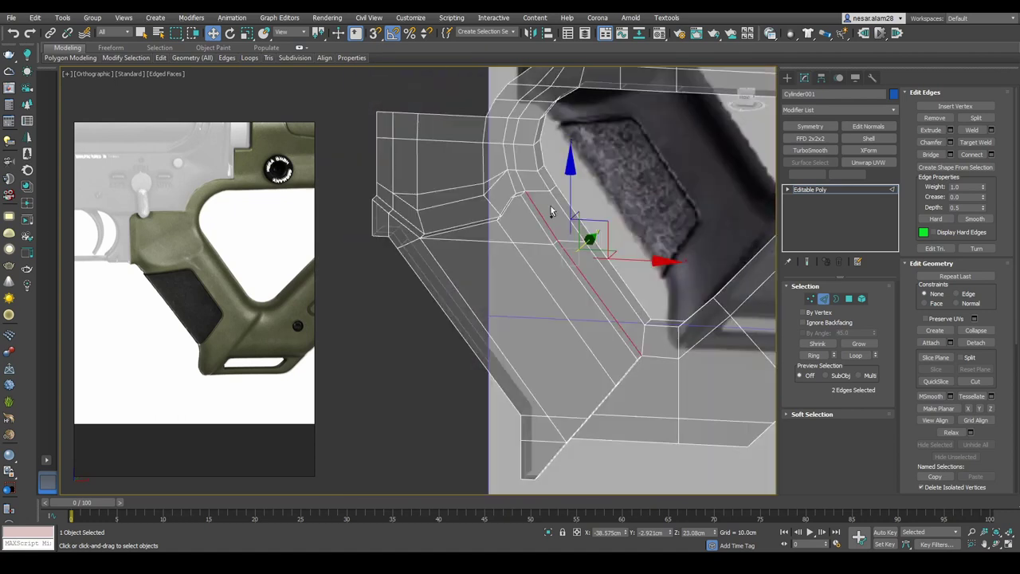
key(f)
scroll(528, 199, up, 5)
scroll(558, 199, down, 2)
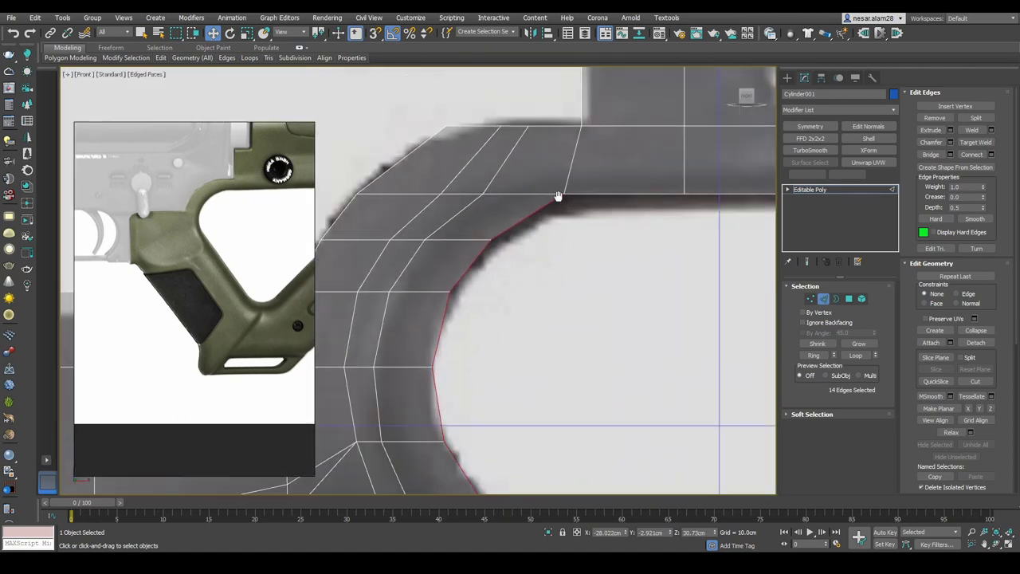
scroll(611, 200, down, 2)
middle_drag(656, 217, 624, 269)
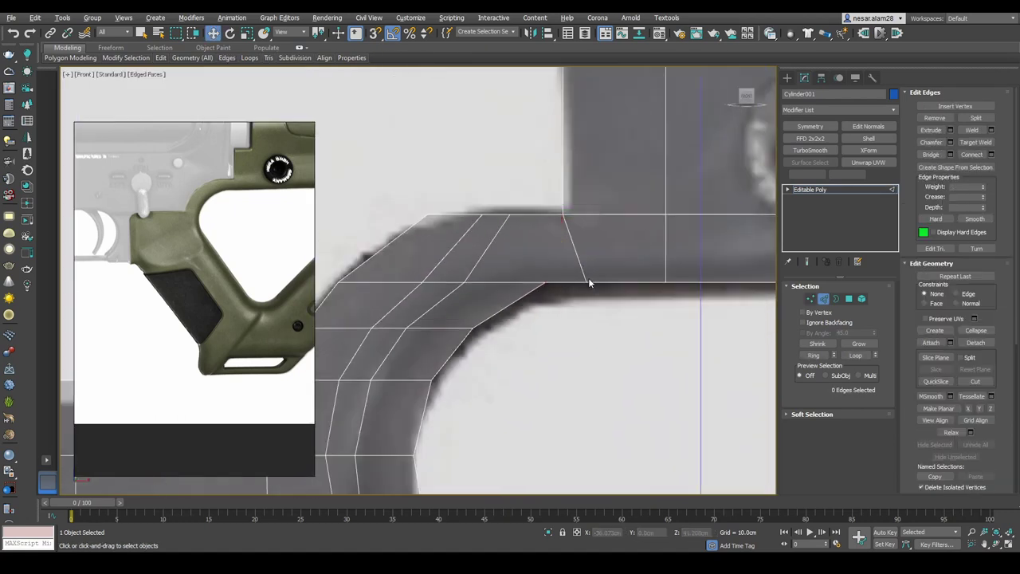
Select a vertex on the thumbhole's upper curve and centre the view on it
key(2)
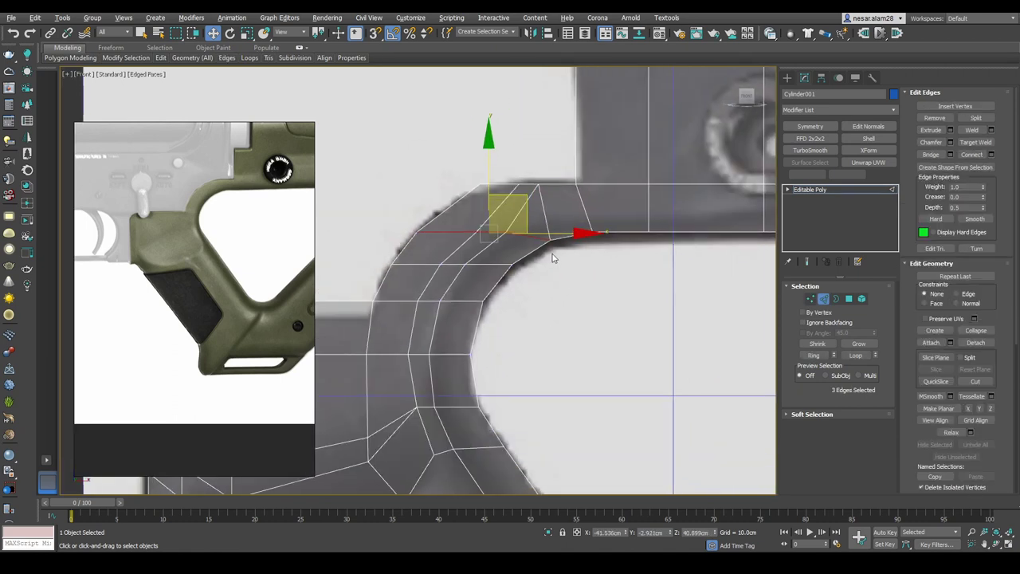
middle_drag(521, 250, 531, 183)
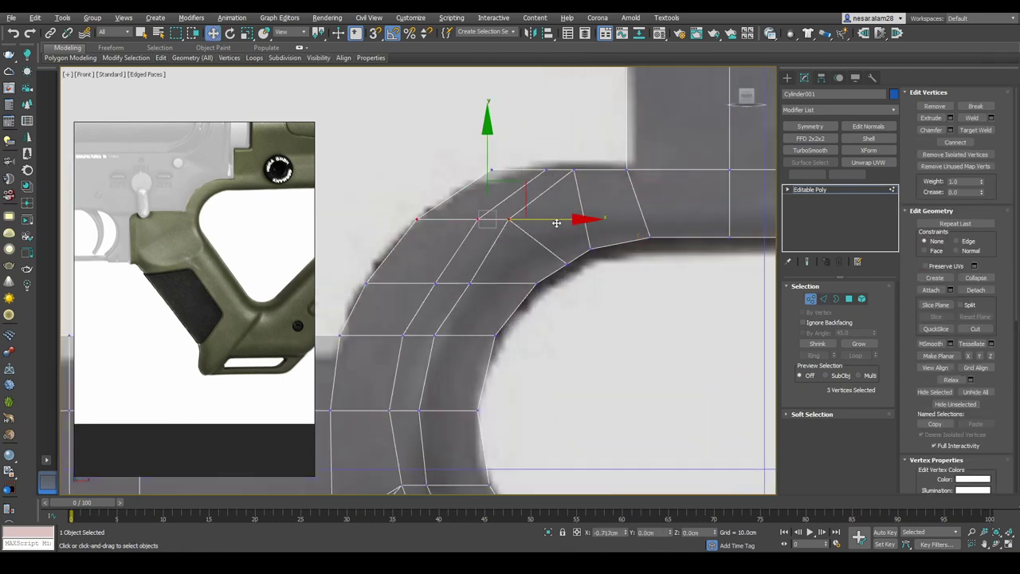
middle_drag(557, 222, 552, 266)
scroll(581, 256, down, 2)
scroll(565, 210, up, 2)
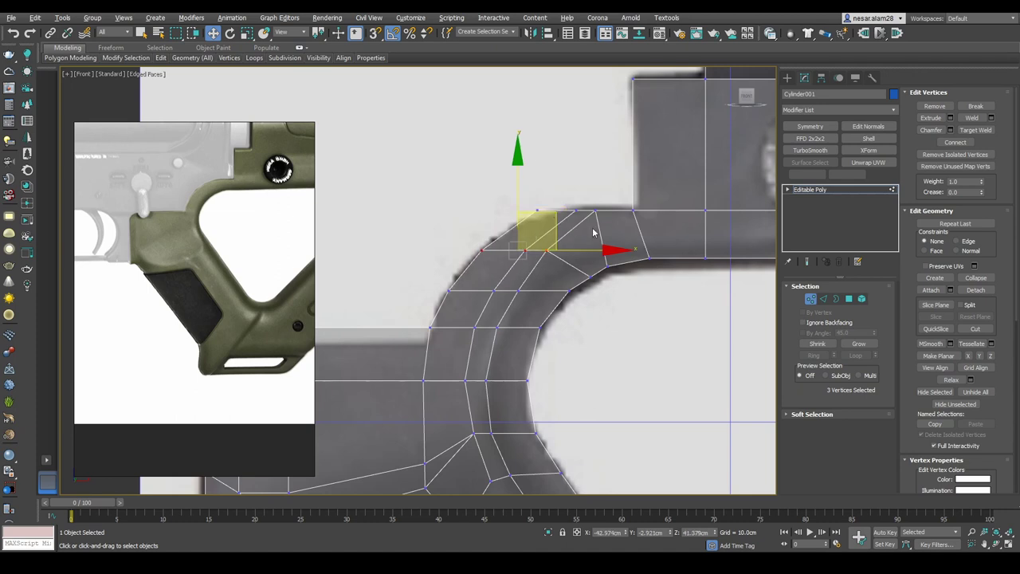
scroll(593, 232, up, 1)
click(529, 259)
scroll(642, 201, up, 2)
middle_drag(511, 113, 494, 209)
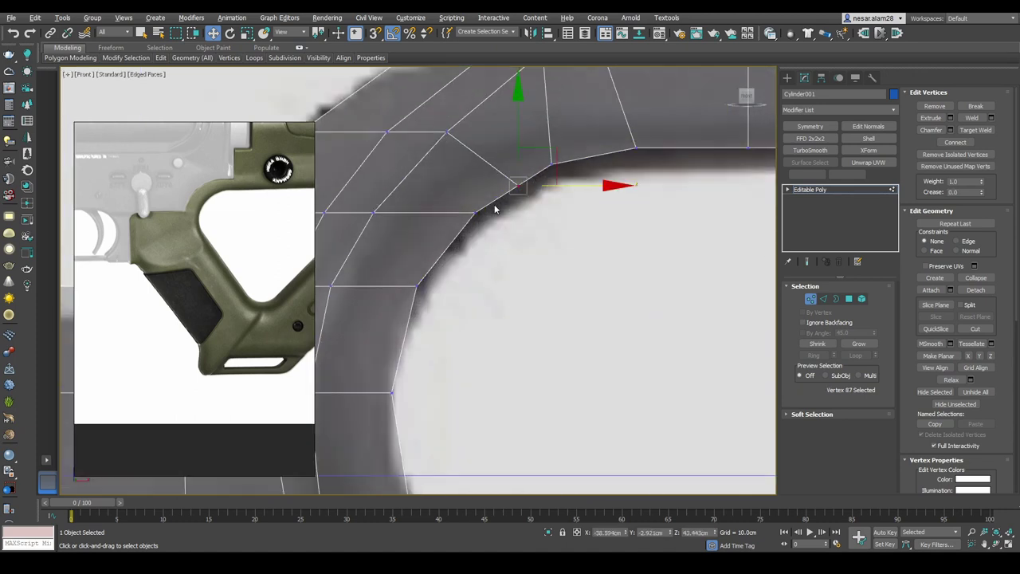
scroll(535, 187, up, 1)
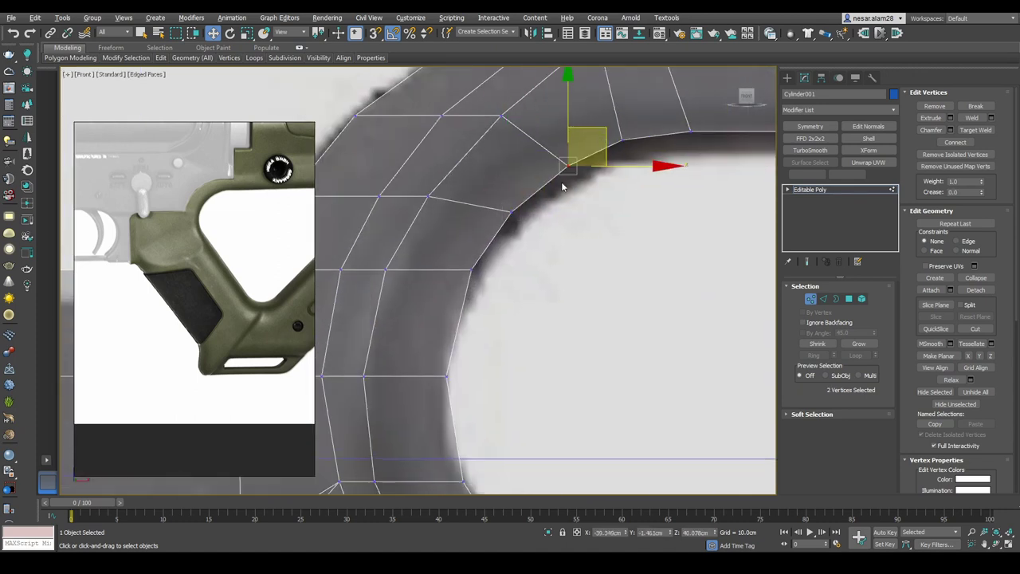
scroll(562, 186, down, 1)
scroll(568, 171, up, 2)
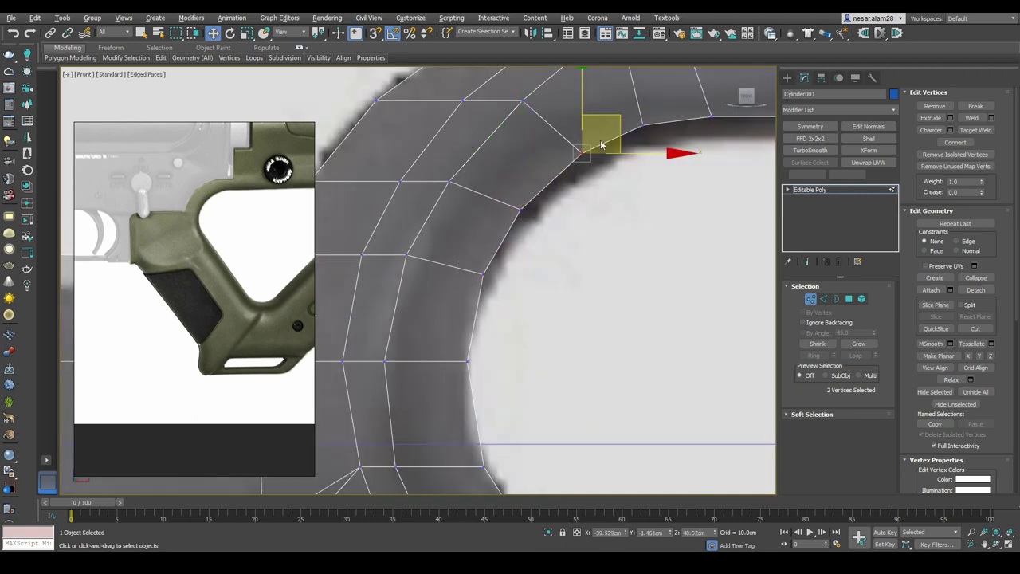
scroll(602, 145, down, 1)
scroll(602, 145, up, 1)
mouse_move(617, 125)
middle_down()
mouse_move(414, 250)
mouse_move(472, 262)
mouse_move(465, 281)
middle_up()
scroll(471, 262, down, 2)
Select an edge near the grip corner and return to the front view
key(2)
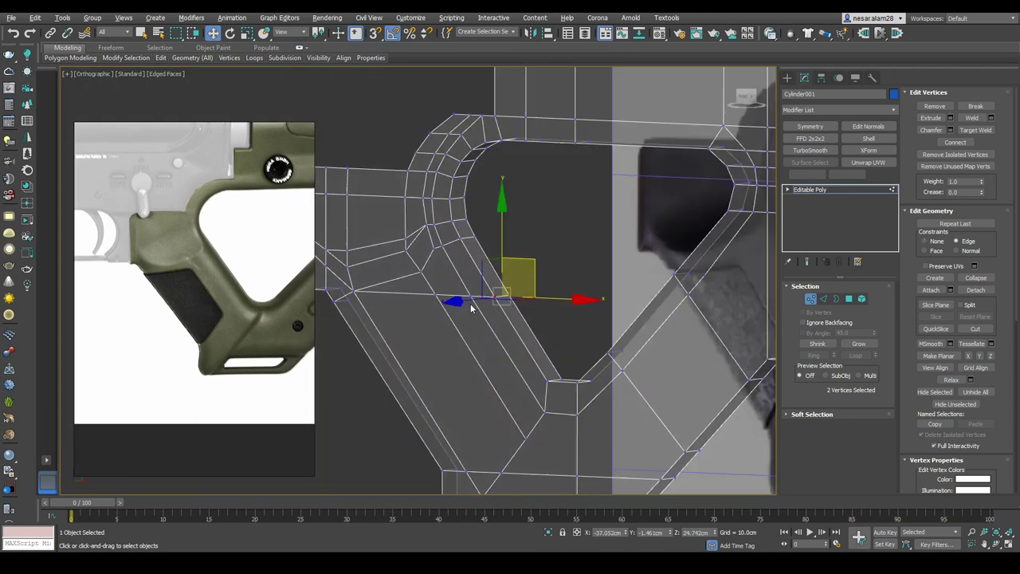
scroll(465, 280, up, 2)
click(465, 281)
scroll(466, 281, down, 2)
key(f)
scroll(489, 273, up, 2)
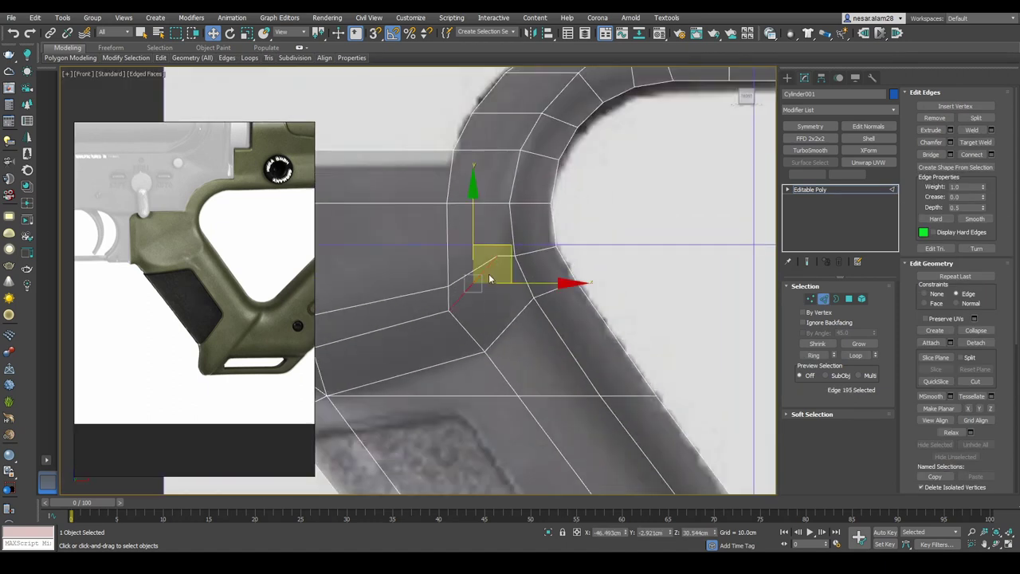
scroll(579, 278, up, 2)
scroll(604, 324, up, 2)
Switch to Vertex mode and zoom in on the grip corner
key(1)
scroll(644, 235, up, 1)
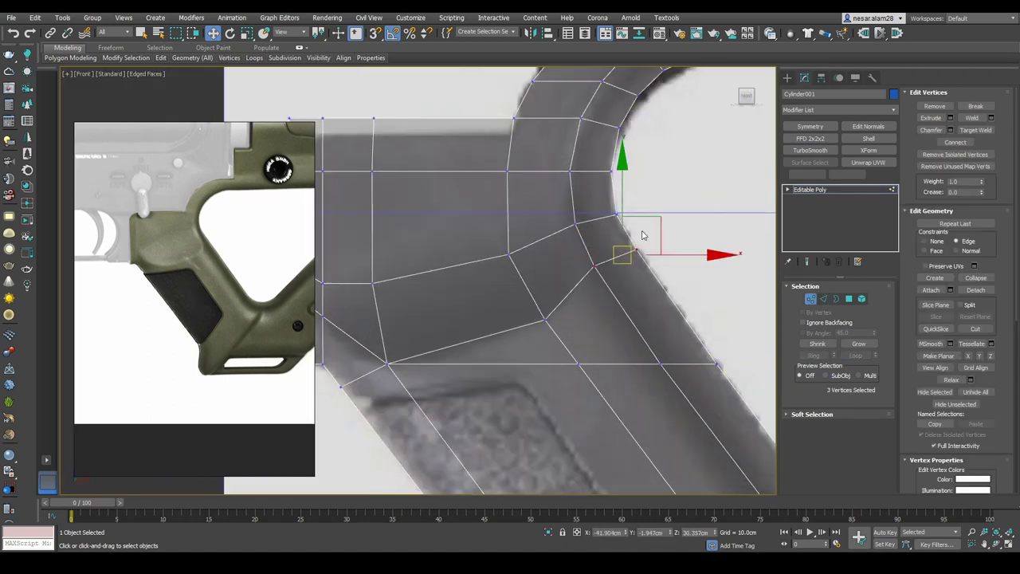
scroll(671, 239, down, 1)
scroll(670, 239, down, 2)
scroll(522, 319, up, 2)
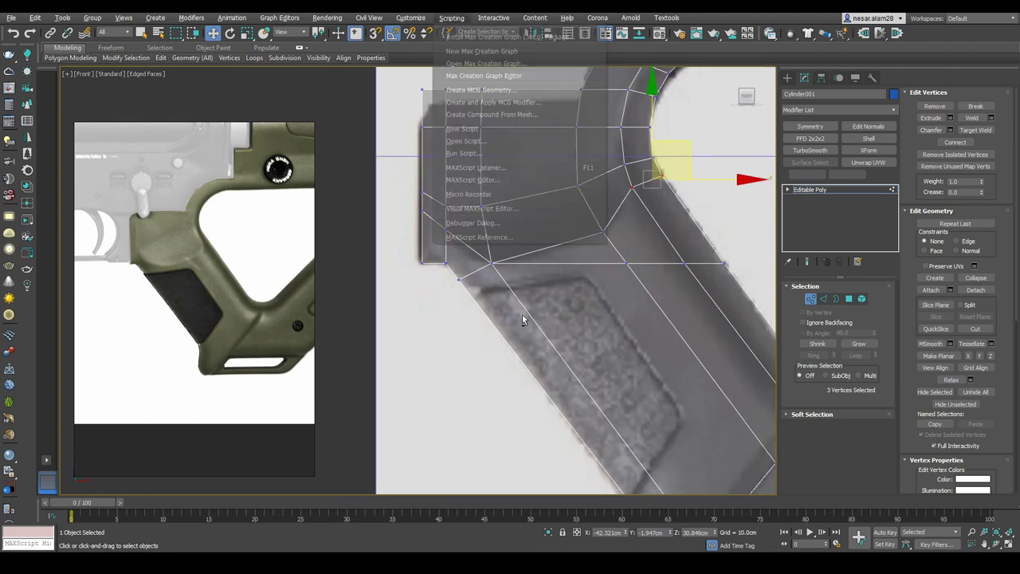
key(1)
scroll(624, 254, up, 1)
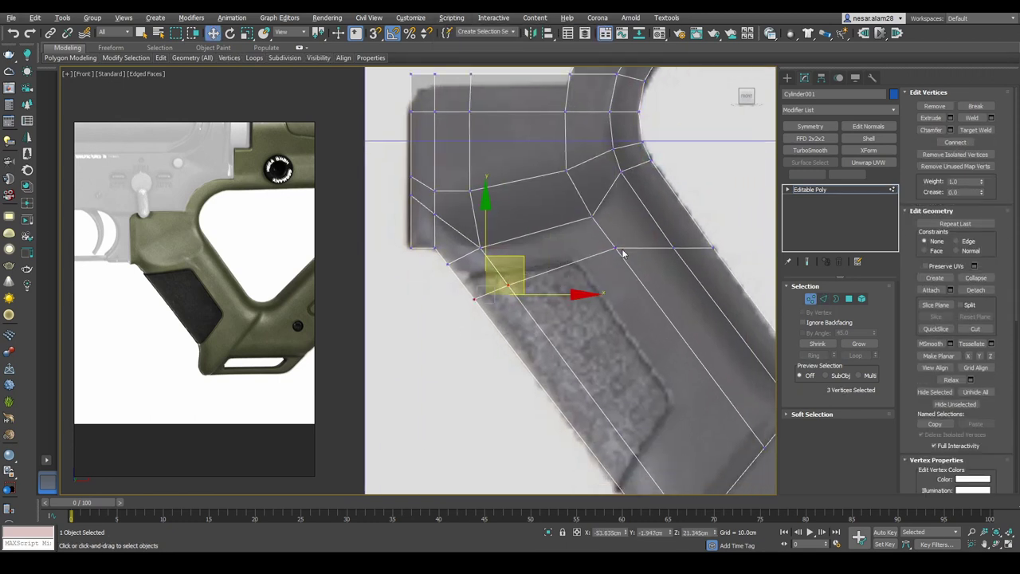
scroll(555, 247, down, 2)
Cancel the slice and loop-select the thumbhole's inner border
key(2)
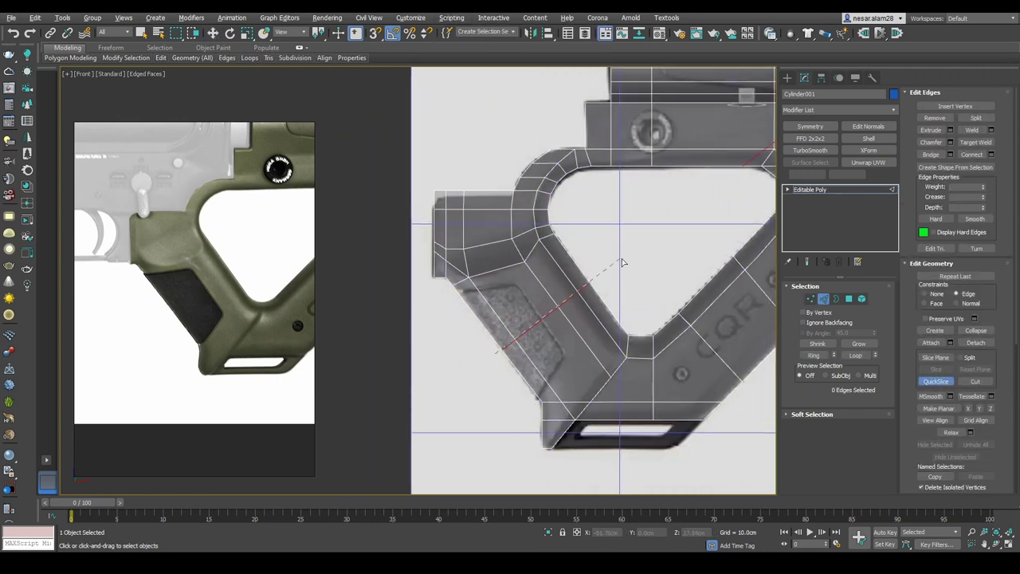
key(w)
scroll(558, 319, down, 2)
scroll(524, 358, up, 3)
middle_drag(468, 259, 500, 268)
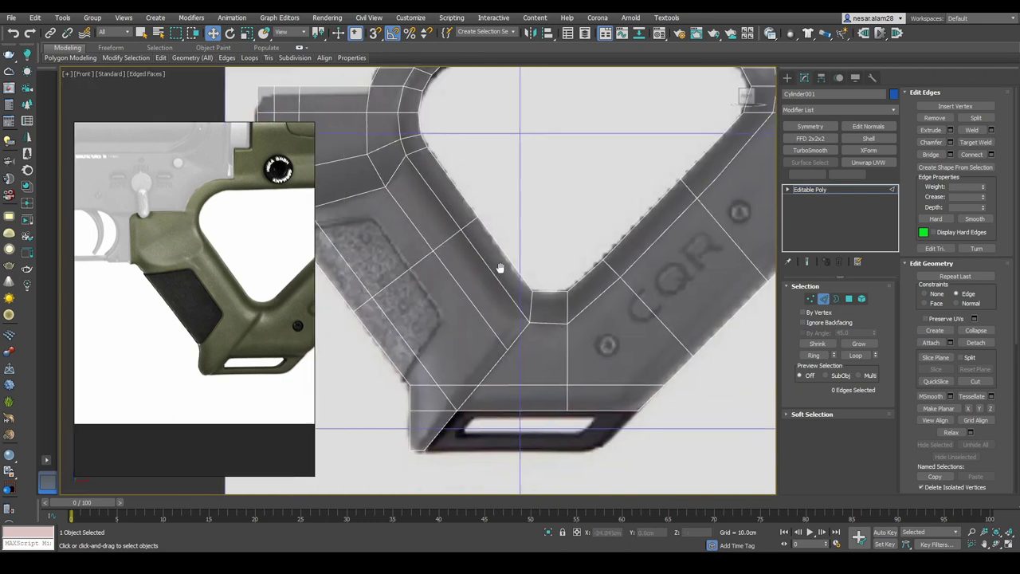
scroll(501, 268, up, 3)
double_click(695, 189)
scroll(695, 189, down, 2)
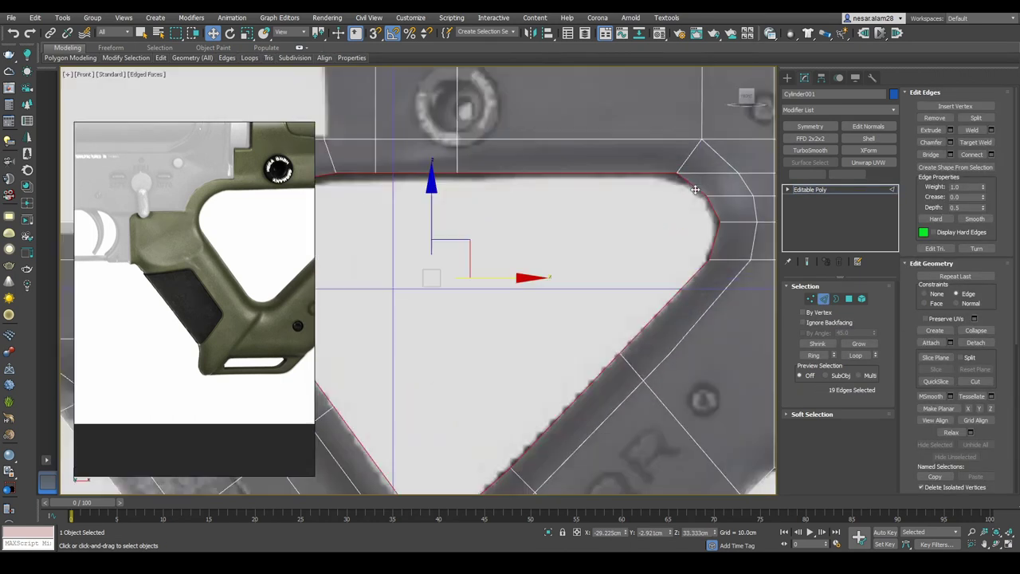
scroll(695, 189, down, 1)
Preview a chamfer on the thumbhole border in 3D, then back out of it
click(950, 142)
alt+middle_drag(542, 319, 560, 336)
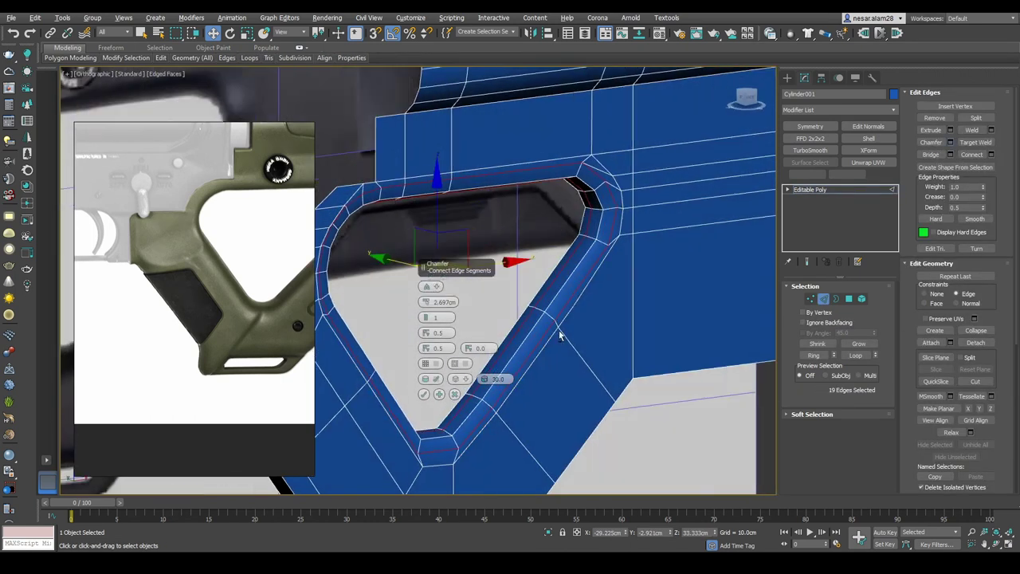
key(f)
click(452, 396)
Select vertices on the thumbhole's upper corner and right edge in Vertex mode
key(1)
scroll(527, 285, up, 3)
click(448, 204)
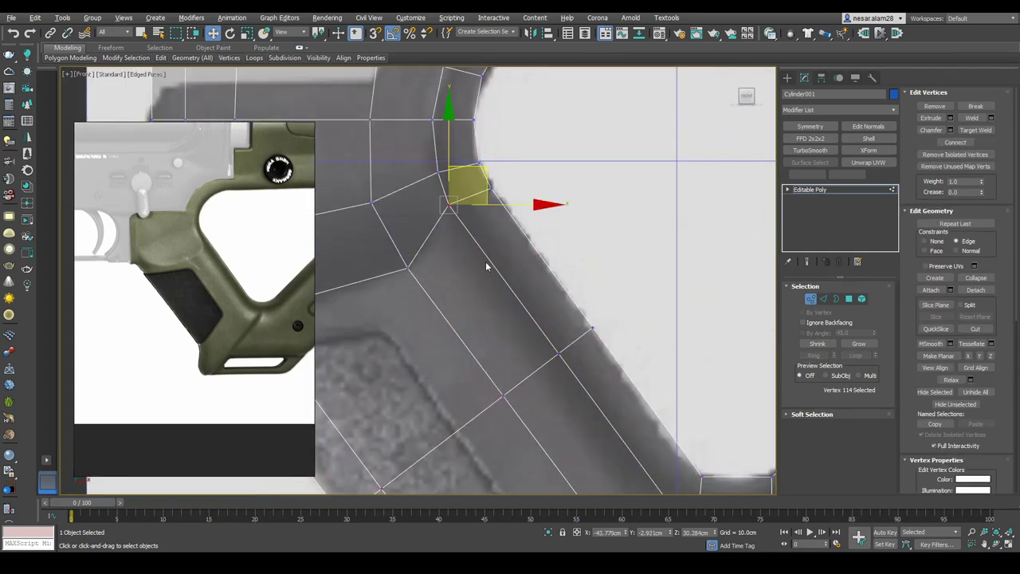
mouse_move(485, 262)
middle_down()
mouse_move(568, 252)
mouse_move(635, 227)
mouse_move(553, 289)
mouse_move(513, 358)
middle_up()
click(626, 230)
click(591, 270)
scroll(601, 259, down, 2)
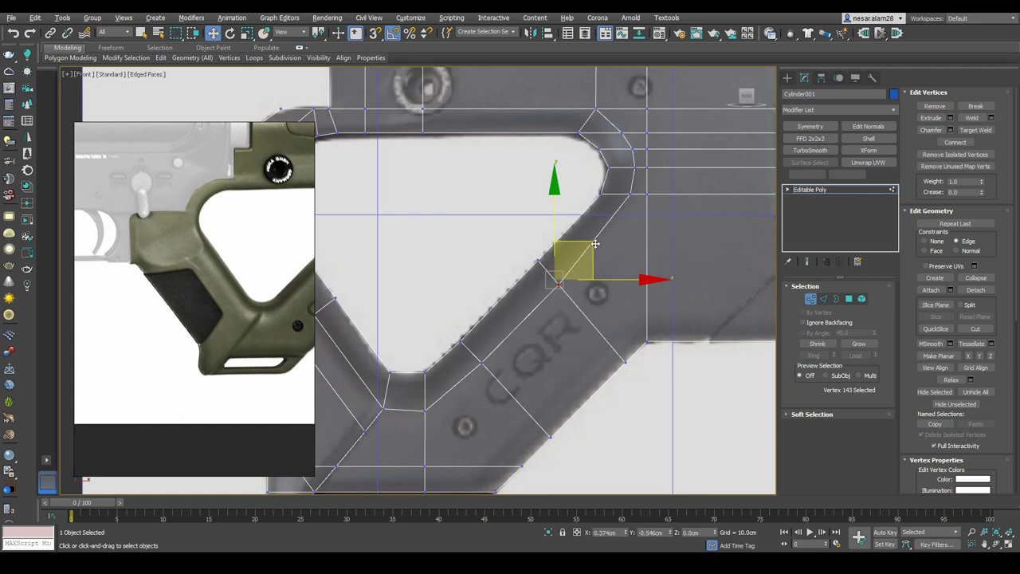
scroll(596, 243, up, 2)
scroll(630, 196, down, 2)
Move vertices at the hole's bottom bend to match the reference
click(518, 311)
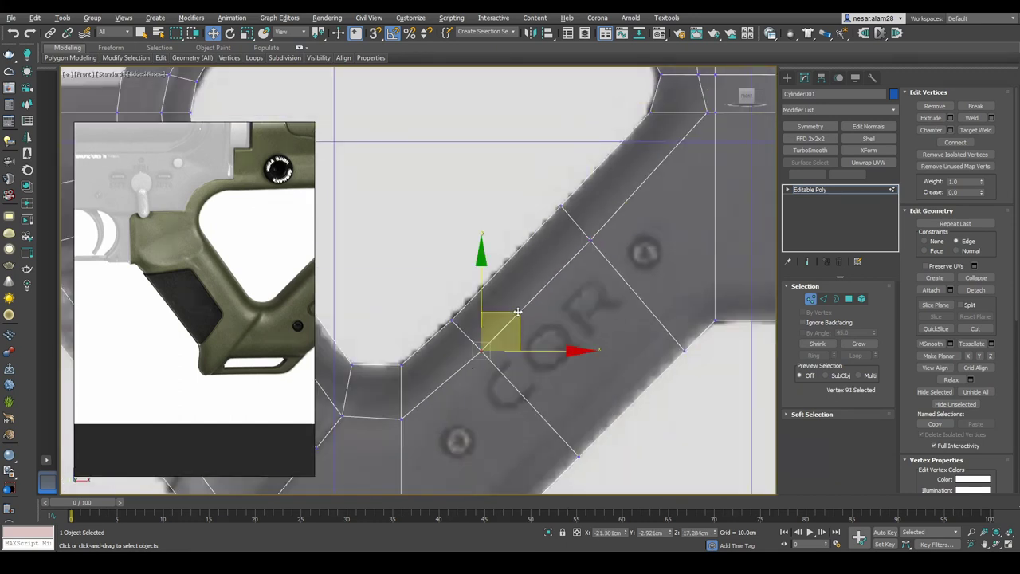
middle_drag(518, 311, 578, 221)
click(488, 309)
mouse_move(449, 298)
middle_down()
mouse_move(499, 259)
mouse_move(497, 273)
middle_up()
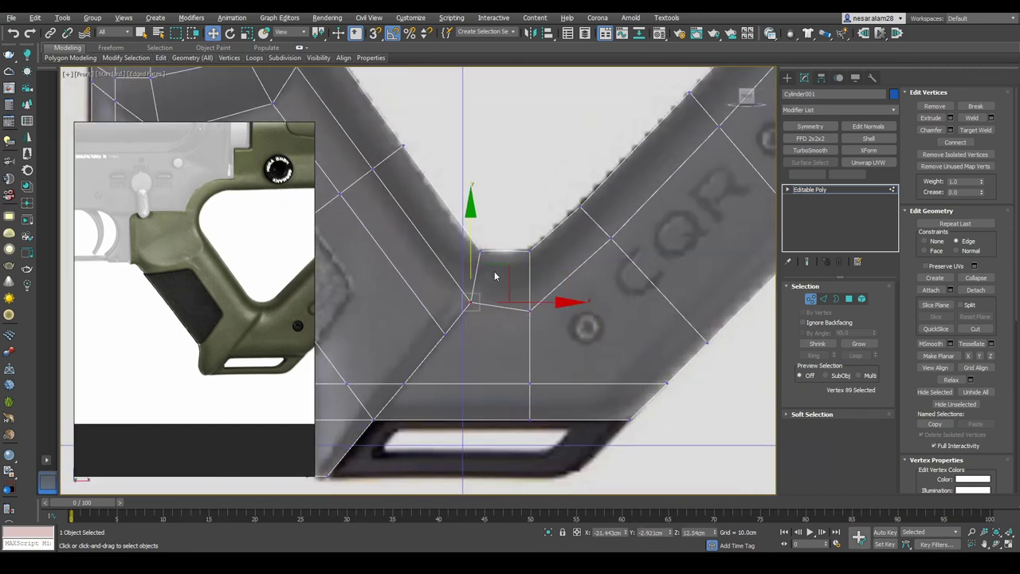
scroll(572, 285, up, 2)
click(436, 192)
mouse_move(480, 159)
middle_down()
mouse_move(525, 225)
mouse_move(467, 262)
middle_up()
Align vertices along the hole's upper curve with the reference outline
click(466, 262)
middle_drag(479, 135, 494, 208)
scroll(446, 191, up, 2)
click(438, 174)
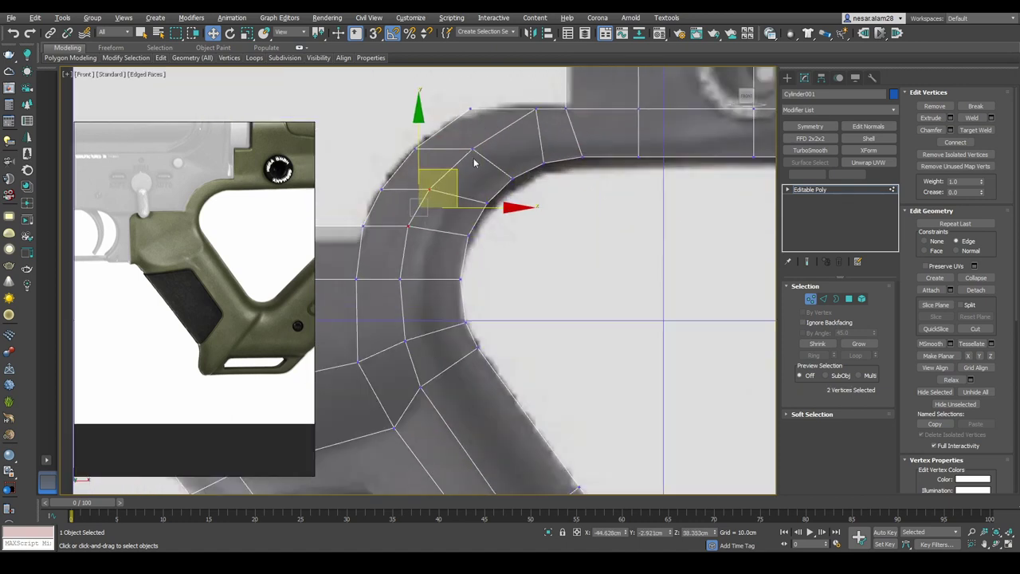
middle_drag(420, 281, 540, 306)
click(540, 306)
scroll(581, 284, up, 2)
click(596, 280)
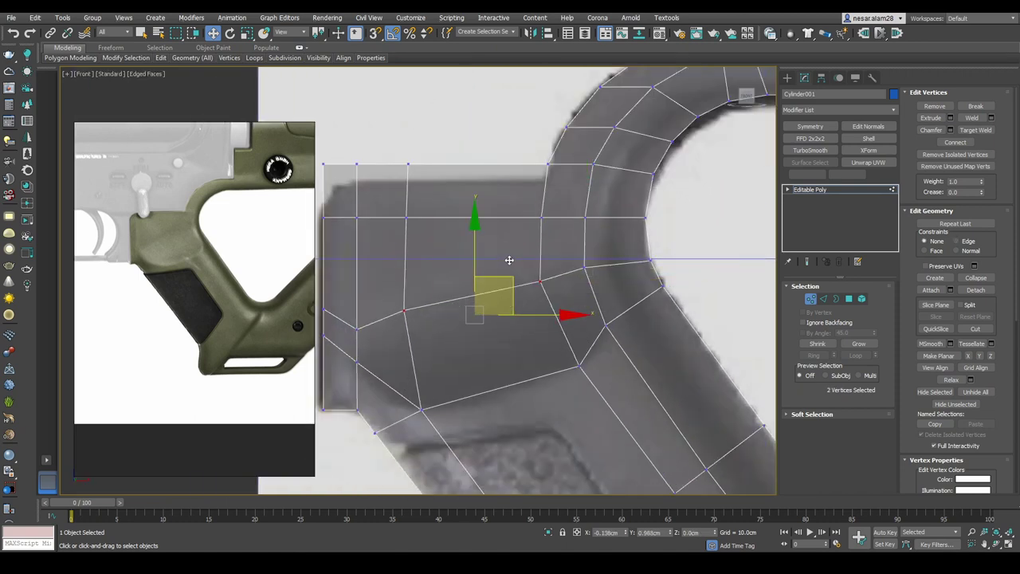
mouse_move(509, 260)
middle_down()
mouse_move(526, 275)
mouse_move(491, 254)
mouse_move(612, 247)
middle_up()
Loop-select the thumbhole border, then move the hole's corner vertex onto the reference
key(2)
double_click(491, 255)
scroll(491, 254, up, 3)
key(1)
click(612, 240)
click(558, 130)
middle_drag(582, 129, 625, 233)
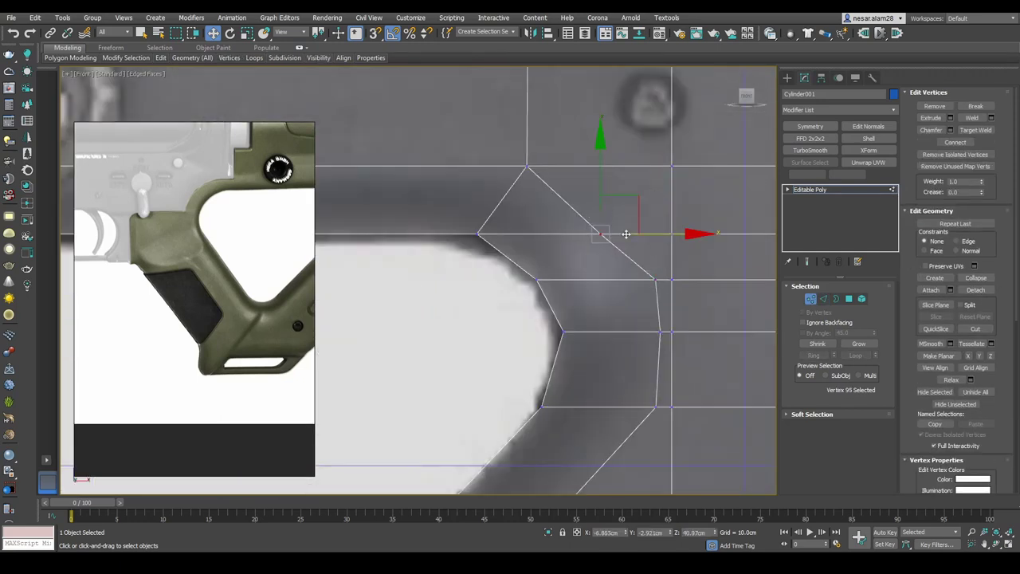
scroll(692, 244, down, 4)
Chamfer the thumbhole border loop by 3.354 cm and check it from an angle
key(2)
scroll(526, 310, up, 4)
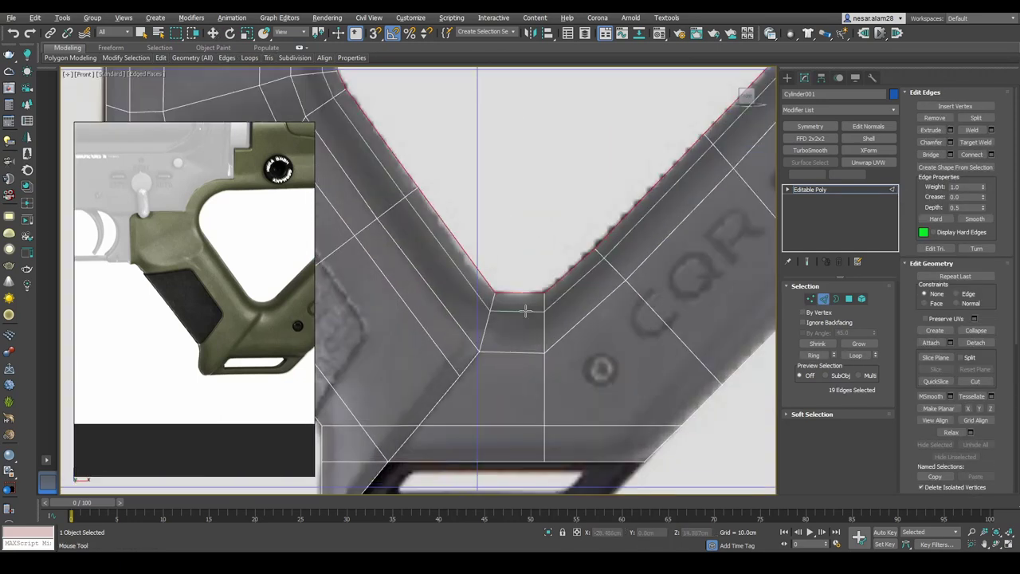
key(w)
scroll(520, 300, down, 3)
key(ctrl+shift+c)
scroll(442, 358, up, 2)
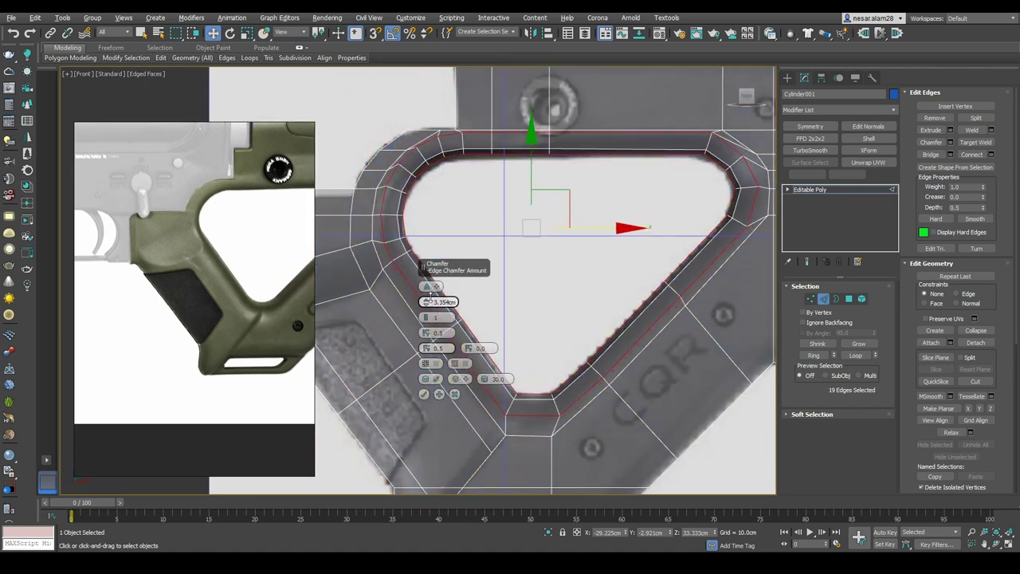
scroll(490, 380, down, 3)
alt+middle_drag(489, 379, 518, 239)
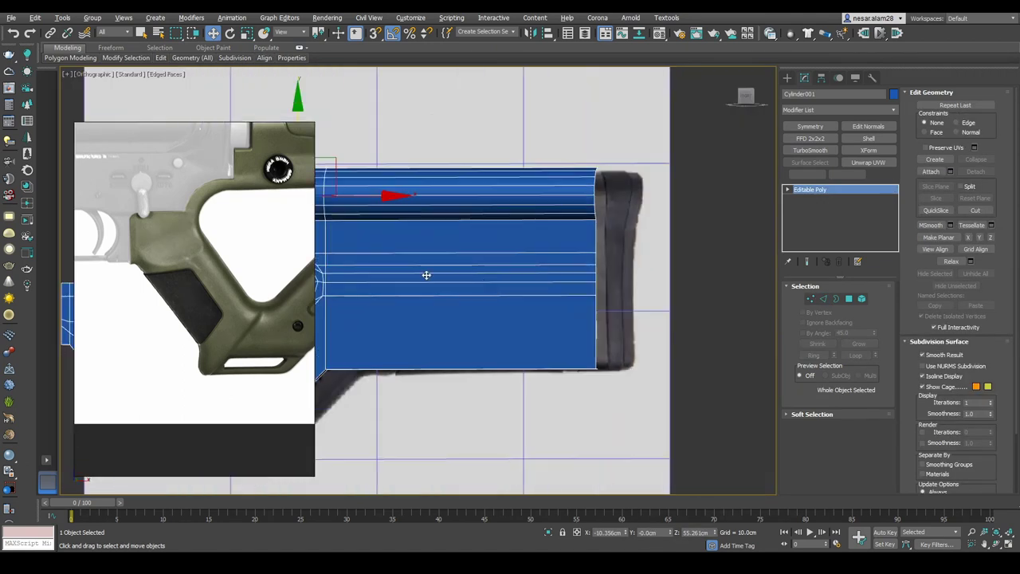
scroll(518, 239, up, 3)
scroll(696, 186, down, 2)
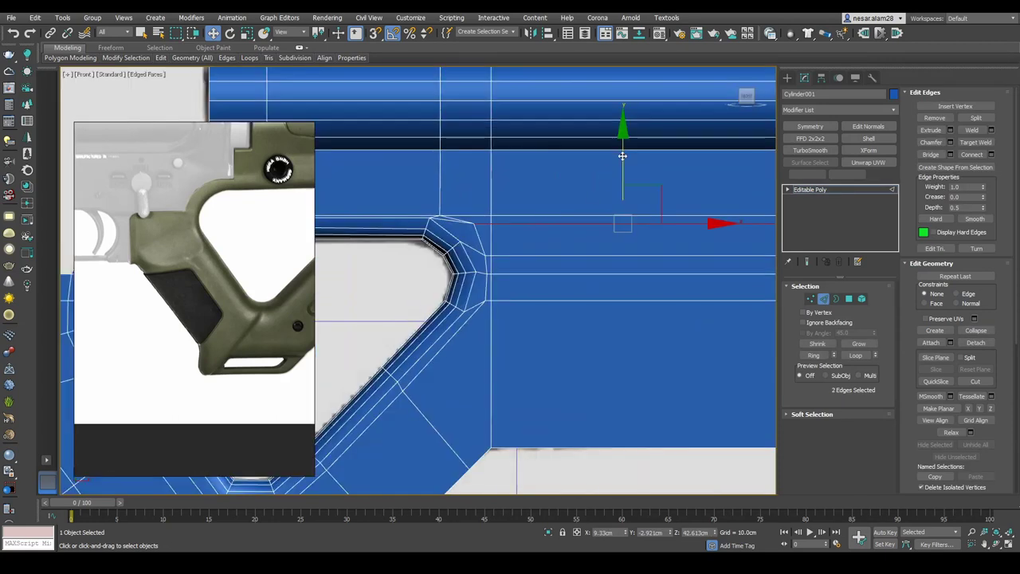
key(f)
scroll(556, 239, up, 2)
scroll(557, 248, up, 2)
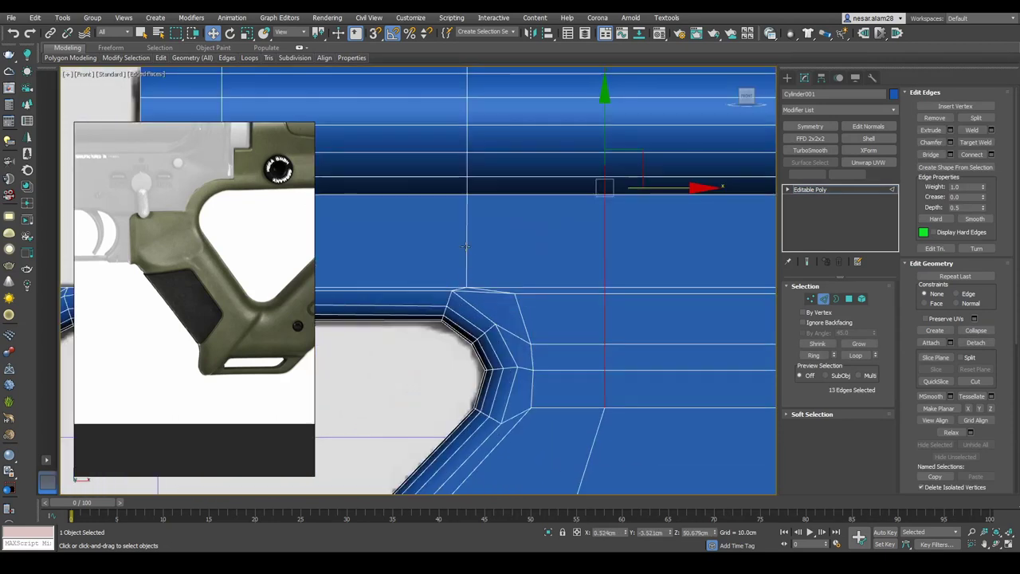
scroll(536, 291, up, 2)
Select the horizontal edge loop on the upper stock above the hole
click(487, 330)
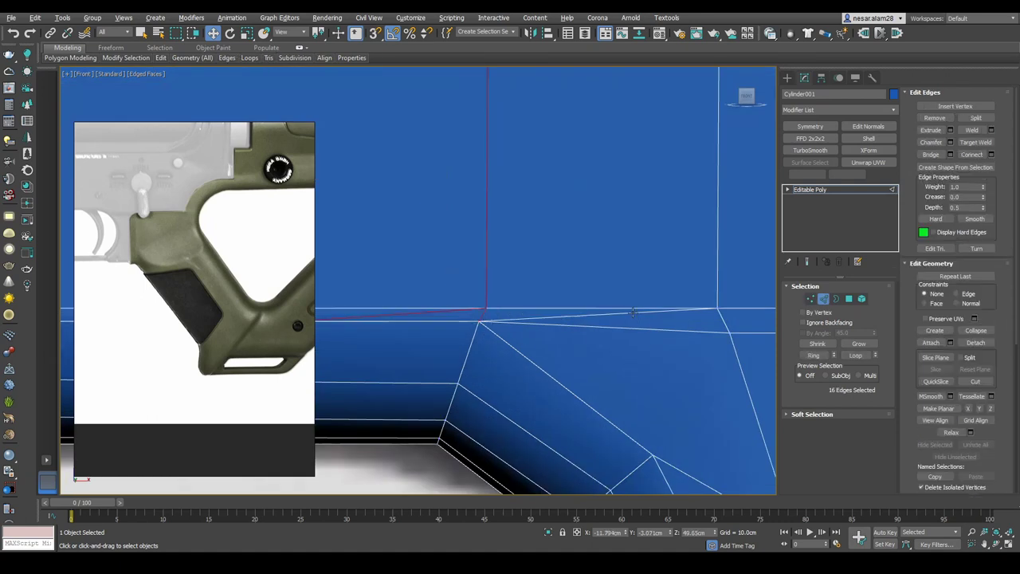
scroll(569, 311, up, 1)
click(569, 311)
scroll(569, 311, down, 1)
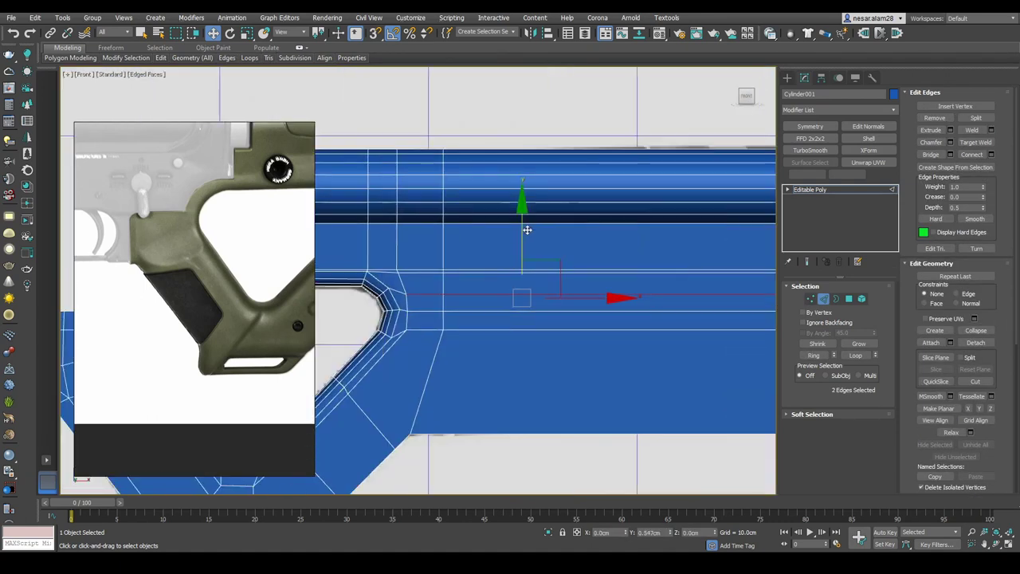
middle_drag(619, 375, 465, 307)
scroll(420, 319, down, 1)
click(478, 316)
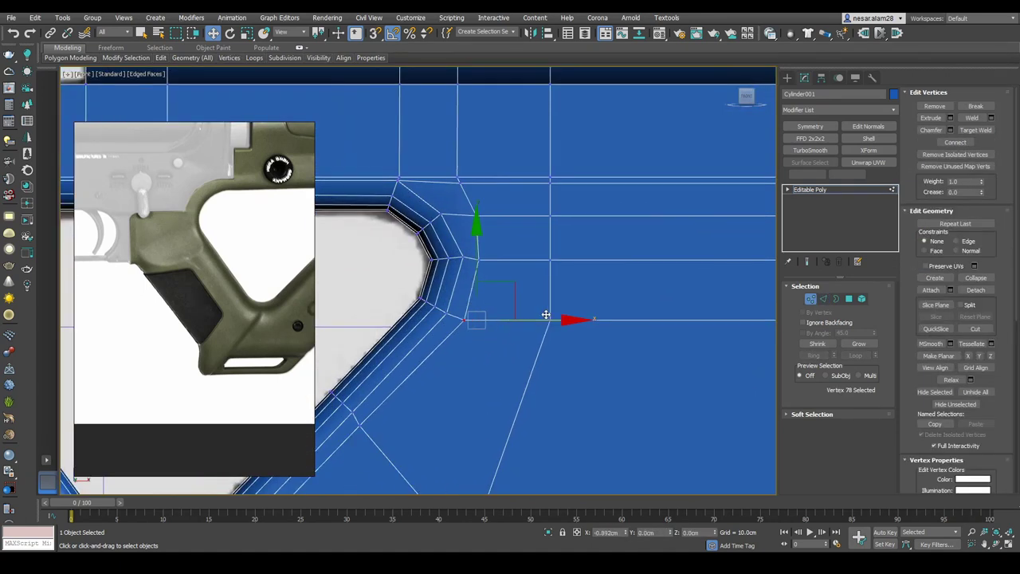
scroll(382, 276, up, 2)
scroll(382, 277, up, 1)
scroll(382, 277, down, 2)
double_click(563, 292)
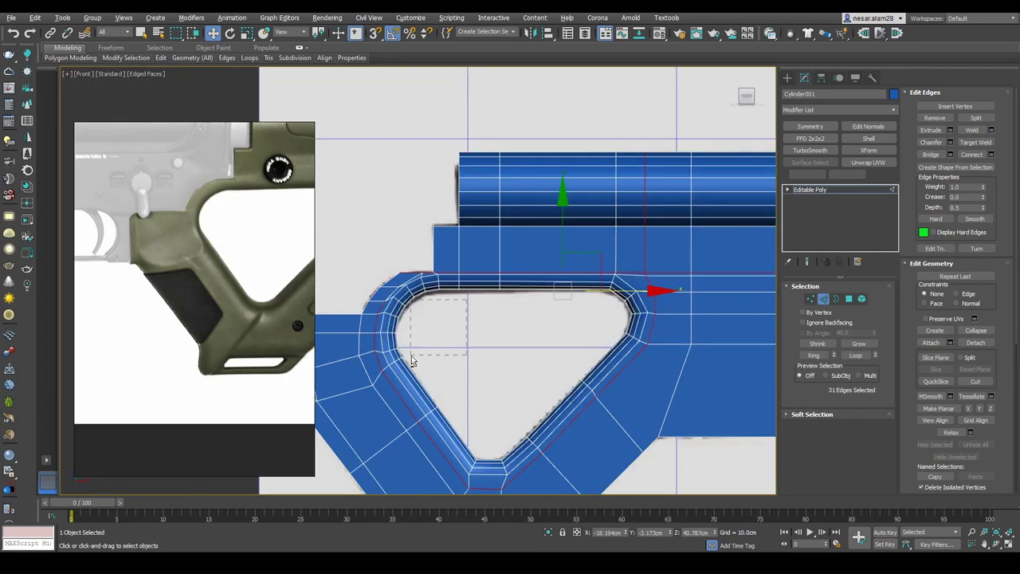
scroll(558, 322, up, 2)
scroll(587, 323, down, 2)
scroll(353, 285, down, 2)
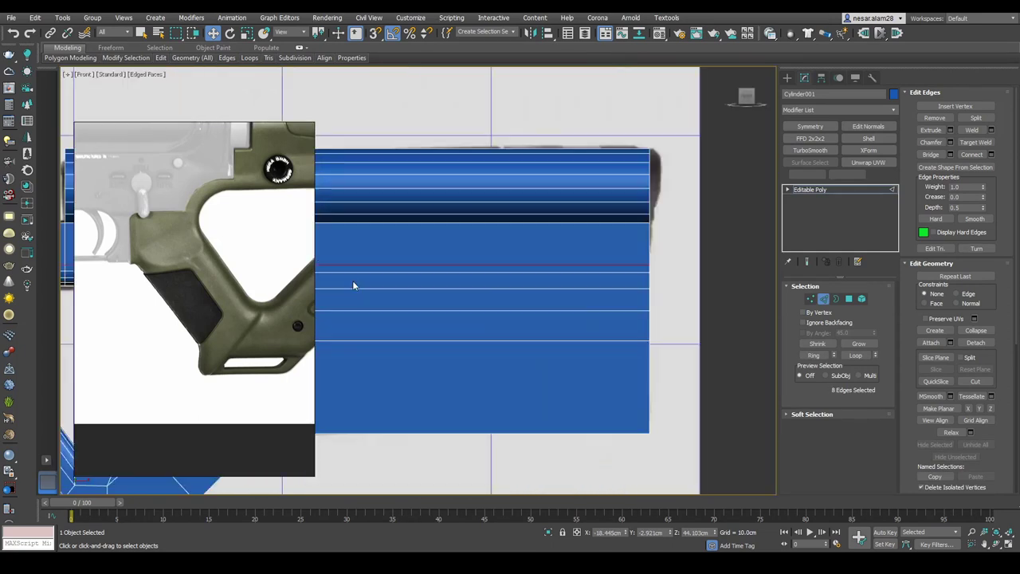
scroll(353, 284, up, 2)
In see-through vertex mode, select the thumbhole's top-edge vertices and the lower inner corner vertices
key(1)
key(alt+x)
scroll(470, 256, up, 2)
scroll(471, 256, down, 2)
scroll(478, 240, up, 2)
drag(391, 302, 515, 267)
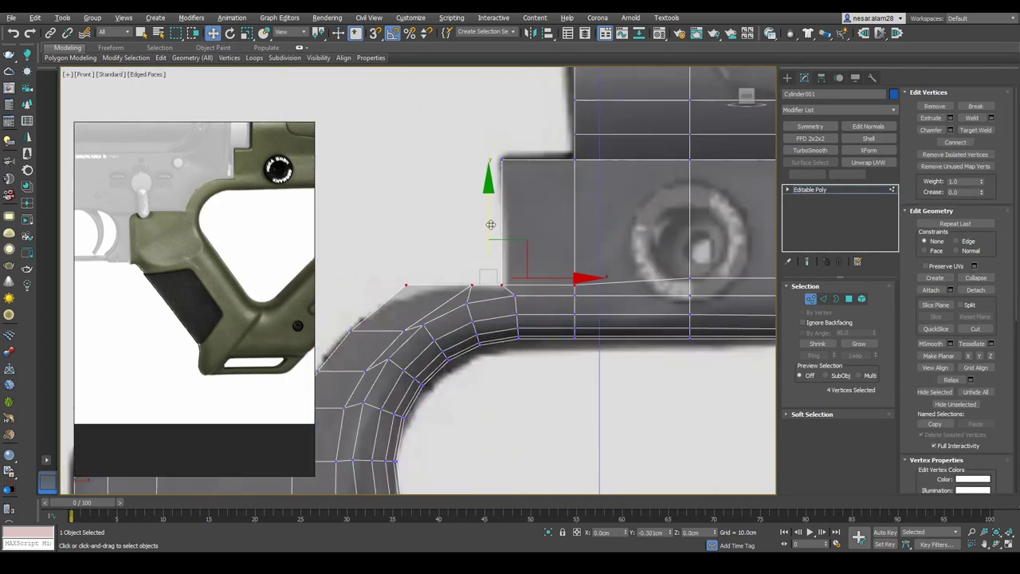
alt+click(573, 279)
scroll(530, 272, up, 1)
scroll(562, 308, down, 2)
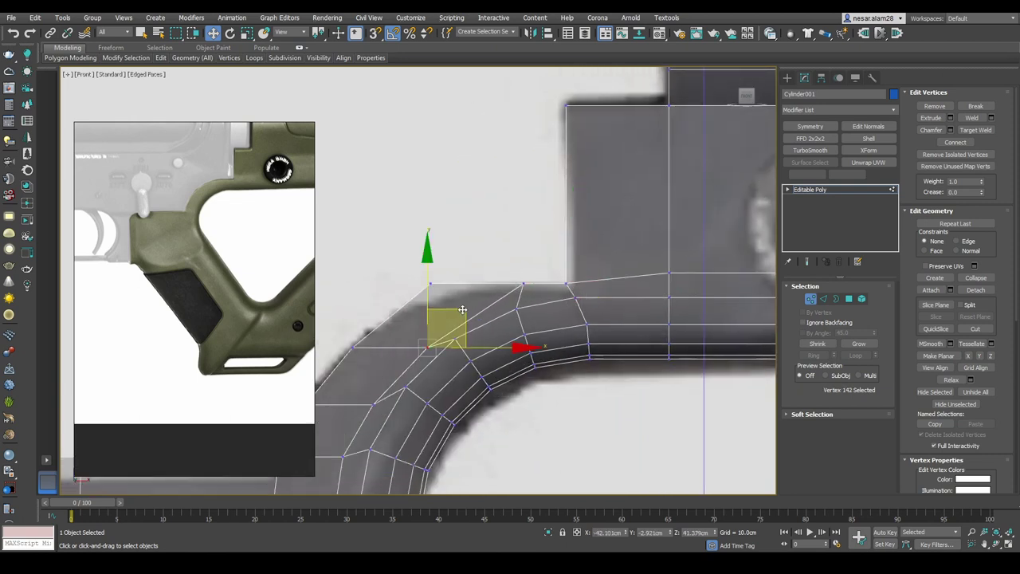
click(431, 343)
scroll(454, 408, up, 2)
scroll(526, 324, down, 2)
click(487, 366)
scroll(487, 327, up, 2)
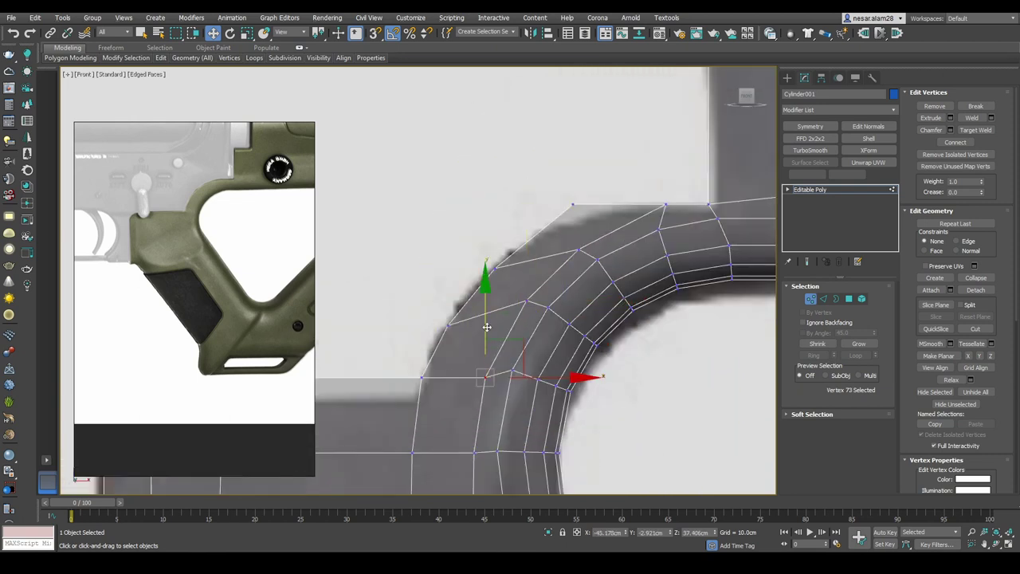
scroll(551, 365, down, 2)
scroll(618, 190, up, 2)
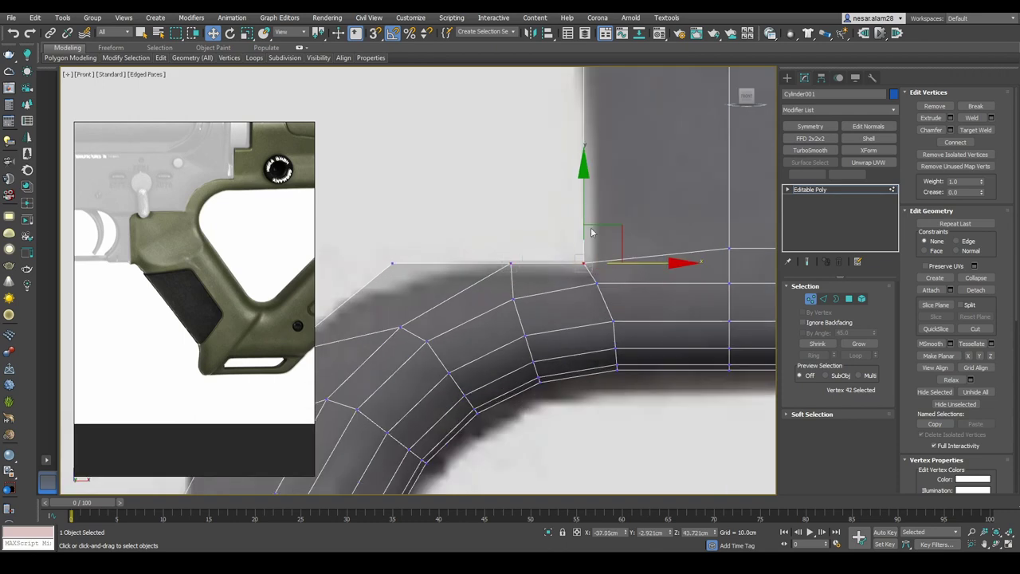
scroll(603, 265, down, 2)
scroll(604, 265, down, 2)
Preview the smoothed stock with edged faces off, then return to edge editing
key(1)
key(F4)
scroll(526, 323, up, 4)
scroll(526, 323, down, 3)
key(F4)
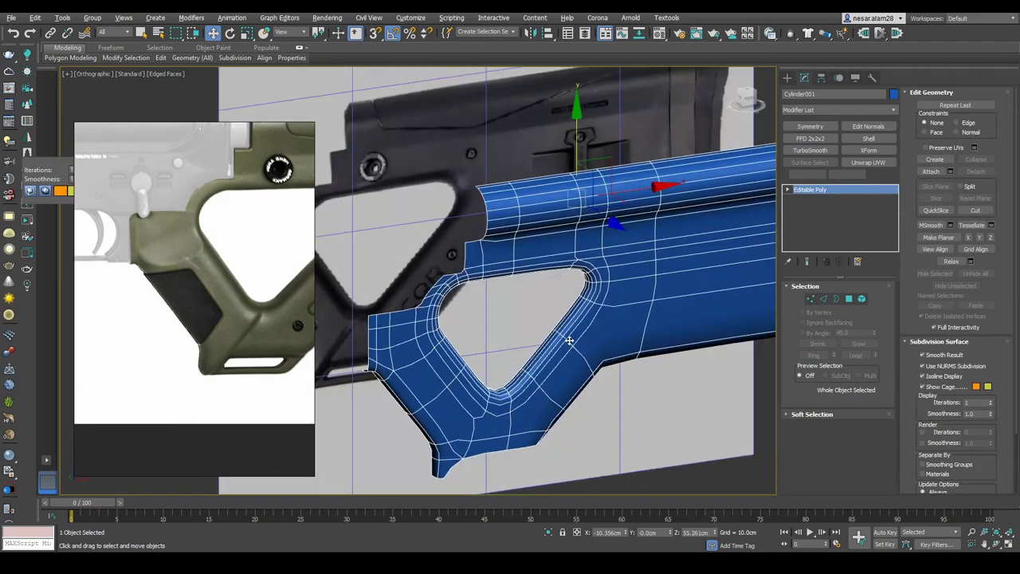
scroll(558, 319, up, 2)
key(2)
scroll(637, 239, up, 3)
scroll(682, 265, down, 1)
scroll(682, 266, down, 3)
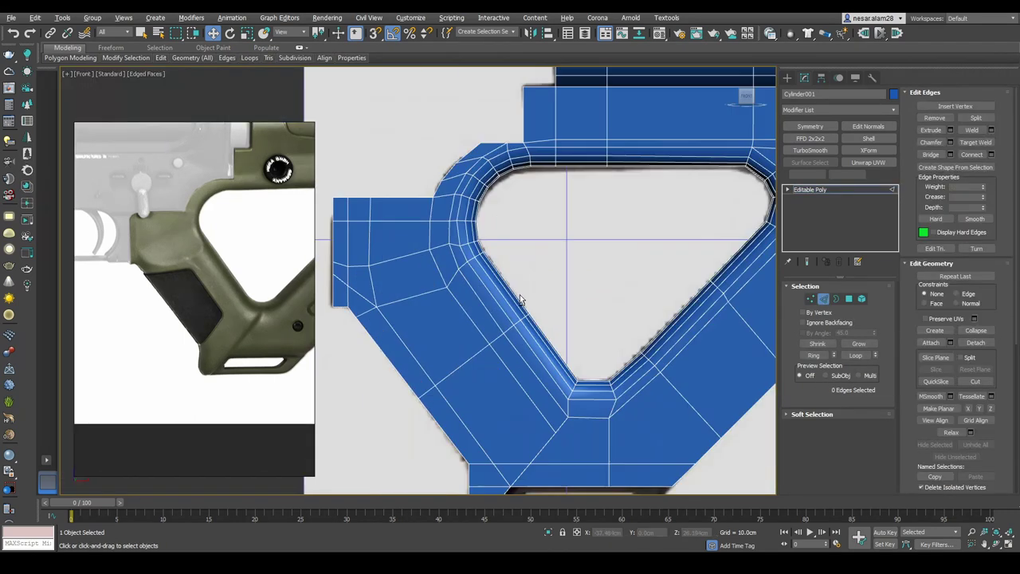
scroll(520, 294, up, 4)
Select the polygons along the grip's lower diagonal and the opening's left diagonal
key(alt+x)
scroll(714, 303, down, 3)
key(4)
scroll(414, 255, up, 3)
drag(384, 264, 415, 256)
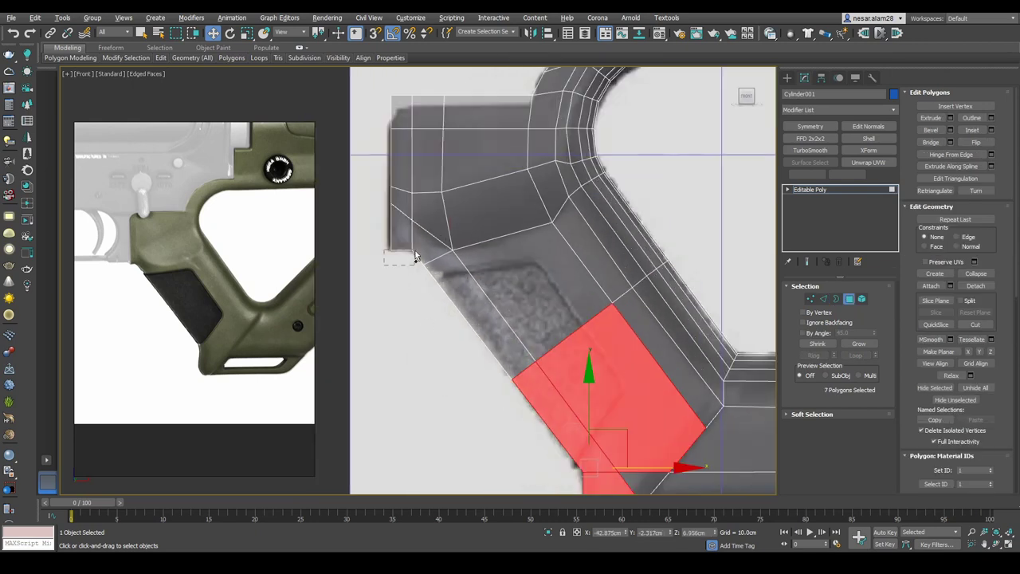
scroll(653, 251, up, 2)
middle_drag(638, 359, 494, 223)
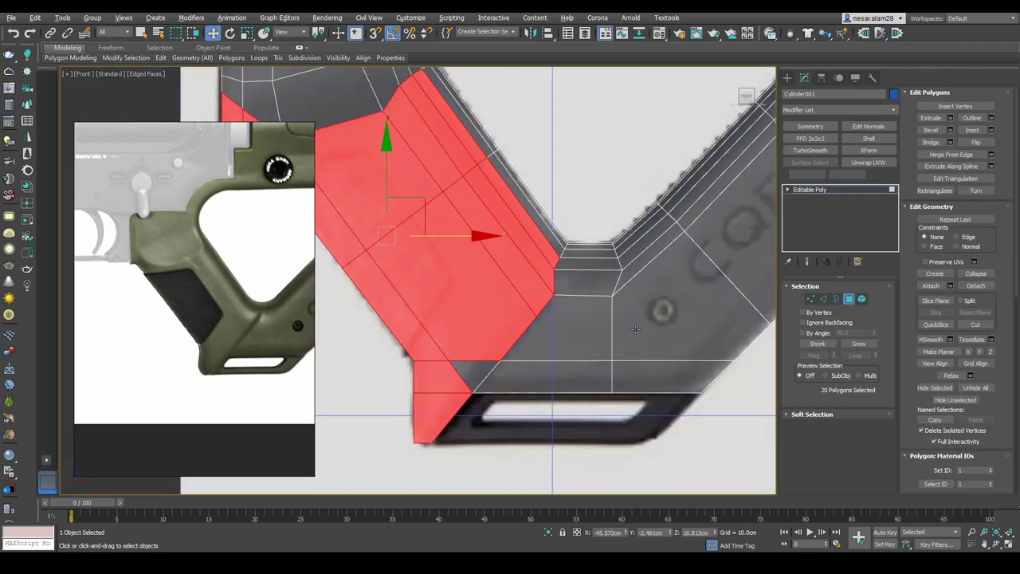
key(ctrl+d)
scroll(570, 311, up, 1)
scroll(570, 310, down, 3)
Move the opening's inner corner vertices left to round the thumbhole bend
key(1)
scroll(587, 250, up, 3)
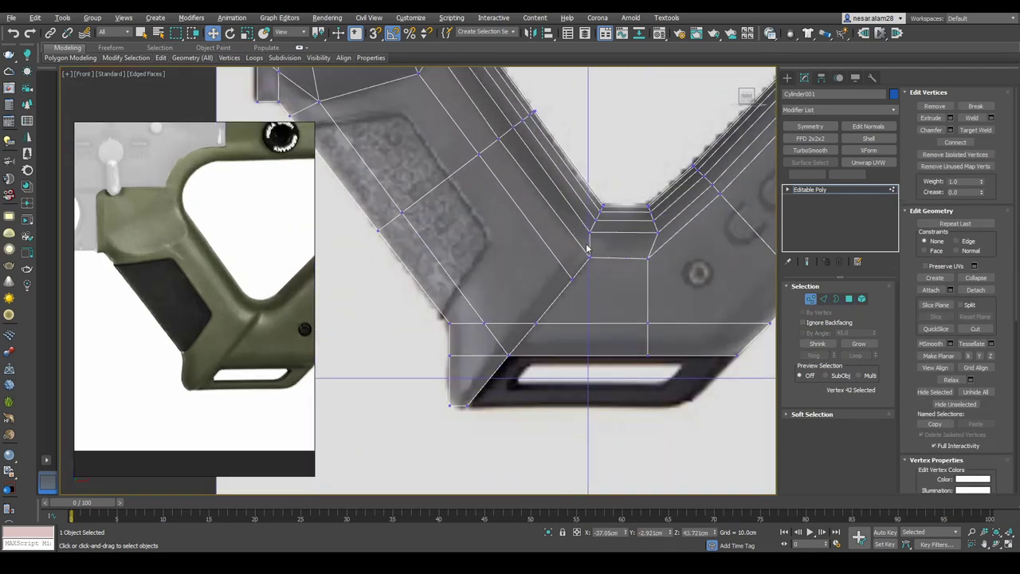
key(w)
scroll(644, 193, up, 2)
click(644, 193)
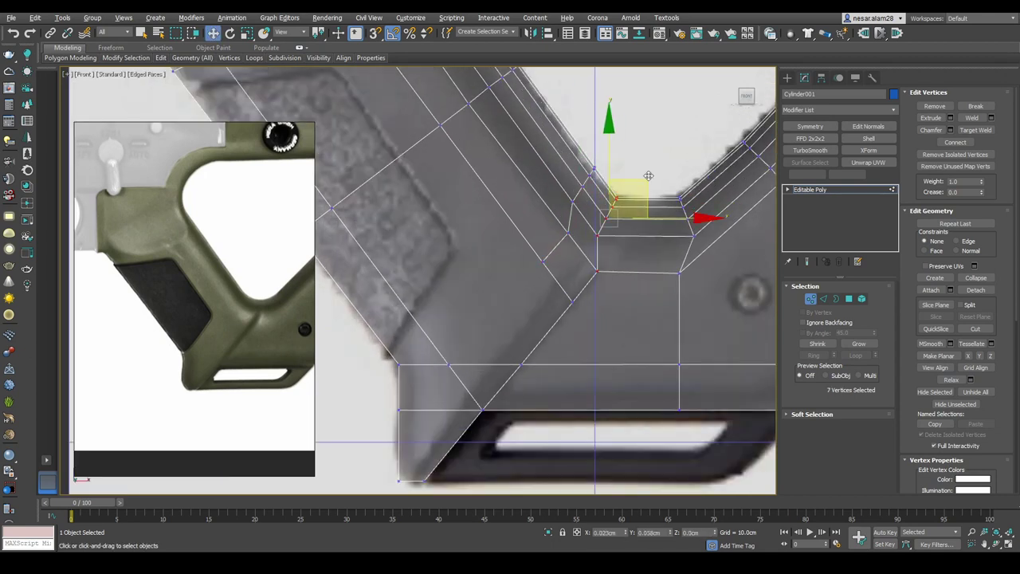
scroll(655, 169, down, 1)
middle_drag(654, 169, 606, 223)
scroll(590, 241, up, 1)
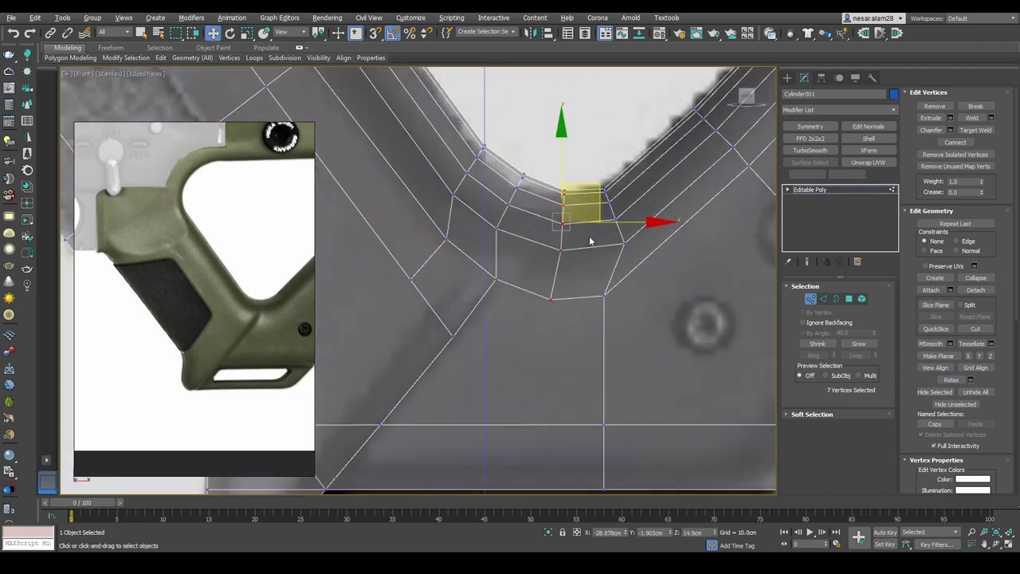
scroll(591, 282, down, 1)
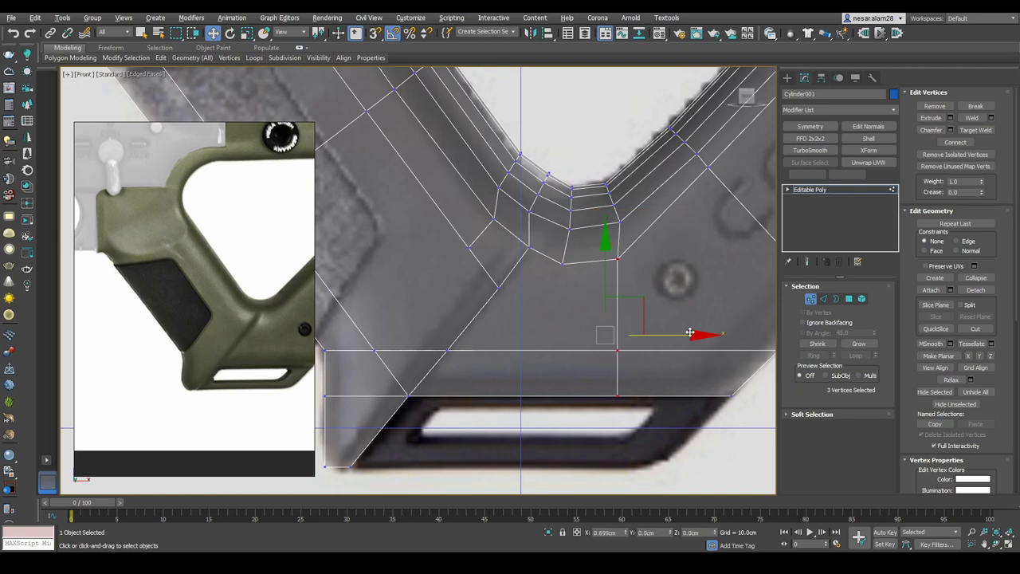
Select the curved corner vertices, then exit vertex level with edged faces off to check the shape
scroll(603, 215, up, 1)
drag(569, 196, 521, 273)
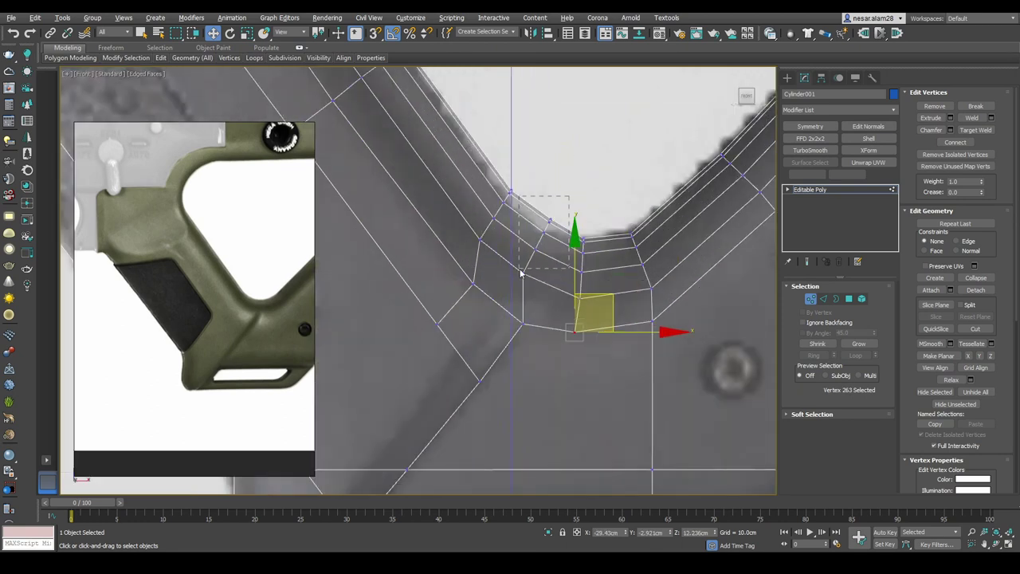
scroll(573, 204, down, 1)
key(1)
key(F4)
scroll(590, 267, up, 2)
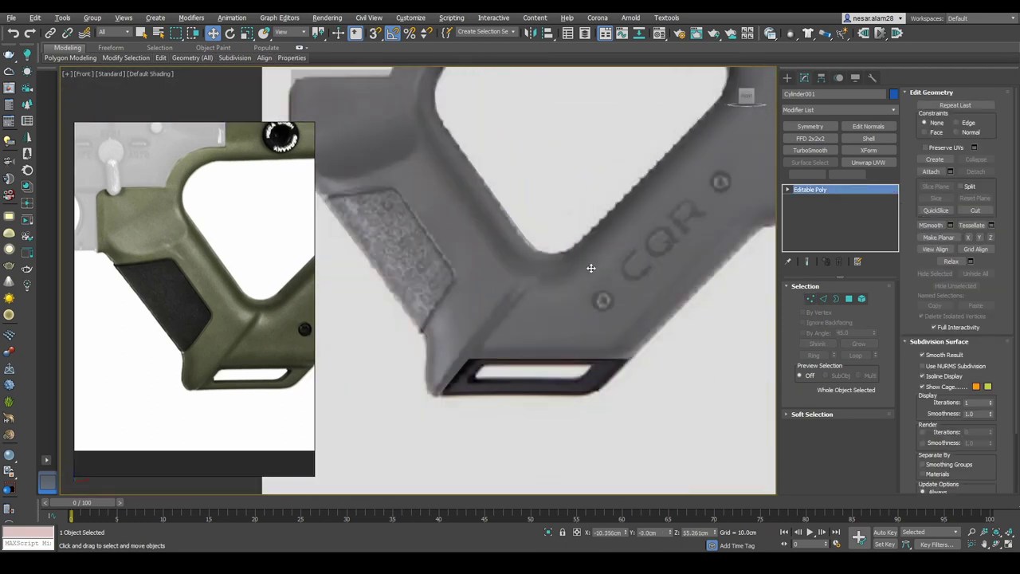
scroll(544, 264, up, 1)
Select the grip's side panel polygons and the adjoining strip polygons
scroll(503, 270, down, 1)
middle_drag(503, 270, 772, 313)
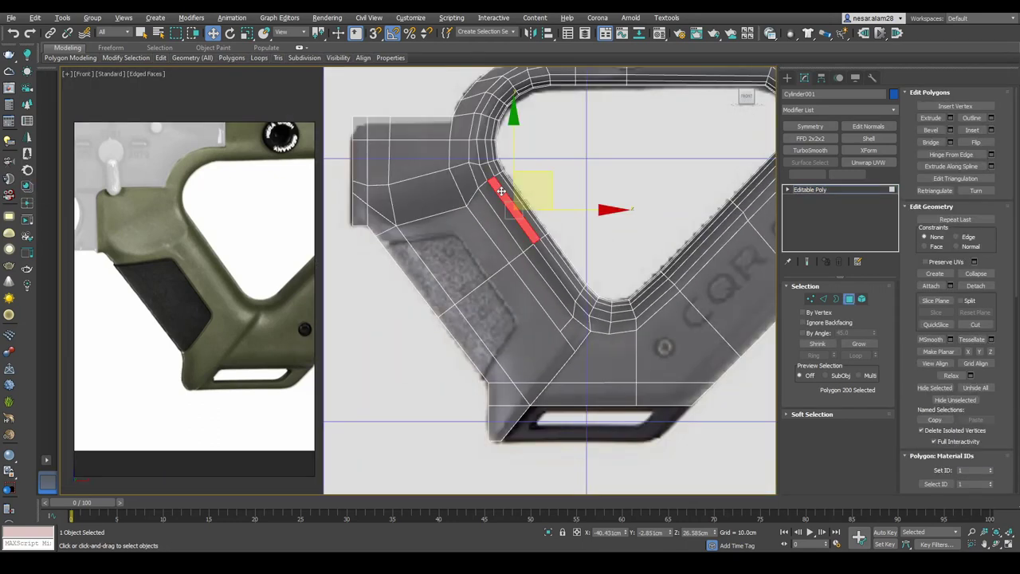
scroll(599, 303, up, 1)
scroll(586, 297, up, 1)
ctrl+click(547, 295)
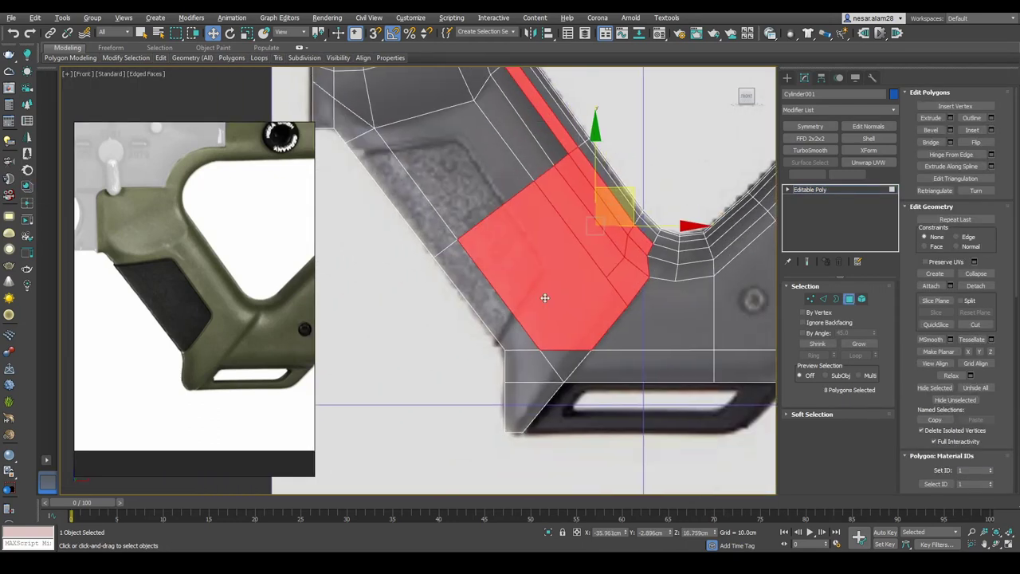
ctrl+click(558, 319)
scroll(558, 303, up, 1)
scroll(619, 210, up, 1)
scroll(619, 211, down, 2)
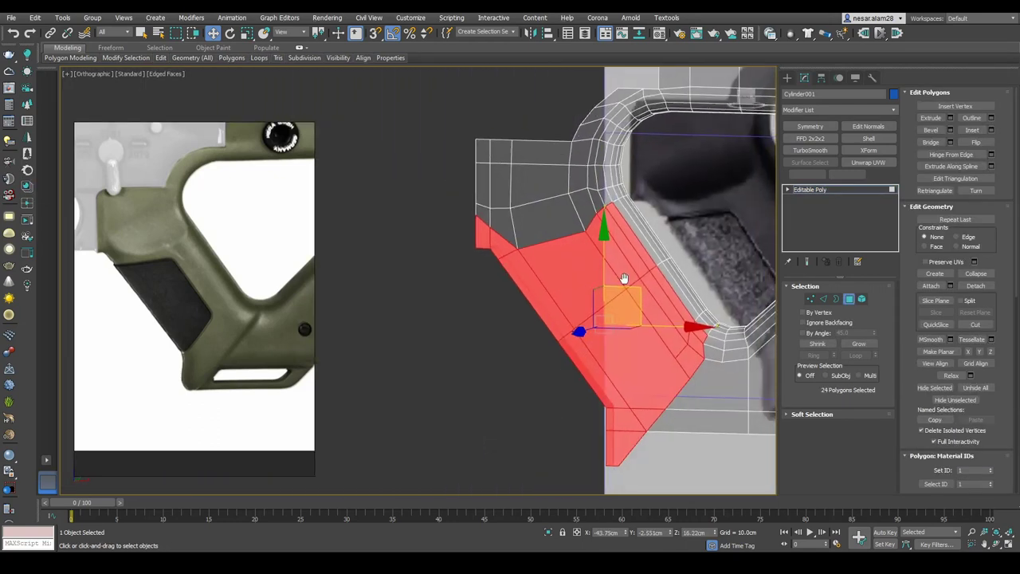
ctrl+click(637, 239)
scroll(601, 247, up, 1)
scroll(601, 247, up, 1)
scroll(601, 247, up, 1)
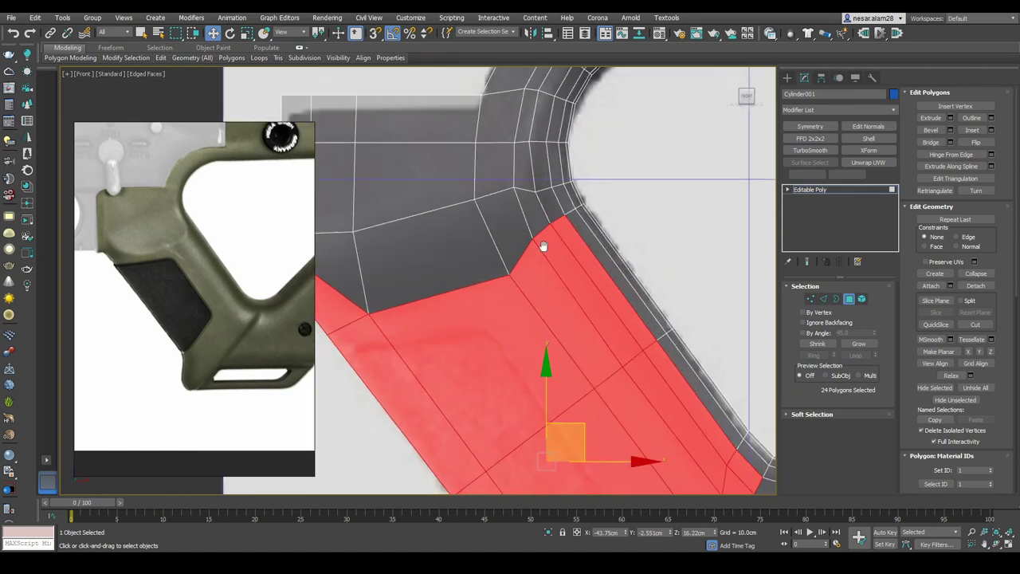
Move the vertices at the grip's upper inner corner upward
key(1)
scroll(556, 245, up, 2)
scroll(590, 195, up, 1)
middle_drag(590, 196, 588, 243)
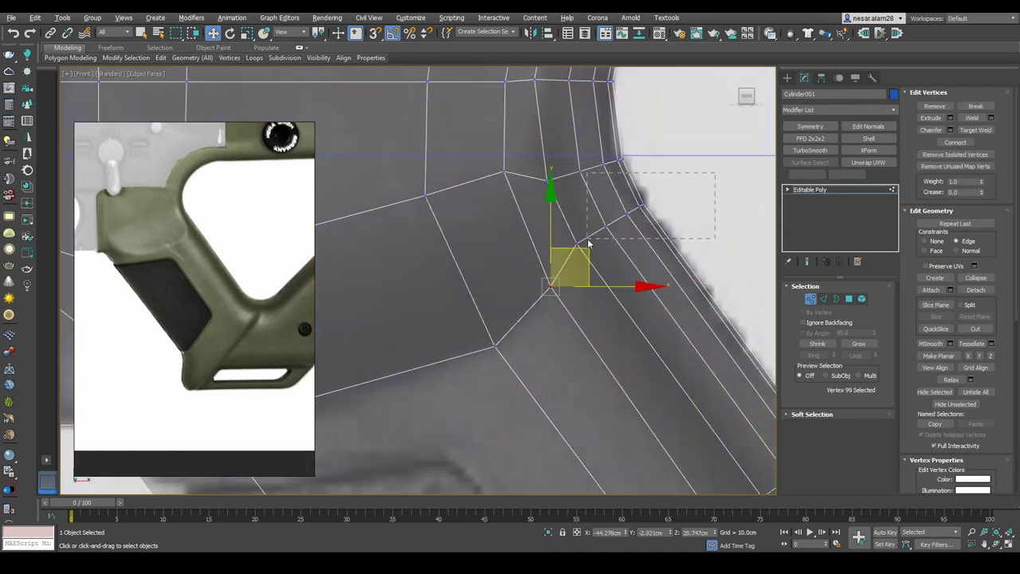
click(566, 176)
middle_drag(566, 177, 580, 226)
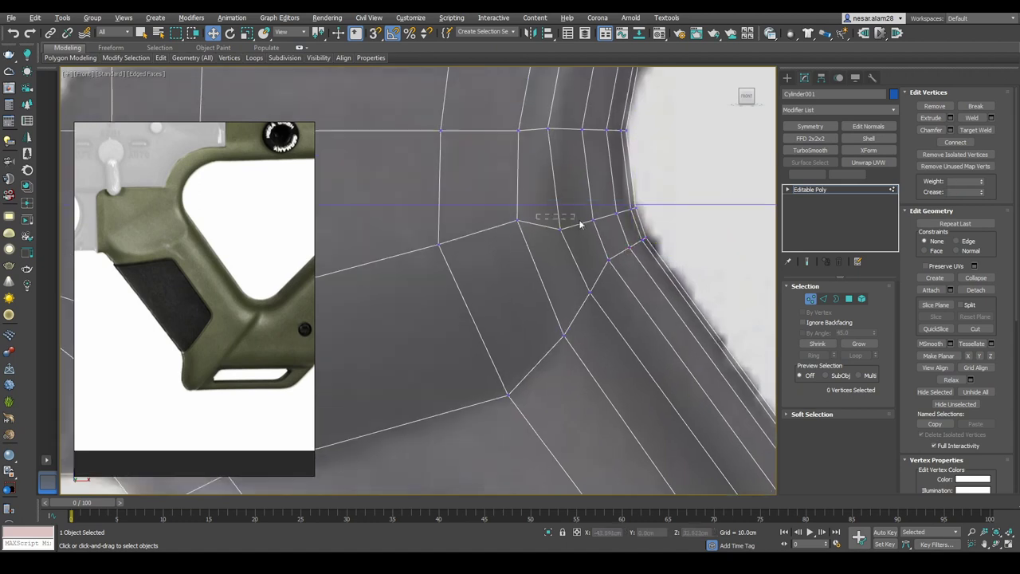
drag(652, 181, 652, 164)
scroll(560, 292, down, 2)
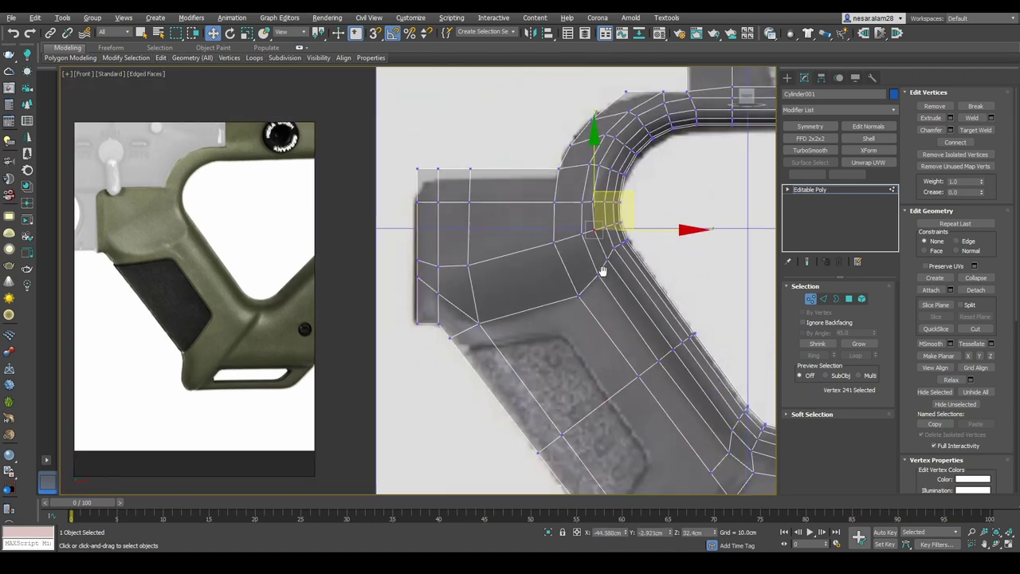
scroll(561, 292, down, 2)
alt+middle_drag(560, 291, 615, 277)
Extrude the selected side polygons outward as a raised layer and adjust their height
key(4)
scroll(659, 231, up, 2)
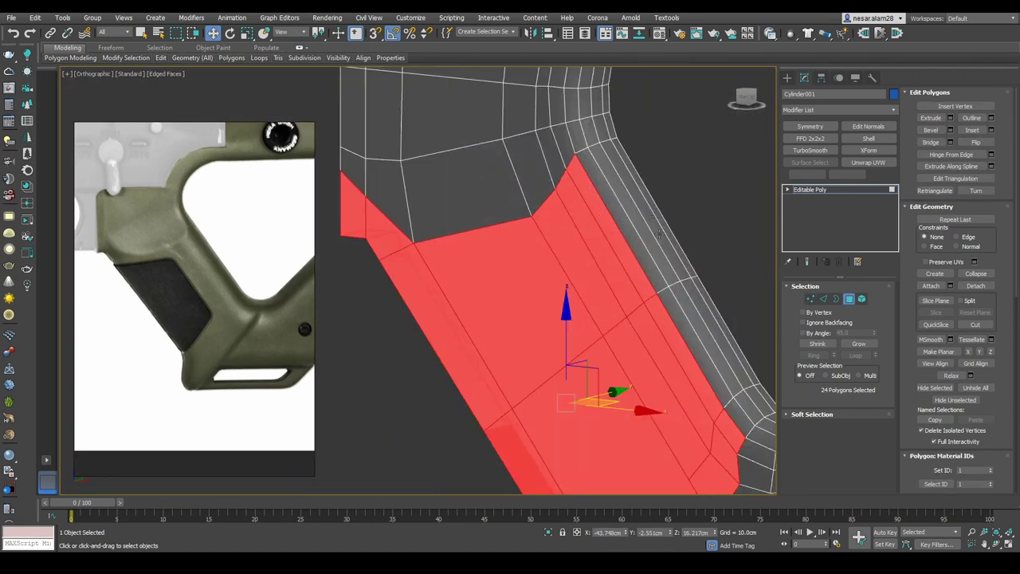
alt+middle_drag(603, 186, 612, 200)
key(shift+e)
alt+middle_drag(478, 295, 435, 302)
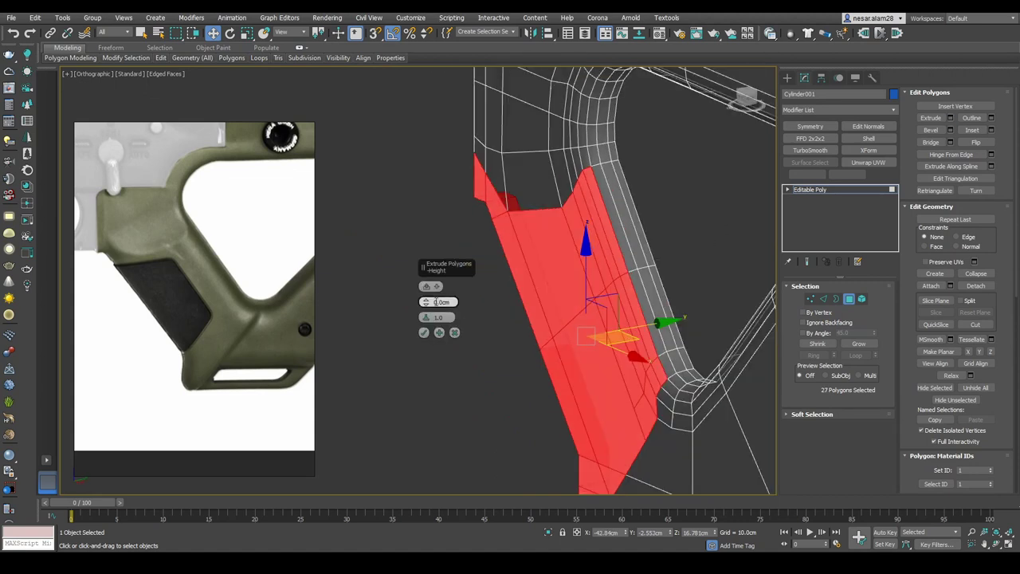
right_click(427, 301)
alt+middle_drag(518, 299, 569, 296)
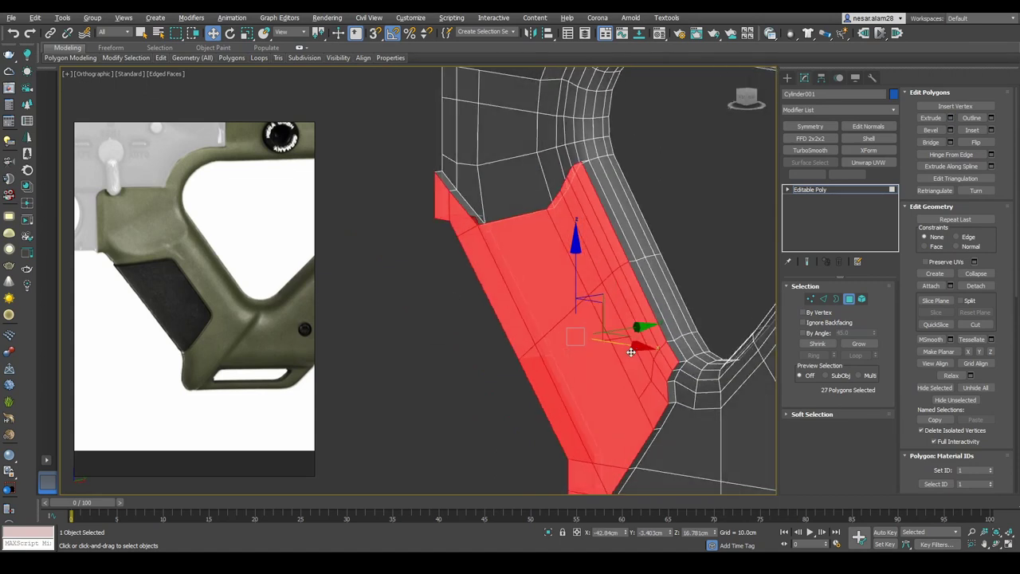
mouse_move(676, 332)
alt+middle_down()
mouse_move(551, 242)
mouse_move(587, 172)
alt+middle_up()
key(f)
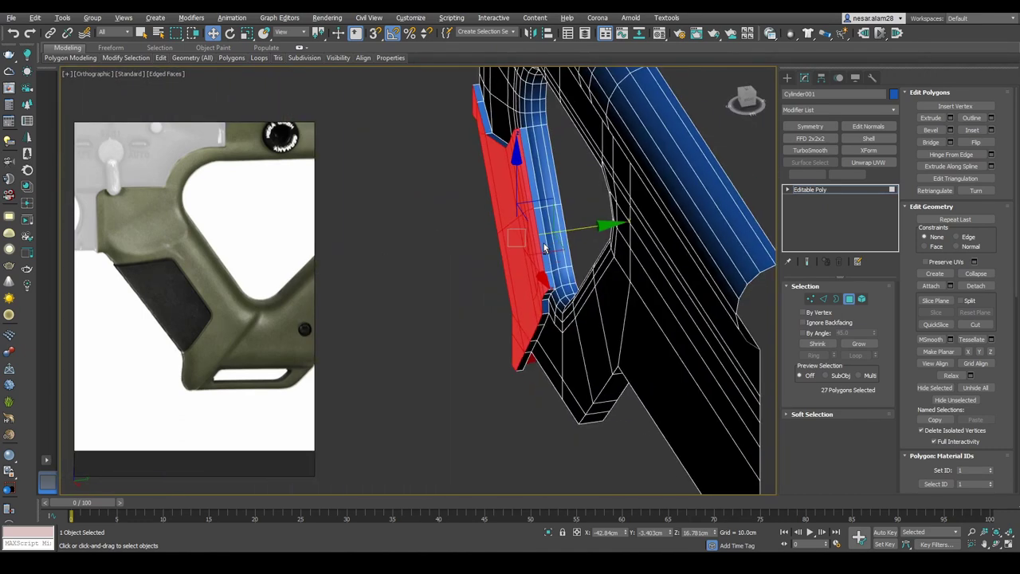
key(f)
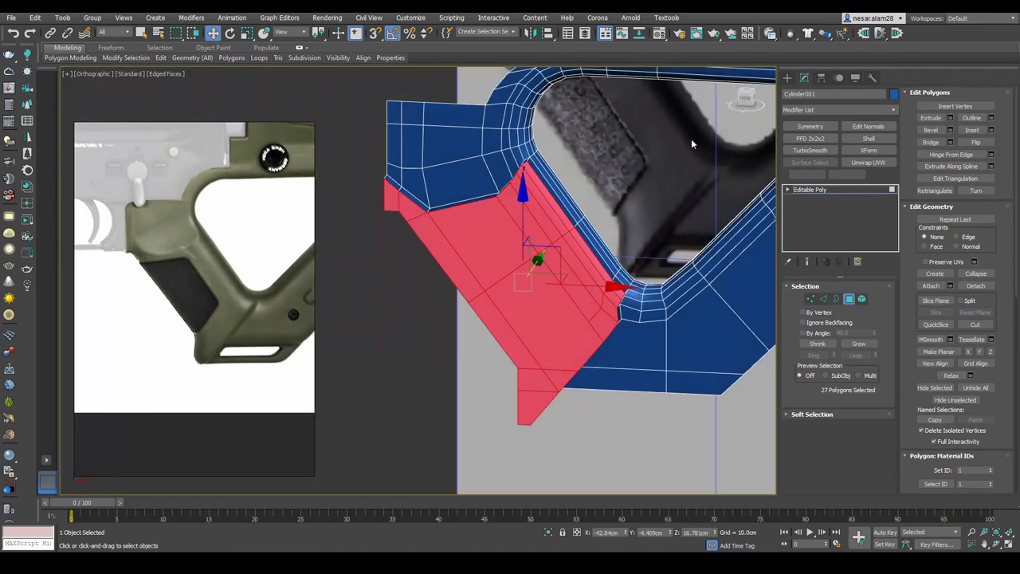
scroll(573, 256, up, 2)
scroll(573, 256, up, 2)
Select the vertices at the thumbhole's lower bend
key(1)
scroll(557, 344, down, 2)
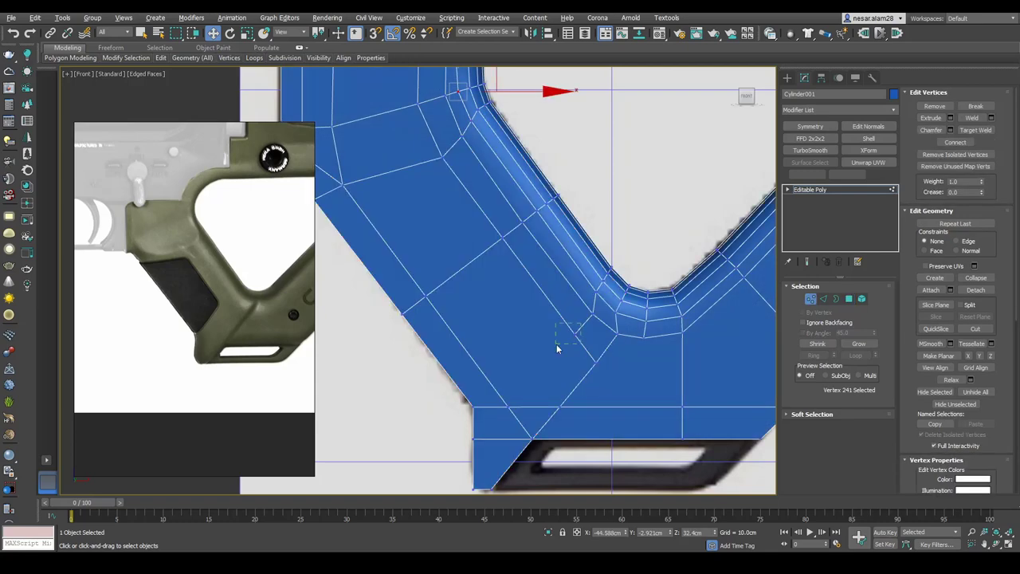
click(581, 365)
alt+middle_drag(581, 365, 462, 242)
right_click(567, 237)
click(709, 354)
Select edges along the grip's raised strip and inspect them from several angles
key(2)
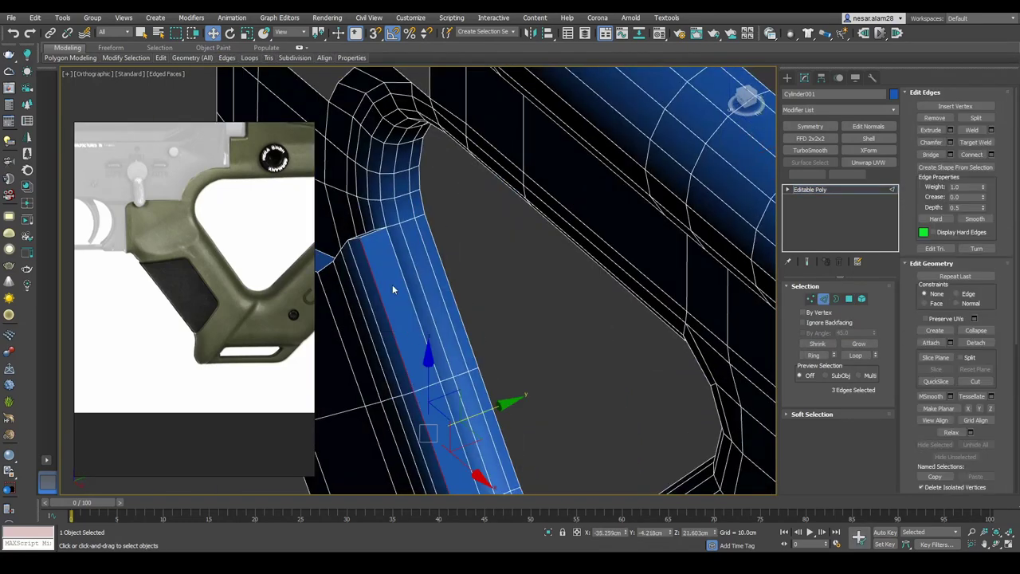
mouse_move(392, 285)
alt+middle_down()
mouse_move(547, 292)
mouse_move(473, 130)
mouse_move(549, 194)
alt+middle_up()
click(474, 130)
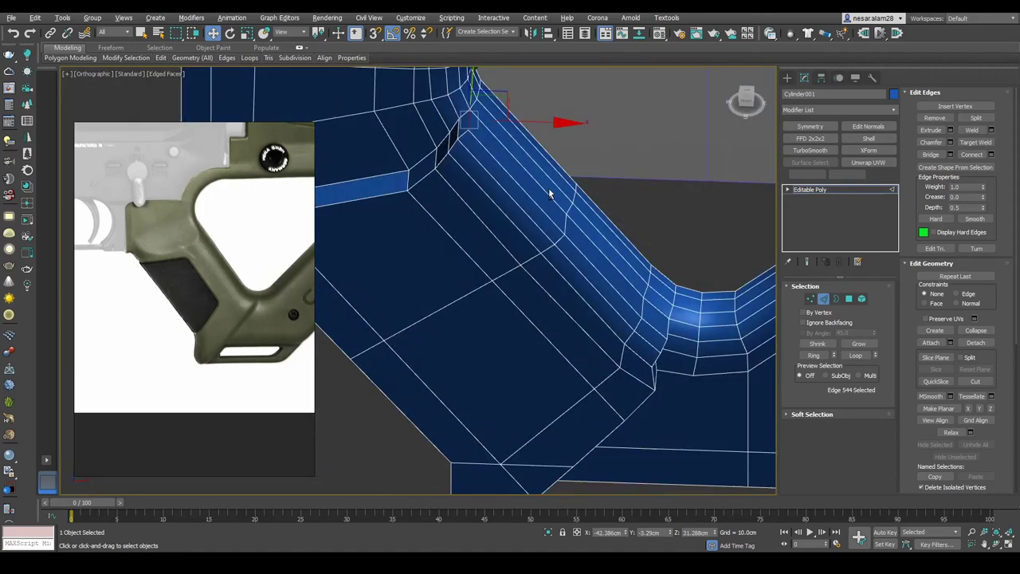
click(668, 319)
alt+middle_drag(668, 327, 668, 285)
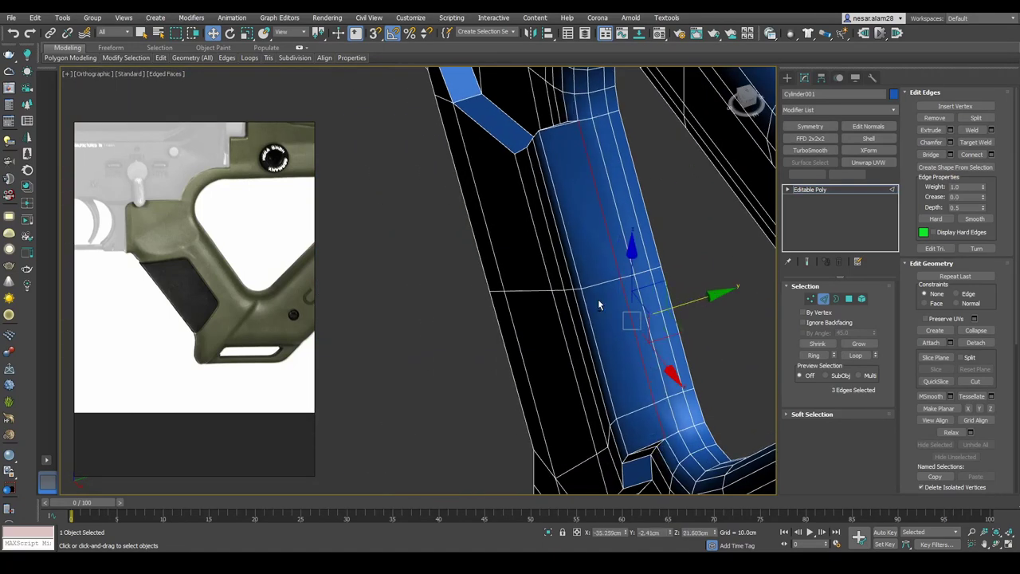
alt+middle_drag(599, 303, 685, 280)
alt+middle_drag(559, 211, 596, 274)
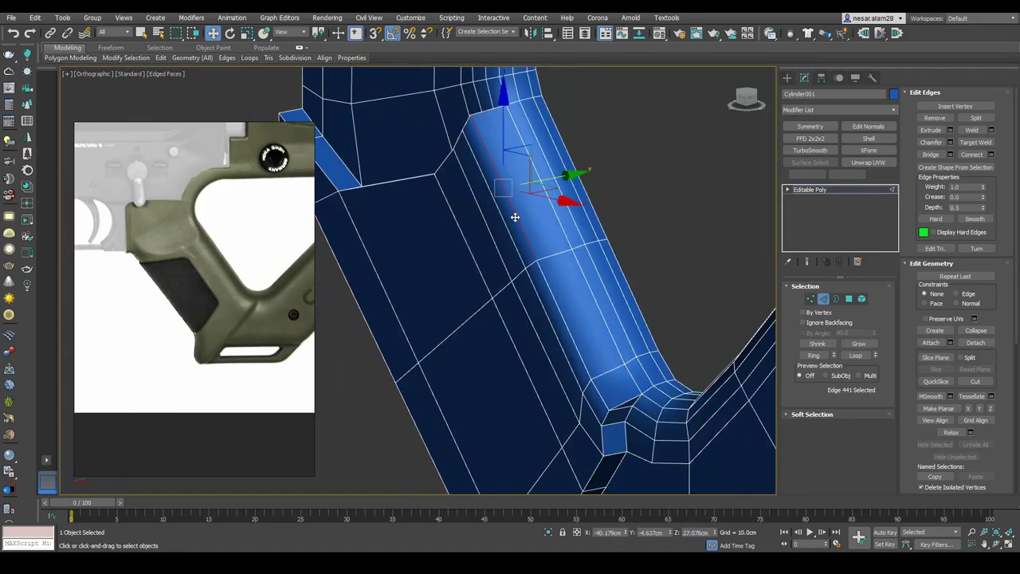
mouse_move(515, 217)
alt+middle_down()
mouse_move(587, 346)
mouse_move(692, 426)
mouse_move(524, 319)
alt+middle_up()
Select the edge loop at the opening's inner corner and a vertex at the grip's upper corner
double_click(496, 354)
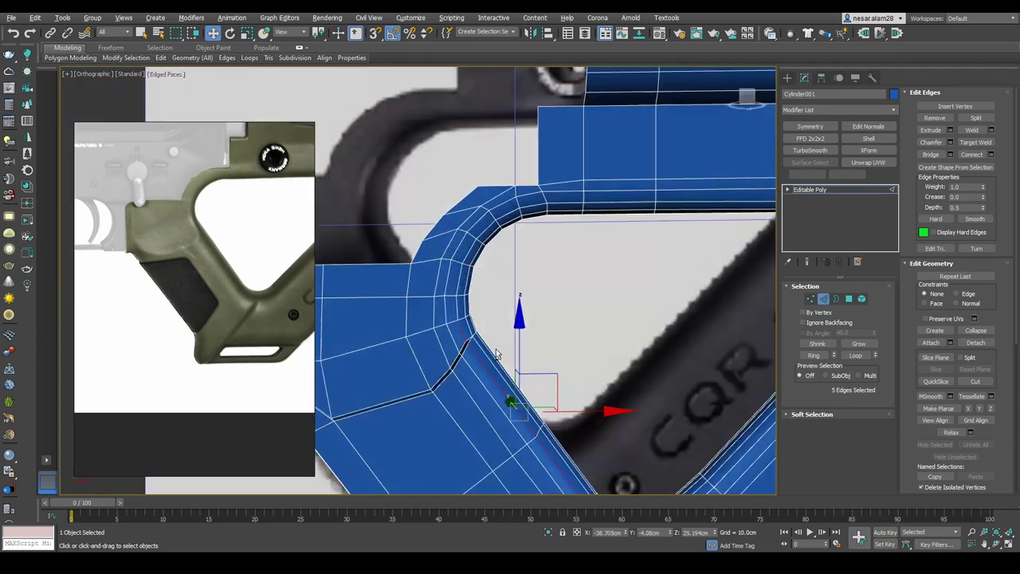
mouse_move(496, 355)
alt+middle_down()
mouse_move(615, 325)
mouse_move(553, 292)
mouse_move(558, 303)
alt+middle_up()
key(f)
key(1)
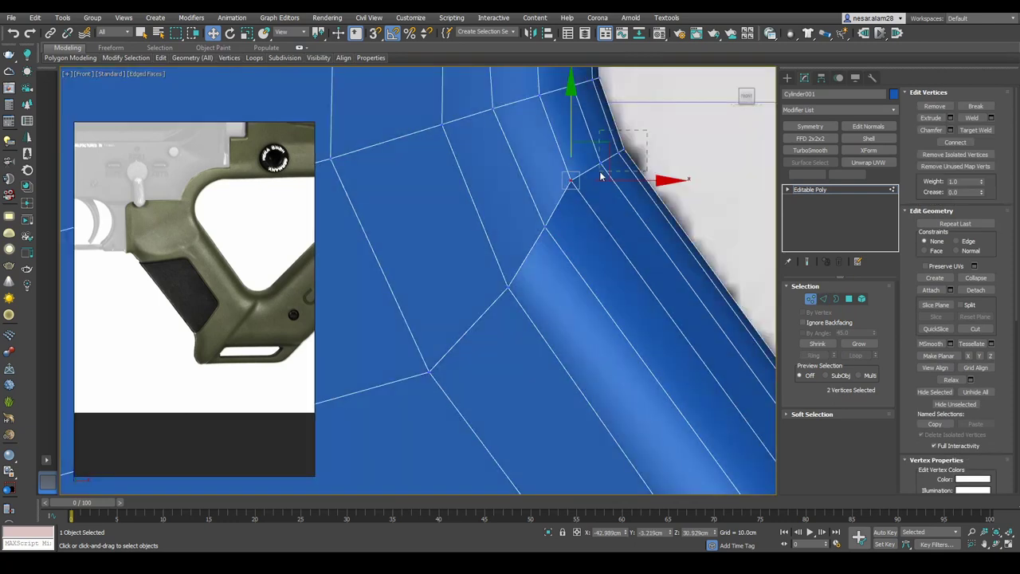
scroll(588, 146, down, 1)
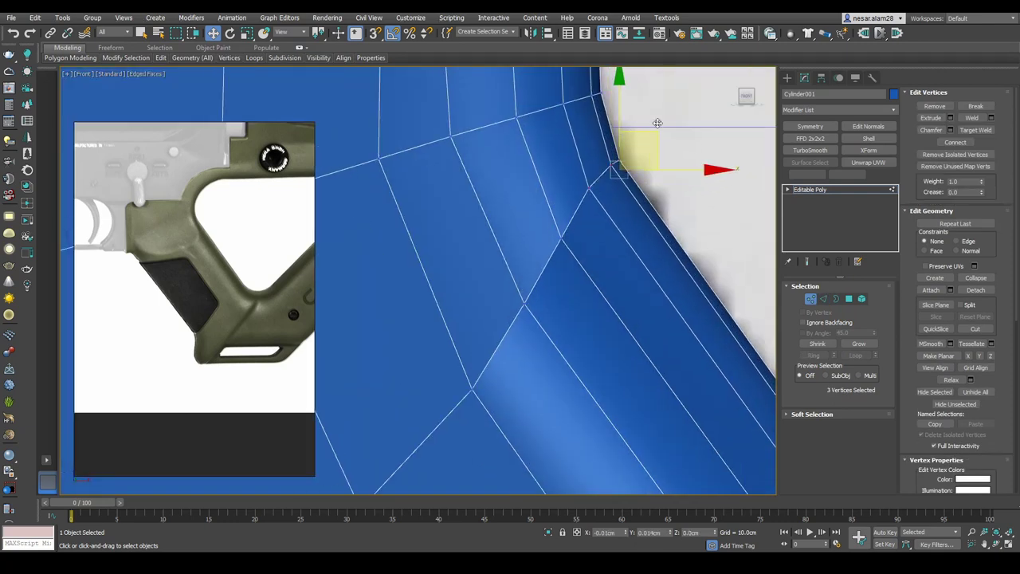
scroll(657, 123, down, 2)
key(alt+x)
scroll(565, 208, down, 1)
click(561, 249)
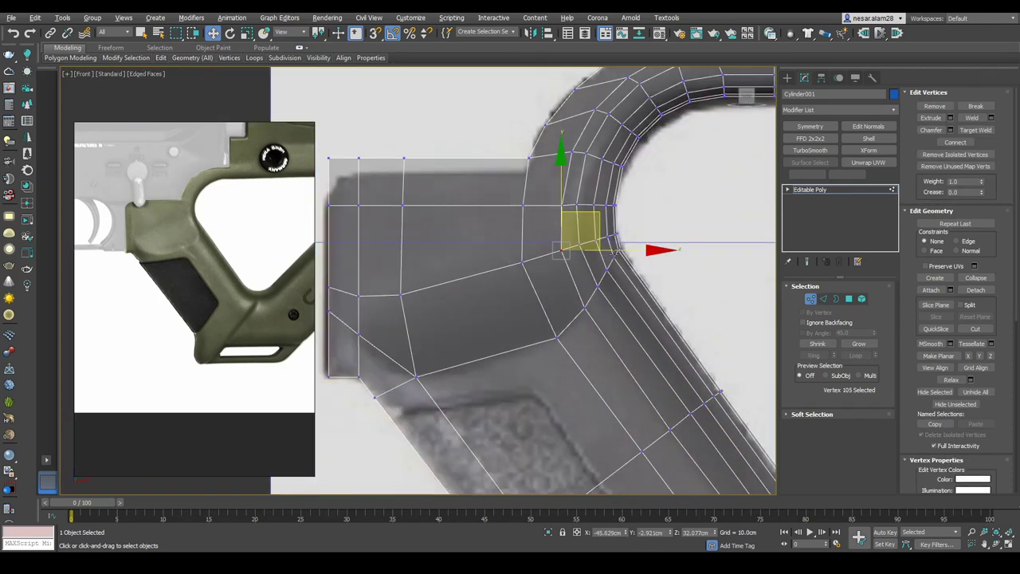
mouse_move(561, 249)
middle_down()
mouse_move(510, 283)
mouse_move(492, 197)
mouse_move(488, 247)
mouse_move(470, 275)
mouse_move(511, 263)
middle_up()
key(2)
key(f)
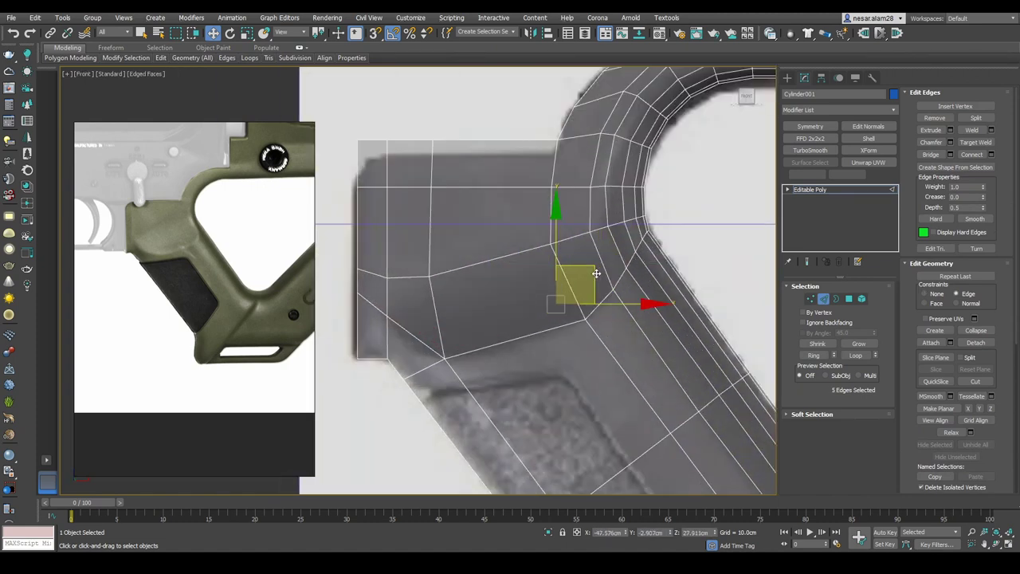
Target-weld the stray vertex at the stock corner onto its neighbour
scroll(583, 239, up, 2)
alt+middle_drag(620, 258, 698, 245)
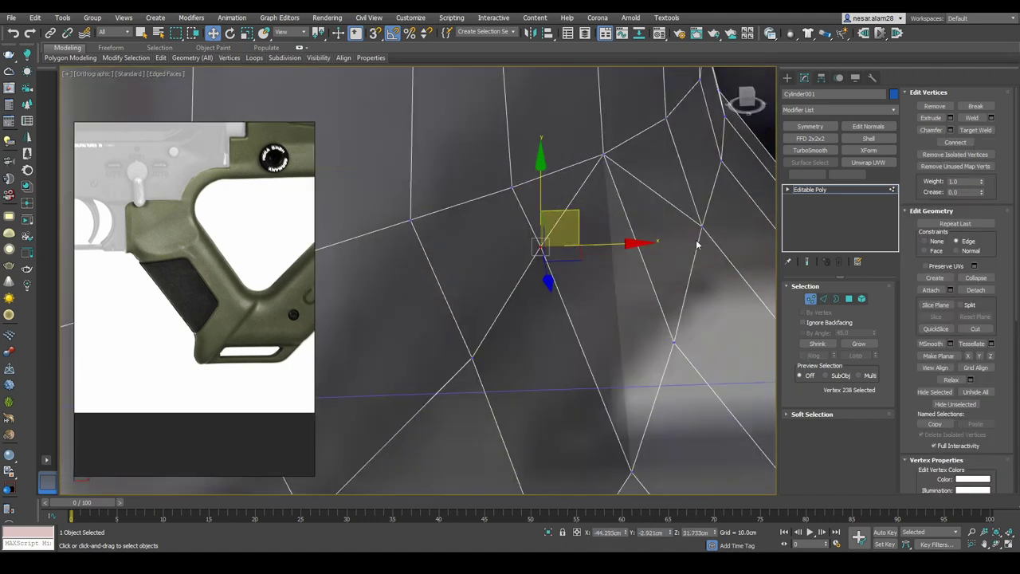
scroll(629, 175, down, 3)
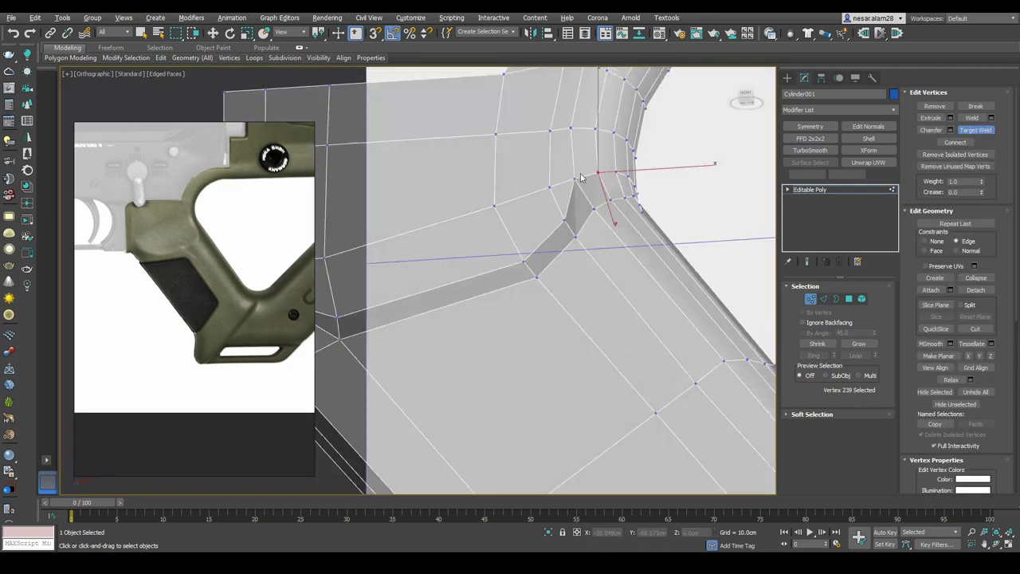
alt+middle_drag(587, 171, 645, 220)
scroll(644, 221, up, 3)
alt+middle_drag(515, 282, 446, 274)
key(w)
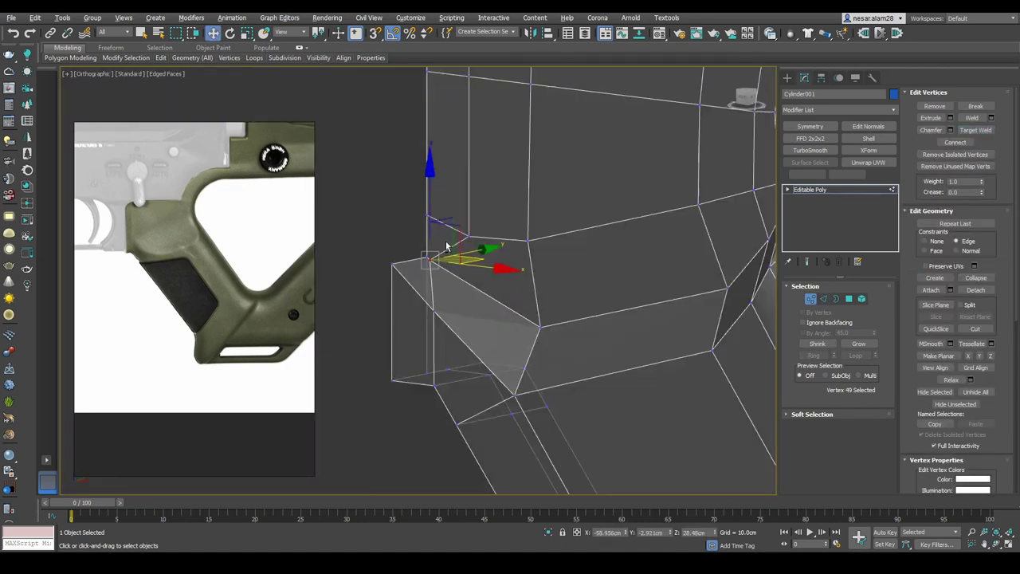
key(f)
scroll(550, 287, up, 2)
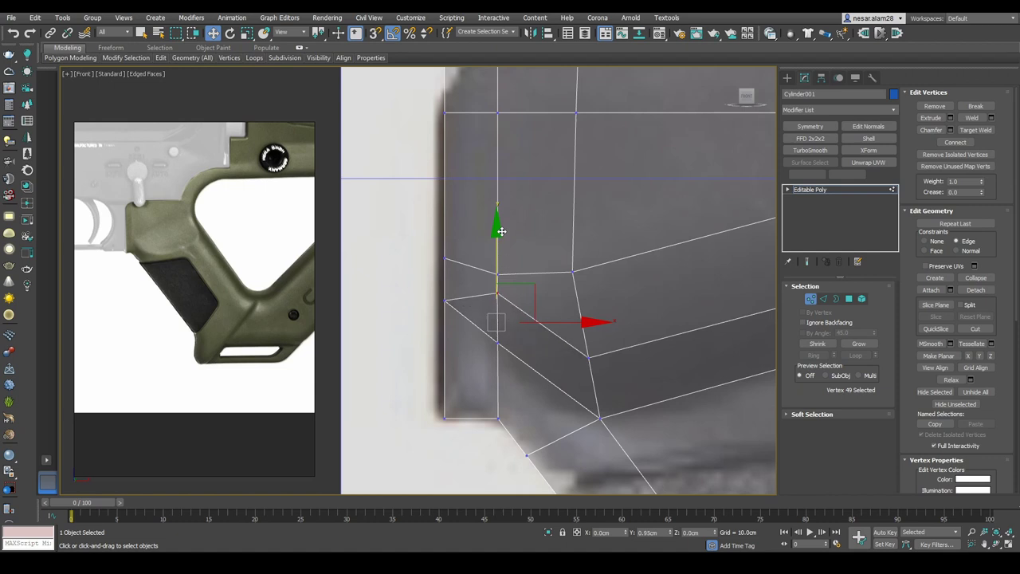
mouse_move(505, 319)
alt+middle_down()
mouse_move(519, 303)
mouse_move(464, 307)
mouse_move(558, 314)
mouse_move(481, 246)
alt+middle_up()
key(2)
key(1)
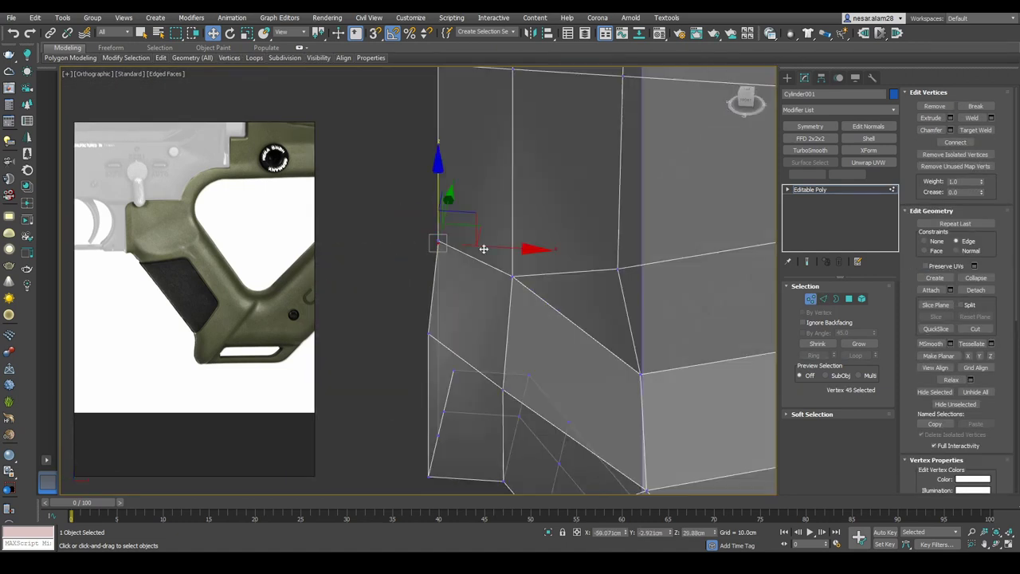
Weld another stray vertex, then select the corner vertex rows at the grip's upper and lower corners
key(ctrl+w)
scroll(472, 186, down, 5)
key(f)
key(w)
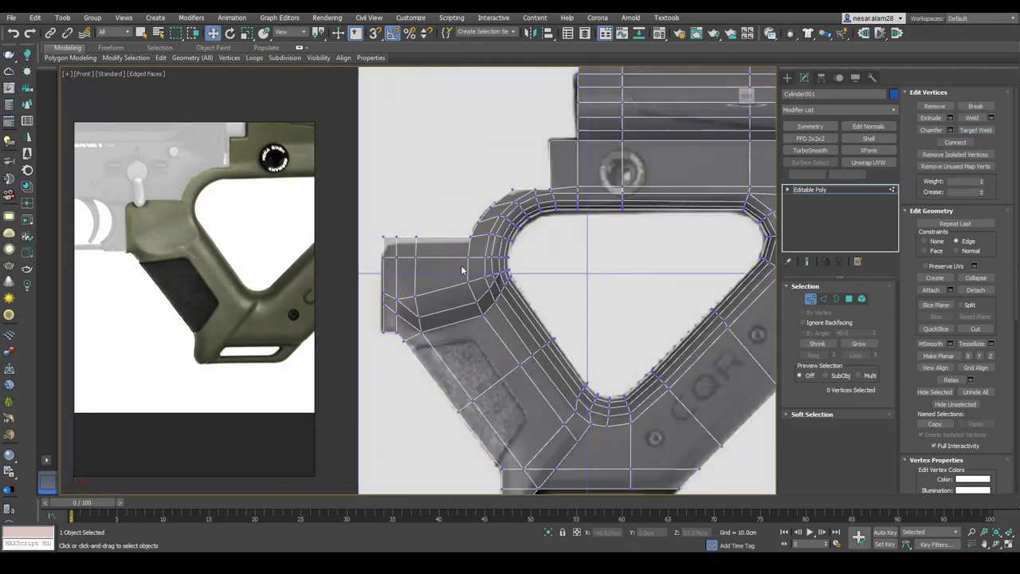
scroll(412, 268, up, 5)
scroll(424, 179, down, 3)
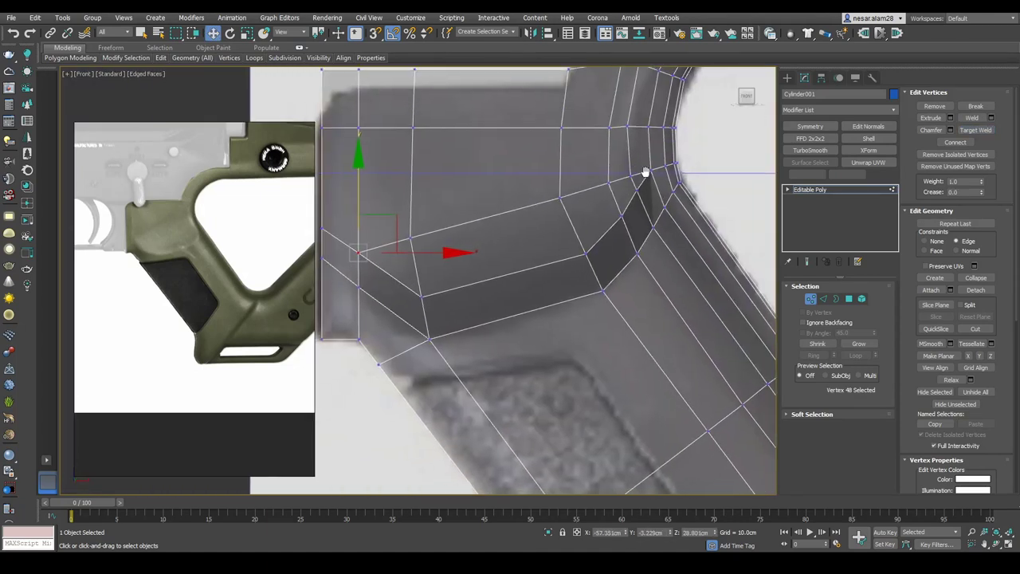
drag(647, 170, 526, 108)
middle_drag(454, 239, 501, 108)
drag(403, 255, 467, 209)
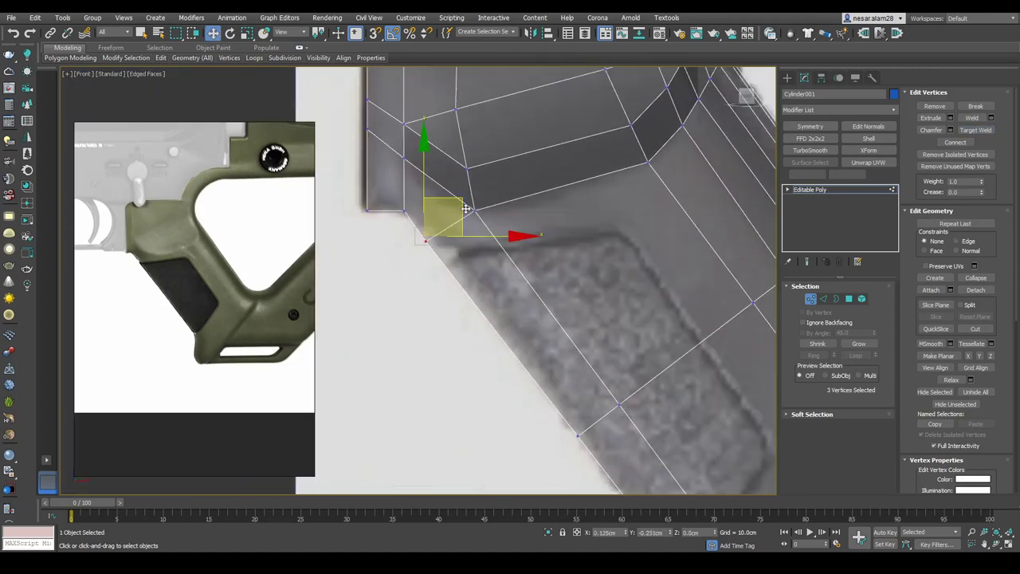
middle_drag(475, 209, 603, 269)
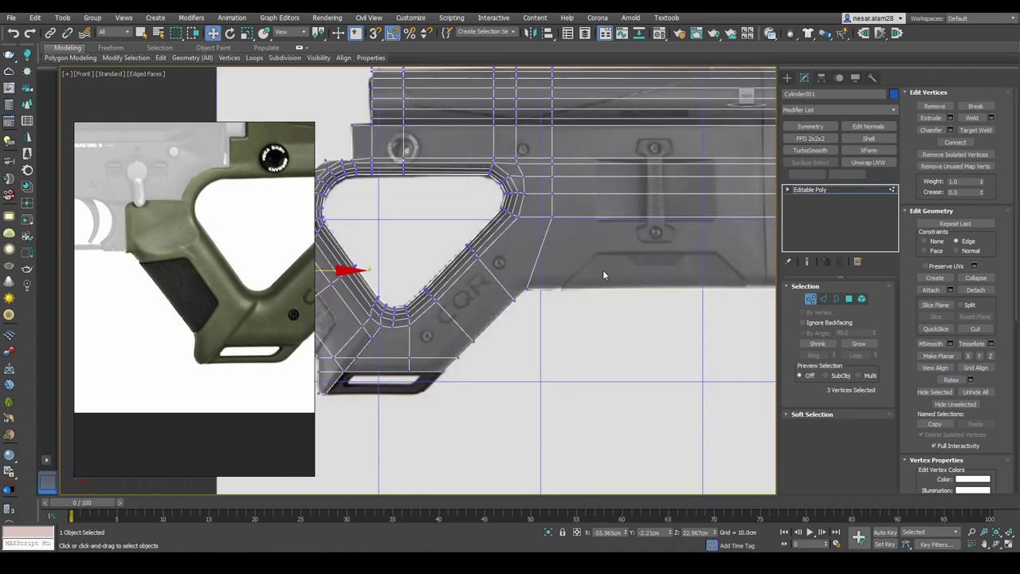
scroll(507, 229, up, 5)
scroll(507, 229, down, 3)
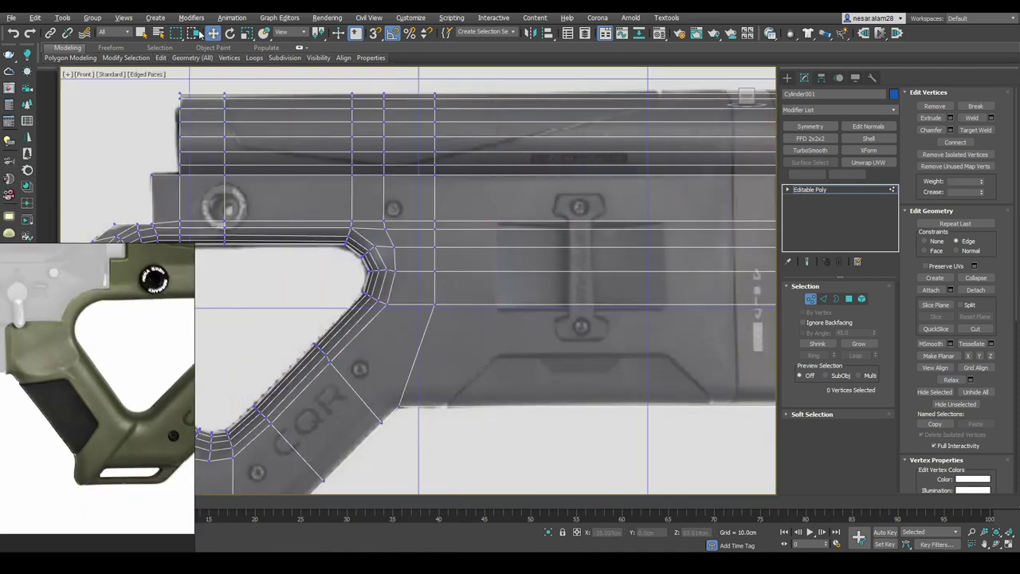
Snap the rear vertex column of Cylinder001 onto the stock's back edge
drag(662, 248, 663, 248)
middle_drag(663, 248, 621, 232)
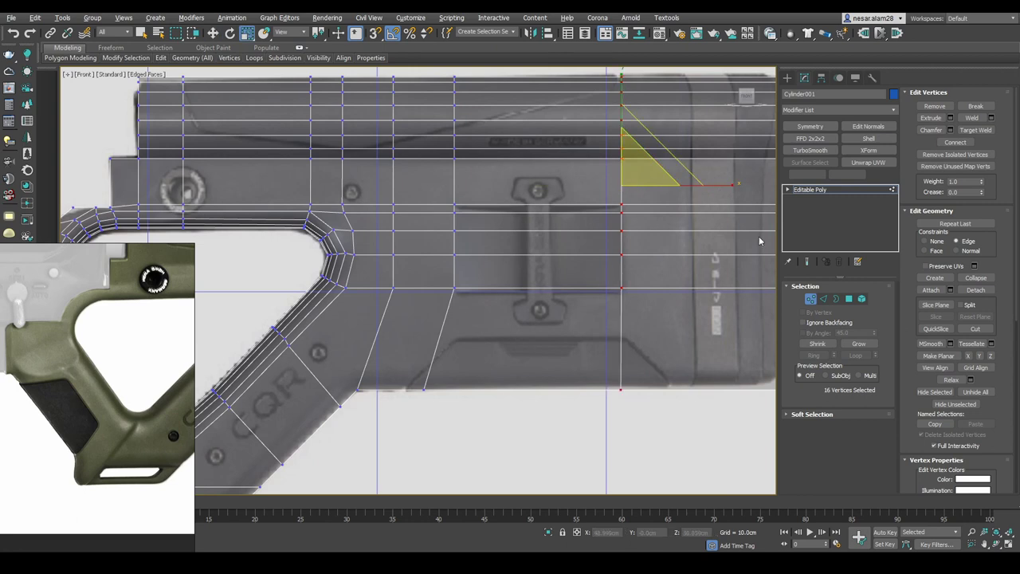
middle_drag(759, 241, 714, 271)
key(w)
middle_drag(498, 211, 440, 222)
key(q)
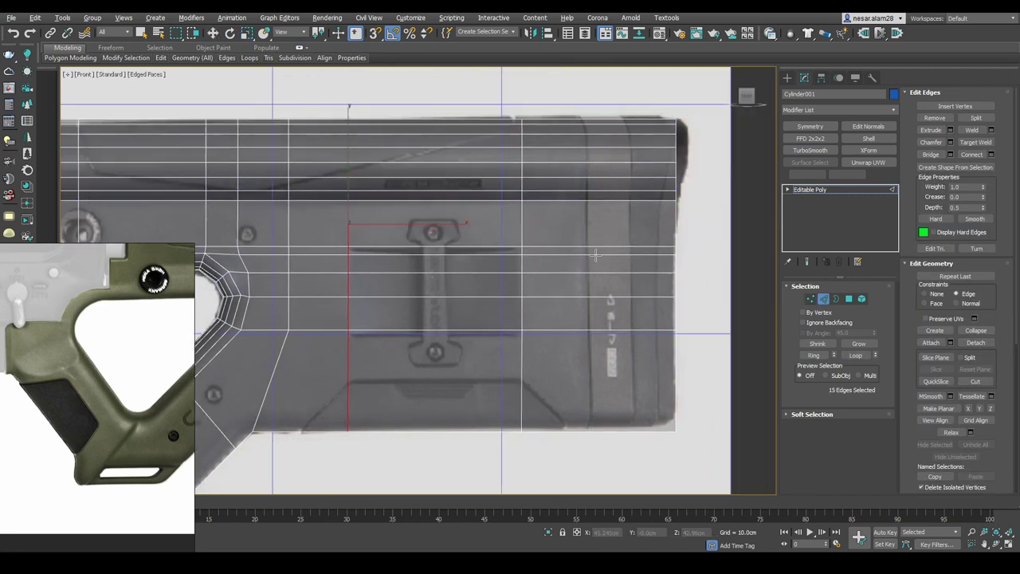
Select the underside border edges, extrude a new strip of faces and move it into place
click(661, 201)
key(w)
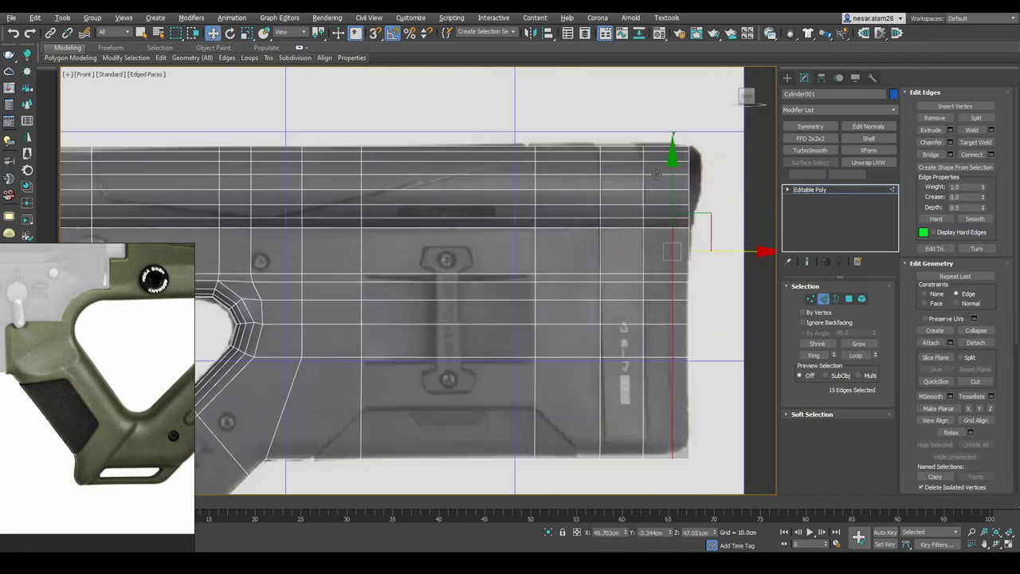
scroll(478, 319, up, 3)
alt+middle_drag(478, 319, 423, 332)
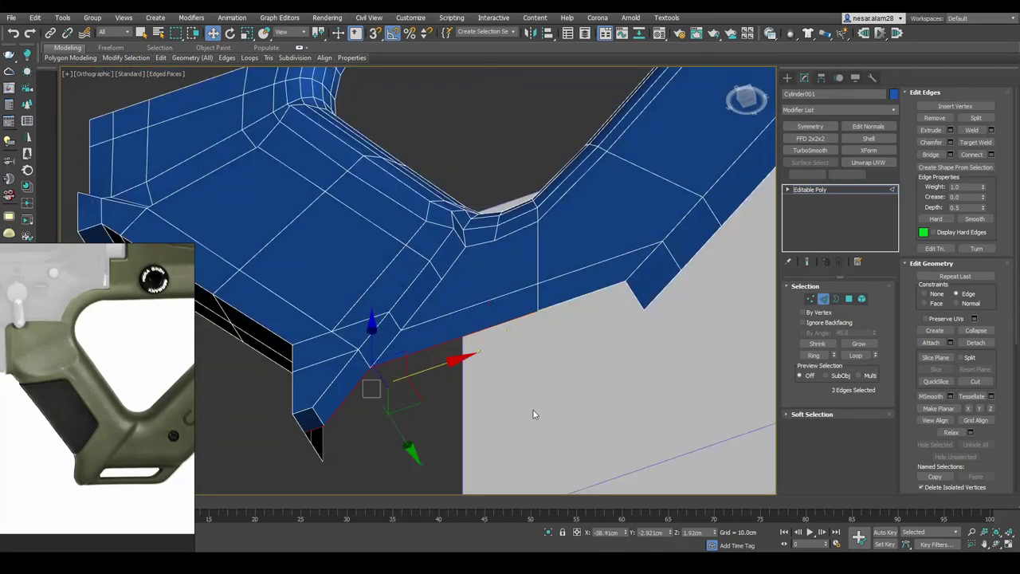
alt+middle_drag(534, 414, 466, 391)
alt+middle_drag(470, 239, 476, 339)
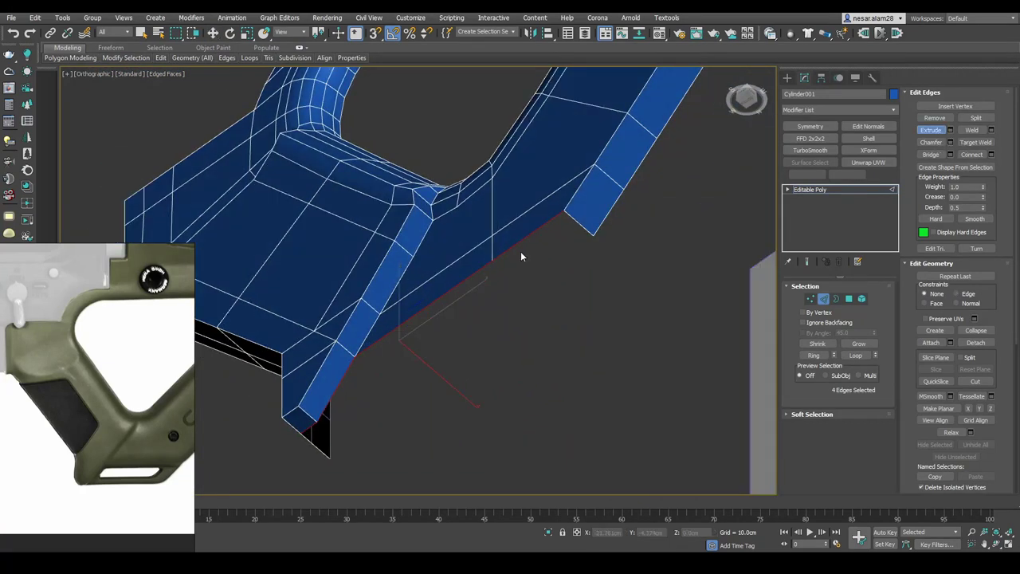
alt+middle_drag(428, 291, 505, 391)
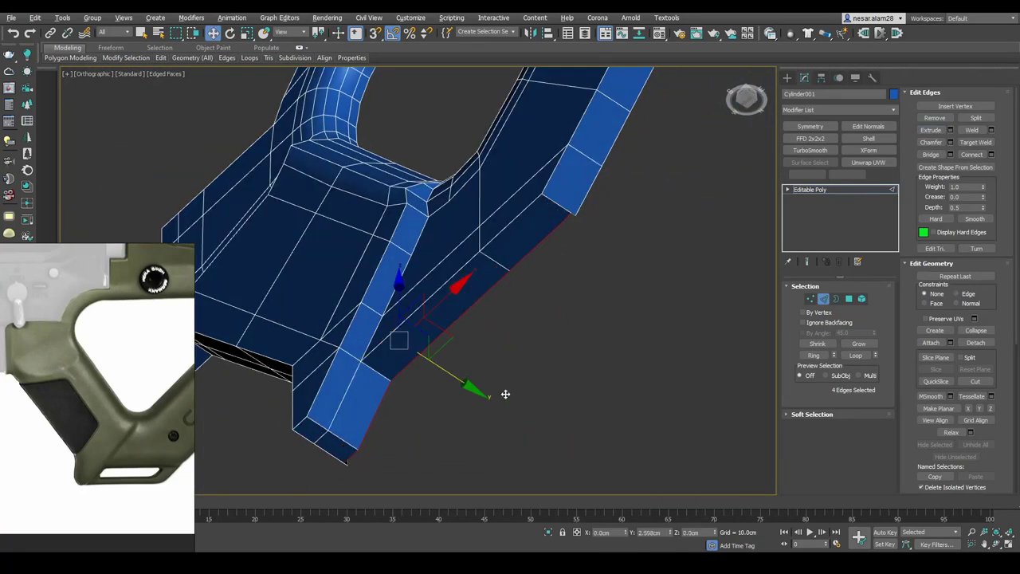
key(1)
scroll(364, 354, up, 3)
click(358, 351)
Scale the vertices along the thumbhole's rear corner into a straight line
scroll(365, 351, down, 2)
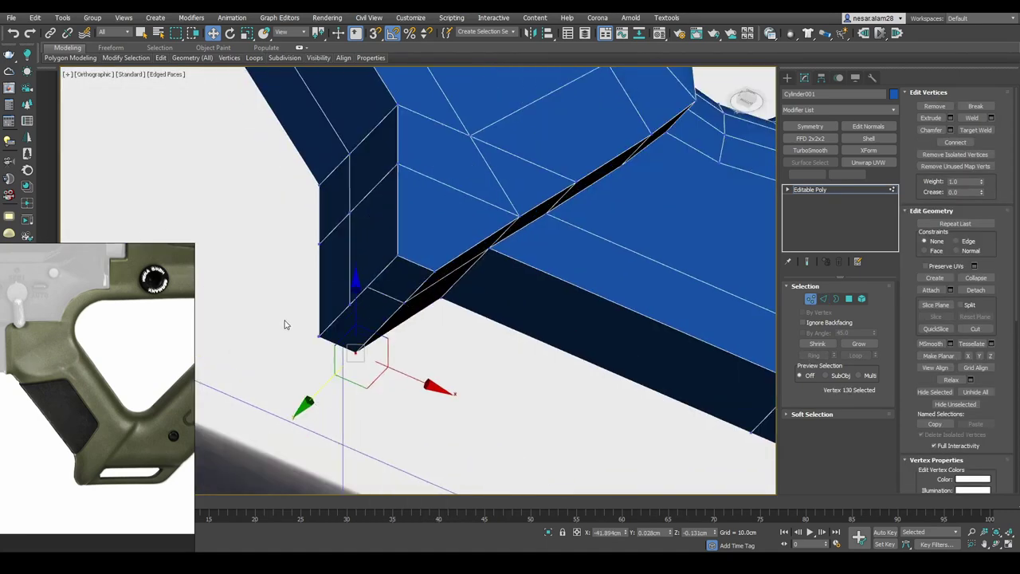
mouse_move(285, 324)
alt+middle_down()
mouse_move(414, 338)
mouse_move(421, 267)
mouse_move(291, 321)
mouse_move(387, 208)
alt+middle_up()
key(2)
scroll(391, 358, up, 5)
key(1)
key(F3)
drag(275, 192, 259, 222)
key(F3)
key(f)
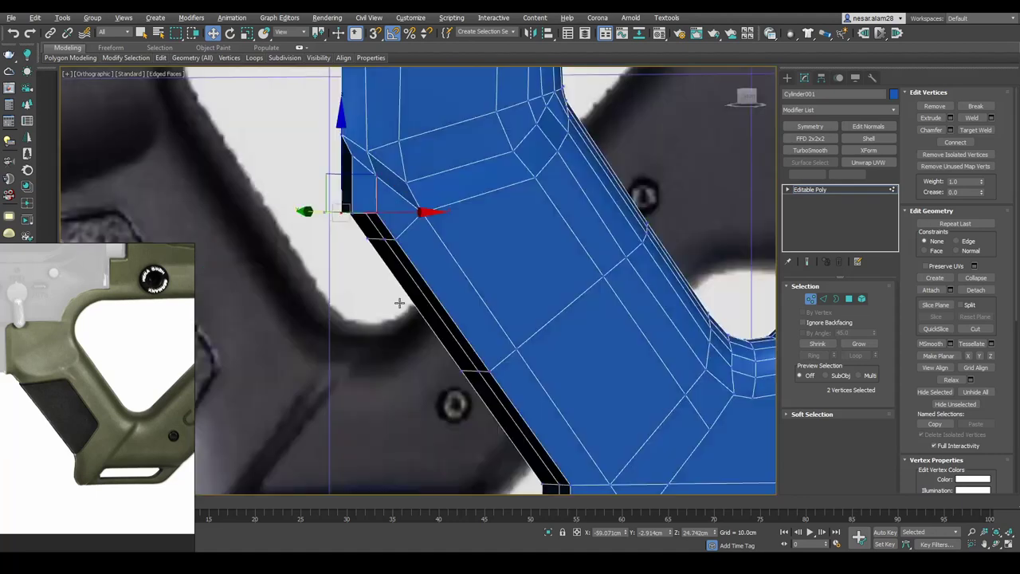
middle_drag(609, 196, 524, 250)
scroll(524, 250, up, 3)
drag(415, 207, 535, 245)
key(r)
middle_drag(535, 244, 497, 276)
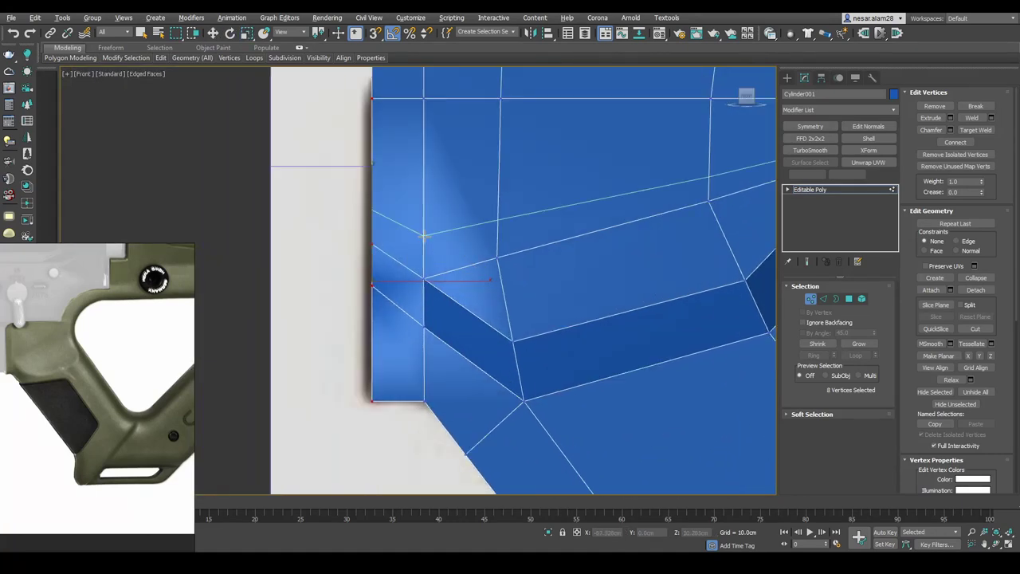
Inspect a thumbhole corner vertex with the mesh in see-through mode
key(w)
key(2)
scroll(444, 293, down, 2)
key(1)
scroll(444, 293, up, 2)
click(381, 258)
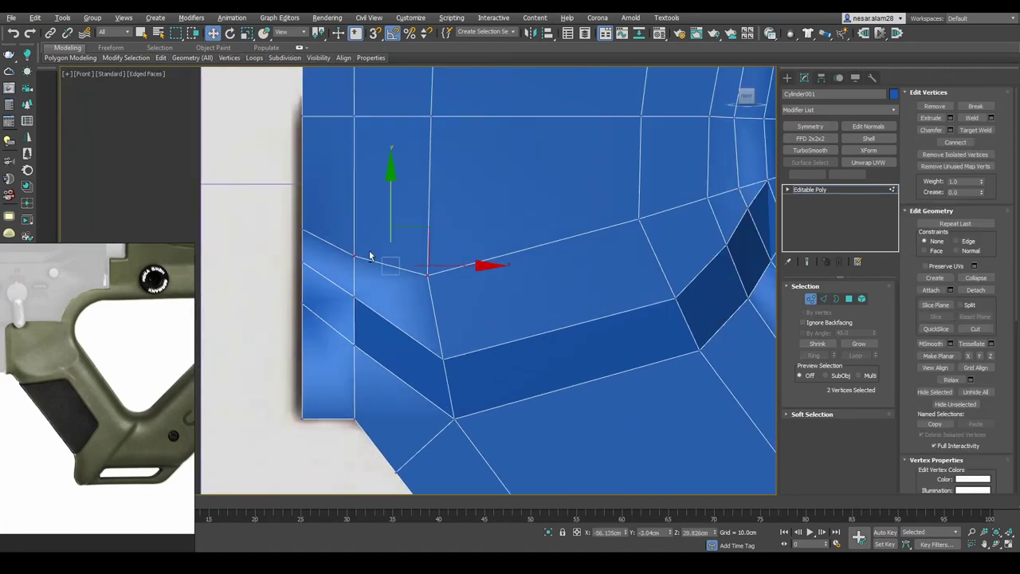
key(alt+x)
click(431, 291)
middle_drag(430, 290, 405, 300)
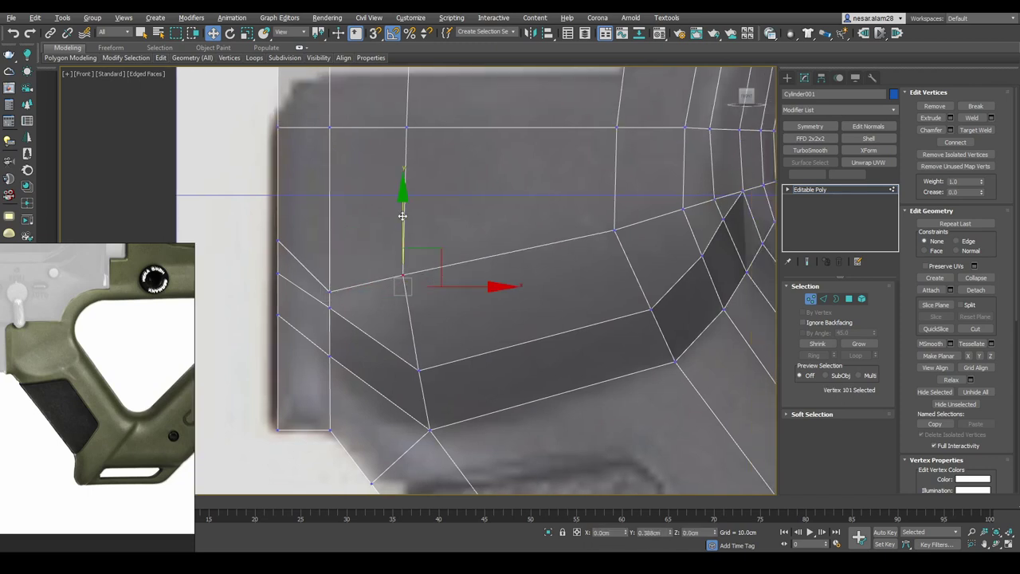
middle_drag(403, 215, 331, 233)
Select the vertices on the lower grip corner
key(2)
scroll(537, 278, down, 3)
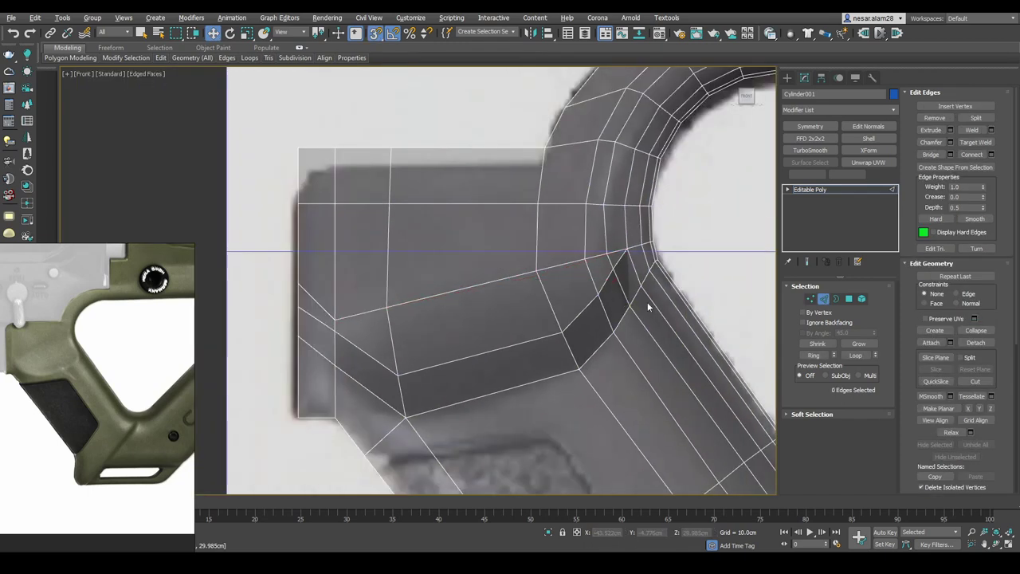
mouse_move(598, 364)
middle_down()
mouse_move(469, 278)
mouse_move(429, 294)
middle_up()
key(w)
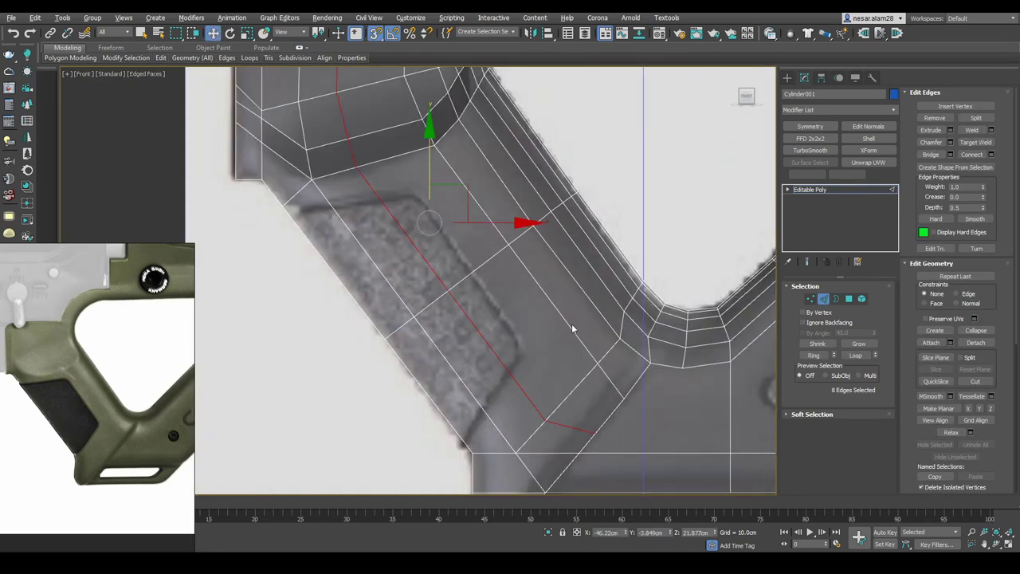
scroll(570, 326, up, 2)
middle_drag(617, 439, 565, 385)
scroll(516, 356, up, 2)
key(1)
middle_drag(515, 356, 354, 191)
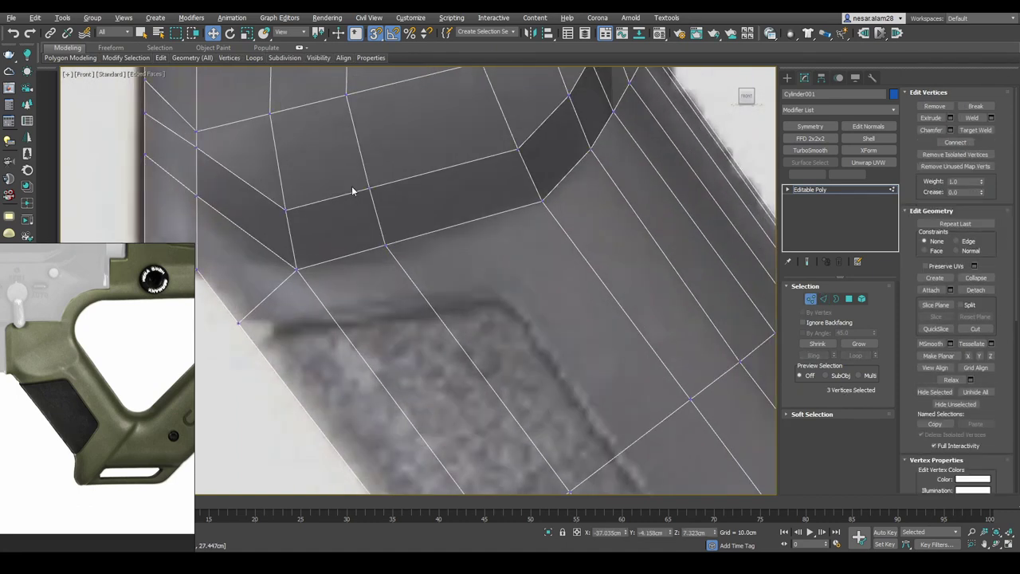
mouse_move(456, 181)
middle_down()
mouse_move(415, 145)
mouse_move(497, 231)
mouse_move(473, 259)
middle_up()
click(472, 253)
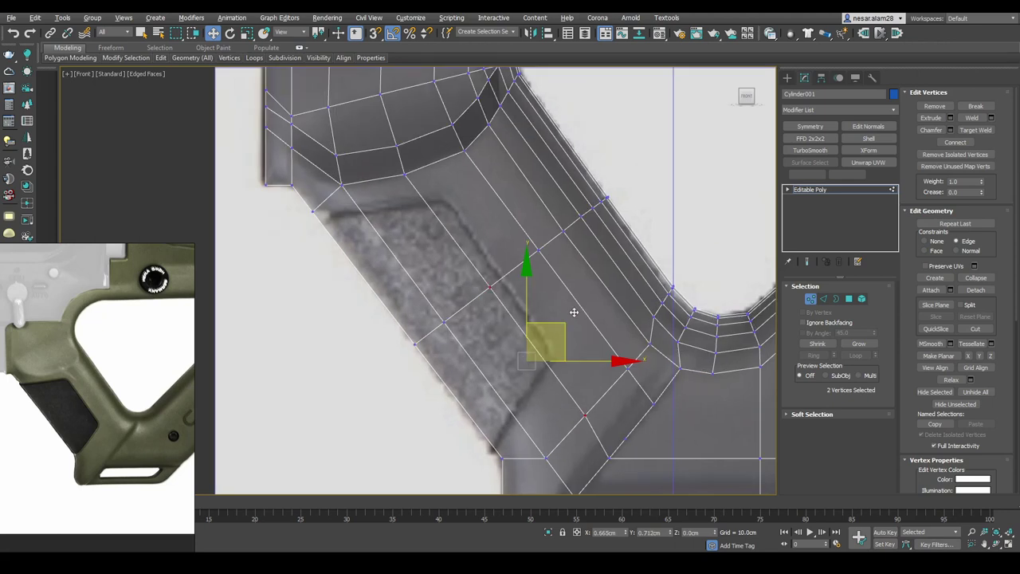
Select the vertices at the thumbhole's lower corner and check the mesh thickness
alt+middle_drag(586, 384, 591, 343)
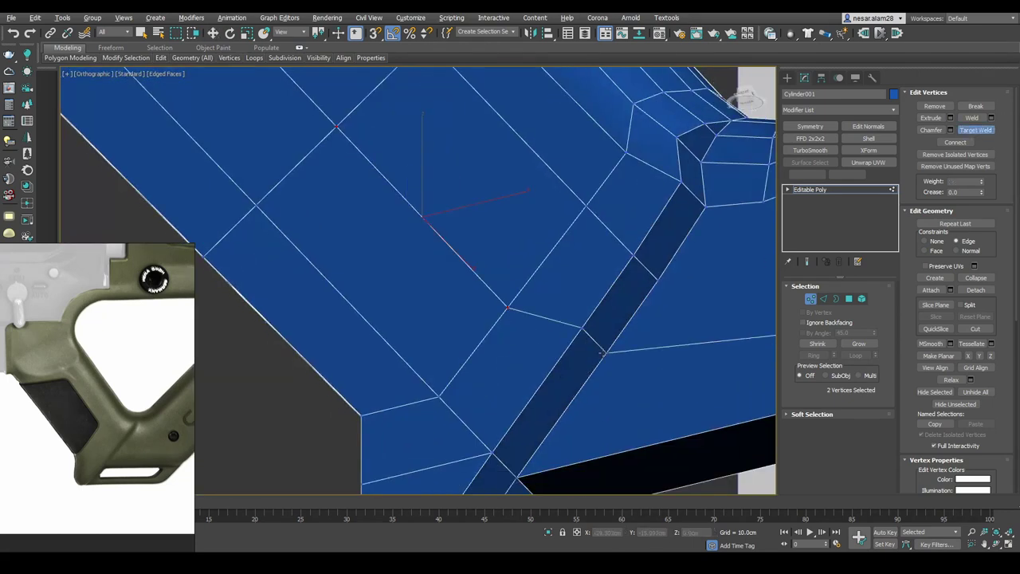
key(w)
scroll(603, 351, down, 3)
key(f)
scroll(504, 276, up, 3)
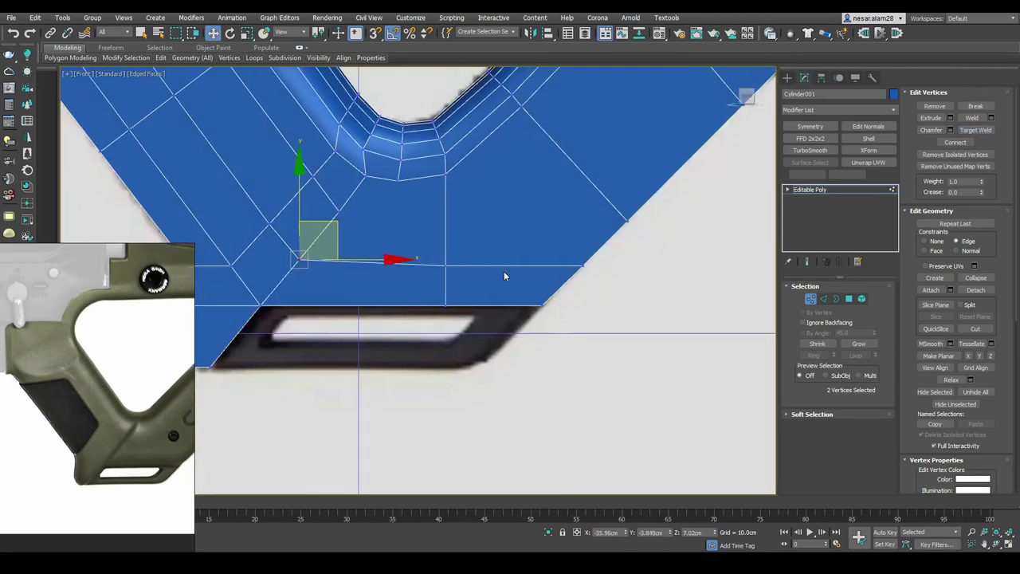
scroll(504, 276, up, 2)
drag(742, 269, 444, 309)
mouse_move(629, 193)
alt+middle_down()
mouse_move(485, 233)
mouse_move(394, 291)
alt+middle_up()
key(f)
scroll(534, 227, up, 3)
Select the vertices around the thumbhole bend and inner corner in see-through view
key(alt+x)
scroll(534, 226, down, 2)
drag(533, 150, 497, 225)
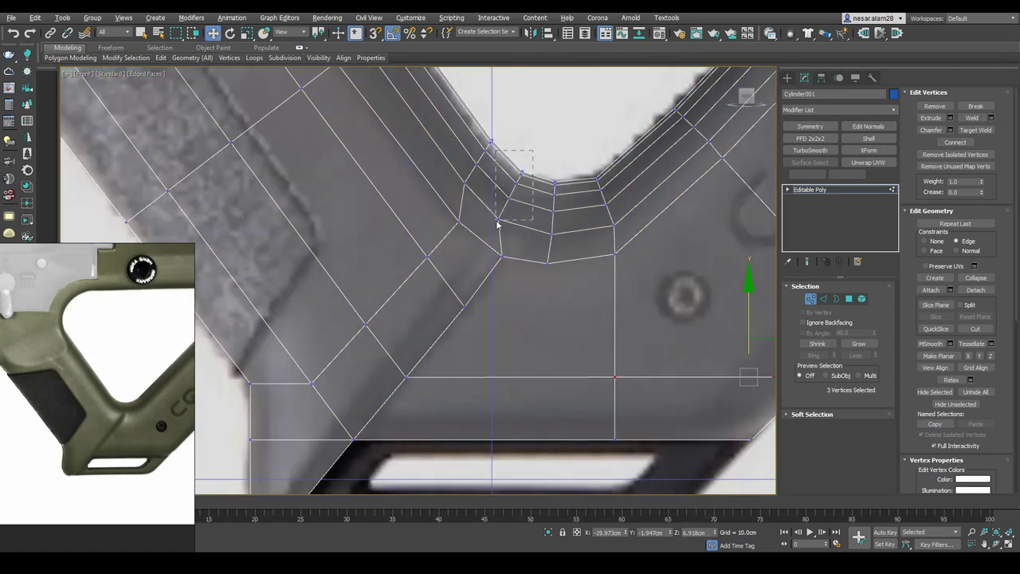
scroll(561, 162, up, 2)
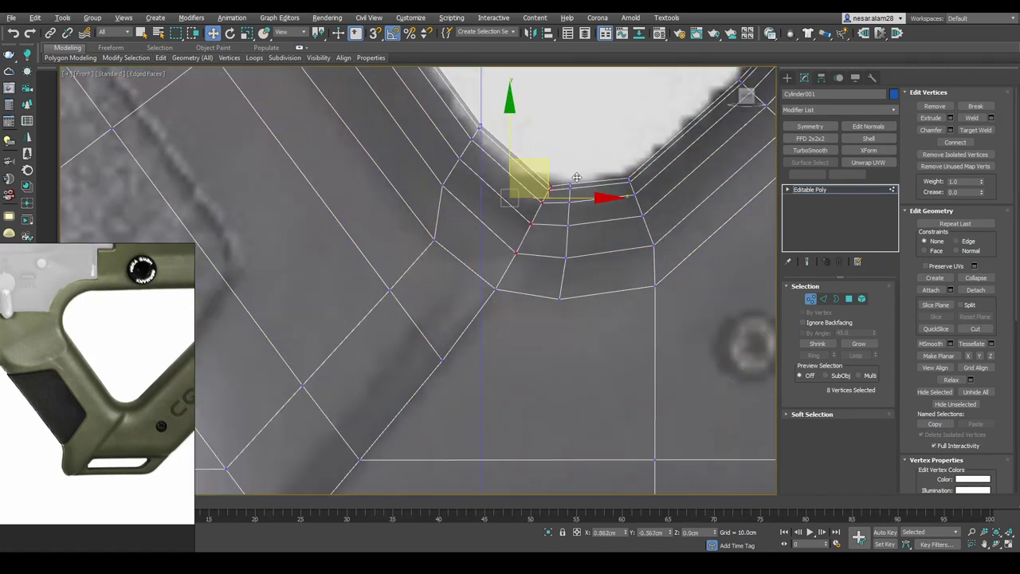
middle_drag(577, 177, 601, 220)
drag(532, 134, 448, 230)
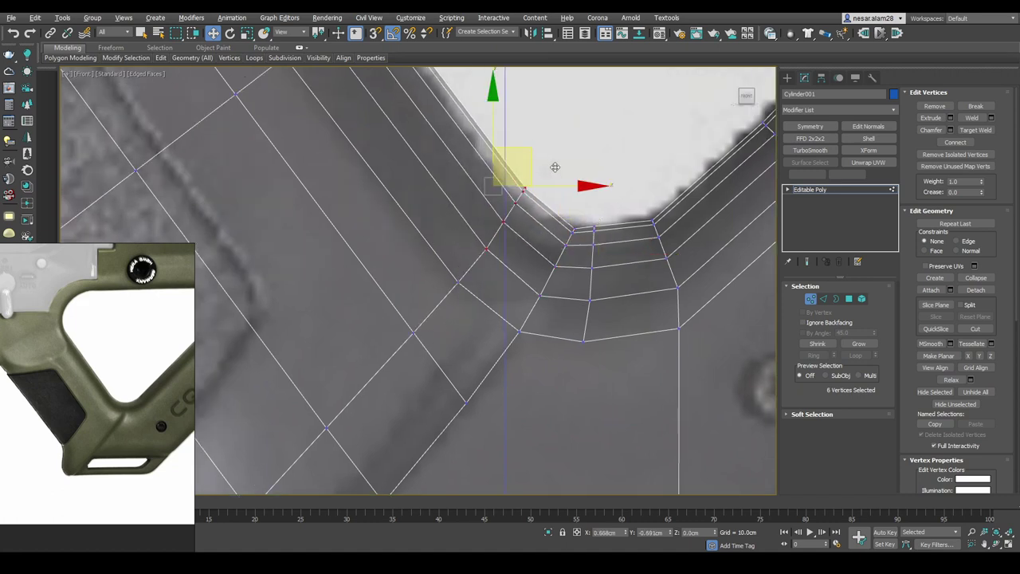
scroll(553, 168, down, 3)
key(2)
scroll(399, 302, down, 3)
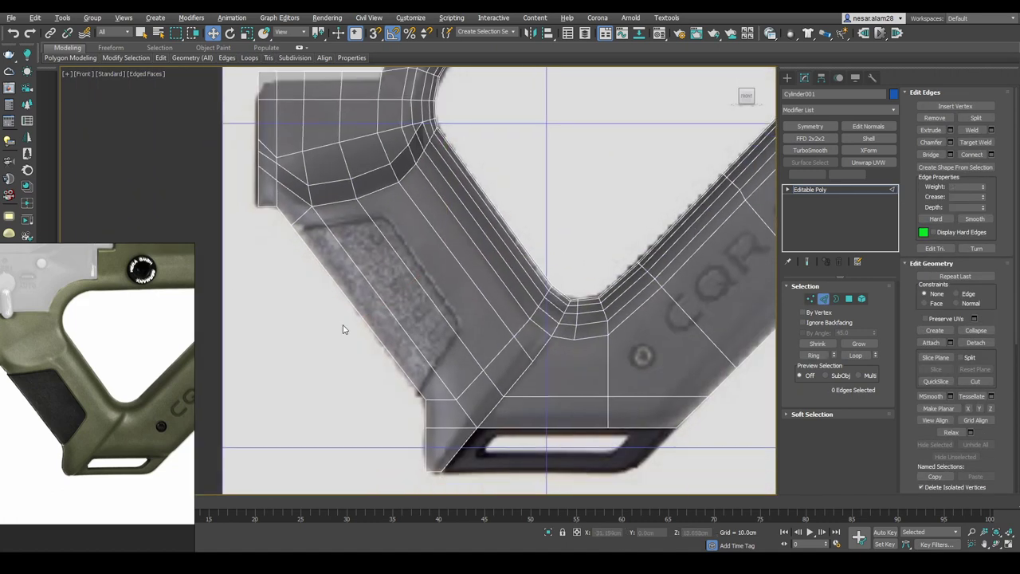
key(w)
scroll(471, 275, down, 2)
Pick the triangle's bottom edge and the inner-corner vertices for repositioning
click(429, 315)
scroll(429, 316, up, 5)
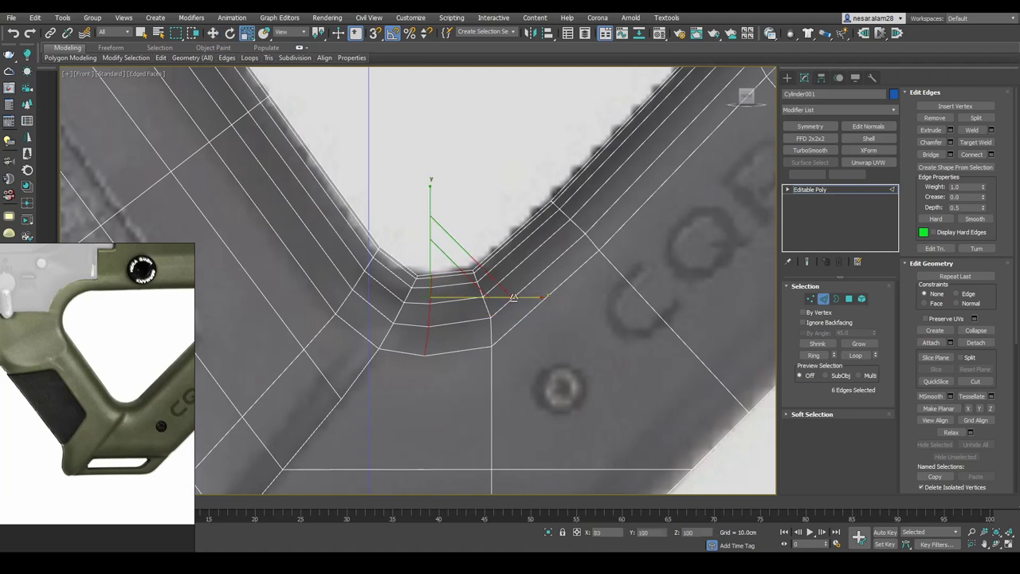
scroll(514, 298, up, 1)
key(w)
scroll(426, 230, down, 2)
key(1)
click(478, 255)
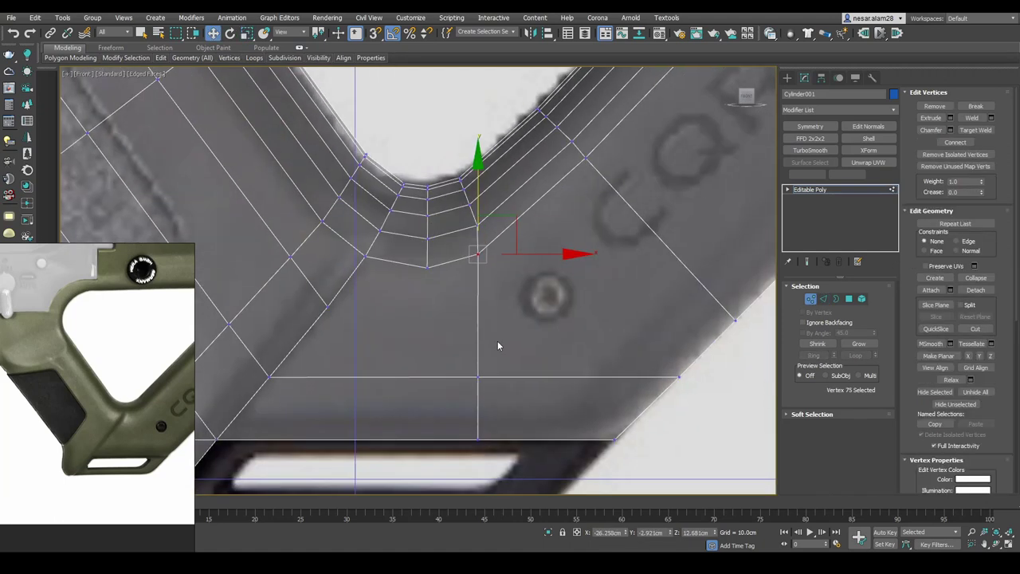
scroll(510, 319, up, 2)
ctrl+drag(550, 192, 448, 279)
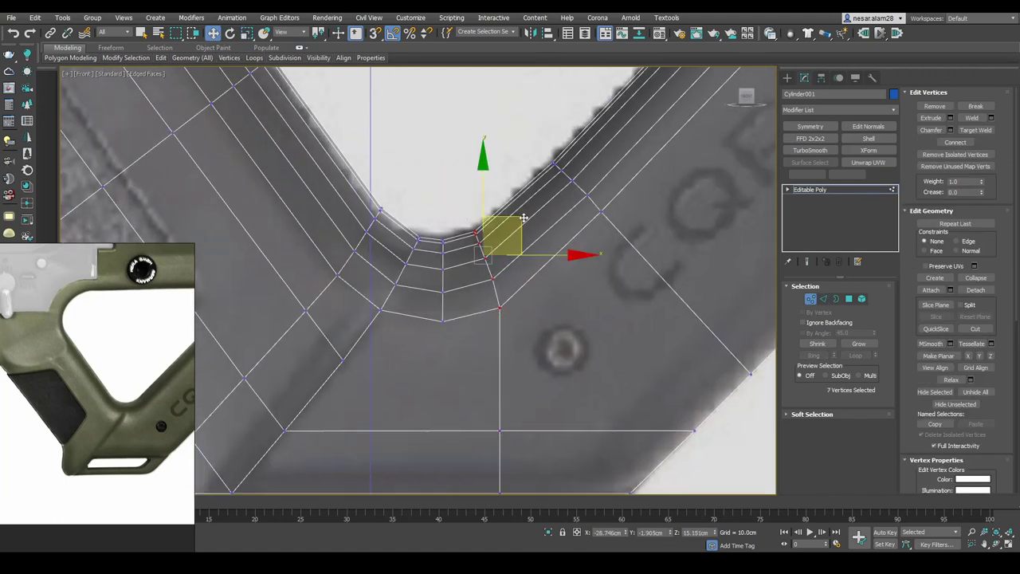
mouse_move(506, 259)
alt+middle_down()
mouse_move(590, 296)
mouse_move(354, 264)
mouse_move(378, 228)
mouse_move(535, 346)
mouse_move(430, 306)
mouse_move(558, 338)
alt+middle_up()
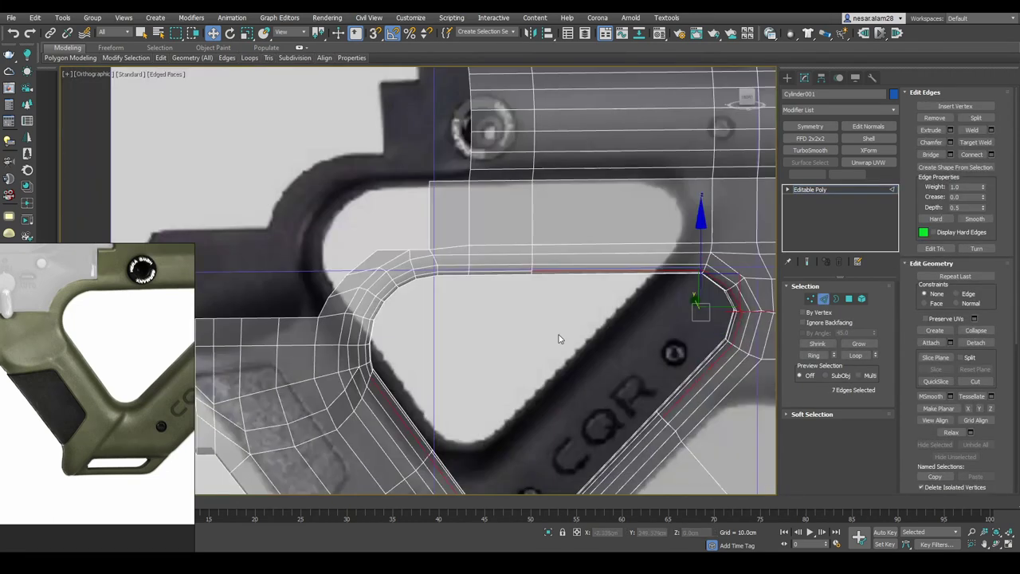
Set the reference coordinate system to Local and nudge the thumbhole's inner-corner selection along X
click(350, 371)
mouse_move(350, 371)
alt+middle_down()
mouse_move(432, 295)
mouse_move(500, 325)
mouse_move(447, 271)
alt+middle_up()
click(284, 32)
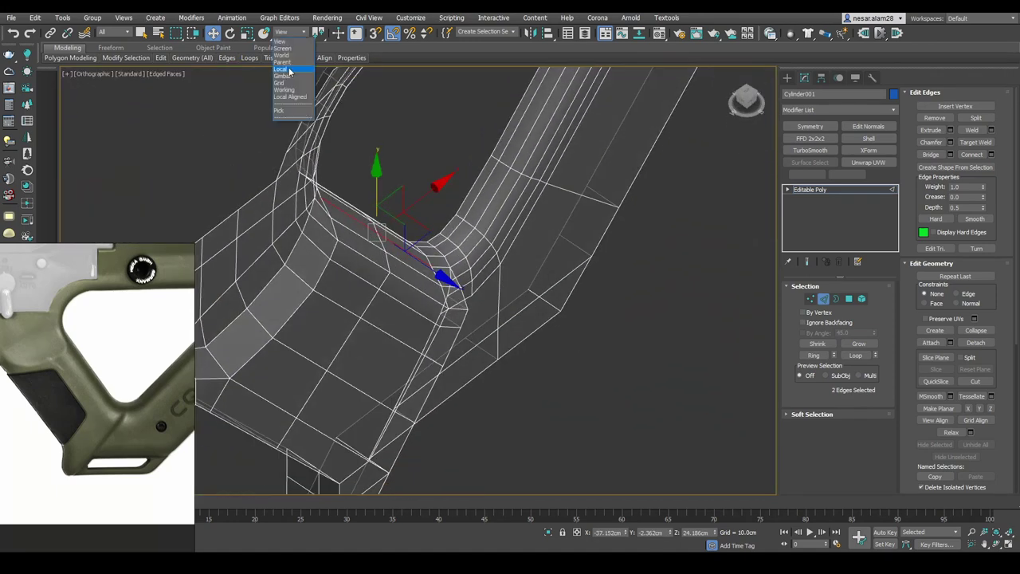
click(283, 77)
mouse_move(439, 178)
alt+middle_down()
mouse_move(417, 182)
mouse_move(468, 346)
mouse_move(415, 303)
mouse_move(271, 61)
alt+middle_up()
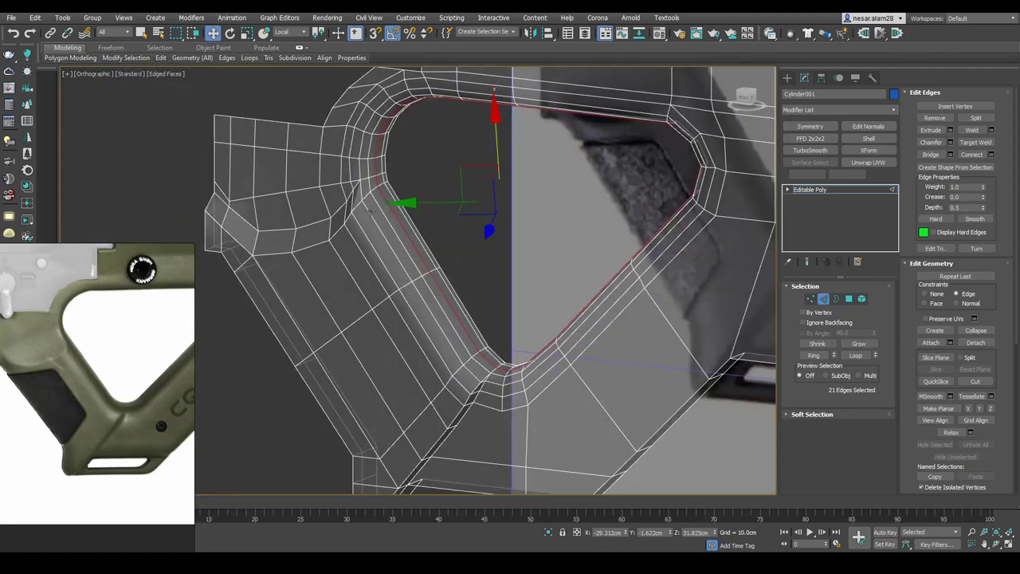
alt+middle_drag(478, 279, 681, 277)
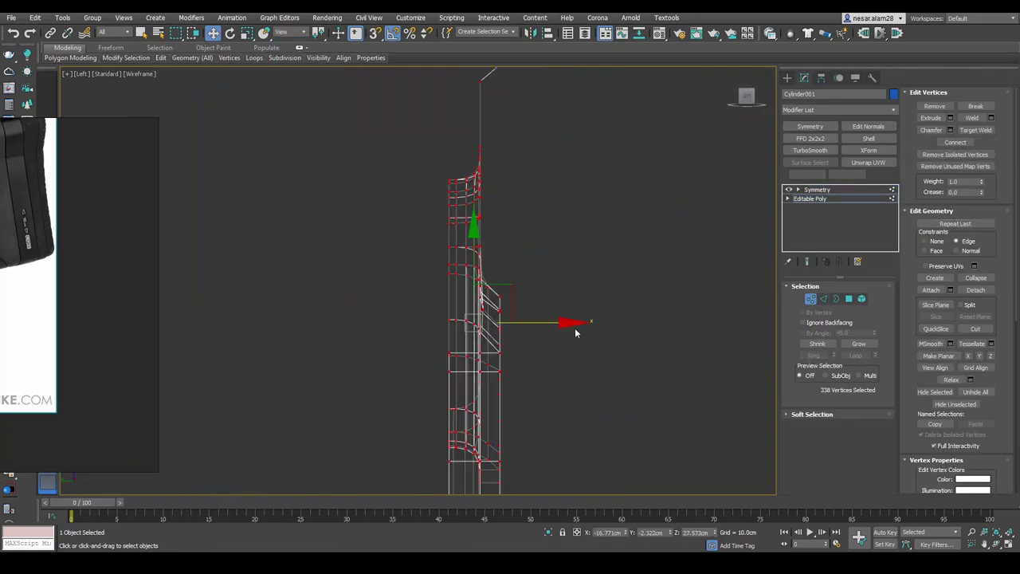
drag(573, 382, 579, 381)
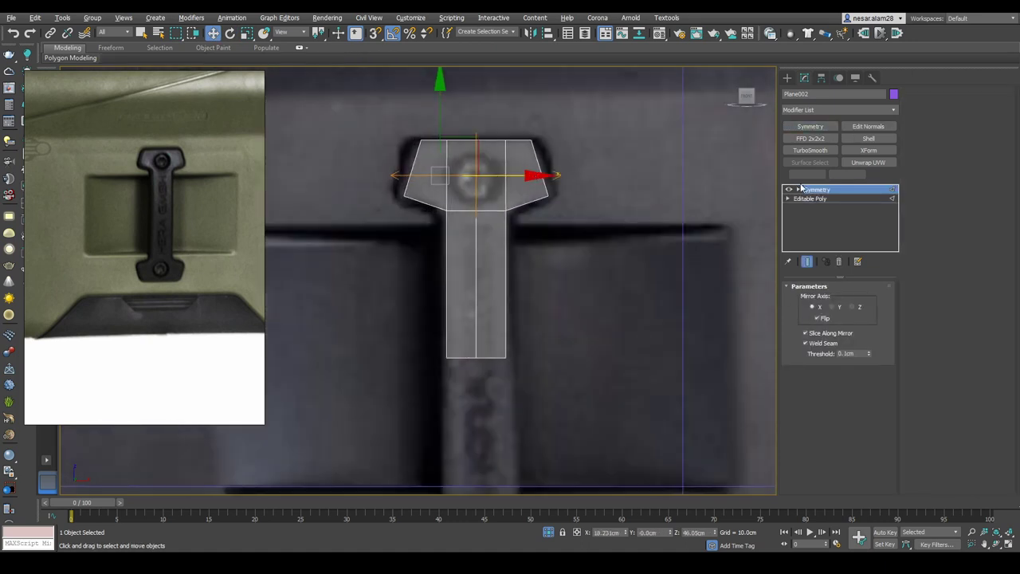
Toggle between Plane002's base mesh level and its mirrored Symmetry result
click(810, 199)
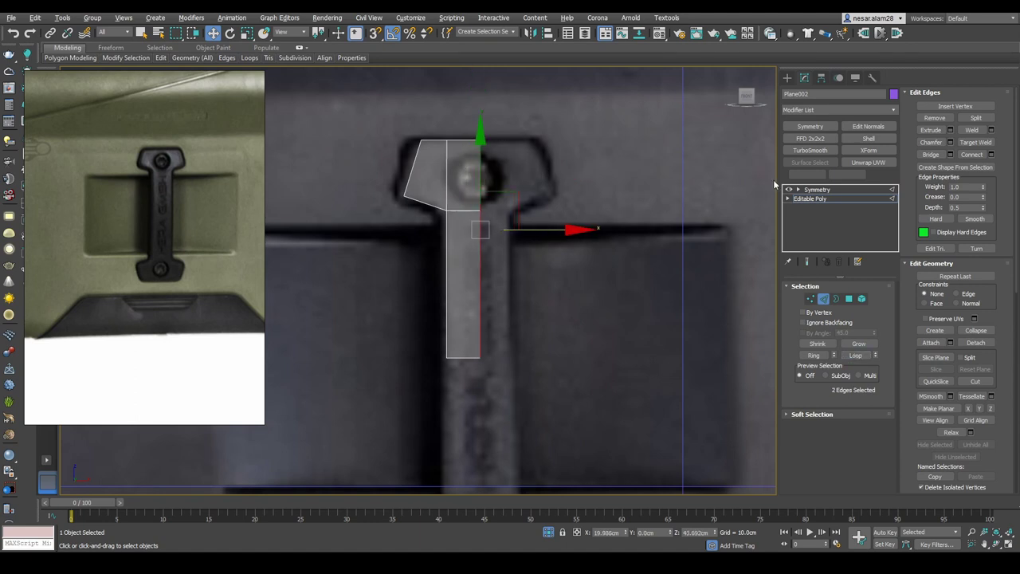
click(814, 189)
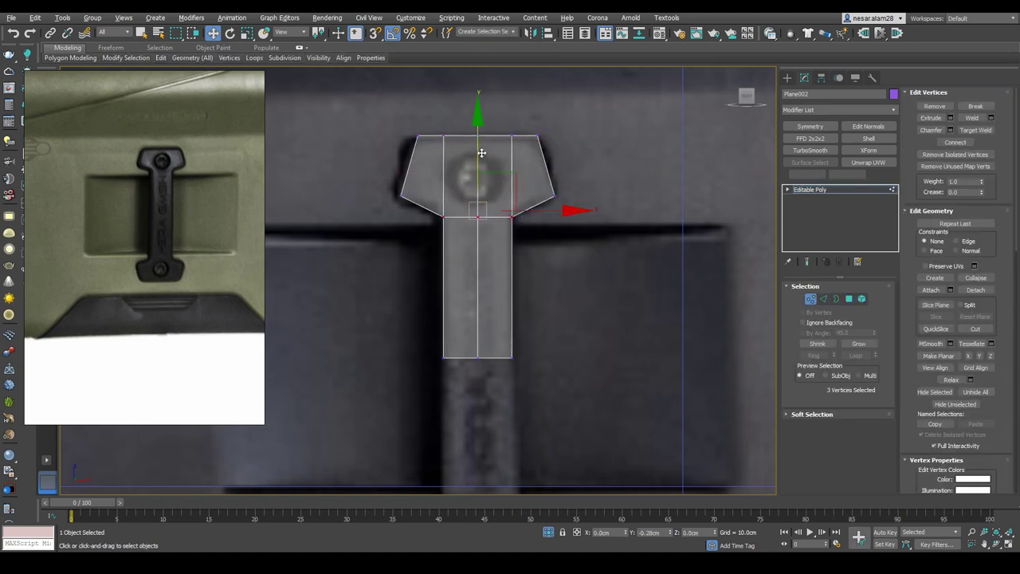
scroll(482, 152, down, 2)
click(813, 190)
scroll(588, 279, up, 2)
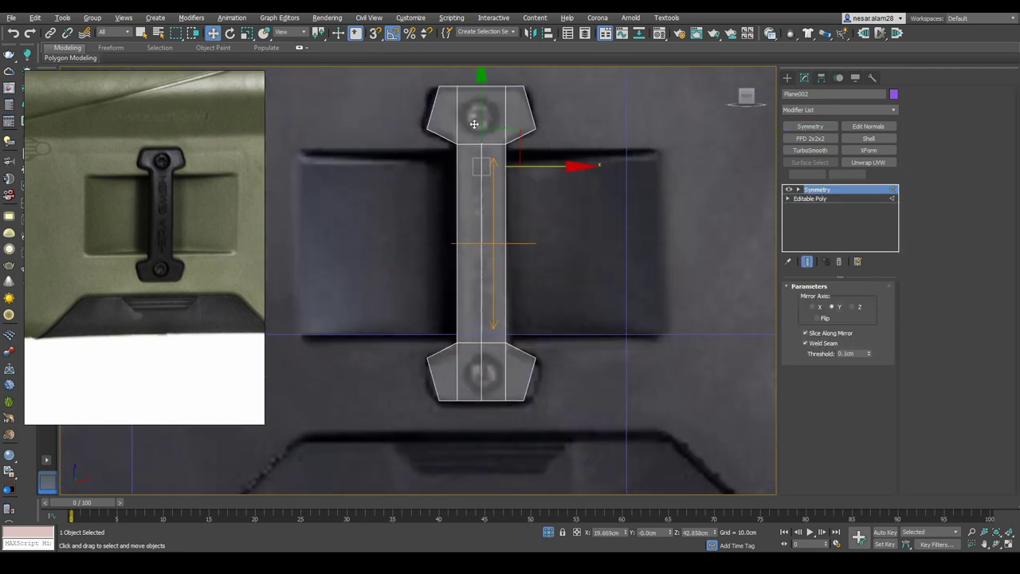
scroll(458, 266, up, 3)
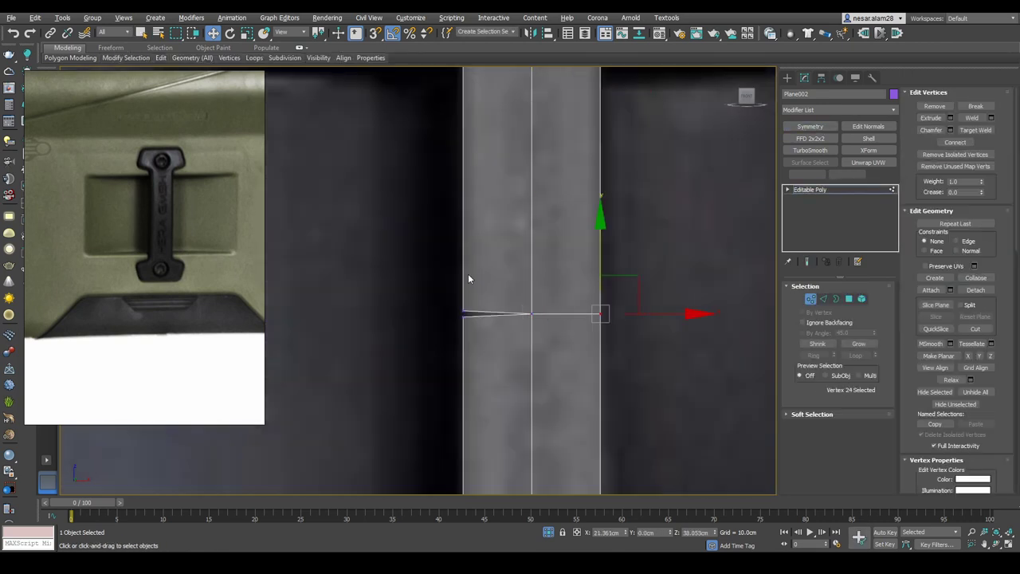
scroll(467, 278, down, 3)
Check the plate in perspective among the stock parts and collapse its modifier stack
mouse_move(597, 335)
alt+middle_down()
mouse_move(586, 316)
mouse_move(531, 318)
alt+middle_up()
key(alt+q)
scroll(558, 315, up, 2)
scroll(550, 314, up, 2)
scroll(550, 315, up, 2)
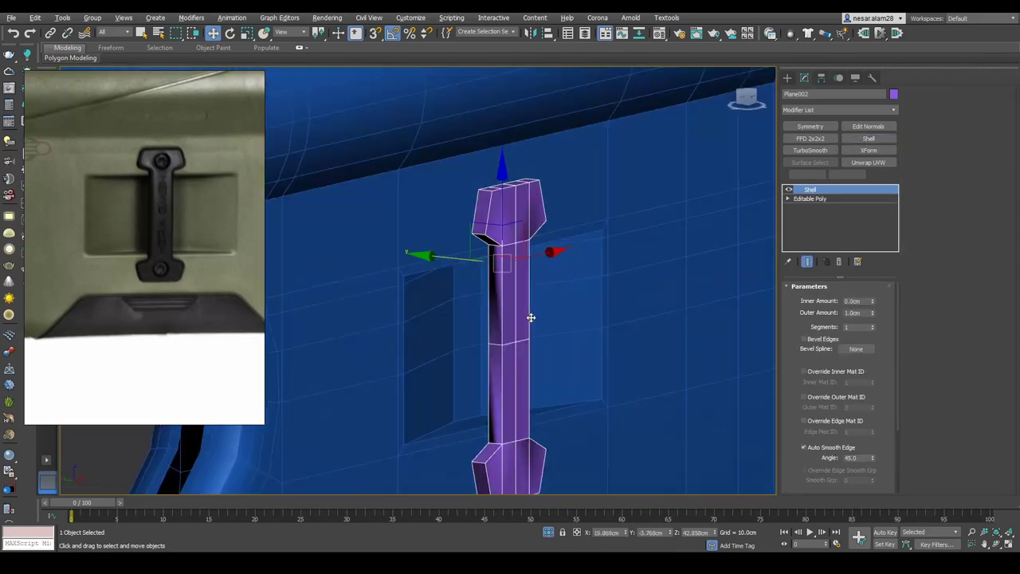
click(638, 349)
Attach the sling mount plate to Cylinder001 and restore the stock's mirrored half
key(f)
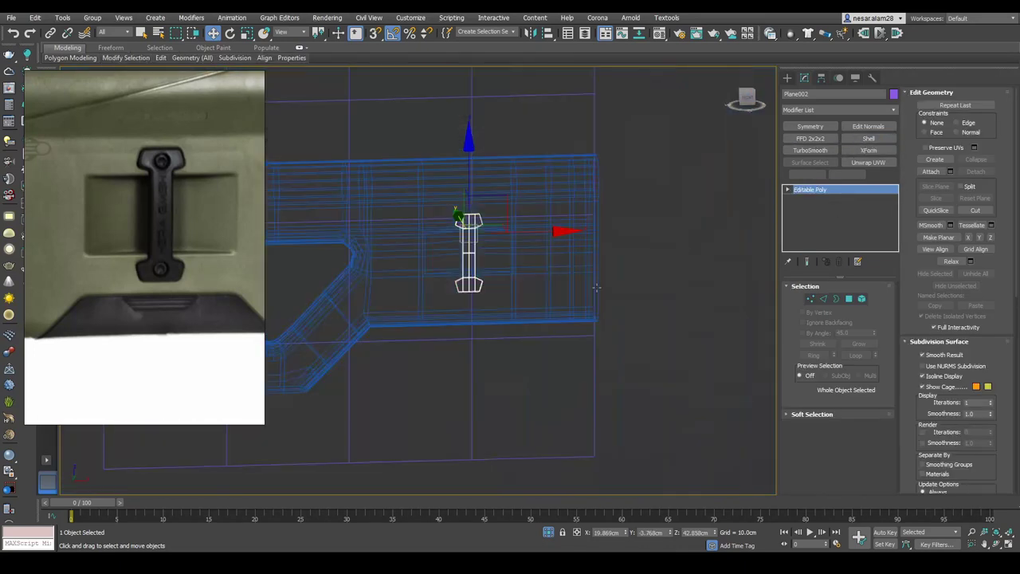
click(446, 232)
click(501, 311)
key(p)
scroll(686, 276, up, 5)
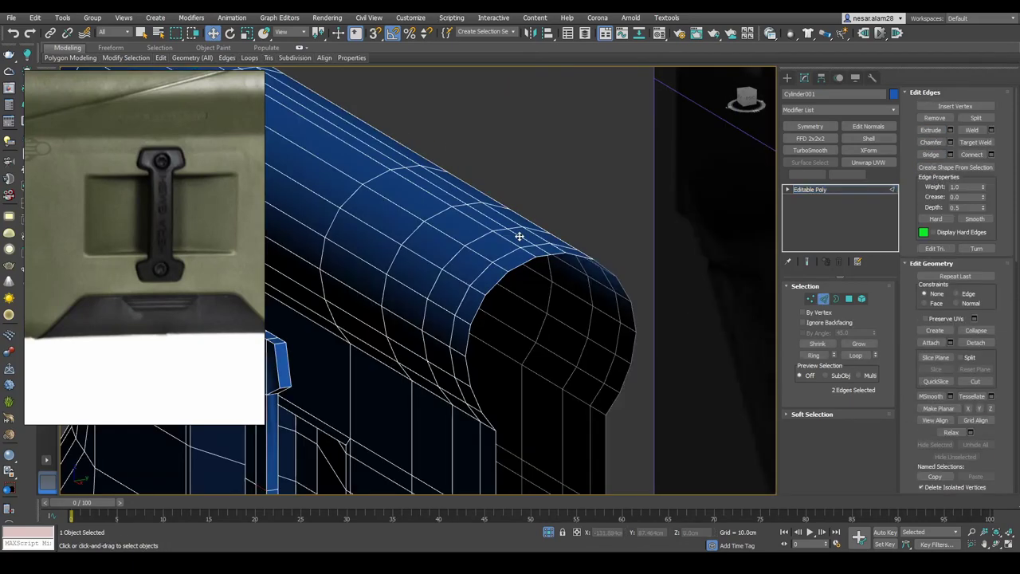
click(810, 126)
Select the edge loop around the stock's bottom opening in Edge mode
mouse_move(558, 279)
alt+middle_down()
mouse_move(686, 276)
mouse_move(534, 318)
mouse_move(658, 254)
alt+middle_up()
click(810, 199)
key(2)
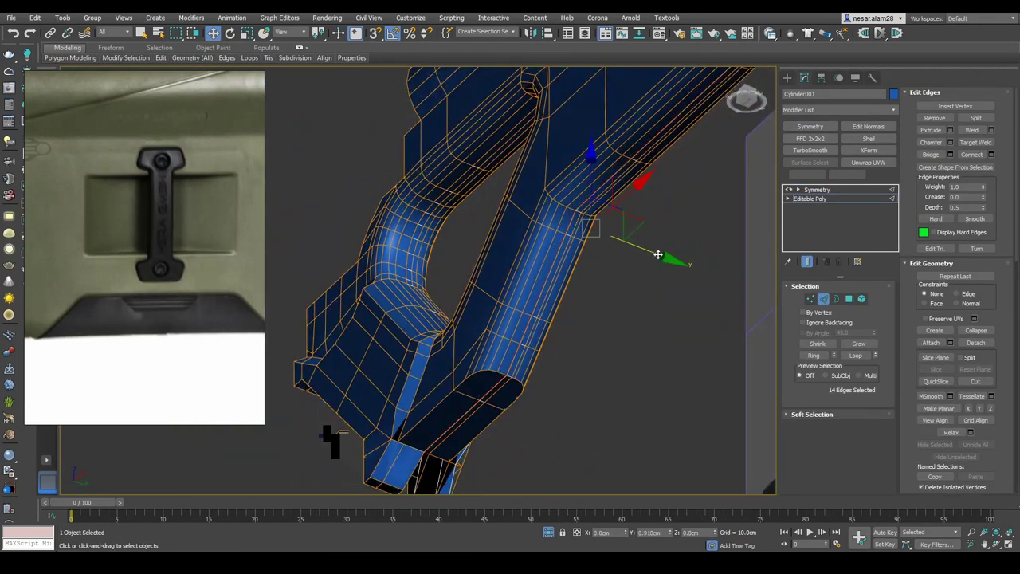
mouse_move(717, 303)
alt+middle_down()
mouse_move(434, 380)
mouse_move(423, 336)
mouse_move(529, 406)
alt+middle_up()
scroll(389, 298, up, 5)
alt+middle_drag(324, 173, 549, 338)
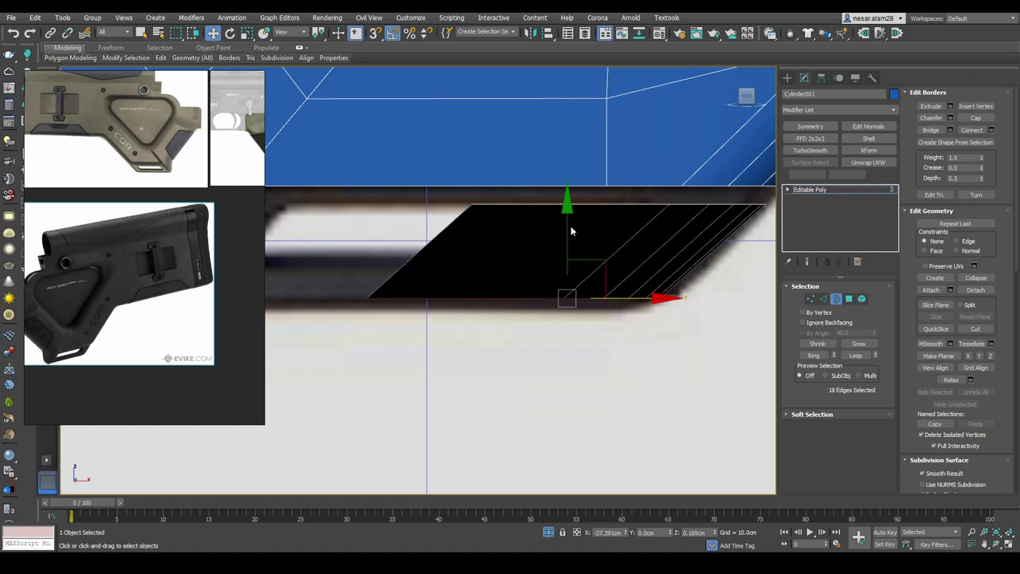
Detach the bottom piece's polygons as a separate object, Object001, and inspect it
key(1)
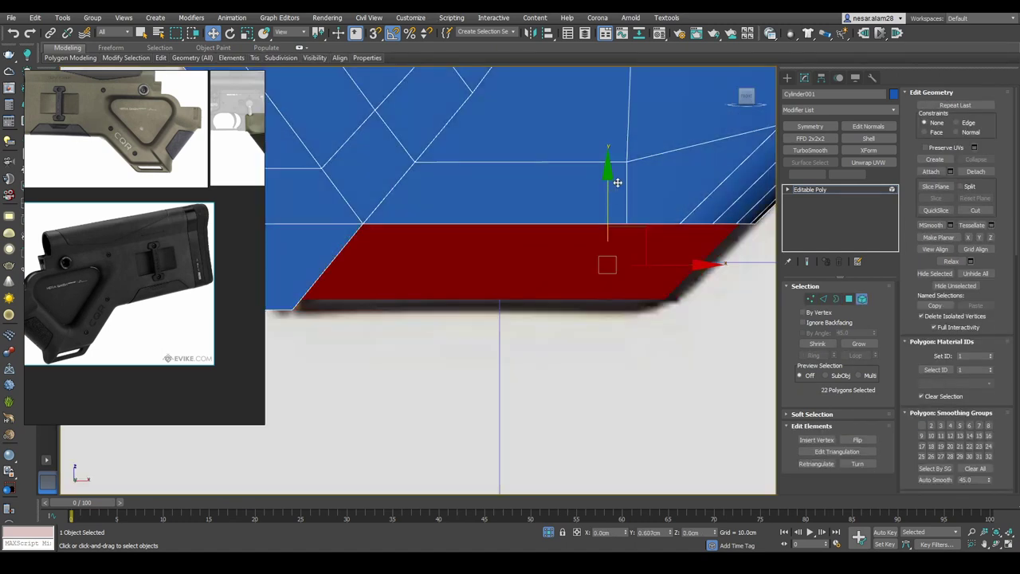
right_click(624, 256)
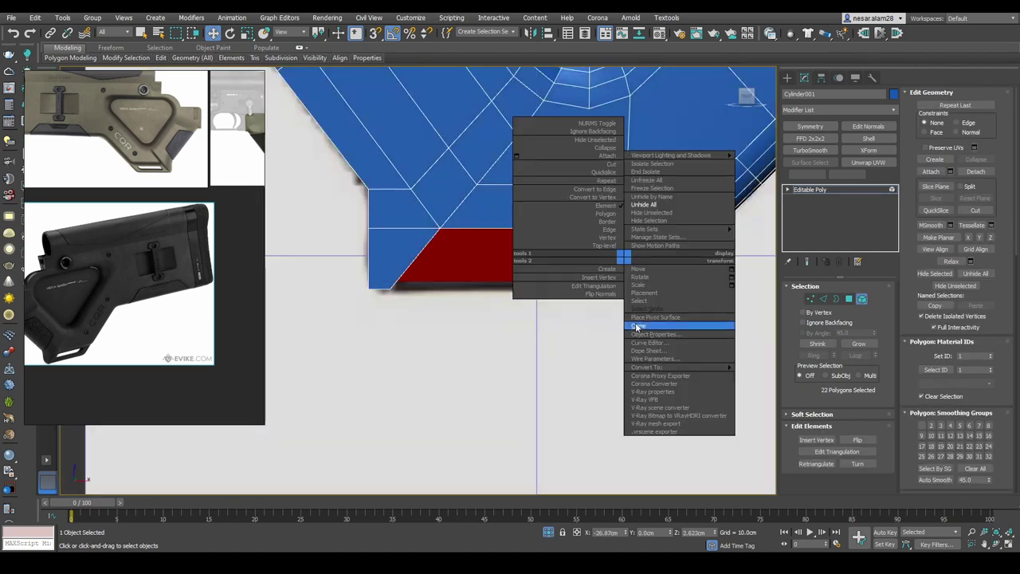
click(638, 327)
alt+middle_drag(604, 303, 652, 263)
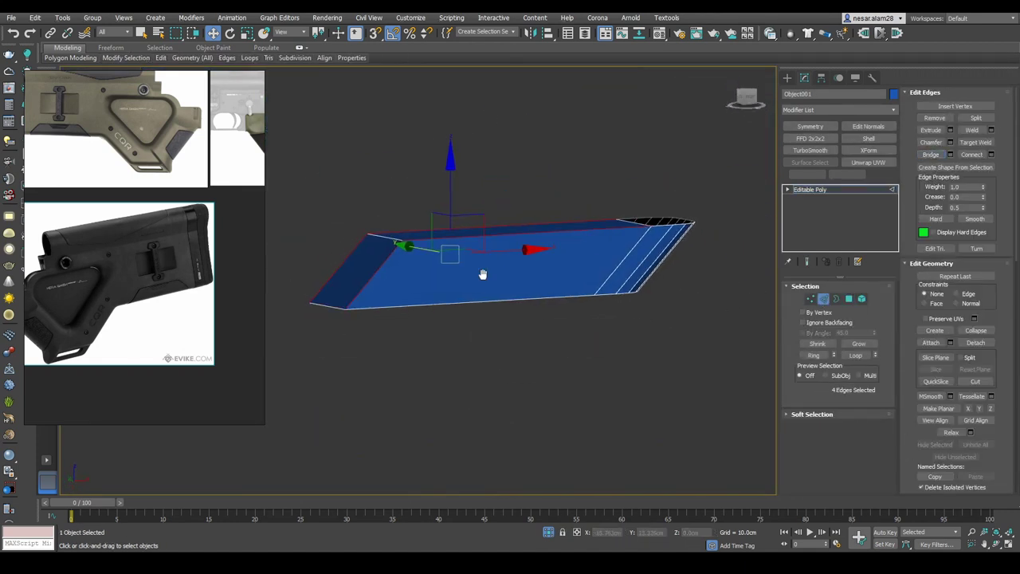
key(f)
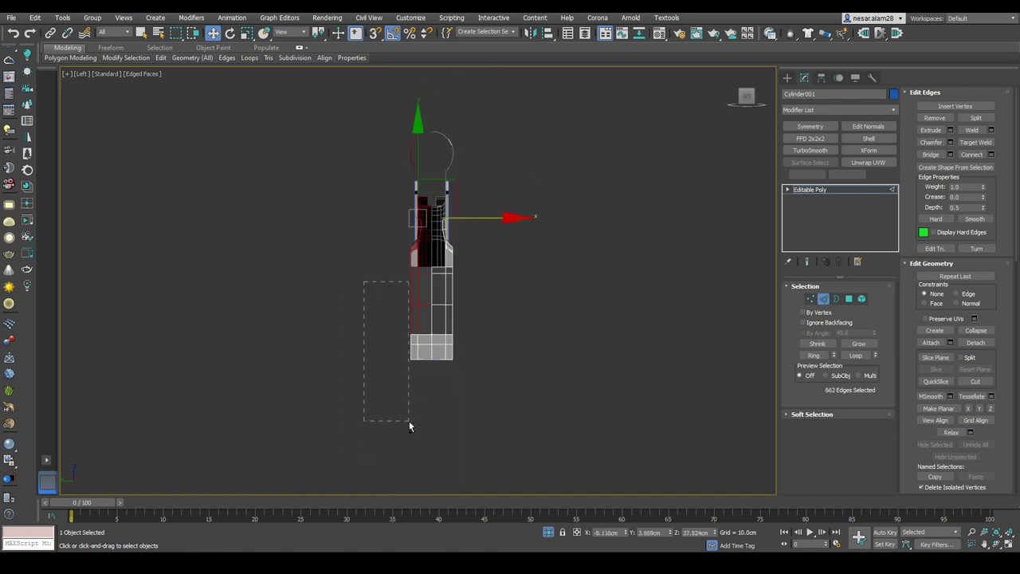
Tilt and zoom the view onto the stock's thumbhole corner
alt+middle_drag(457, 315, 604, 136)
scroll(508, 323, up, 5)
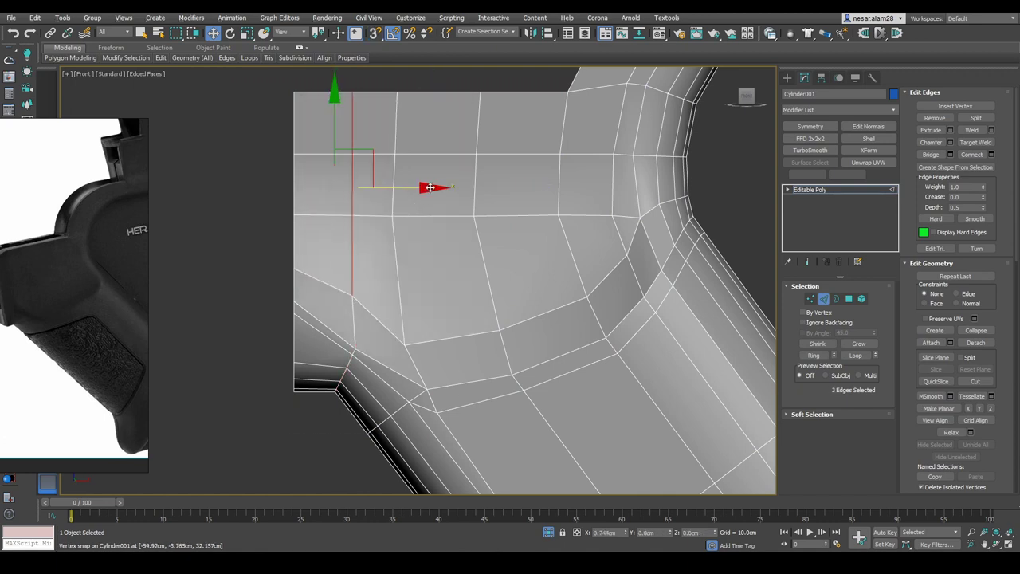
Select vertices on the thumbhole's lower V-corner
scroll(403, 335, down, 2)
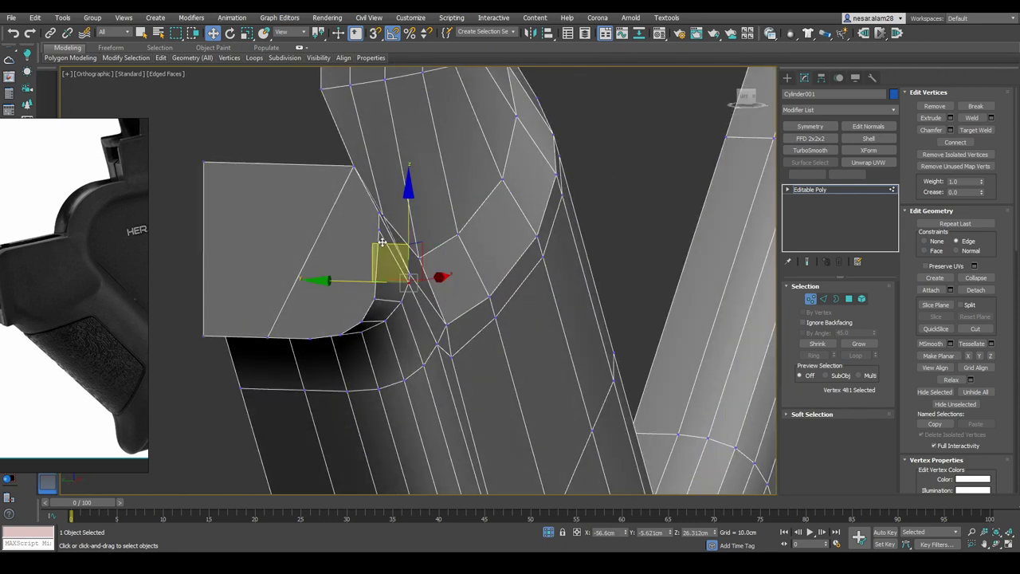
click(391, 271)
scroll(409, 266, up, 3)
scroll(446, 239, up, 2)
scroll(478, 227, up, 2)
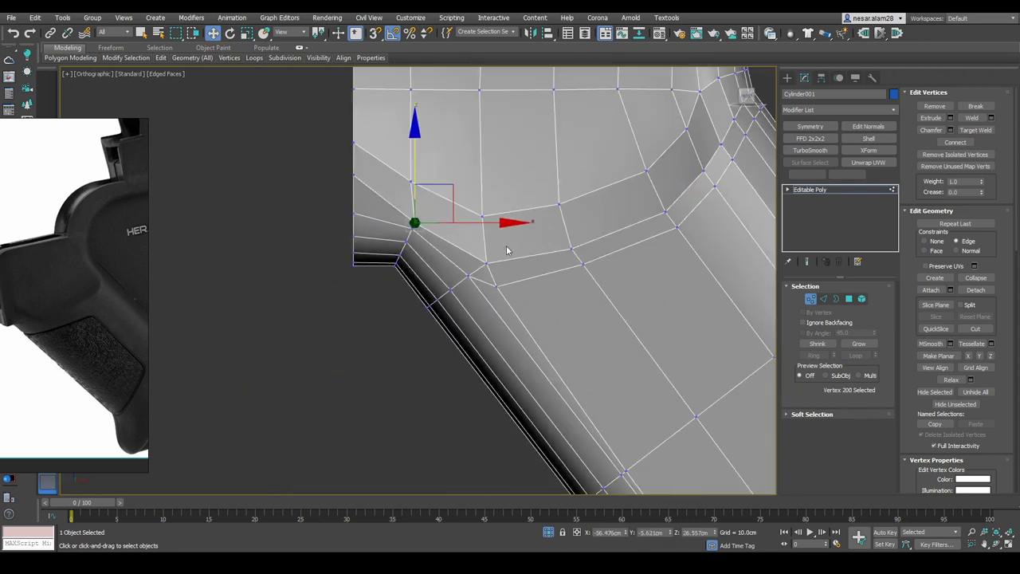
scroll(515, 216, up, 2)
scroll(515, 216, down, 2)
click(511, 299)
middle_drag(547, 255, 380, 107)
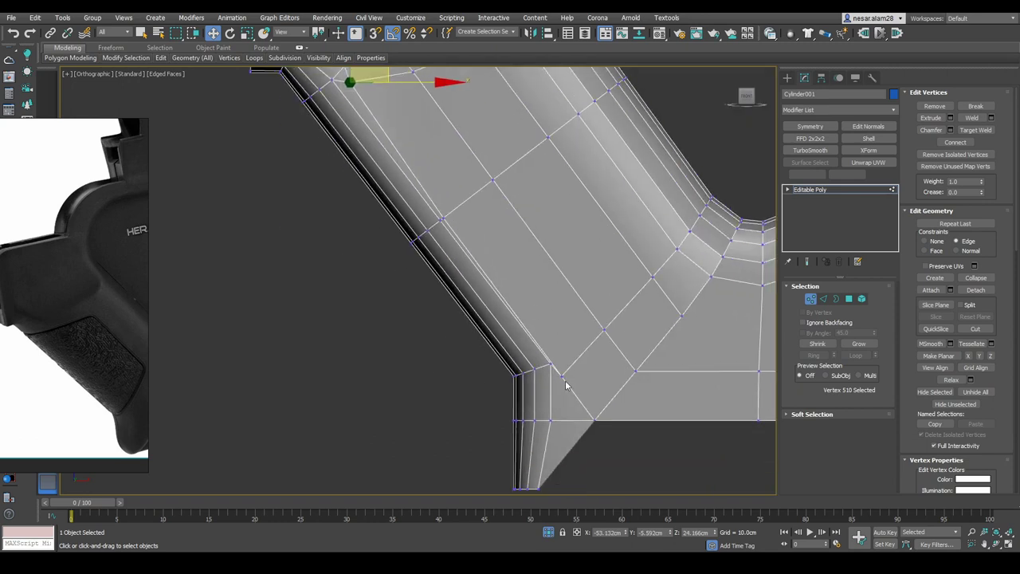
Toggle sub-object levels and edged-face display to preview the corner's smoothing
key(2)
middle_drag(574, 414, 566, 404)
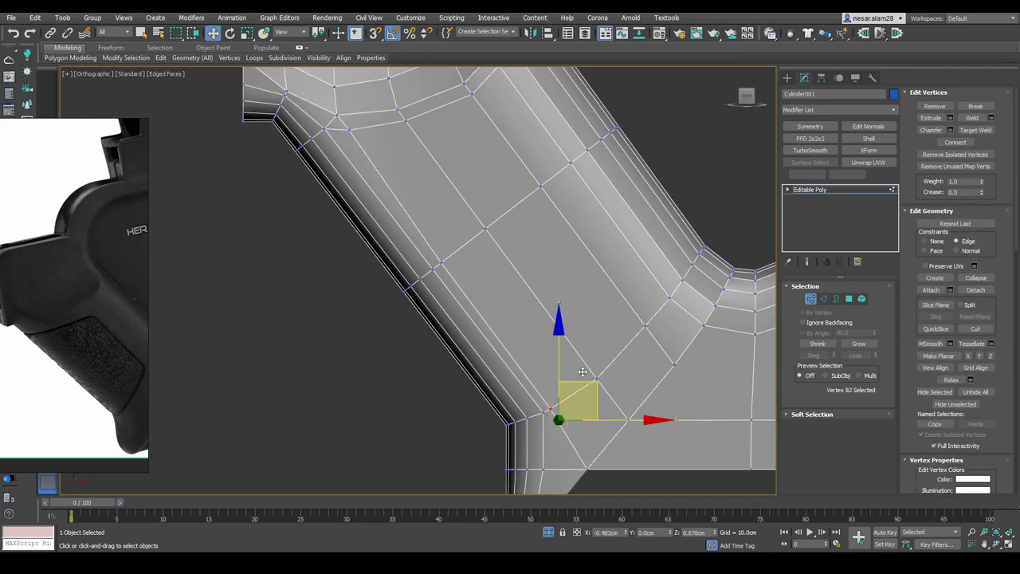
scroll(552, 307, down, 2)
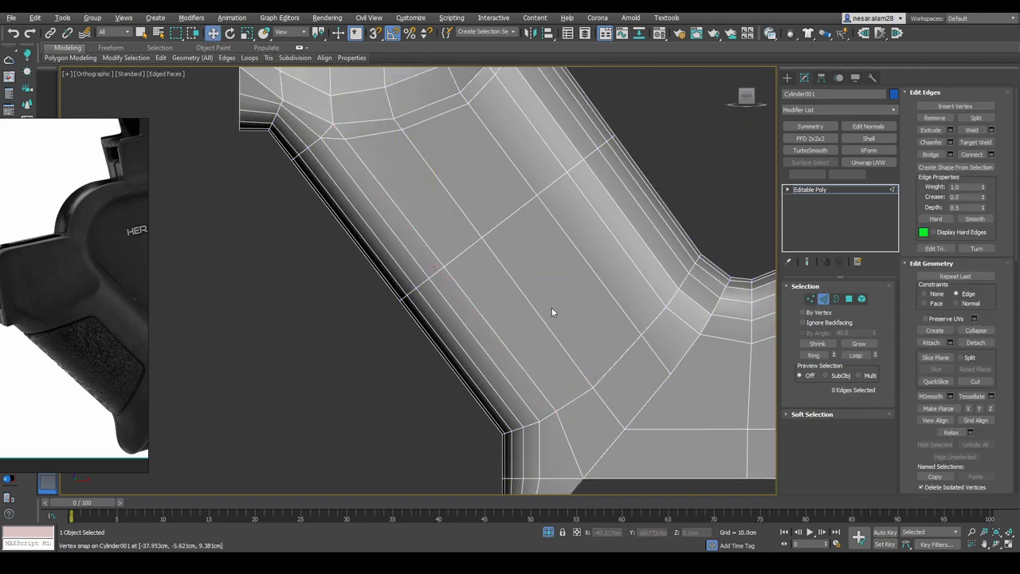
scroll(383, 191, up, 3)
scroll(390, 178, up, 2)
key(1)
scroll(362, 177, down, 3)
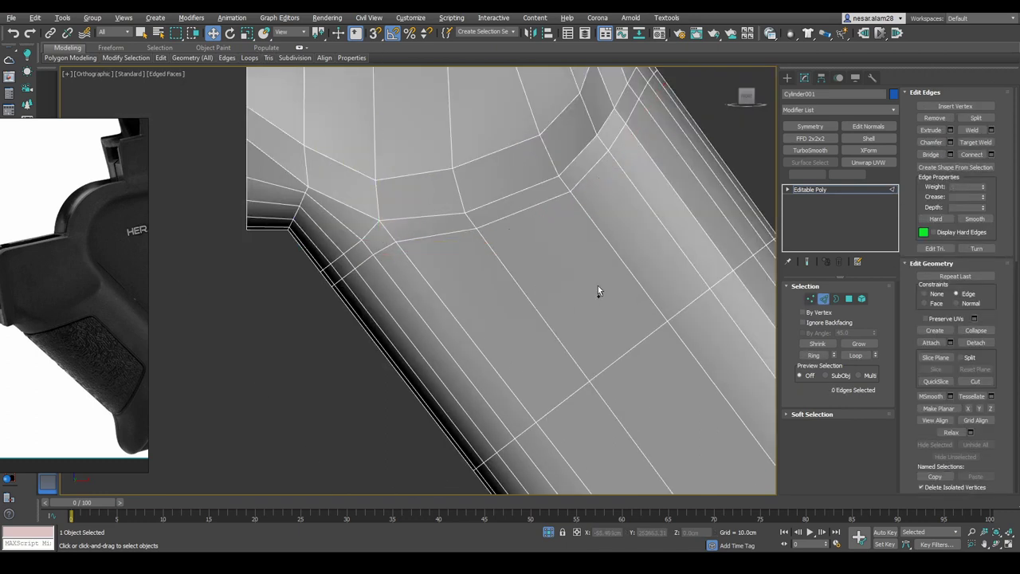
key(6)
scroll(527, 231, down, 3)
key(F4)
scroll(550, 346, up, 3)
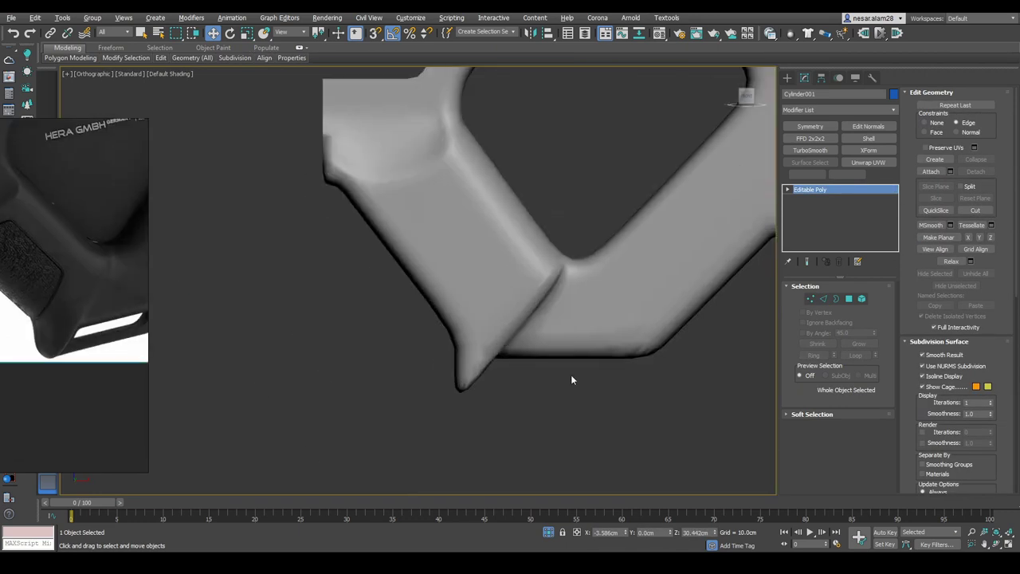
key(F4)
scroll(550, 350, up, 2)
In the front view, select vertices along the thumbhole's inner corner
key(1)
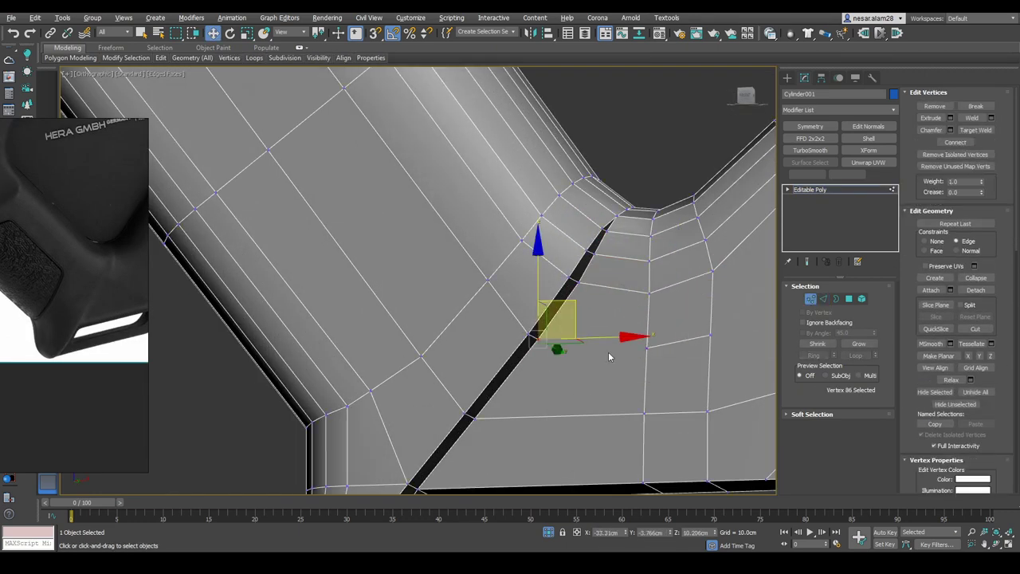
scroll(570, 293, down, 2)
alt+middle_drag(633, 228, 606, 199)
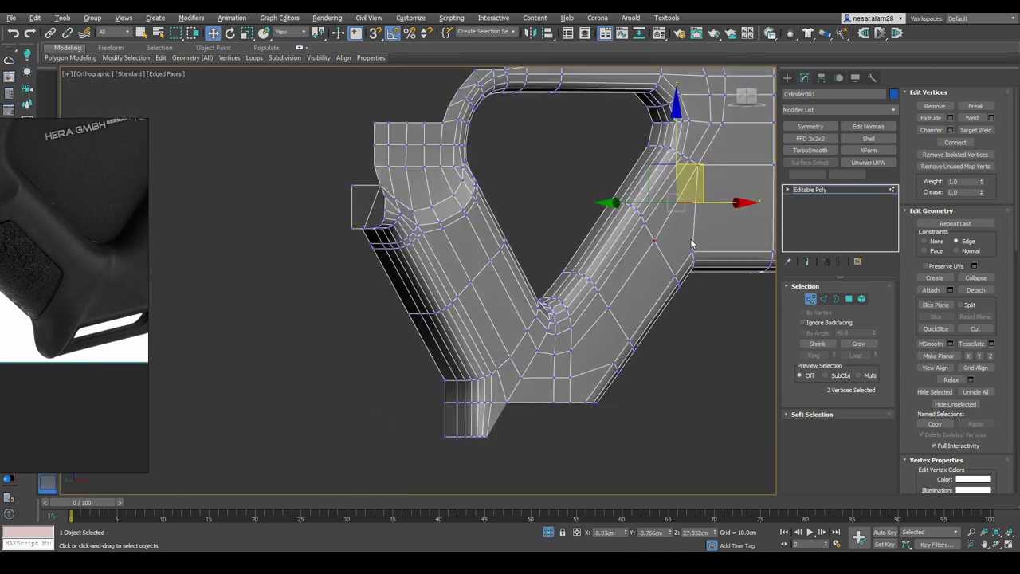
key(f)
scroll(468, 303, up, 3)
drag(423, 319, 471, 363)
key(F3)
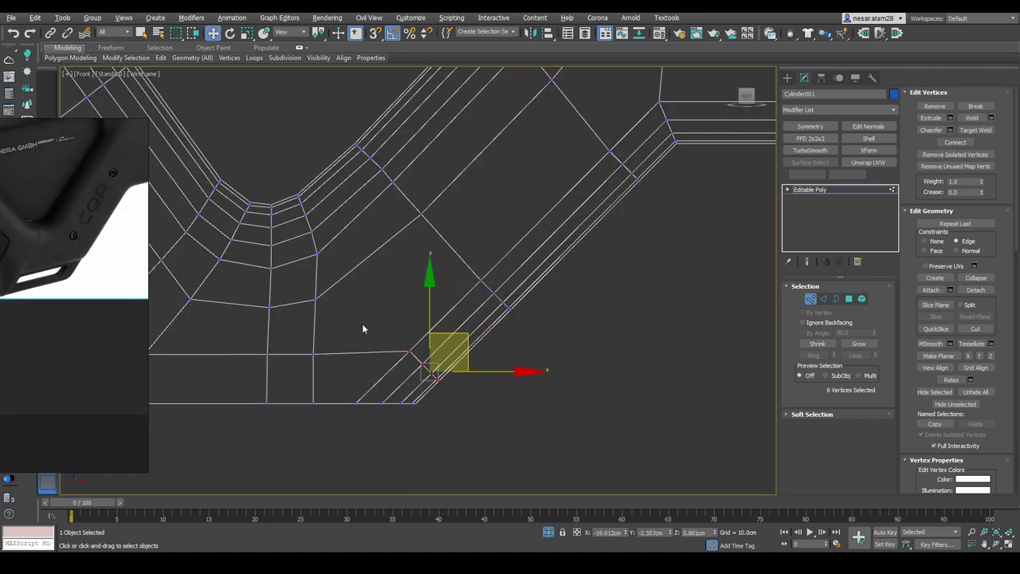
key(F3)
key(1)
middle_drag(312, 230, 459, 255)
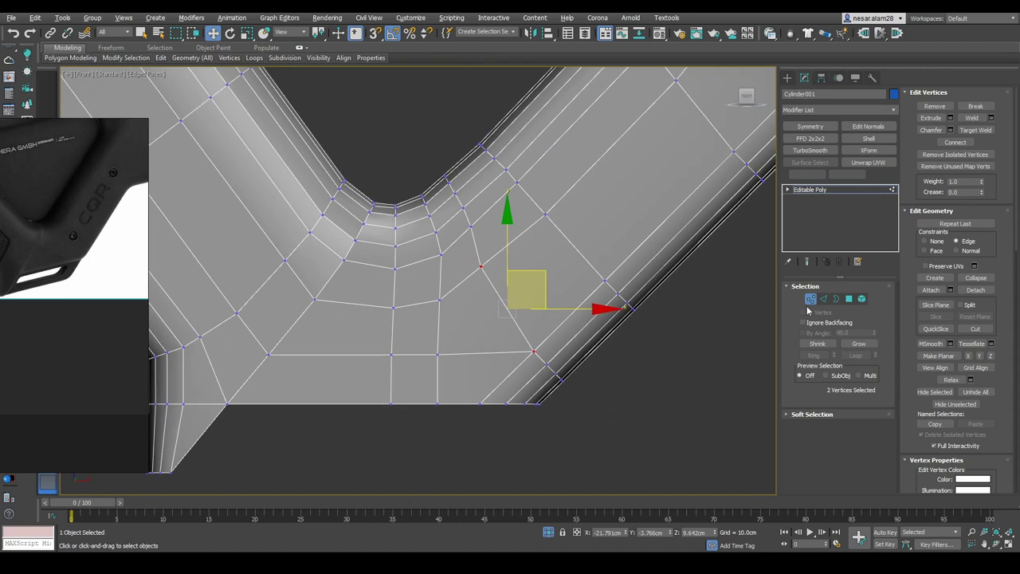
middle_drag(552, 343, 478, 200)
scroll(510, 255, up, 2)
Select the edge loop around the corner, then the corner vertices in wireframe
key(2)
double_click(500, 239)
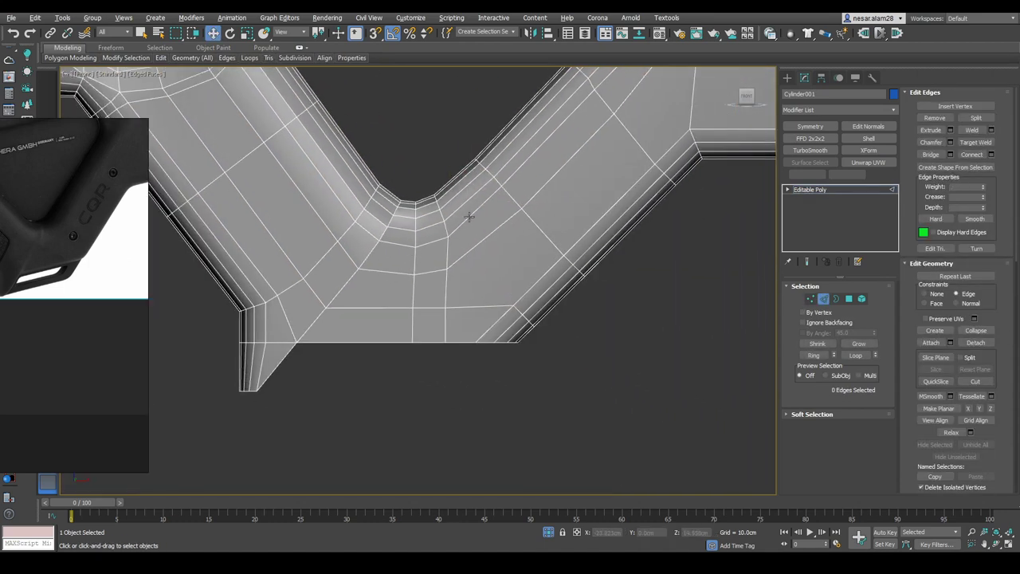
scroll(478, 199, up, 2)
key(F3)
key(1)
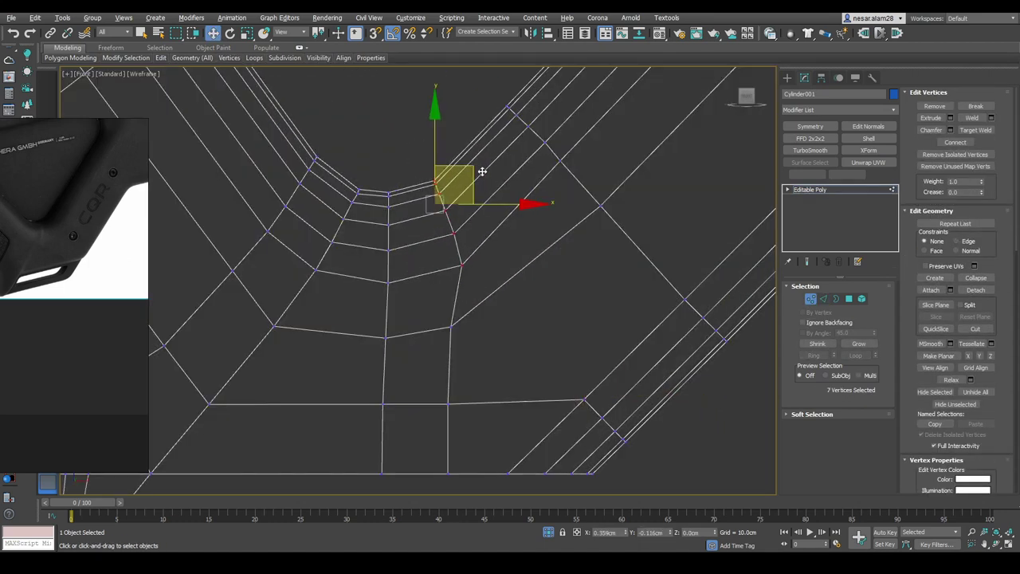
key(F3)
key(F3)
drag(467, 228, 485, 325)
key(F3)
scroll(510, 263, down, 2)
middle_drag(597, 321, 630, 326)
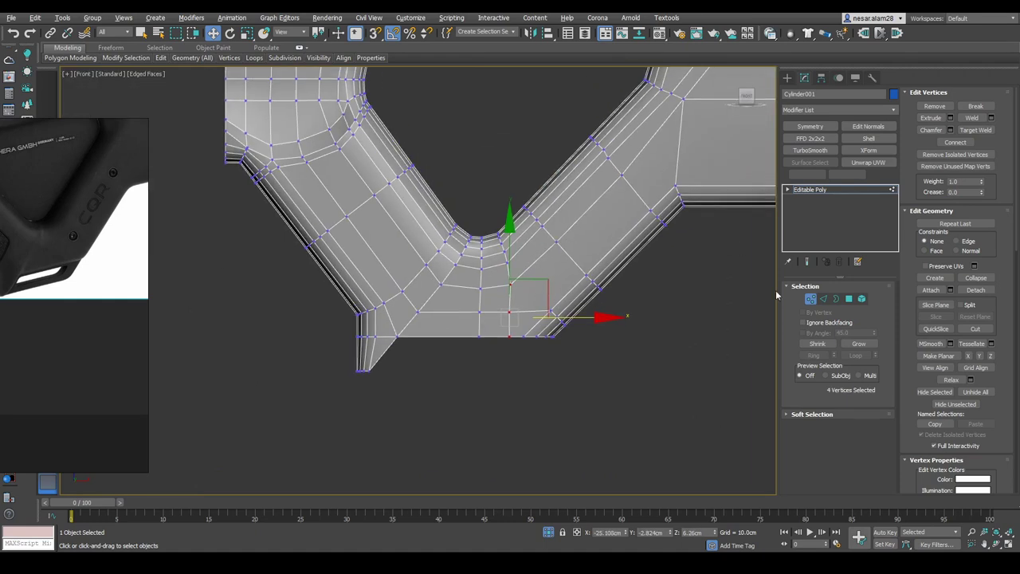
Select the vertex groups around the V-corner's inner curve
right_click(519, 221)
click(486, 164)
scroll(420, 205, up, 3)
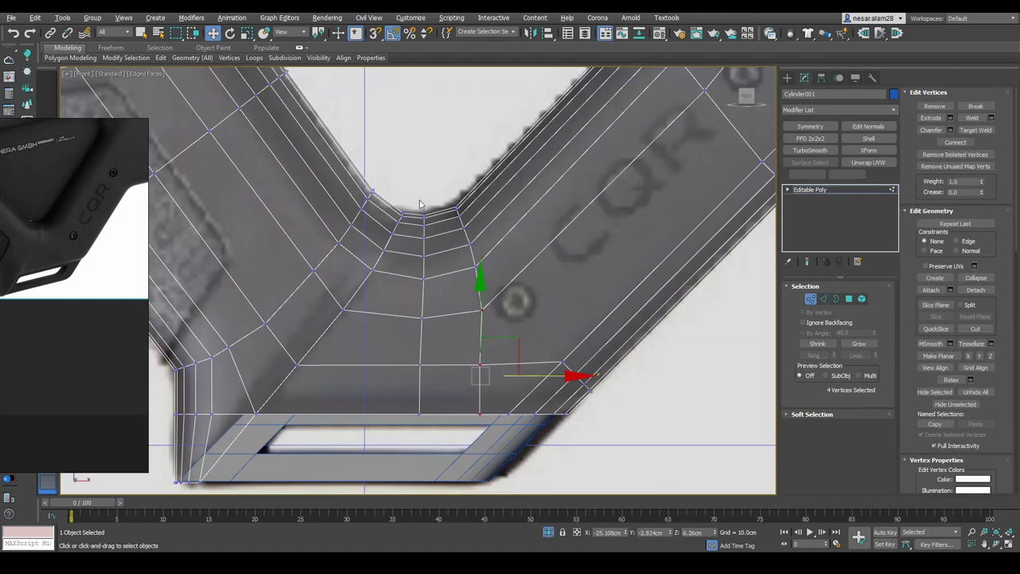
middle_drag(451, 170, 412, 193)
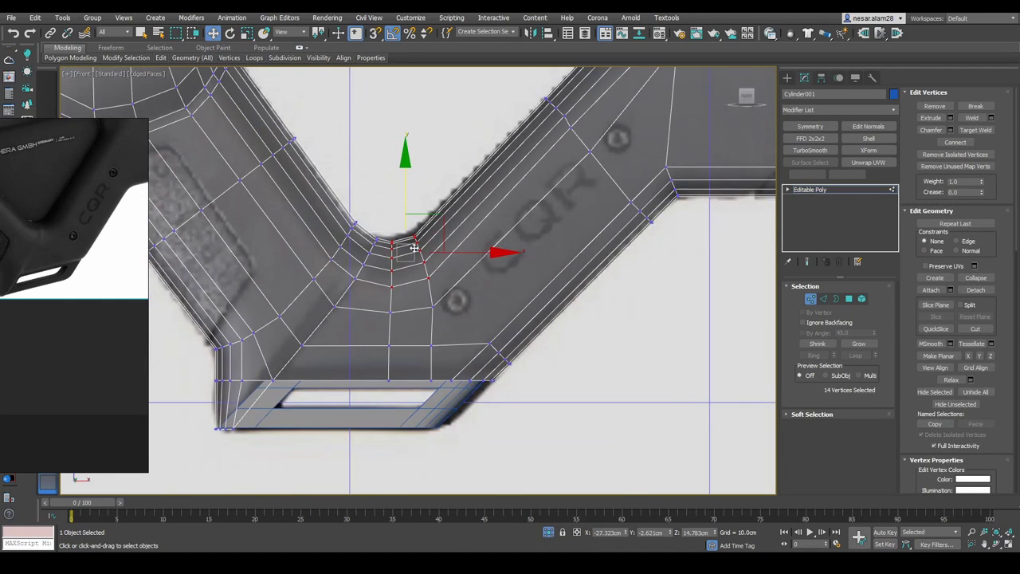
drag(407, 205, 478, 327)
scroll(456, 220, down, 3)
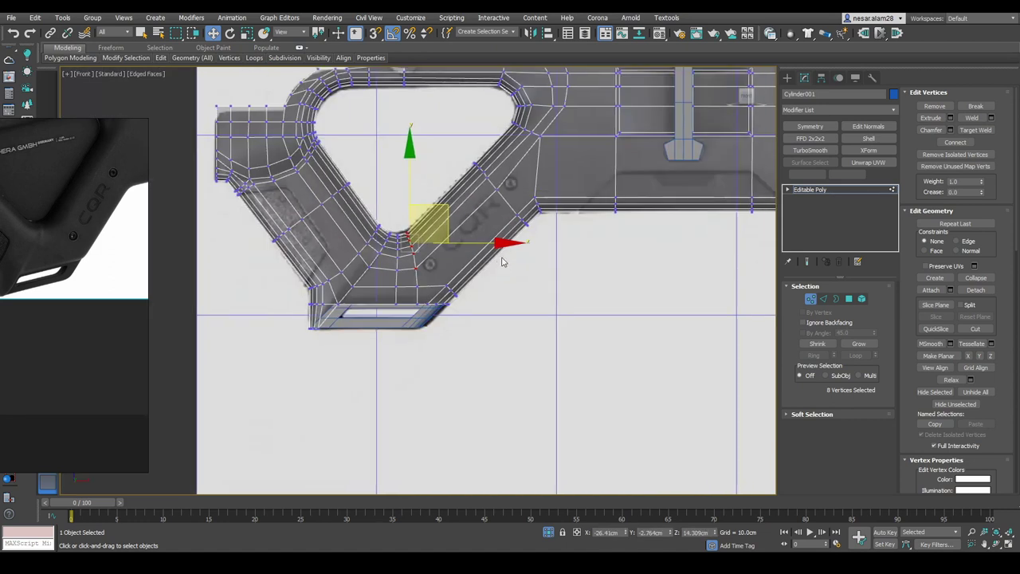
scroll(501, 257, up, 1)
QuickSlice new edges across the V-corner, then clear the selection
key(2)
click(936, 381)
click(437, 191)
scroll(478, 263, down, 2)
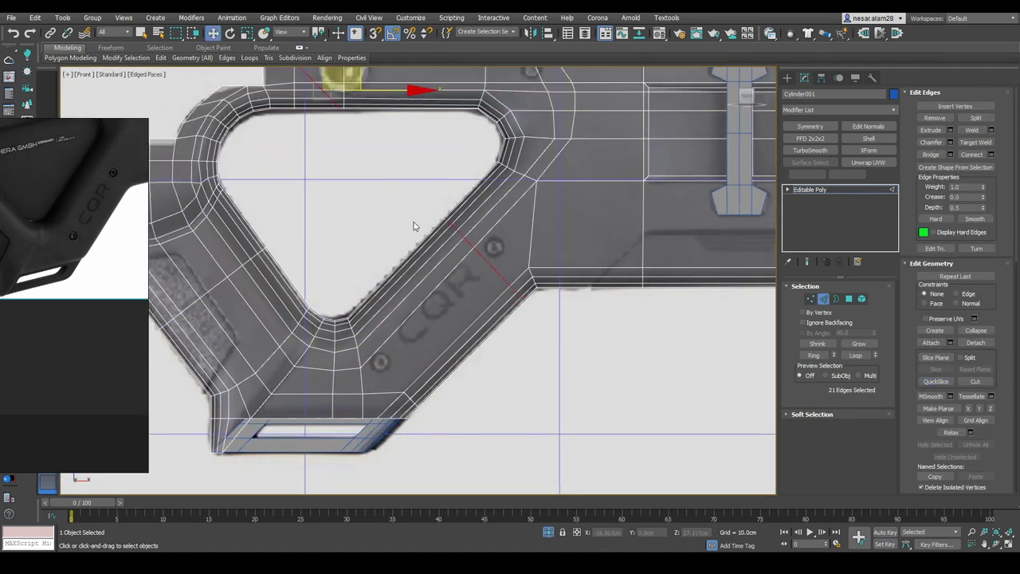
scroll(569, 375, down, 2)
key(6)
scroll(424, 146, up, 4)
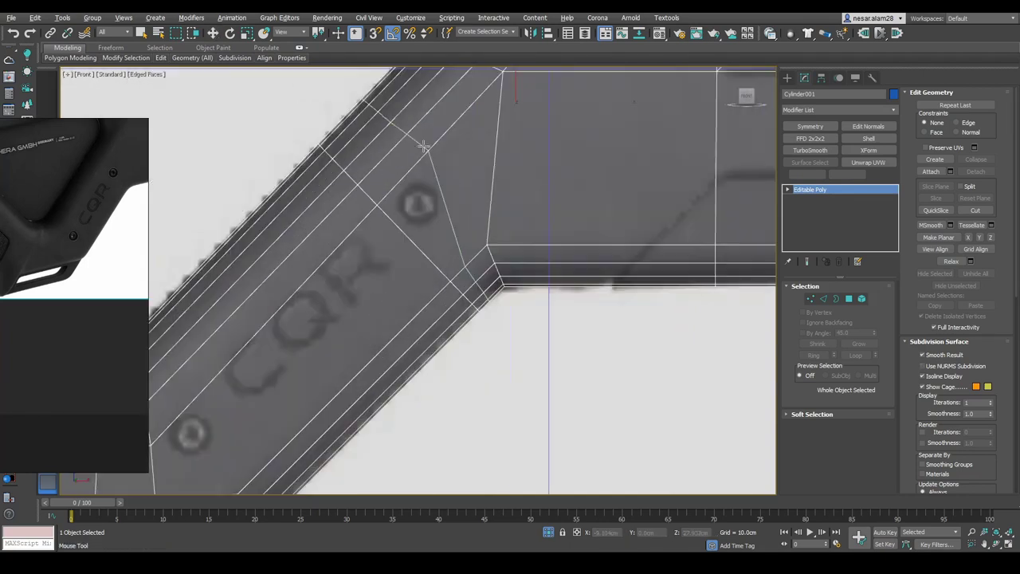
scroll(447, 205, down, 2)
click(532, 248)
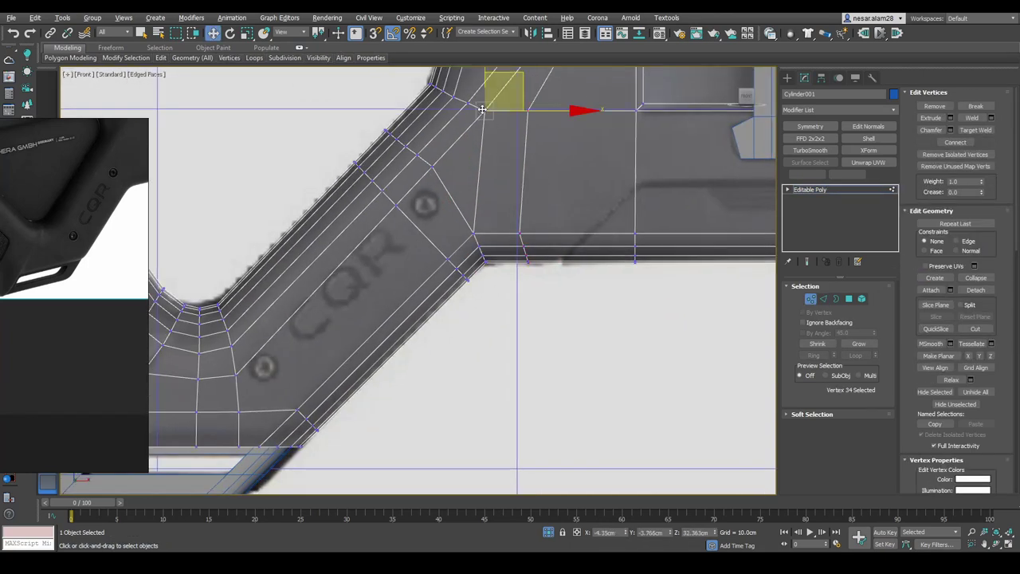
Move the selected edges to line up with the reference stock
key(6)
scroll(524, 132, down, 3)
middle_drag(479, 239, 446, 160)
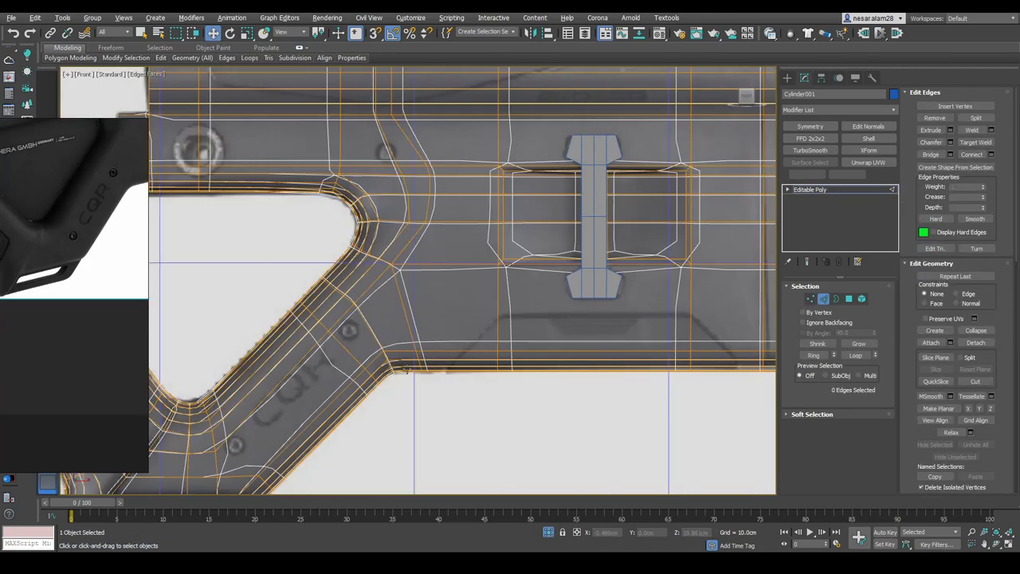
scroll(397, 281, up, 3)
middle_drag(438, 254, 475, 286)
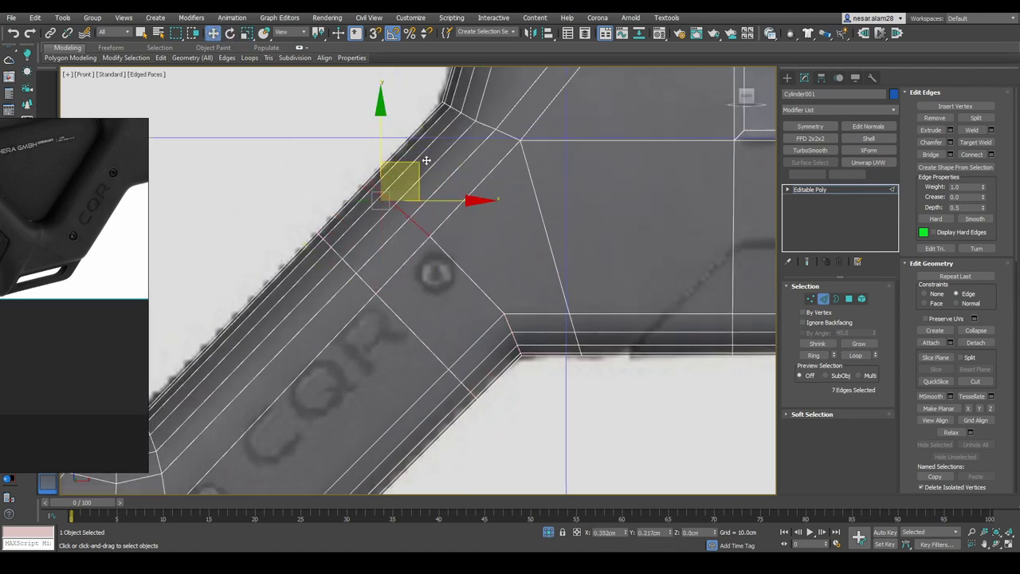
scroll(426, 161, down, 2)
scroll(395, 244, up, 3)
Select two corner vertices and start a second QuickSlice across the corner
ctrl+click(479, 376)
scroll(506, 303, down, 2)
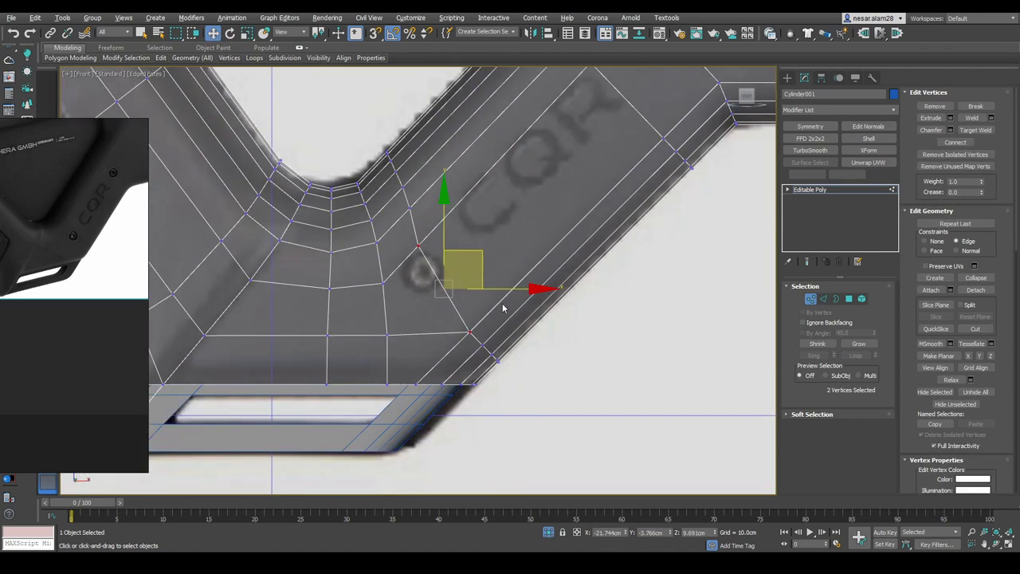
scroll(506, 303, up, 2)
key(ctrl+shift+q)
click(409, 150)
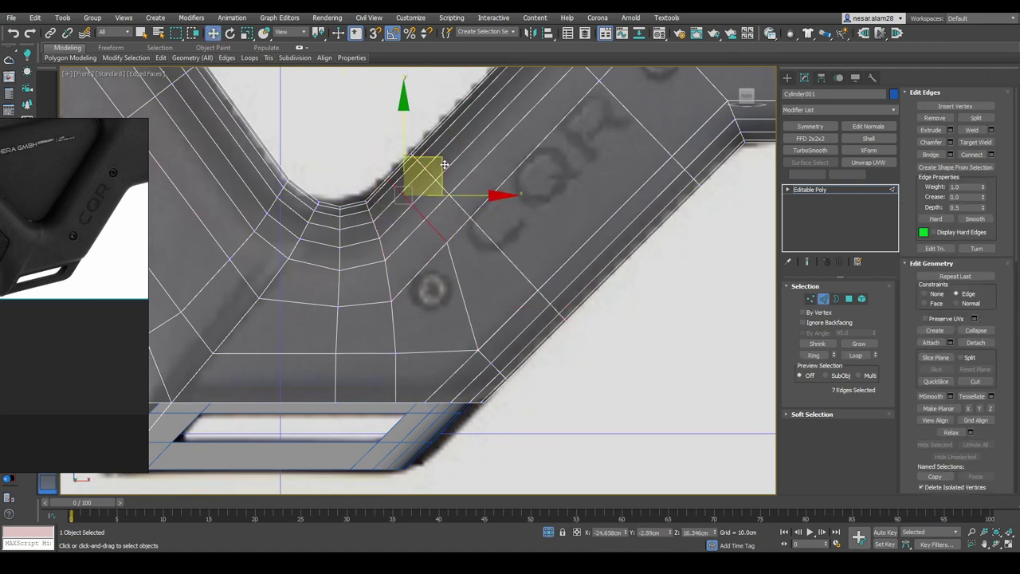
key(2)
scroll(444, 164, down, 3)
scroll(485, 234, up, 2)
Select the corner vertex on the angled strip in the front view
alt+middle_drag(529, 296, 415, 296)
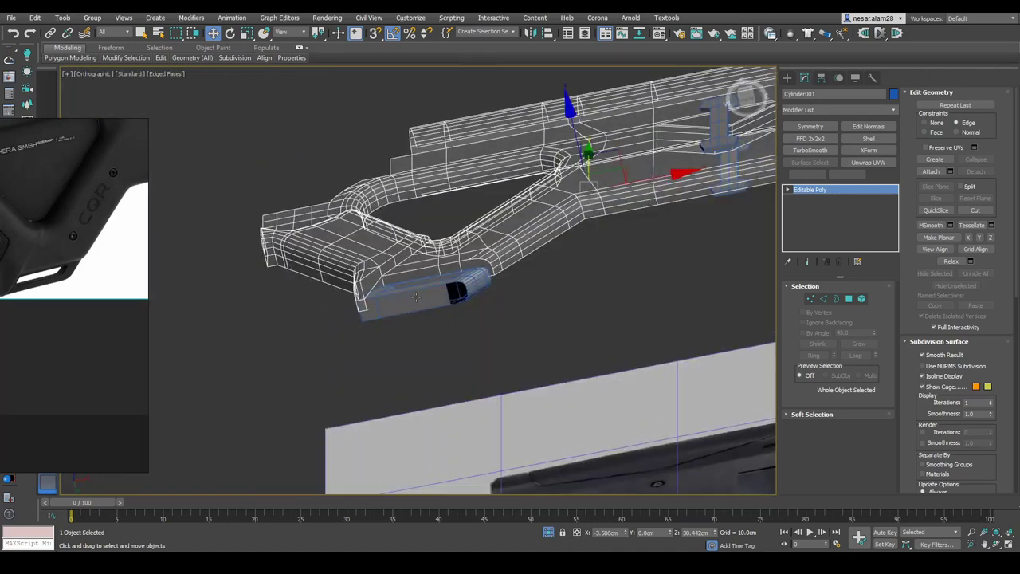
key(f)
scroll(446, 303, up, 3)
scroll(510, 309, up, 3)
key(1)
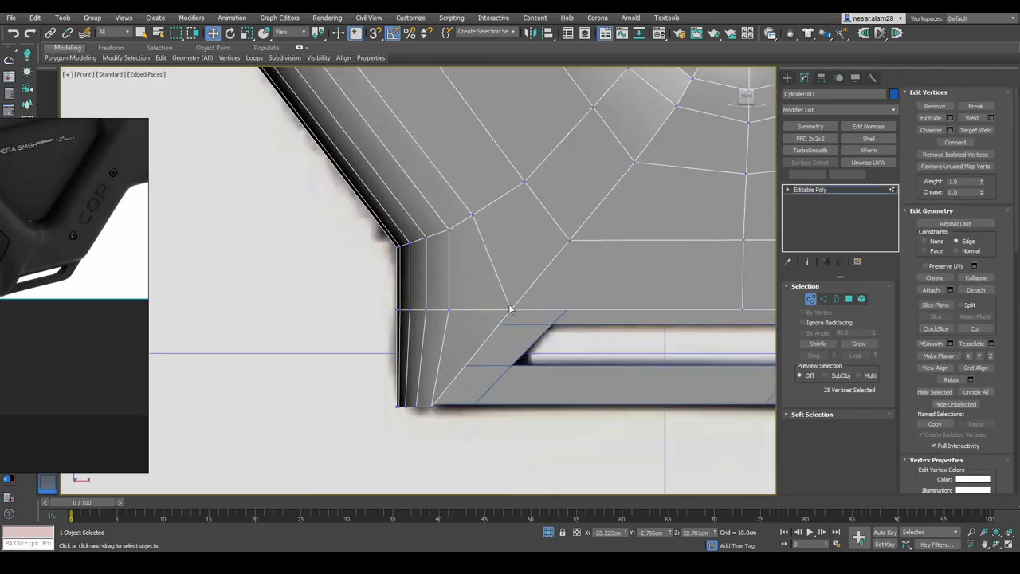
scroll(458, 298, up, 2)
scroll(455, 311, down, 2)
click(453, 311)
mouse_move(455, 312)
alt+middle_down()
mouse_move(500, 290)
mouse_move(540, 410)
mouse_move(471, 454)
mouse_move(417, 343)
mouse_move(444, 280)
mouse_move(430, 319)
mouse_move(438, 339)
alt+middle_up()
Select the edge loop along the angled strip and check it in wireframe
double_click(475, 487)
scroll(444, 280, down, 3)
key(1)
key(F3)
scroll(437, 339, up, 5)
key(F3)
scroll(438, 340, down, 3)
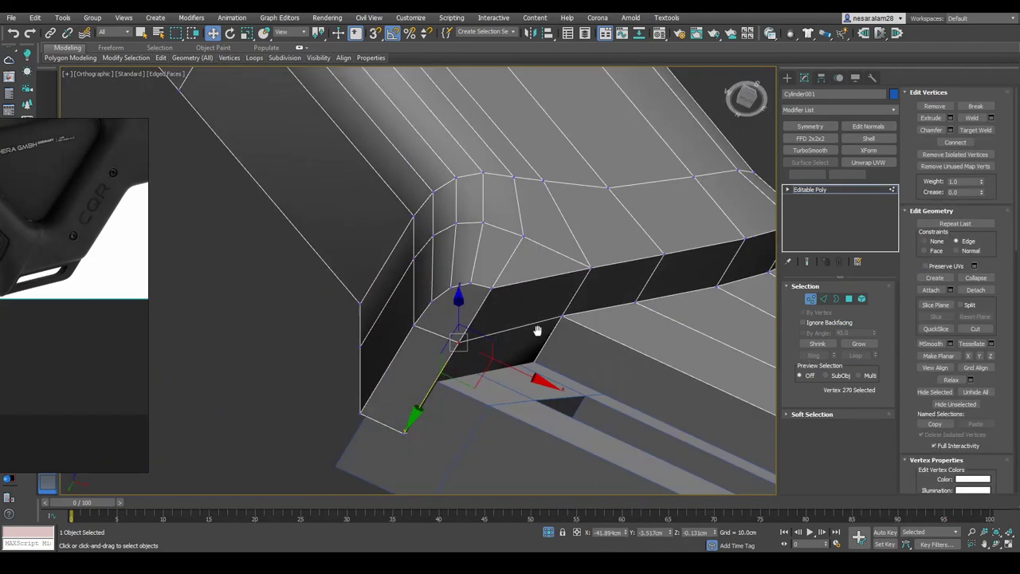
Select the edge loop running along the strip's corner
mouse_move(540, 330)
alt+middle_down()
mouse_move(502, 323)
mouse_move(599, 250)
mouse_move(561, 214)
mouse_move(502, 263)
mouse_move(433, 256)
mouse_move(439, 204)
alt+middle_up()
key(2)
key(f)
scroll(466, 287, up, 3)
double_click(466, 284)
scroll(440, 205, up, 3)
With vertex snapping on, cut a new edge across the angled strip
key(alt+c)
key(s)
scroll(387, 198, up, 3)
click(354, 236)
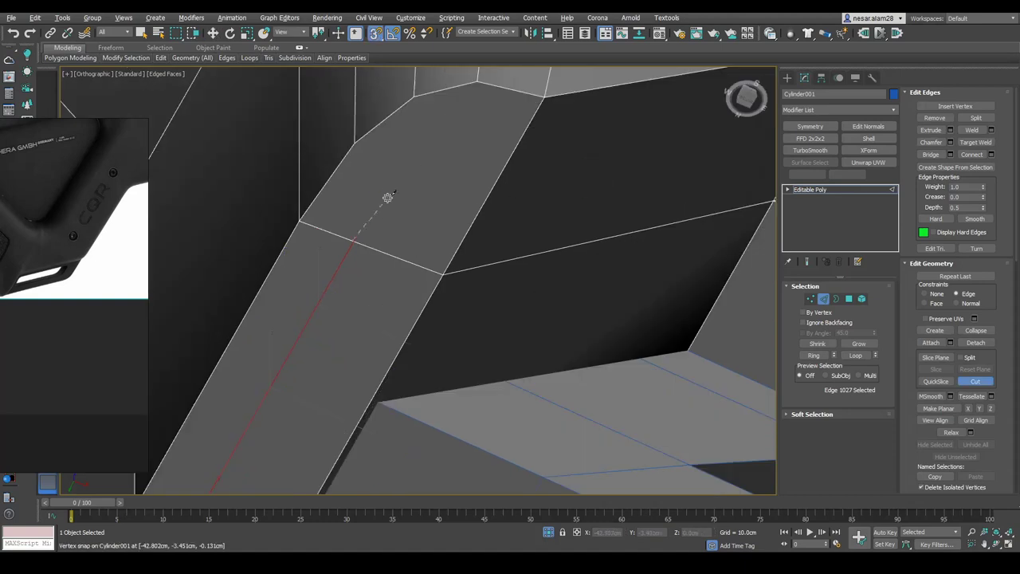
click(506, 165)
key(s)
alt+middle_drag(507, 165, 484, 126)
Select and reposition the vertex at the new cut's end
key(1)
key(w)
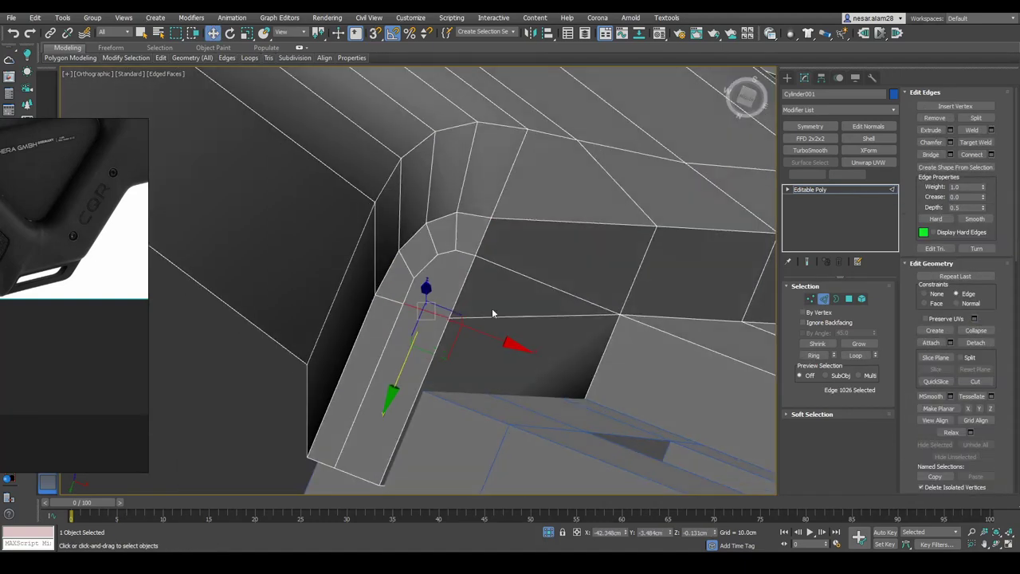
mouse_move(419, 299)
alt+middle_down()
mouse_move(519, 216)
mouse_move(582, 265)
mouse_move(478, 267)
mouse_move(510, 177)
mouse_move(558, 194)
mouse_move(540, 264)
mouse_move(474, 287)
mouse_move(452, 252)
alt+middle_up()
click(519, 216)
scroll(582, 266, down, 3)
key(w)
scroll(510, 177, up, 3)
Select the edge loop along the angled strip and inspect it
key(2)
double_click(452, 252)
scroll(535, 250, up, 2)
alt+middle_drag(535, 250, 694, 178)
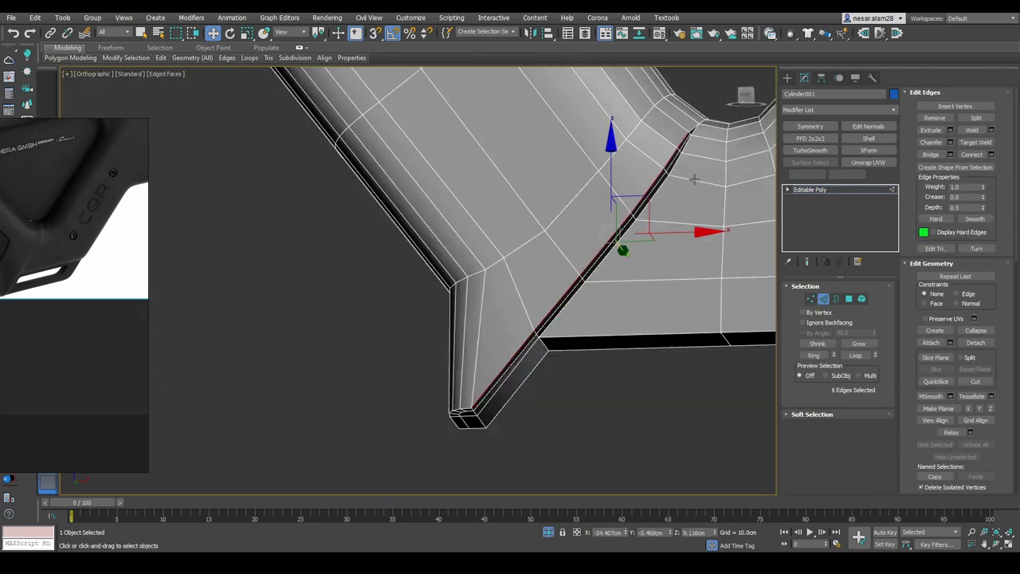
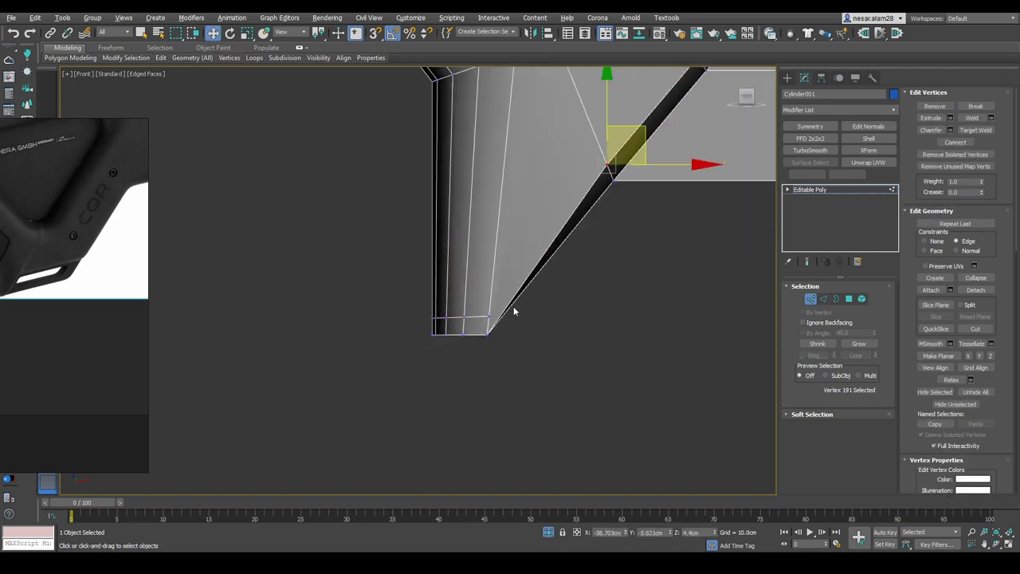
Select a groove edge and the vertex at the groove's end near the stock's lower corner
mouse_move(475, 372)
alt+middle_down()
mouse_move(483, 422)
mouse_move(617, 307)
mouse_move(574, 335)
mouse_move(542, 338)
alt+middle_up()
key(2)
click(483, 422)
key(1)
scroll(578, 308, down, 5)
scroll(550, 335, up, 6)
click(482, 334)
scroll(510, 335, down, 4)
key(F3)
key(F3)
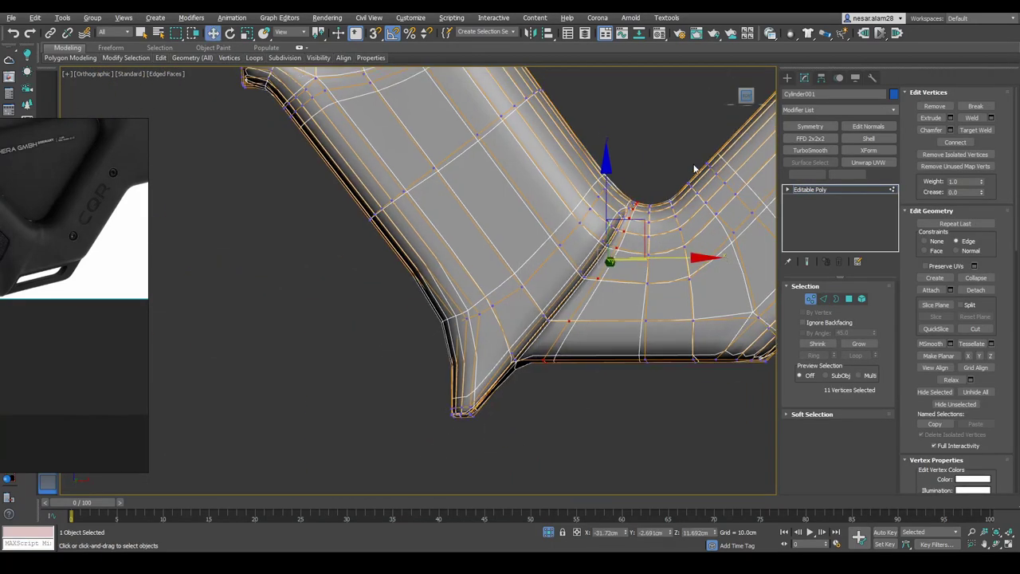
Check the groove from the front, then return to object level to view NURMS smoothing
alt+middle_drag(694, 169, 594, 276)
scroll(620, 149, up, 5)
alt+middle_drag(659, 191, 680, 196)
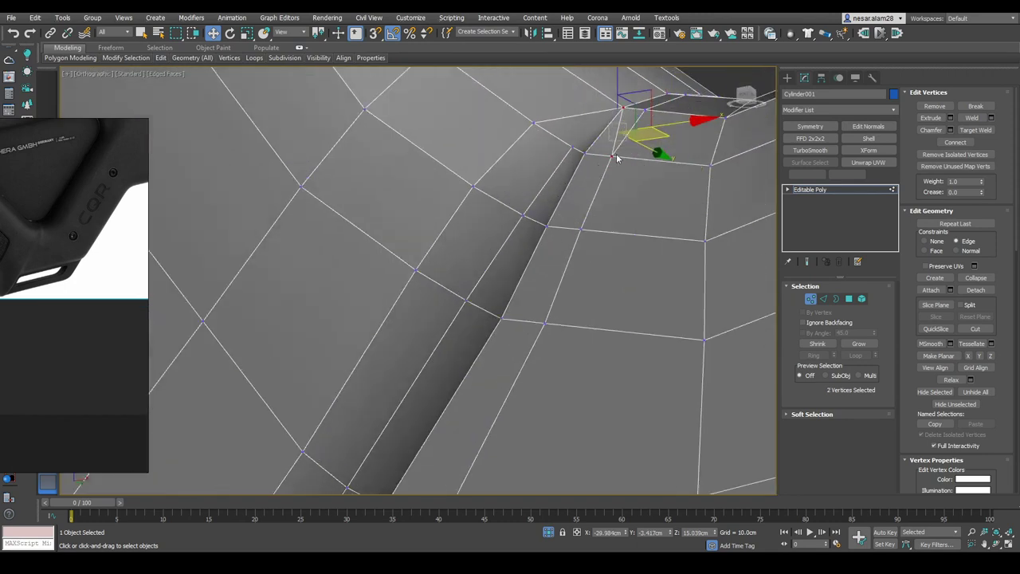
key(2)
key(f)
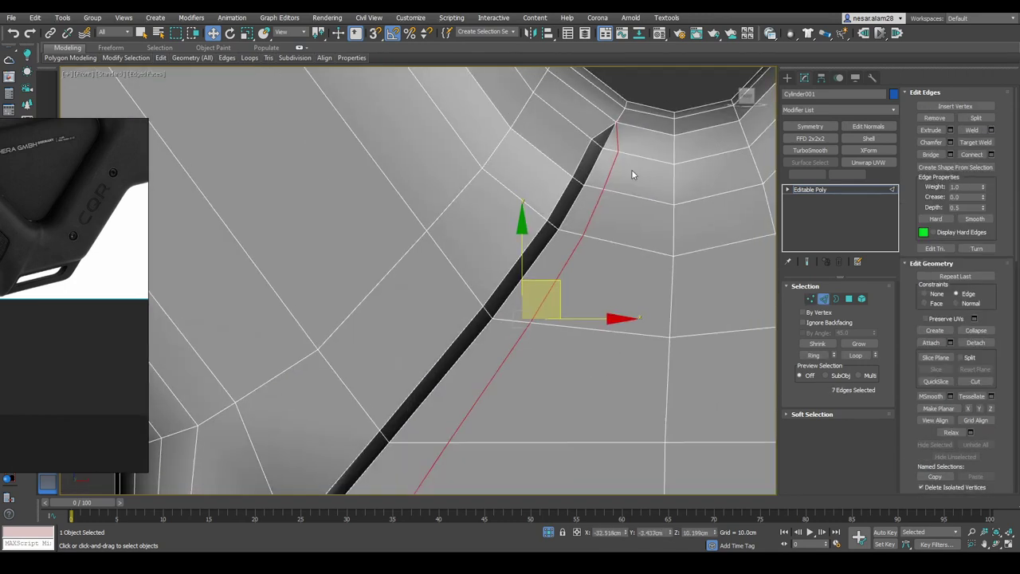
scroll(582, 234, up, 2)
scroll(572, 242, down, 3)
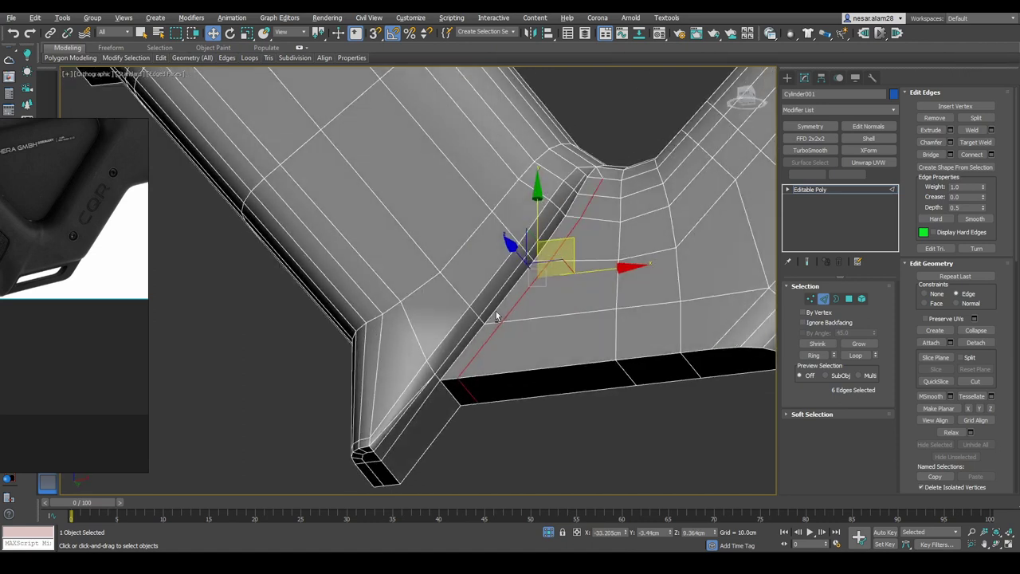
scroll(330, 387, up, 4)
key(1)
key(6)
scroll(519, 251, down, 4)
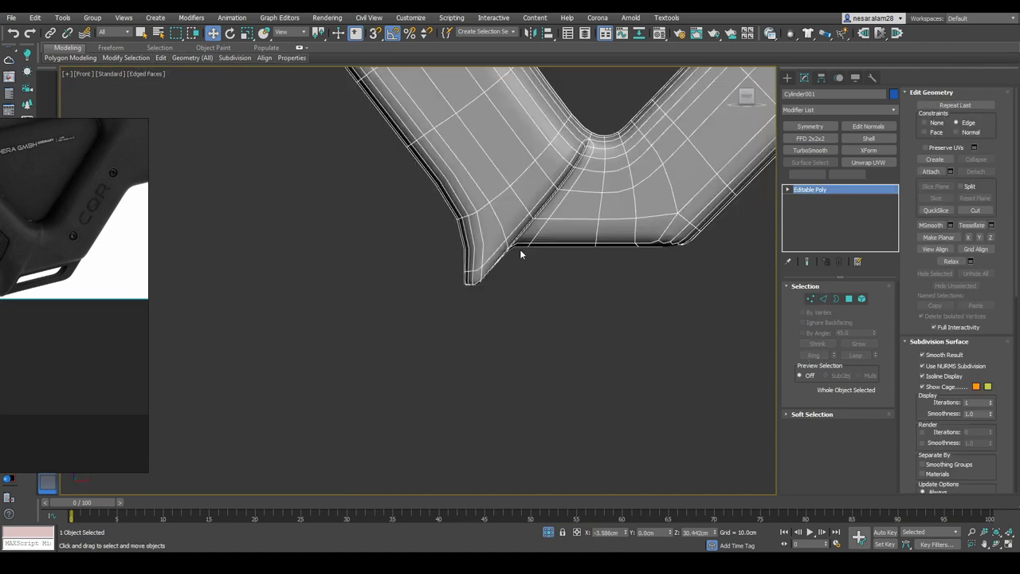
Select an edge at the grip tip in Edge mode
alt+middle_drag(497, 287, 500, 290)
key(2)
scroll(500, 290, up, 4)
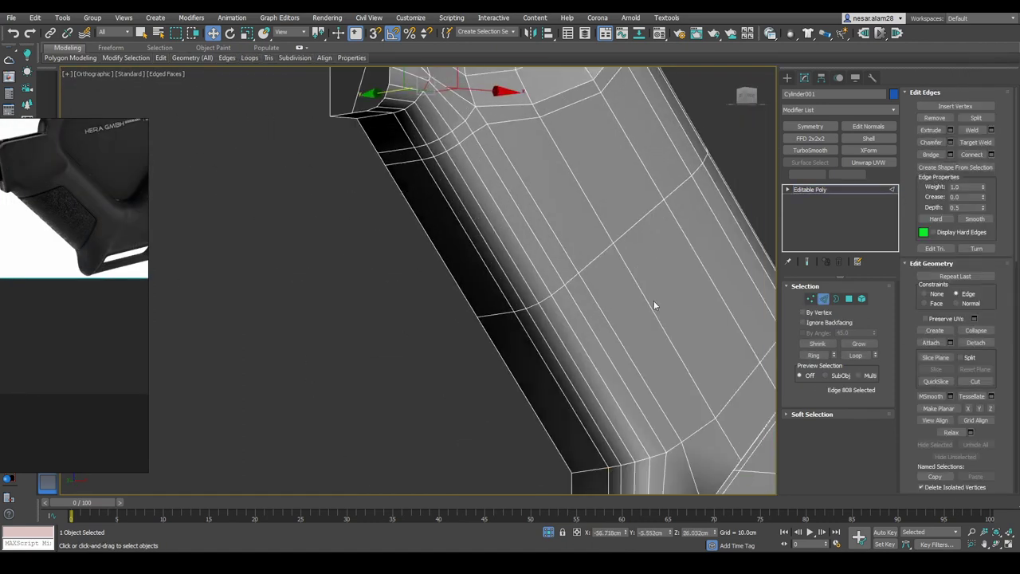
scroll(654, 300, down, 2)
alt+middle_drag(597, 293, 650, 372)
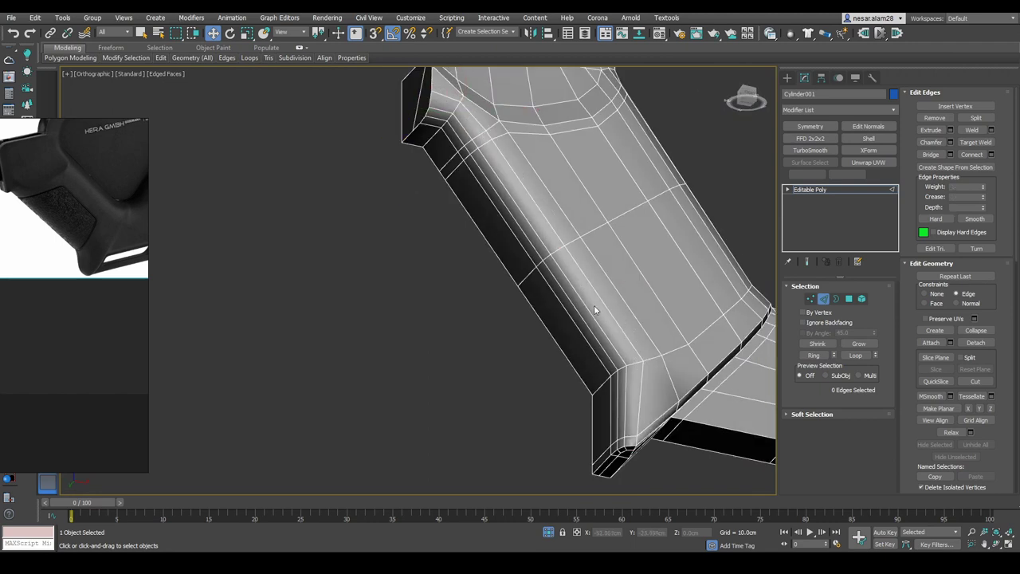
scroll(594, 309, up, 3)
mouse_move(594, 310)
alt+middle_down()
mouse_move(528, 290)
mouse_move(583, 269)
mouse_move(558, 263)
alt+middle_up()
scroll(528, 290, down, 3)
scroll(370, 215, up, 3)
key(2)
click(547, 292)
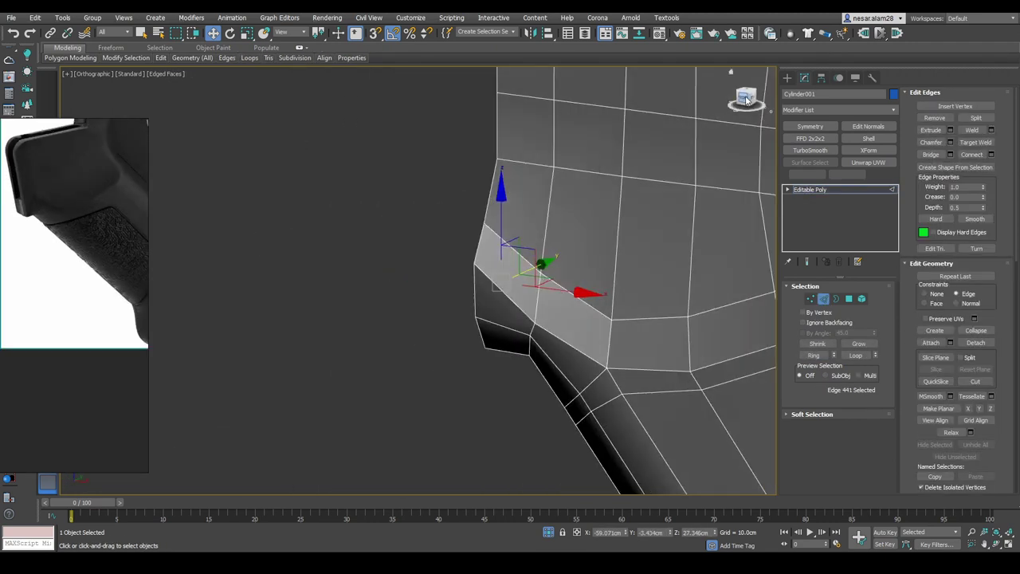
Extend the edge selection along the grip tip's outline against the front-view reference
key(f)
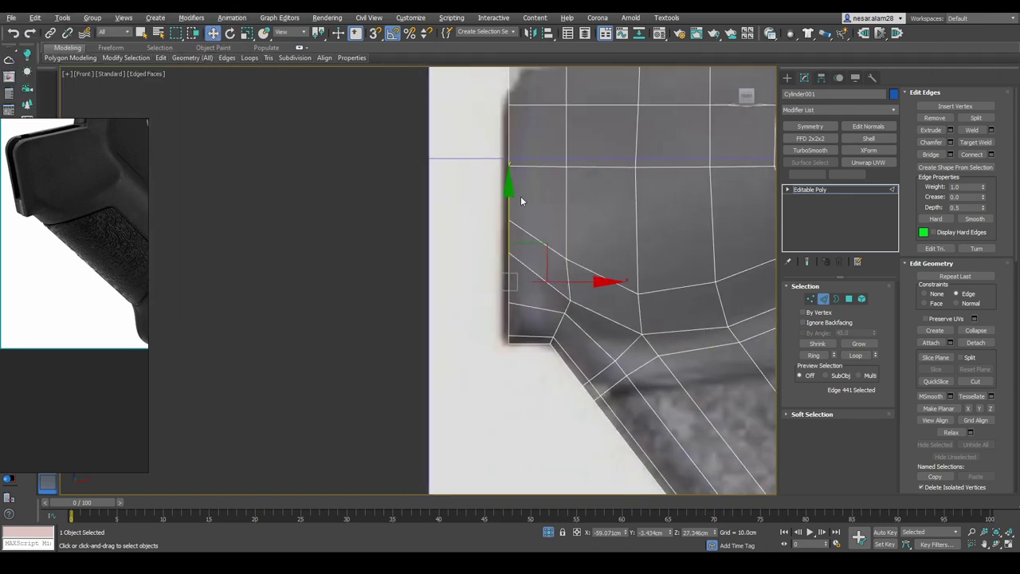
scroll(506, 135, down, 3)
scroll(506, 136, down, 2)
mouse_move(506, 136)
alt+middle_down()
mouse_move(432, 253)
mouse_move(382, 287)
alt+middle_up()
scroll(431, 253, up, 4)
ctrl+click(431, 253)
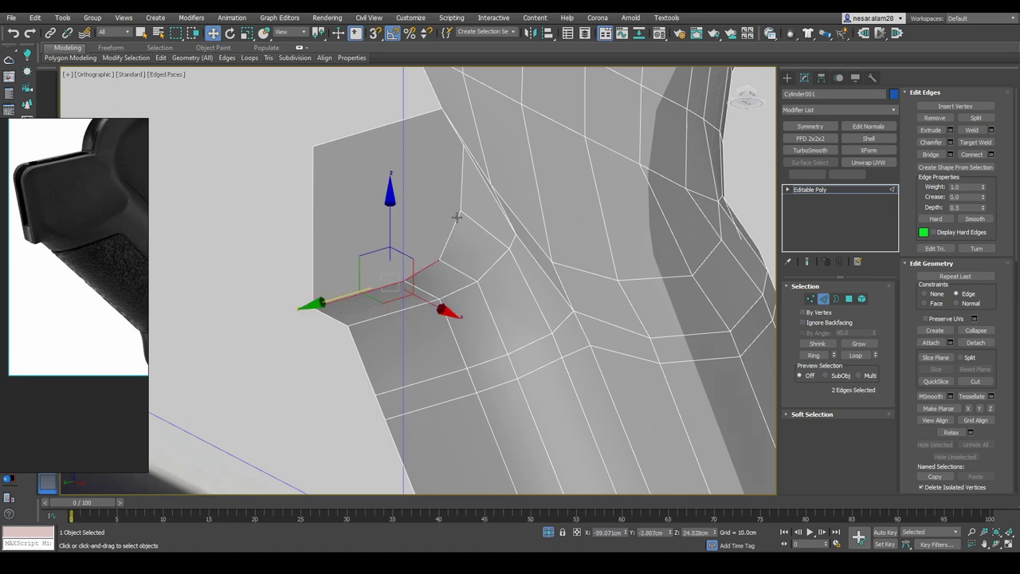
mouse_move(456, 217)
alt+middle_down()
mouse_move(463, 228)
mouse_move(449, 239)
alt+middle_up()
scroll(448, 239, down, 2)
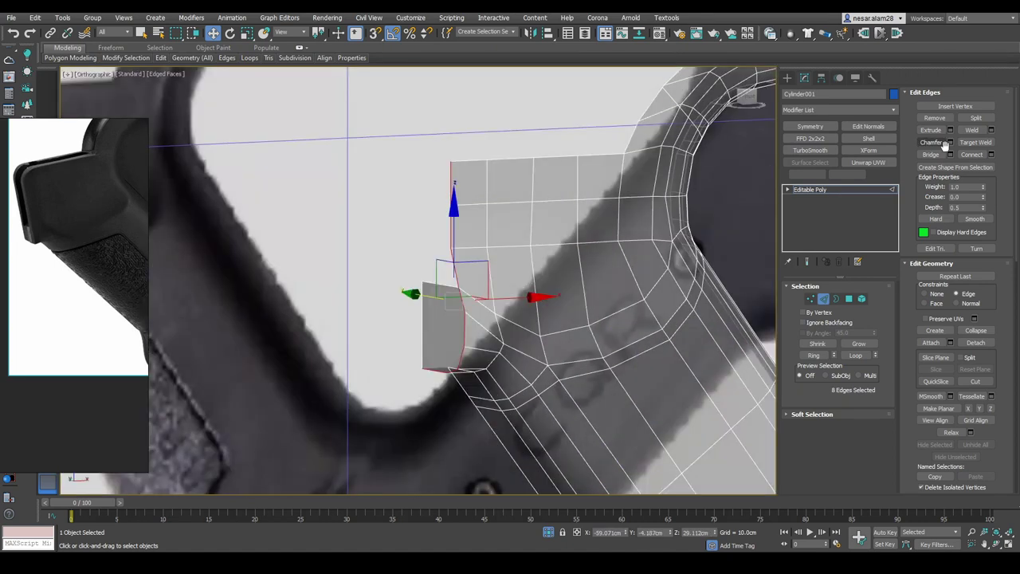
Chamfer the selected grip-tip edges using the settings caddy
click(945, 144)
key(f)
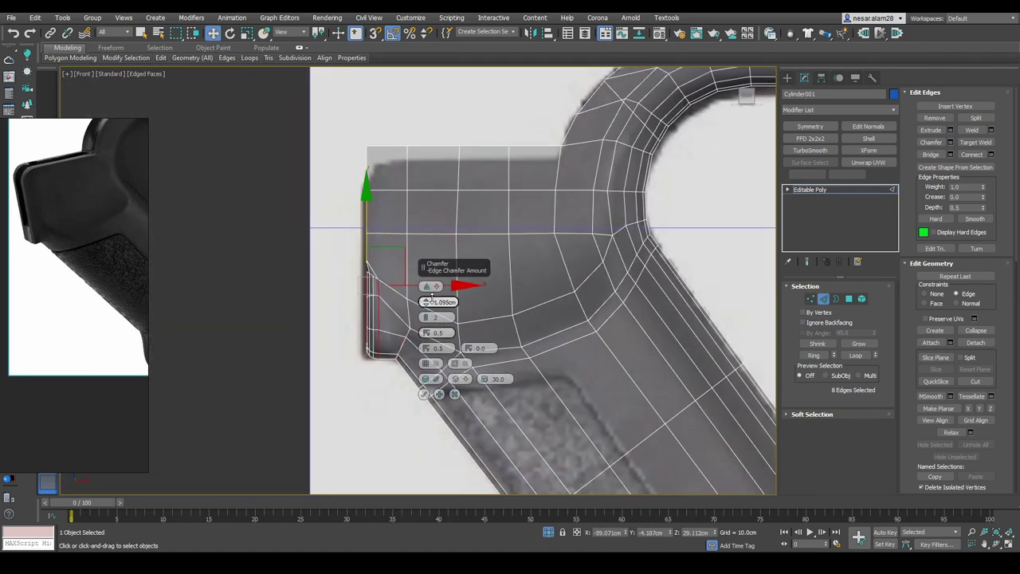
key(1)
scroll(386, 223, up, 2)
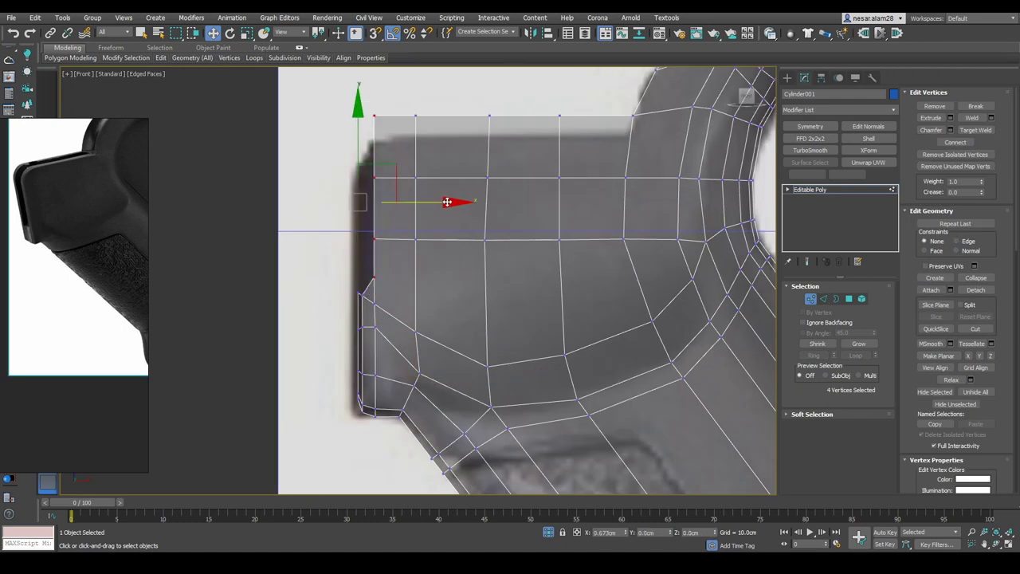
Target Weld a vertex onto the grip tip's corner vertex
mouse_move(359, 301)
alt+middle_down()
mouse_move(382, 263)
mouse_move(413, 285)
mouse_move(388, 337)
alt+middle_up()
key(2)
key(1)
click(412, 285)
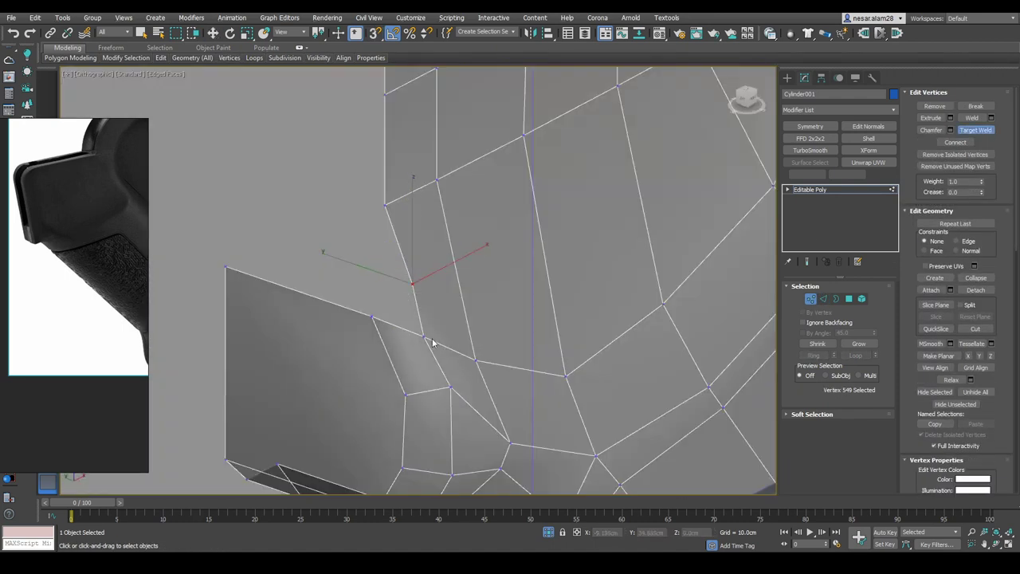
key(f)
middle_drag(449, 358, 415, 239)
scroll(392, 159, up, 3)
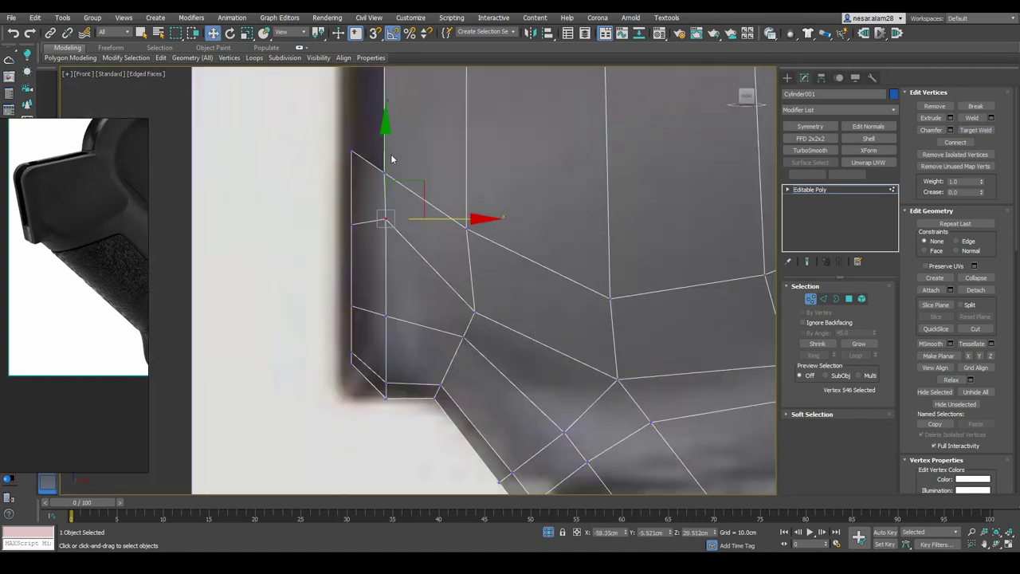
drag(374, 194, 317, 263)
scroll(456, 280, down, 2)
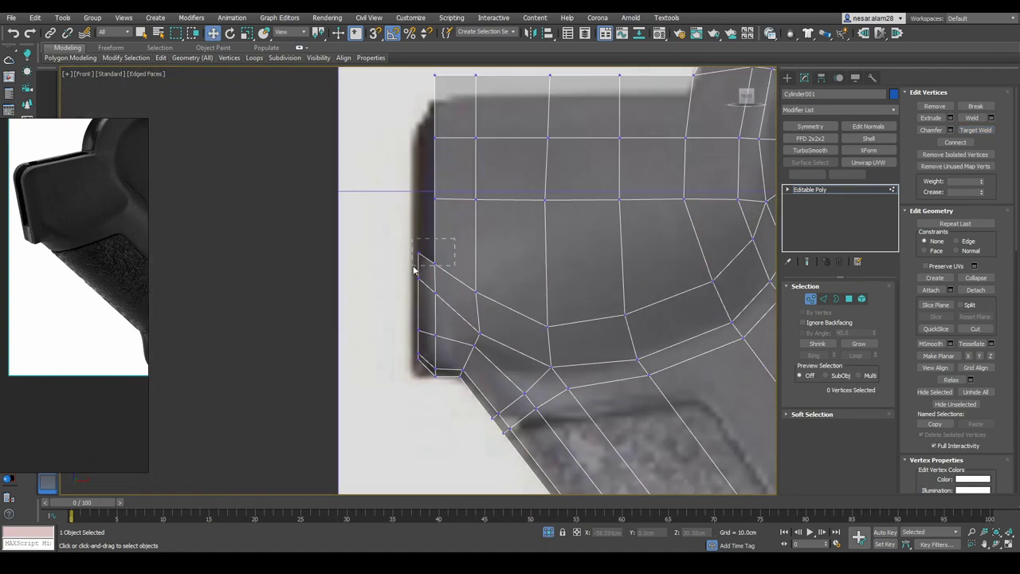
Move the grip-tip edges into place, then clear the edge selection
alt+middle_drag(470, 327, 453, 280)
key(2)
key(w)
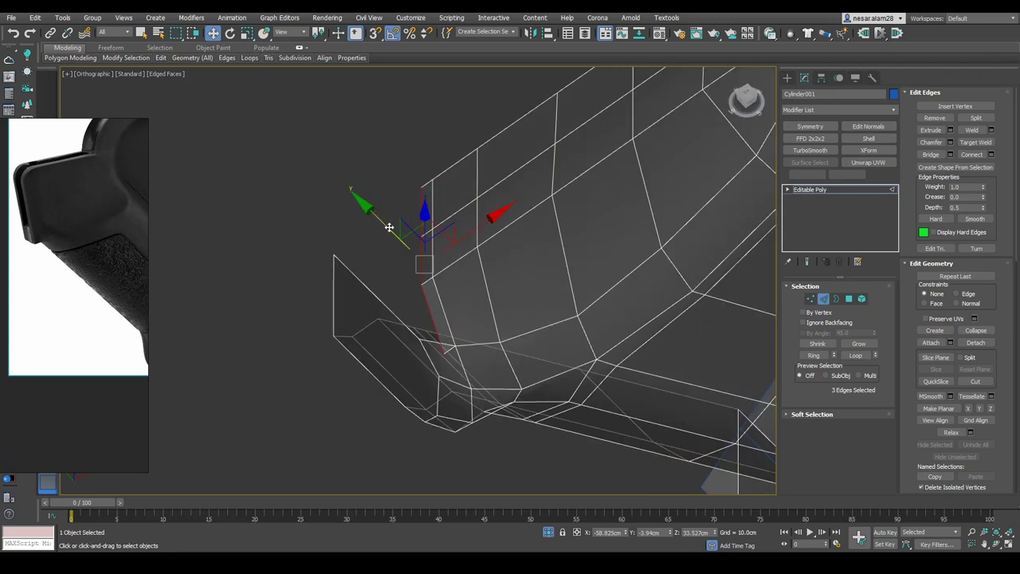
alt+middle_drag(418, 340, 358, 255)
click(357, 255)
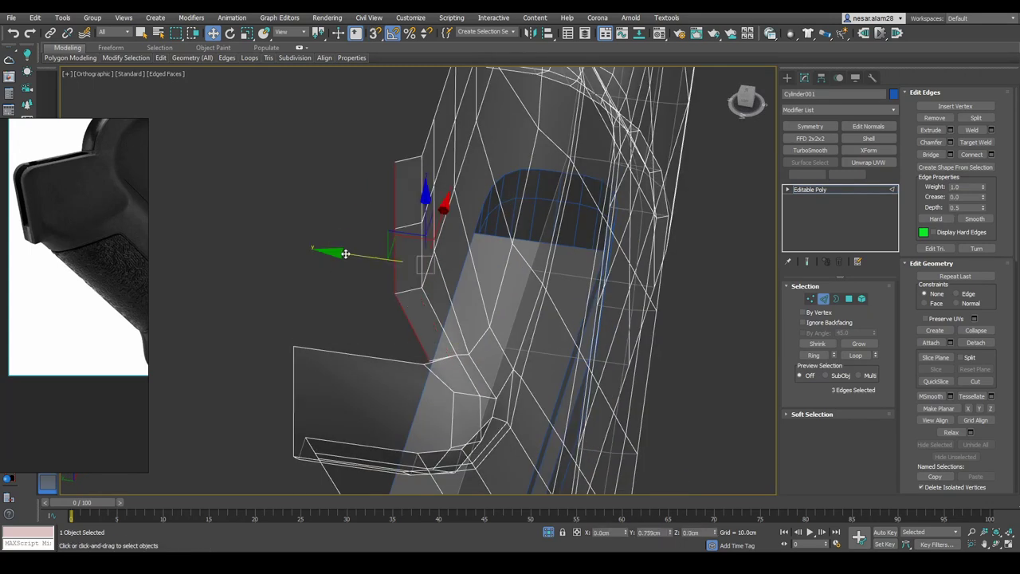
scroll(359, 239, up, 2)
scroll(383, 232, up, 1)
scroll(374, 231, up, 2)
scroll(471, 416, up, 1)
key(1)
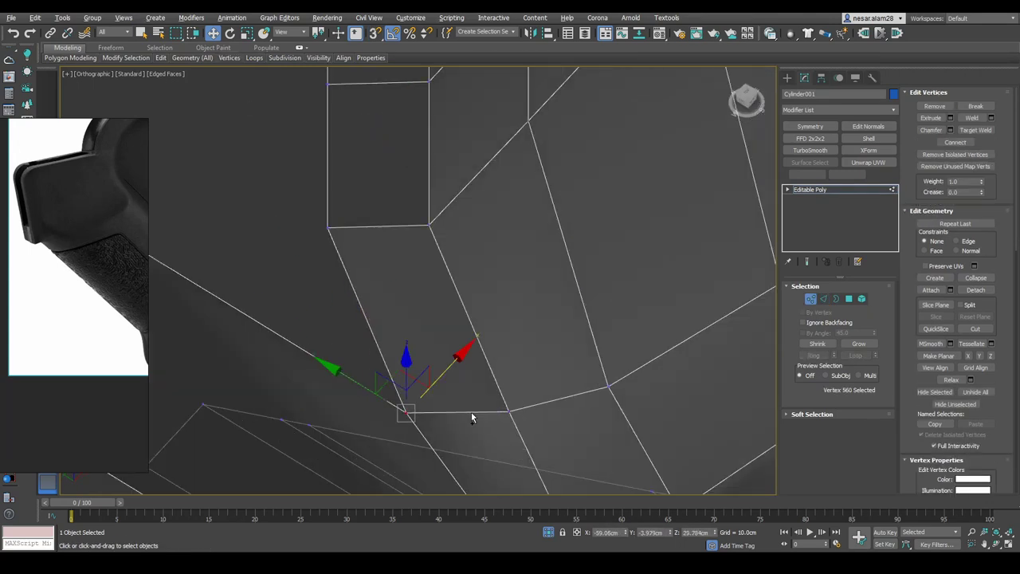
scroll(471, 416, down, 3)
Select edges along the upper inner corner's outline to follow the reference
mouse_move(471, 416)
alt+middle_down()
mouse_move(558, 319)
mouse_move(670, 223)
mouse_move(490, 257)
alt+middle_up()
scroll(681, 212, up, 2)
scroll(490, 257, up, 2)
scroll(490, 258, up, 2)
click(489, 257)
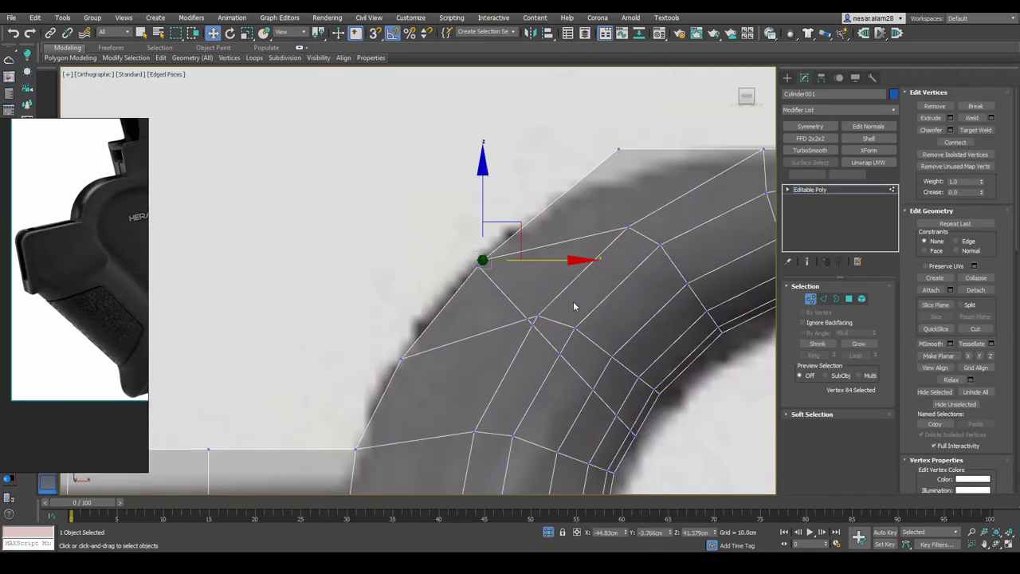
scroll(573, 306, down, 2)
key(2)
ctrl+click(449, 252)
scroll(536, 239, up, 2)
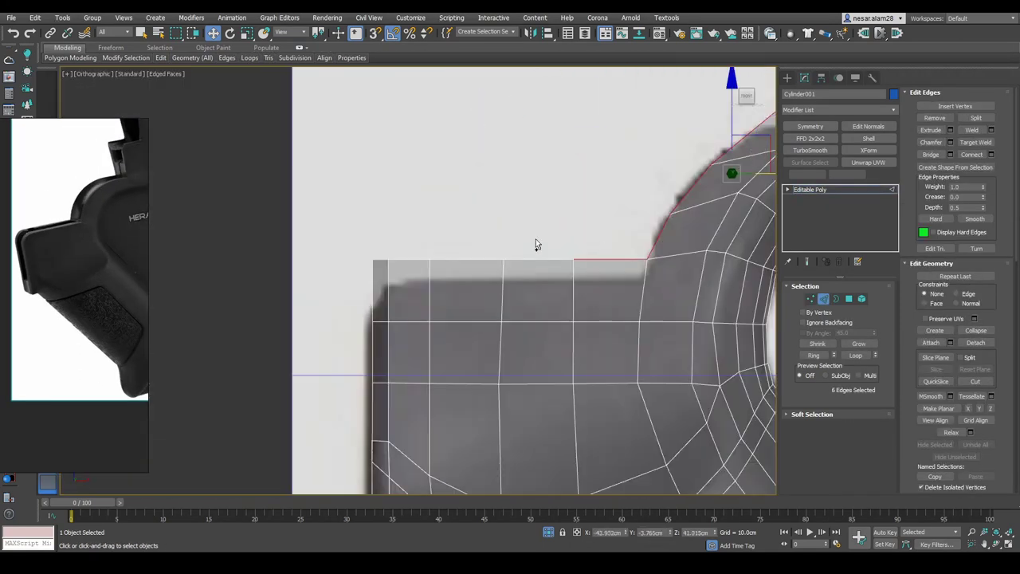
mouse_move(536, 239)
alt+middle_down()
mouse_move(507, 275)
mouse_move(497, 253)
mouse_move(484, 276)
mouse_move(586, 91)
alt+middle_up()
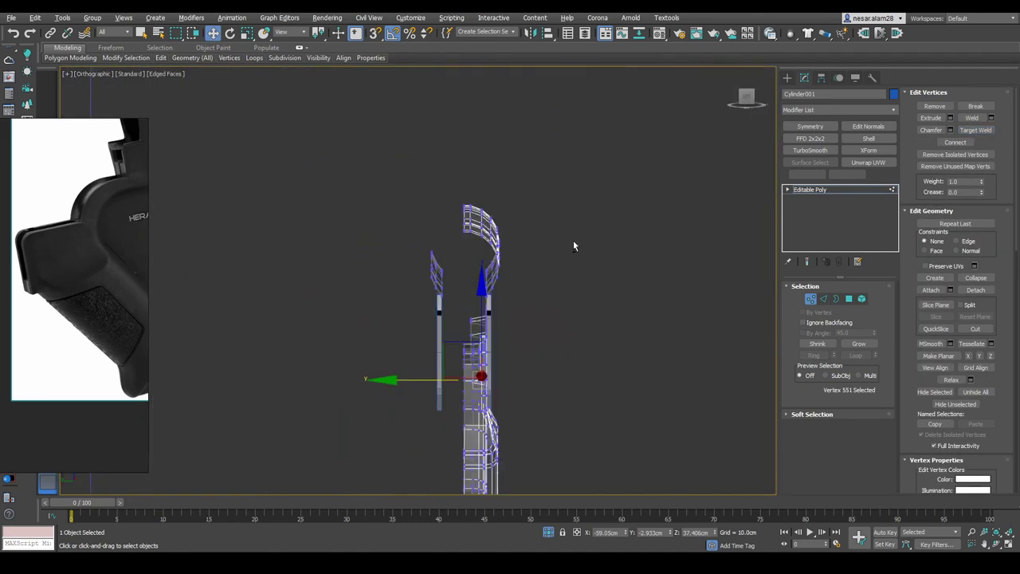
Return to the front view of the stock with shaded faces and edges, zoomed in
mouse_move(573, 240)
alt+middle_down()
mouse_move(652, 266)
mouse_move(746, 100)
alt+middle_up()
click(745, 99)
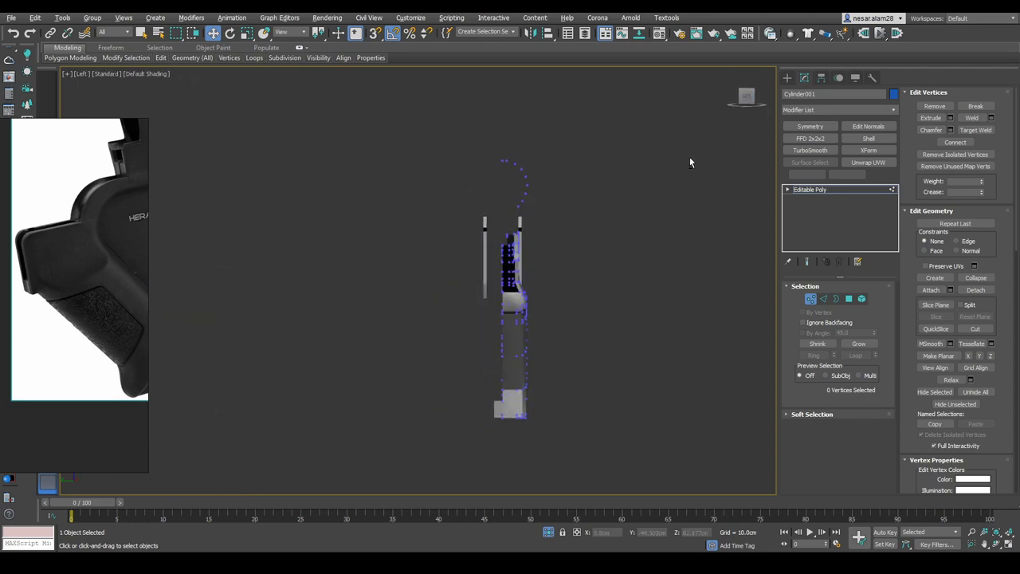
key(F3)
scroll(298, 242, up, 3)
scroll(297, 242, up, 2)
scroll(297, 242, up, 3)
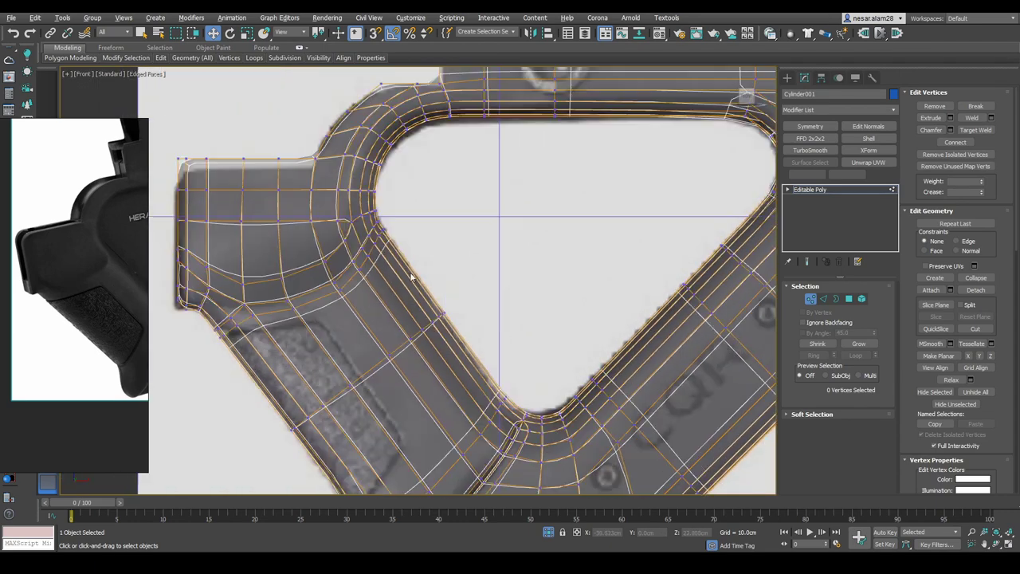
scroll(335, 205, up, 3)
key(1)
Frame the selected vertex in the front view and re-enter Vertex mode
mouse_move(479, 178)
alt+middle_down()
mouse_move(550, 191)
mouse_move(612, 174)
mouse_move(555, 257)
alt+middle_up()
key(1)
key(z)
key(f)
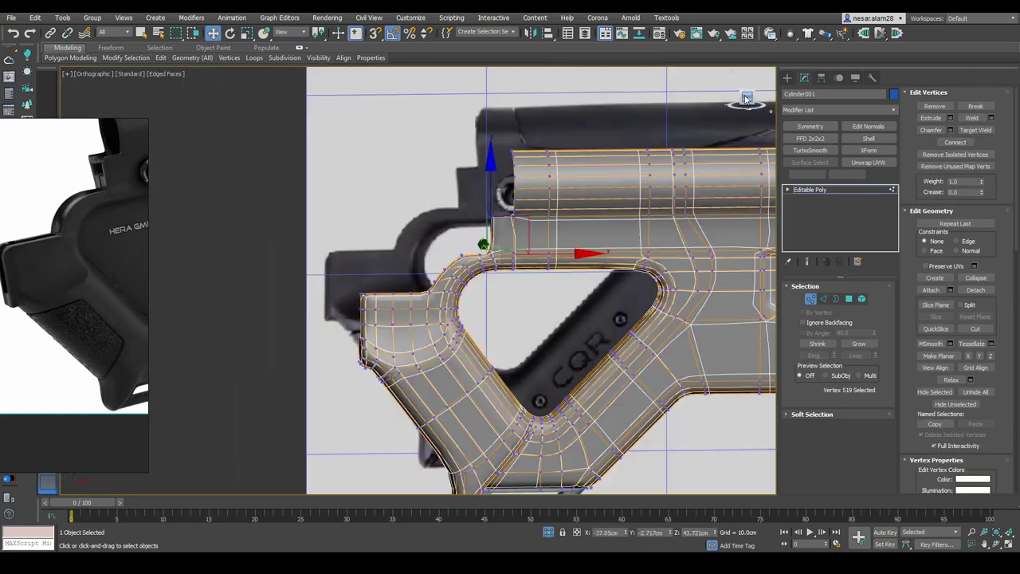
scroll(465, 221, up, 5)
scroll(448, 215, up, 2)
key(F3)
key(1)
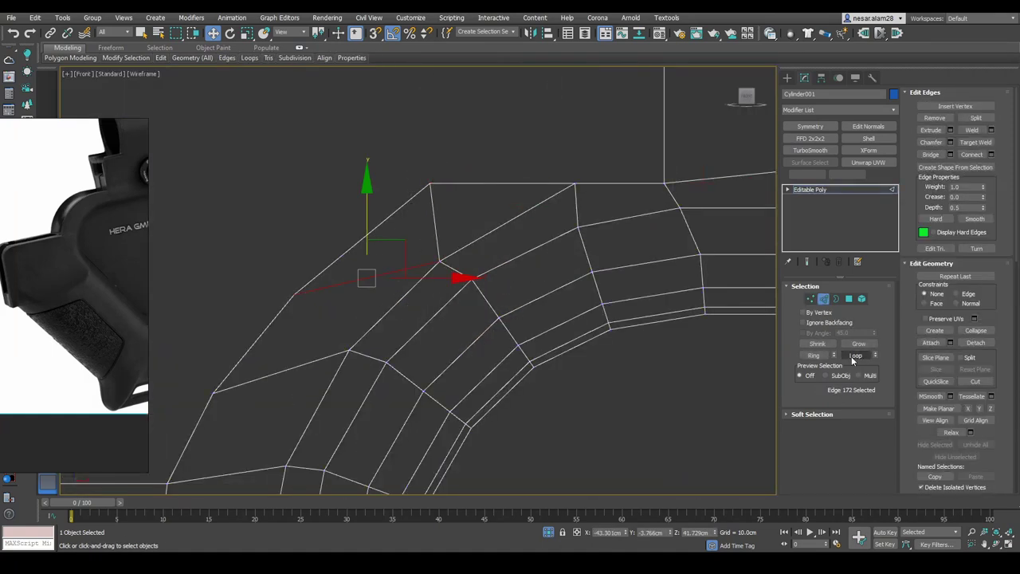
key(F3)
key(1)
Select the vertices at the grip curve's corners where it meets the top bar
drag(407, 195, 446, 160)
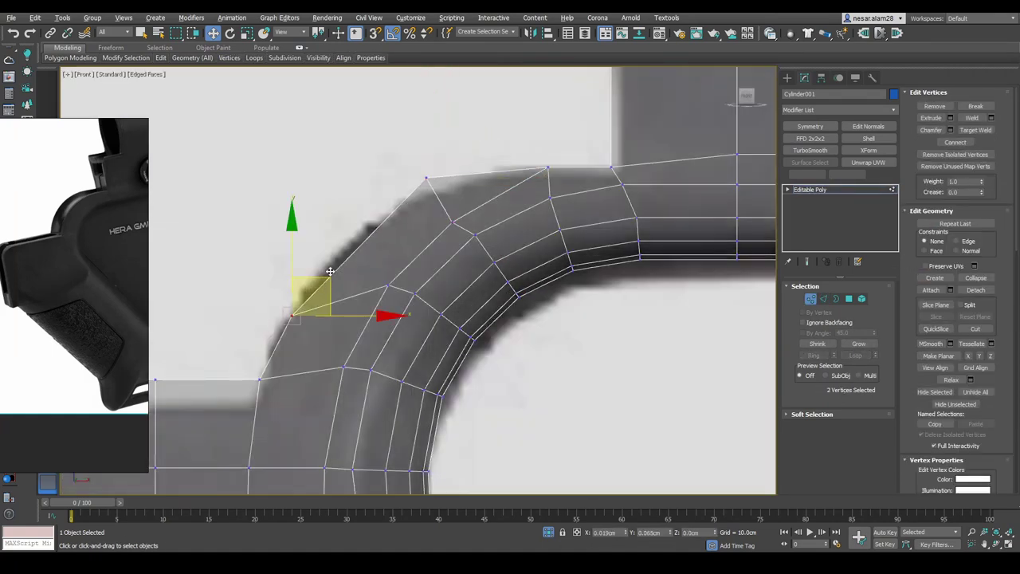
ctrl+drag(472, 214, 446, 184)
middle_drag(447, 183, 319, 200)
scroll(478, 239, down, 3)
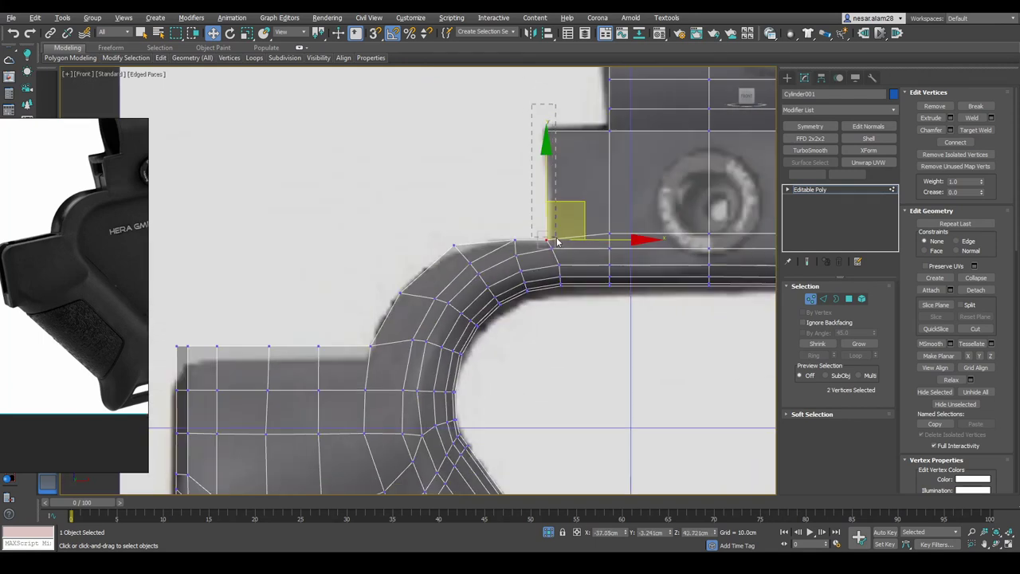
scroll(622, 126, up, 3)
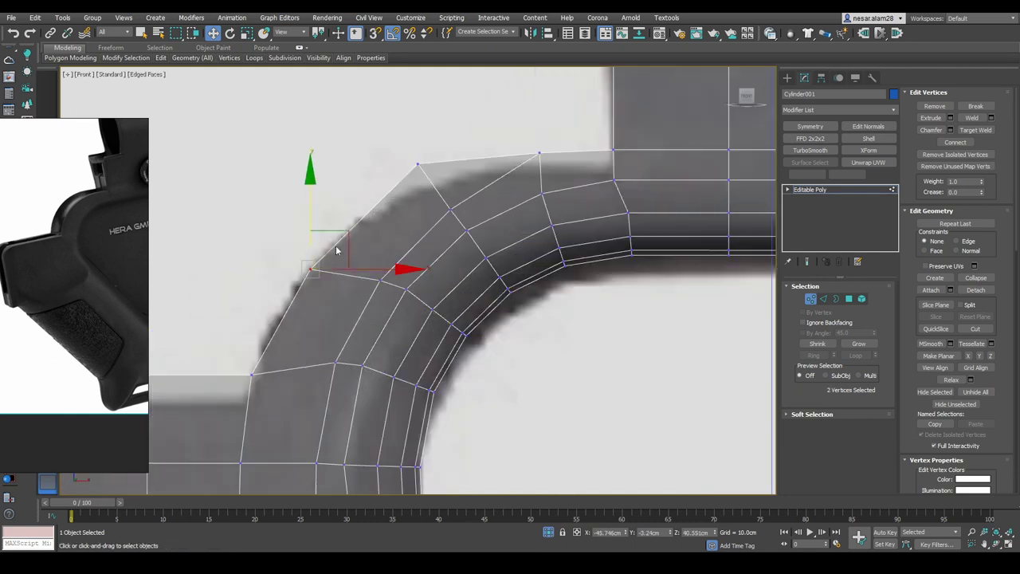
scroll(505, 200, down, 3)
Preview the smoothed opening corner, toggling the wire overlay on and off
key(1)
key(F4)
scroll(524, 214, up, 2)
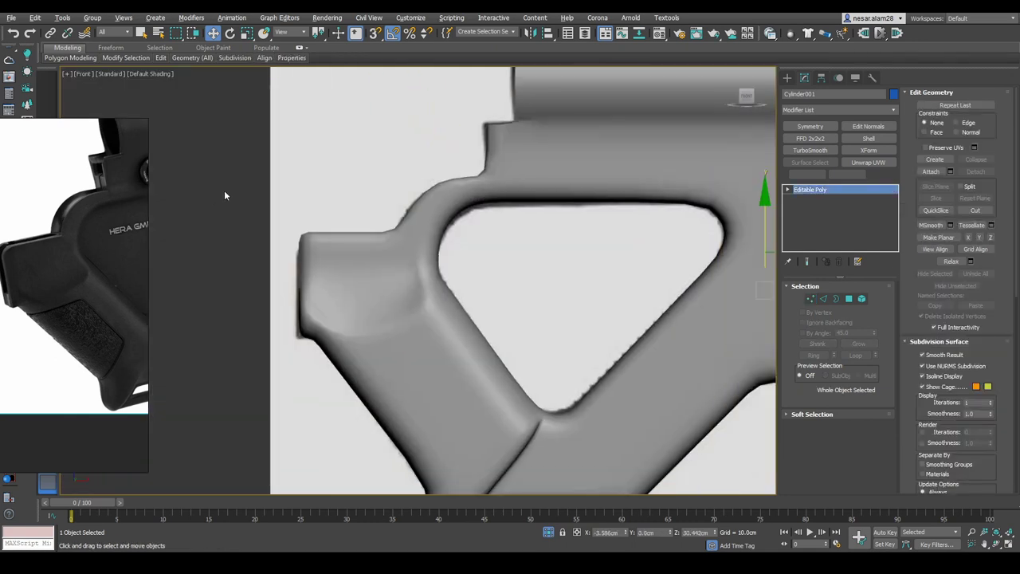
scroll(368, 217, up, 2)
key(1)
key(F4)
scroll(399, 199, up, 2)
scroll(455, 178, down, 2)
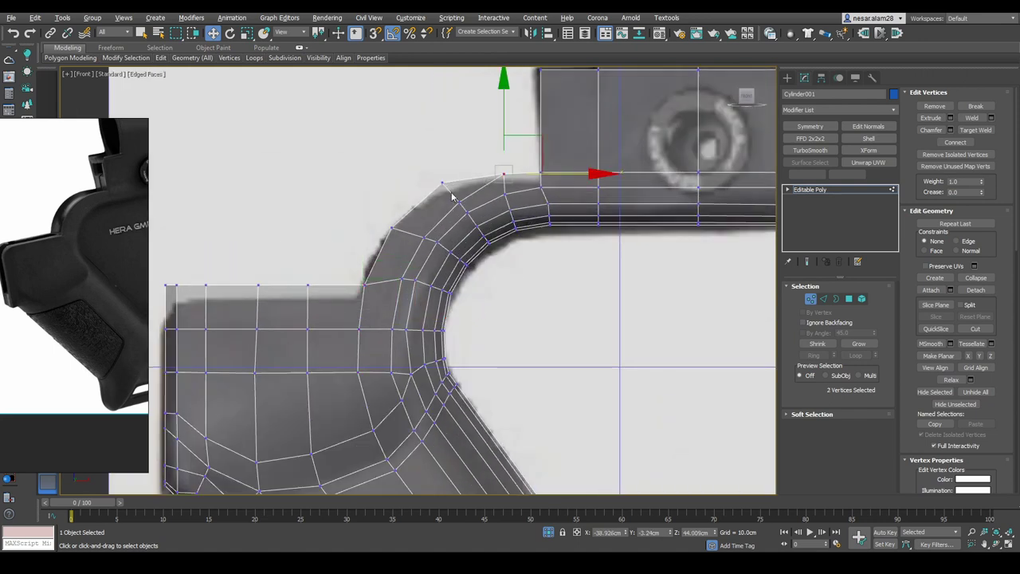
key(F4)
scroll(559, 271, down, 3)
scroll(364, 231, up, 3)
key(F4)
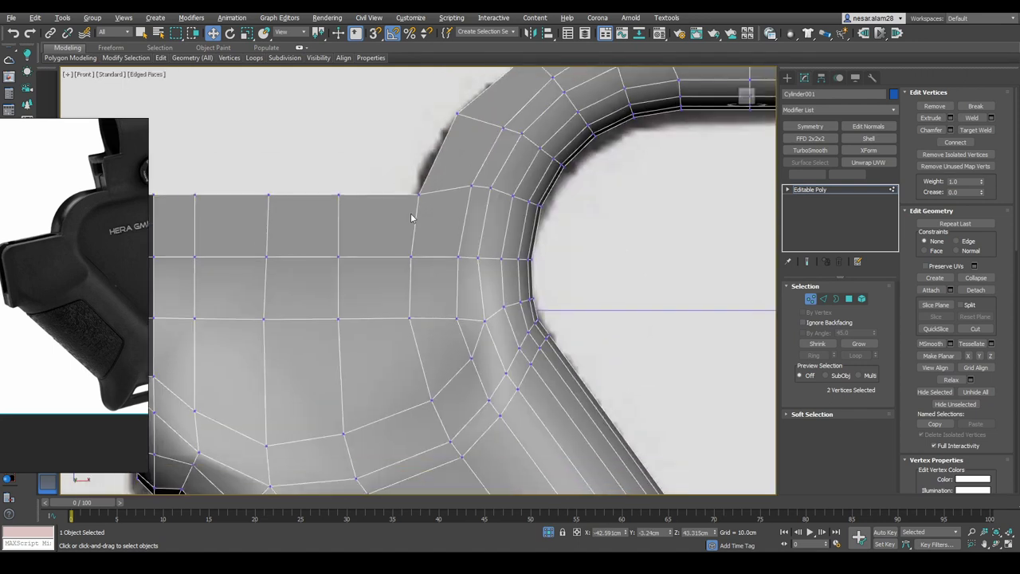
Move the selected corner vertices into place, then clear the selection in wireframe
key(w)
scroll(458, 189, up, 2)
scroll(483, 239, down, 3)
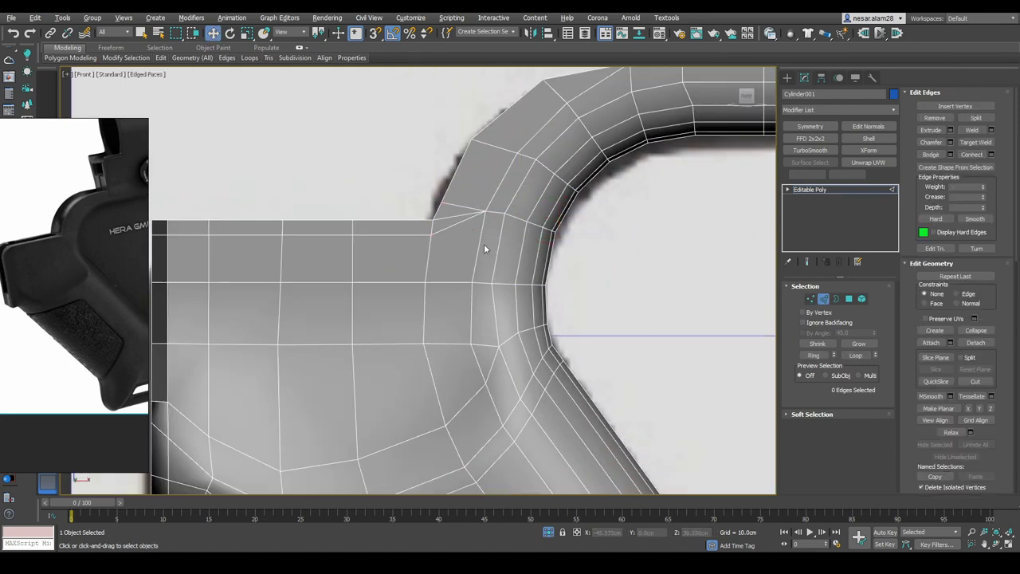
key(1)
scroll(461, 165, up, 5)
key(F3)
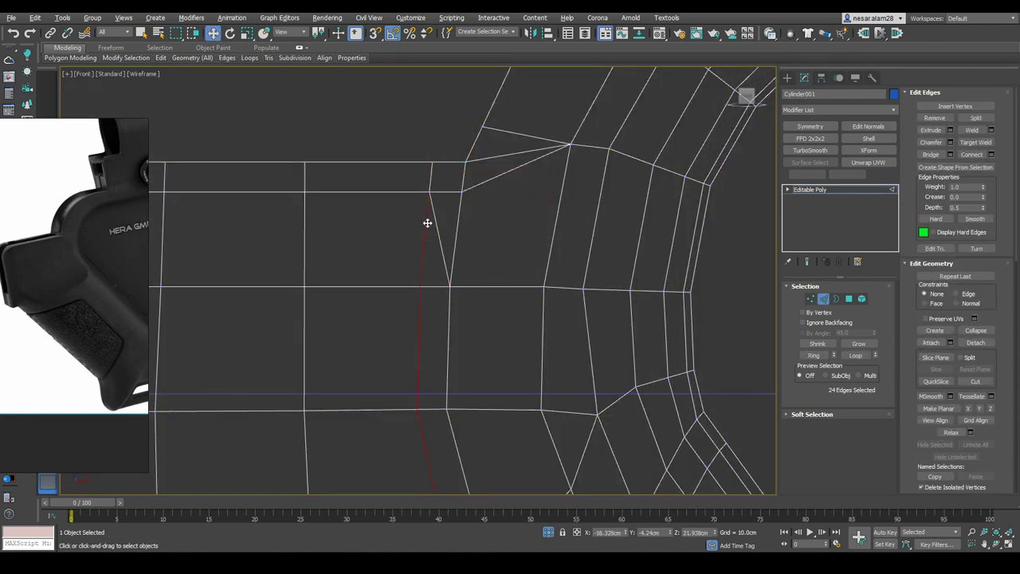
click(428, 224)
scroll(444, 187, down, 2)
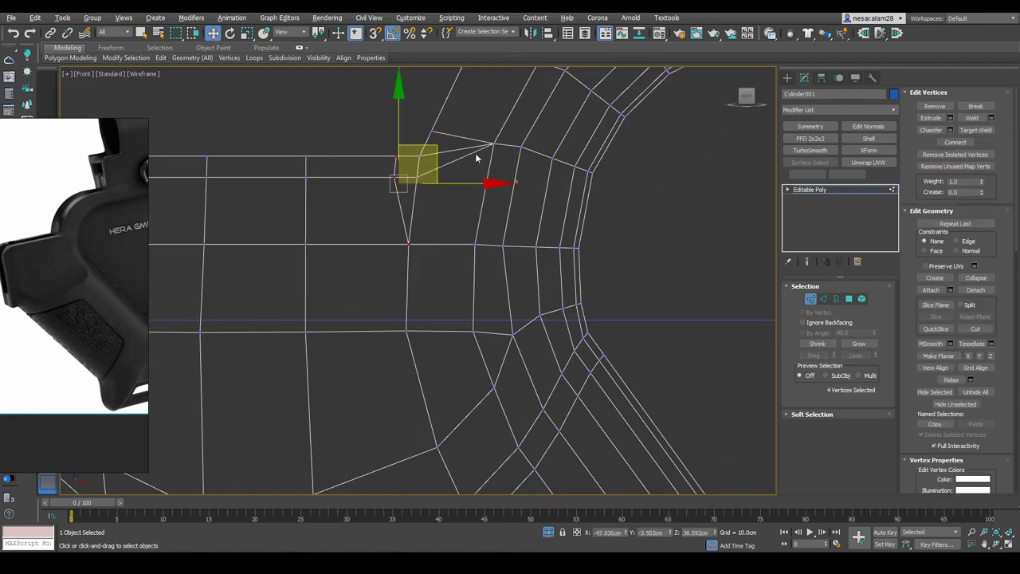
scroll(475, 157, down, 3)
Compare the reshaped upper corner shaded and in wireframe over the reference
key(F3)
key(F3)
scroll(418, 184, up, 2)
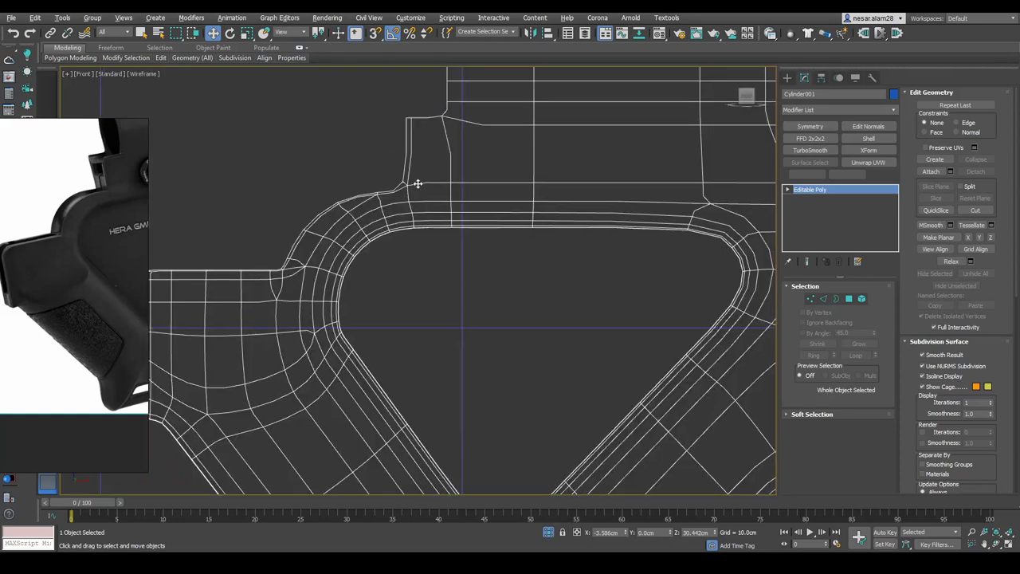
key(F3)
scroll(421, 183, down, 2)
scroll(450, 190, up, 4)
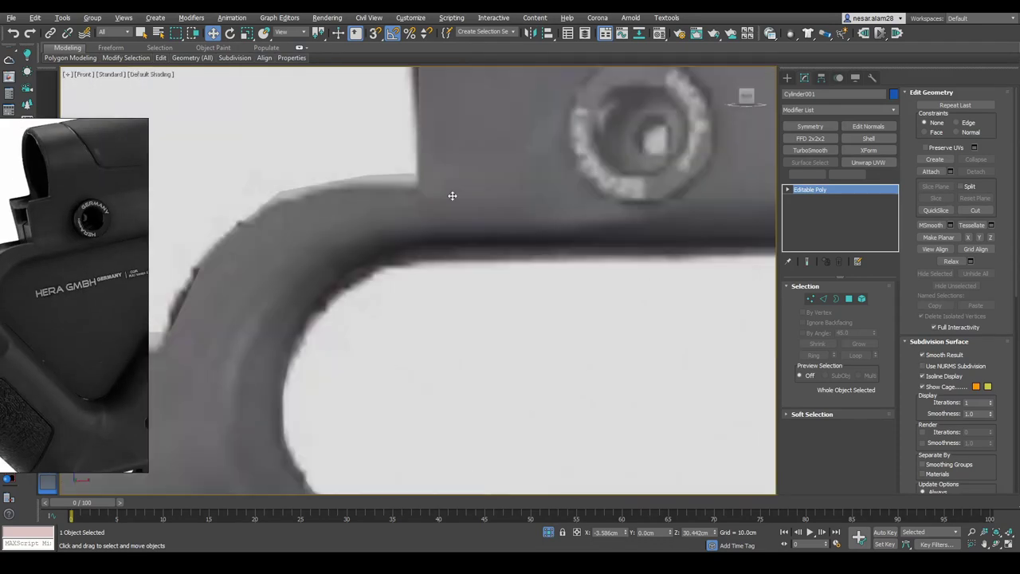
scroll(449, 175, down, 3)
scroll(359, 199, down, 1)
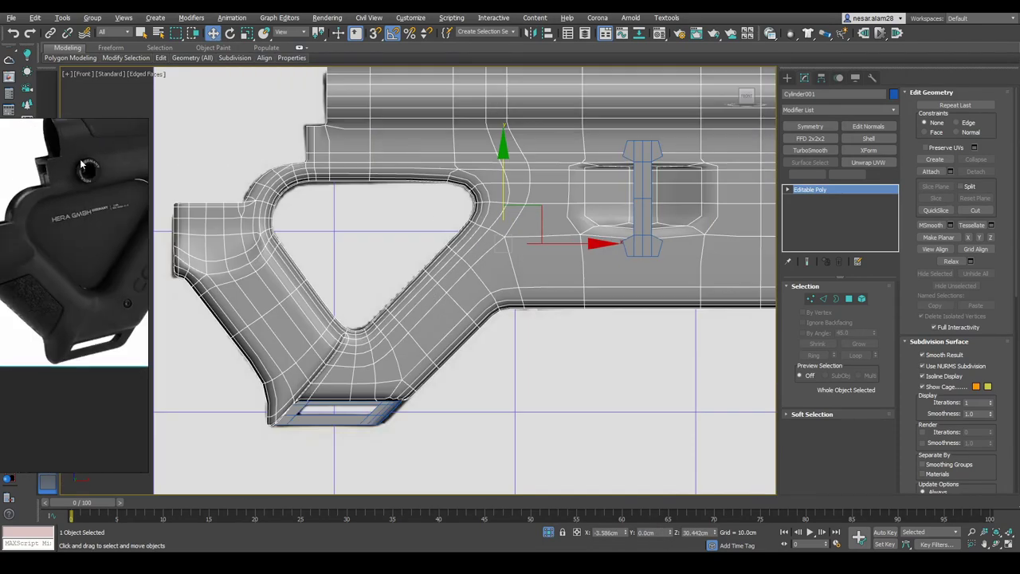
Orbit to the grip's lower front corner and remove the edge causing the crease
key(F4)
mouse_move(352, 207)
alt+middle_down()
mouse_move(515, 278)
mouse_move(462, 268)
alt+middle_up()
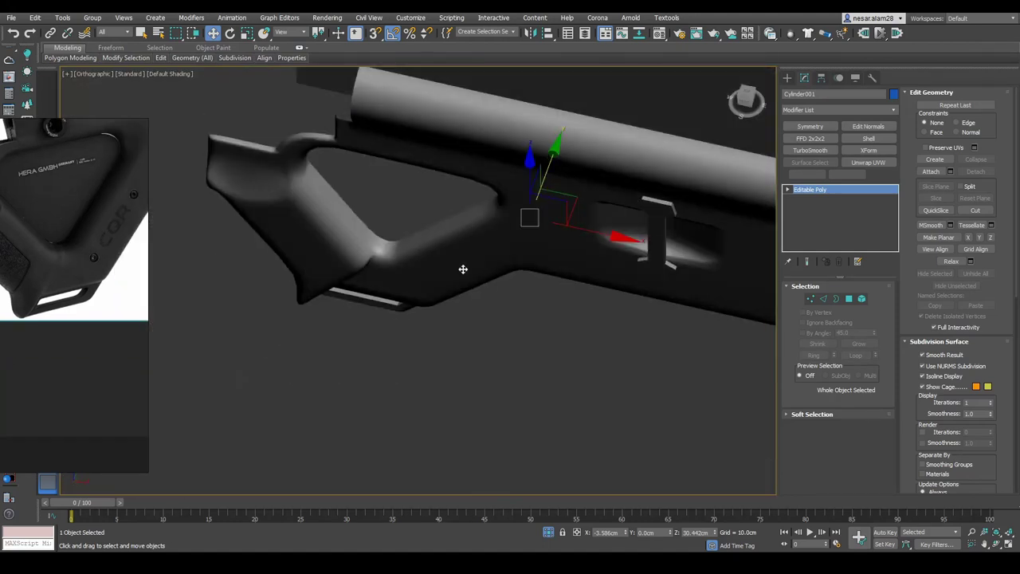
scroll(462, 269, up, 5)
key(F4)
key(2)
scroll(597, 274, down, 2)
alt+middle_drag(596, 273, 514, 291)
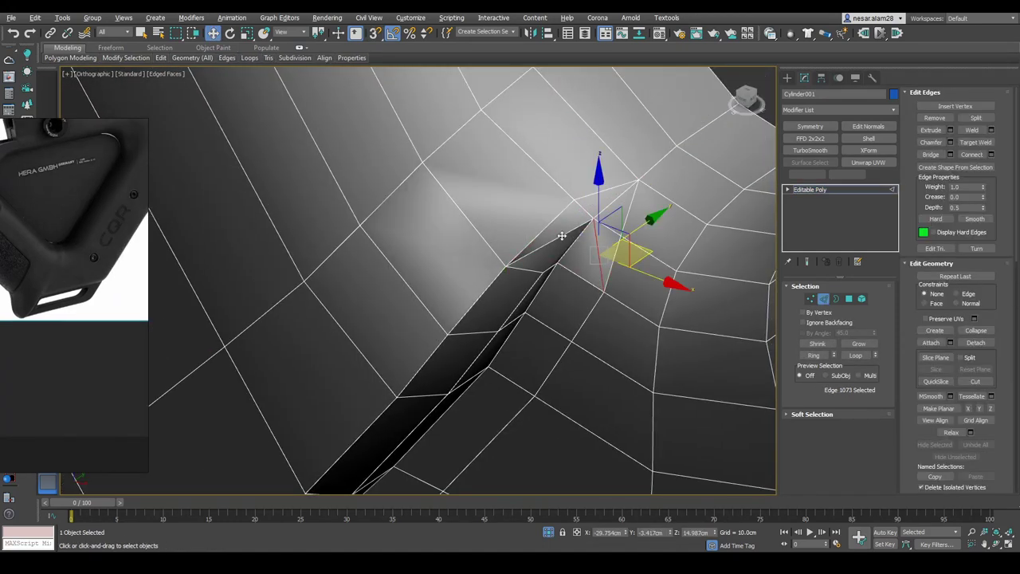
key(ctrl+z)
Select the grip-corner vertex and corner edge loop in wireframe Front view, undoing the edge change
key(1)
key(F4)
click(589, 259)
mouse_move(562, 236)
alt+middle_down()
mouse_move(588, 259)
mouse_move(598, 311)
alt+middle_up()
scroll(611, 333, up, 3)
key(f)
key(F3)
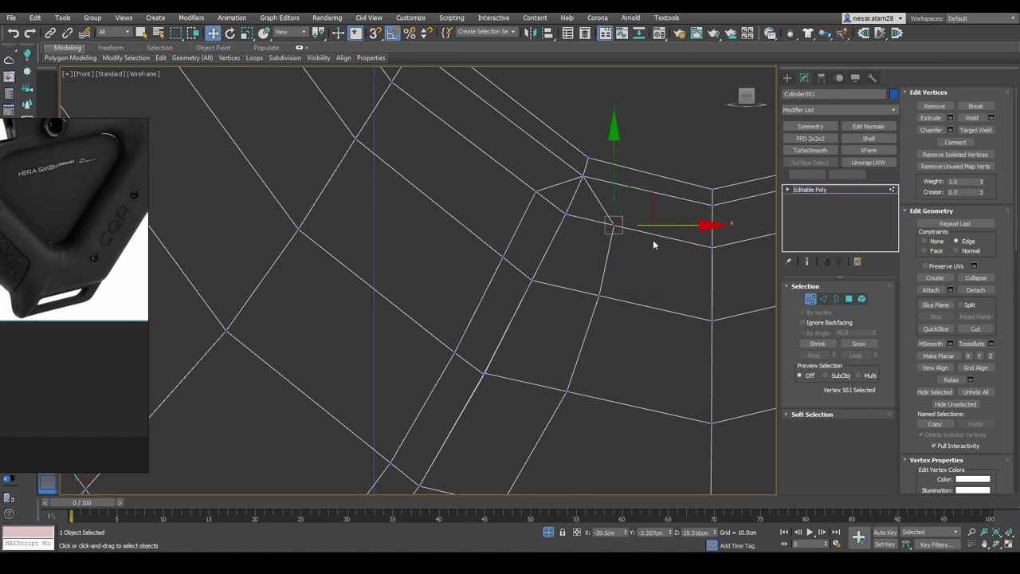
key(2)
double_click(539, 203)
scroll(538, 202, down, 2)
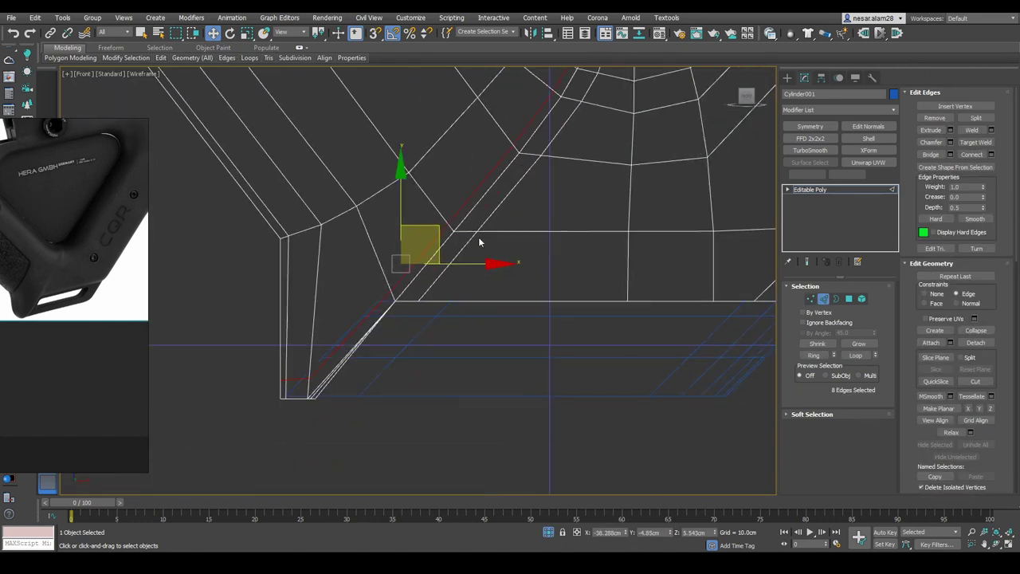
key(ctrl+z)
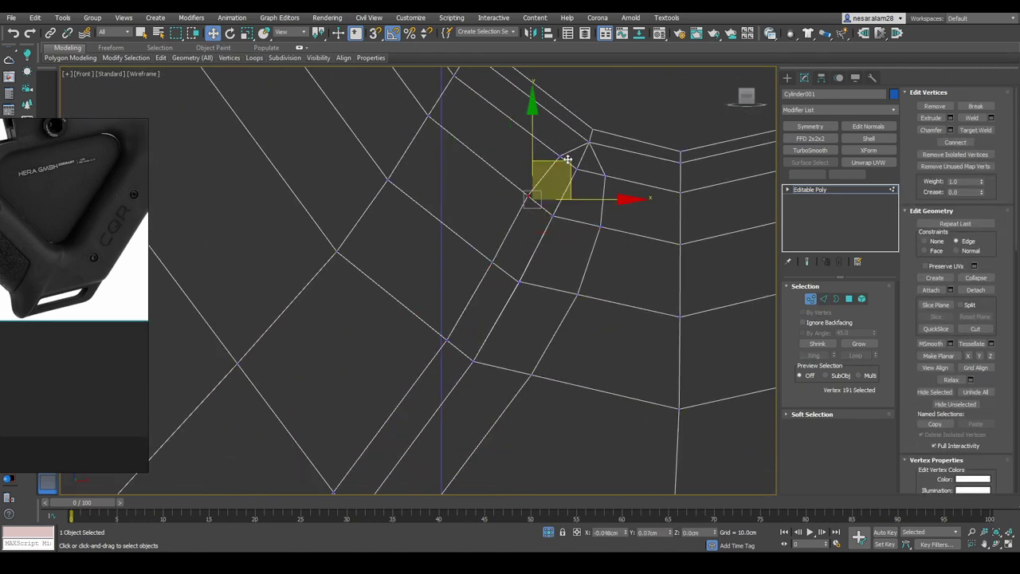
Toggle between shaded, edged-faces and wireframe display to check the smoothed corner
key(F3)
key(F4)
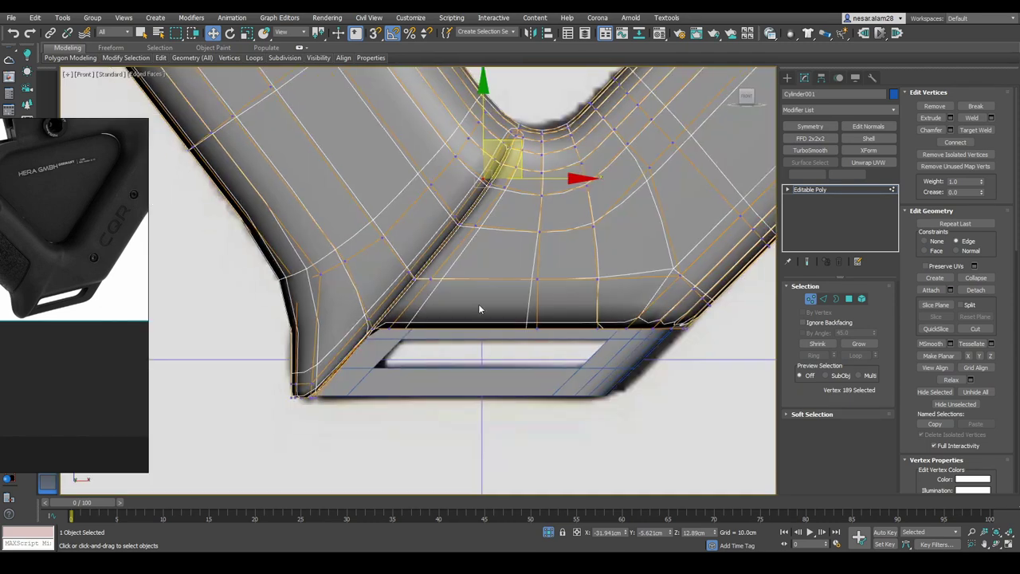
key(1)
scroll(478, 308, down, 4)
key(F4)
scroll(206, 298, up, 5)
key(F4)
scroll(297, 279, up, 3)
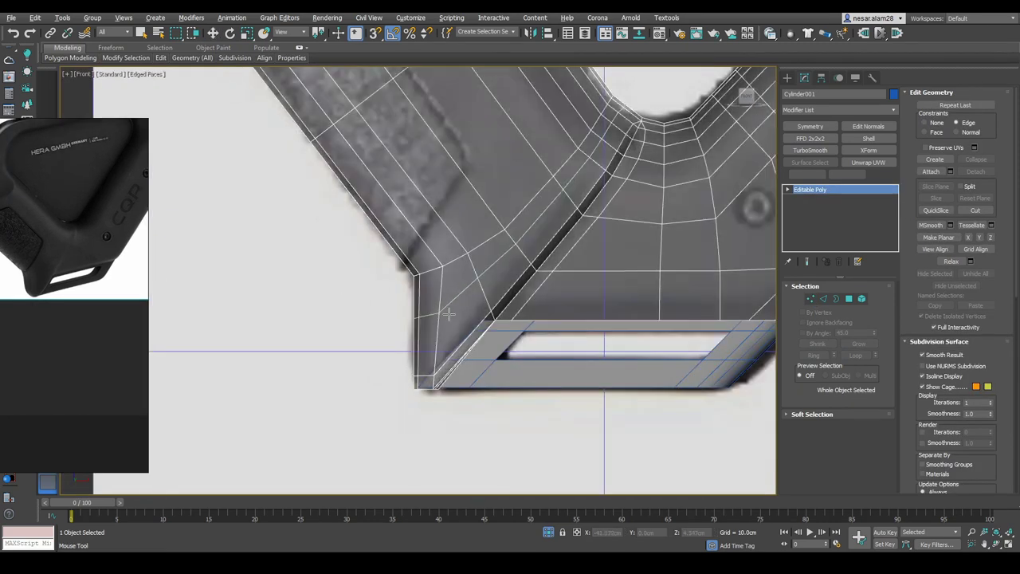
key(F3)
scroll(499, 248, down, 2)
key(F3)
Move the four corner vertices into line with the reference outline, judging smoothness without wires
key(w)
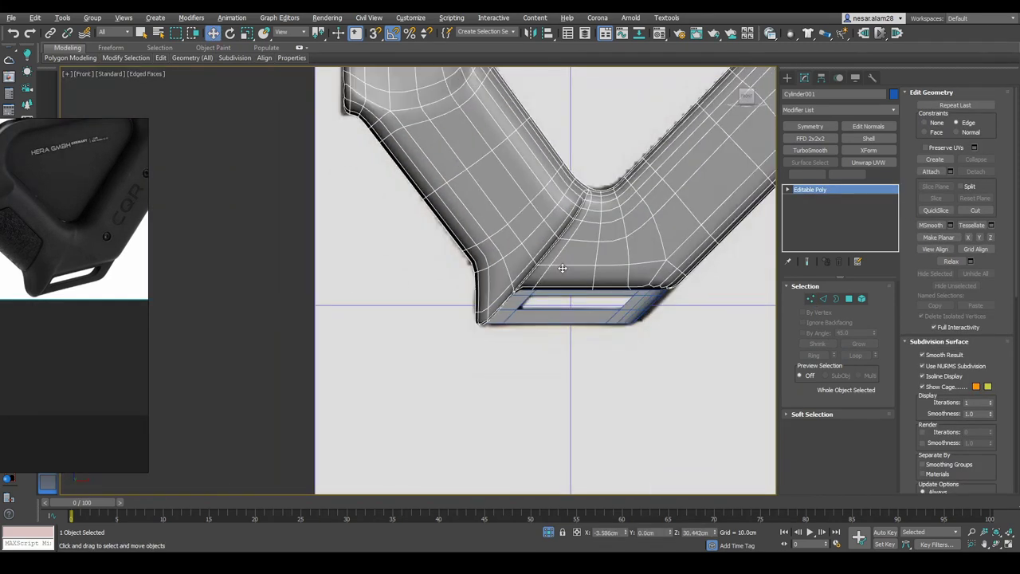
key(F4)
scroll(515, 300, up, 5)
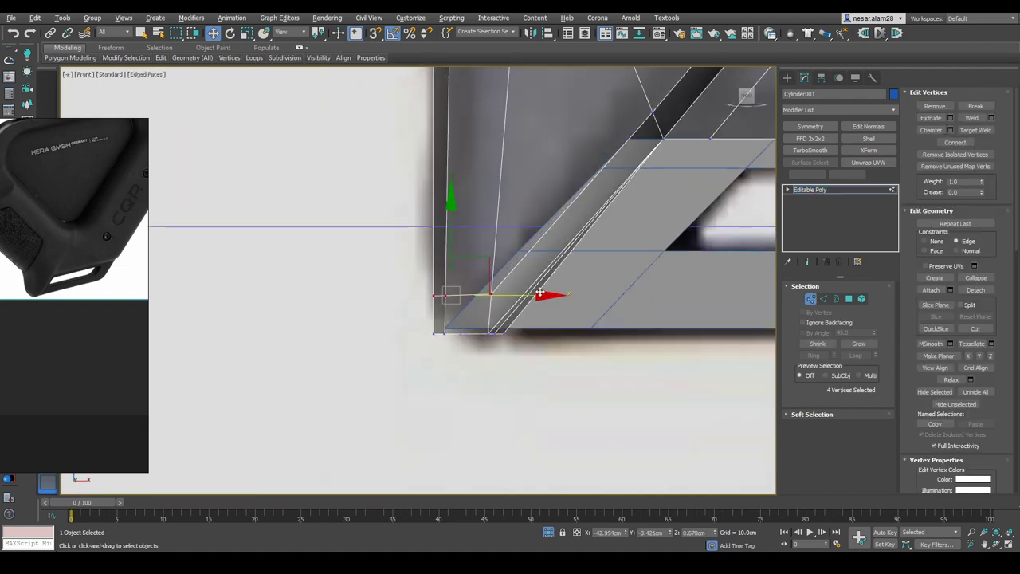
scroll(540, 293, down, 3)
scroll(471, 206, down, 3)
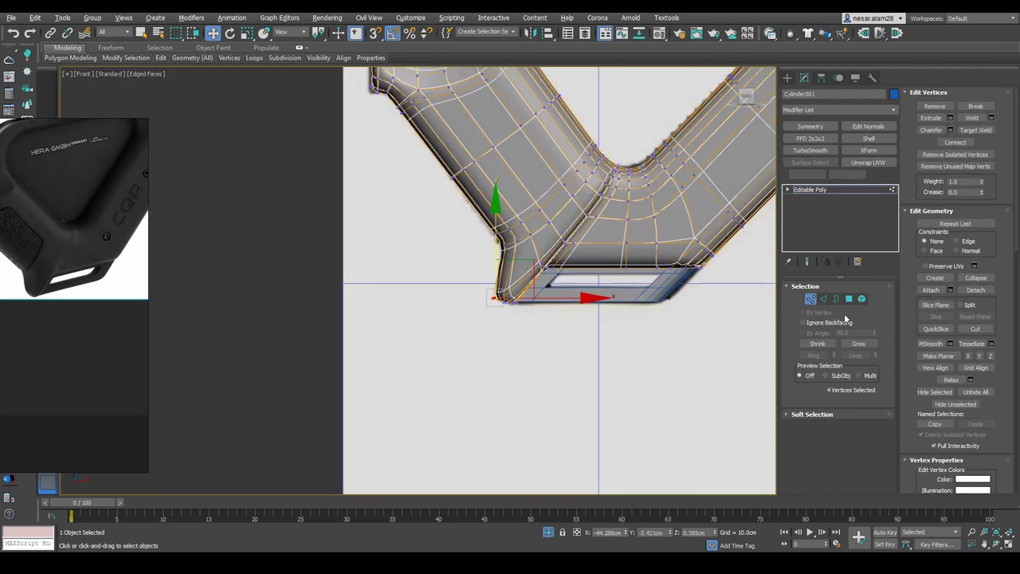
key(1)
key(F3)
scroll(471, 206, down, 3)
Compare the stock against the reference and inspect the grip's inner side in Front view
alt+middle_drag(471, 207, 672, 278)
key(F3)
scroll(470, 208, up, 5)
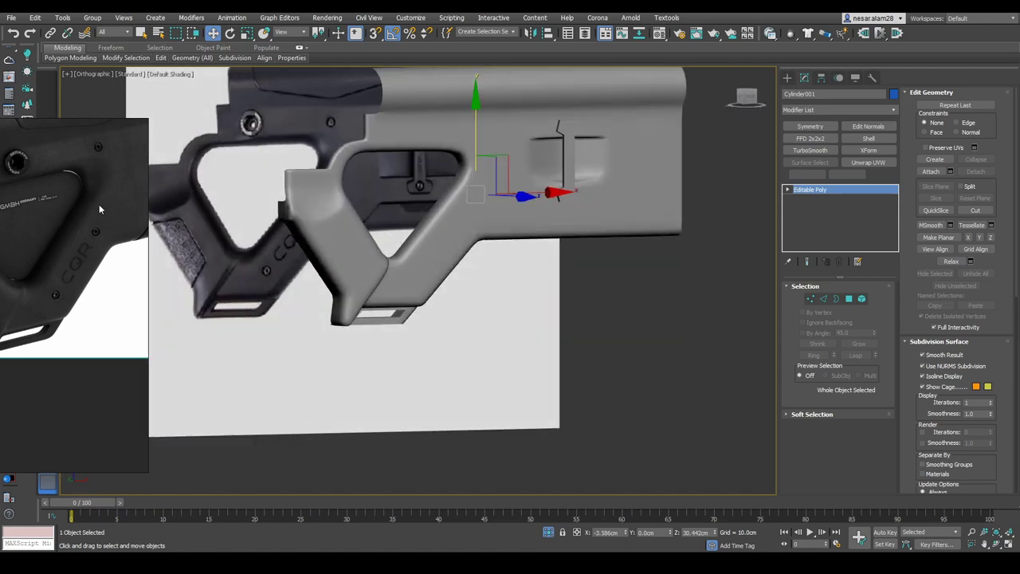
key(F4)
scroll(470, 207, up, 5)
scroll(471, 208, up, 2)
mouse_move(510, 239)
alt+middle_down()
mouse_move(566, 146)
mouse_move(592, 167)
alt+middle_up()
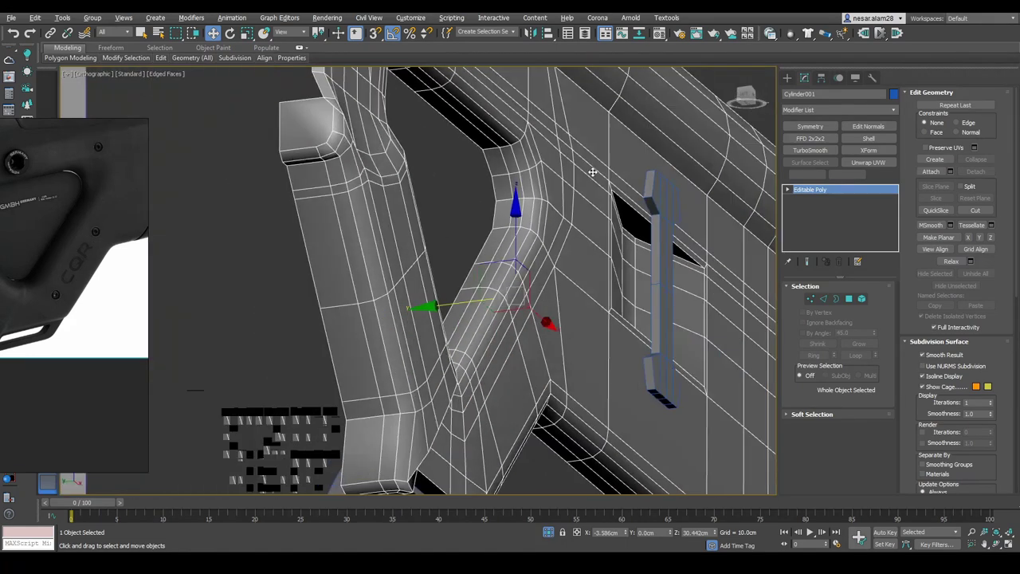
key(f)
key(1)
scroll(603, 258, up, 3)
Nudge the vertex at the grip opening's rear corner slightly left
middle_drag(633, 266, 649, 329)
click(580, 200)
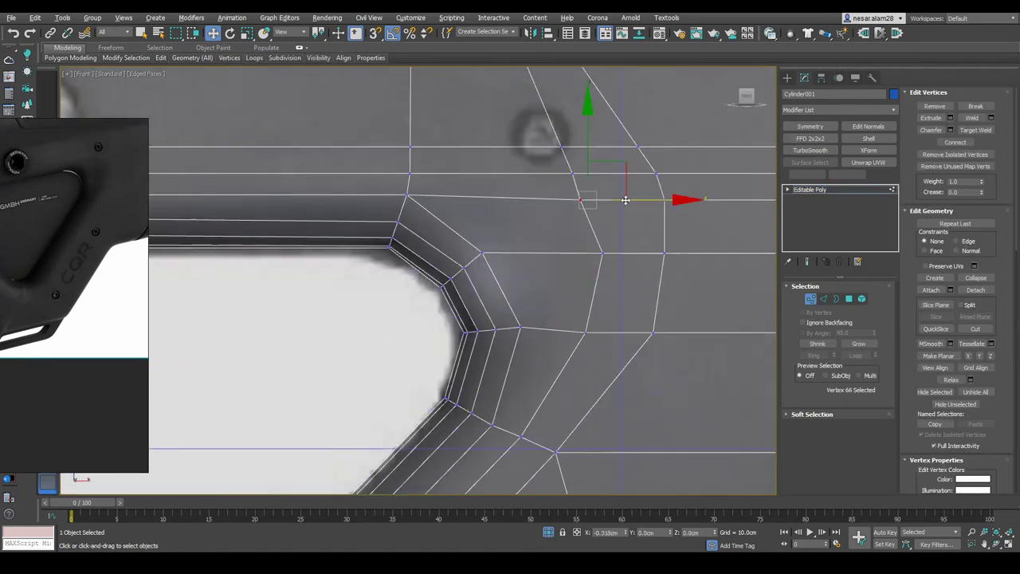
drag(602, 252, 592, 253)
middle_drag(485, 215, 485, 257)
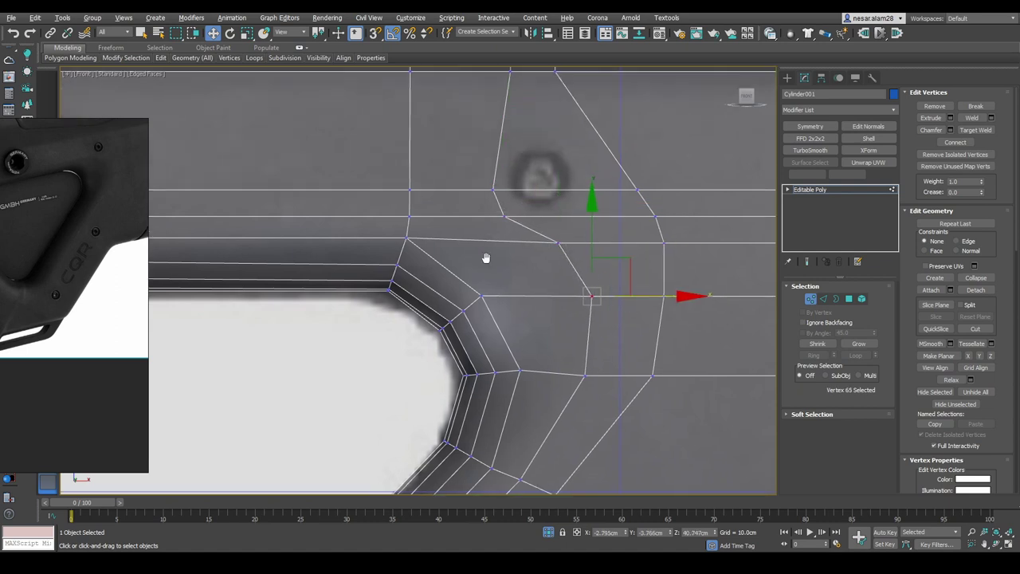
Select the edge loop running along the grip opening's side
key(2)
scroll(526, 227, down, 3)
scroll(513, 212, up, 2)
scroll(371, 235, up, 2)
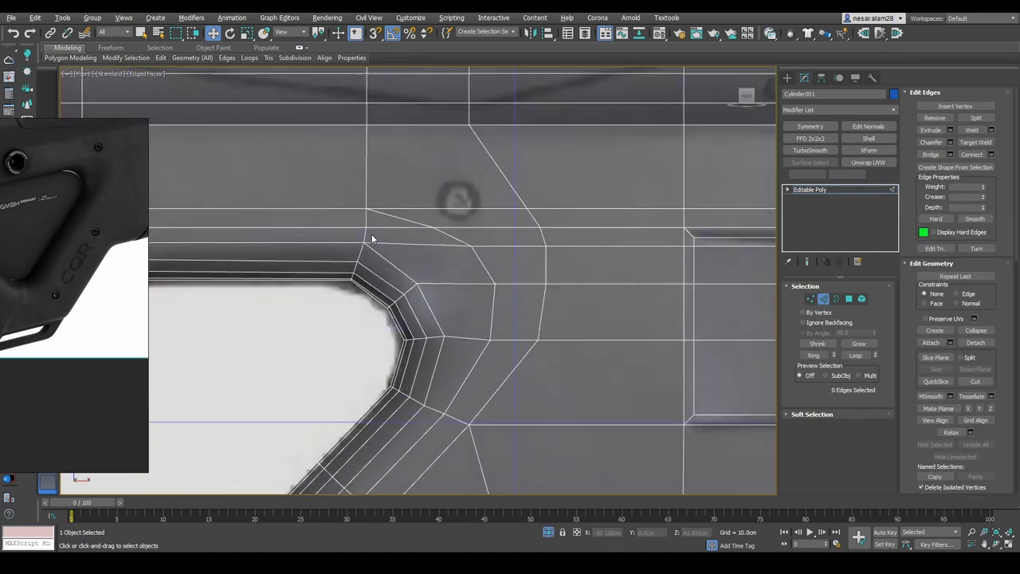
scroll(369, 209, up, 2)
key(2)
scroll(374, 199, down, 2)
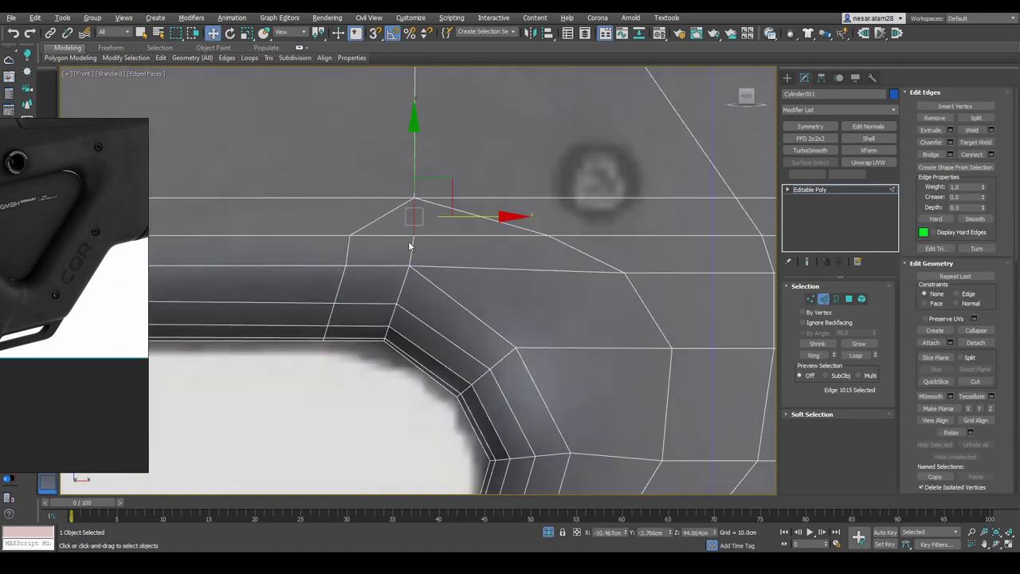
click(409, 246)
middle_drag(467, 277, 466, 240)
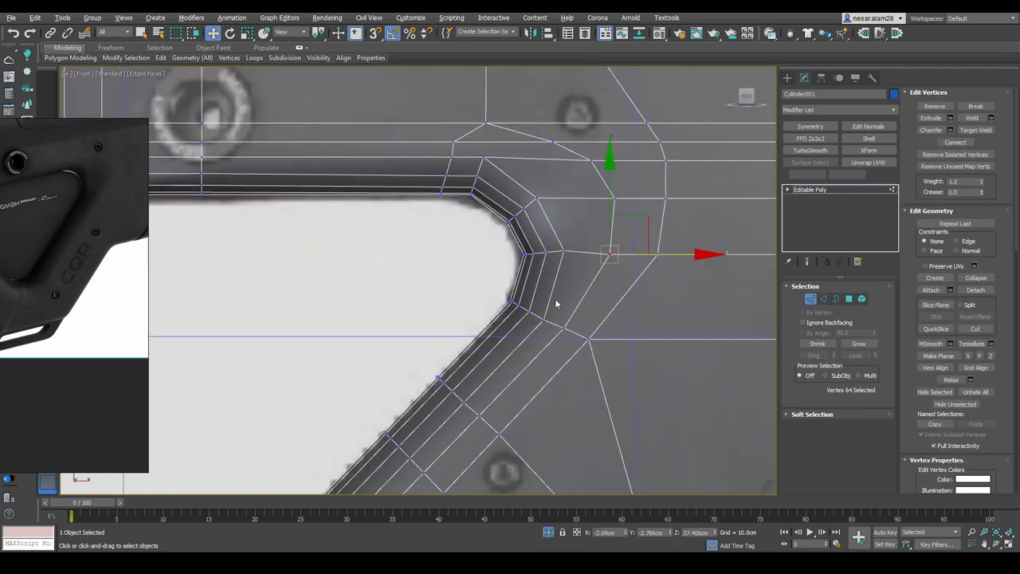
key(2)
scroll(581, 262, down, 3)
alt+middle_drag(337, 250, 359, 263)
scroll(536, 187, up, 3)
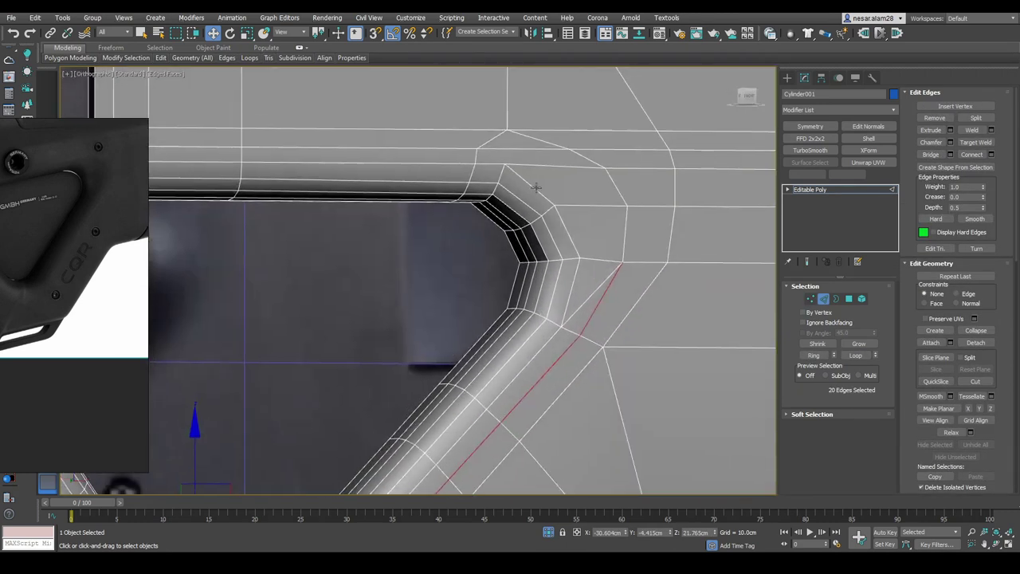
Select the vertices at the opening's corner and inspect them against the reference
key(1)
alt+middle_drag(537, 187, 556, 275)
ctrl+drag(479, 231, 494, 244)
alt+middle_drag(494, 245, 531, 255)
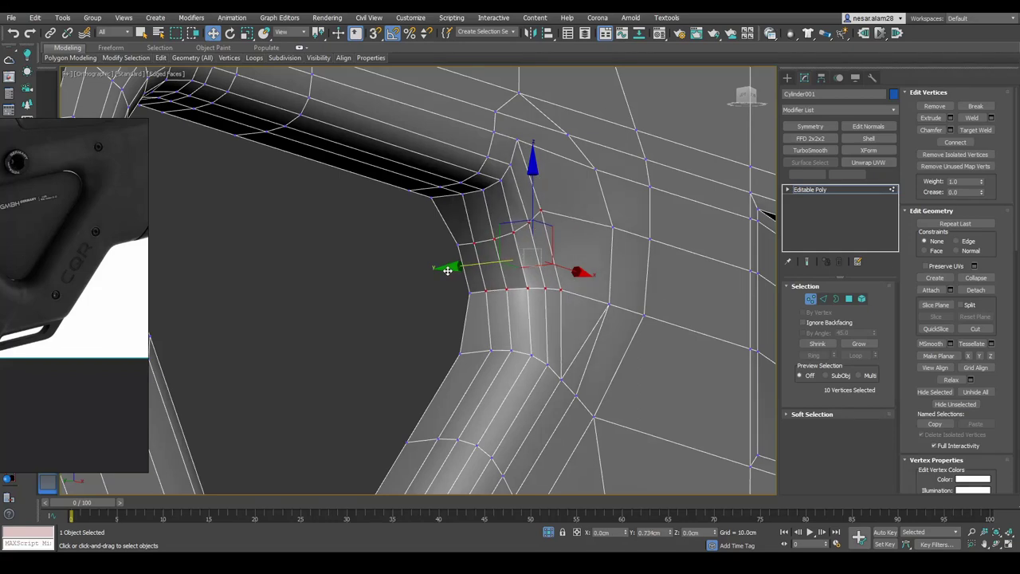
alt+middle_drag(447, 271, 495, 291)
mouse_move(625, 211)
alt+middle_down()
mouse_move(592, 171)
mouse_move(540, 183)
mouse_move(572, 242)
alt+middle_up()
key(1)
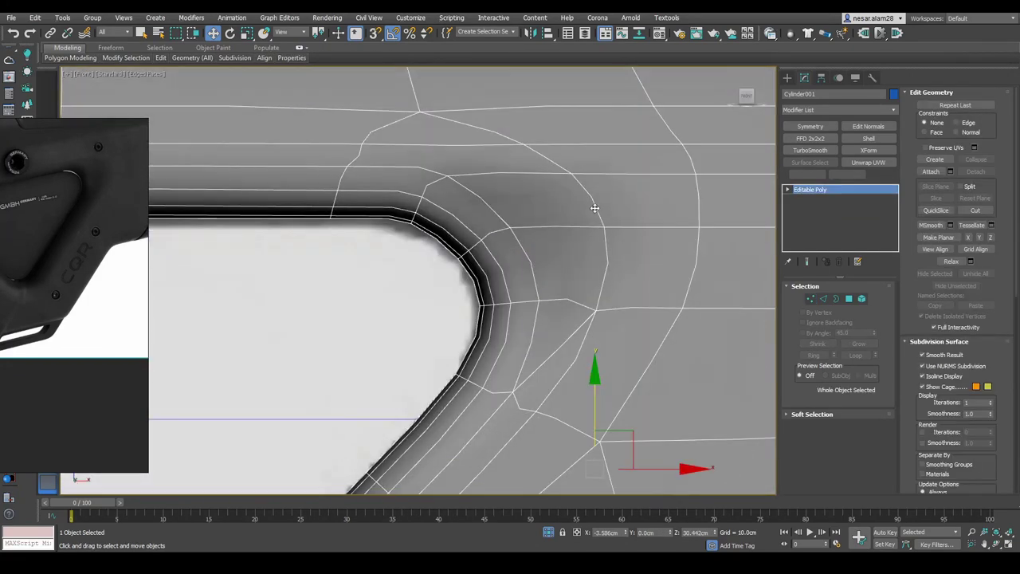
mouse_move(597, 210)
alt+middle_down()
mouse_move(617, 243)
mouse_move(594, 237)
mouse_move(597, 200)
alt+middle_up()
scroll(574, 230, up, 3)
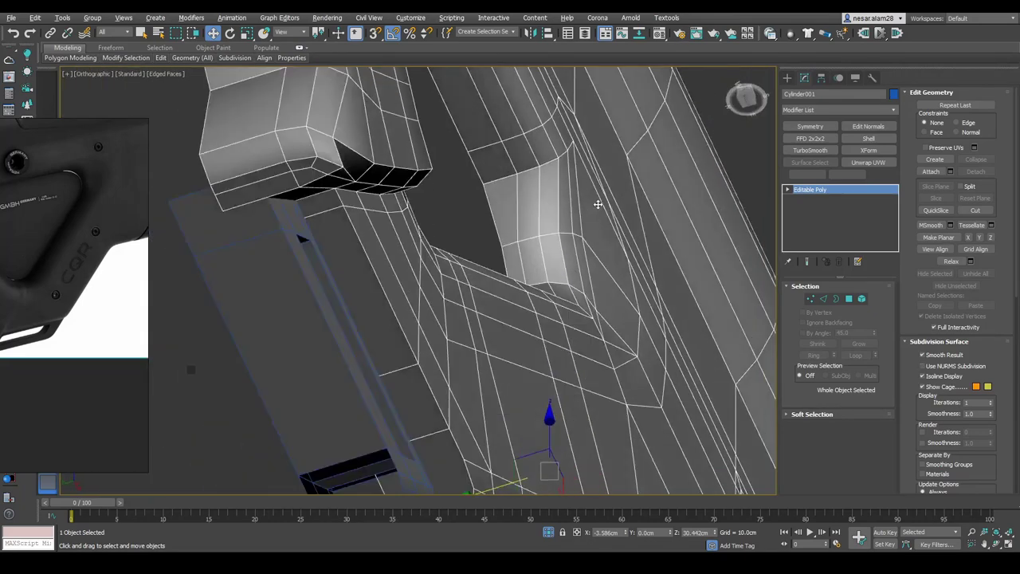
scroll(596, 200, up, 3)
scroll(595, 239, up, 1)
Cut a new edge from the corner vertex to reroute the edge flow
key(2)
scroll(596, 287, up, 1)
alt+middle_drag(596, 287, 609, 226)
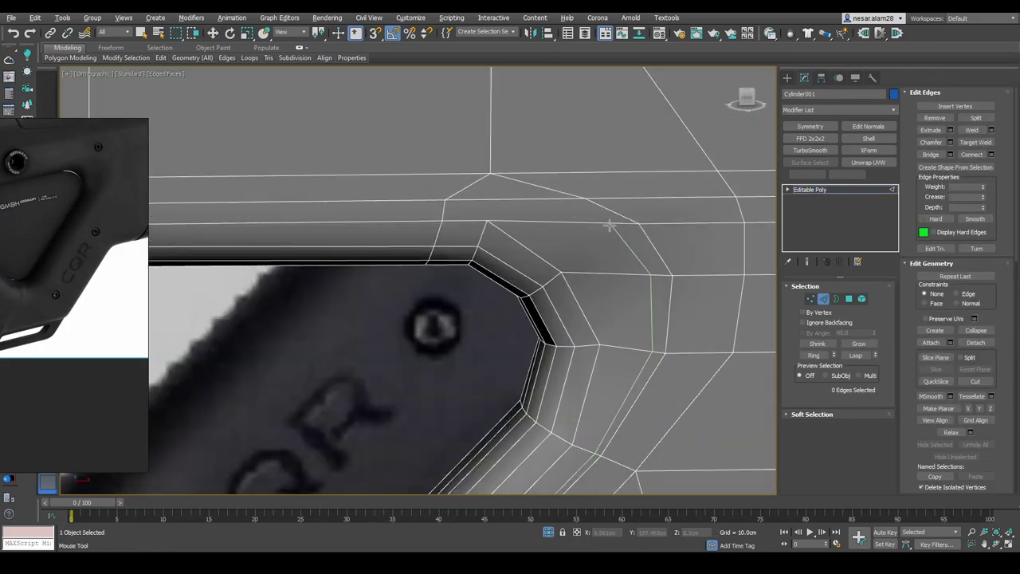
alt+middle_drag(621, 380, 615, 296)
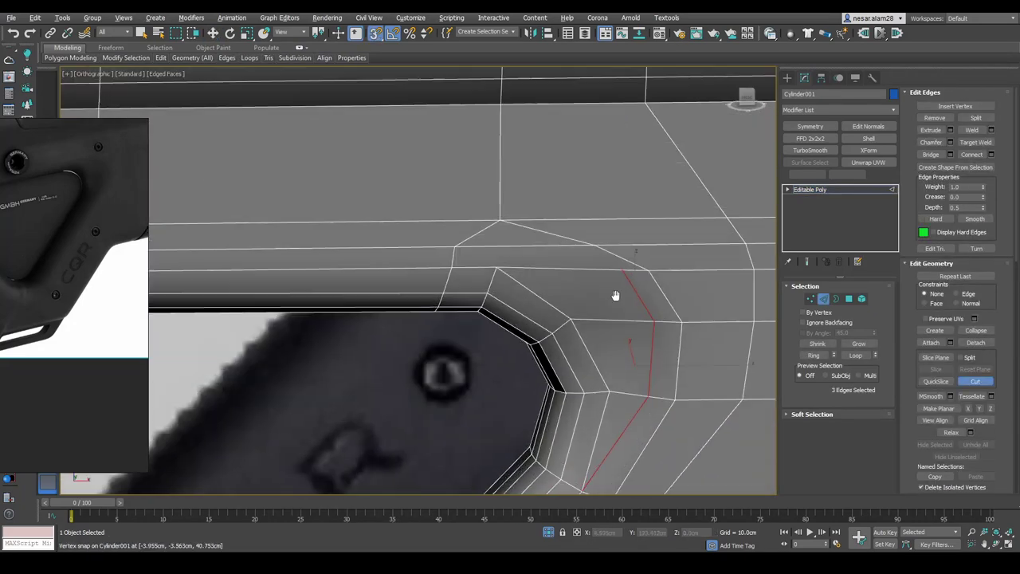
click(629, 279)
right_click(615, 236)
key(w)
key(f)
key(1)
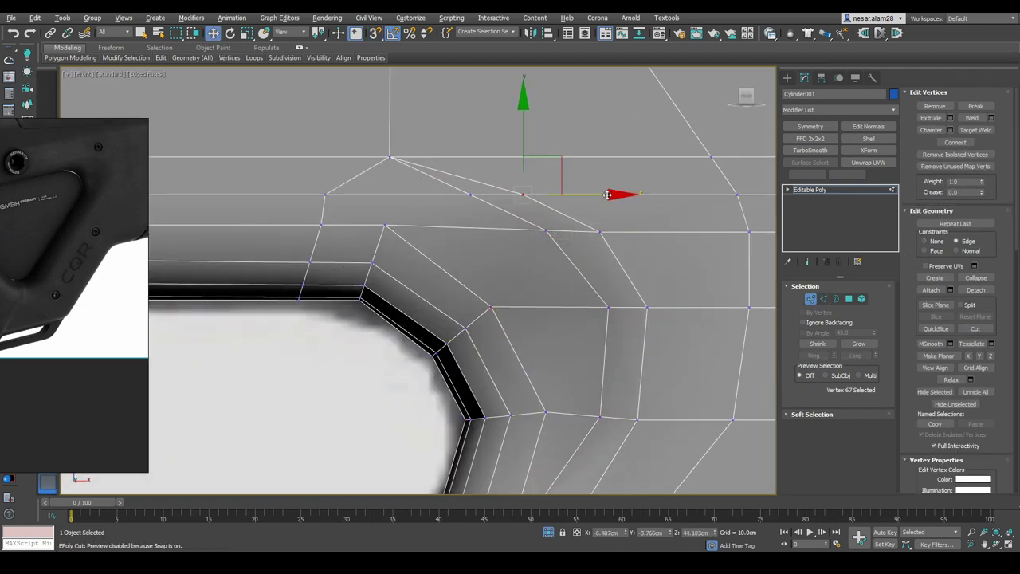
scroll(630, 335, down, 5)
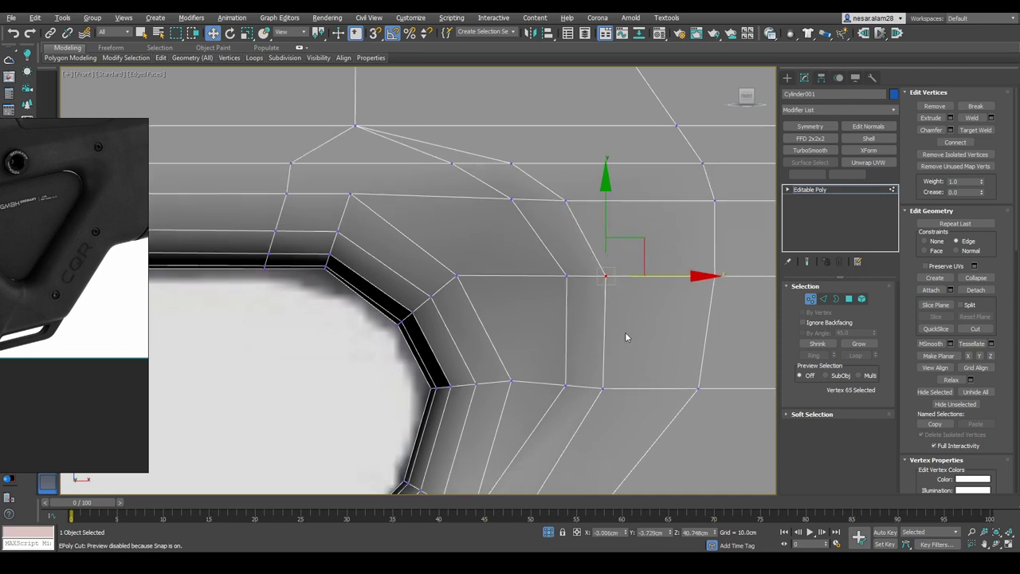
key(1)
Select the vertices at the trigger-guard corner in wireframe and check them from several angles
alt+middle_drag(630, 335, 505, 268)
scroll(506, 268, up, 5)
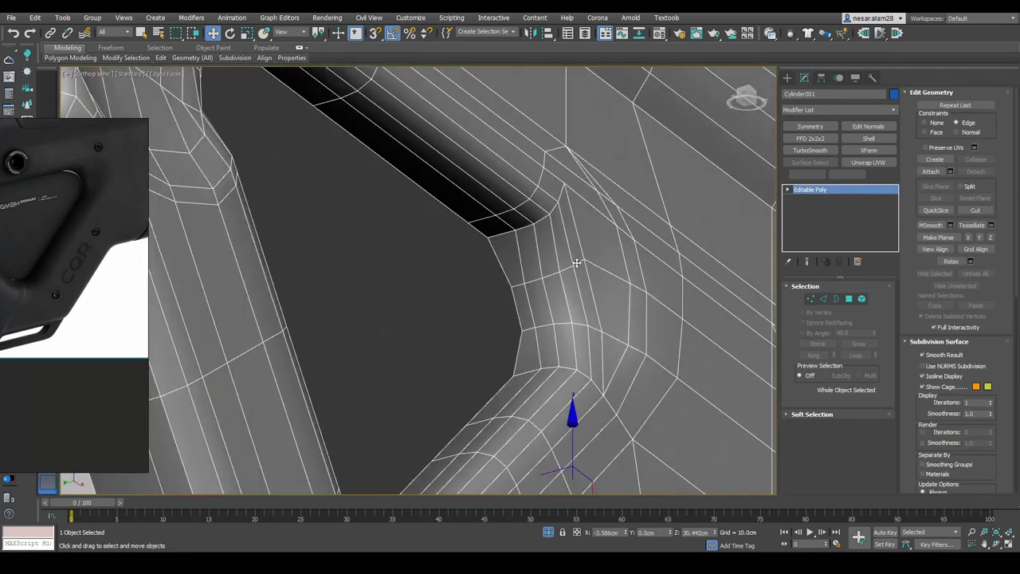
key(1)
key(F3)
drag(585, 266, 592, 330)
alt+middle_drag(601, 345, 492, 345)
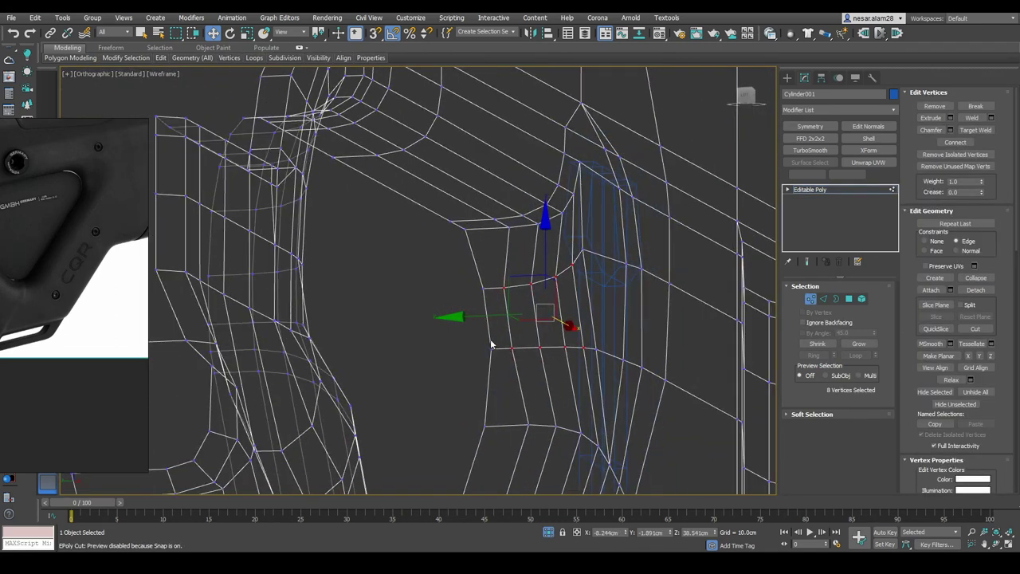
mouse_move(571, 332)
alt+middle_down()
mouse_move(586, 314)
mouse_move(572, 284)
mouse_move(588, 244)
alt+middle_up()
key(F3)
key(1)
Select a corner edge and a vertex on the corner loop, checking in Front view
alt+middle_drag(722, 112, 604, 278)
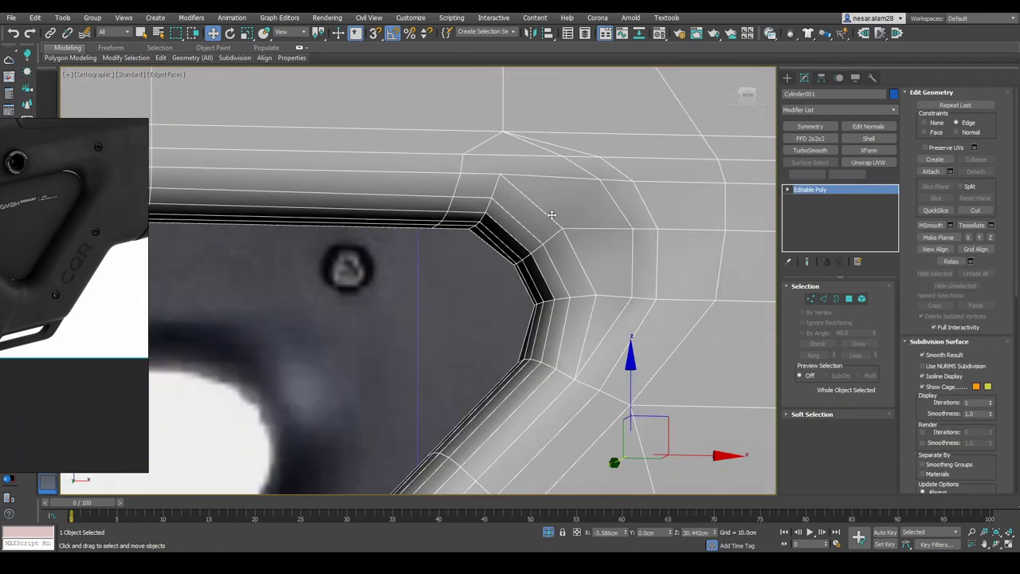
key(2)
alt+middle_drag(549, 216, 649, 319)
click(558, 232)
mouse_move(522, 250)
alt+middle_down()
mouse_move(511, 263)
mouse_move(558, 334)
mouse_move(441, 255)
alt+middle_up()
key(1)
click(588, 348)
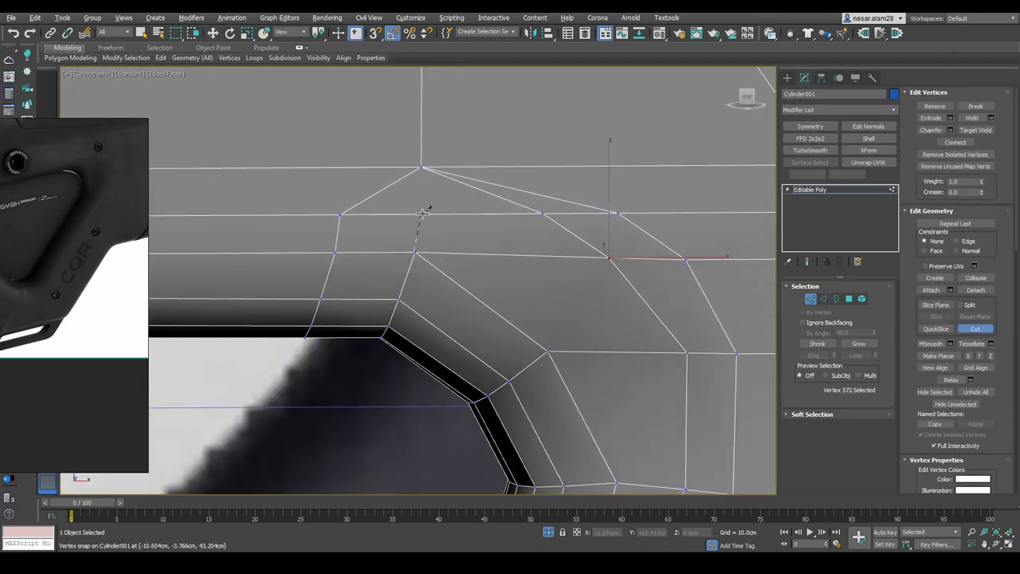
key(f)
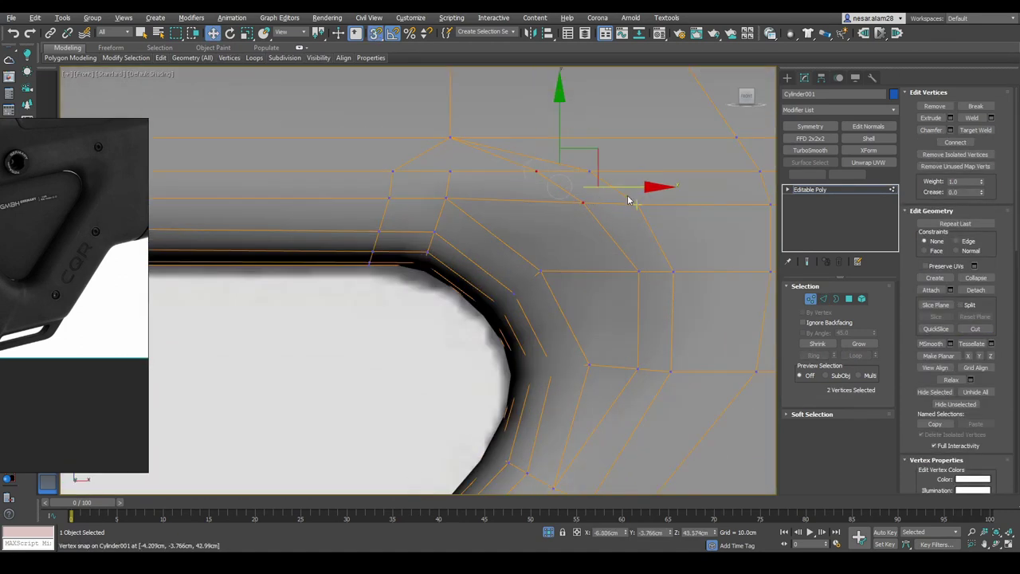
scroll(638, 210, down, 2)
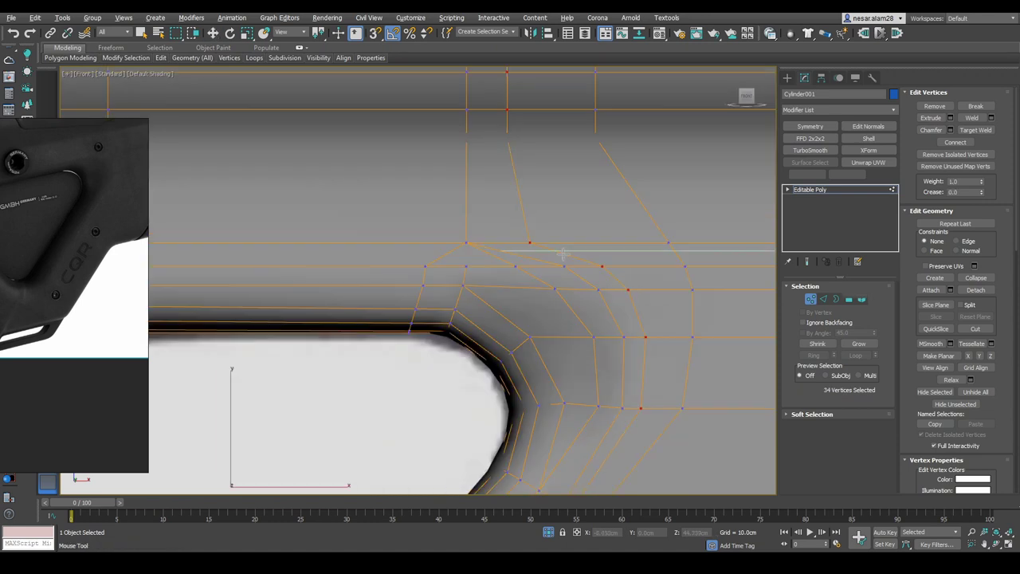
mouse_move(638, 209)
middle_down()
mouse_move(583, 257)
mouse_move(502, 234)
mouse_move(550, 241)
middle_up()
Select the group of edges around the corner and view the mesh tilted
key(2)
scroll(550, 241, down, 3)
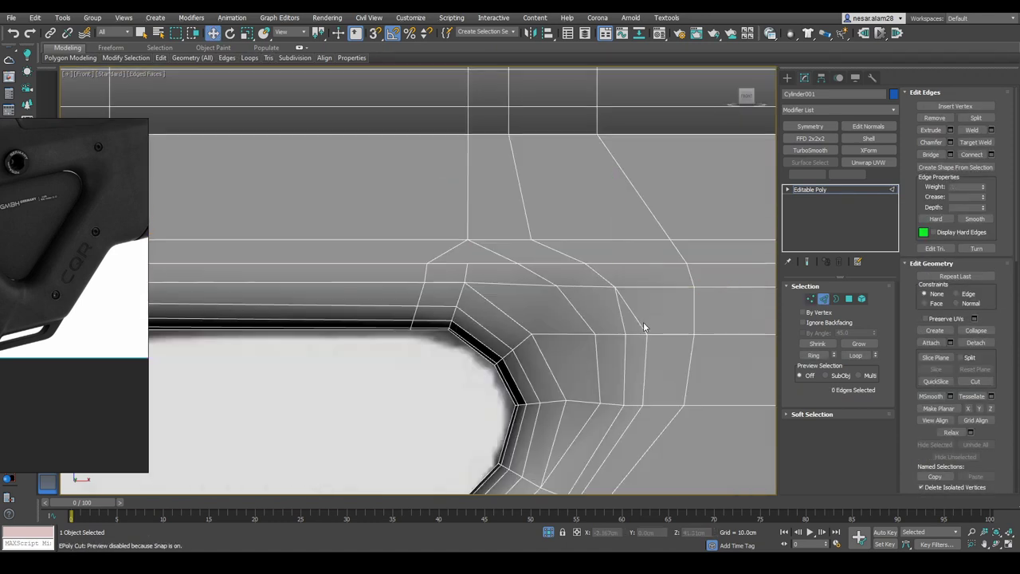
scroll(519, 174, up, 2)
alt+middle_drag(634, 254, 512, 289)
mouse_move(410, 206)
middle_down()
mouse_move(569, 205)
mouse_move(455, 148)
mouse_move(519, 258)
middle_up()
scroll(657, 154, up, 3)
mouse_move(656, 154)
middle_down()
mouse_move(622, 145)
mouse_move(629, 167)
middle_up()
Return to object level to check the NURMS-smoothed stock around the opening
key(1)
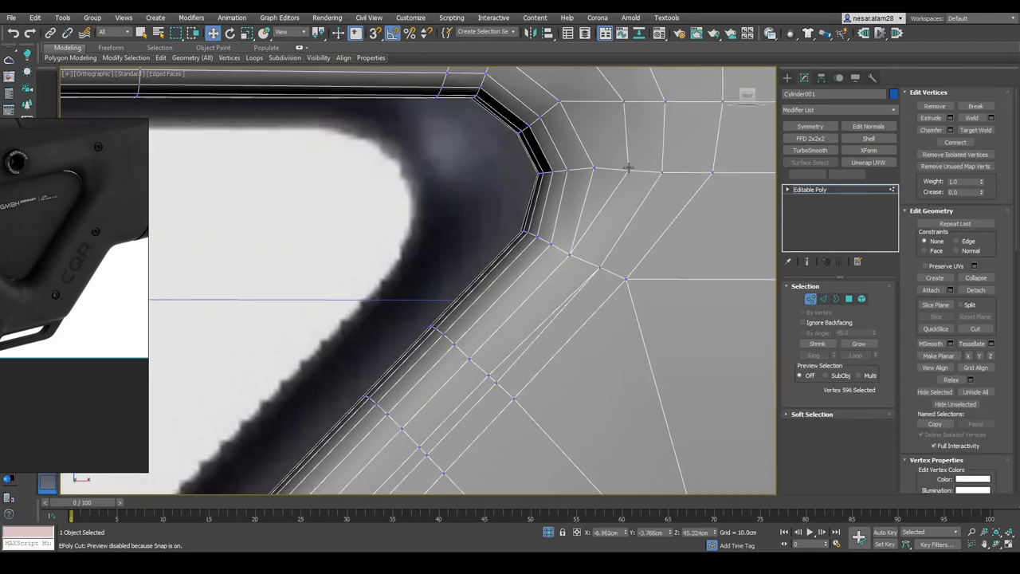
scroll(604, 214, down, 3)
key(2)
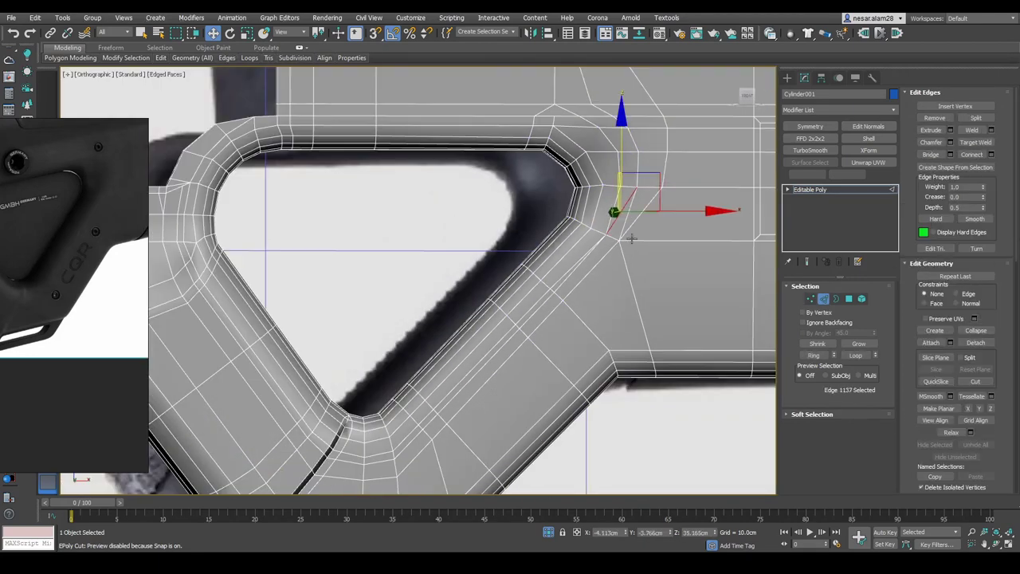
scroll(549, 265, up, 4)
scroll(549, 264, down, 4)
scroll(447, 370, up, 4)
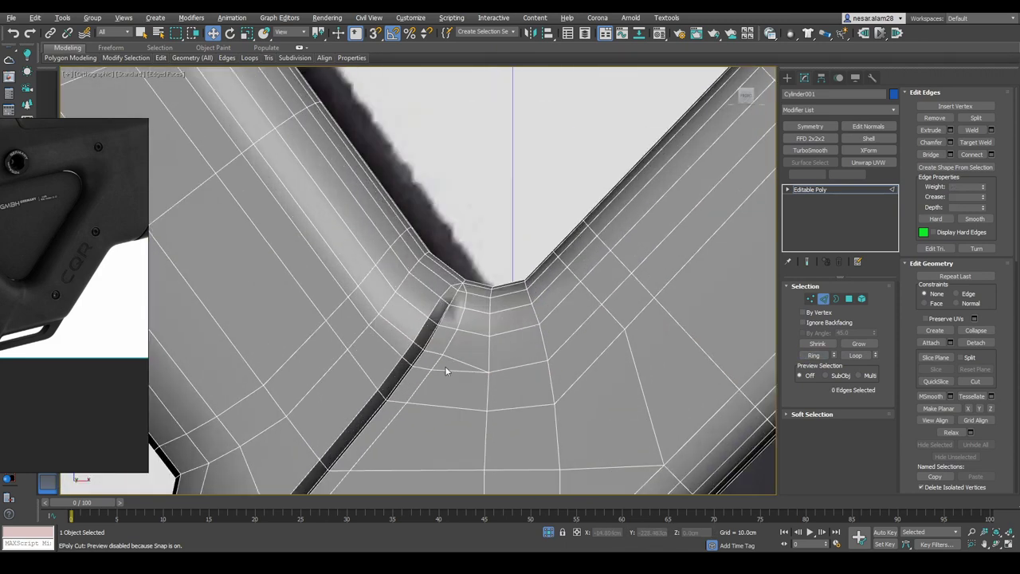
click(821, 307)
In front view, select the vertices near the lower slot of the stock
scroll(376, 359, down, 3)
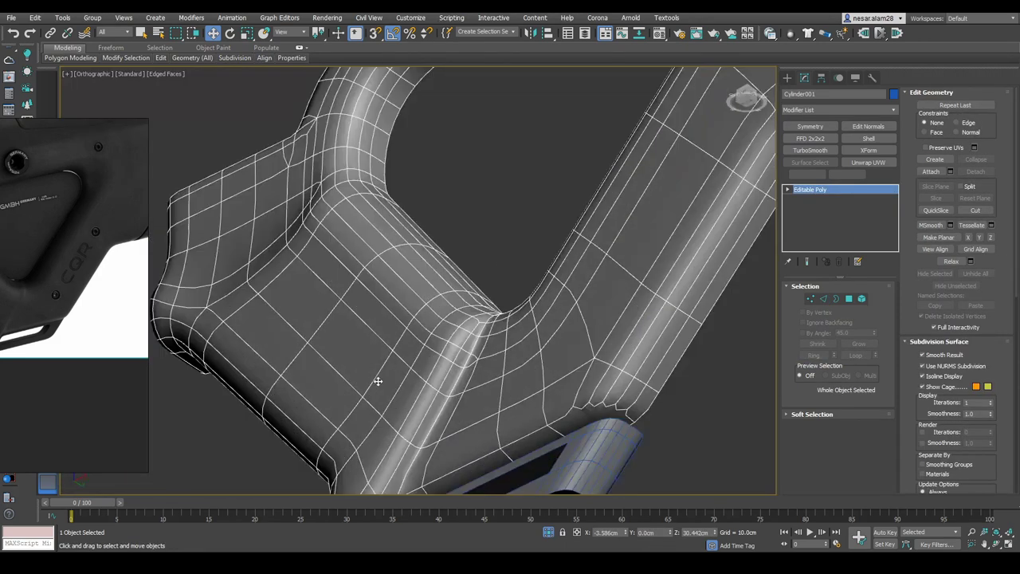
scroll(438, 309, up, 3)
scroll(438, 308, down, 3)
scroll(513, 182, up, 4)
key(f)
key(F3)
key(1)
click(515, 184)
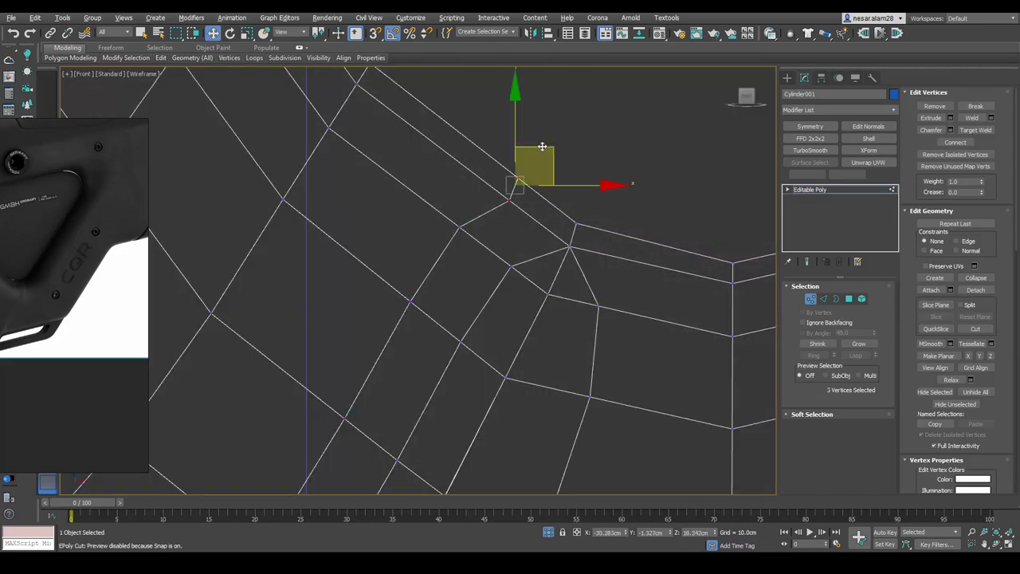
key(F3)
scroll(527, 159, down, 2)
scroll(507, 255, down, 1)
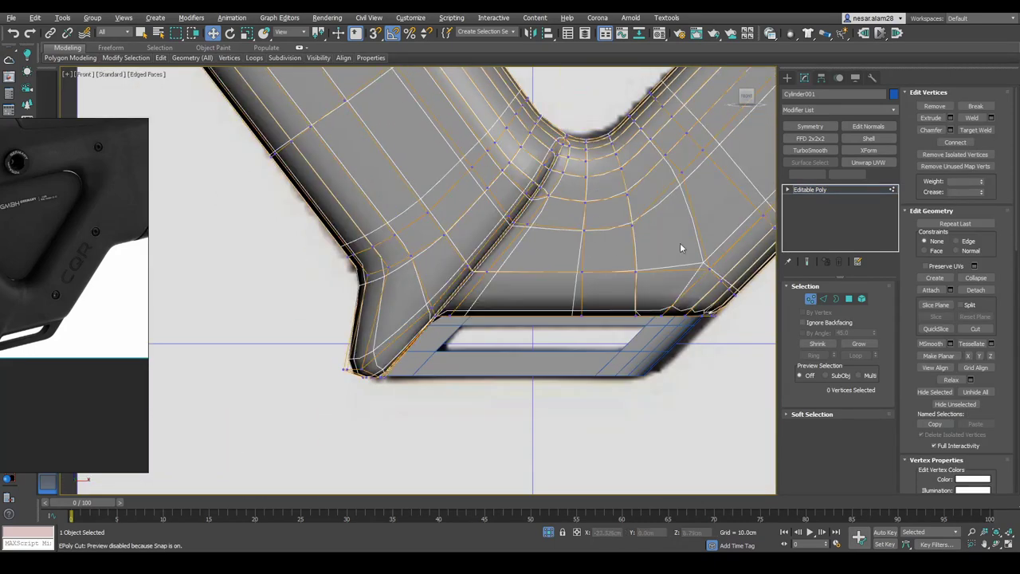
scroll(588, 160, up, 2)
Join the two selected vertices at the stock's lower end with a new edge using Connect
click(822, 298)
scroll(412, 254, down, 6)
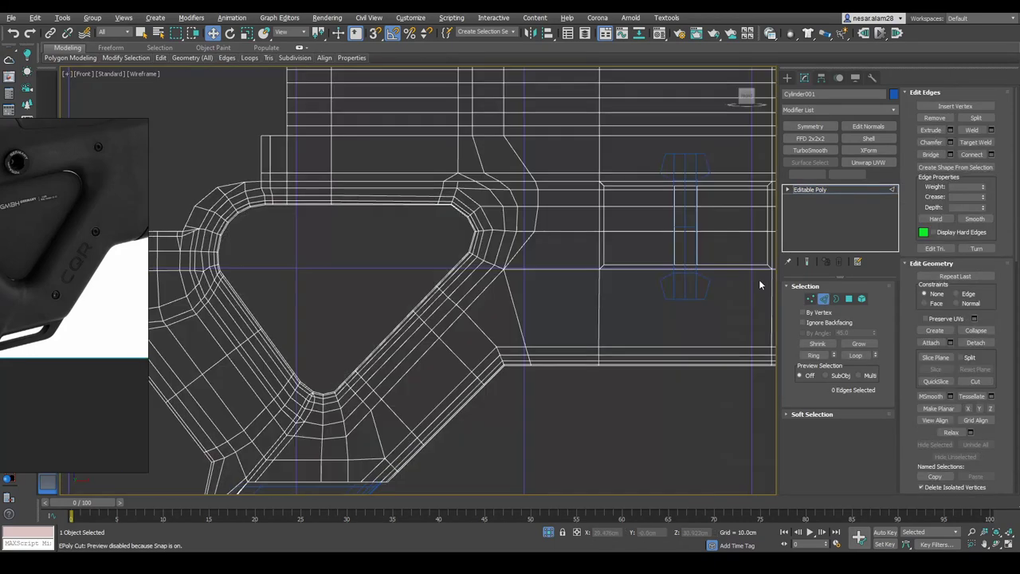
scroll(556, 222, up, 3)
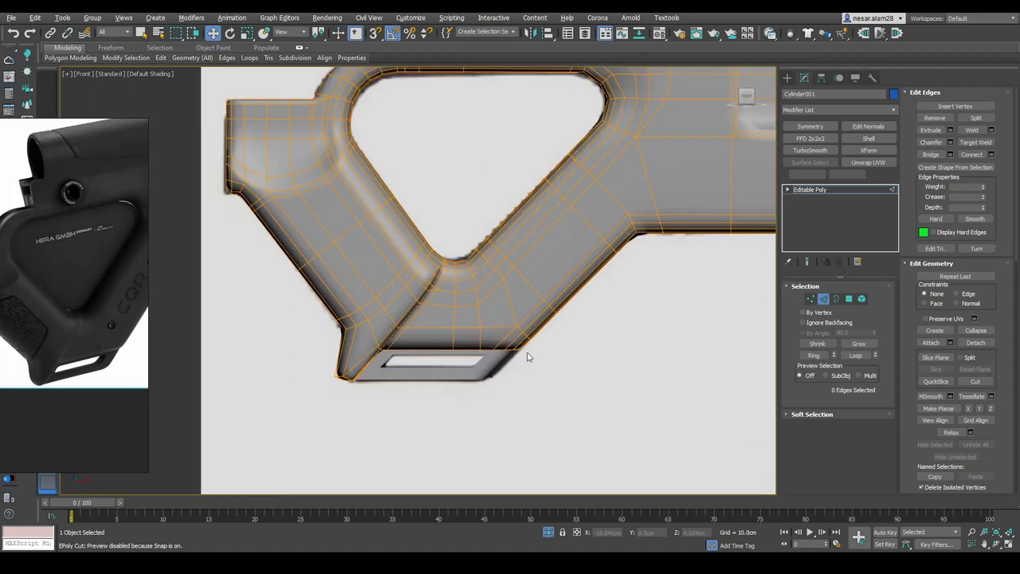
alt+middle_drag(526, 353, 497, 254)
scroll(372, 356, up, 2)
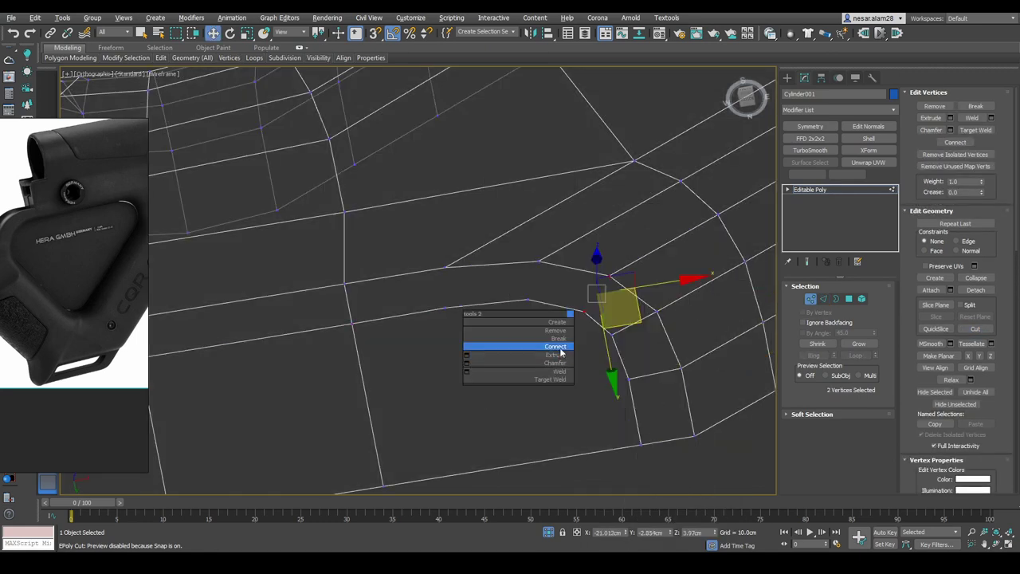
click(562, 351)
right_click(446, 300)
Cut a new edge across the bottom of the grip
key(b)
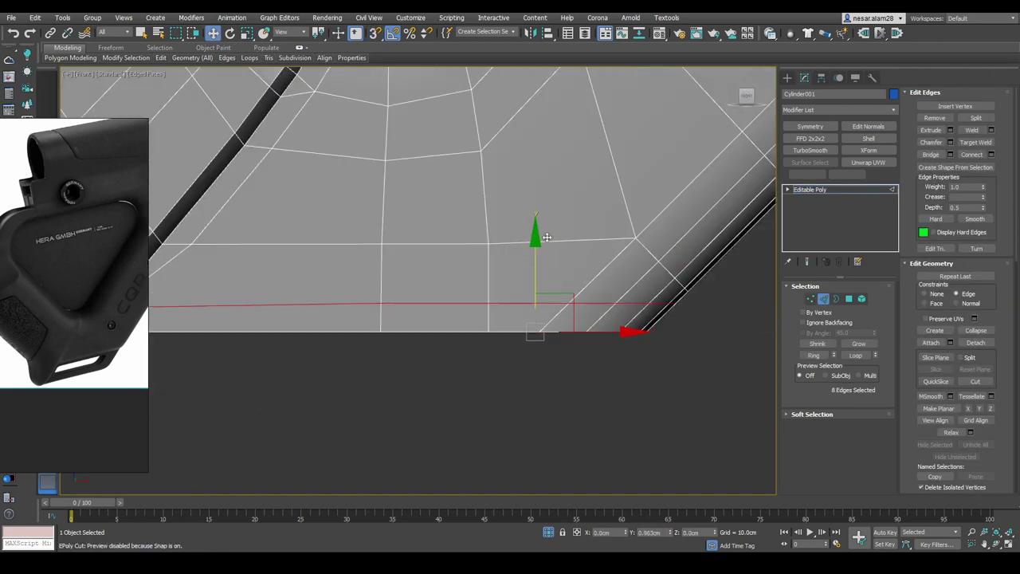
alt+middle_drag(358, 316, 322, 327)
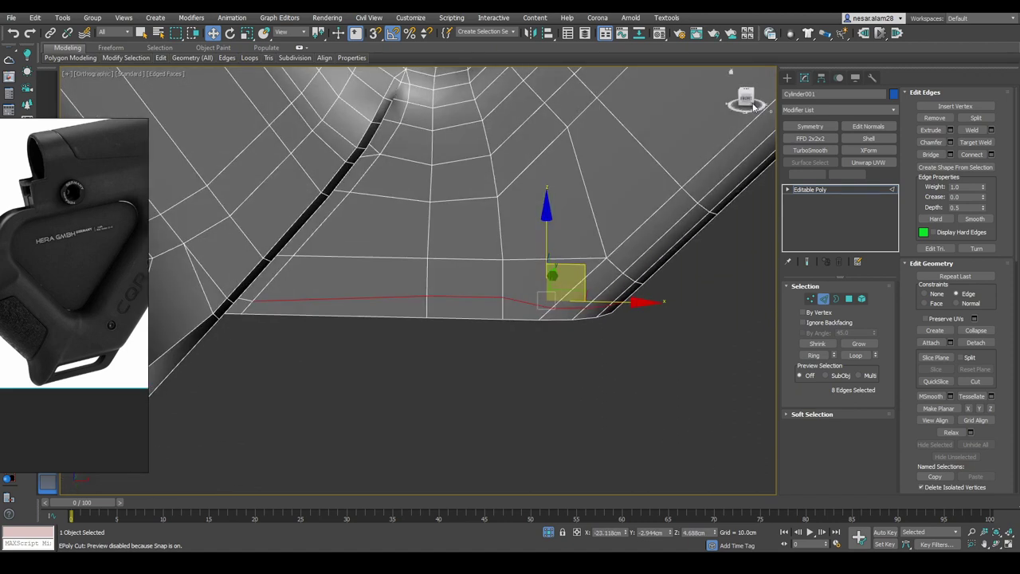
click(754, 106)
key(alt+c)
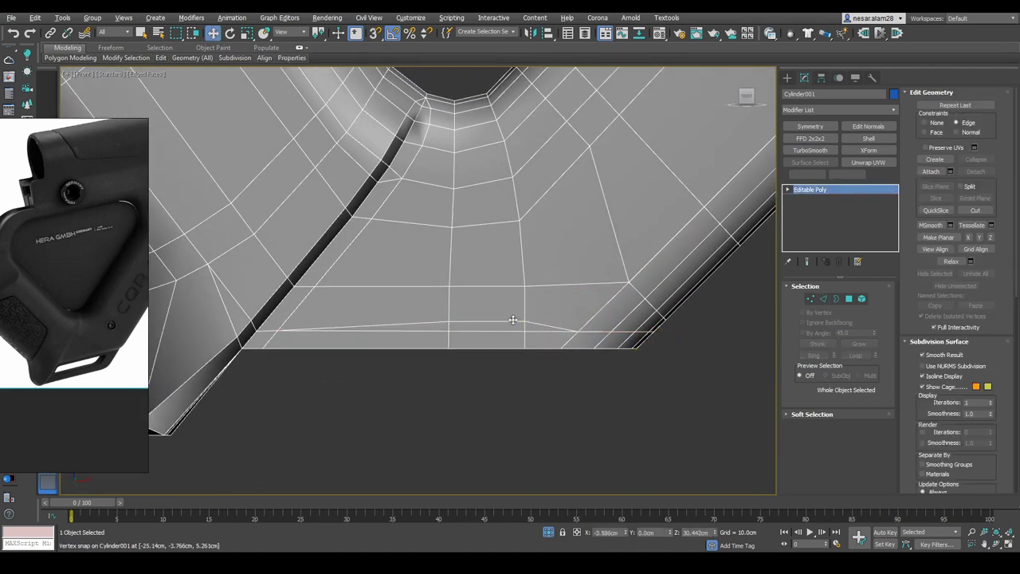
alt+middle_drag(514, 319, 661, 342)
click(811, 298)
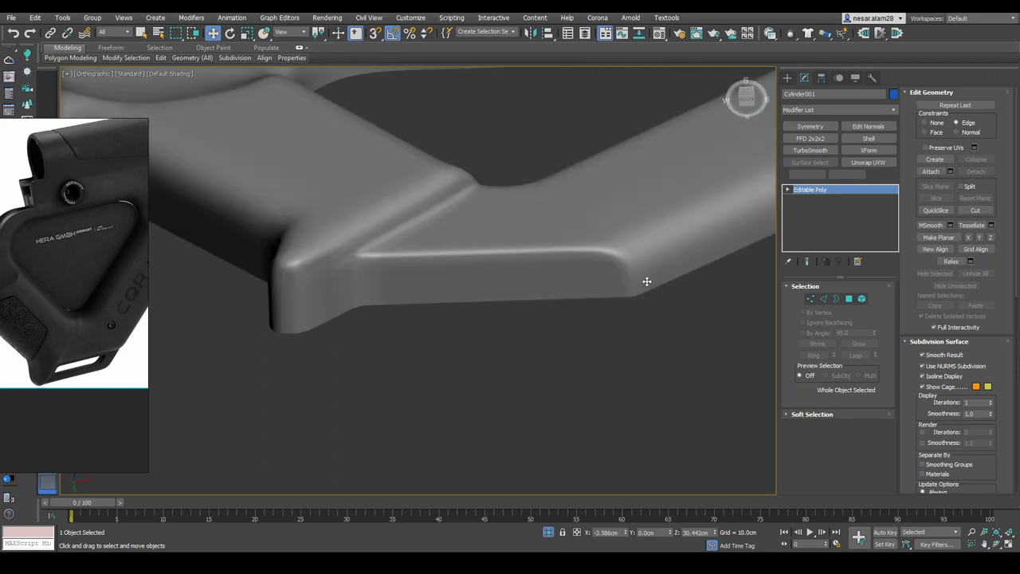
key(F4)
mouse_move(647, 282)
alt+middle_down()
mouse_move(659, 283)
mouse_move(670, 336)
alt+middle_up()
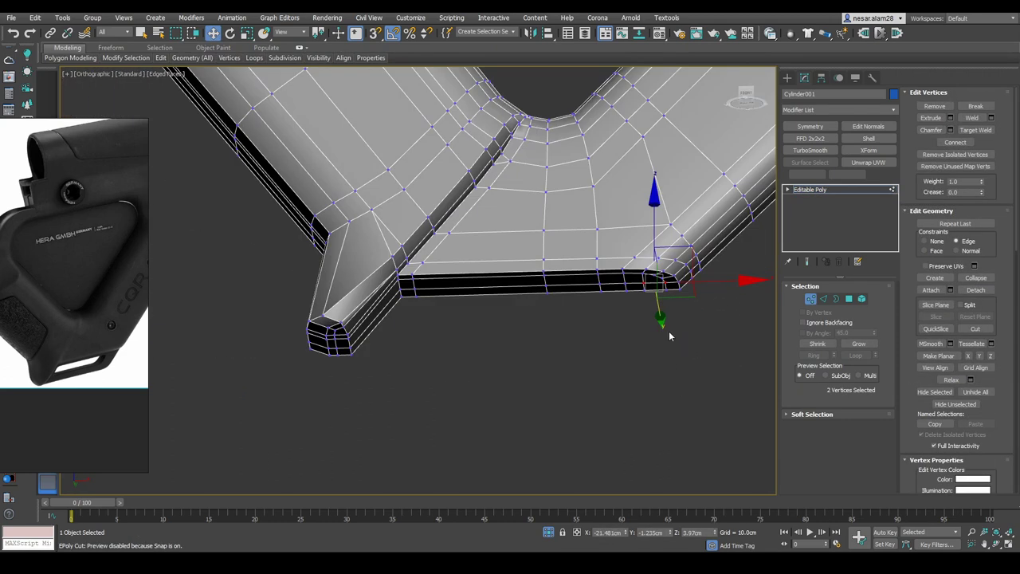
Scale and move the grip tip's lower vertices, then preview the stock at 2 NURMS iterations
key(f)
scroll(456, 312, up, 5)
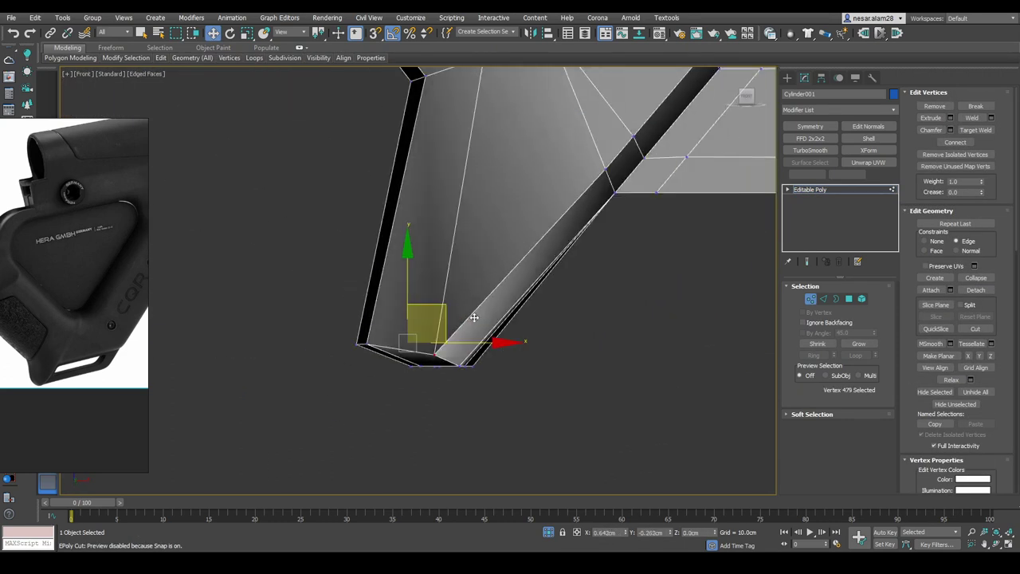
key(l)
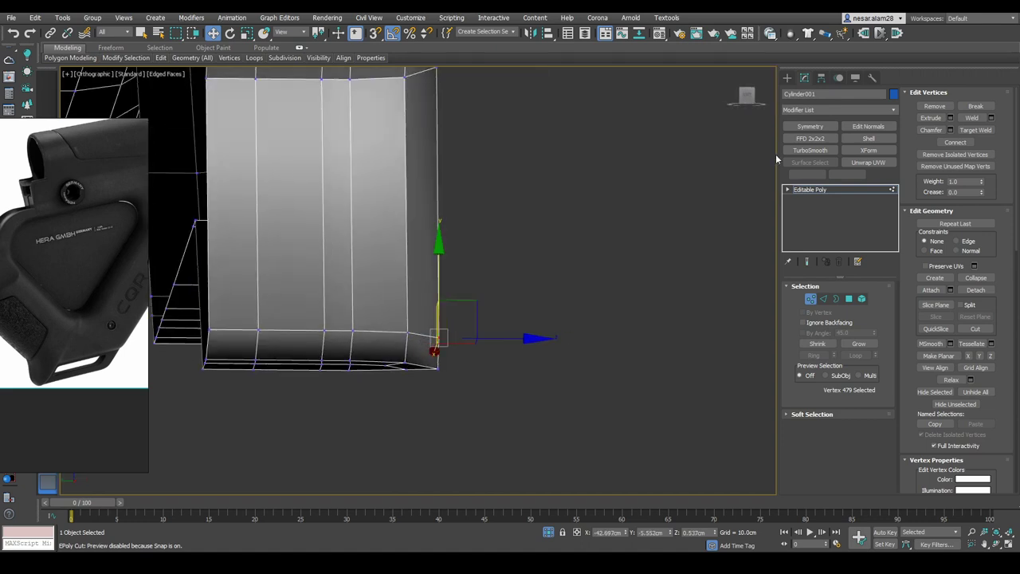
scroll(458, 332, up, 3)
scroll(564, 307, down, 2)
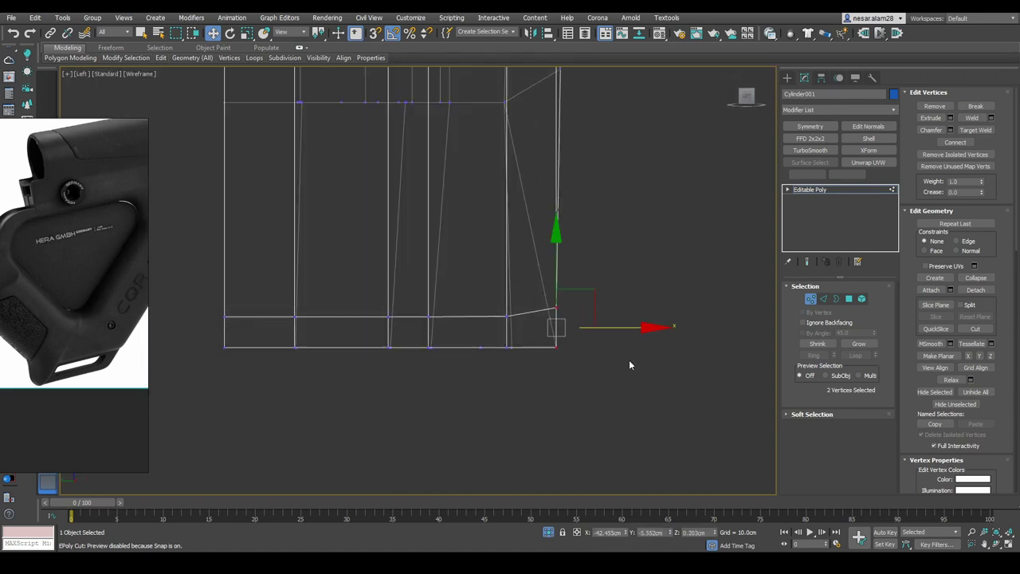
key(r)
mouse_move(630, 361)
alt+middle_down()
mouse_move(538, 423)
mouse_move(583, 269)
alt+middle_up()
key(w)
key(l)
mouse_move(543, 203)
alt+middle_down()
mouse_move(629, 290)
mouse_move(713, 141)
alt+middle_up()
key(ctrl+BackSpace)
Inspect the smoothed stock, then zoom into the grip hole in front view with edges shown
key(1)
key(f)
key(F4)
key(z)
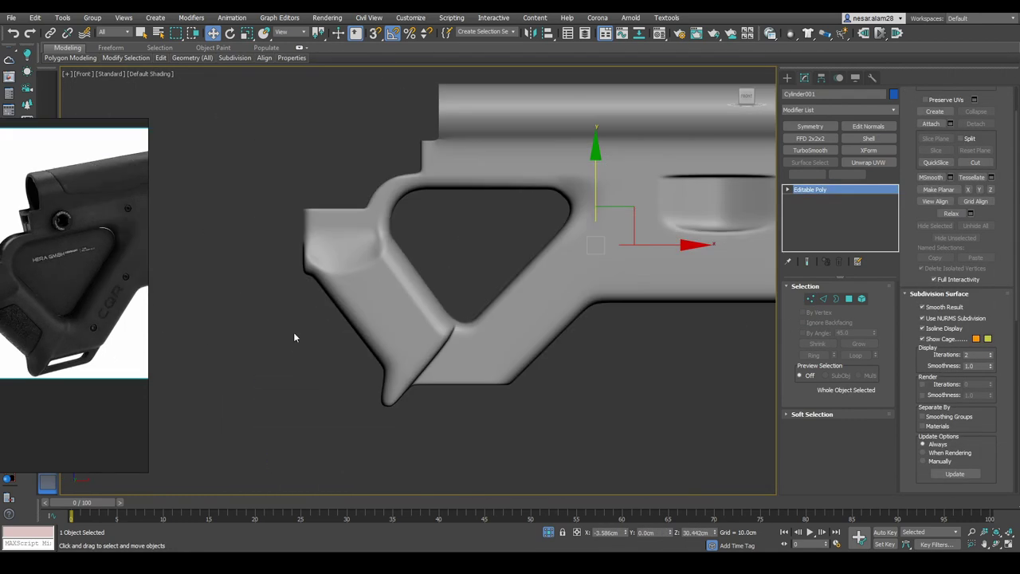
alt+middle_drag(295, 337, 562, 272)
scroll(562, 272, up, 3)
key(f)
scroll(463, 255, up, 2)
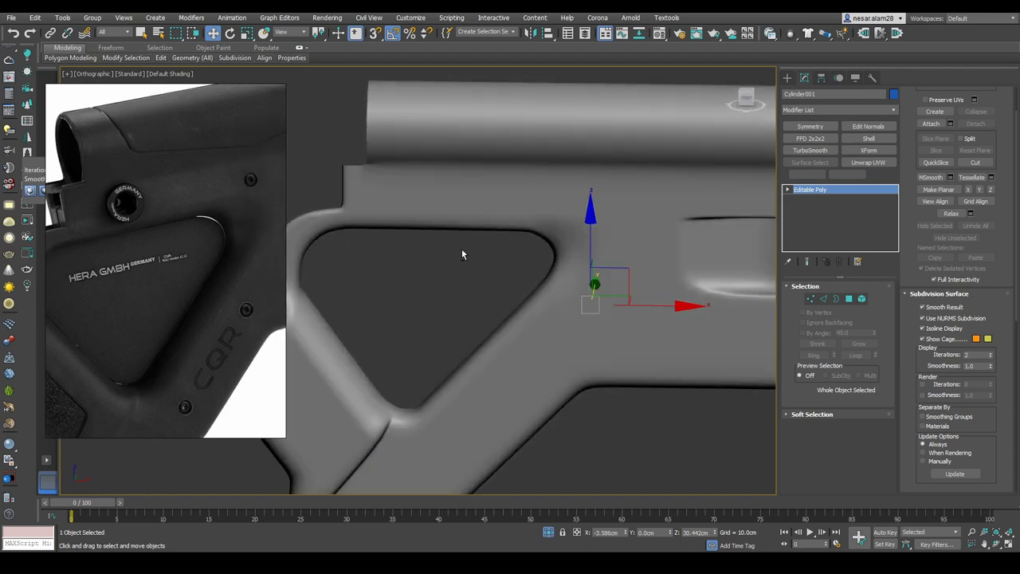
key(F4)
scroll(736, 170, up, 2)
scroll(577, 205, up, 2)
scroll(600, 207, up, 1)
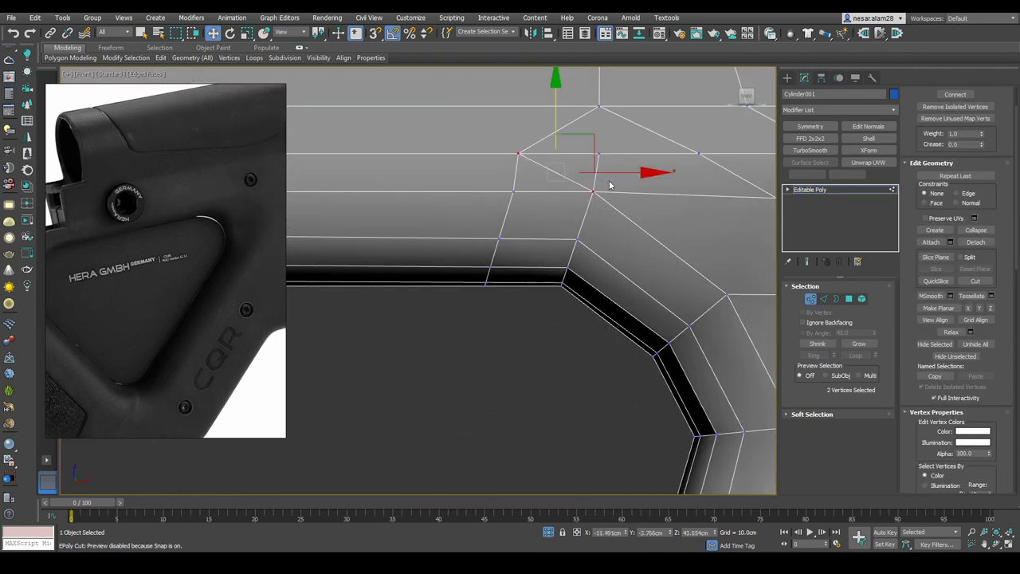
scroll(610, 185, down, 2)
Check the smoothed grip corner from an angle, then return to the unsmoothed cage
key(ctrl+BackSpace)
key(1)
key(F4)
mouse_move(643, 210)
alt+middle_down()
mouse_move(683, 244)
mouse_move(642, 256)
mouse_move(694, 252)
alt+middle_up()
key(f)
key(F4)
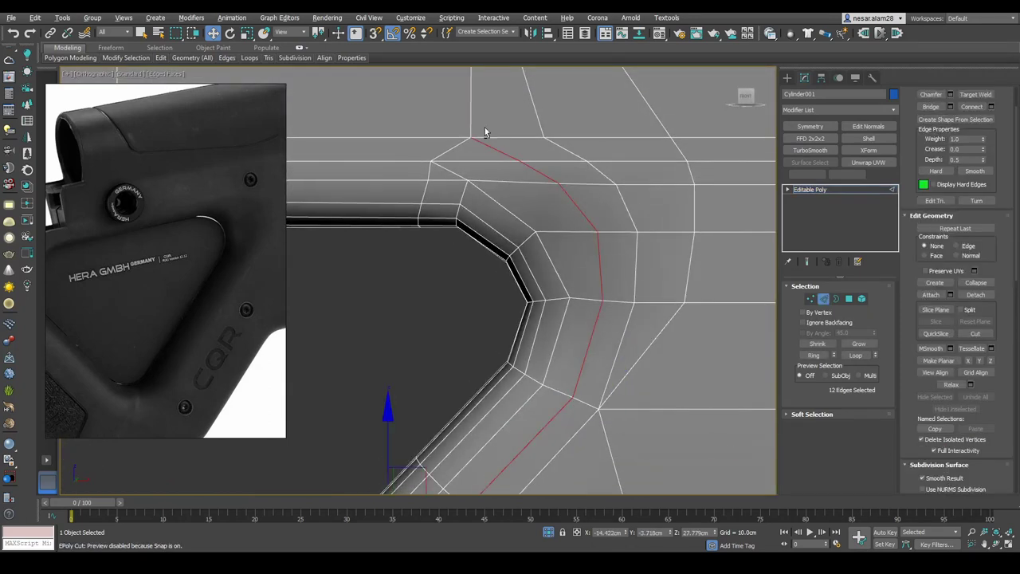
scroll(485, 132, down, 3)
Select the edges at the grip-hole's upper corner and reposition them
click(528, 326)
scroll(650, 151, up, 3)
mouse_move(663, 146)
middle_down()
mouse_move(478, 119)
mouse_move(622, 160)
mouse_move(542, 263)
middle_up()
click(620, 204)
key(1)
middle_drag(585, 185, 562, 164)
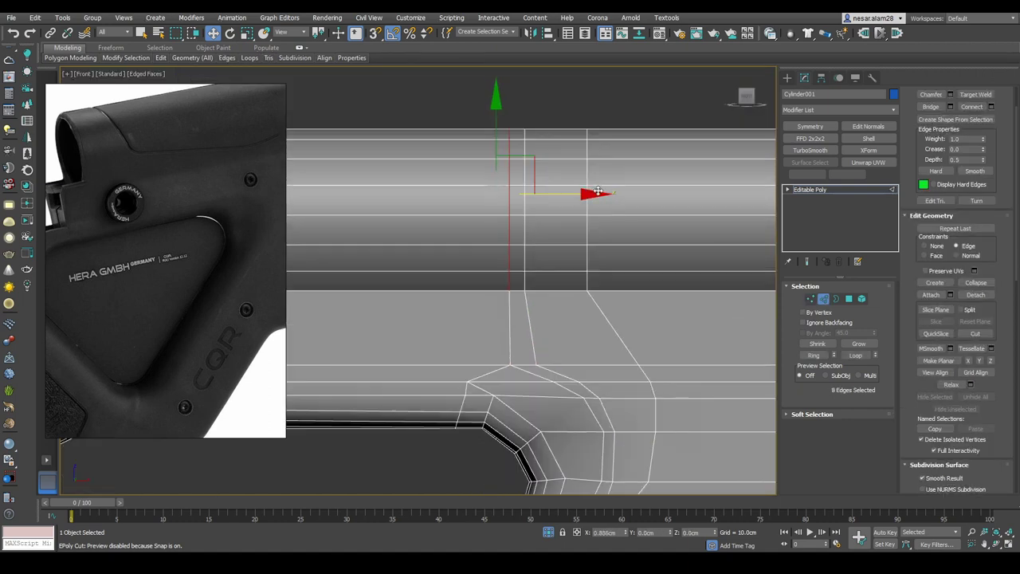
scroll(562, 164, down, 2)
scroll(562, 164, up, 2)
middle_drag(562, 239, 558, 176)
Adjust the corner vertices and preview the smoothed grip corner without wireframe
click(811, 299)
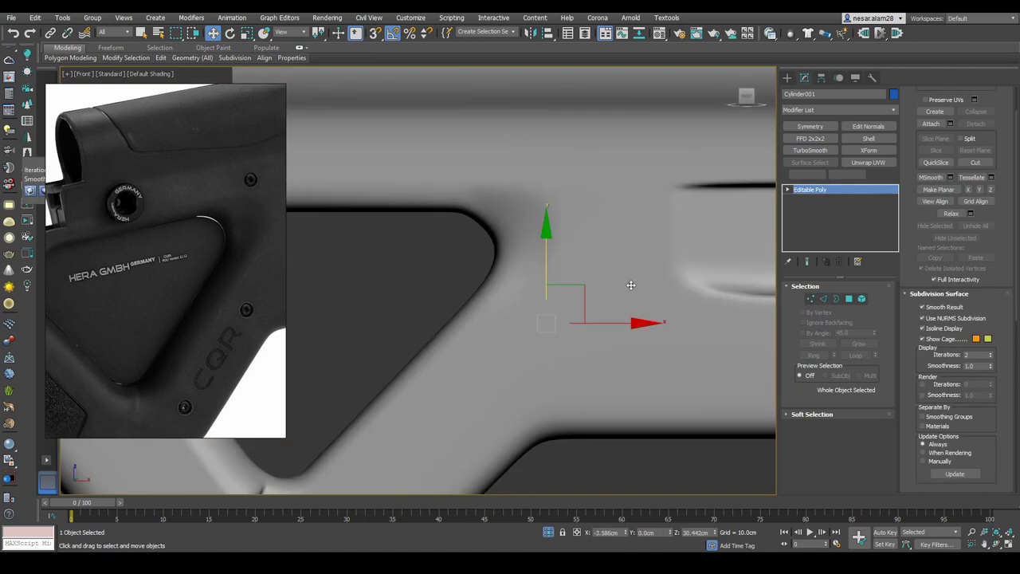
scroll(558, 200, up, 2)
scroll(606, 240, down, 3)
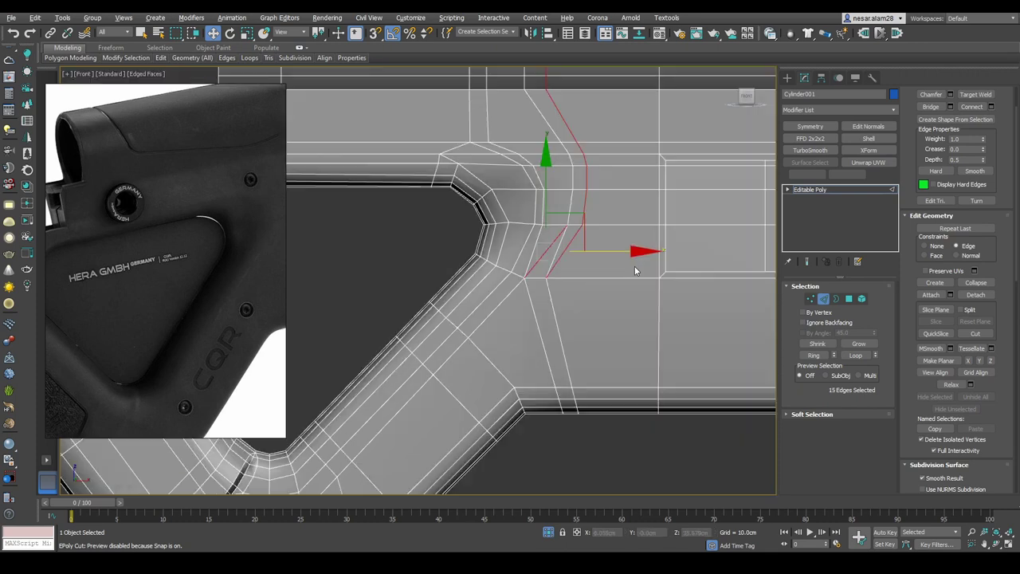
key(ctrl+BackSpace)
scroll(540, 230, up, 2)
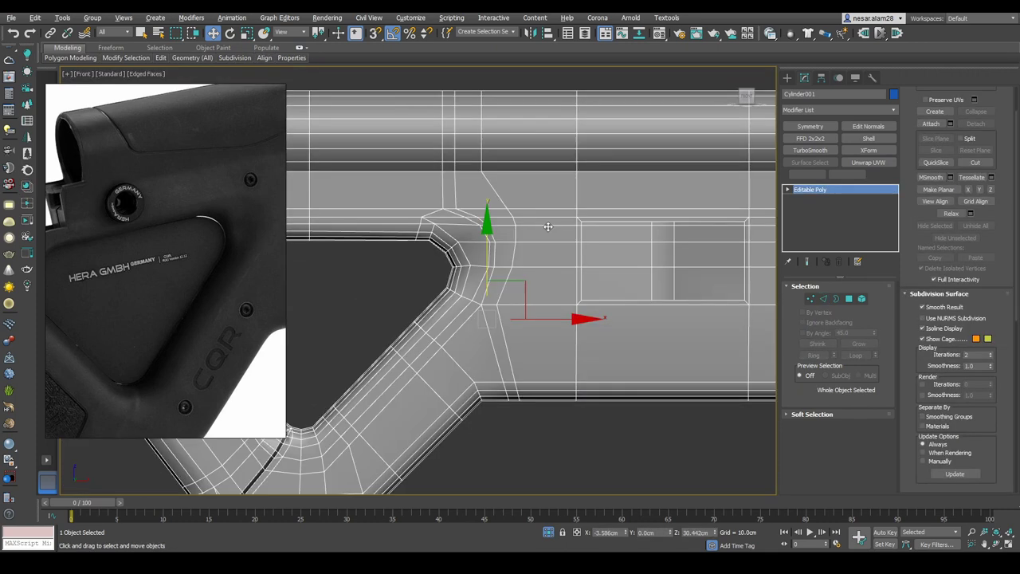
key(F4)
scroll(522, 243, up, 2)
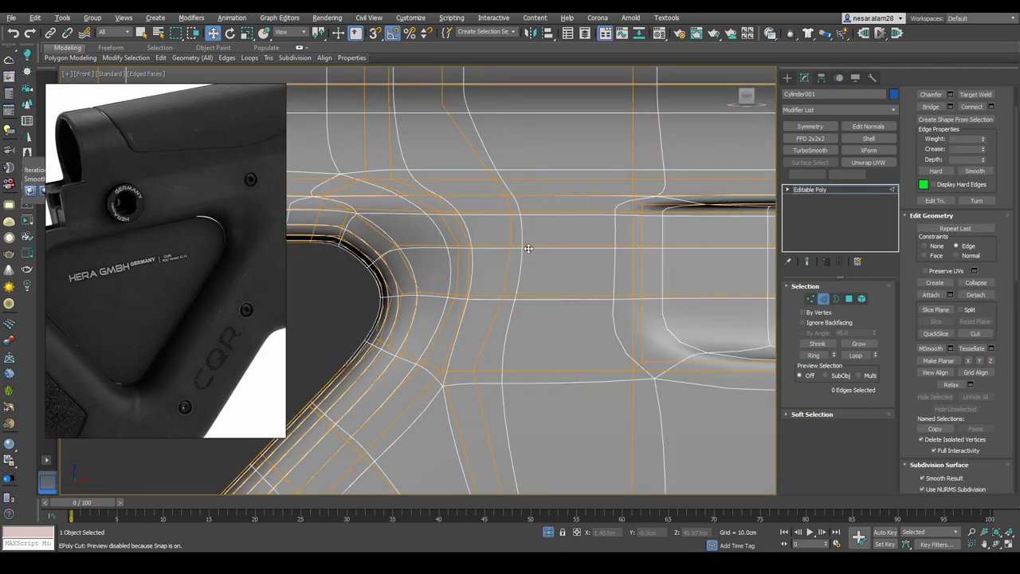
Select the edge loop around the rectangular side recess
key(2)
scroll(529, 248, down, 2)
scroll(481, 191, up, 3)
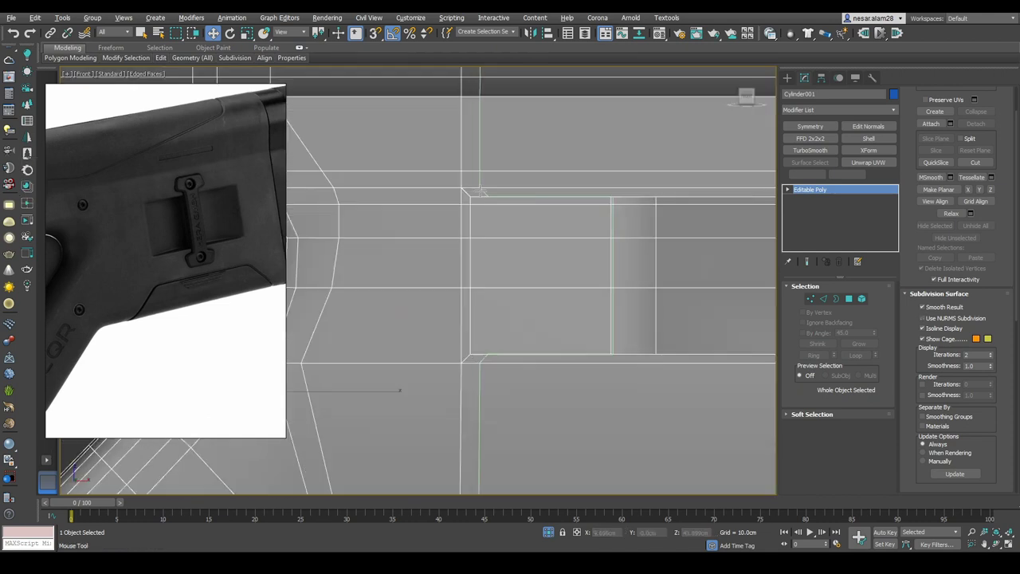
alt+middle_drag(481, 191, 510, 223)
key(2)
scroll(534, 239, down, 2)
scroll(629, 159, up, 2)
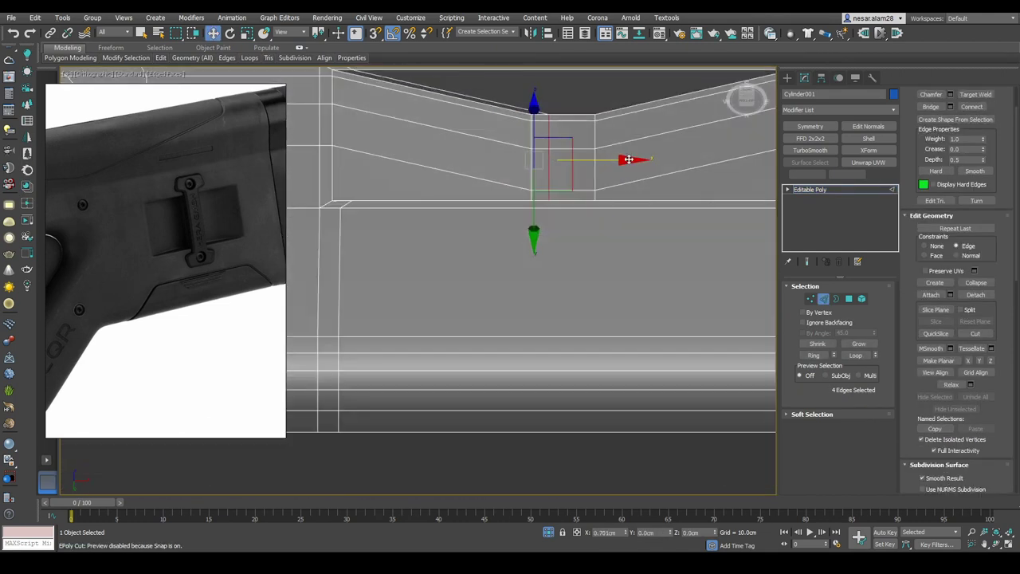
scroll(629, 159, down, 2)
key(alt+l)
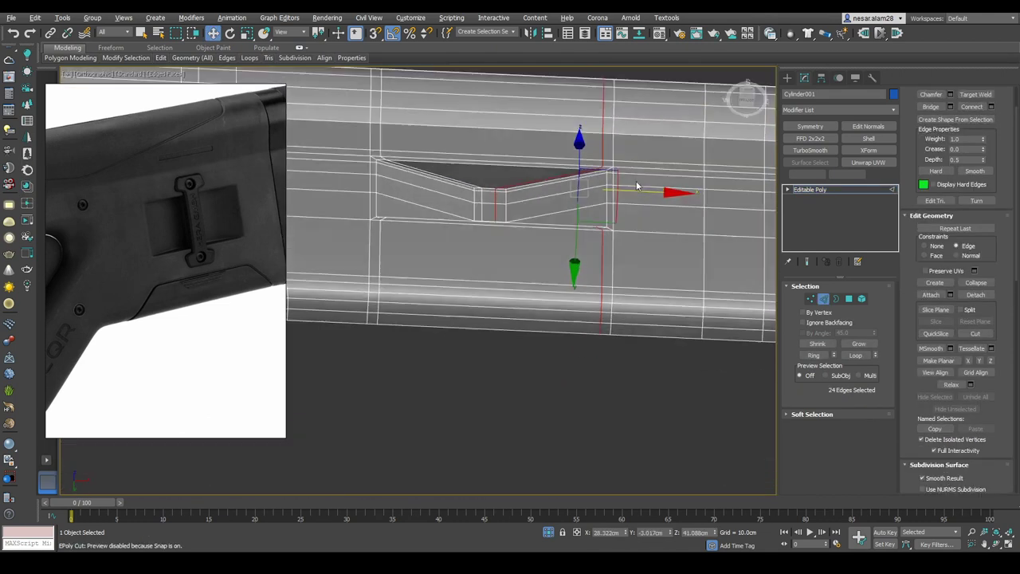
alt+middle_drag(663, 161, 479, 293)
key(shift+z)
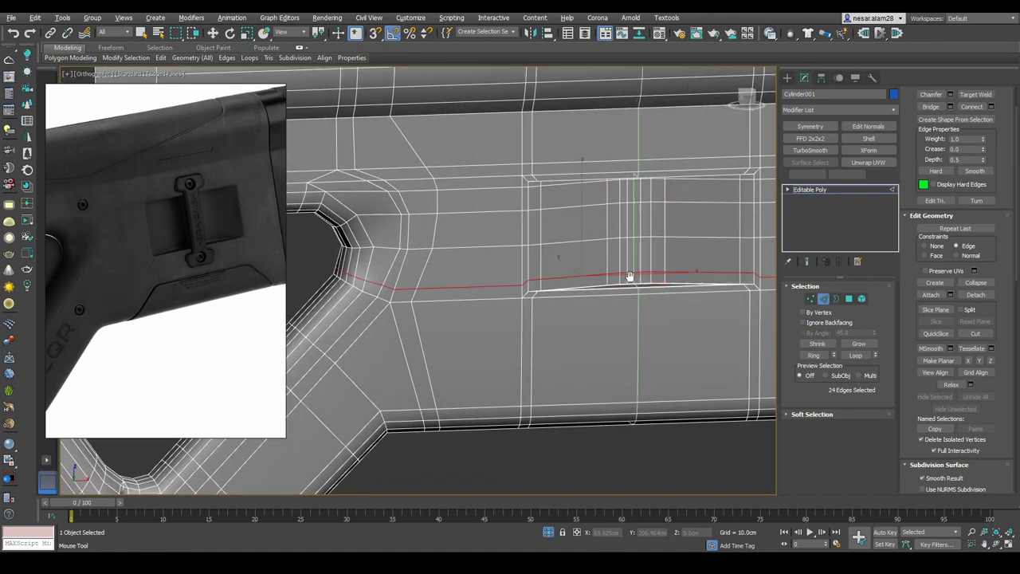
key(shift+z)
scroll(678, 175, up, 2)
scroll(604, 162, down, 2)
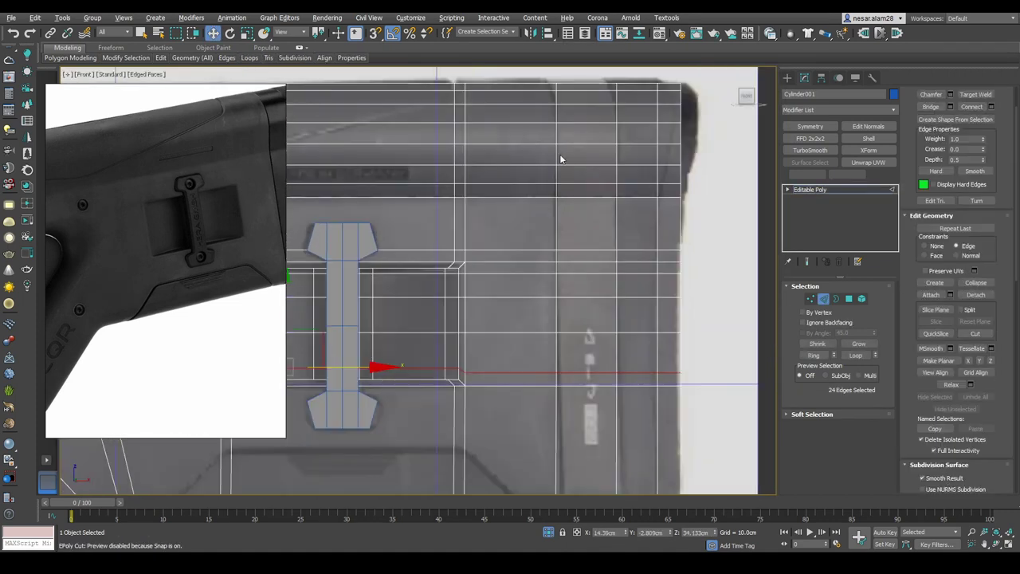
Select faces at the stock's rear end, then return to object level
right_click(559, 154)
click(519, 231)
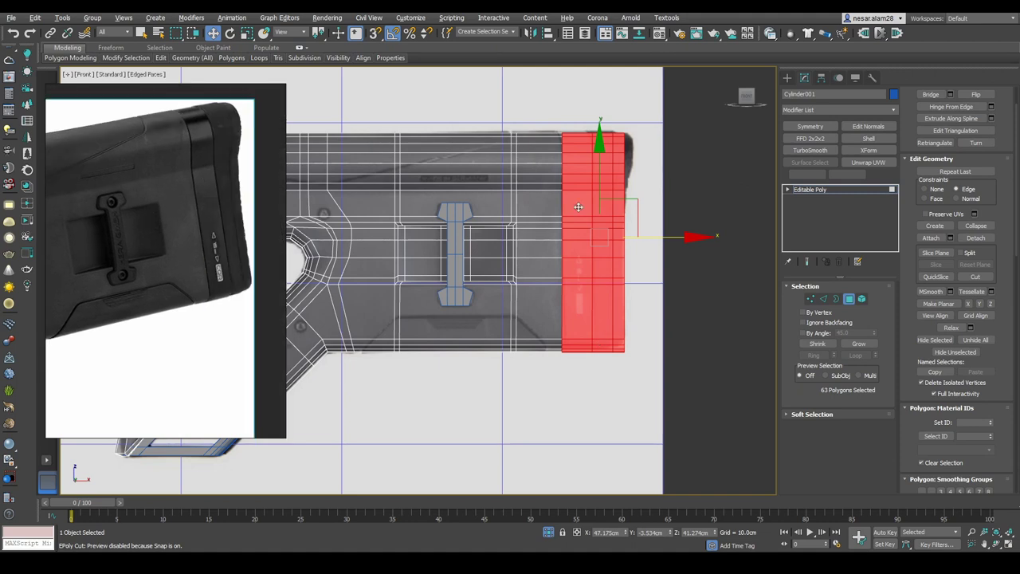
key(4)
scroll(598, 235, up, 2)
scroll(594, 239, up, 2)
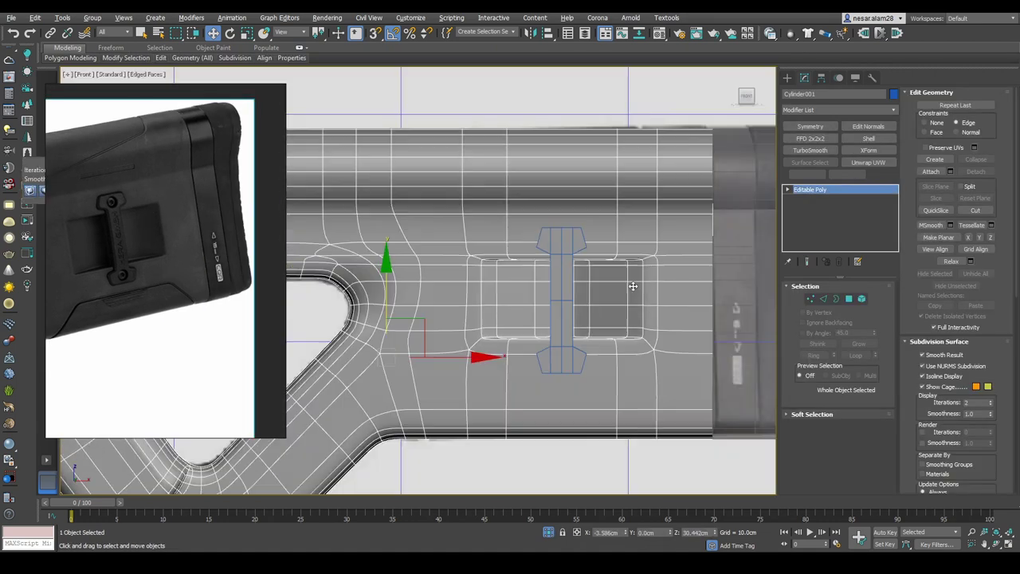
scroll(592, 240, up, 2)
scroll(592, 240, up, 2)
Chamfer the recess border edges with a narrow amount and confirm
key(2)
alt+middle_drag(591, 240, 605, 303)
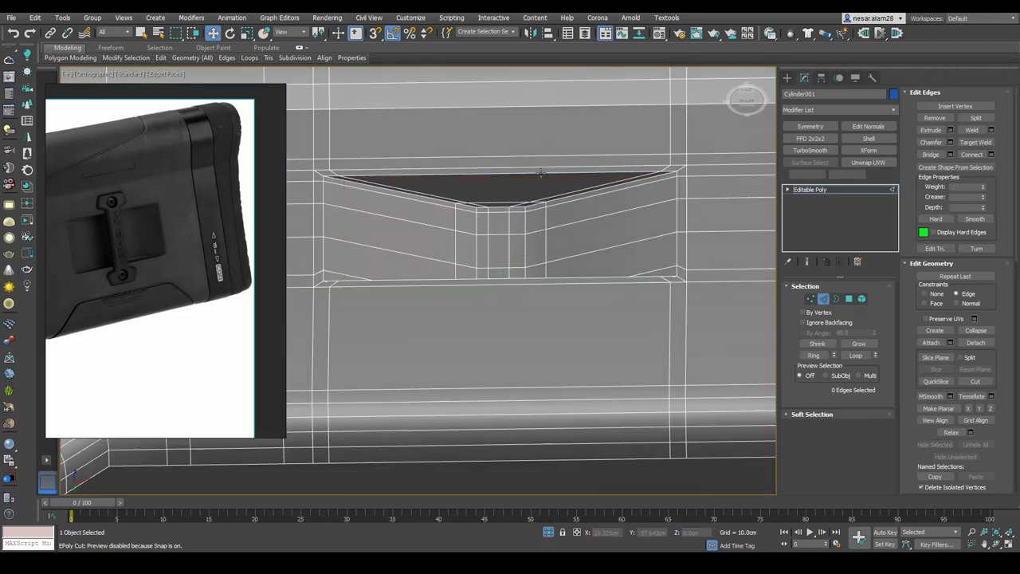
shift+click(939, 143)
drag(425, 301, 425, 307)
alt+middle_drag(427, 305, 658, 292)
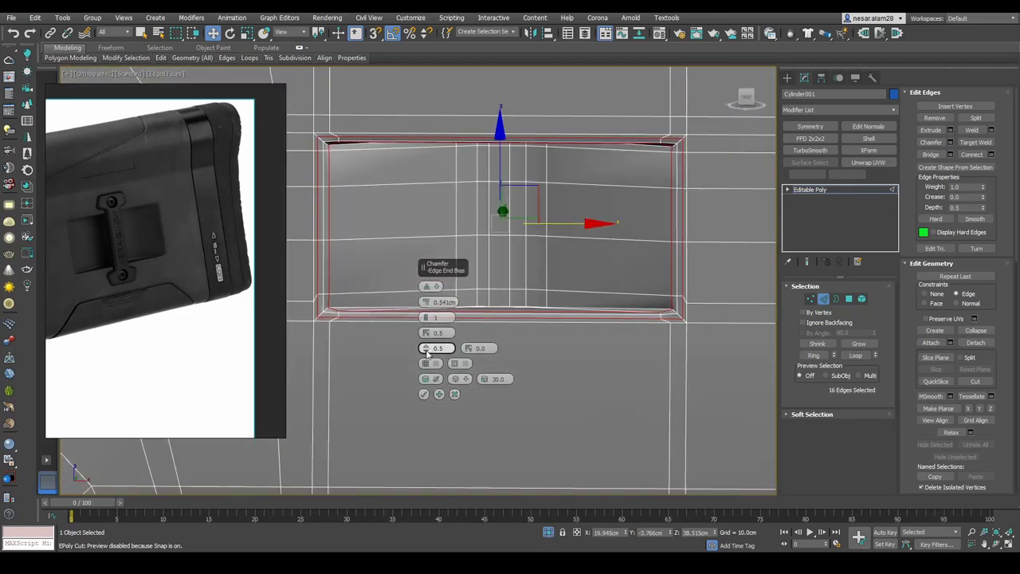
click(423, 394)
mouse_move(423, 394)
alt+middle_down()
mouse_move(531, 251)
mouse_move(632, 297)
mouse_move(590, 309)
mouse_move(521, 259)
mouse_move(455, 255)
mouse_move(504, 291)
mouse_move(508, 309)
mouse_move(734, 238)
mouse_move(619, 346)
mouse_move(515, 287)
mouse_move(469, 282)
mouse_move(686, 215)
alt+middle_up()
Adjust the edges and vertices on the recess wall, then preview the stock smoothed
click(533, 263)
key(1)
key(1)
key(w)
key(2)
click(504, 283)
key(1)
key(2)
key(6)
key(ctrl+q)
Scale the recess's top edge loop in front view and check the smoothed result
key(F4)
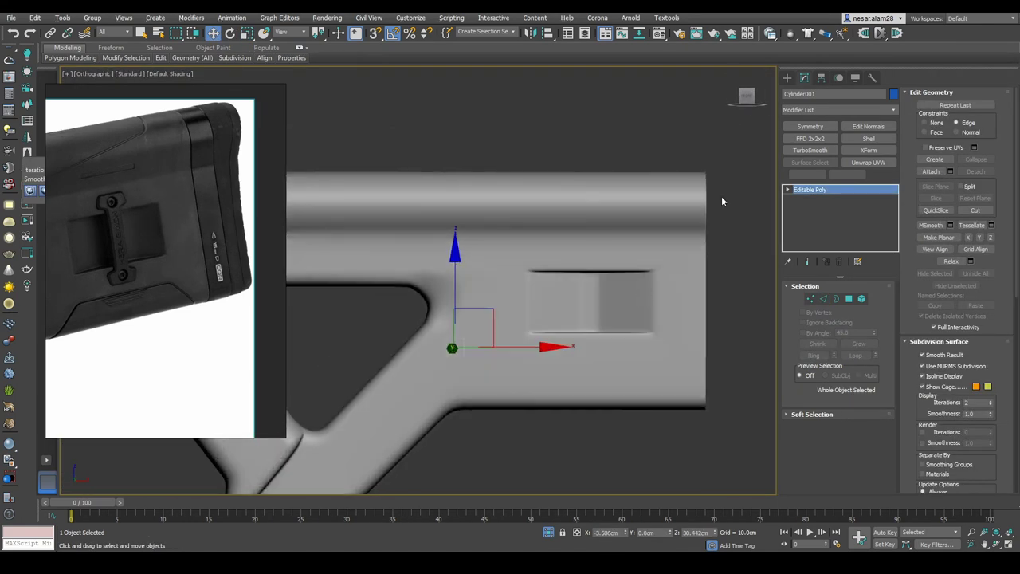
key(F4)
key(f)
scroll(622, 271, up, 2)
scroll(425, 240, down, 2)
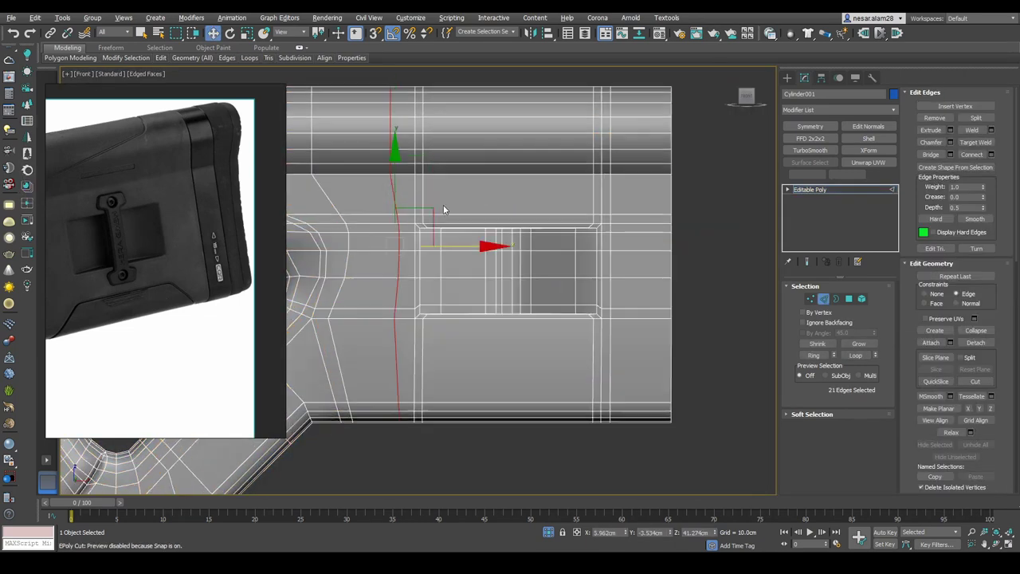
middle_drag(444, 210, 514, 231)
key(r)
key(6)
key(ctrl+q)
key(F4)
mouse_move(553, 269)
alt+middle_down()
mouse_move(587, 221)
mouse_move(538, 314)
mouse_move(448, 239)
mouse_move(541, 252)
mouse_move(616, 192)
mouse_move(588, 244)
alt+middle_up()
Refine the top-lip edges further and preview the sloped, smoothed recess
key(ctrl+q)
key(F4)
scroll(537, 314, up, 4)
key(2)
scroll(479, 255, up, 1)
scroll(433, 230, down, 5)
scroll(516, 248, up, 5)
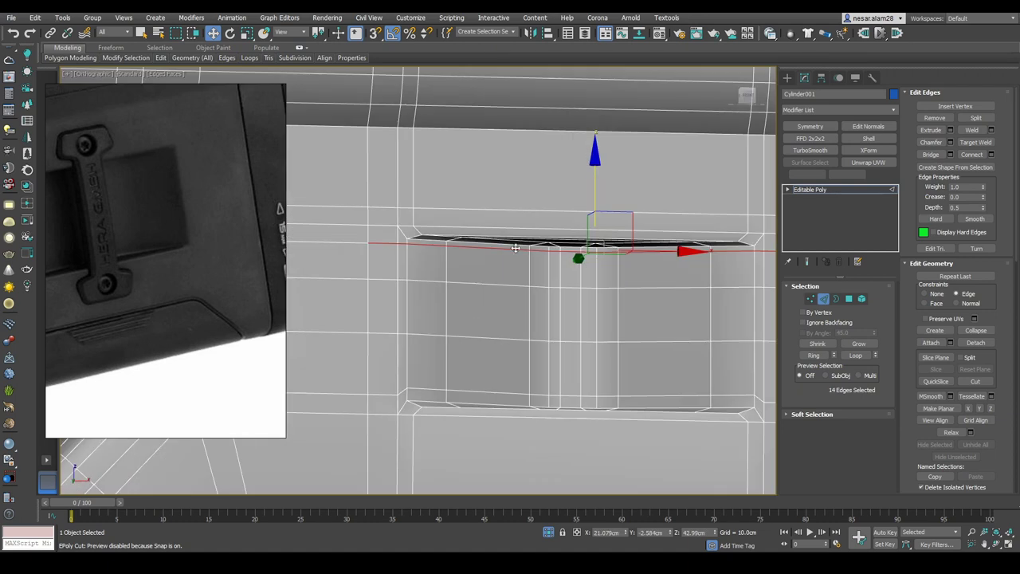
scroll(655, 308, down, 3)
key(ctrl+b)
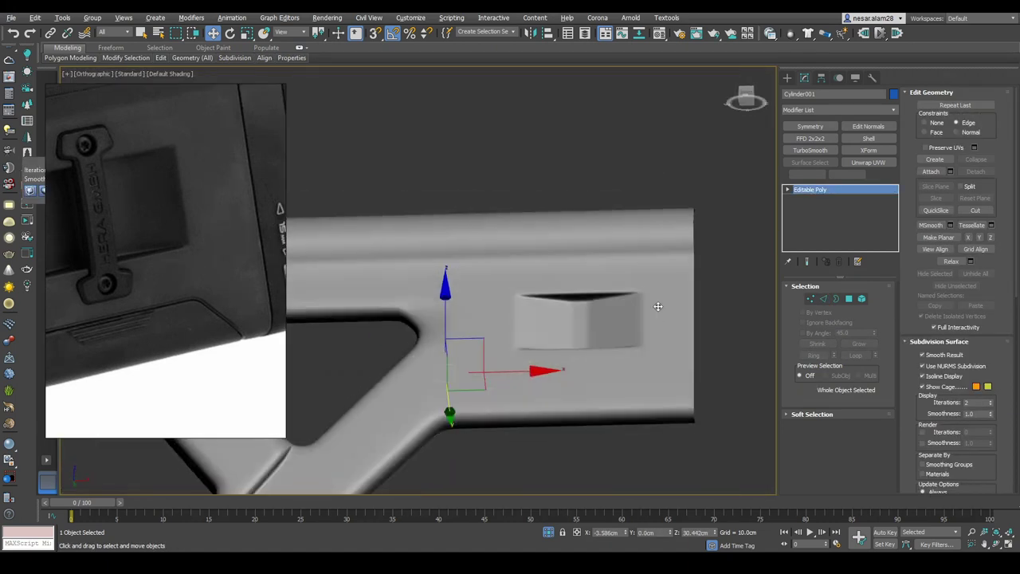
scroll(211, 165, down, 5)
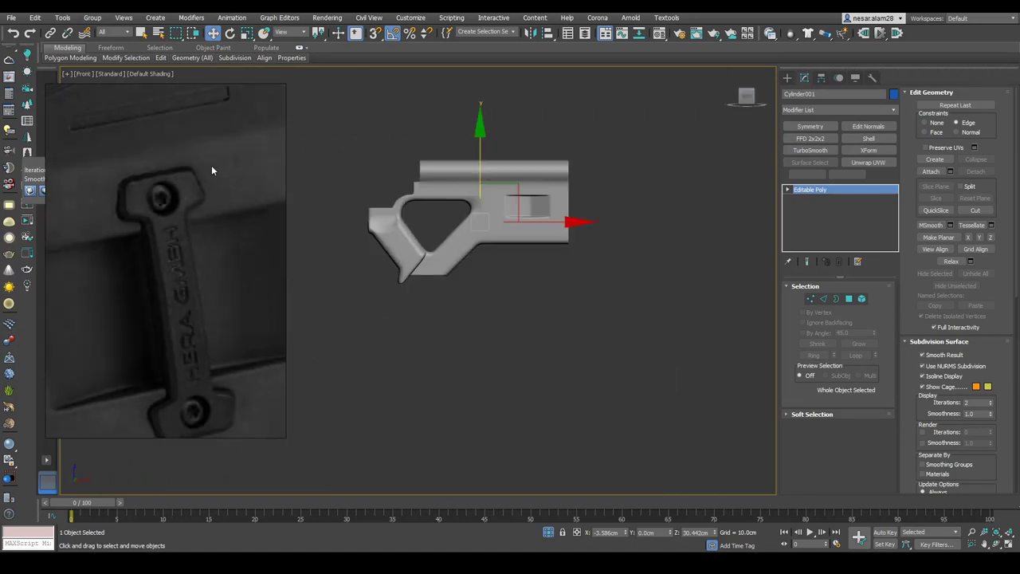
scroll(610, 175, up, 5)
Turn off smoothing, show wireframe edges, and select an edge loop on the grip
alt+middle_drag(610, 176, 121, 167)
scroll(481, 178, down, 2)
key(ctrl+b)
key(F4)
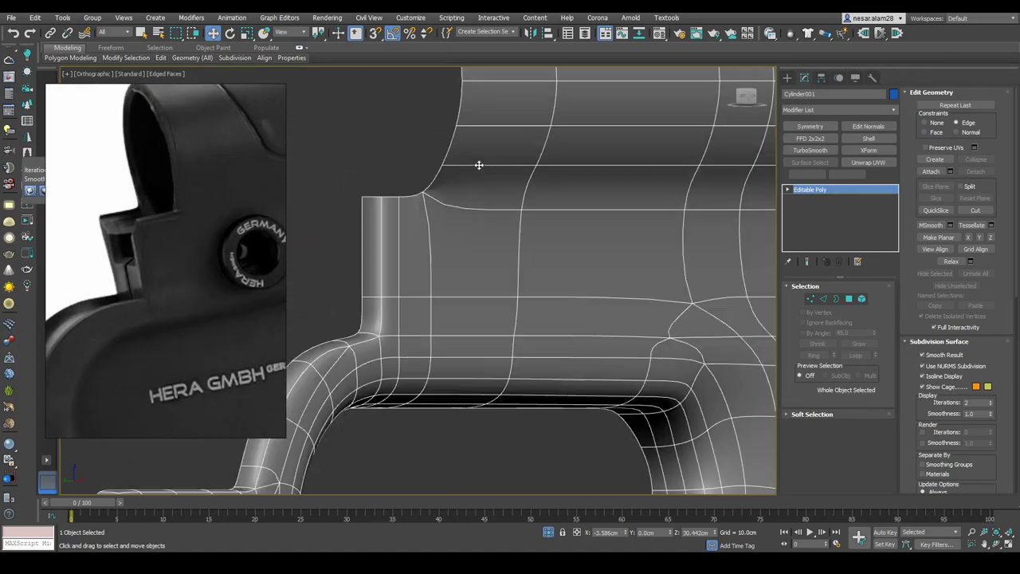
key(2)
mouse_move(480, 178)
alt+middle_down()
mouse_move(516, 233)
mouse_move(473, 257)
mouse_move(476, 287)
mouse_move(124, 307)
alt+middle_up()
double_click(474, 257)
Start cutting new edges into the grip and inspect it from other angles
scroll(474, 263, down, 3)
key(alt+c)
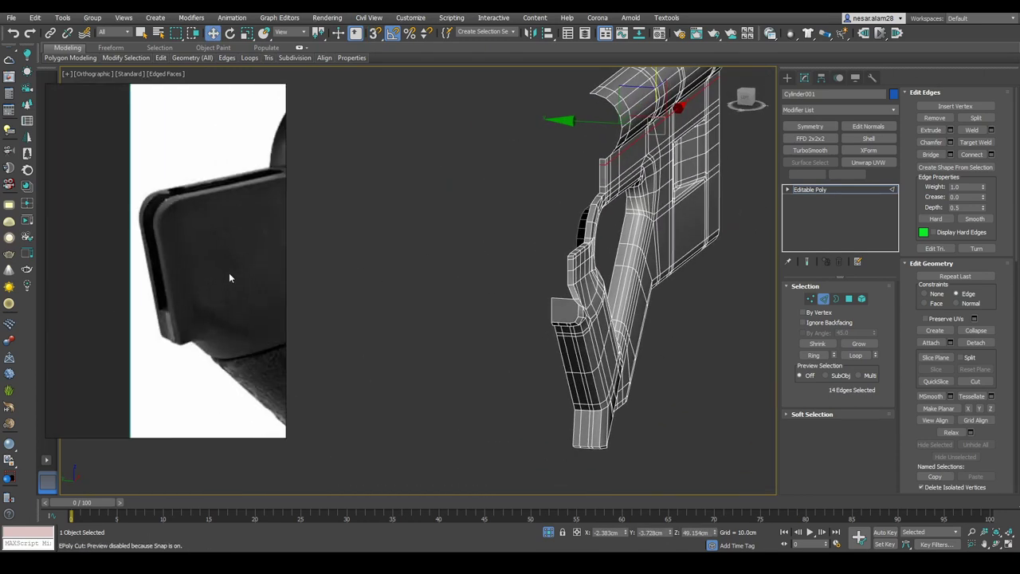
scroll(565, 261, up, 3)
scroll(543, 287, up, 3)
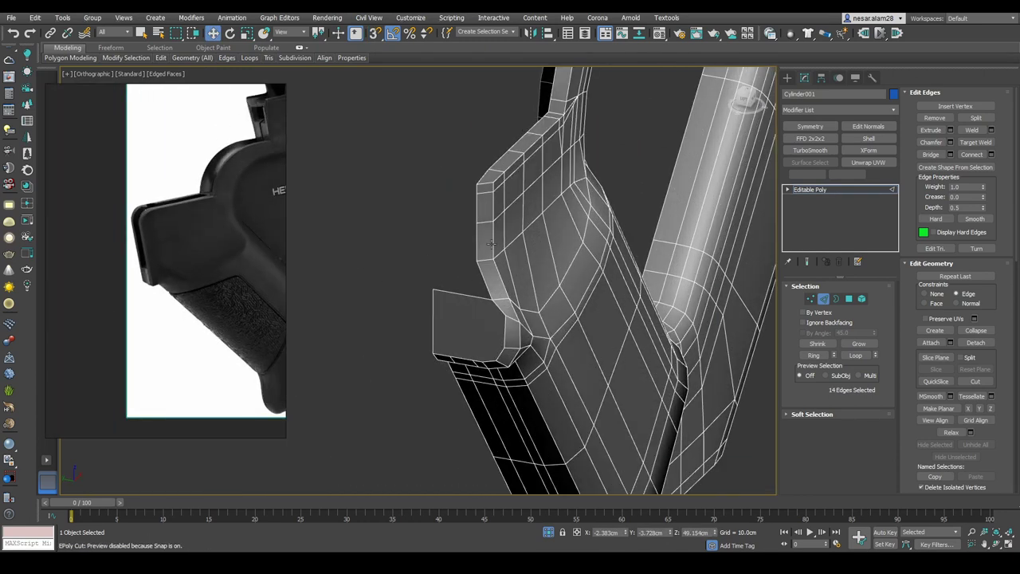
key(2)
key(2)
mouse_move(506, 317)
alt+middle_down()
mouse_move(479, 303)
mouse_move(465, 324)
alt+middle_up()
mouse_move(576, 369)
alt+middle_down()
mouse_move(510, 279)
mouse_move(519, 207)
mouse_move(462, 295)
alt+middle_up()
key(1)
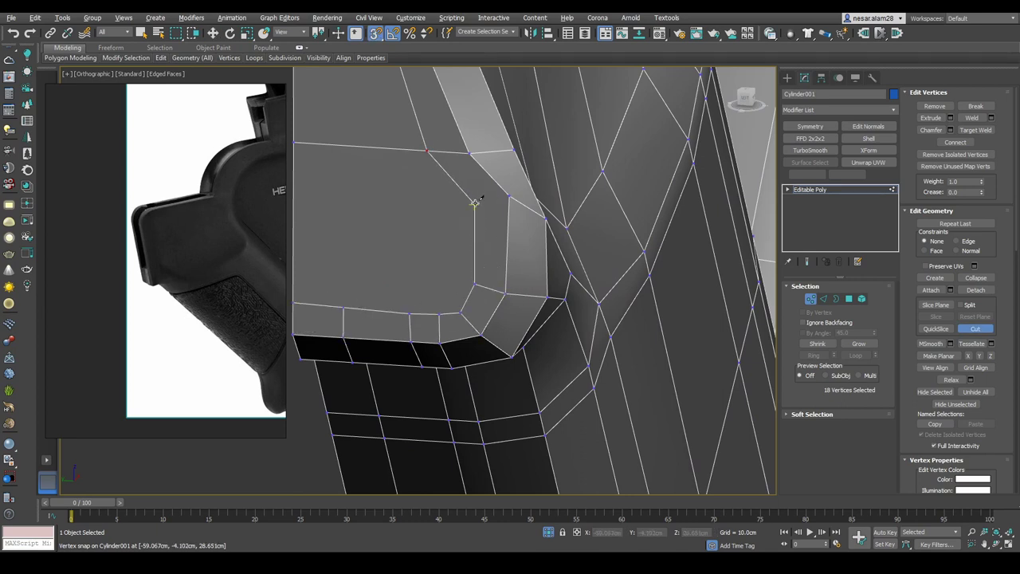
Preview the grip with NURMS smoothing and check it from the left side view
mouse_move(475, 202)
alt+middle_down()
mouse_move(511, 240)
mouse_move(515, 208)
mouse_move(588, 262)
mouse_move(579, 246)
alt+middle_up()
key(ctrl+BackSpace)
key(l)
key(2)
scroll(624, 260, down, 2)
key(l)
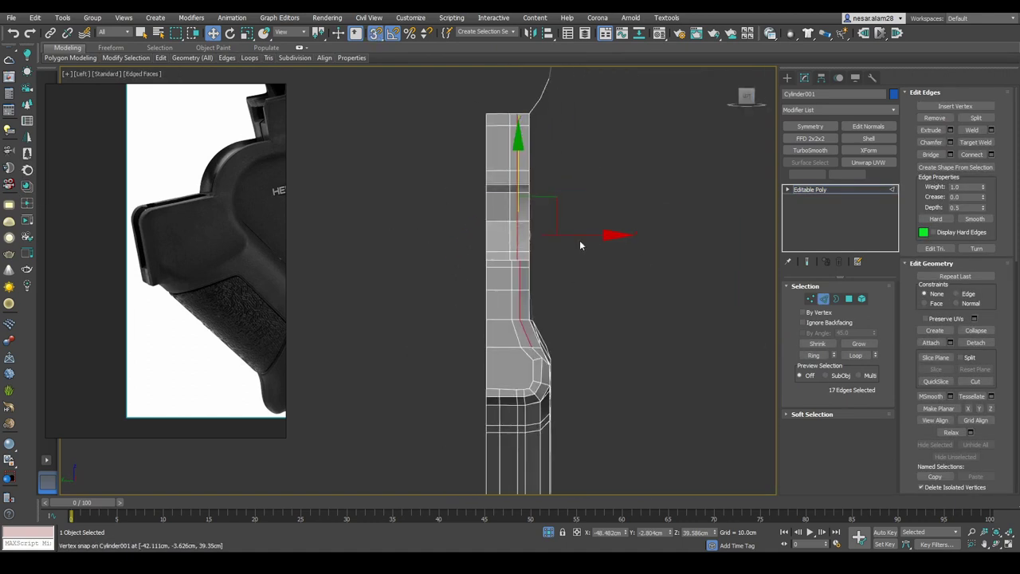
scroll(582, 247, up, 2)
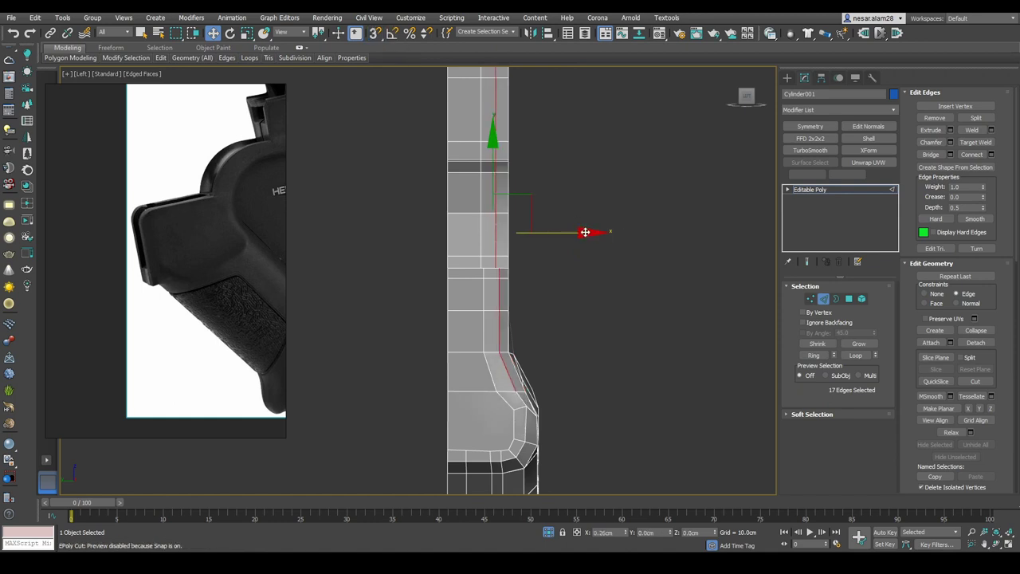
alt+middle_drag(586, 232, 582, 329)
Select vertices on the grip's edge and lower corner in the front and left views
key(1)
mouse_move(677, 228)
alt+middle_down()
mouse_move(472, 231)
mouse_move(571, 279)
mouse_move(425, 256)
mouse_move(592, 227)
alt+middle_up()
key(f)
click(472, 231)
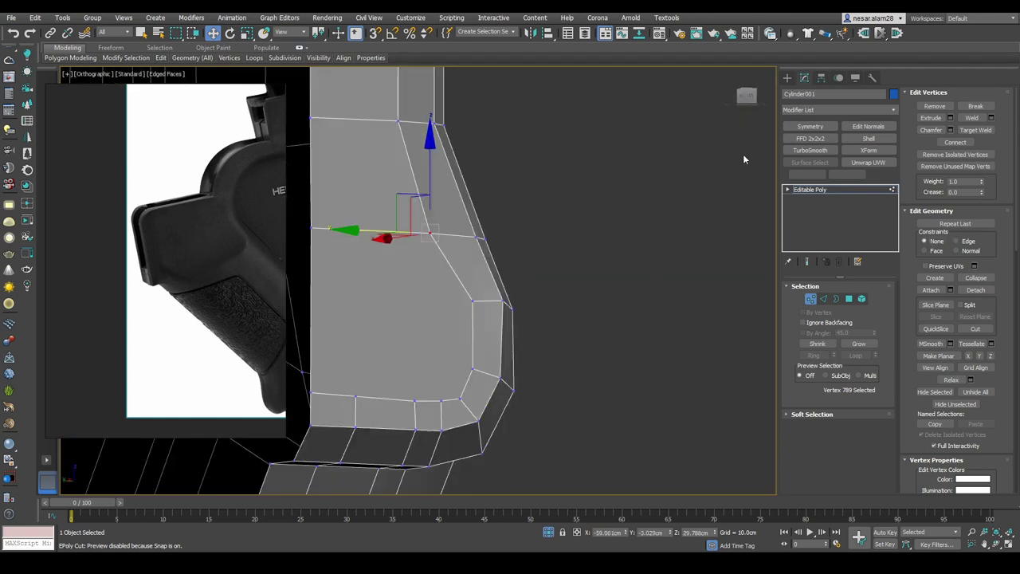
key(l)
click(591, 238)
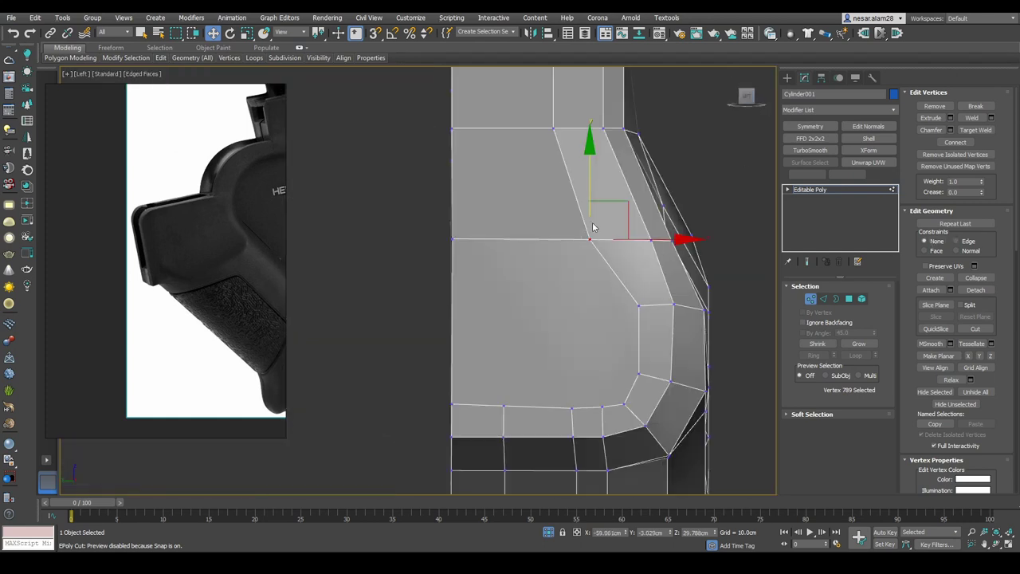
middle_drag(692, 305, 661, 299)
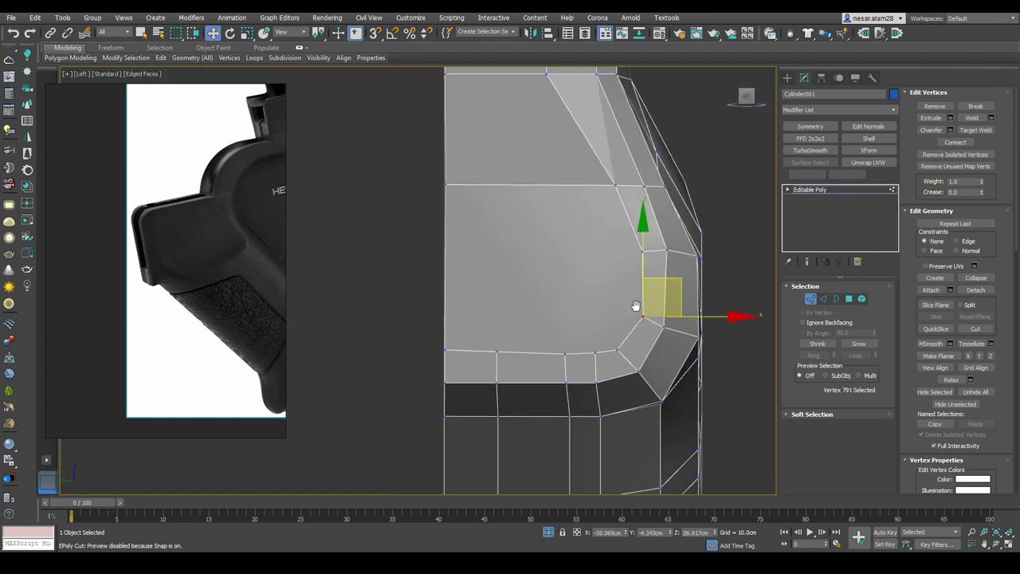
Ready the chosen grip corner vertex for moving with the Move tool
key(2)
scroll(540, 322, up, 2)
key(1)
key(w)
scroll(691, 273, down, 1)
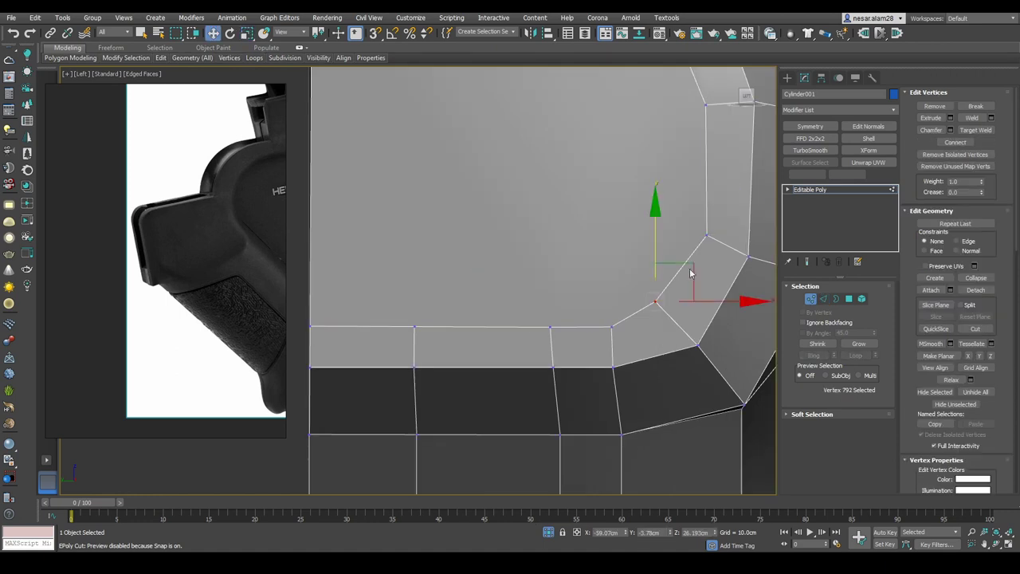
scroll(709, 235, down, 2)
Select the edge loop along the stock's rear edge and view it from the front
key(2)
double_click(611, 235)
alt+middle_drag(610, 234, 541, 301)
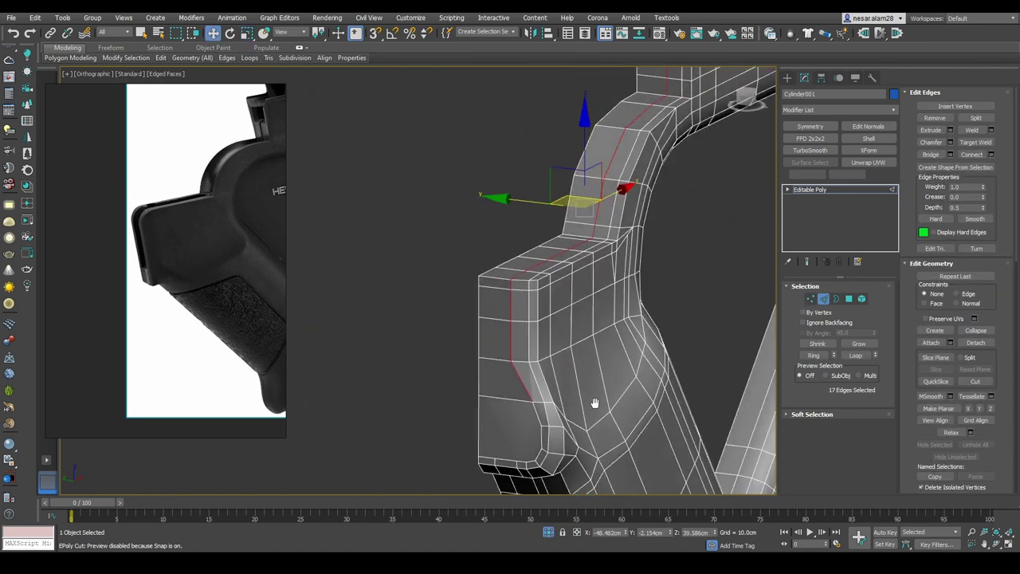
scroll(542, 301, up, 3)
scroll(573, 313, down, 2)
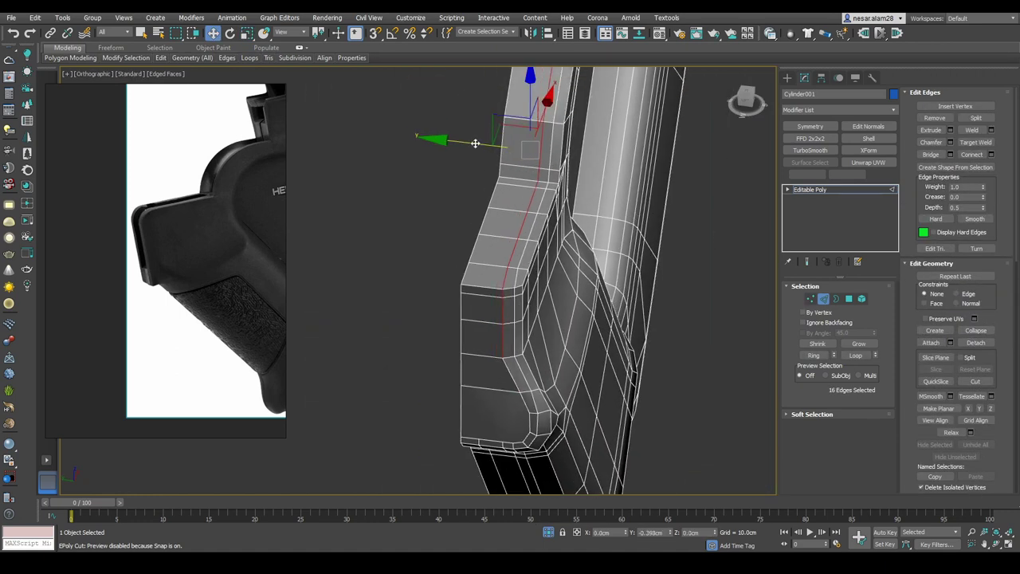
key(f)
scroll(603, 164, up, 2)
Preview the smoothed stock, orbiting around it and checking it from the front
key(2)
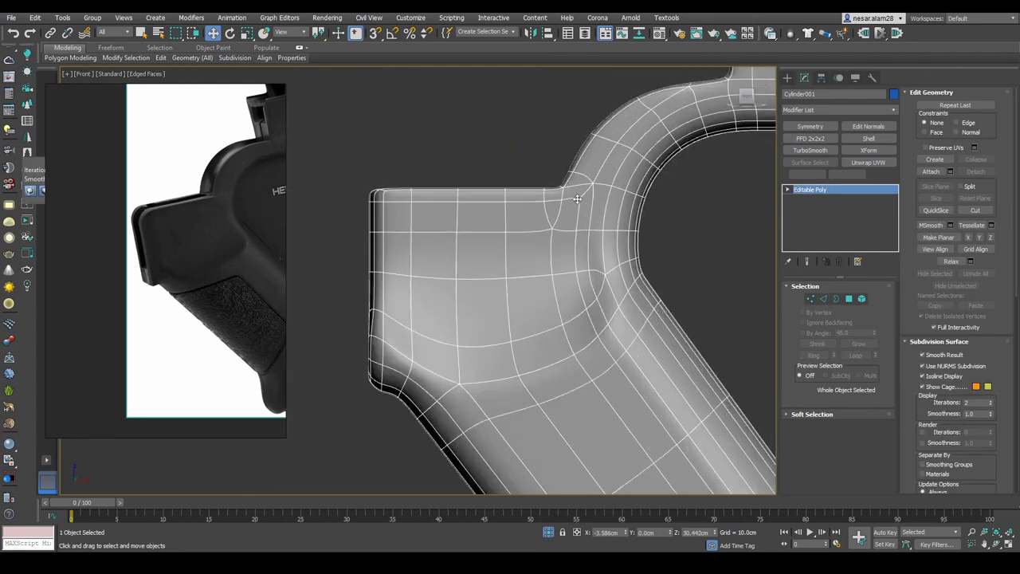
key(2)
scroll(577, 199, up, 3)
scroll(608, 130, down, 1)
scroll(574, 269, down, 2)
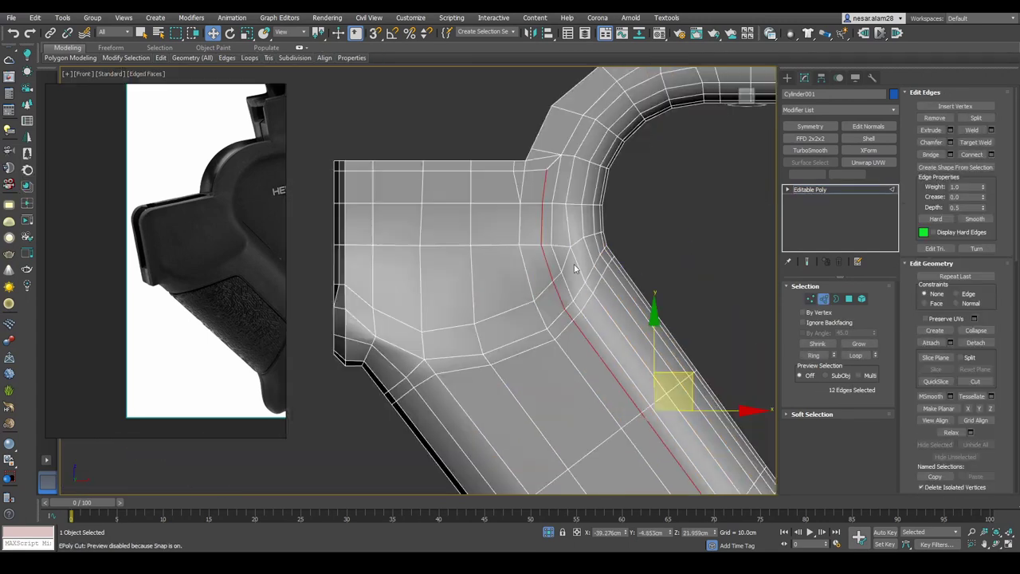
mouse_move(574, 268)
alt+middle_down()
mouse_move(553, 234)
mouse_move(714, 114)
alt+middle_up()
key(2)
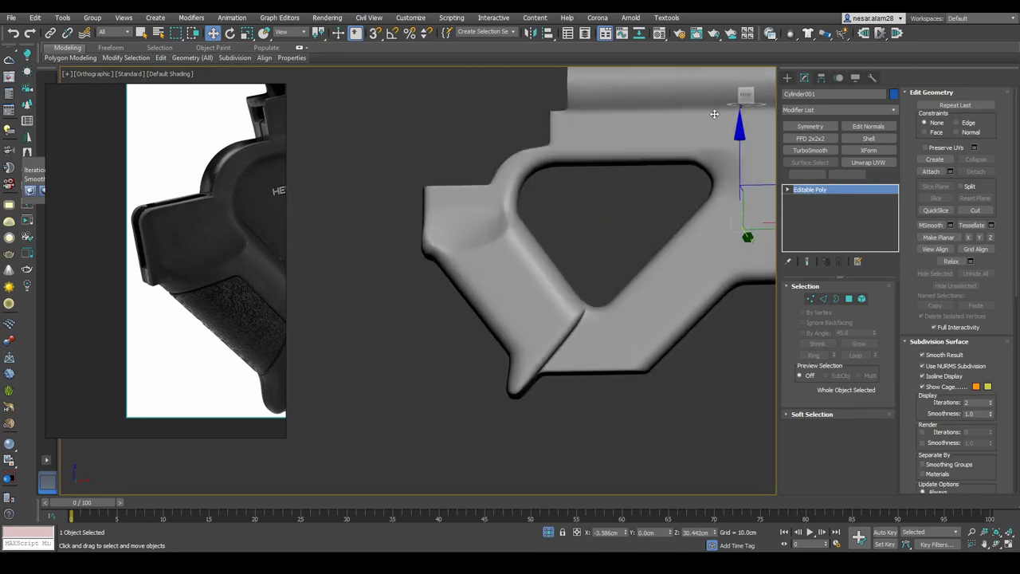
key(f)
scroll(524, 212, up, 3)
Cut supporting edges at the top rear corner and check the smoothed result
key(2)
scroll(490, 262, down, 1)
key(alt+c)
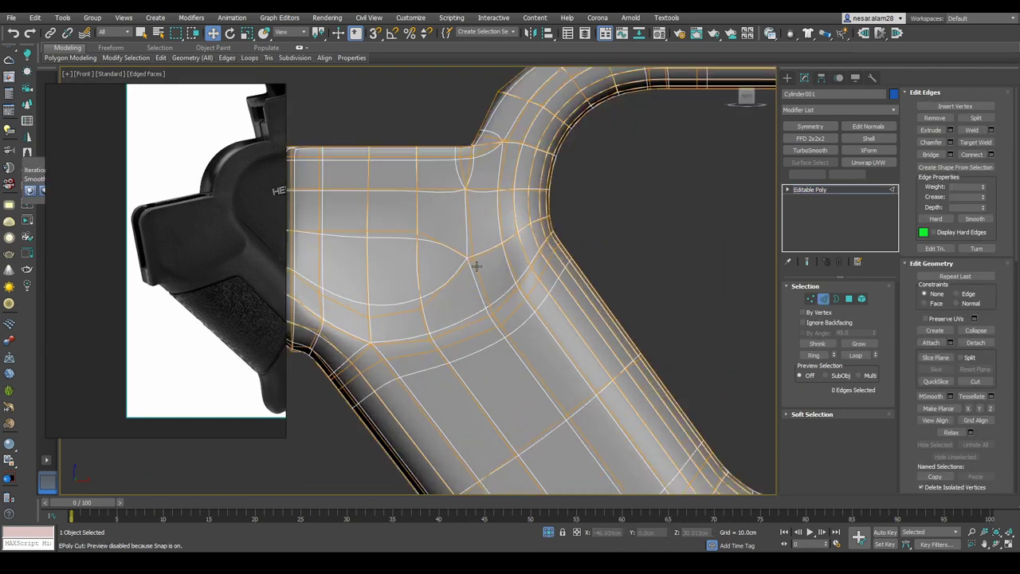
scroll(476, 266, down, 2)
key(2)
alt+middle_drag(741, 319, 662, 319)
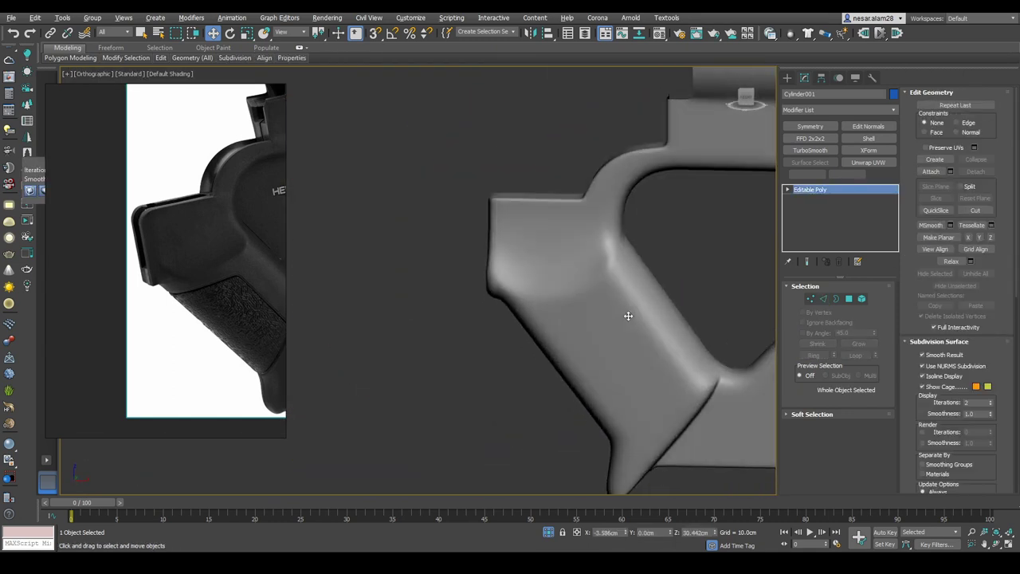
key(F3)
scroll(505, 269, up, 3)
Inspect the upper rear corner vertices and move them into place in front view
key(2)
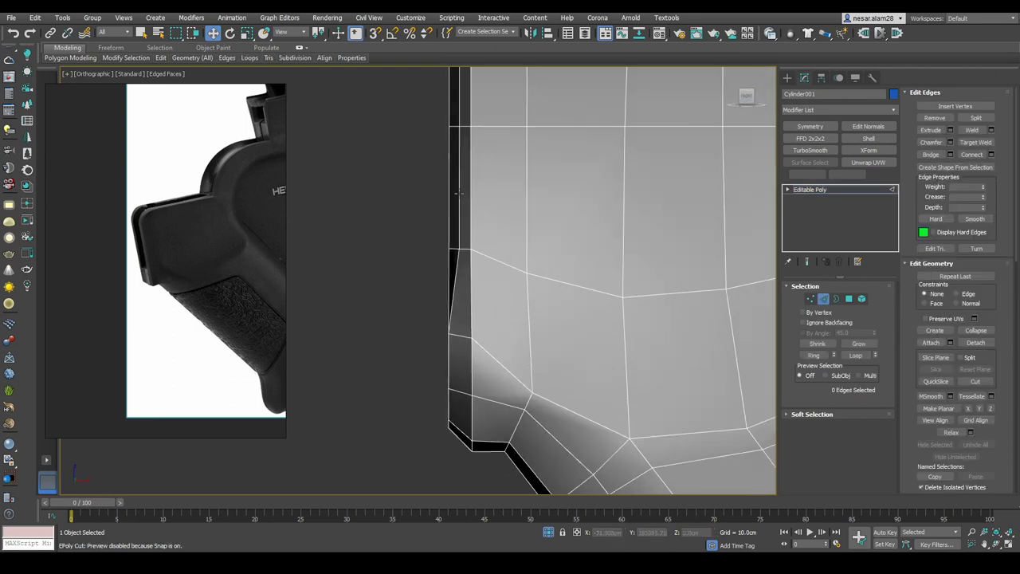
alt+middle_drag(558, 319, 605, 358)
scroll(606, 358, down, 2)
key(f)
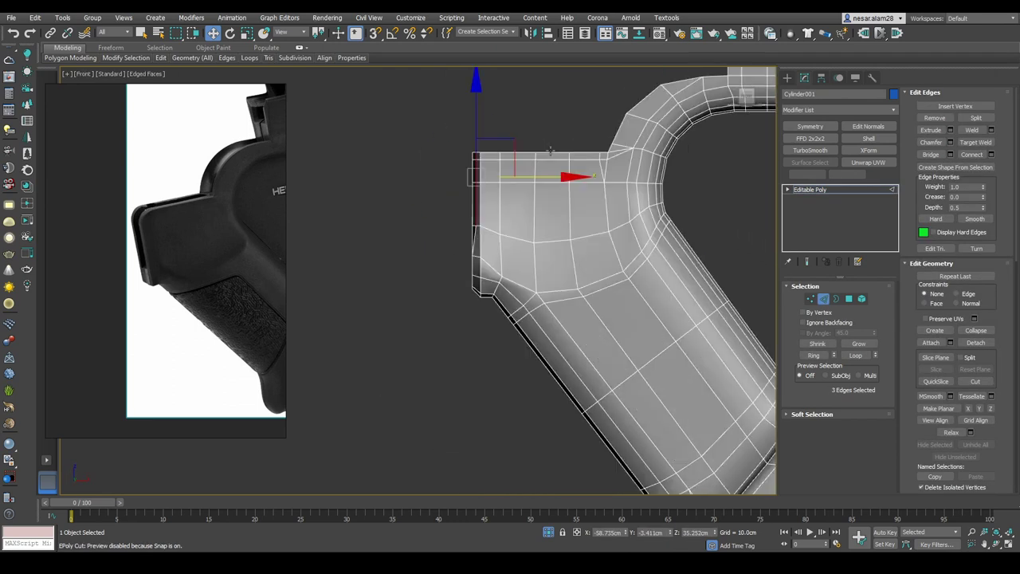
alt+middle_drag(570, 304, 471, 221)
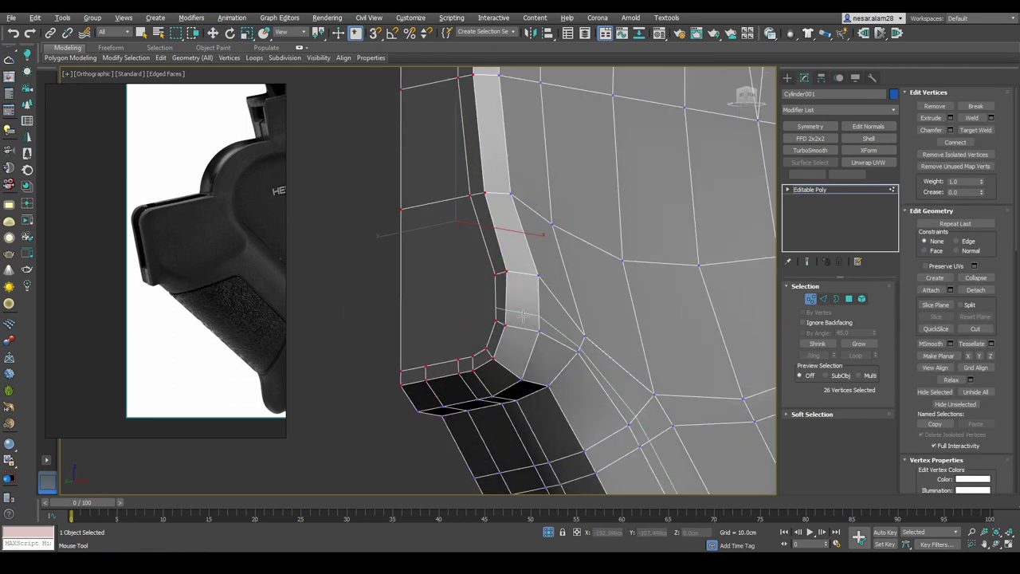
key(w)
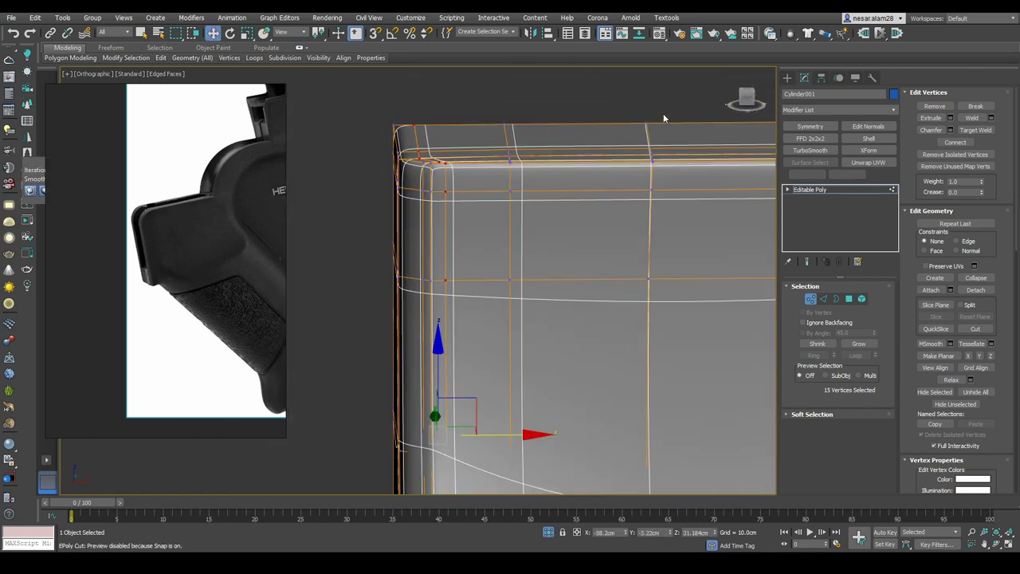
key(f)
key(F3)
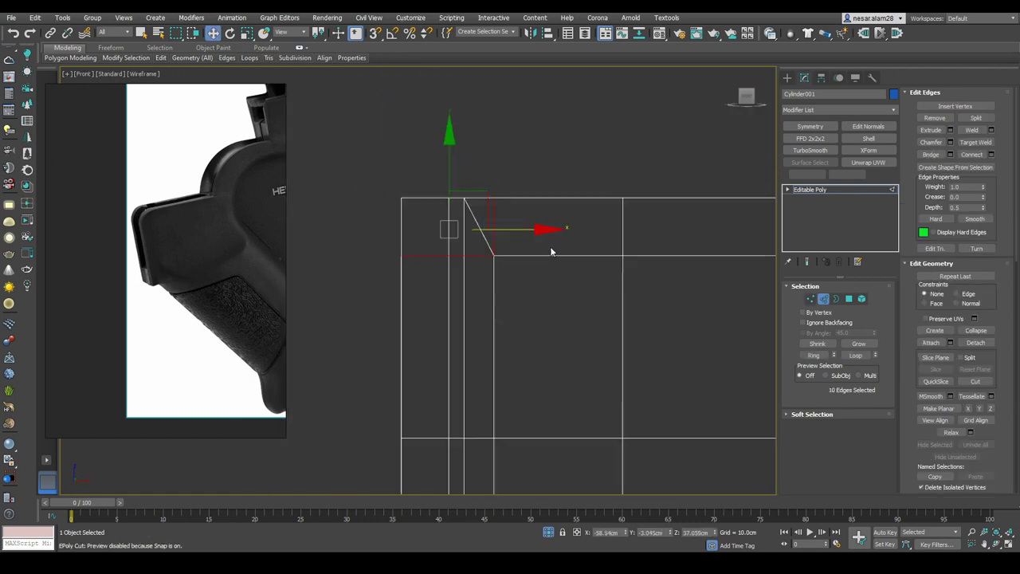
key(F3)
Rotate the selected corner edges, preview smoothing, and add one more edge to the loop
key(ctrl+b)
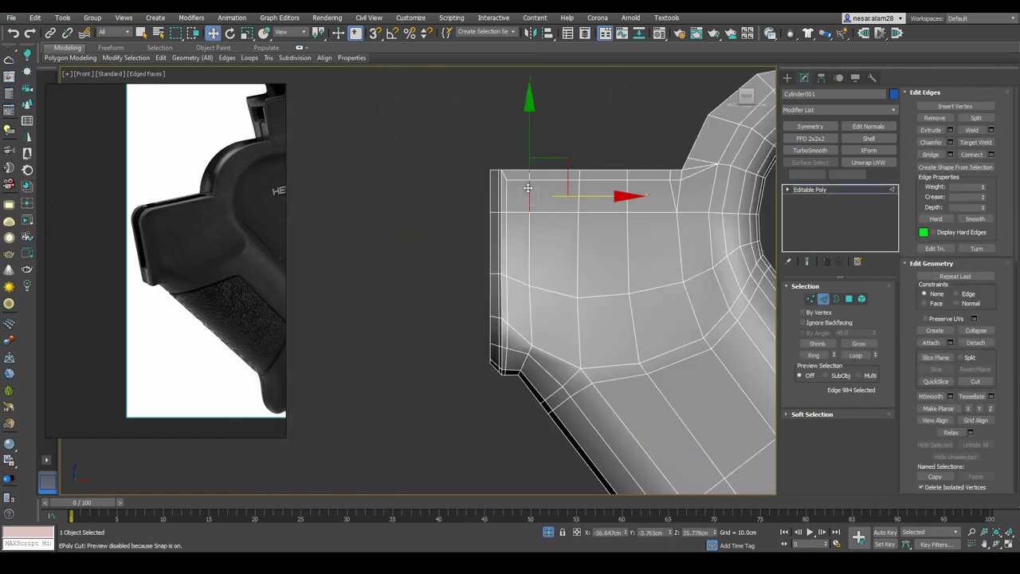
key(e)
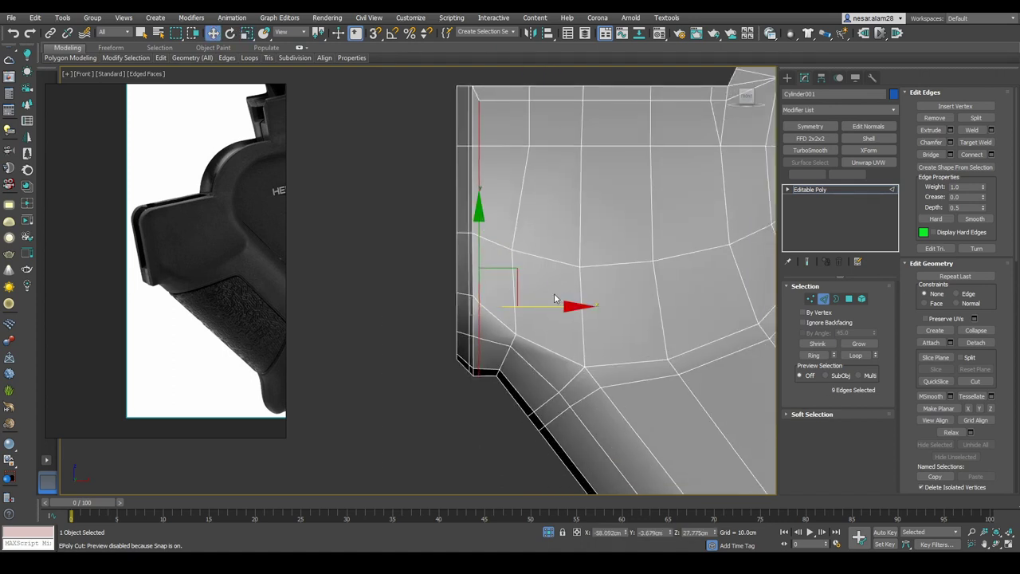
key(ctrl+BackSpace)
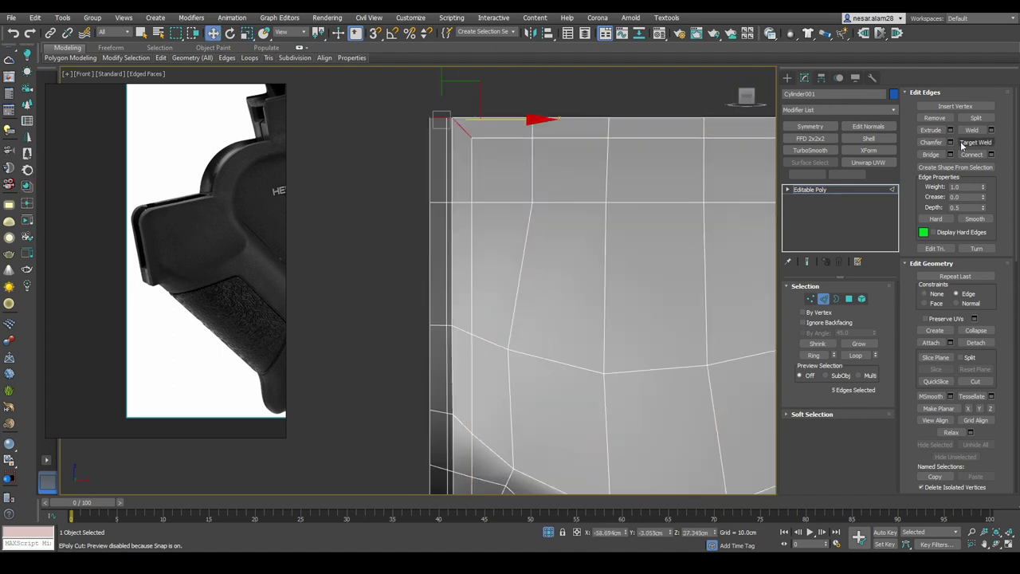
mouse_move(482, 202)
middle_down()
mouse_move(454, 186)
mouse_move(523, 184)
mouse_move(487, 122)
mouse_move(750, 114)
mouse_move(638, 199)
middle_up()
ctrl+click(493, 193)
Select the two inner-corner vertices and the vertices along the stock's top edge
key(F3)
key(1)
drag(606, 107, 644, 227)
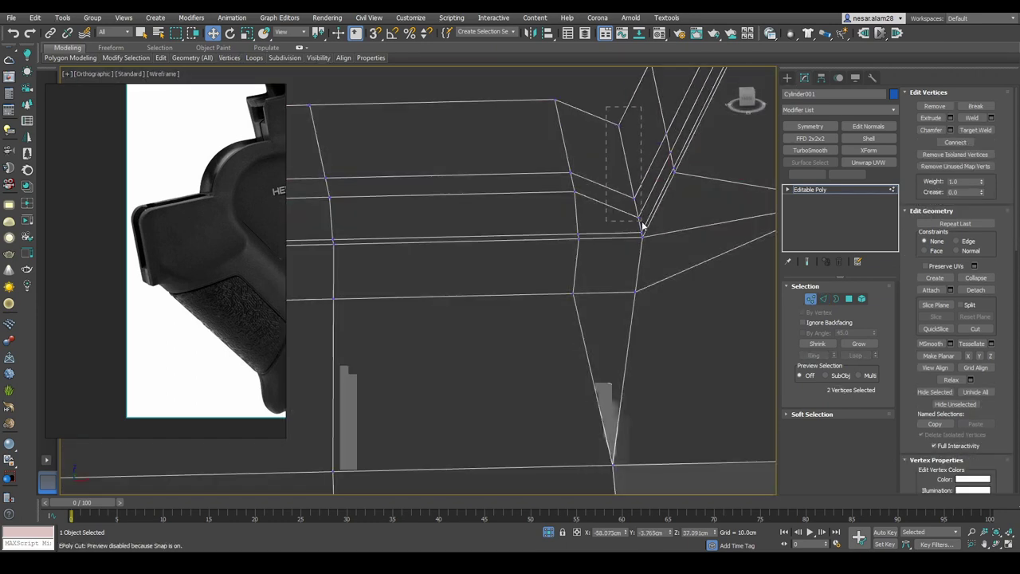
key(F3)
scroll(616, 186, down, 2)
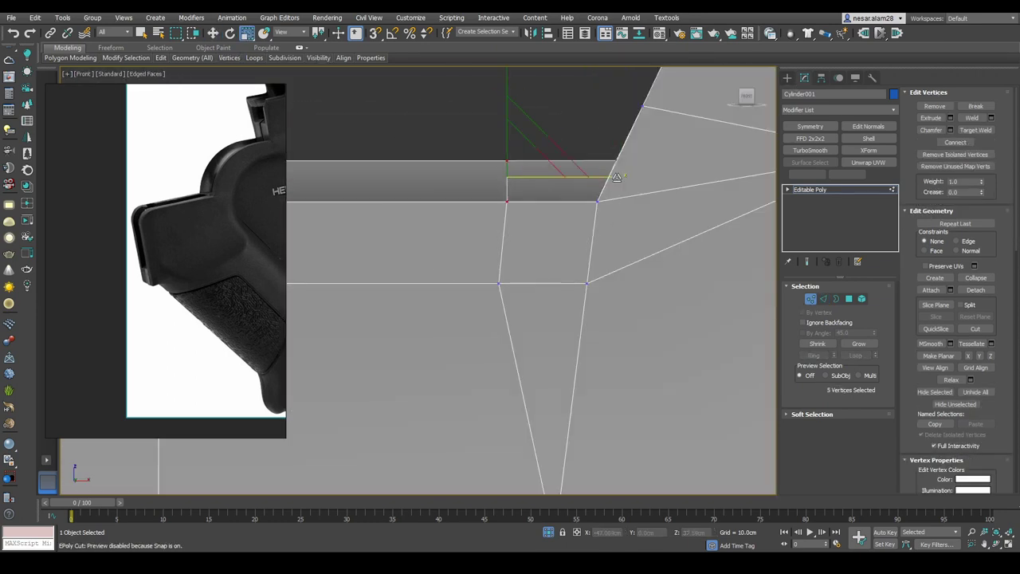
scroll(556, 249, up, 2)
key(F3)
drag(407, 162, 348, 233)
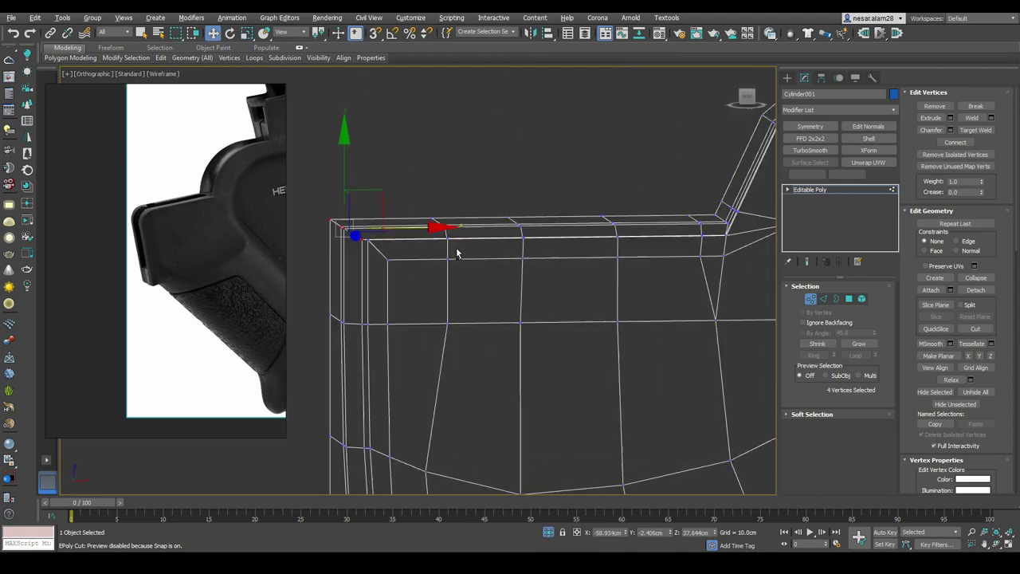
Orbit around the model, toggling edge display to review the corner's edge flow
key(2)
alt+middle_drag(507, 244, 670, 275)
key(F3)
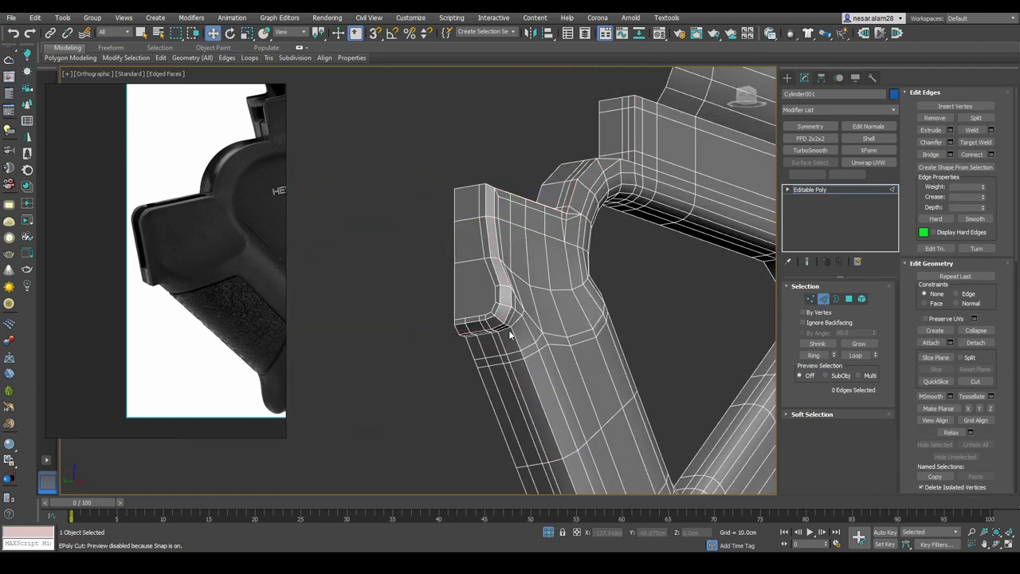
key(F4)
scroll(623, 203, up, 3)
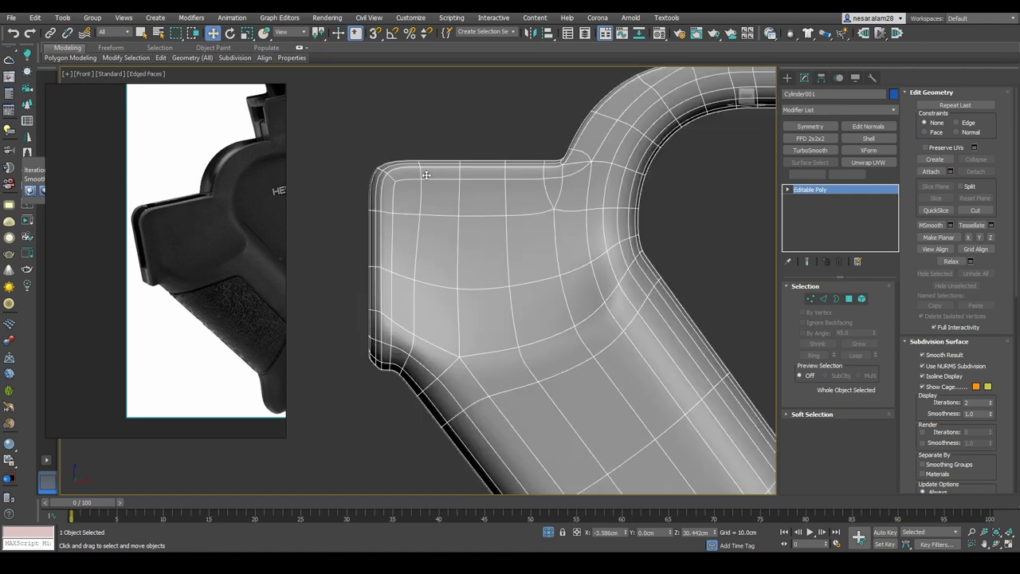
key(2)
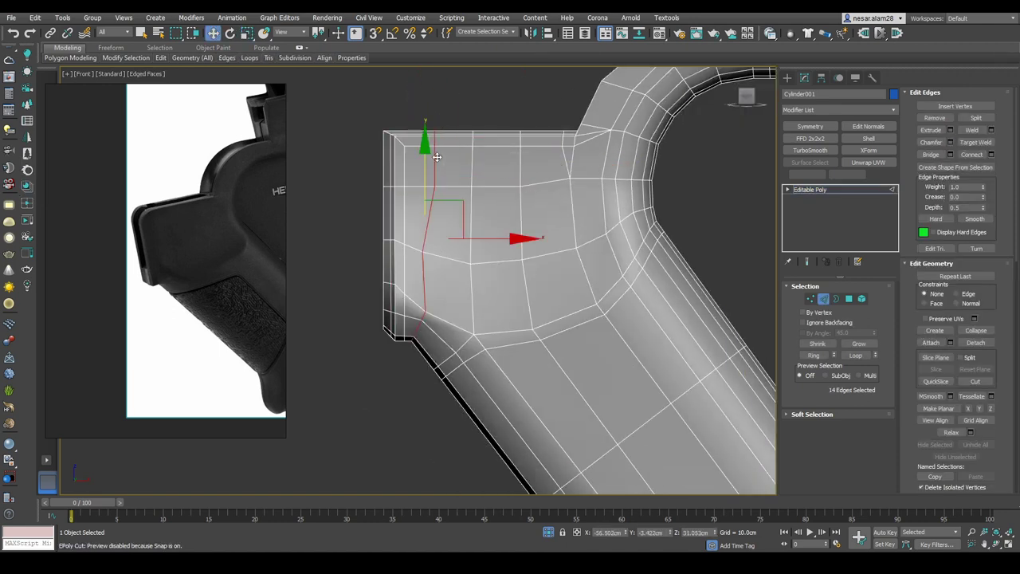
key(1)
scroll(435, 212, up, 2)
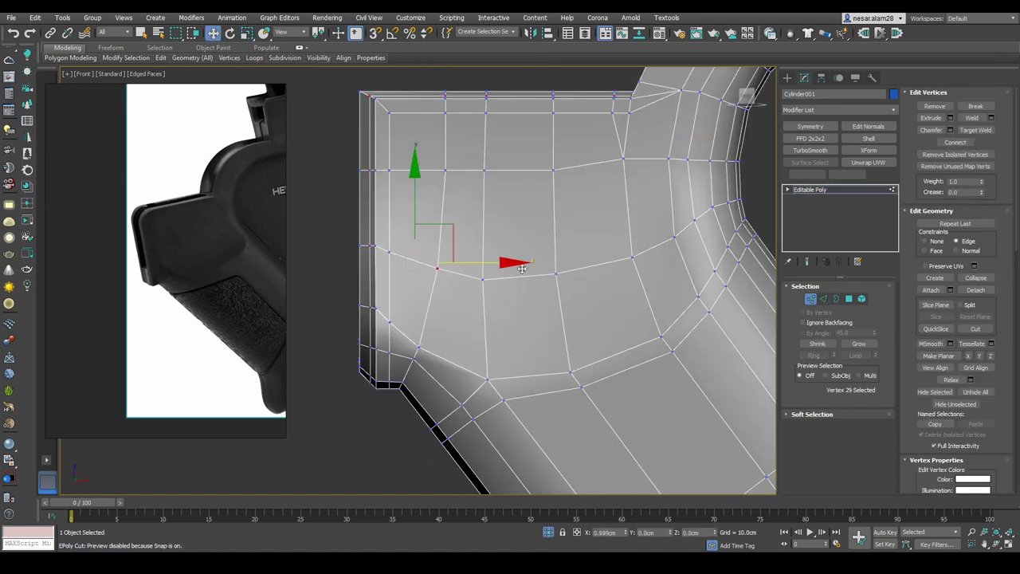
Preview the smoothed cage, then return to front view with the Move tool active
key(ctrl+BackSpace)
scroll(479, 319, up, 1)
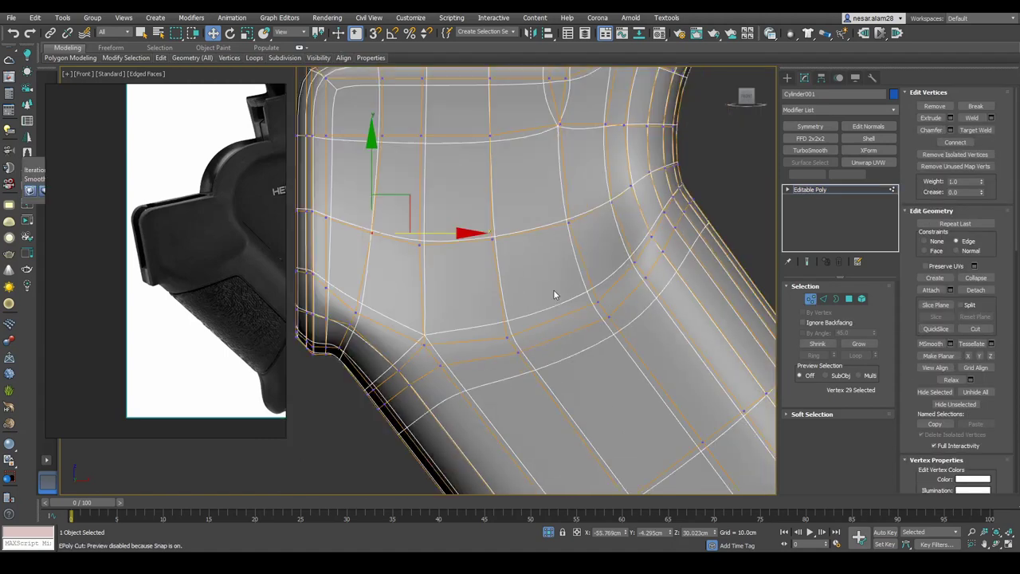
scroll(554, 289, down, 2)
key(ctrl+BackSpace)
alt+middle_drag(573, 284, 423, 317)
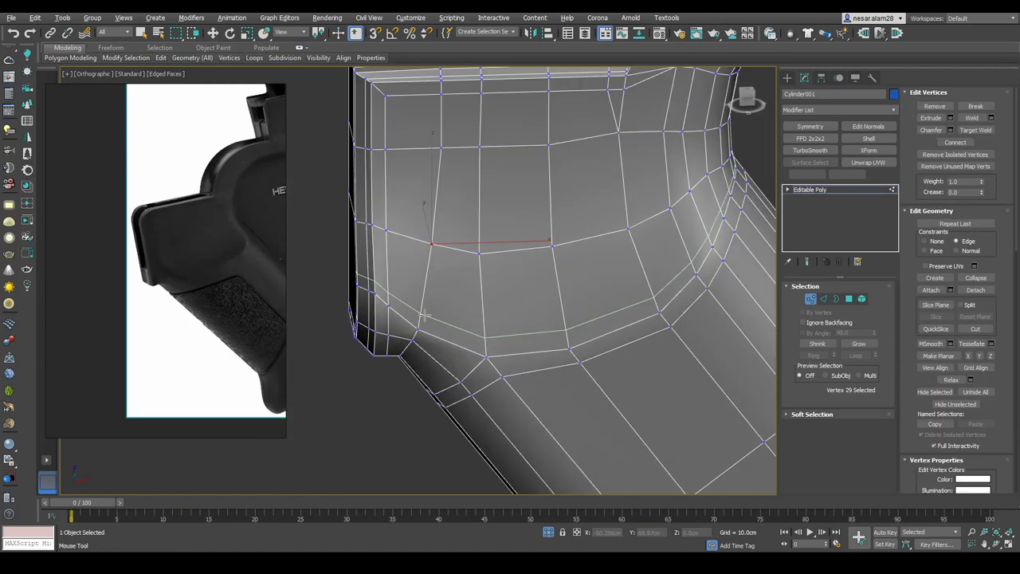
key(f)
key(w)
scroll(558, 279, up, 2)
Select the top inner corner vertex, cut new edges, and pick the grip-curve edge loop
click(635, 203)
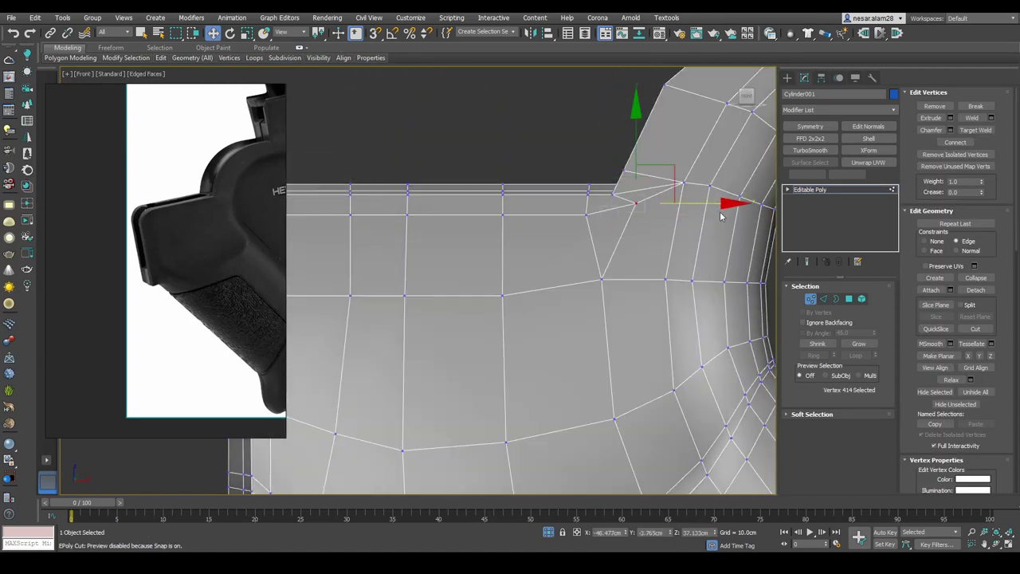
scroll(735, 216, down, 3)
scroll(645, 165, up, 3)
key(alt+c)
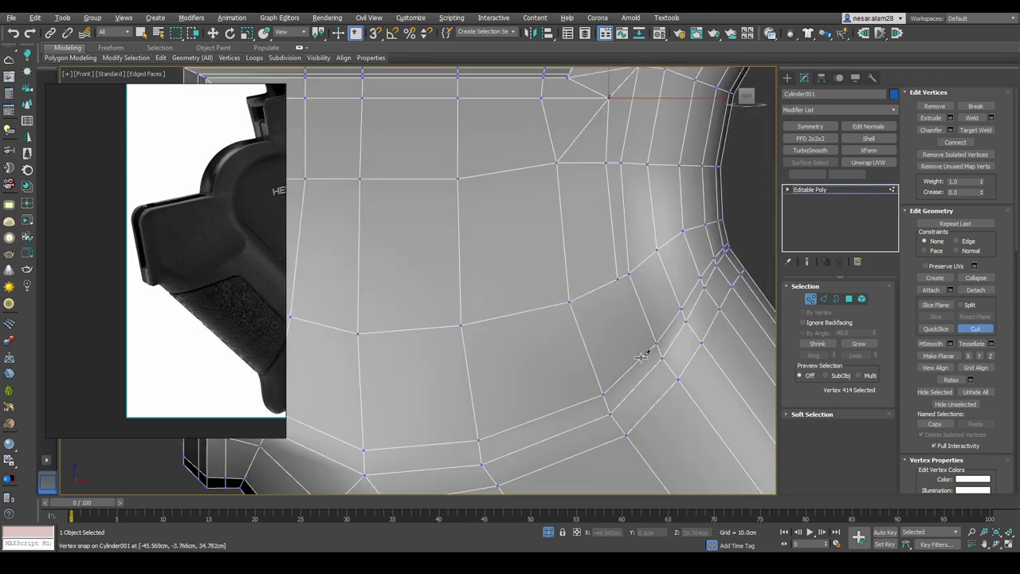
key(2)
double_click(670, 322)
scroll(629, 335, down, 2)
scroll(603, 341, up, 3)
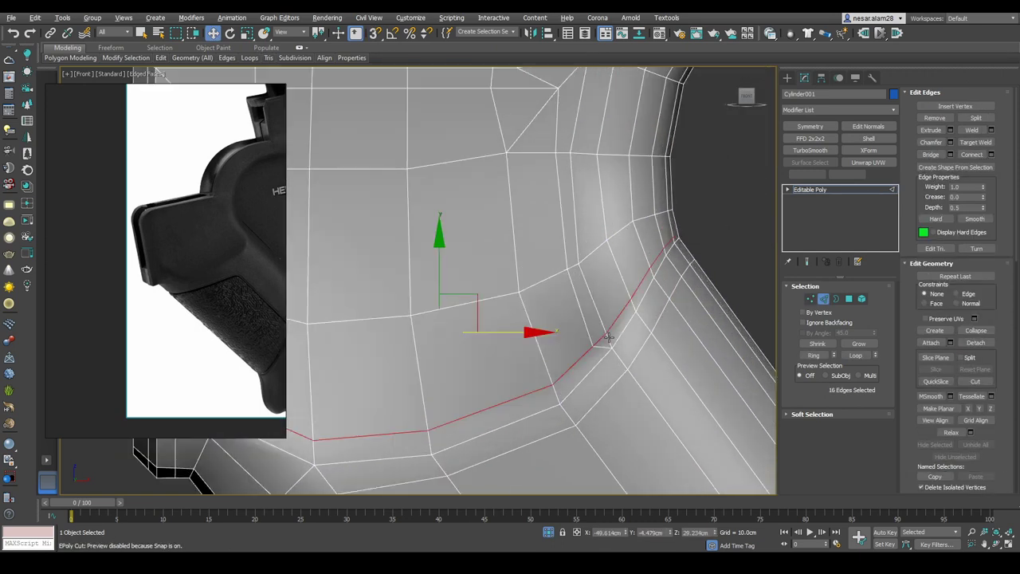
click(637, 285)
Compare the smoothed stock against the reference image in front view
scroll(638, 285, down, 3)
key(2)
mouse_move(611, 250)
alt+middle_down()
mouse_move(654, 289)
mouse_move(574, 266)
alt+middle_up()
key(F4)
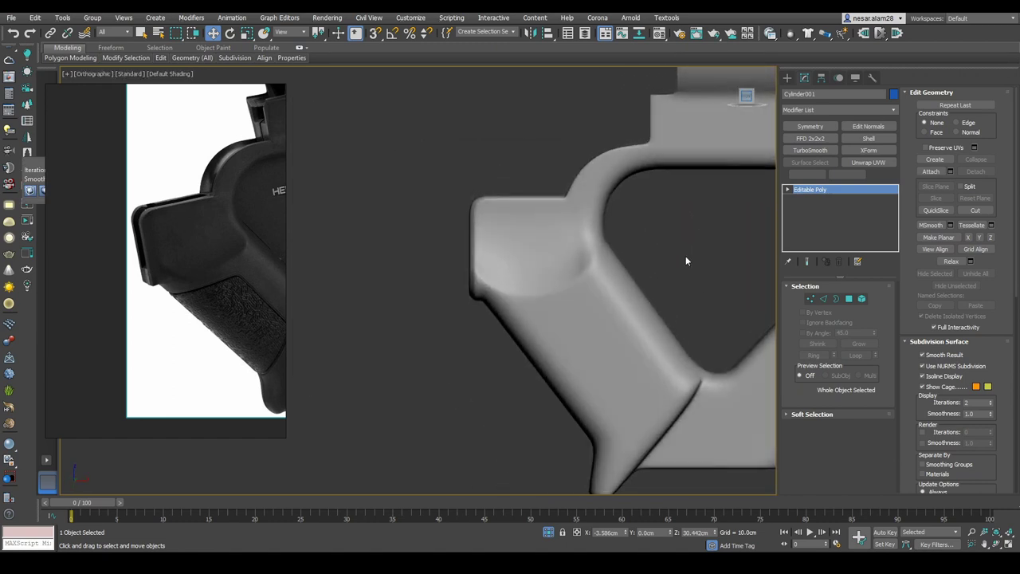
key(f)
key(F4)
scroll(517, 277, up, 3)
scroll(463, 258, up, 3)
Slide the grip-corner vertices up and right along their edges to follow the outline
key(1)
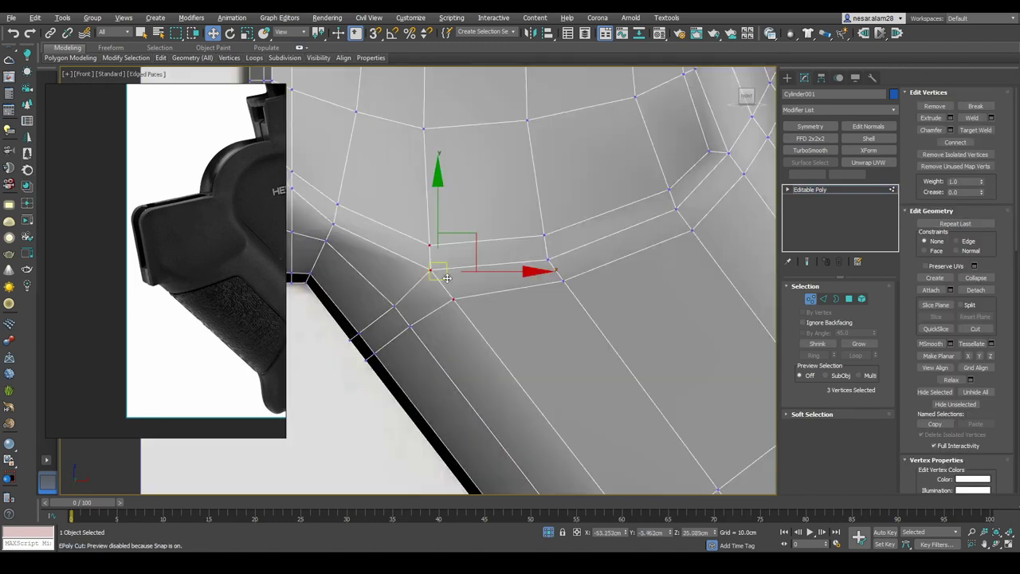
scroll(446, 252, up, 1)
drag(478, 244, 424, 248)
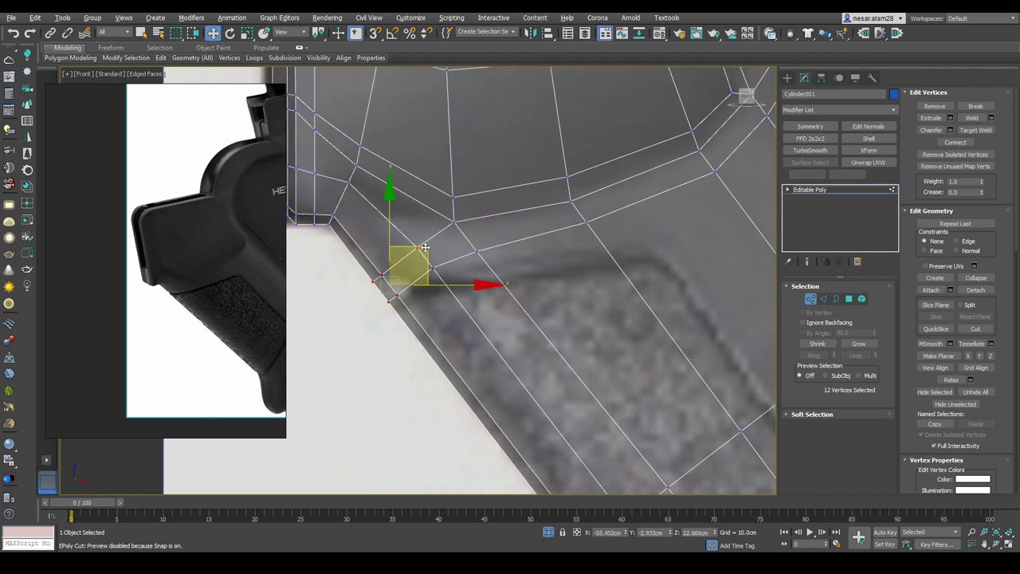
scroll(438, 255, down, 1)
key(shift+x)
scroll(454, 270, up, 2)
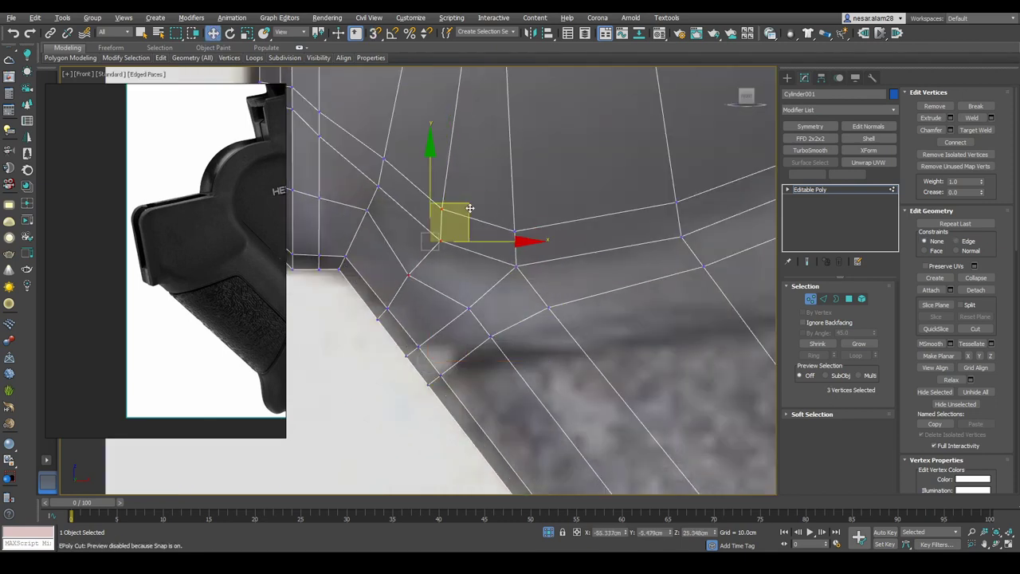
drag(470, 208, 497, 183)
alt+middle_drag(469, 216, 475, 188)
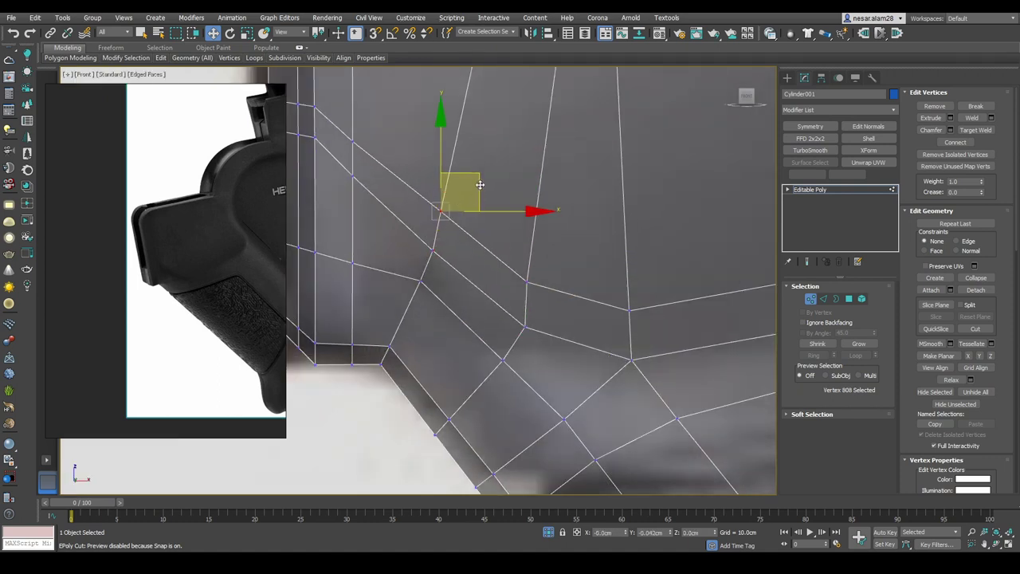
scroll(496, 244, down, 2)
scroll(506, 223, down, 2)
key(2)
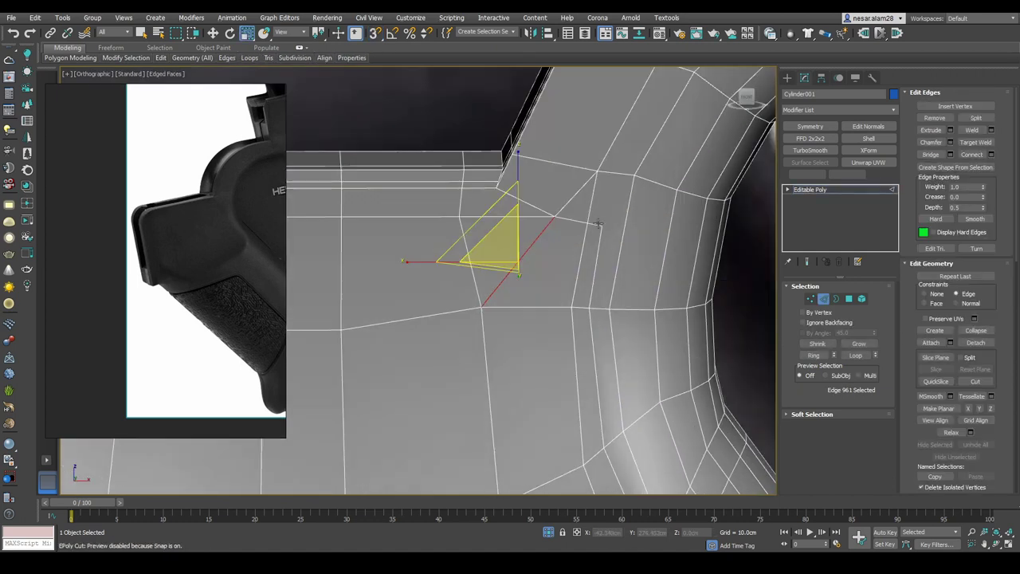
In Front view, select the edges across the curved band and apply Loops > Set Flow
key(f)
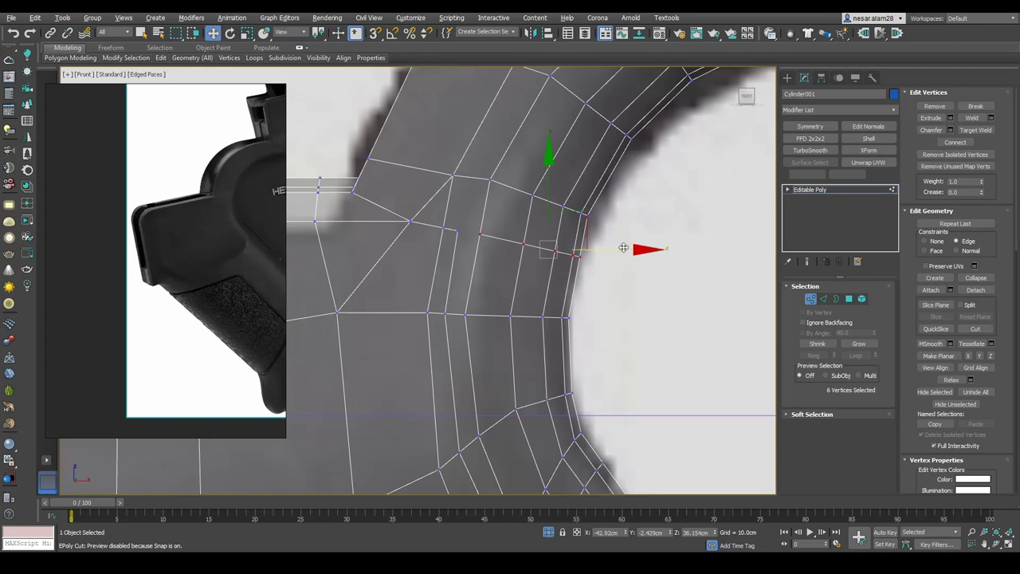
key(2)
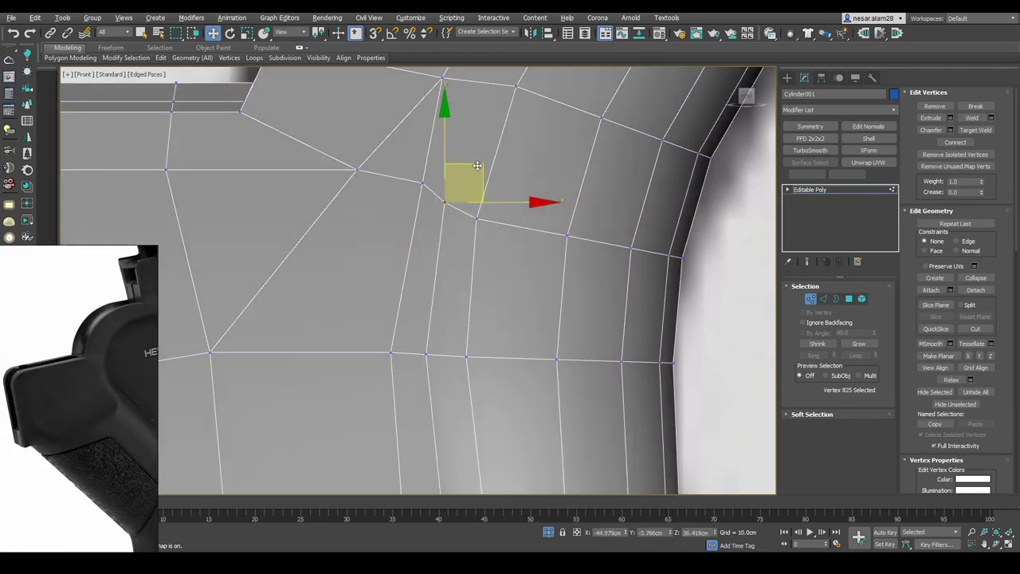
scroll(448, 164, down, 5)
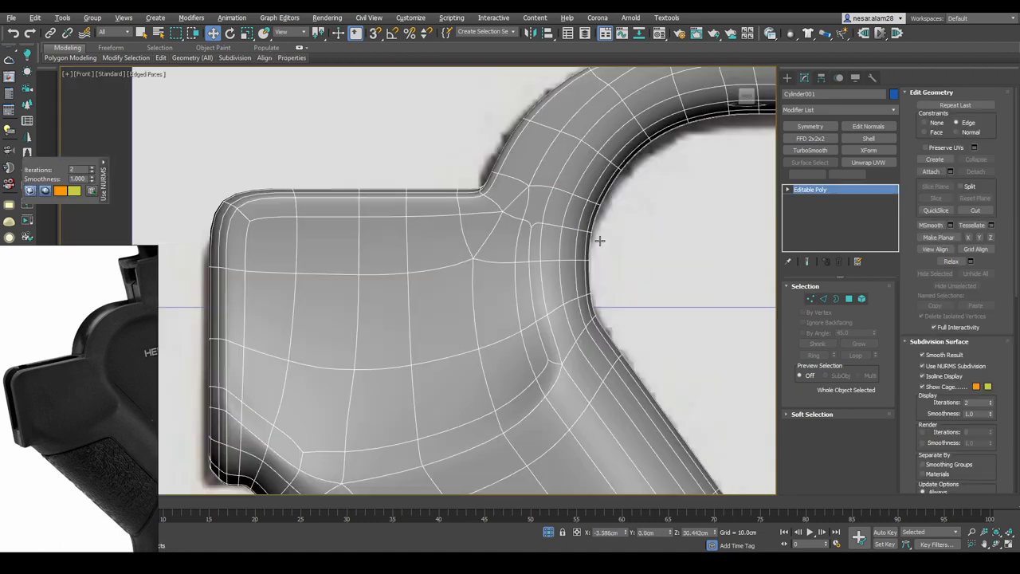
scroll(481, 233, up, 3)
scroll(514, 218, up, 3)
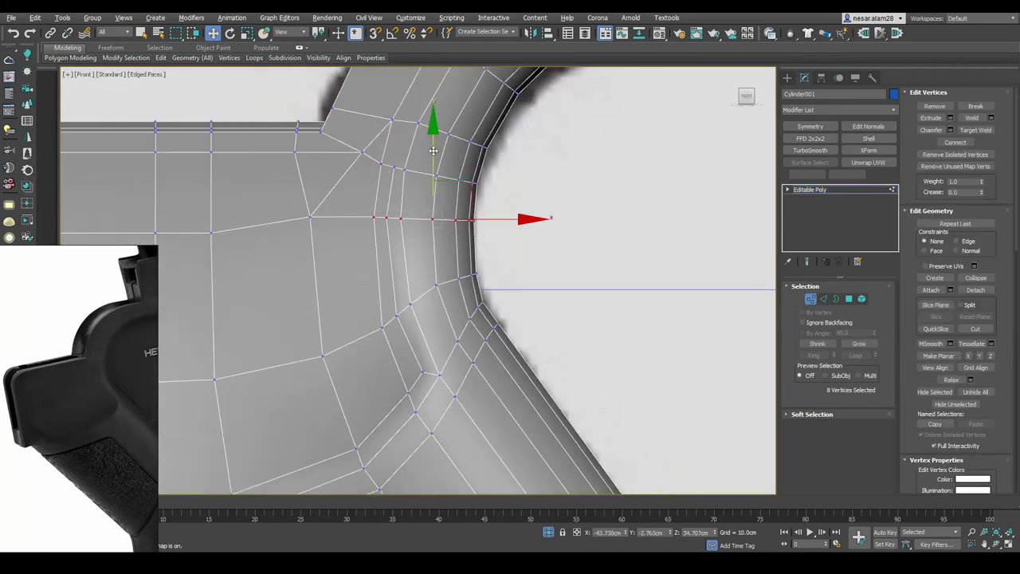
scroll(482, 257, up, 2)
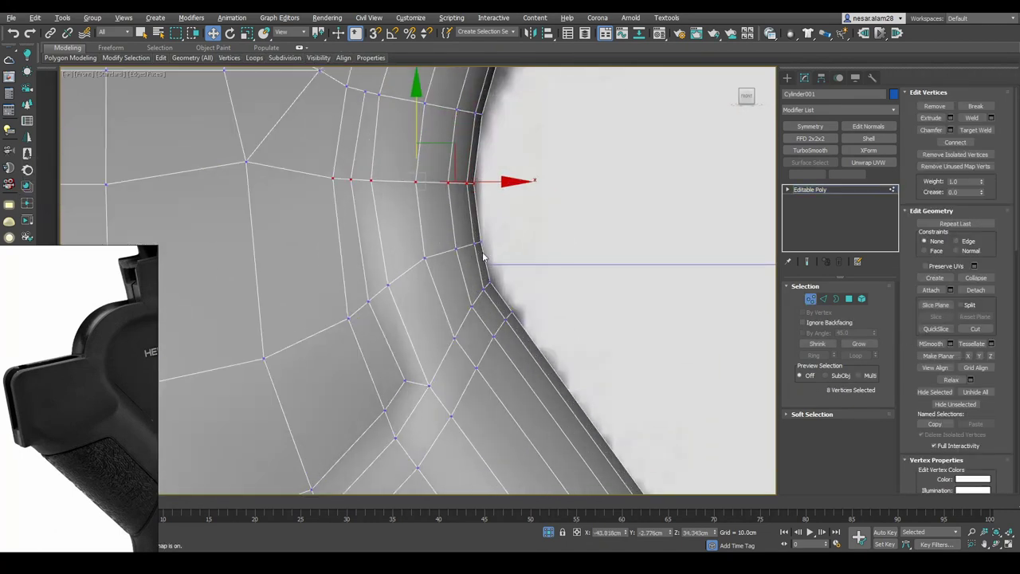
scroll(506, 265, down, 1)
scroll(511, 239, down, 3)
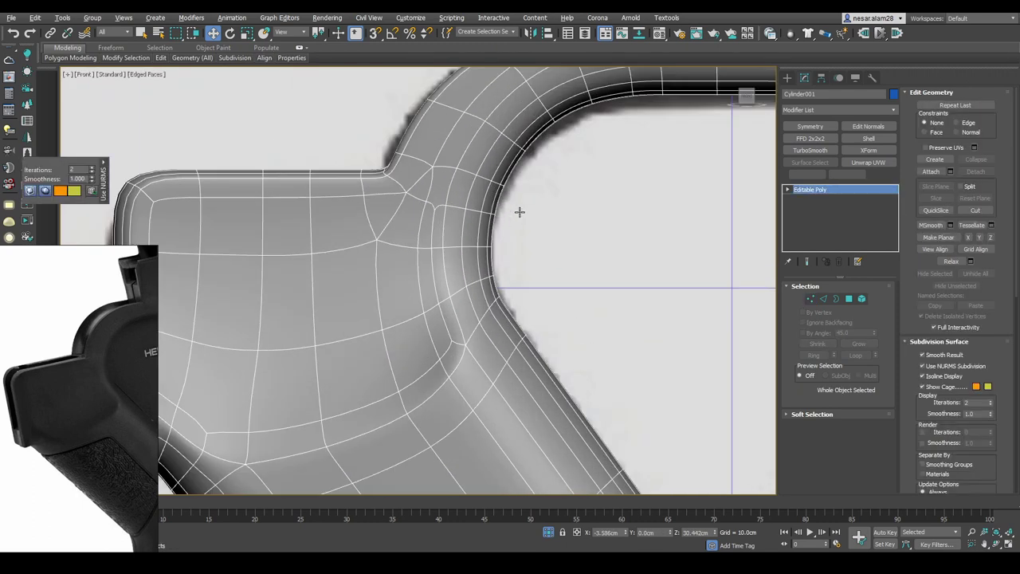
scroll(519, 212, up, 4)
drag(568, 157, 414, 211)
key(2)
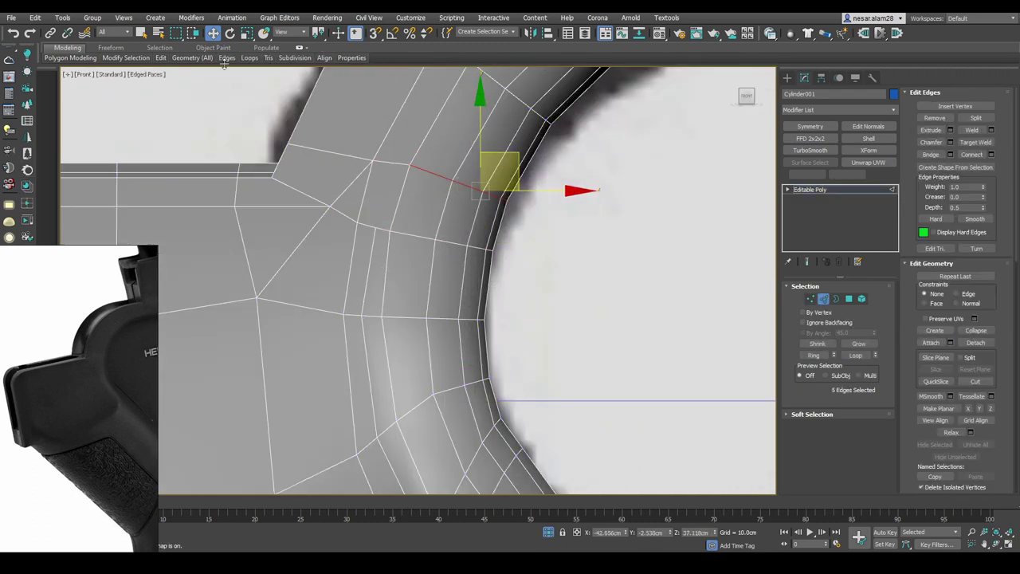
click(231, 126)
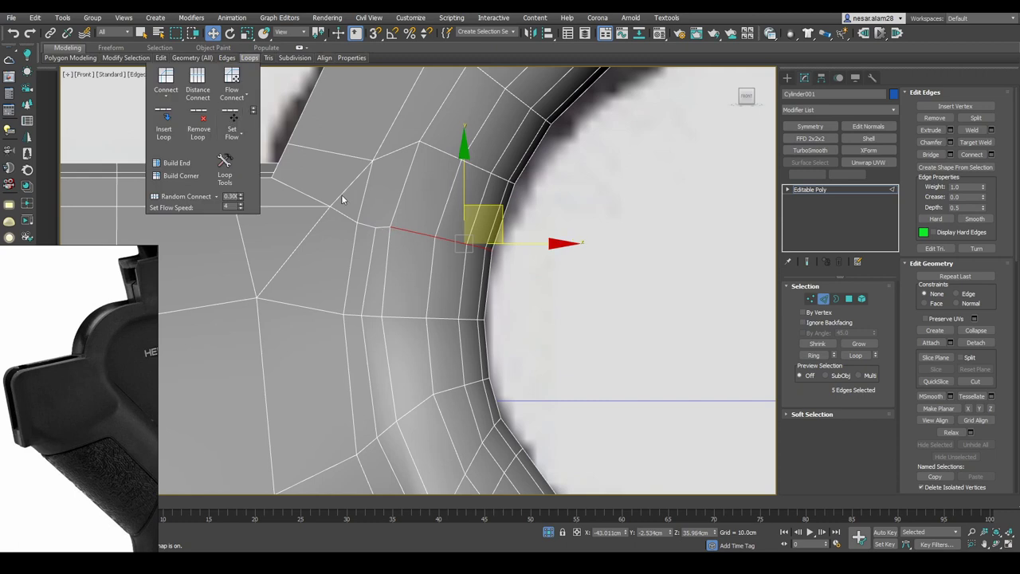
Realign the neighbouring curve vertex and preview the NURMS-smoothed stock with wireframe overlay
key(1)
scroll(524, 236, up, 2)
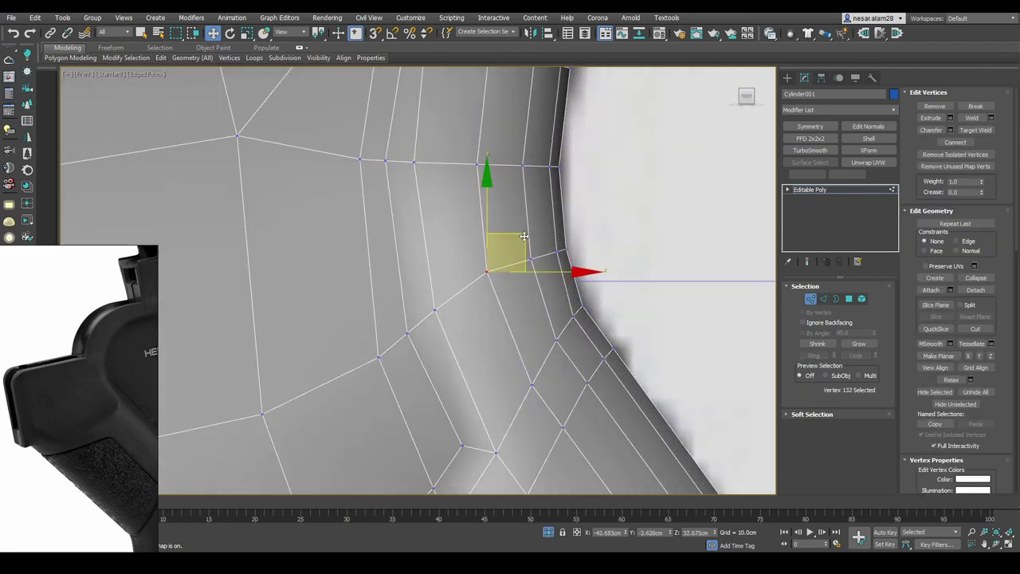
click(411, 317)
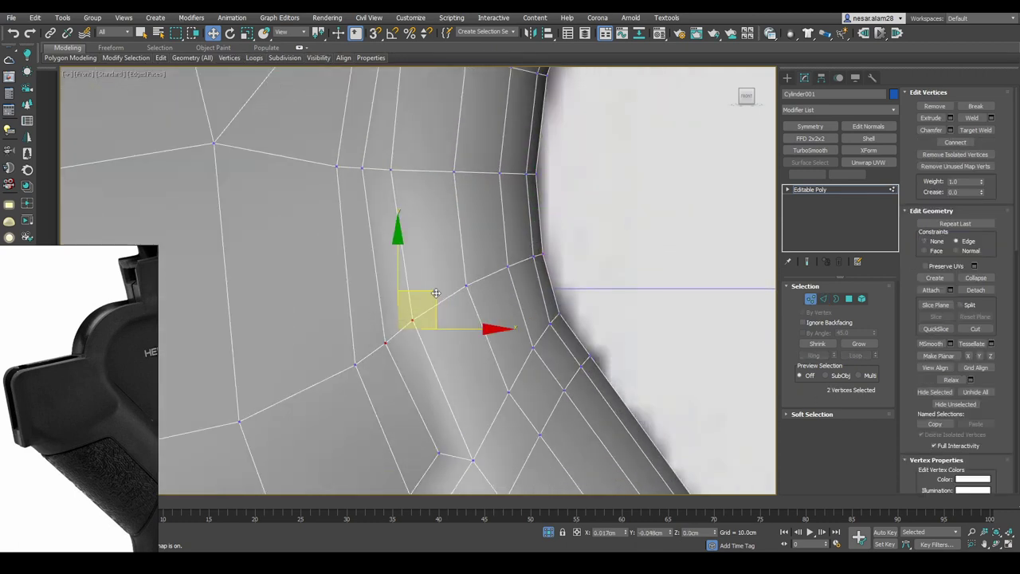
scroll(451, 285, down, 3)
key(ctrl+BackSpace)
alt+middle_drag(606, 252, 585, 244)
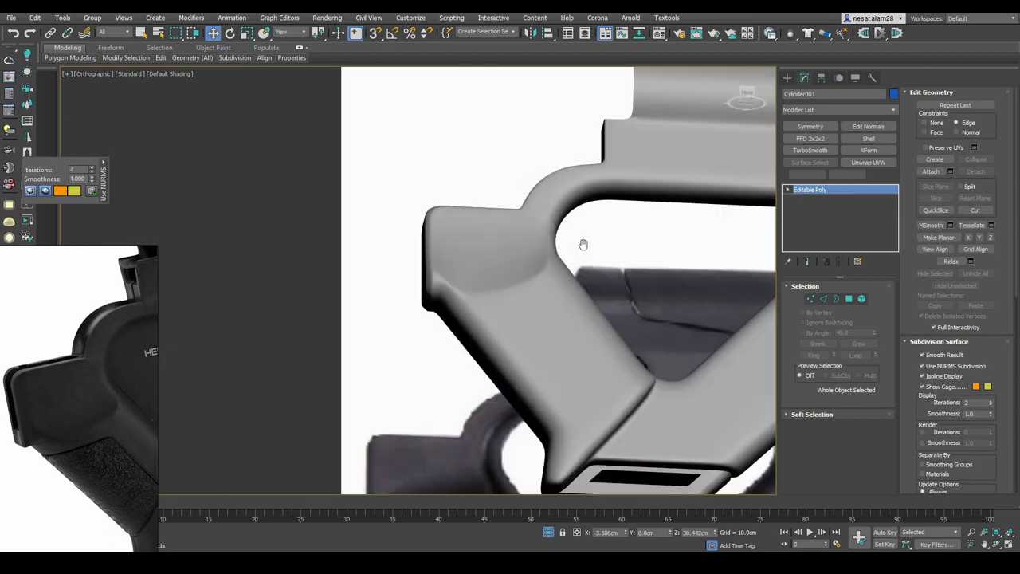
scroll(709, 130, up, 3)
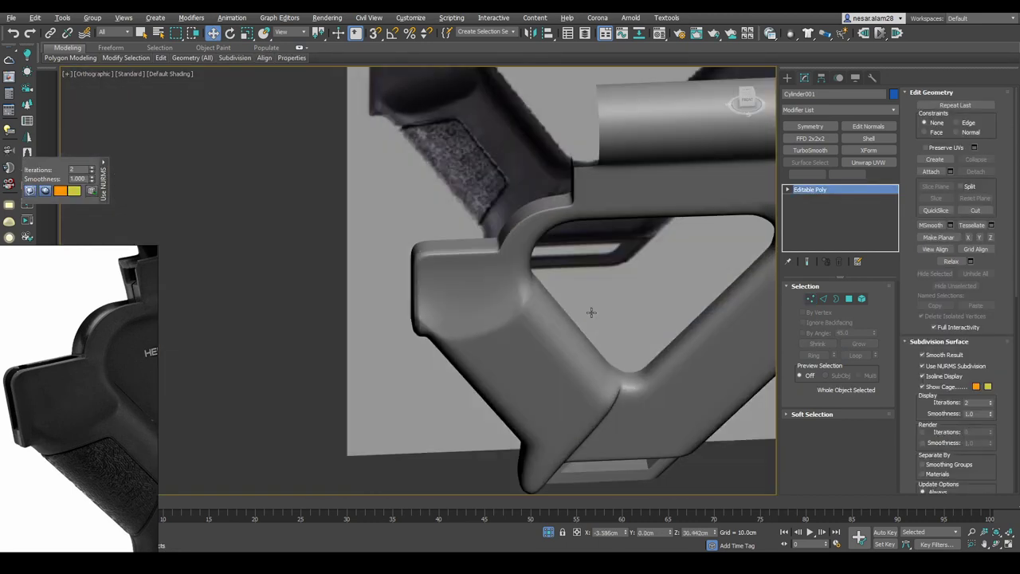
alt+middle_drag(592, 312, 573, 268)
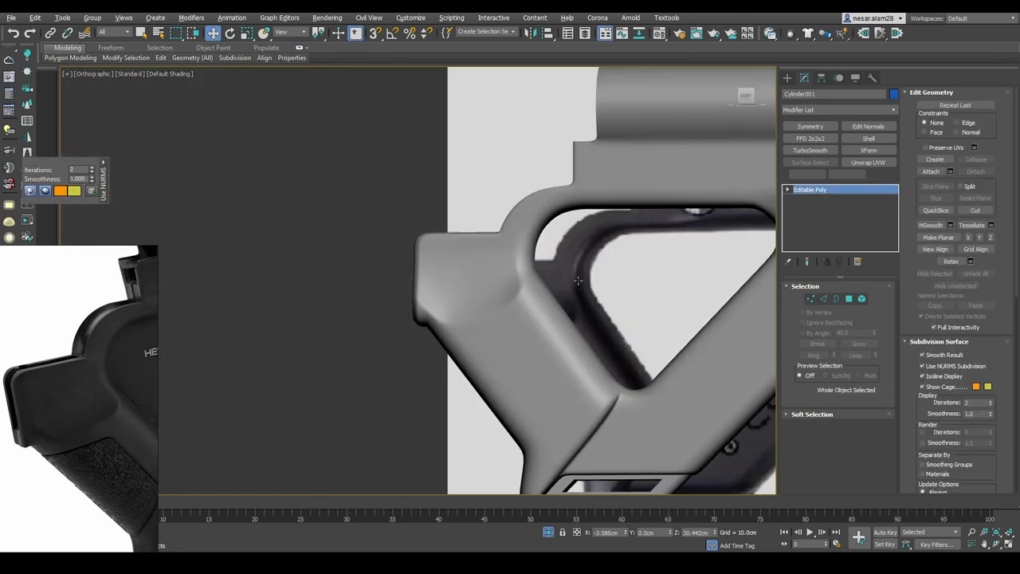
key(F4)
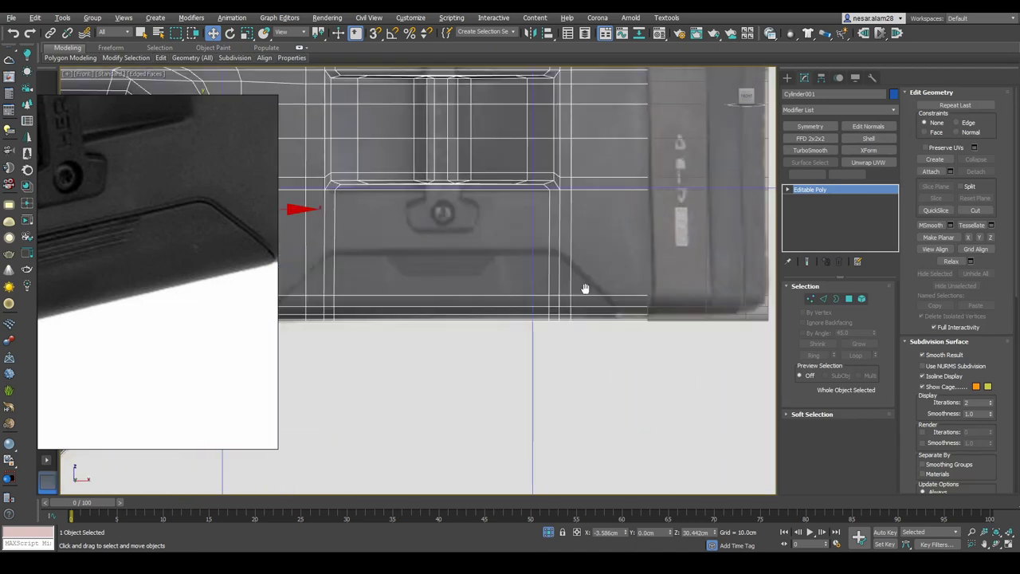
With vertex snapping on, cut an angled edge from the groove corner vertex to the far vertex
key(s)
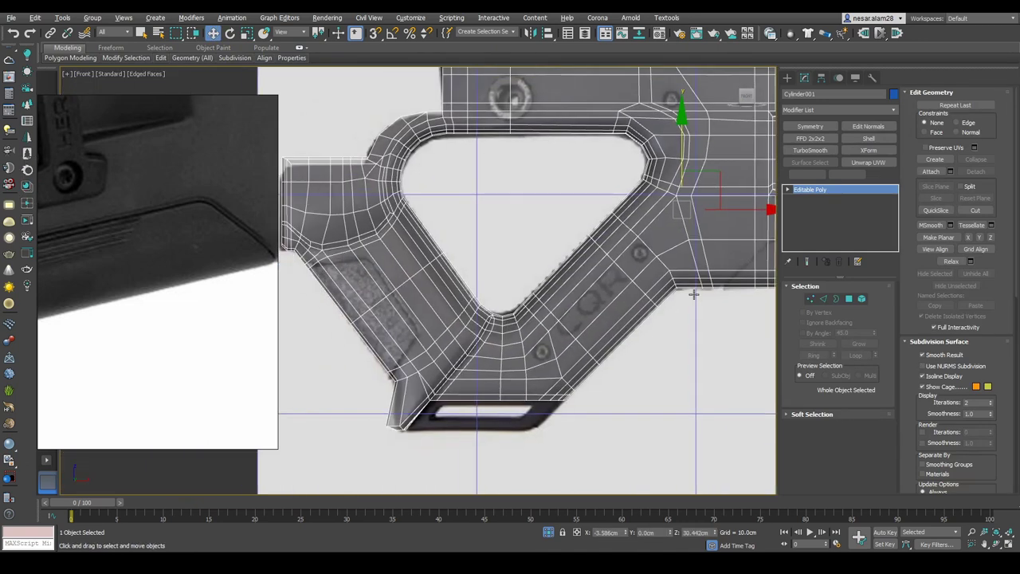
scroll(551, 289, up, 5)
scroll(597, 200, up, 3)
key(alt+c)
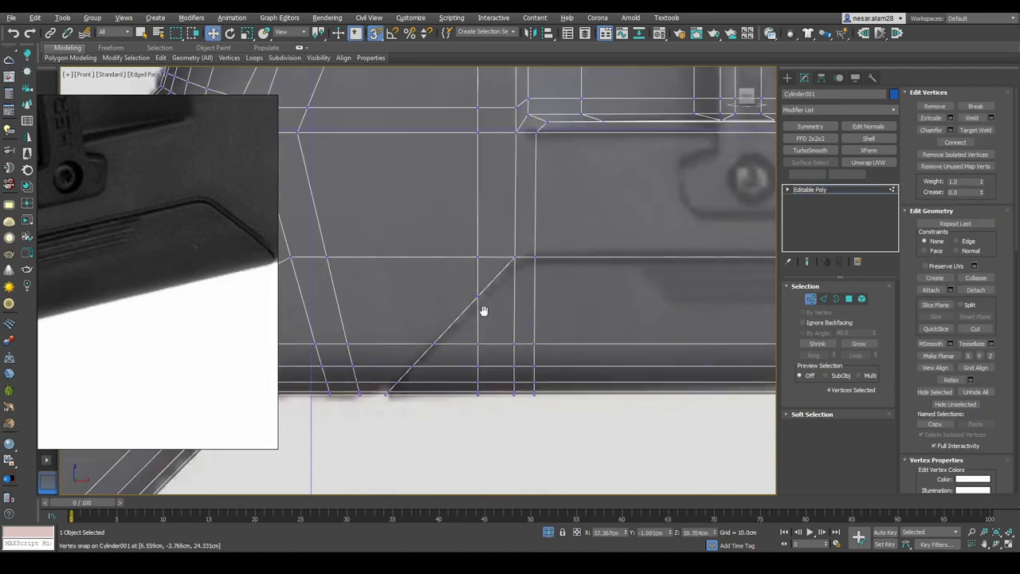
key(w)
scroll(478, 404, up, 2)
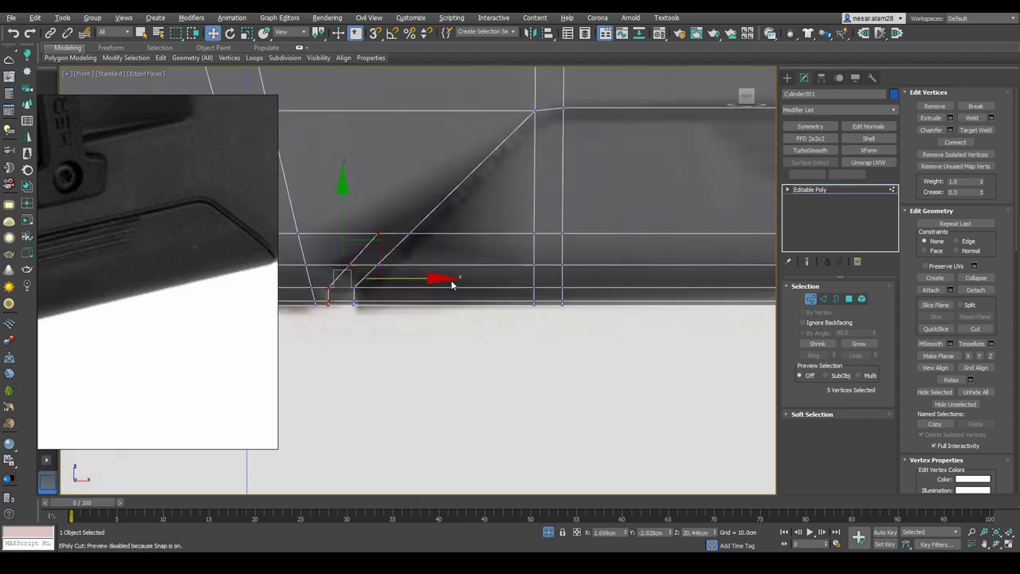
key(alt+c)
click(403, 274)
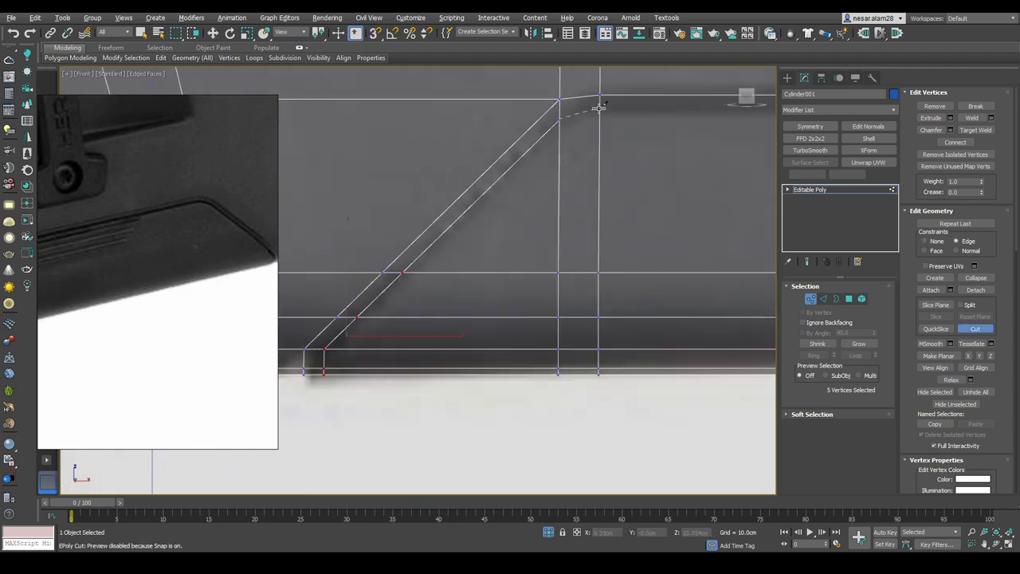
scroll(600, 106, up, 2)
middle_drag(378, 180, 469, 174)
middle_drag(547, 159, 349, 67)
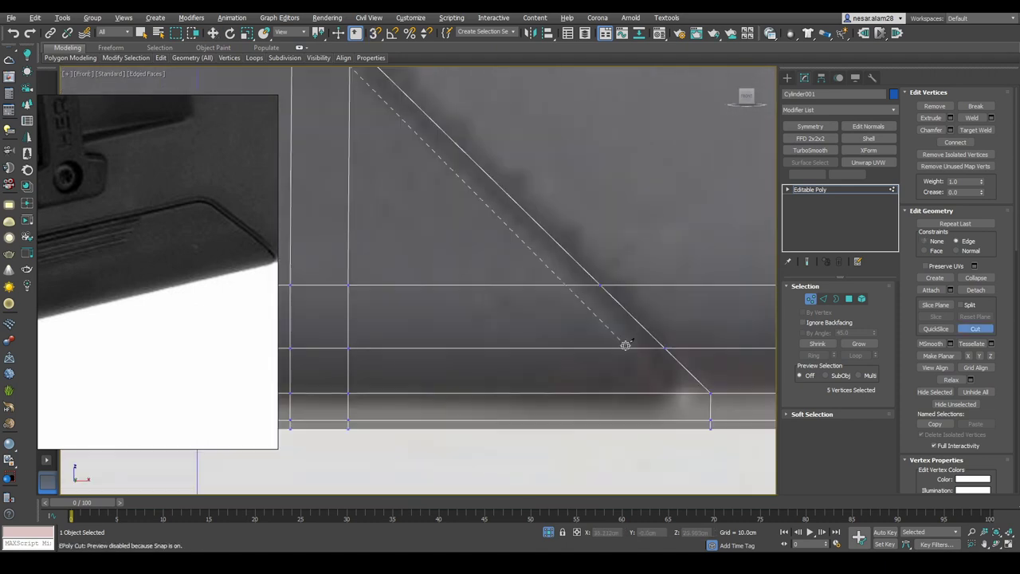
click(672, 369)
Slide the new cut vertices to the right and inspect the groove at an angle
middle_drag(678, 426, 678, 285)
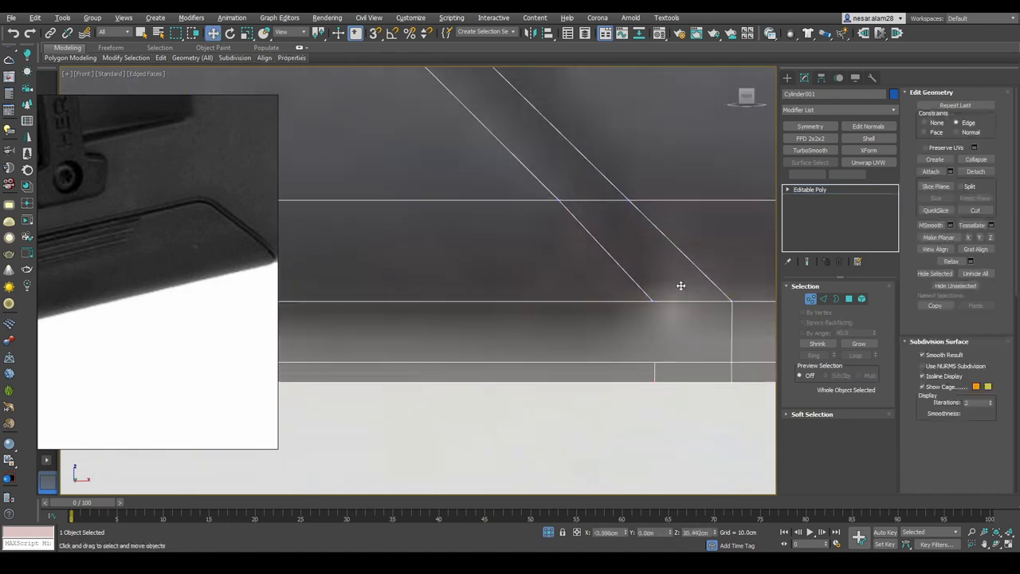
key(w)
drag(646, 338, 726, 335)
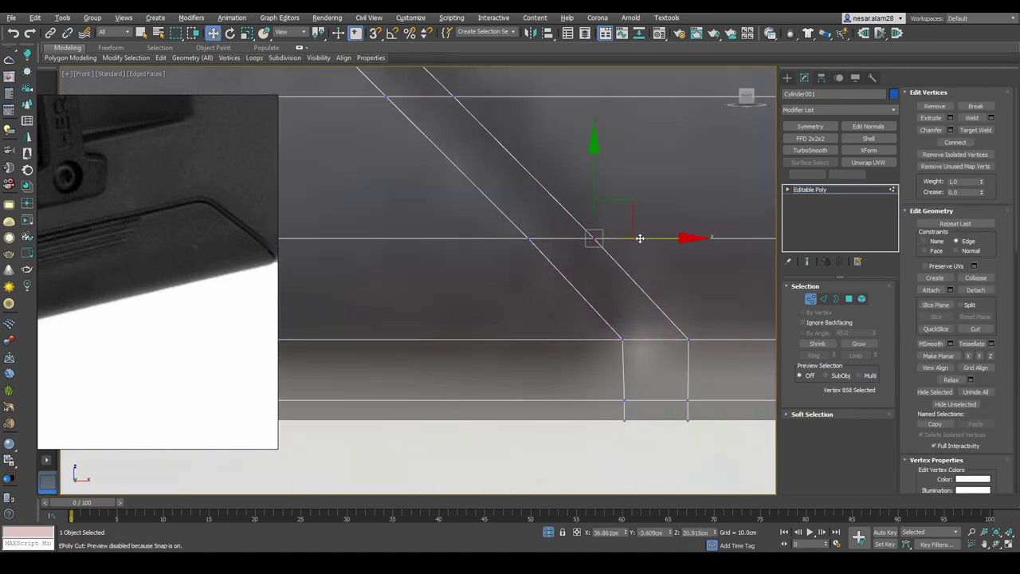
scroll(480, 212, down, 4)
scroll(451, 284, up, 3)
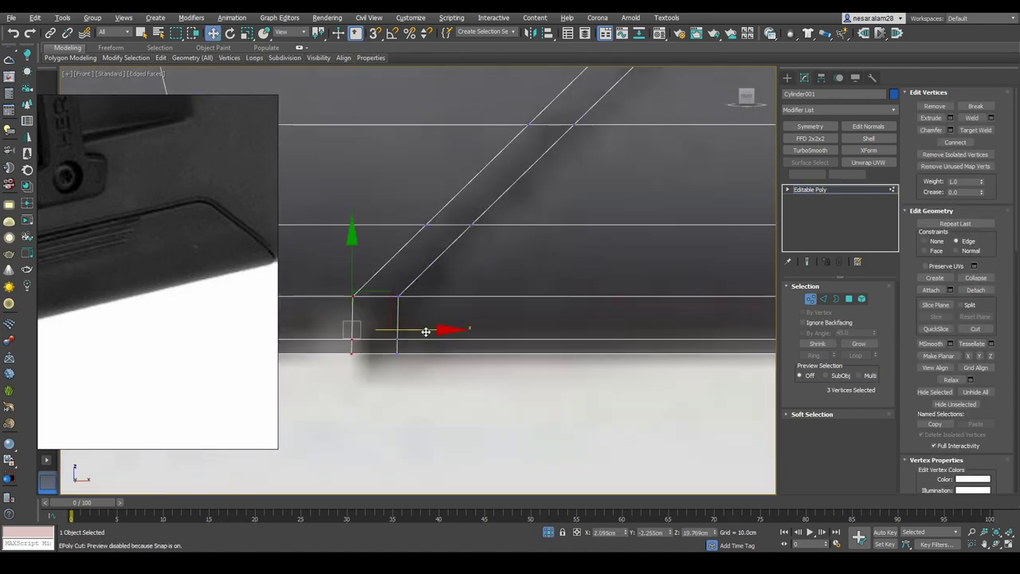
scroll(478, 279, down, 3)
alt+middle_drag(334, 239, 380, 282)
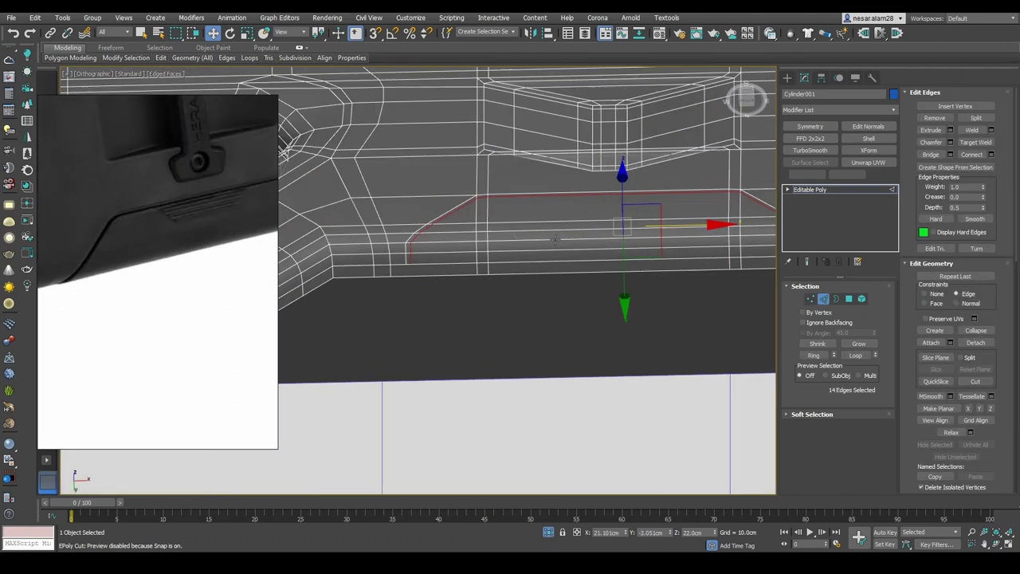
key(2)
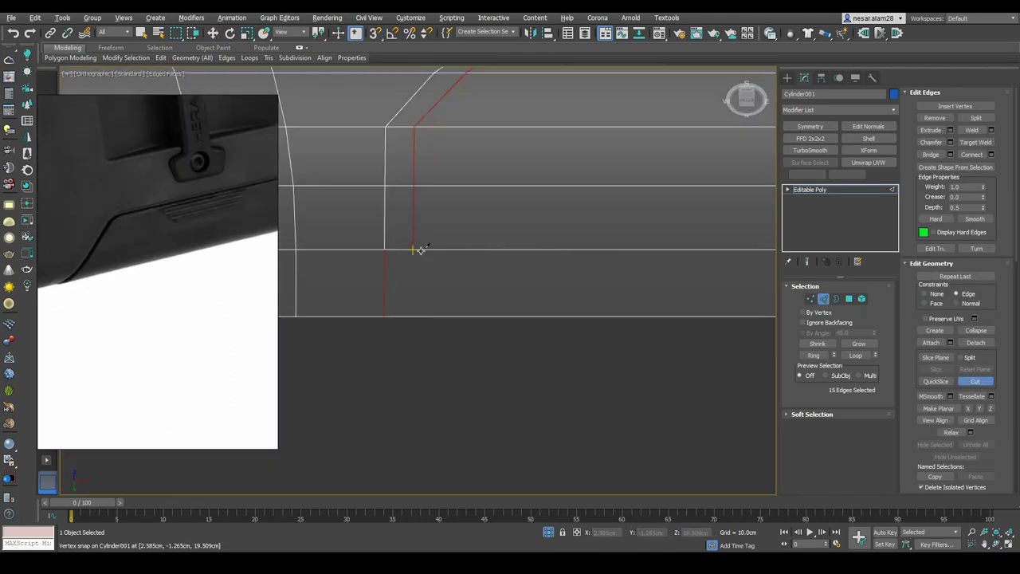
key(1)
Check the groove corner edges from several angles, then return to front view in edge mode
alt+middle_drag(489, 327, 422, 239)
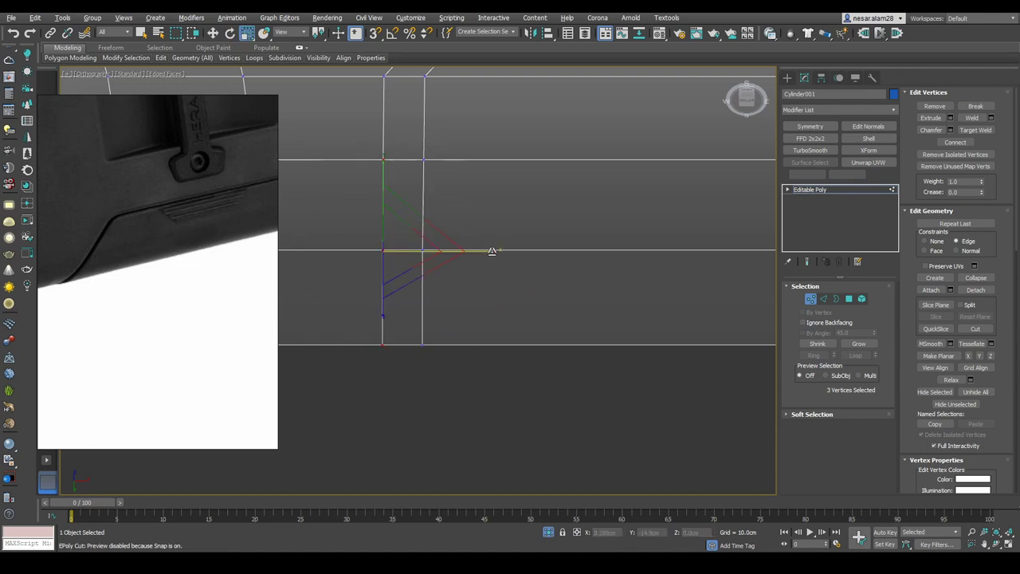
alt+middle_drag(492, 251, 505, 483)
key(f)
scroll(523, 226, up, 5)
key(2)
key(w)
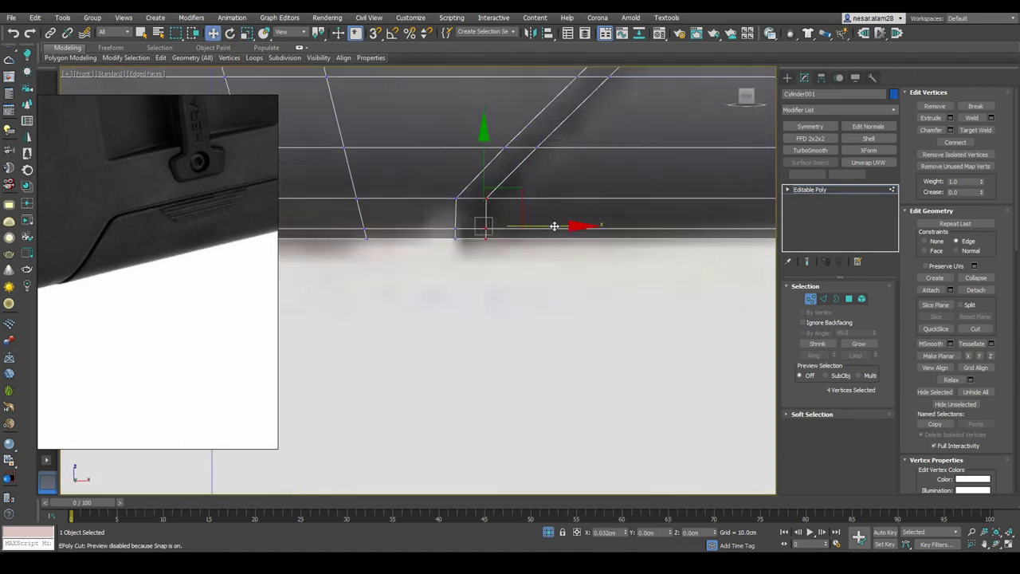
scroll(578, 205, up, 2)
right_click(578, 205)
Select the stock and pick the edges along its bottom groove
click(559, 212)
scroll(559, 213, down, 3)
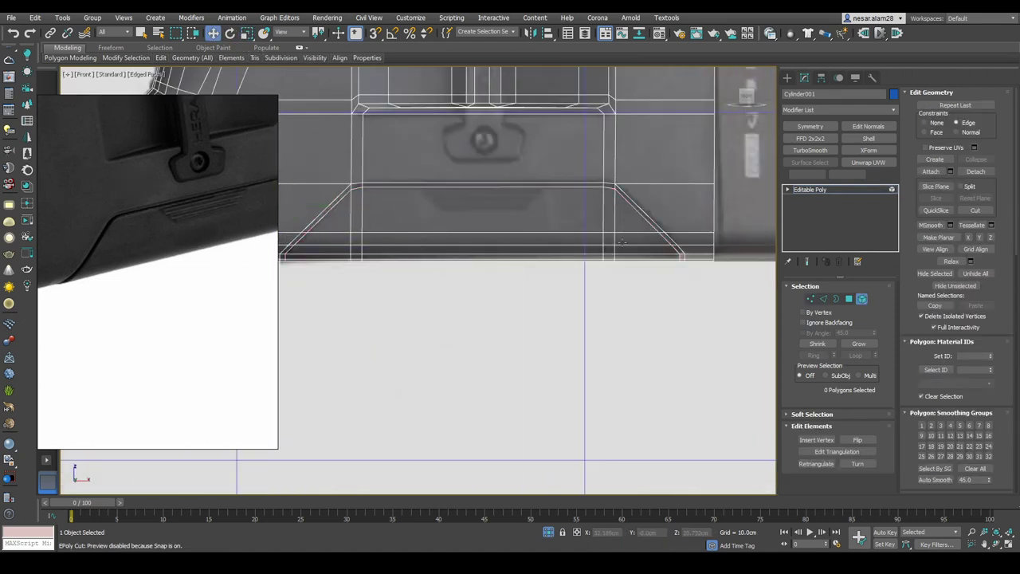
click(861, 298)
click(498, 245)
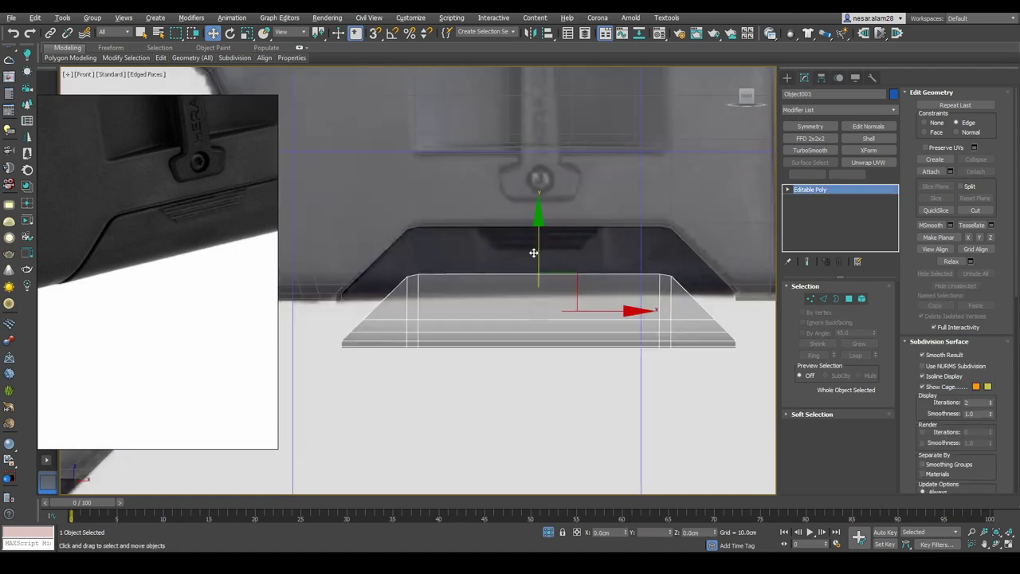
right_click(596, 224)
click(638, 196)
mouse_move(638, 196)
alt+middle_down()
mouse_move(647, 245)
mouse_move(662, 224)
mouse_move(429, 289)
mouse_move(433, 263)
alt+middle_up()
Extrude the groove faces inward with a small negative height of about -1.17 cm
key(4)
click(666, 216)
drag(433, 301, 429, 293)
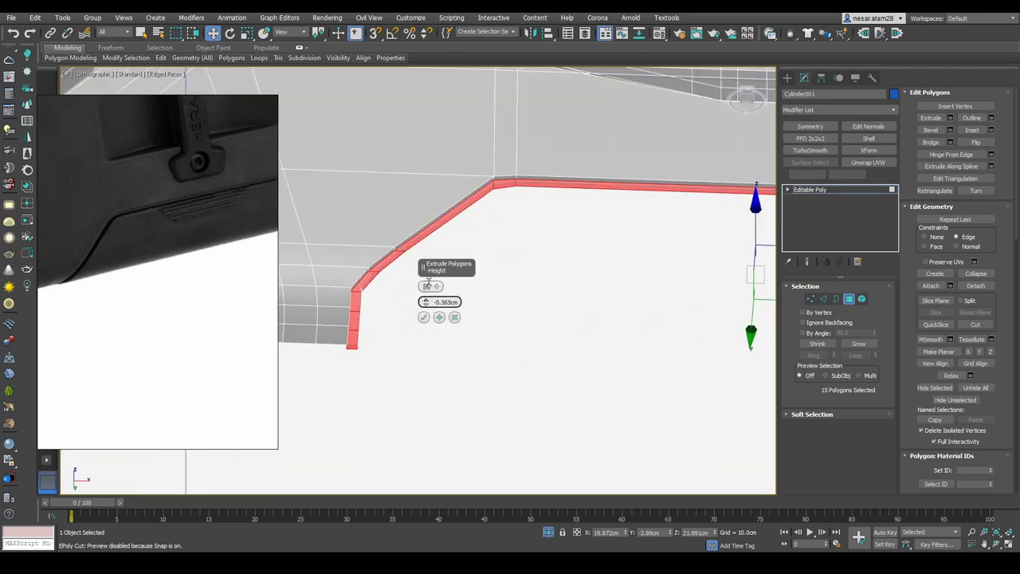
key(f)
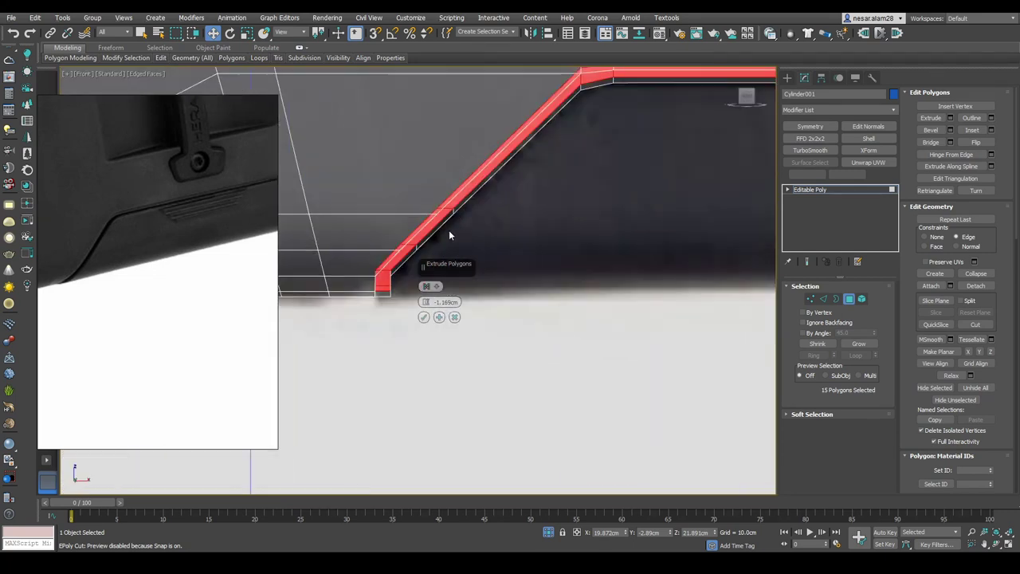
mouse_move(449, 230)
middle_down()
mouse_move(325, 226)
mouse_move(421, 264)
middle_up()
drag(427, 311, 427, 301)
click(424, 316)
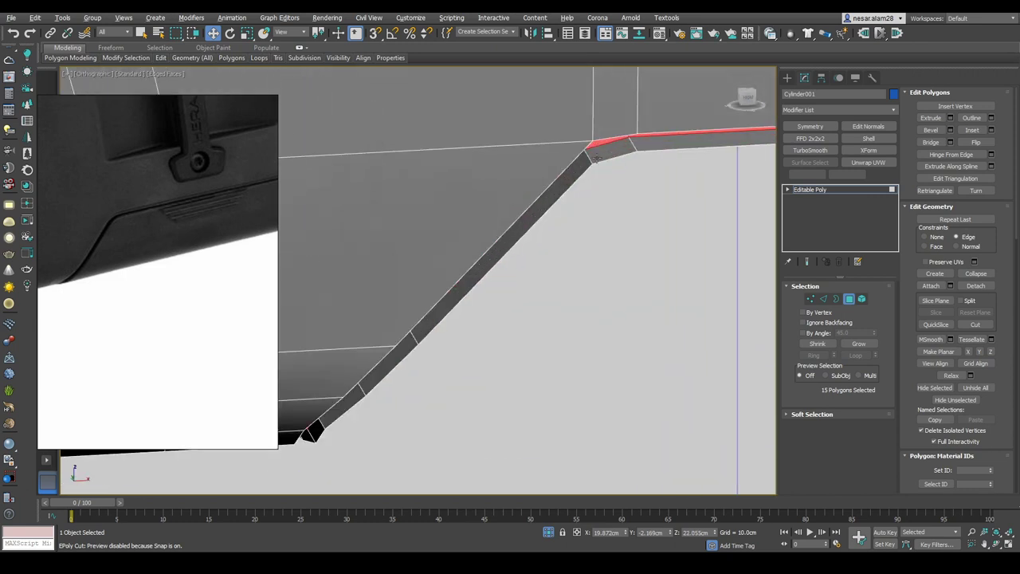
mouse_move(424, 316)
alt+middle_down()
mouse_move(502, 275)
mouse_move(558, 303)
alt+middle_up()
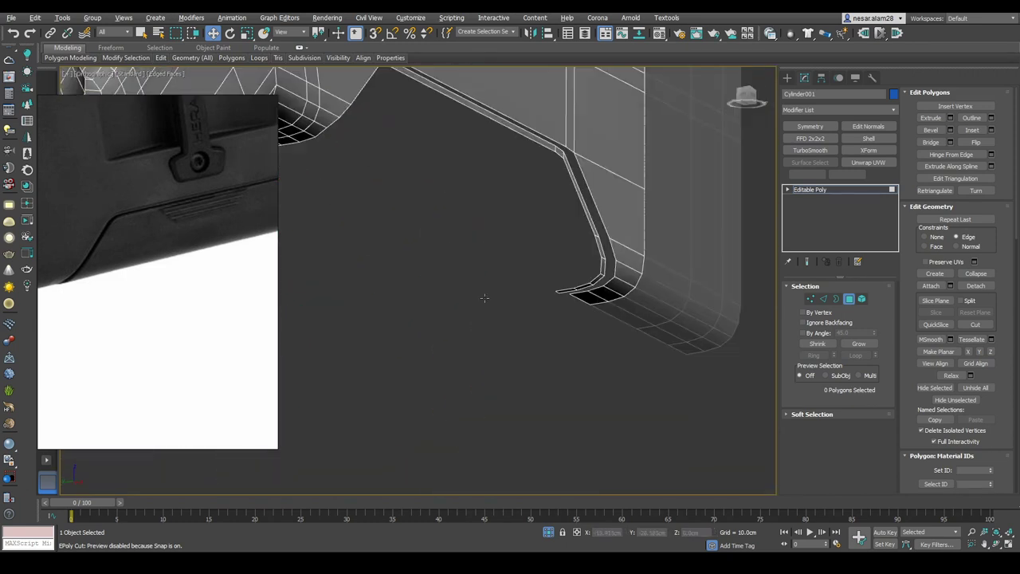
Inspect the groove end, selecting its end faces and an edge on the groove strip
click(605, 263)
scroll(642, 374, up, 3)
scroll(642, 374, down, 3)
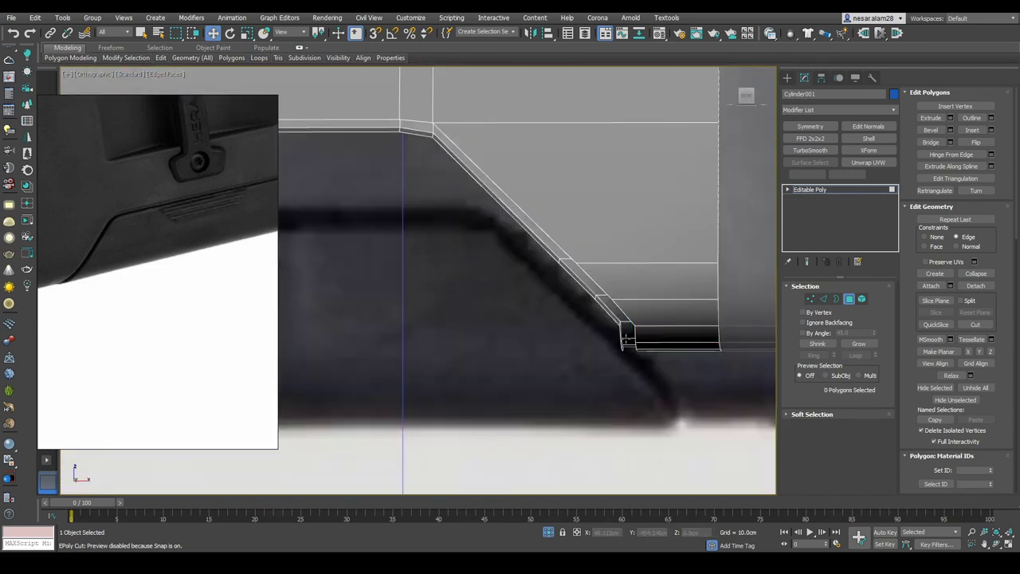
mouse_move(642, 374)
alt+middle_down()
mouse_move(496, 287)
mouse_move(560, 362)
mouse_move(560, 322)
mouse_move(645, 271)
alt+middle_up()
click(496, 287)
click(646, 272)
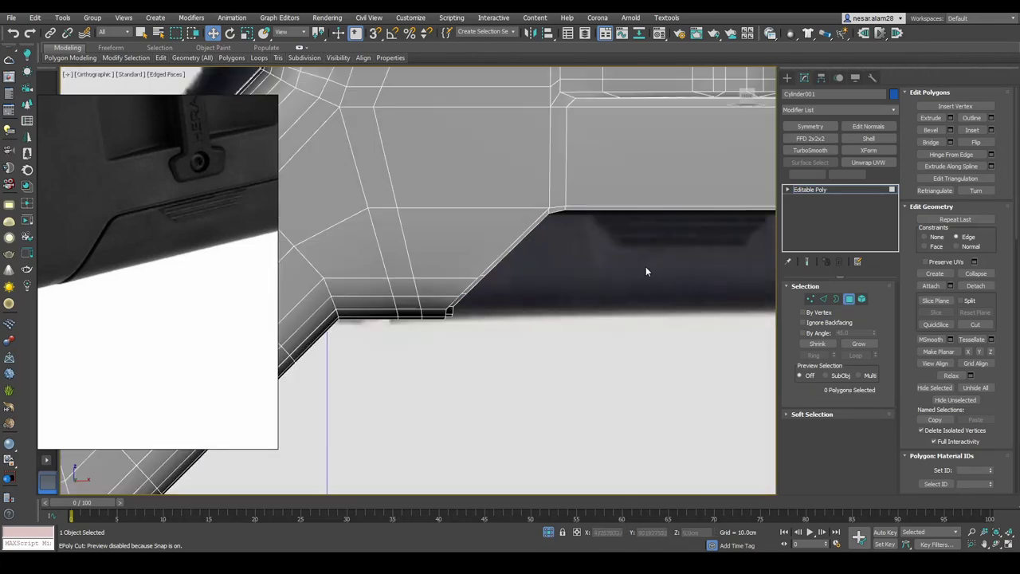
key(2)
click(476, 318)
scroll(475, 318, down, 3)
mouse_move(475, 318)
alt+middle_down()
mouse_move(661, 235)
mouse_move(757, 339)
mouse_move(590, 296)
alt+middle_up()
mouse_move(652, 294)
alt+middle_down()
mouse_move(505, 266)
mouse_move(495, 178)
mouse_move(571, 204)
alt+middle_up()
scroll(523, 172, up, 3)
Select the two end faces and the corner edges at the end of the groove strip
key(4)
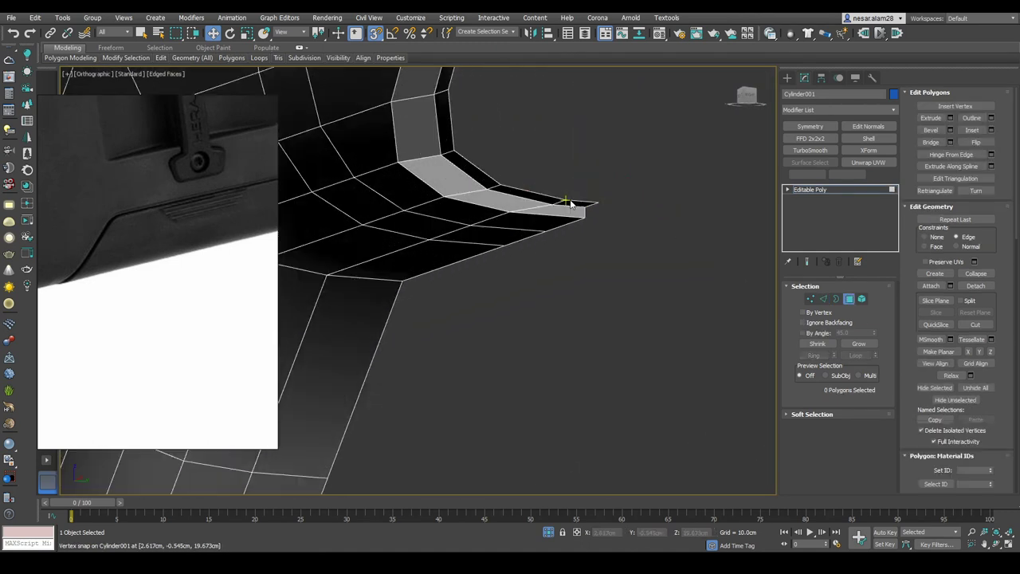
mouse_move(578, 155)
alt+middle_down()
mouse_move(534, 177)
mouse_move(472, 241)
mouse_move(474, 138)
mouse_move(537, 200)
mouse_move(420, 279)
alt+middle_up()
key(2)
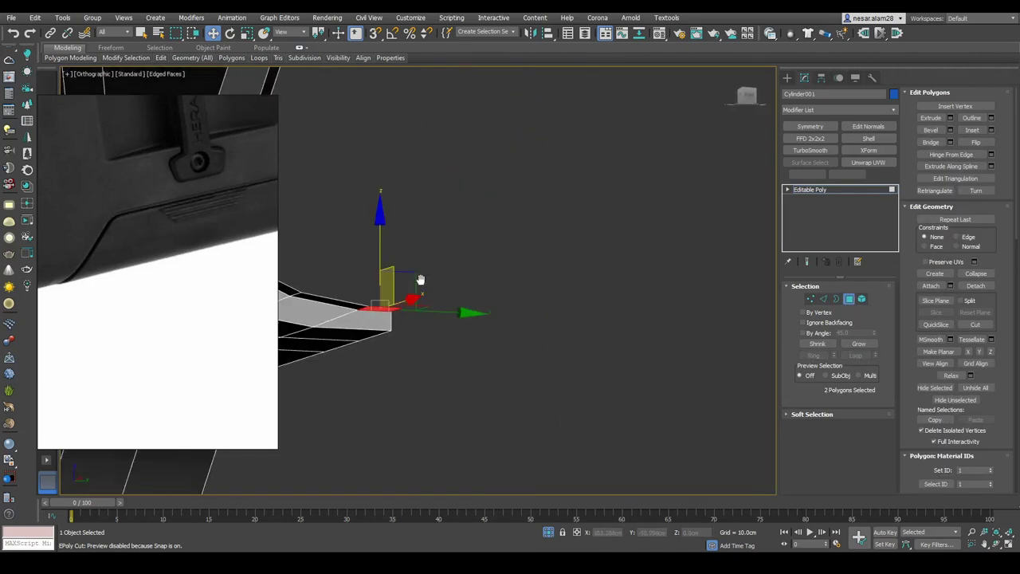
mouse_move(432, 242)
alt+middle_down()
mouse_move(557, 223)
mouse_move(461, 309)
mouse_move(558, 258)
mouse_move(505, 295)
mouse_move(480, 367)
alt+middle_up()
key(2)
scroll(722, 310, up, 3)
scroll(497, 324, down, 3)
scroll(443, 277, up, 3)
key(w)
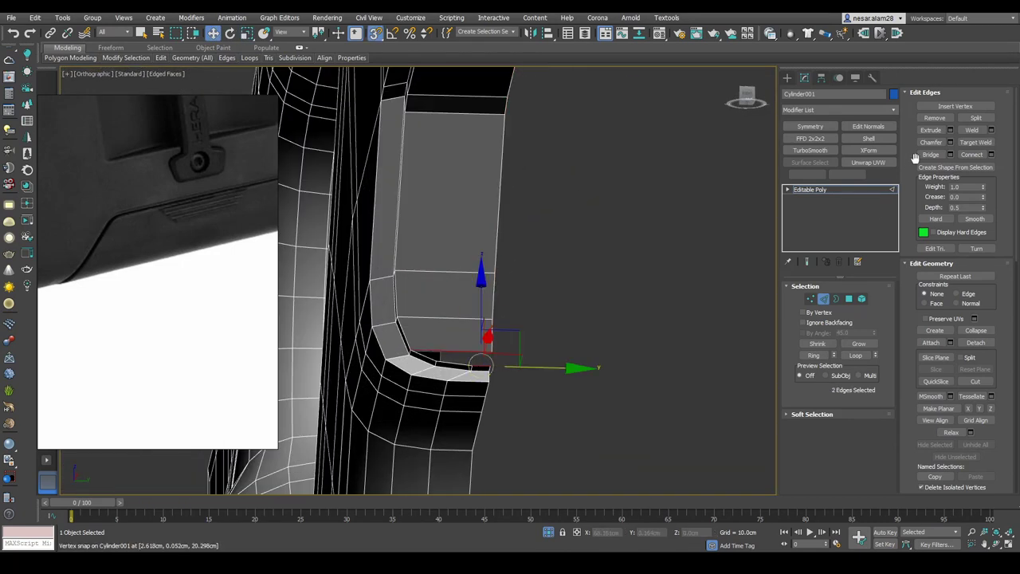
scroll(473, 338, up, 3)
mouse_move(486, 327)
alt+middle_down()
mouse_move(473, 338)
mouse_move(561, 356)
mouse_move(628, 346)
mouse_move(618, 295)
mouse_move(630, 273)
mouse_move(598, 249)
alt+middle_up()
key(2)
ctrl+click(617, 295)
Return to the whole stock in Front view with the wireframe overlay toggled
click(855, 189)
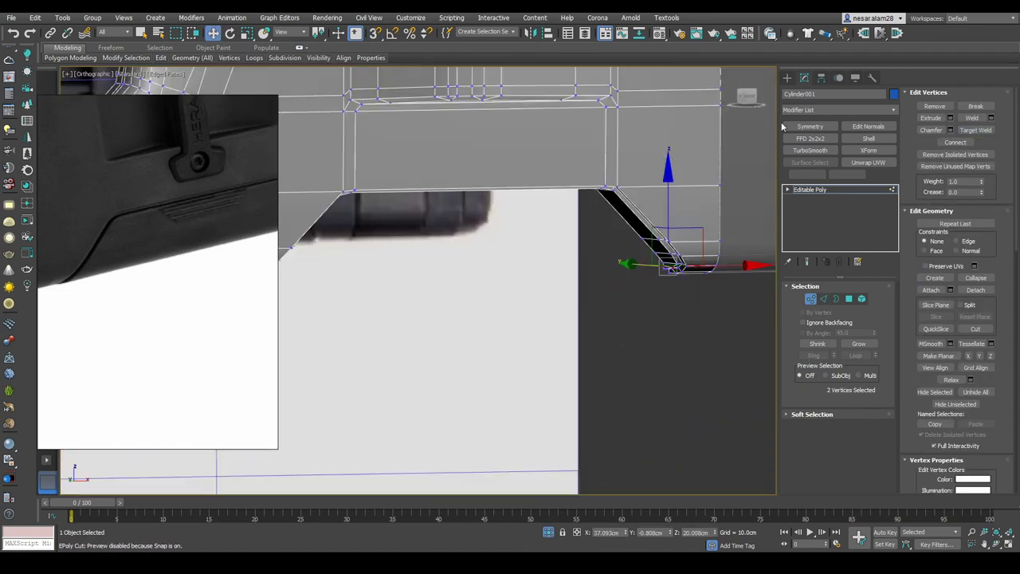
key(f)
key(F4)
key(F4)
scroll(598, 249, up, 3)
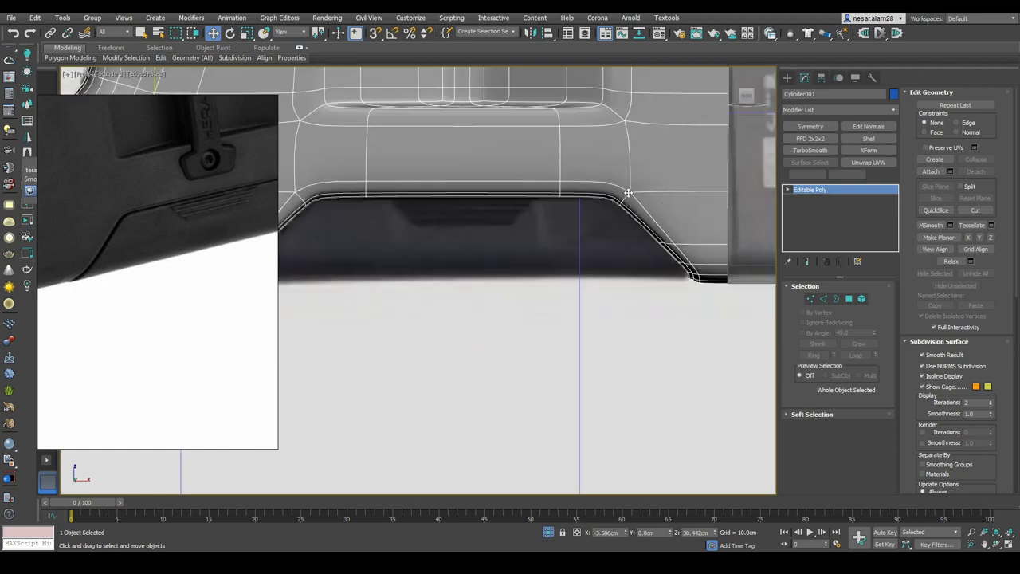
scroll(558, 207, up, 2)
scroll(541, 186, up, 2)
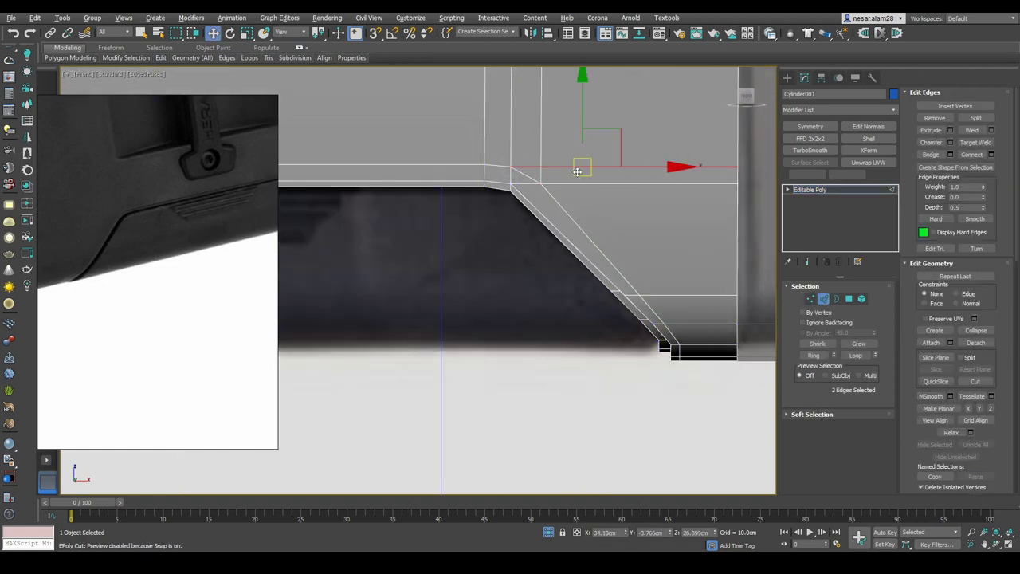
alt+middle_drag(741, 325, 538, 236)
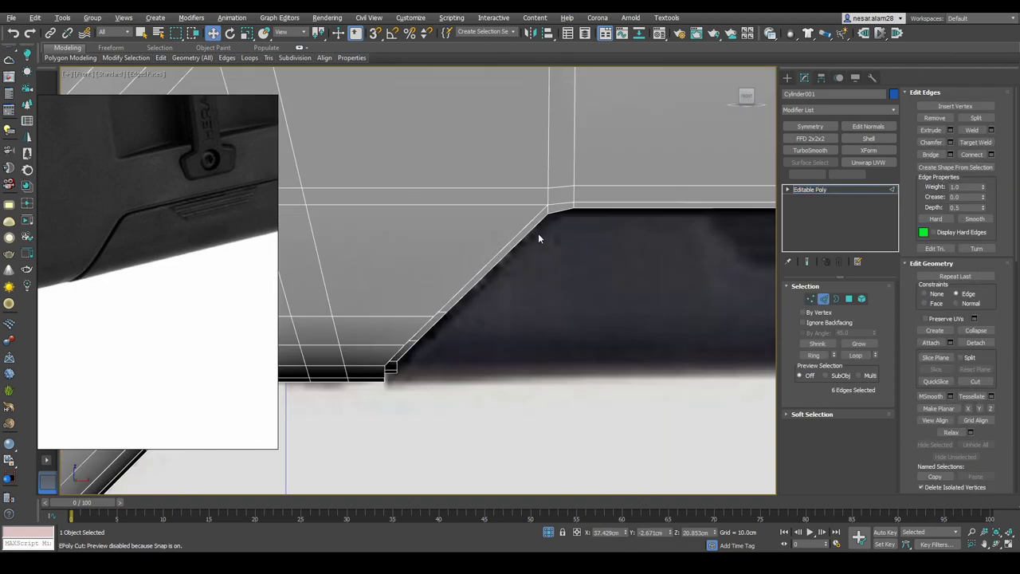
Select the edges at the groove corner and those running up from it
alt+middle_drag(431, 316, 564, 89)
key(1)
scroll(510, 313, up, 2)
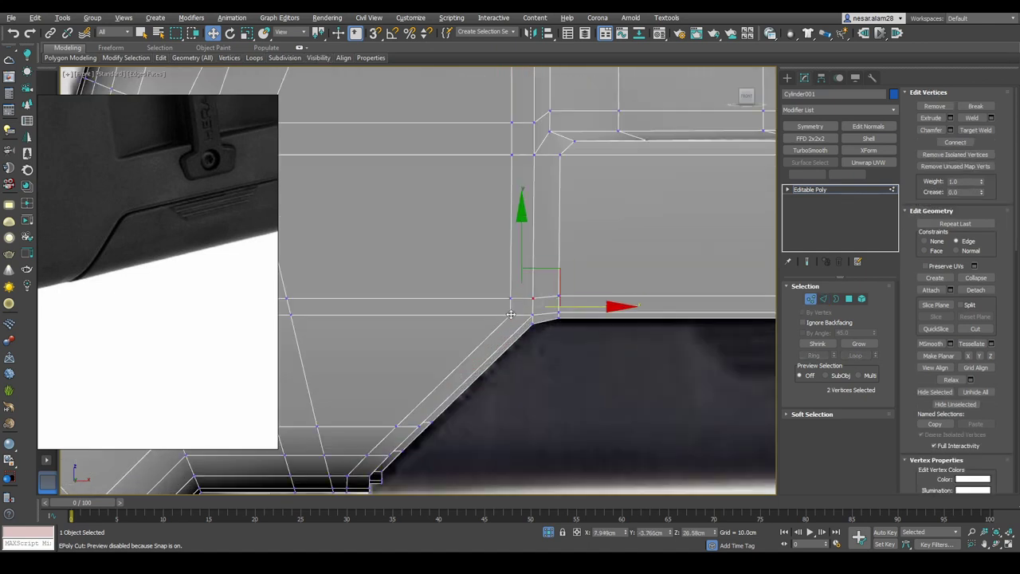
alt+middle_drag(512, 280, 600, 317)
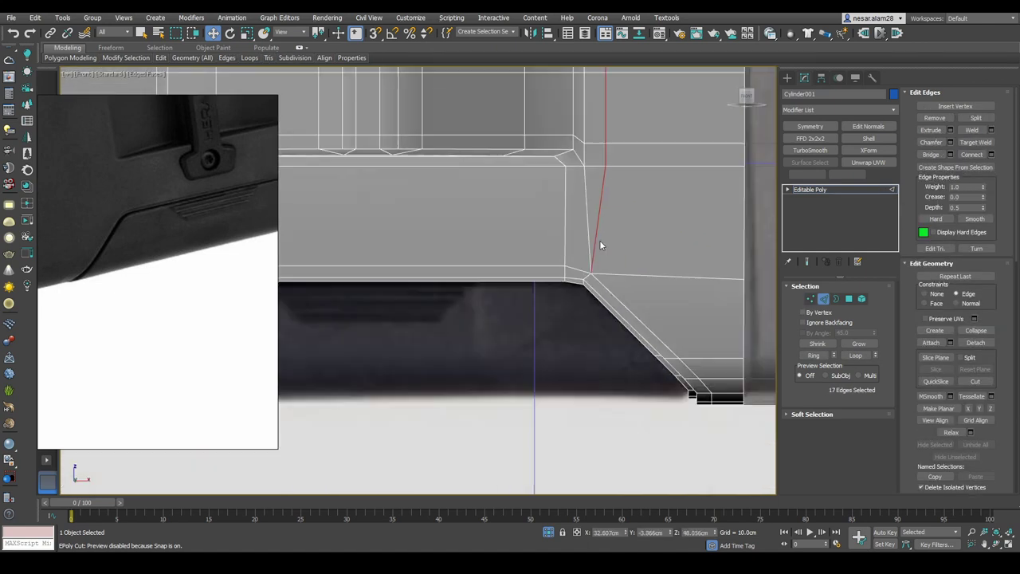
scroll(599, 316, down, 2)
key(2)
click(604, 239)
scroll(601, 247, up, 2)
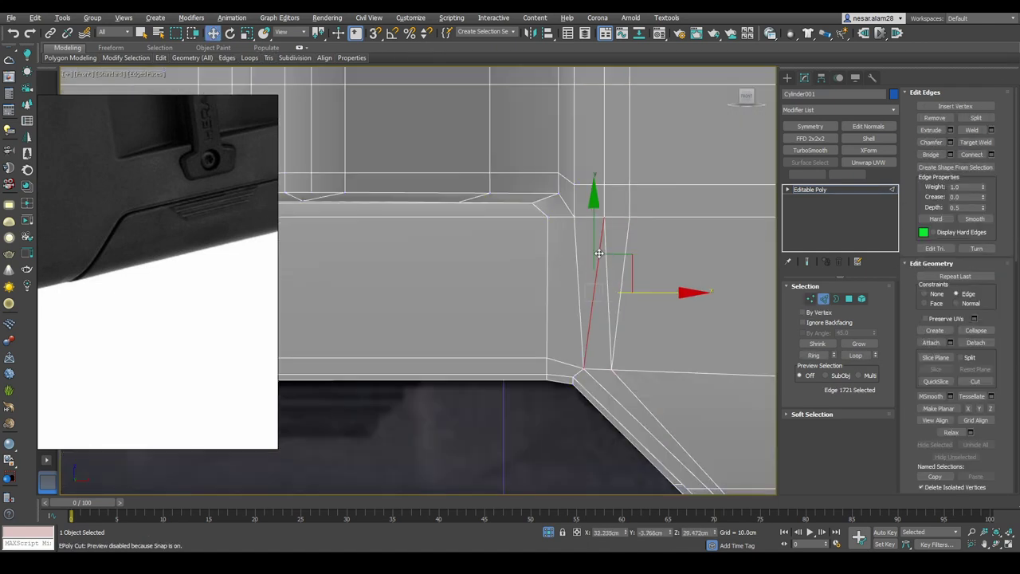
Preview the smoothed groove corner from a slightly different angle
key(2)
scroll(630, 287, down, 3)
scroll(626, 292, down, 2)
alt+middle_drag(627, 292, 631, 314)
scroll(631, 314, up, 4)
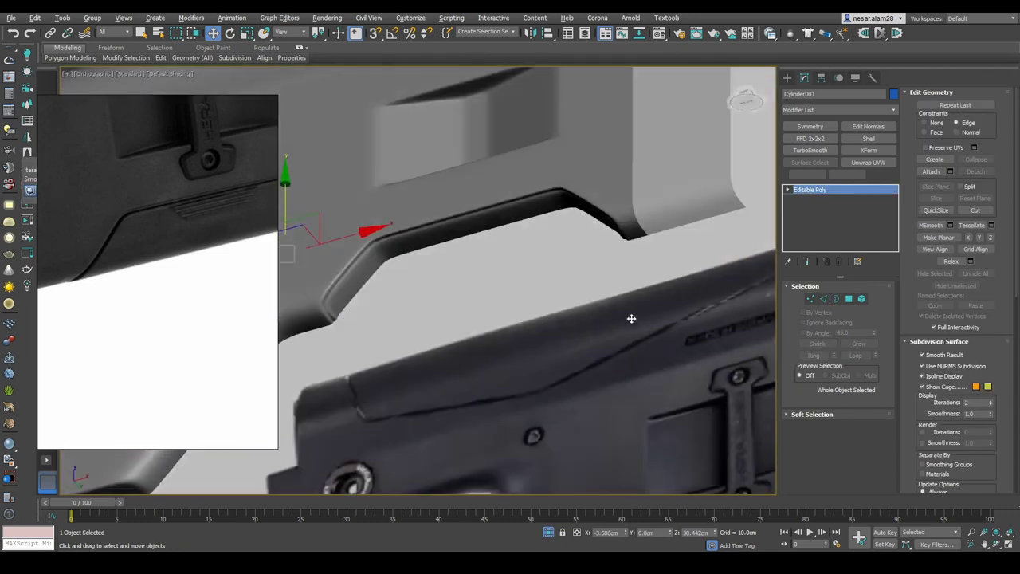
scroll(453, 277, up, 2)
scroll(444, 269, up, 2)
Reposition two vertices on the small stepped ledge beneath the stock's rear
key(2)
scroll(421, 358, up, 2)
click(484, 383)
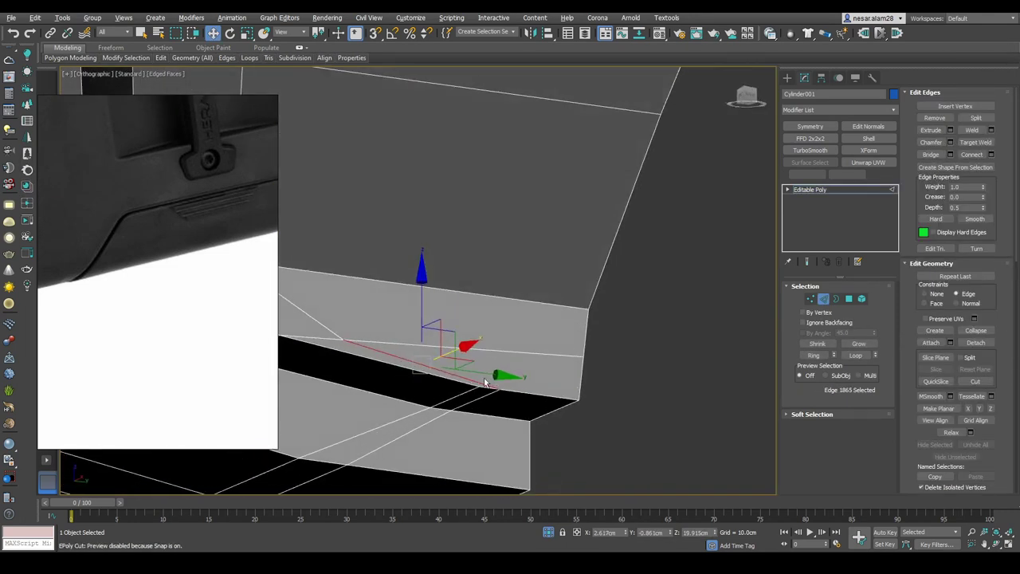
scroll(478, 394, down, 3)
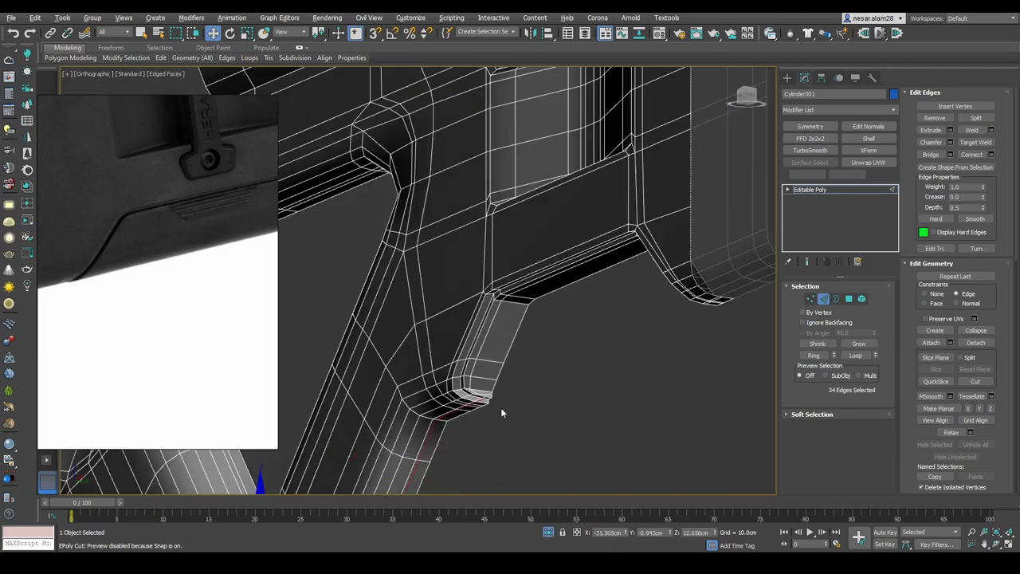
scroll(634, 245, up, 2)
scroll(585, 210, up, 2)
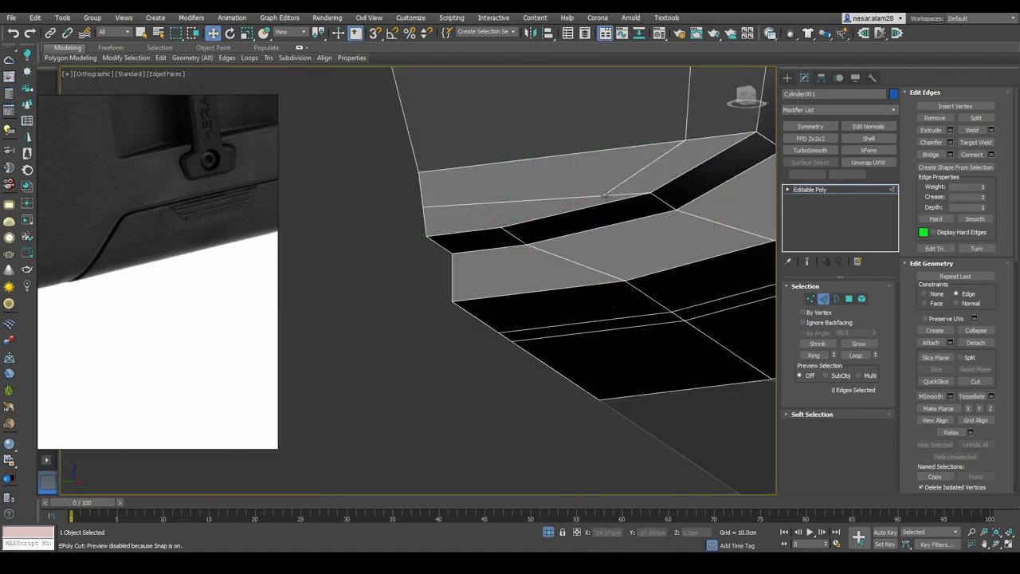
click(423, 206)
alt+middle_drag(423, 206, 450, 185)
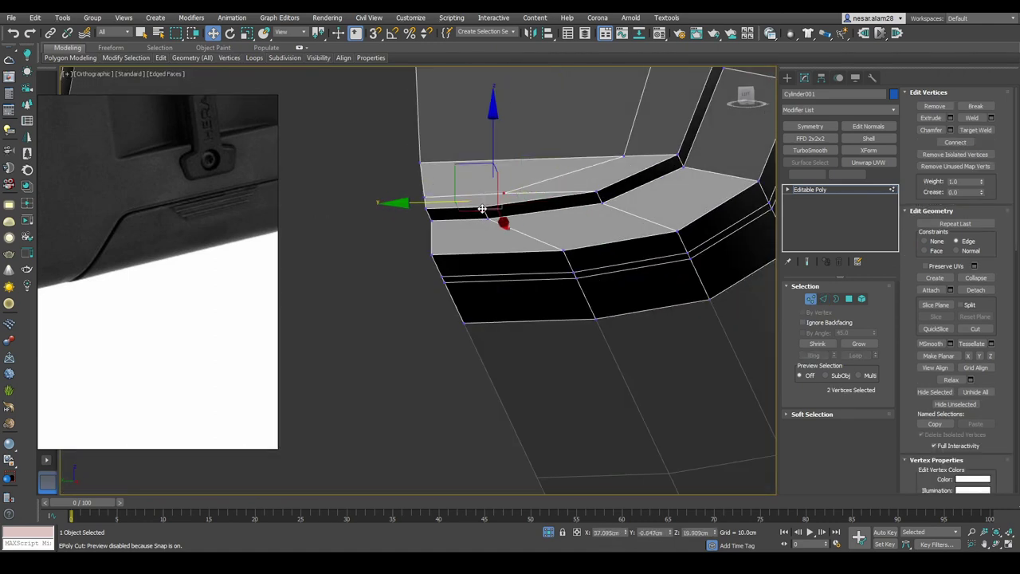
scroll(482, 209, down, 3)
scroll(668, 257, up, 3)
mouse_move(447, 312)
alt+middle_down()
mouse_move(483, 267)
mouse_move(558, 239)
alt+middle_up()
click(591, 263)
scroll(593, 232, up, 2)
Select the bottom insert piece and frame it at an angle with edged faces shown
key(1)
key(z)
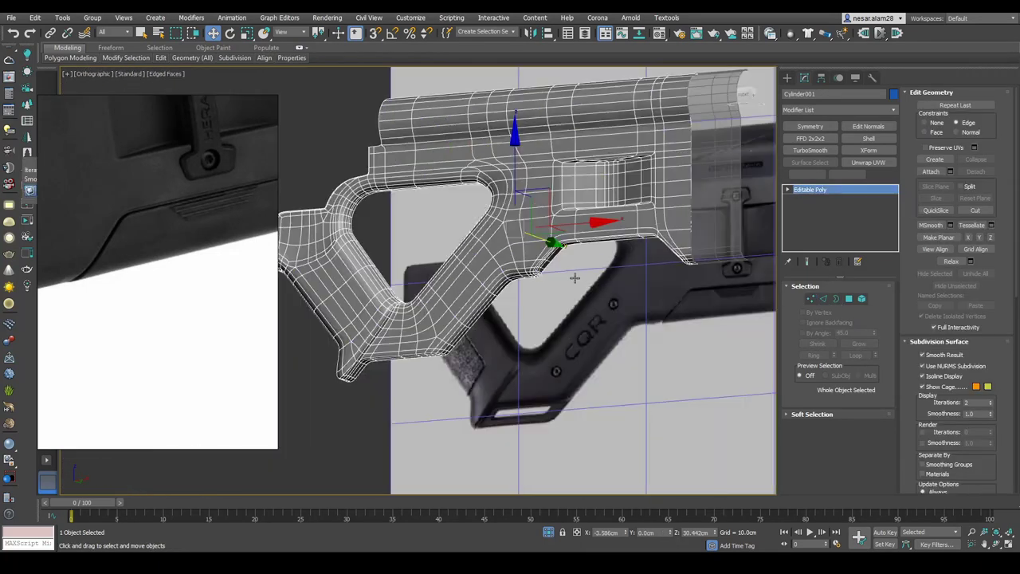
key(f)
scroll(552, 268, up, 2)
scroll(552, 268, up, 5)
click(553, 268)
key(F4)
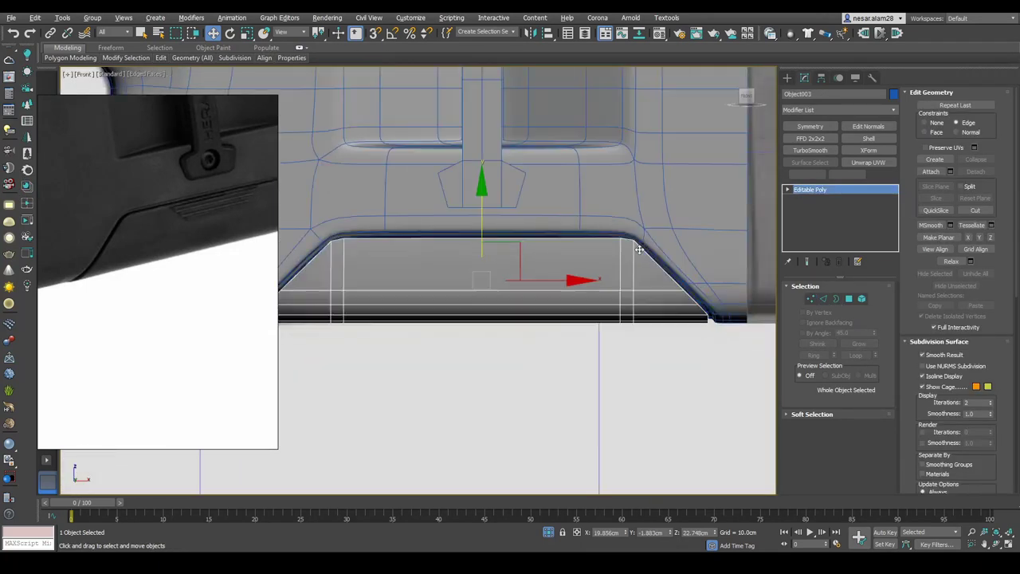
scroll(444, 263, up, 2)
scroll(452, 232, up, 2)
scroll(452, 231, down, 2)
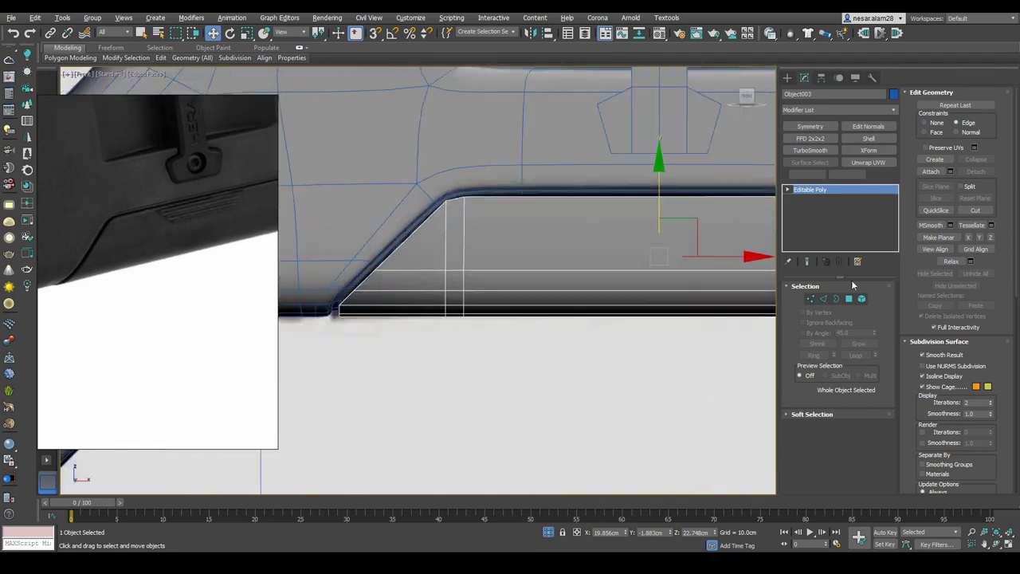
alt+middle_drag(634, 204, 479, 263)
Select the edge loop along the insert's top in edge mode
key(shift+e)
right_click(425, 287)
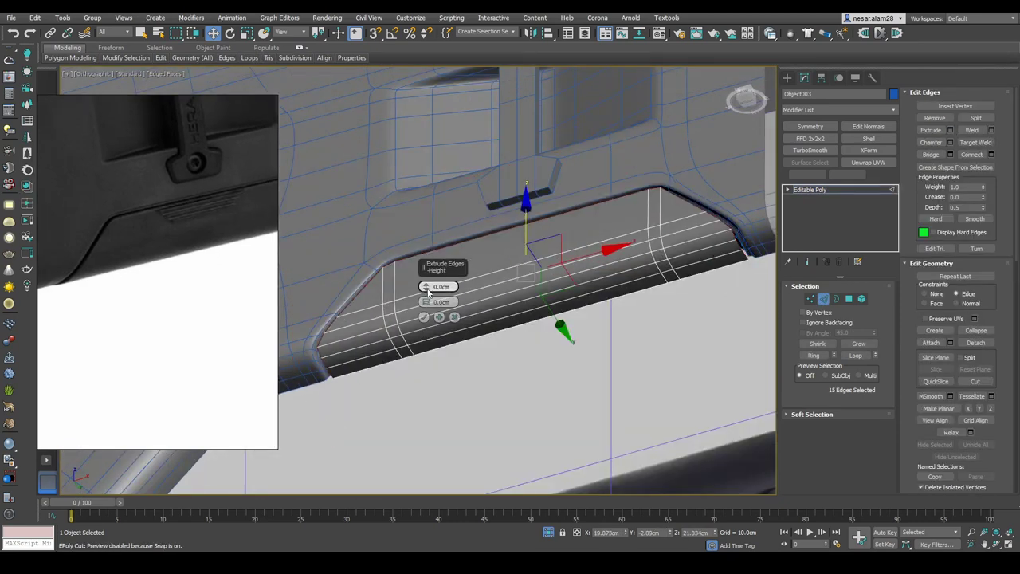
alt+middle_drag(428, 296, 479, 319)
click(533, 346)
scroll(491, 205, up, 2)
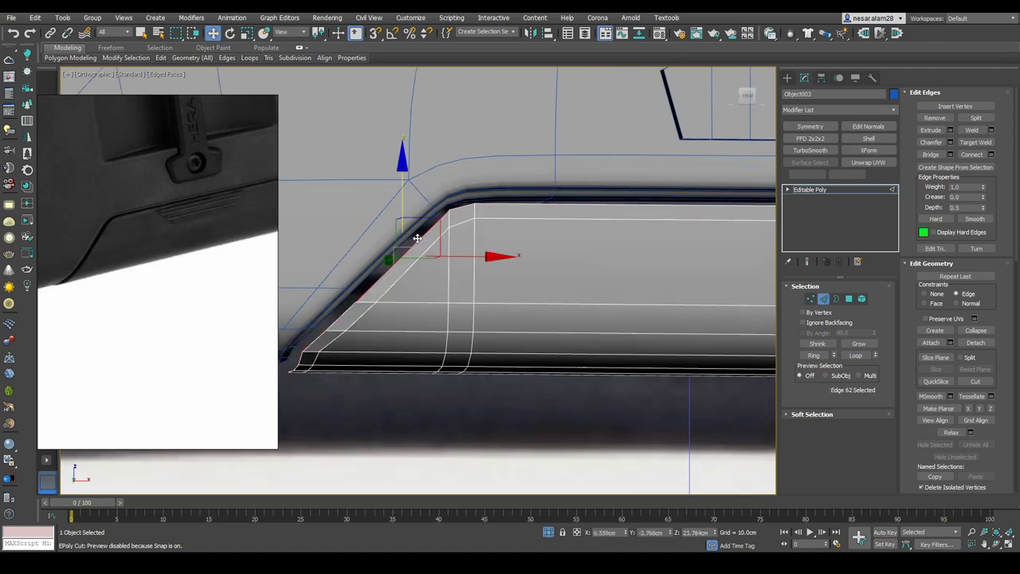
double_click(417, 238)
scroll(417, 238, down, 3)
alt+middle_drag(417, 238, 617, 260)
alt+middle_drag(726, 280, 626, 297)
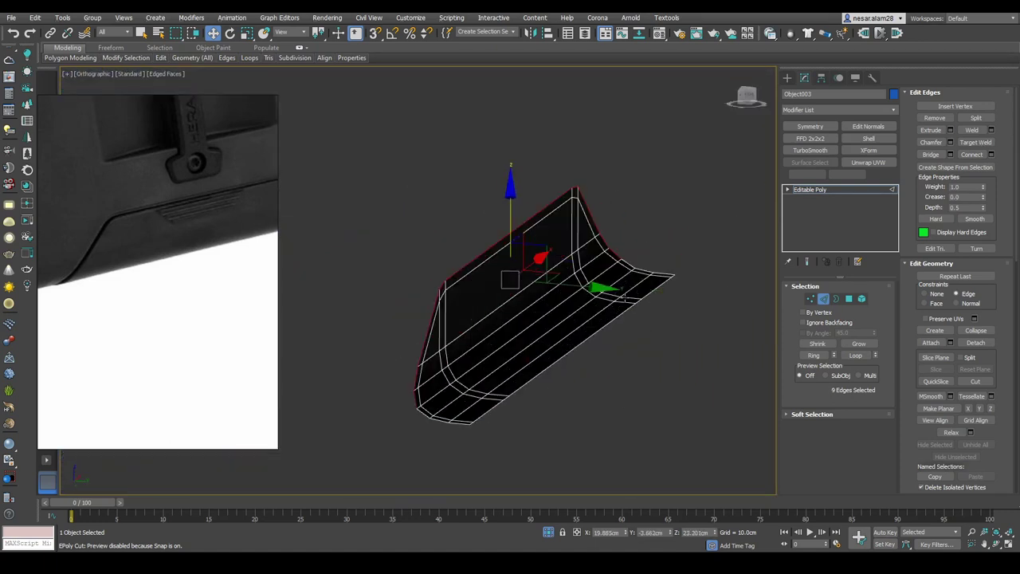
alt+middle_drag(572, 331, 745, 117)
Weld the stray corner vertex of the insert onto its neighbour
key(w)
scroll(556, 262, up, 3)
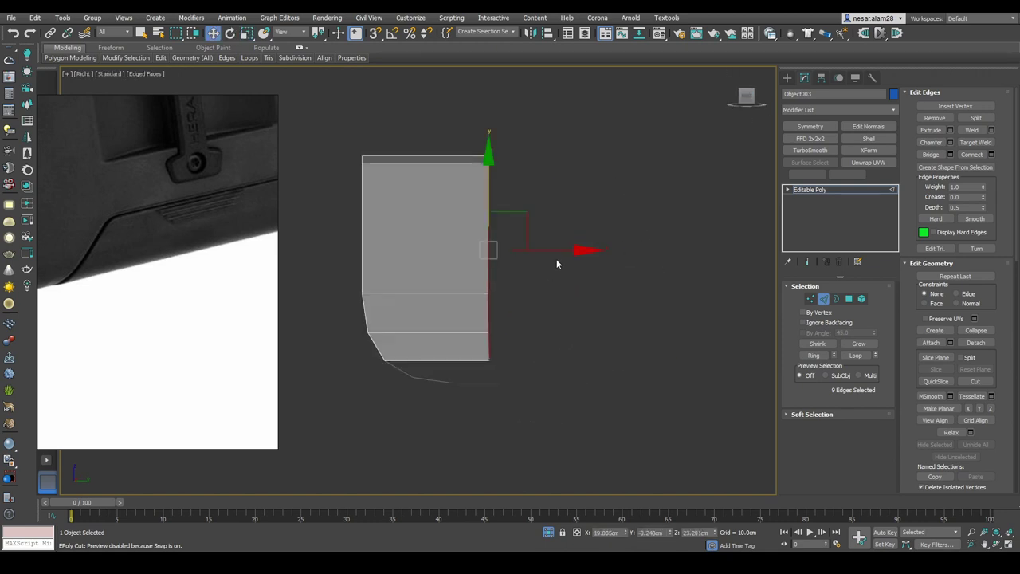
mouse_move(555, 262)
alt+middle_down()
mouse_move(671, 397)
mouse_move(605, 391)
mouse_move(684, 389)
alt+middle_up()
ctrl+click(595, 388)
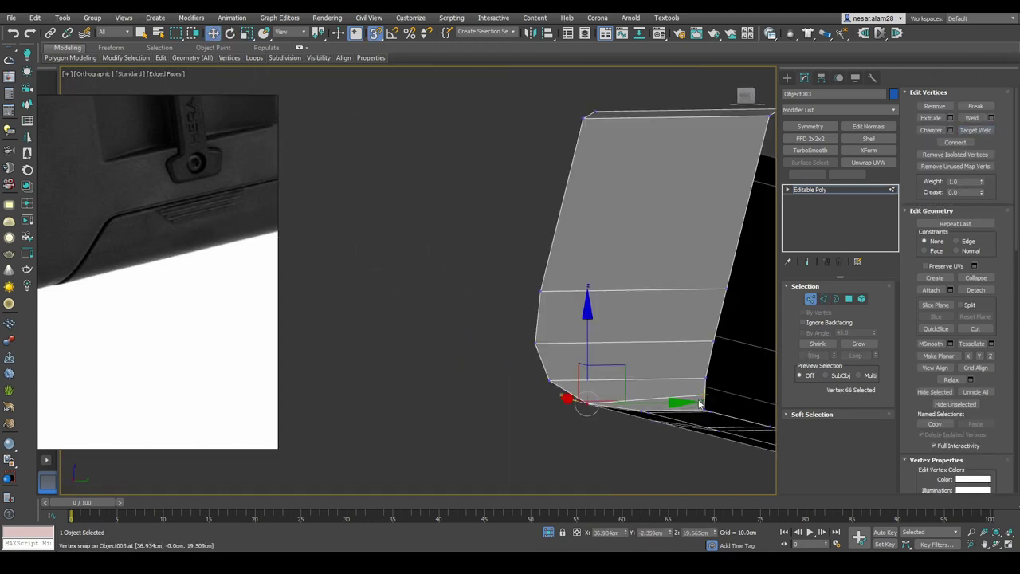
click(684, 389)
mouse_move(692, 331)
alt+middle_down()
mouse_move(531, 356)
mouse_move(615, 383)
mouse_move(574, 391)
alt+middle_up()
click(498, 376)
key(ctrl+shift+w)
mouse_move(722, 362)
alt+middle_down()
mouse_move(638, 406)
mouse_move(631, 425)
mouse_move(612, 335)
alt+middle_up()
Add a Symmetry modifier to Object003 mirroring across Z with Flip enabled
click(623, 413)
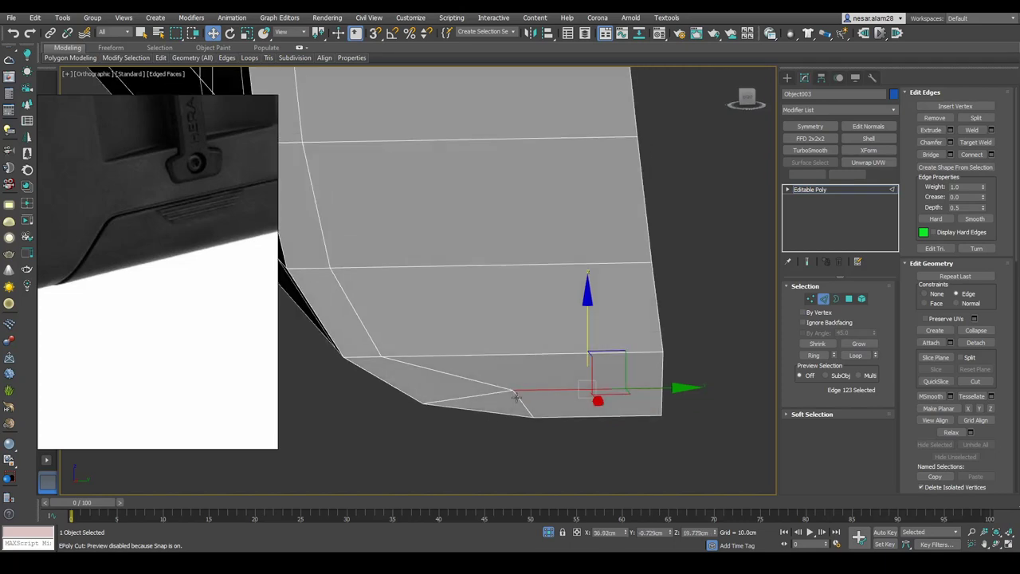
alt+middle_drag(521, 381, 577, 405)
click(810, 126)
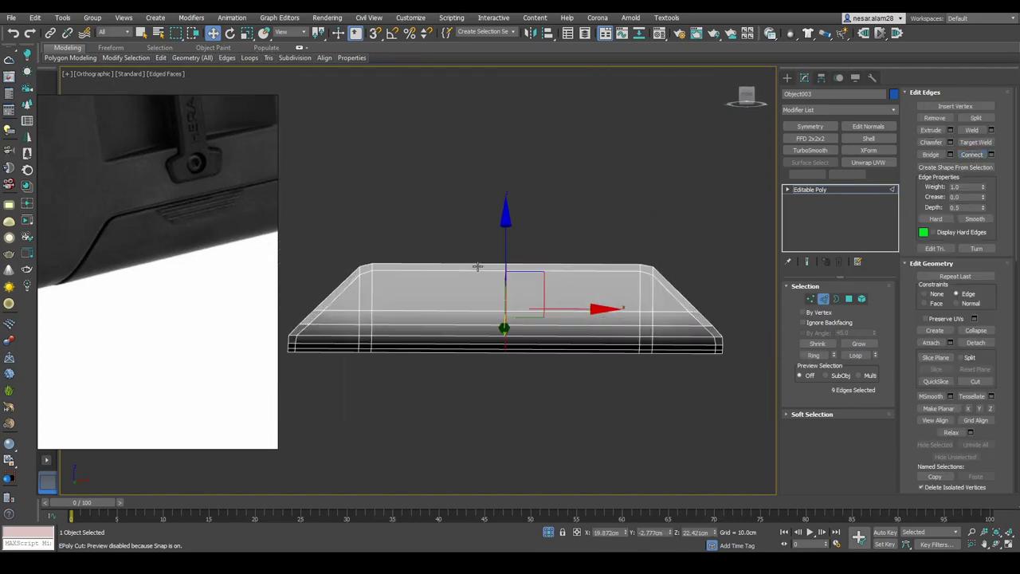
mouse_move(462, 413)
middle_down()
mouse_move(673, 232)
mouse_move(702, 264)
middle_up()
click(832, 307)
Collapse the insert's Symmetry modifier into its editable poly
alt+middle_drag(716, 318, 710, 295)
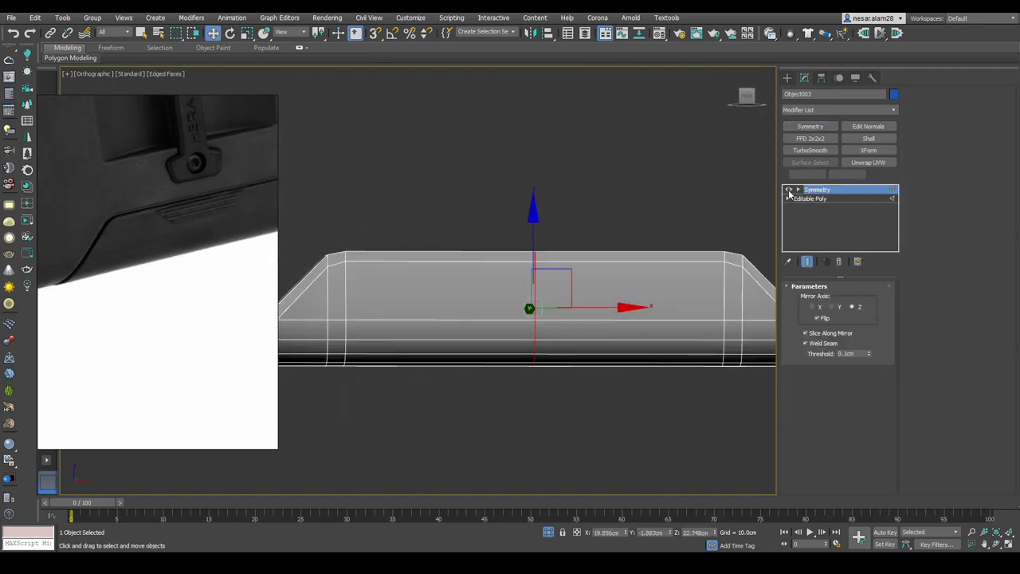
right_click(710, 295)
click(750, 351)
key(2)
scroll(587, 288, up, 5)
alt+middle_drag(587, 289, 582, 179)
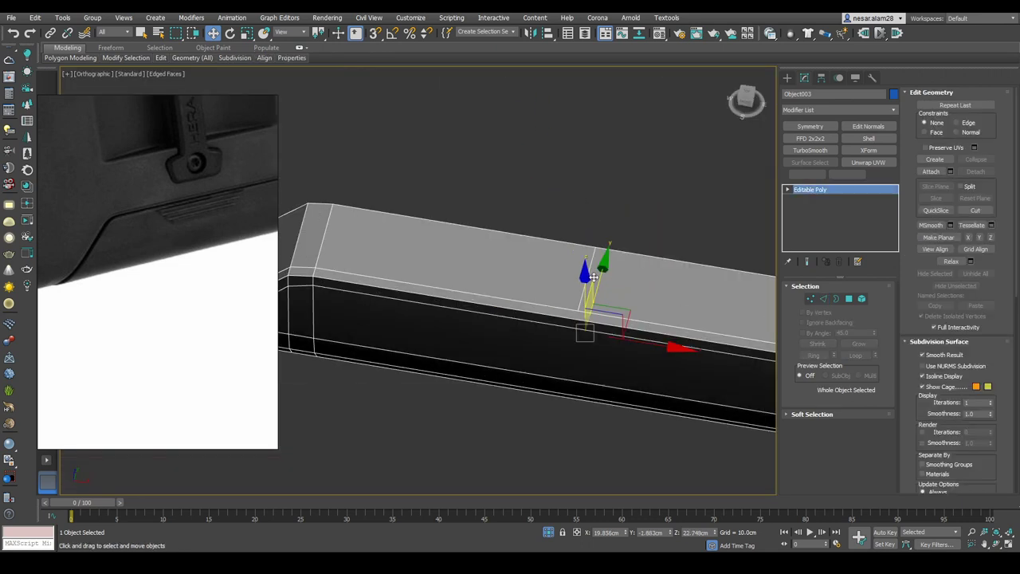
key(1)
Cut a new supporting edge across the insert bar
mouse_move(621, 240)
alt+middle_down()
mouse_move(570, 279)
mouse_move(739, 312)
alt+middle_up()
scroll(718, 303, down, 3)
key(1)
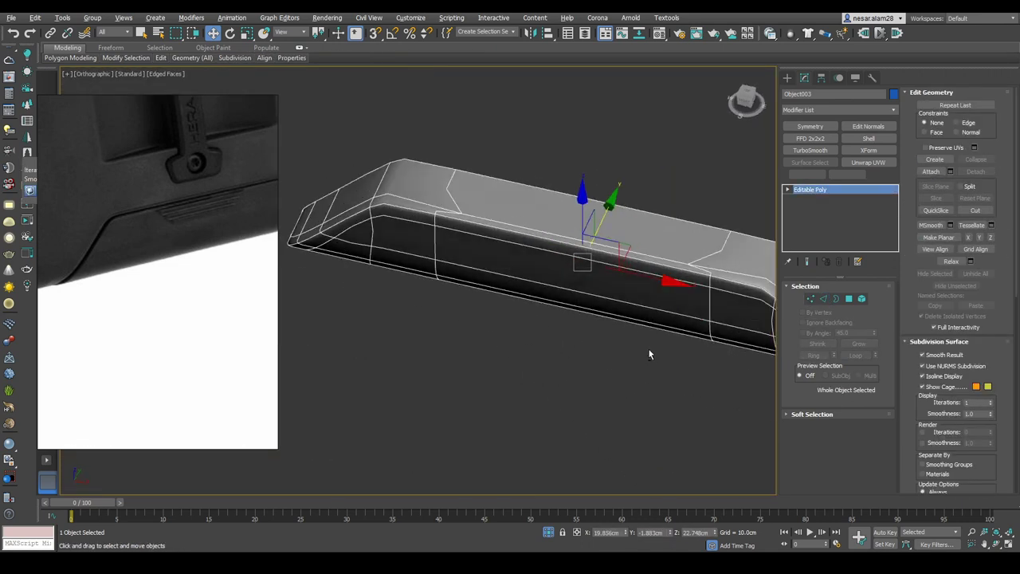
scroll(423, 257, up, 4)
mouse_move(423, 257)
alt+middle_down()
mouse_move(640, 257)
mouse_move(375, 250)
mouse_move(654, 259)
mouse_move(507, 313)
mouse_move(375, 156)
mouse_move(464, 274)
alt+middle_up()
click(494, 247)
right_click(493, 247)
Select two edges at the bar's end, then return to object level in front view
right_click(433, 141)
click(382, 143)
ctrl+click(382, 144)
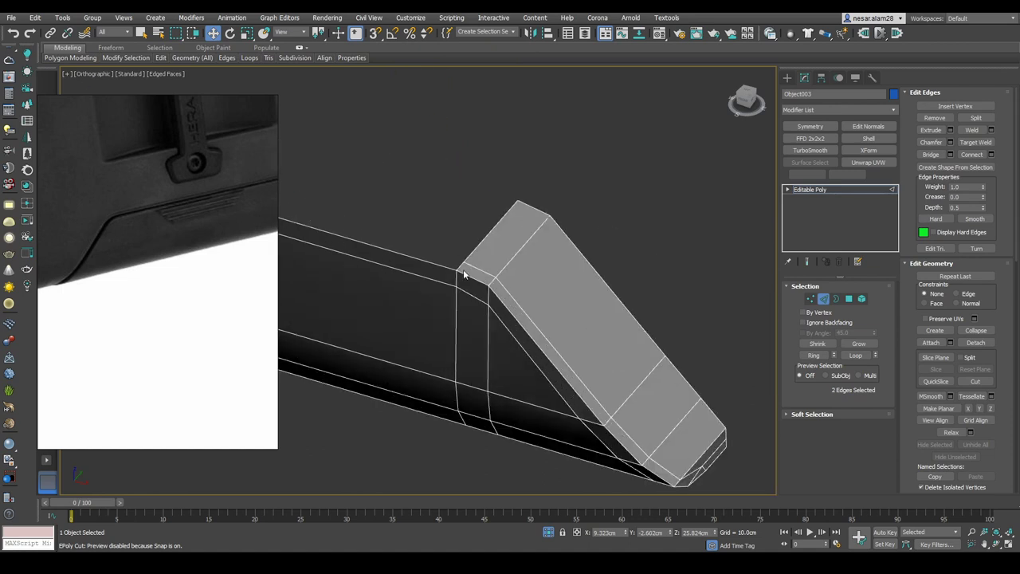
click(810, 189)
mouse_move(558, 199)
alt+middle_down()
mouse_move(641, 161)
mouse_move(700, 193)
alt+middle_up()
key(f)
scroll(641, 161, up, 5)
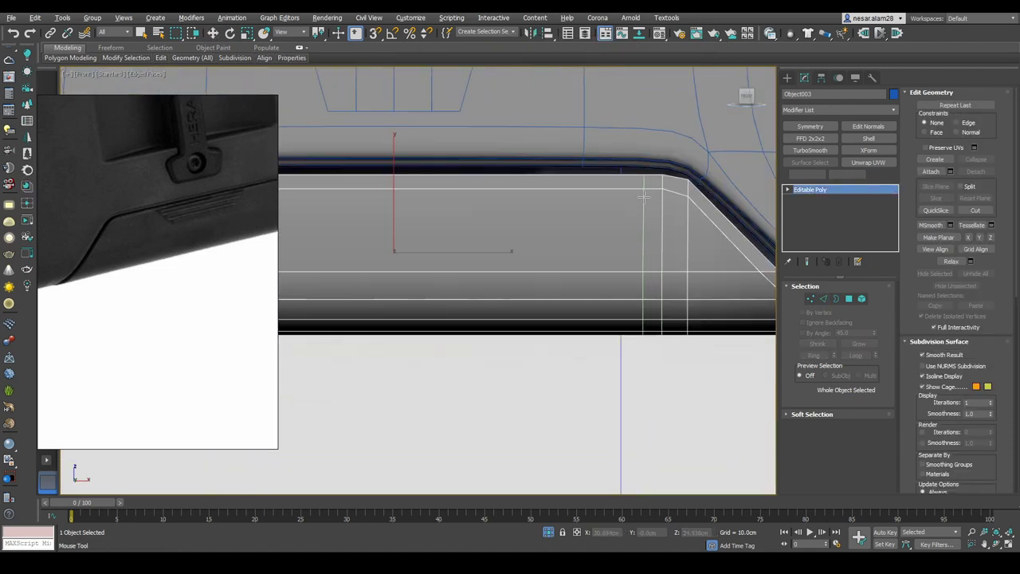
Select a column of vertices near the insert's slanted end, checking in wireframe
right_click(700, 192)
scroll(608, 171, down, 5)
scroll(609, 170, up, 5)
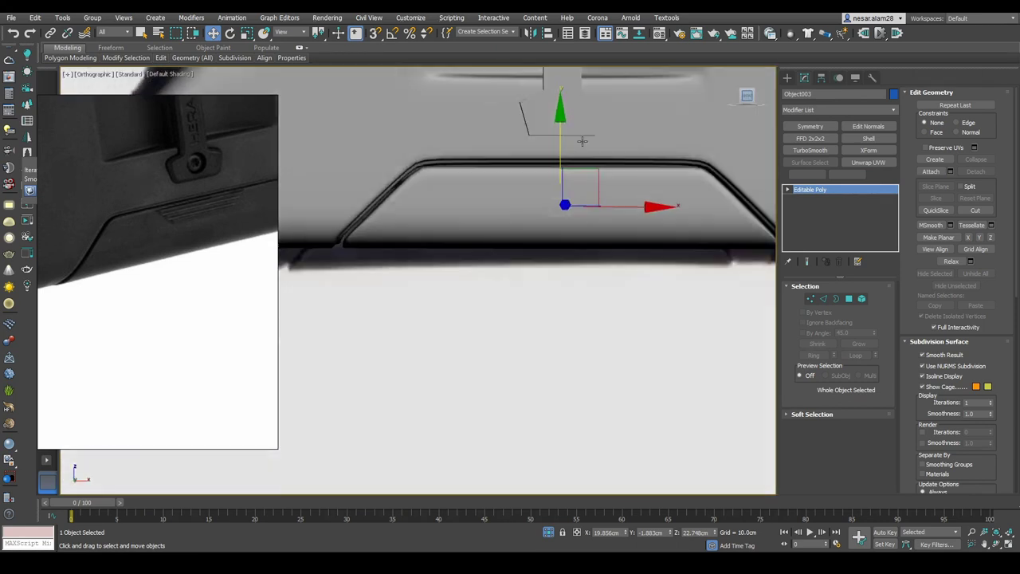
middle_drag(608, 171, 636, 128)
scroll(635, 128, up, 2)
scroll(657, 185, down, 3)
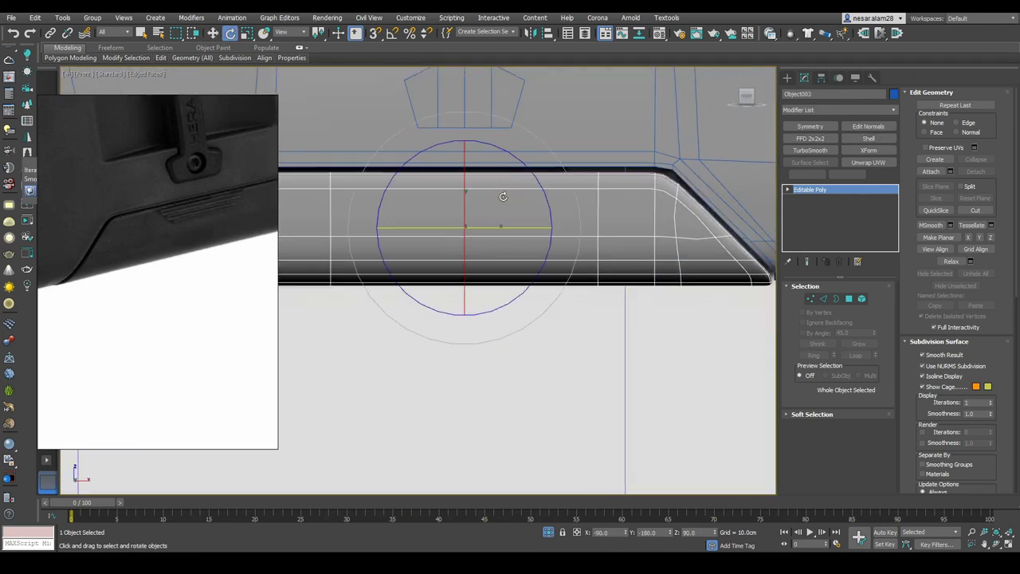
middle_drag(547, 189, 675, 211)
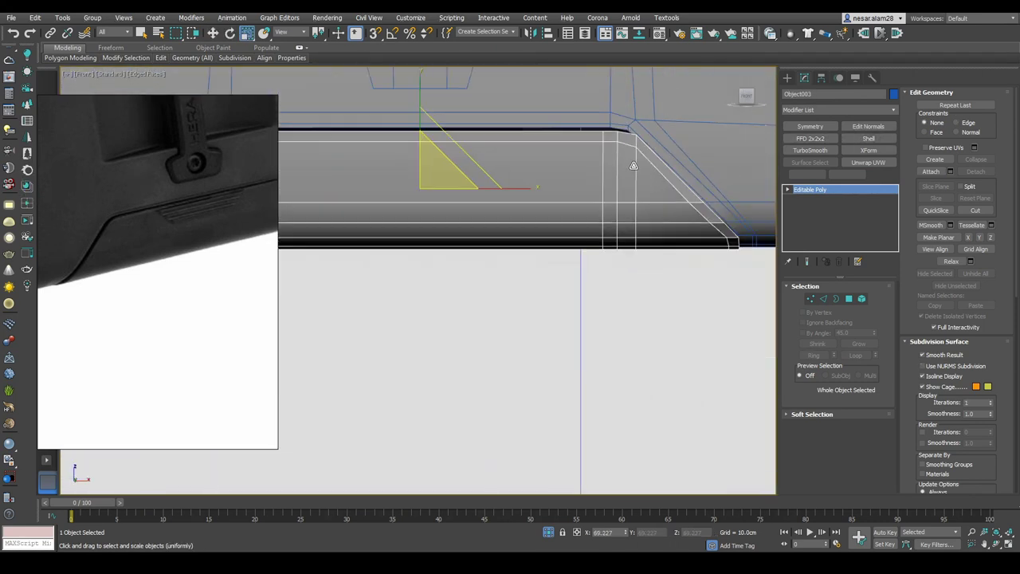
key(1)
key(w)
drag(533, 80, 562, 267)
key(F3)
scroll(619, 273, up, 2)
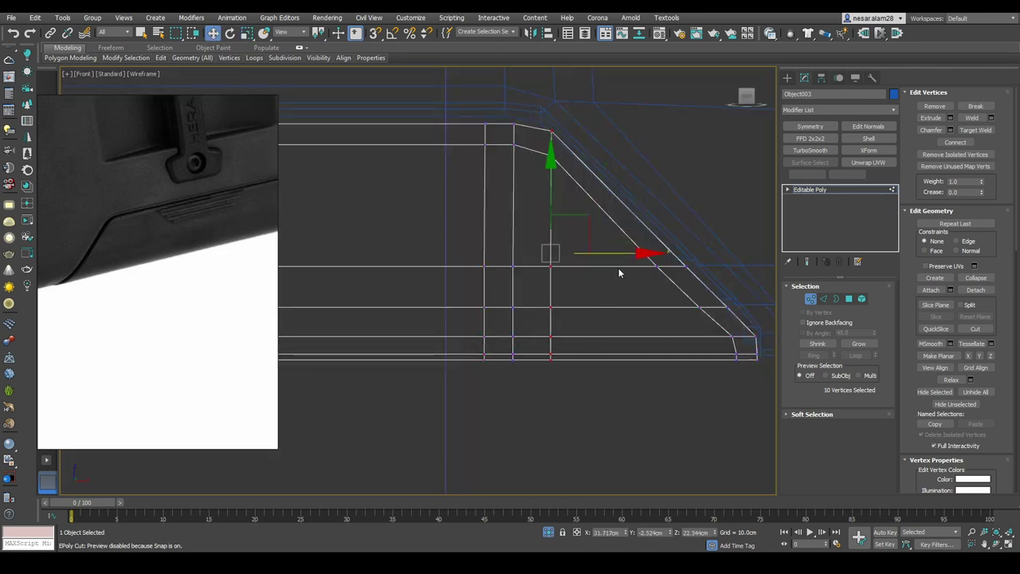
key(F3)
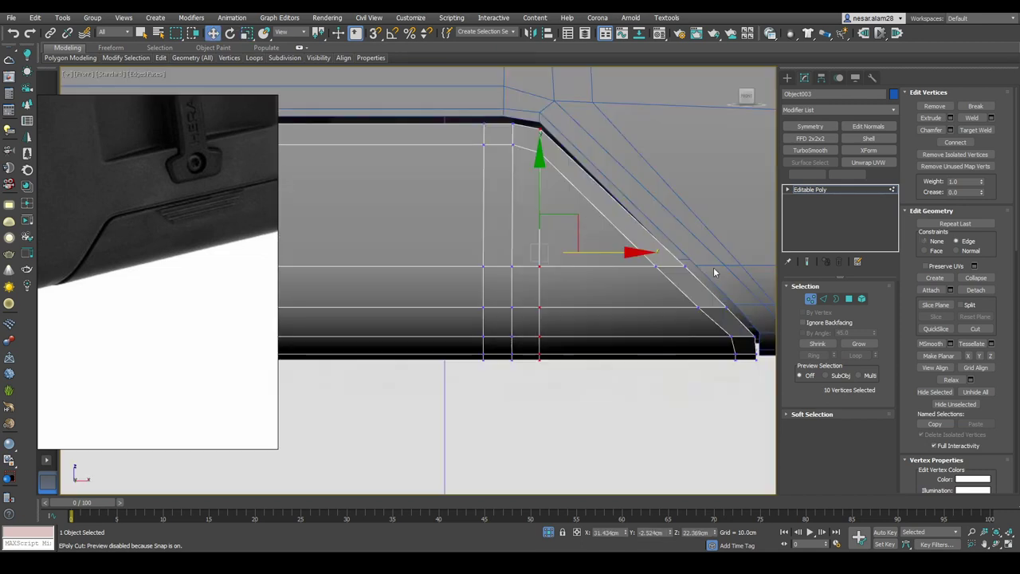
Move the slanted-end vertices to follow the groove and reapply Symmetry
middle_drag(576, 224, 487, 205)
drag(550, 231, 731, 304)
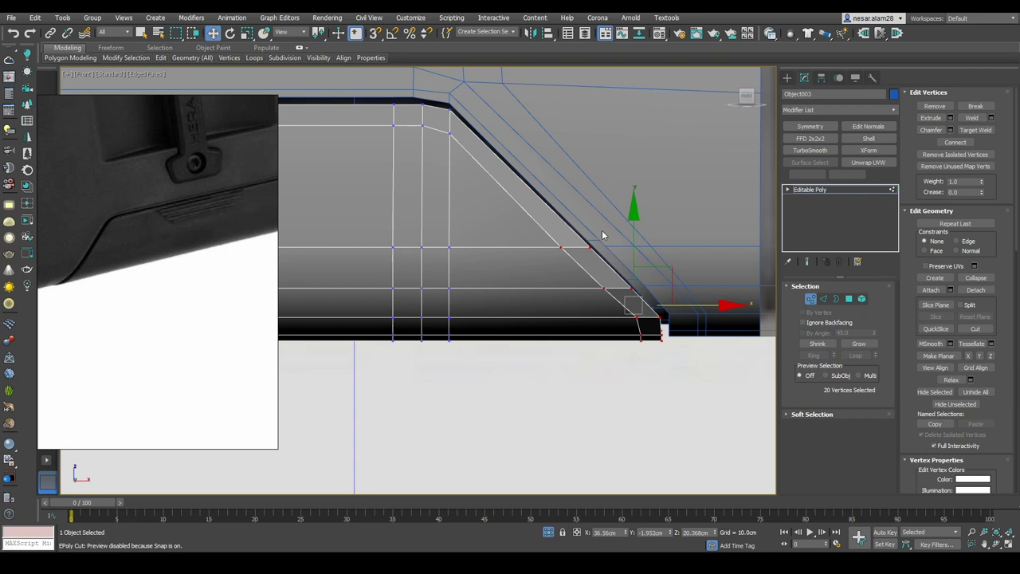
scroll(664, 303, up, 2)
scroll(700, 334, up, 1)
scroll(696, 359, up, 1)
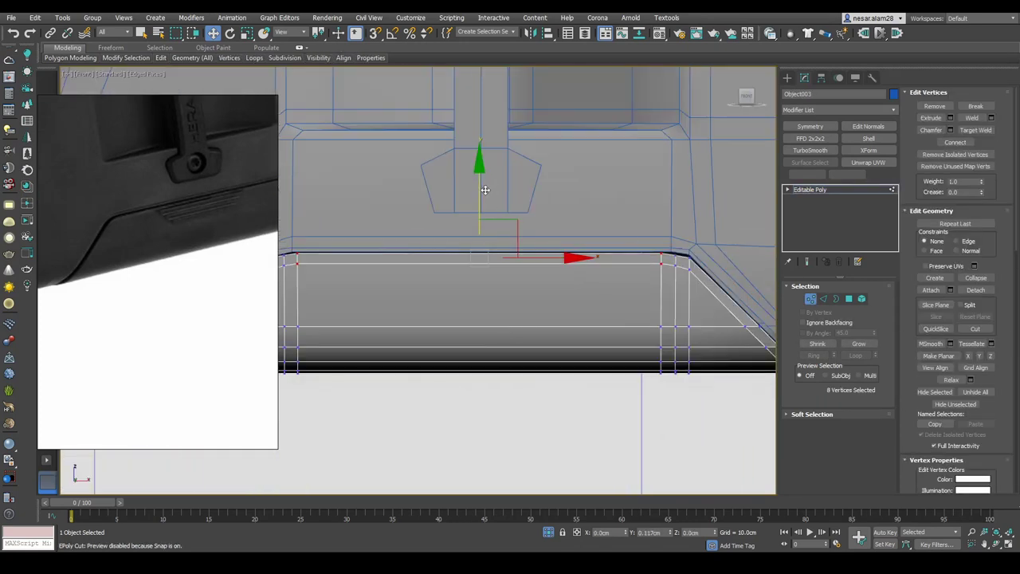
click(810, 126)
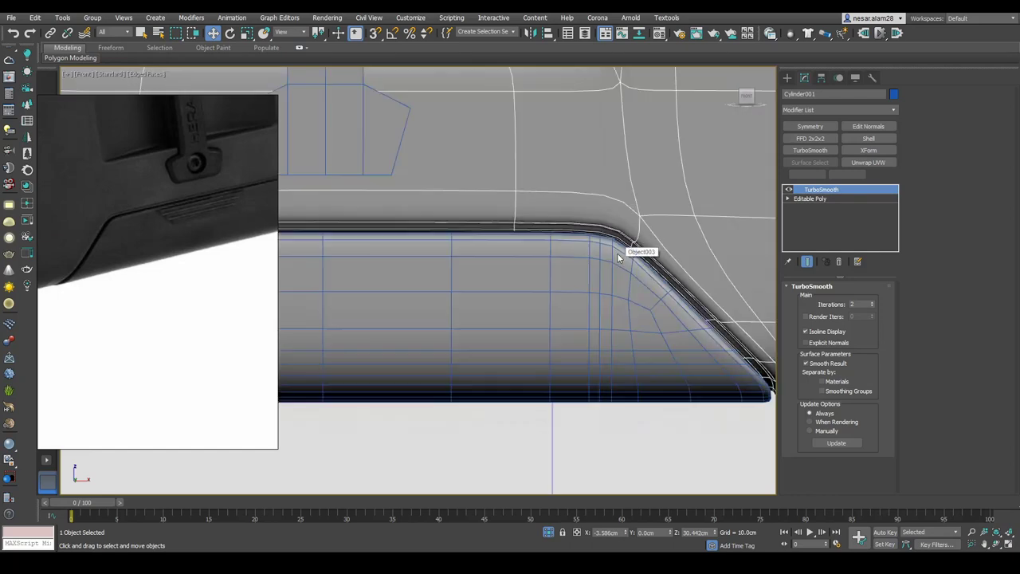
Select vertices at the slope corner, then return to the insert's base mesh
key(1)
scroll(619, 208, up, 3)
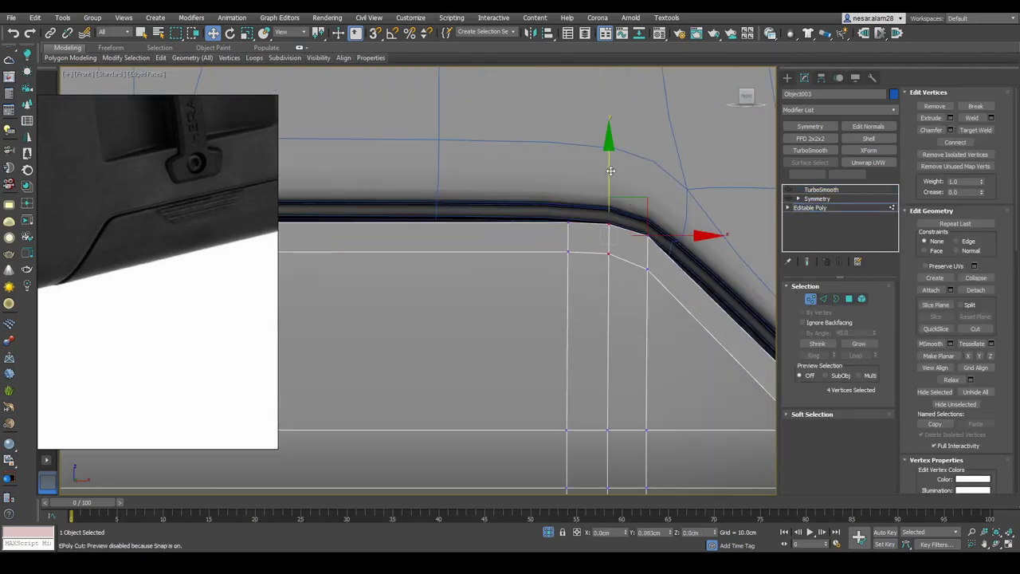
ctrl+drag(643, 190, 541, 250)
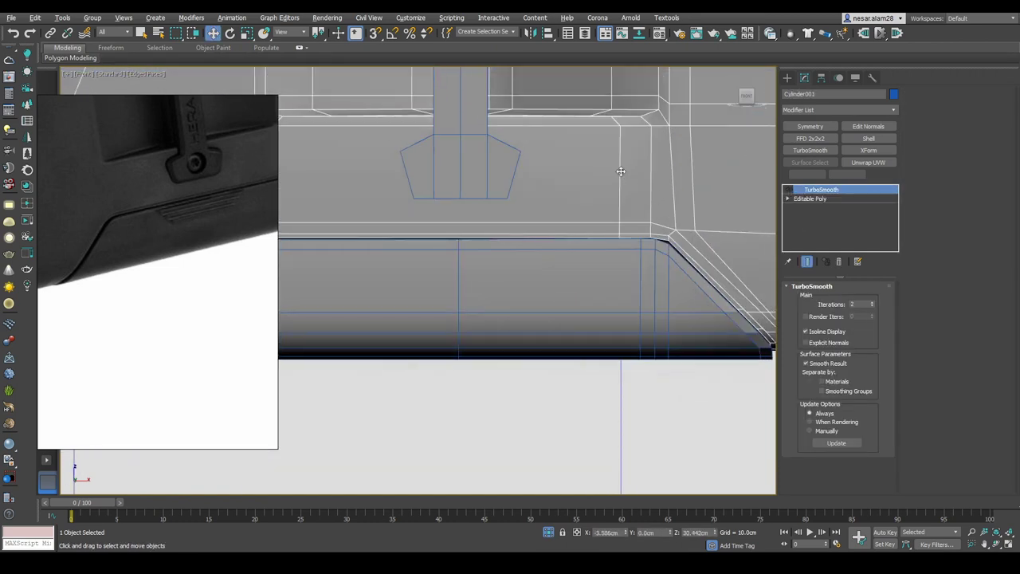
click(810, 199)
mouse_move(620, 278)
alt+middle_down()
mouse_move(635, 269)
mouse_move(633, 281)
alt+middle_up()
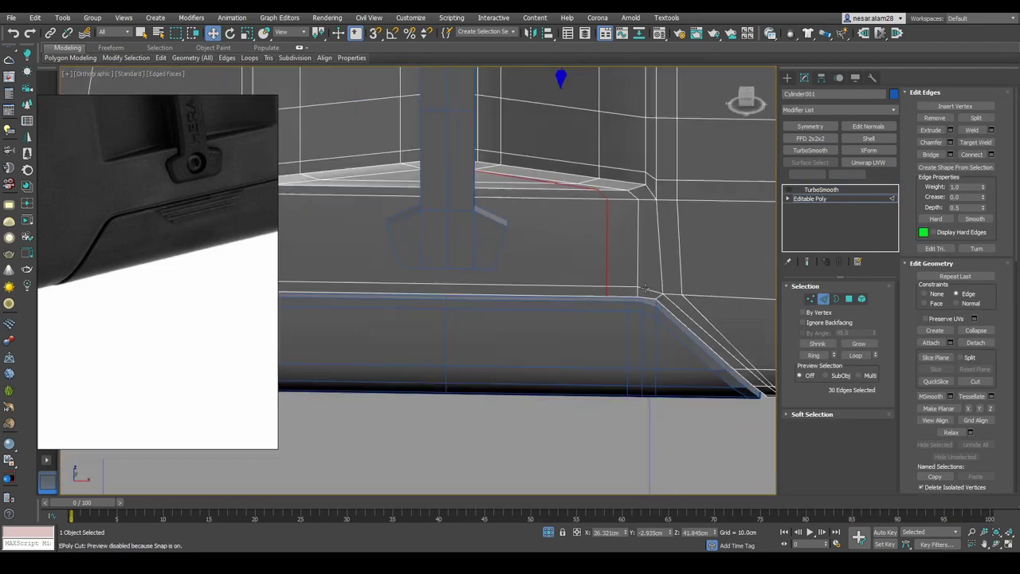
scroll(633, 281, up, 3)
scroll(633, 281, down, 3)
scroll(476, 277, up, 3)
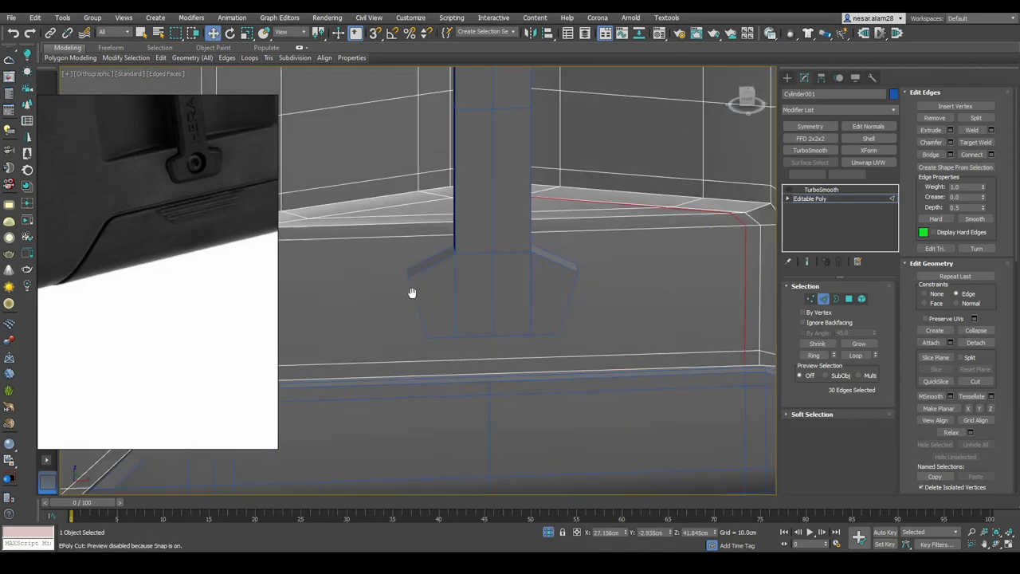
Compare the insert's Symmetry settings with the stock's TurboSmooth settings
click(409, 292)
click(817, 199)
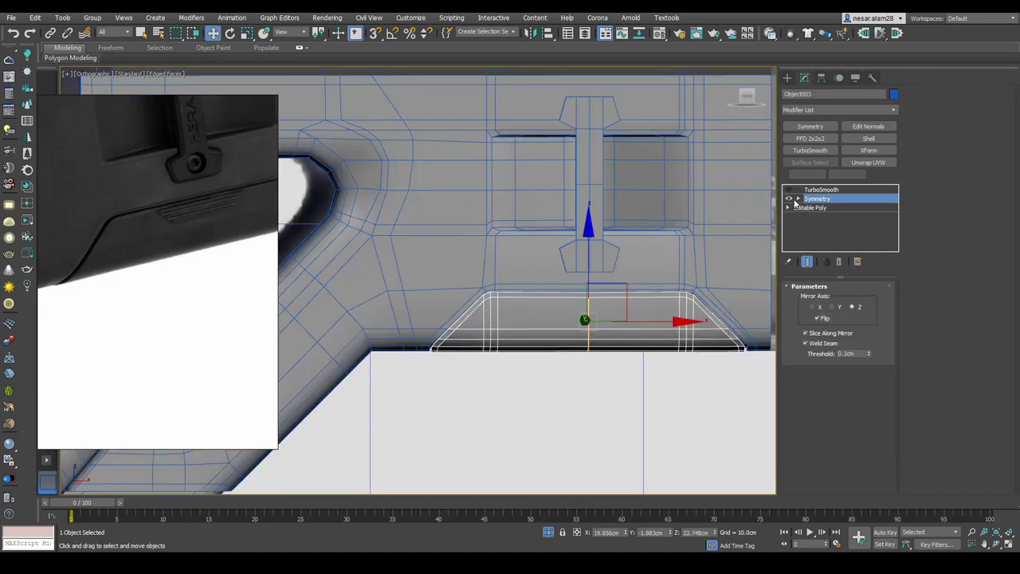
click(821, 190)
scroll(649, 262, up, 3)
click(570, 292)
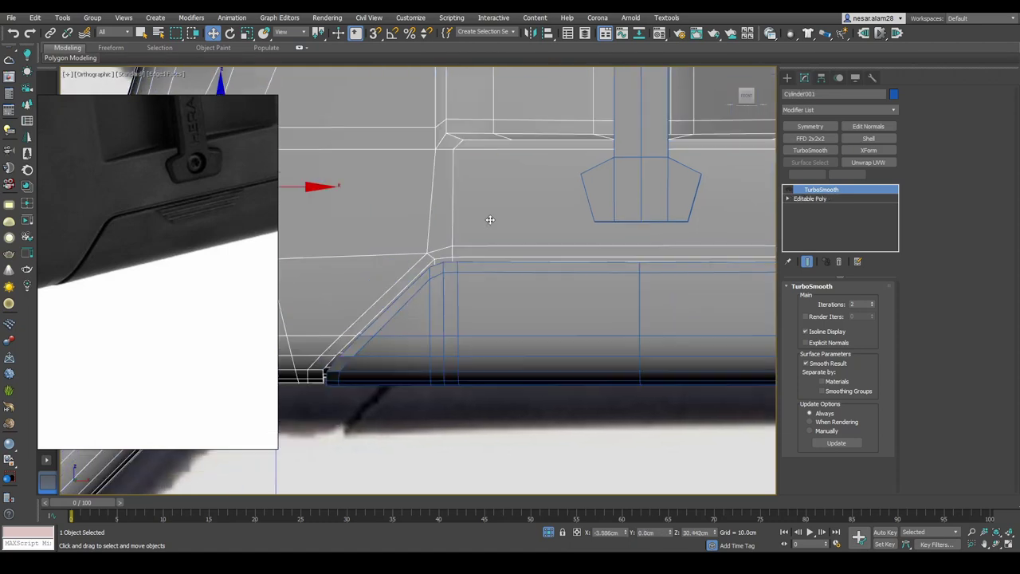
scroll(543, 295, down, 5)
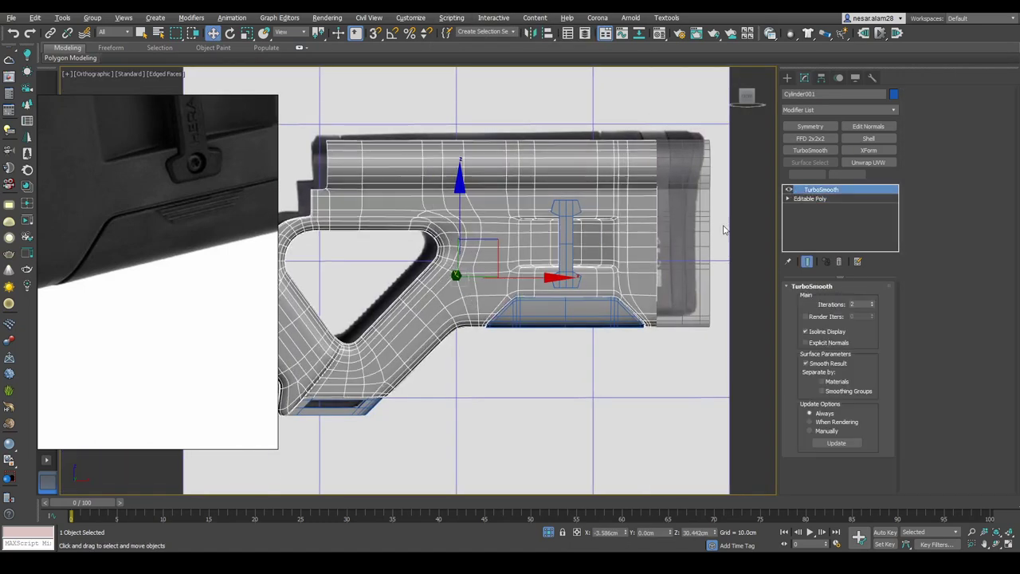
Frame the lower insert plate in front view and show its Symmetry mirror settings
click(561, 311)
scroll(560, 311, up, 2)
key(p)
alt+middle_drag(686, 292, 692, 289)
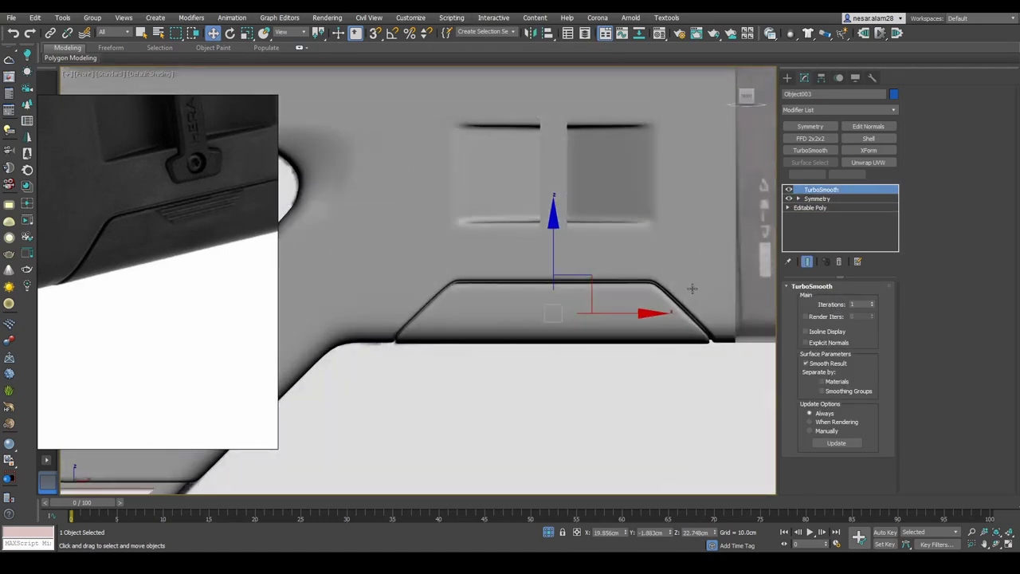
key(f)
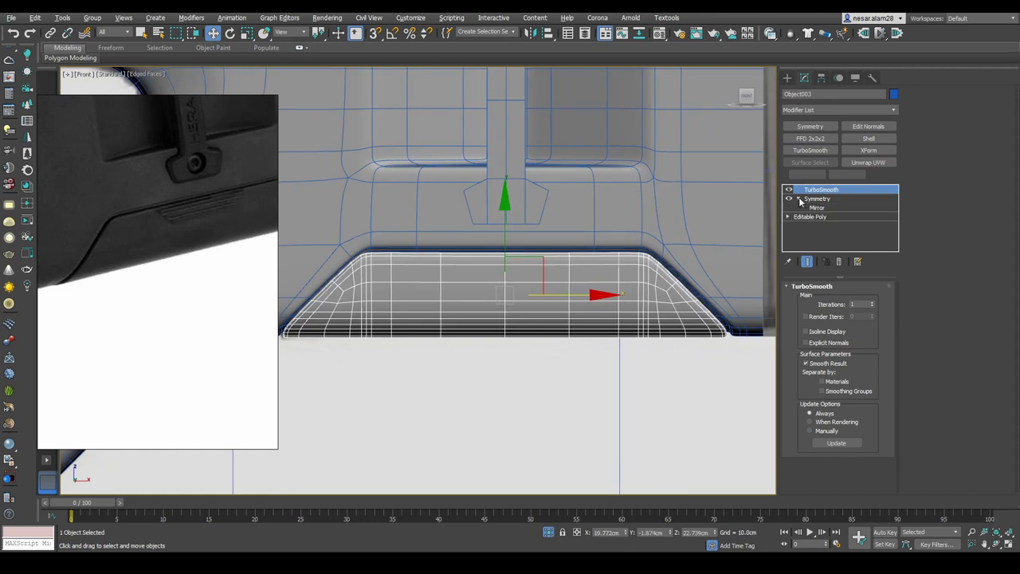
click(817, 208)
scroll(508, 292, up, 3)
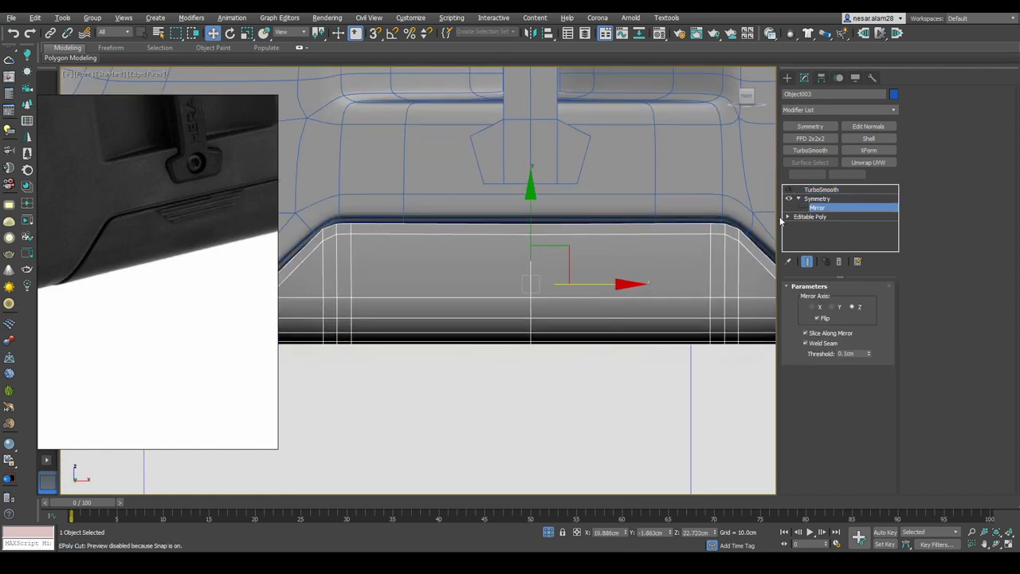
Turn on smoothing for the insert and inspect the grip area
click(790, 189)
scroll(530, 264, down, 3)
scroll(531, 263, down, 3)
alt+middle_drag(558, 263, 668, 258)
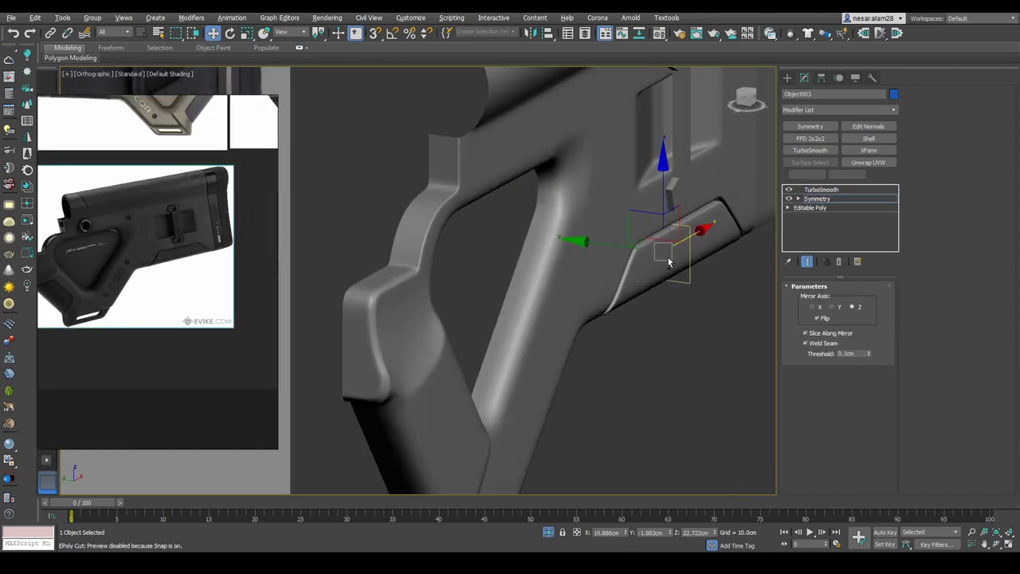
scroll(668, 258, up, 2)
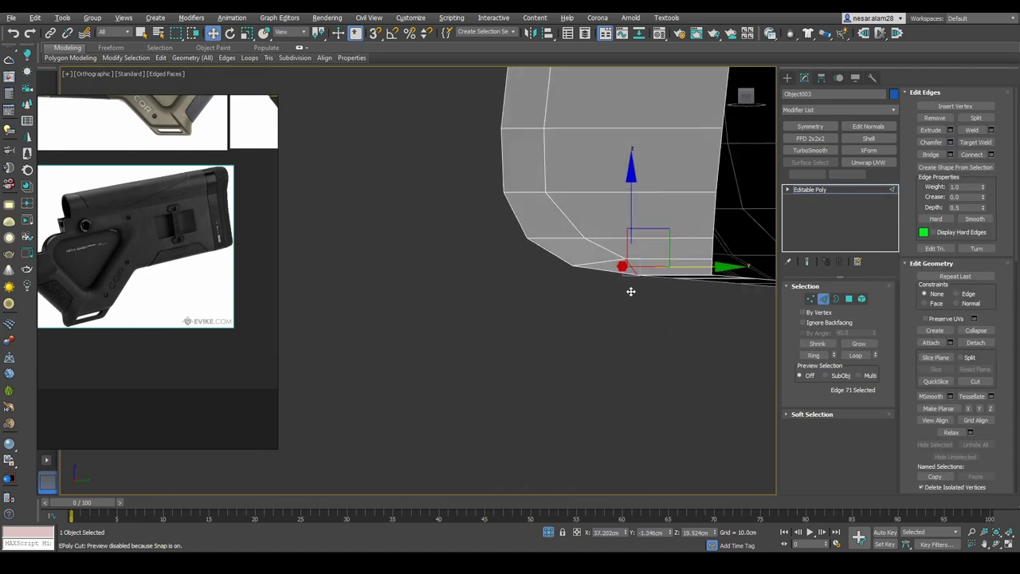
Put Cylinder001 into edge editing to work on the grip groove
click(824, 299)
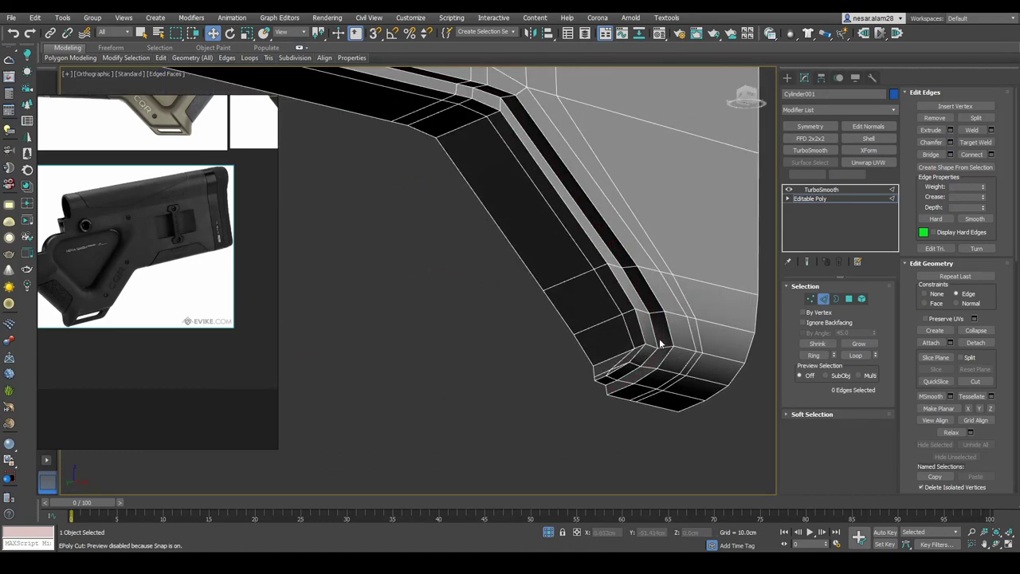
scroll(624, 280, up, 2)
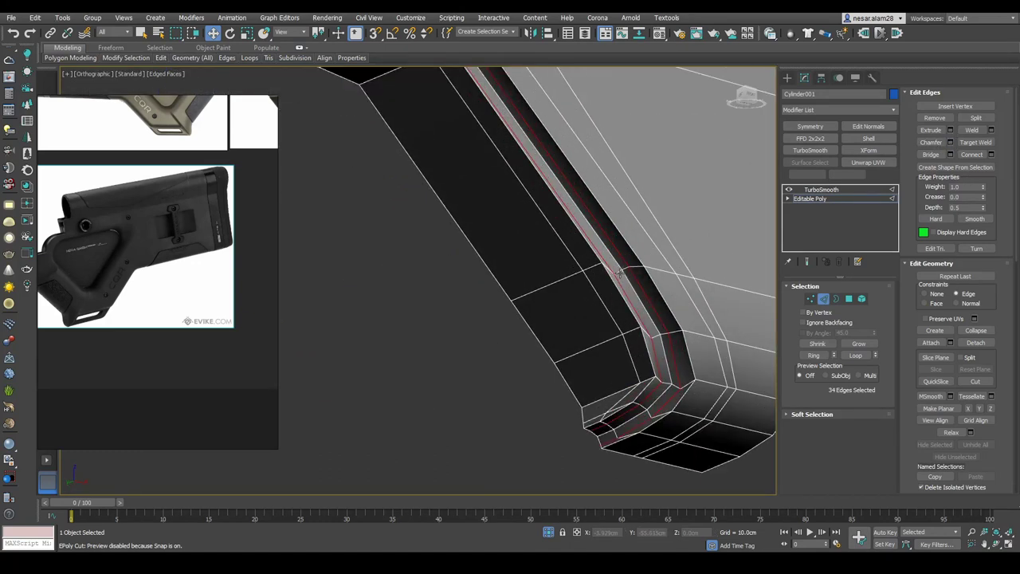
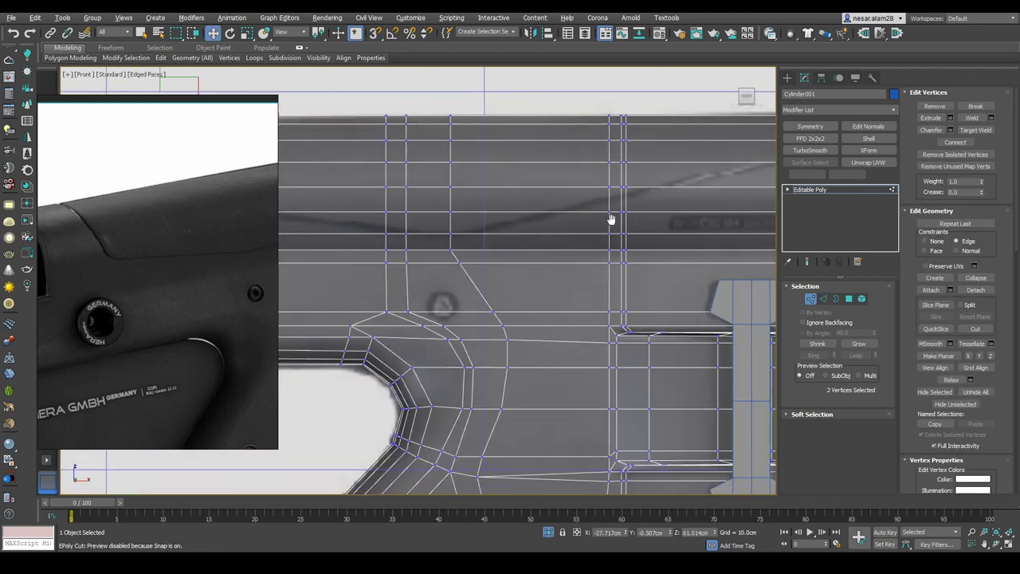
Finish cutting the sloping edge line across the upper part of the stock
click(674, 251)
middle_drag(673, 251, 548, 251)
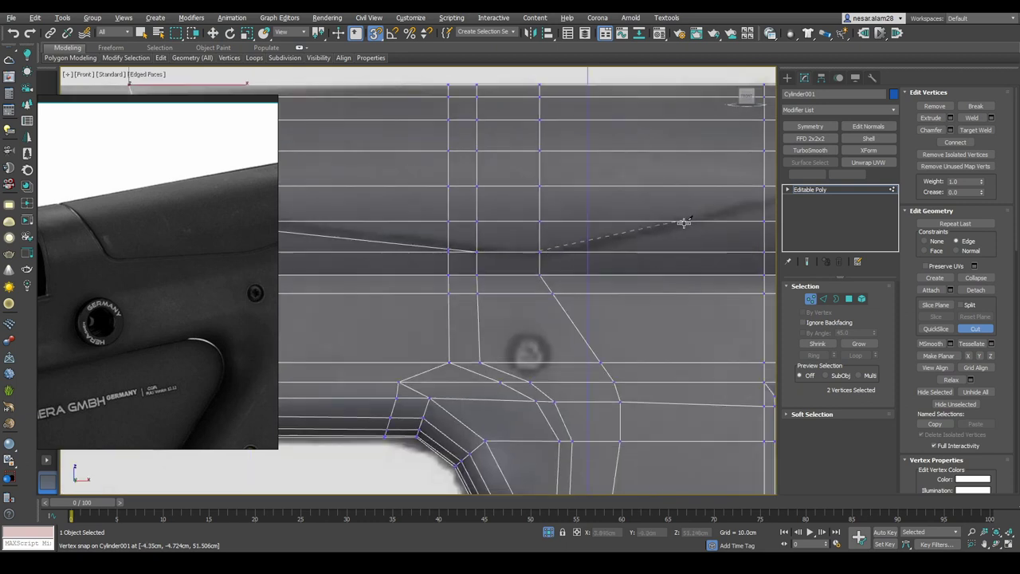
scroll(684, 221, up, 3)
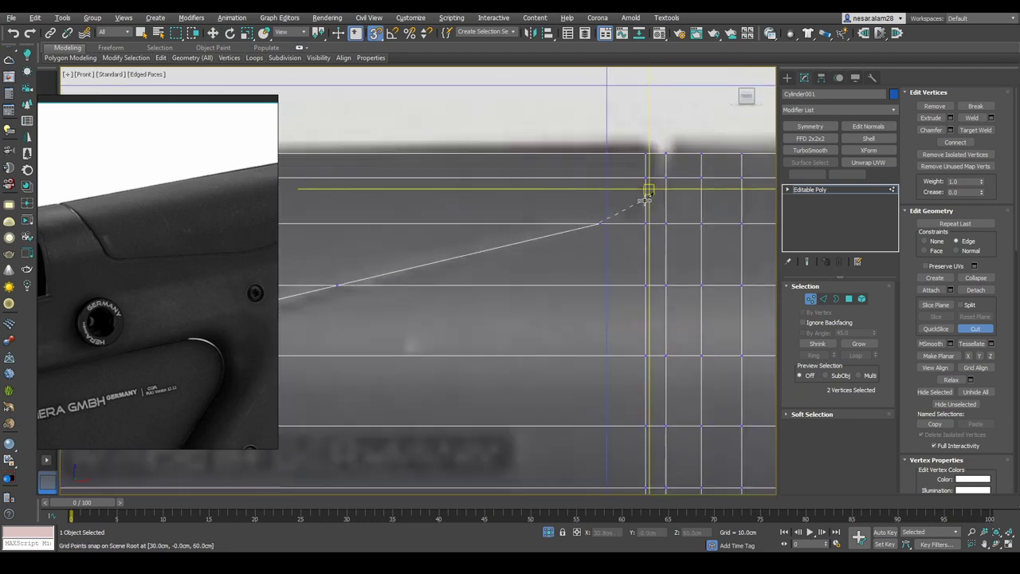
scroll(668, 177, down, 3)
right_click(613, 297)
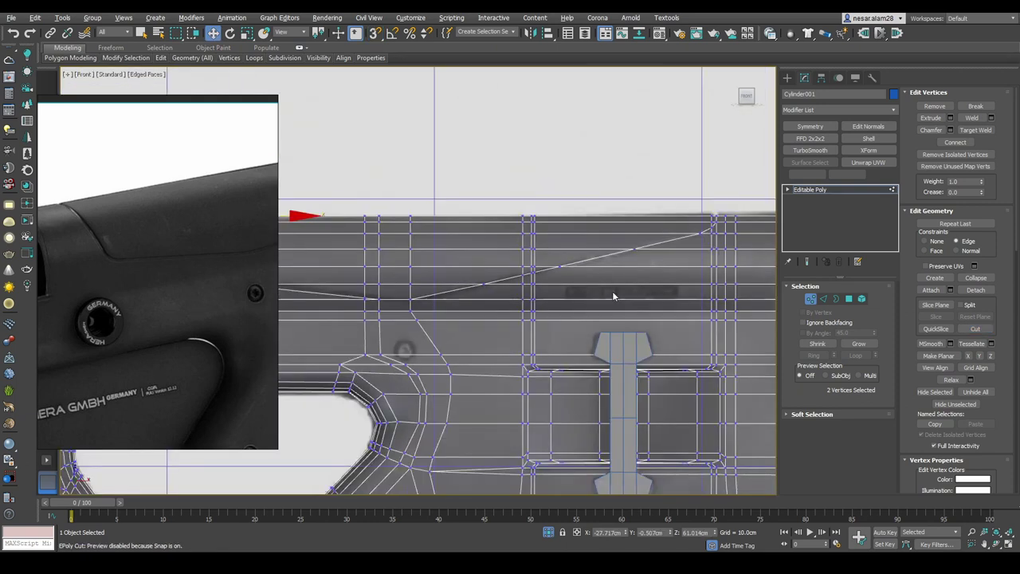
Adjust the vertex selection along the new cut line near the bolt area
middle_drag(614, 297, 586, 239)
scroll(474, 198, up, 3)
key(1)
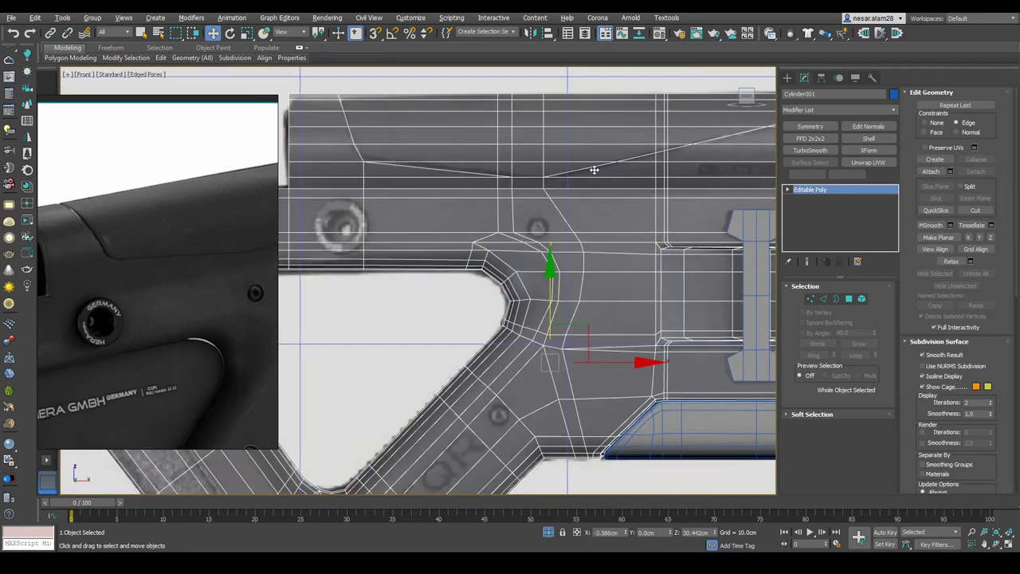
scroll(401, 141, up, 4)
key(1)
key(e)
scroll(451, 192, up, 2)
alt+click(443, 204)
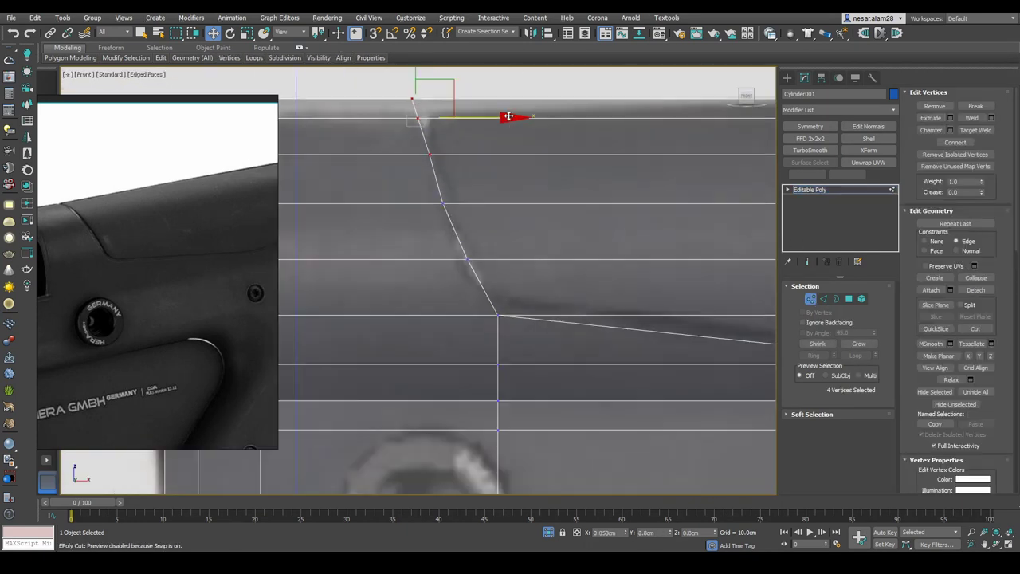
scroll(489, 99, down, 5)
alt+middle_drag(661, 228, 688, 244)
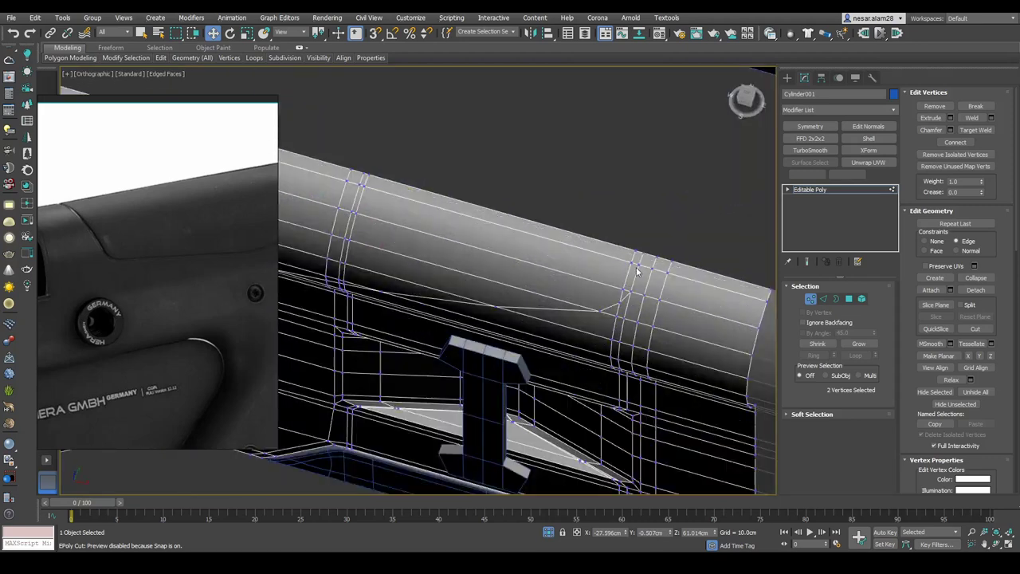
Switch to Edge level to work on the new cut line
key(4)
scroll(562, 247, up, 2)
scroll(686, 172, up, 3)
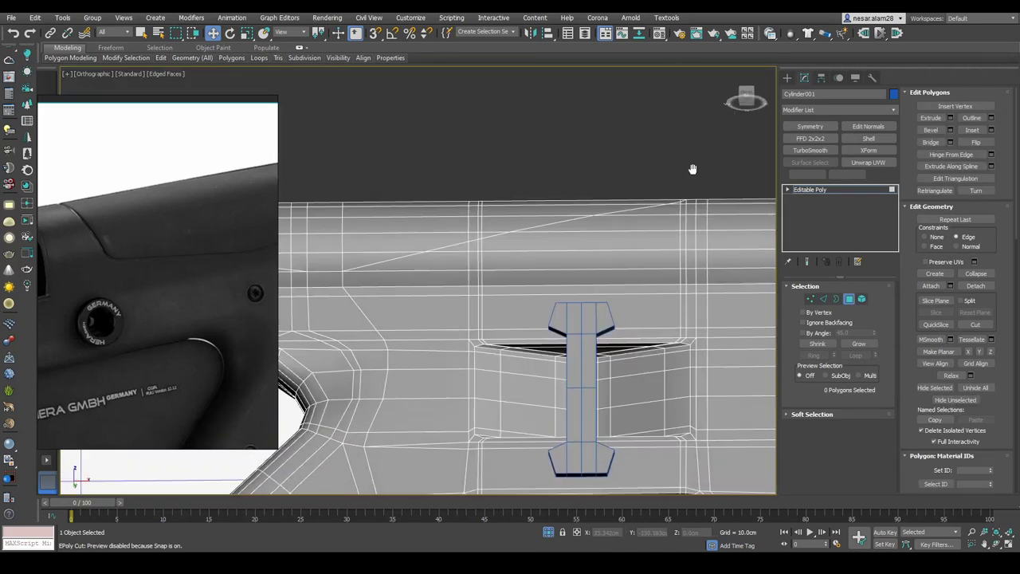
scroll(669, 208, up, 3)
key(2)
scroll(677, 215, down, 3)
Chamfer the full sloping edge line with Connect Edge Segments
ctrl+click(558, 295)
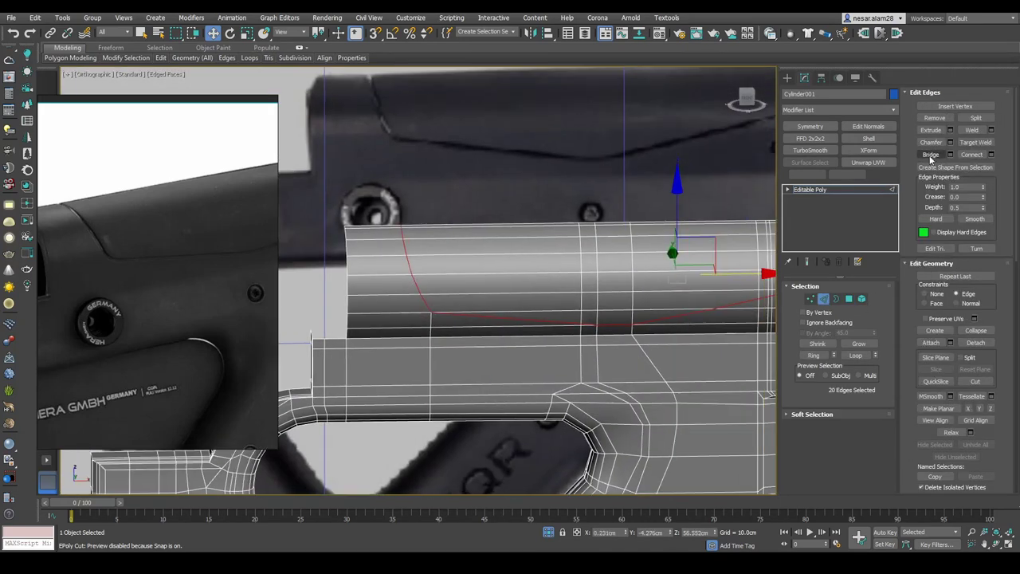
key(ctrl+shift+c)
scroll(590, 242, up, 2)
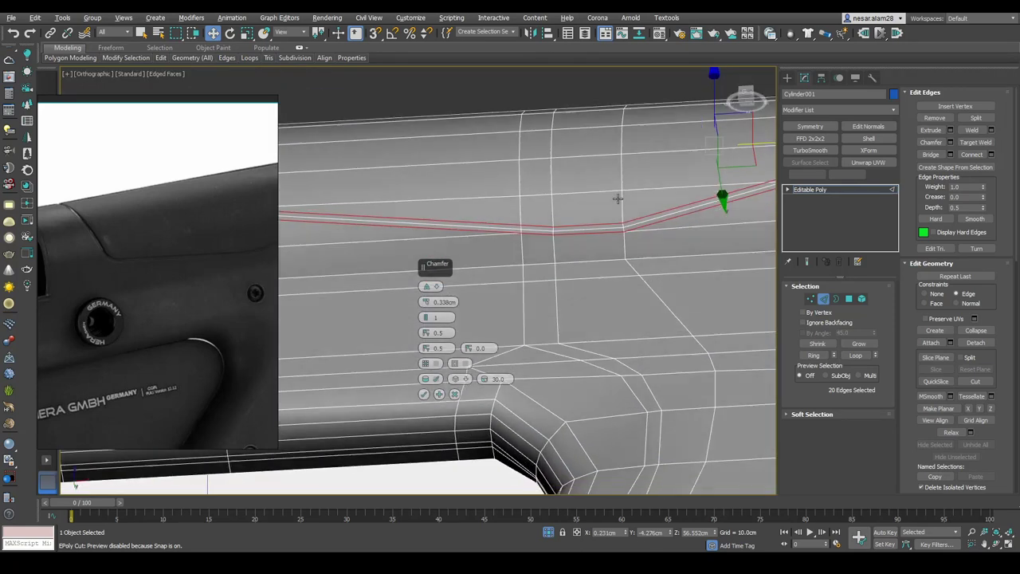
mouse_move(591, 242)
alt+middle_down()
mouse_move(665, 144)
mouse_move(664, 207)
mouse_move(434, 332)
alt+middle_up()
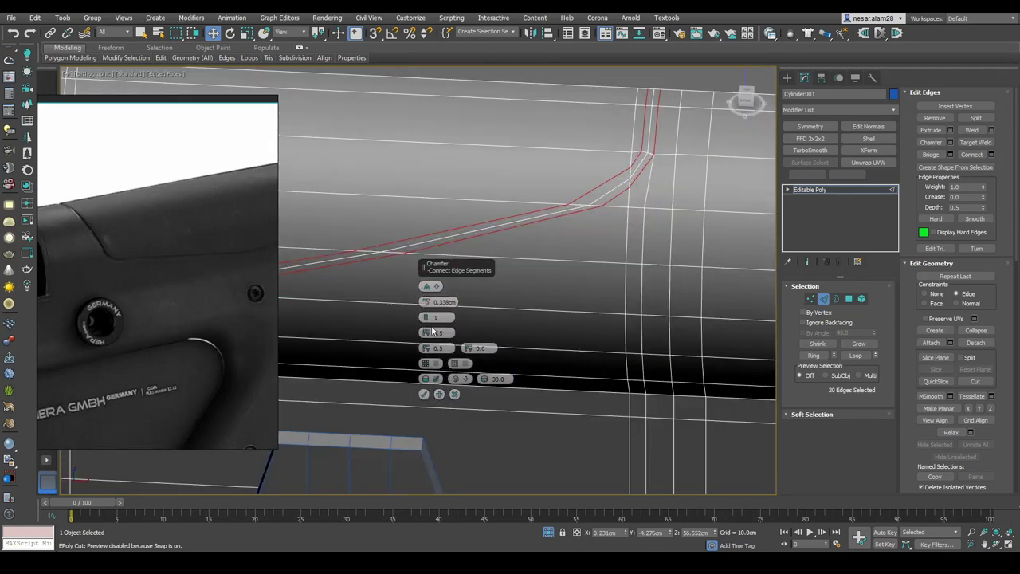
mouse_move(639, 165)
alt+middle_down()
mouse_move(577, 199)
mouse_move(406, 182)
mouse_move(522, 172)
mouse_move(519, 202)
alt+middle_up()
Narrow the selection to the two corner edges and select the groove's corner vertex
key(1)
key(2)
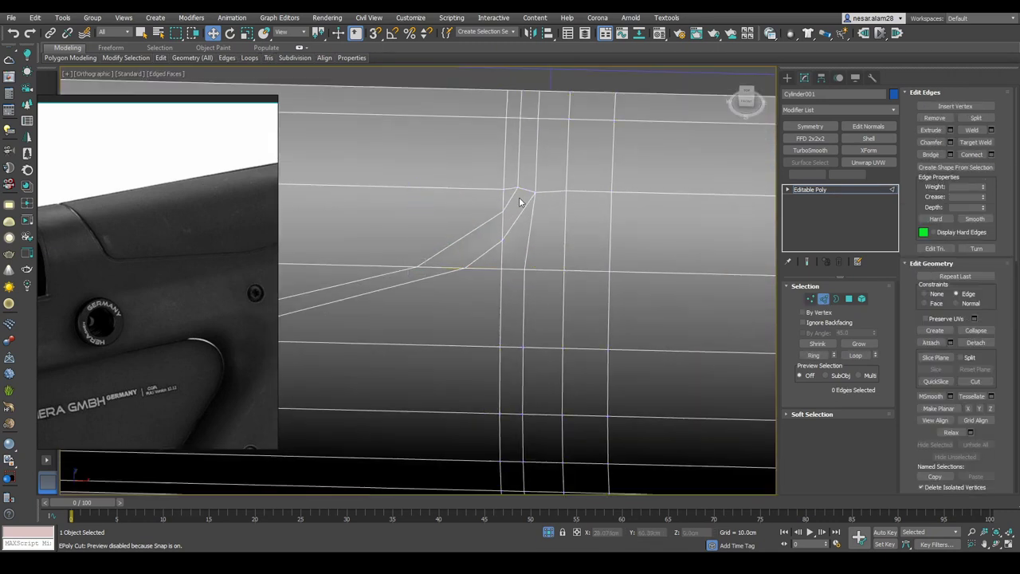
alt+drag(401, 251, 401, 252)
scroll(447, 239, down, 5)
scroll(518, 175, up, 5)
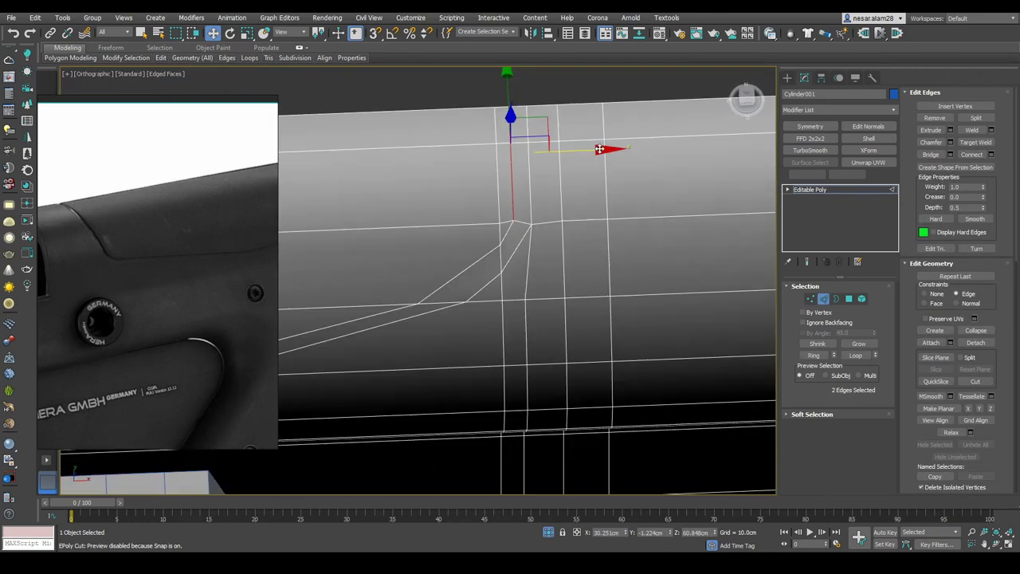
mouse_move(607, 150)
alt+middle_down()
mouse_move(526, 159)
mouse_move(624, 239)
mouse_move(608, 189)
mouse_move(679, 287)
mouse_move(528, 311)
mouse_move(511, 275)
alt+middle_up()
key(1)
click(500, 217)
key(f)
scroll(512, 239, up, 3)
scroll(515, 190, up, 3)
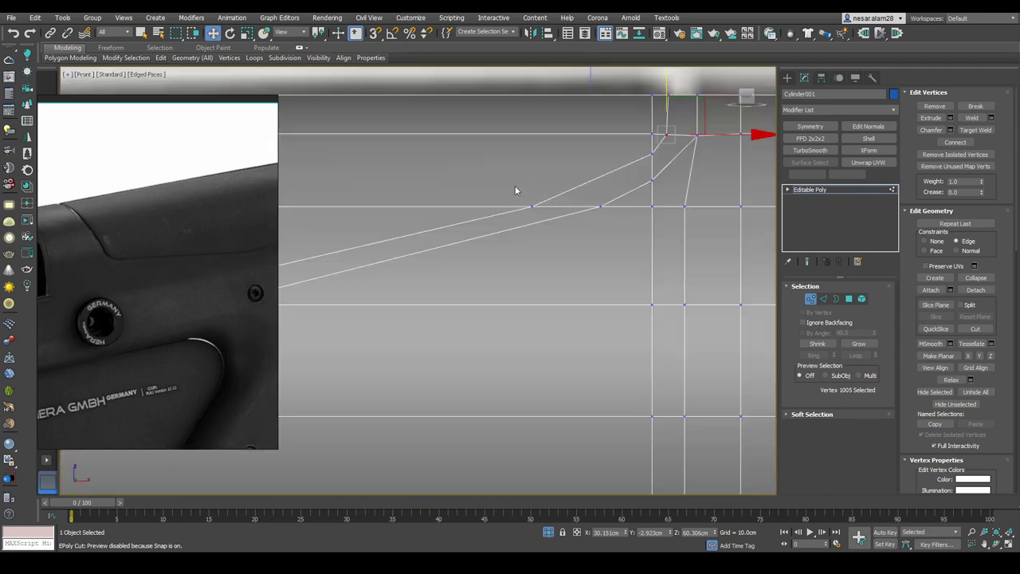
scroll(624, 205, down, 3)
Bevel the 20-polygon strip inward: height -0.888 cm, outline -0.188 cm
key(4)
scroll(606, 215, down, 3)
scroll(582, 223, up, 3)
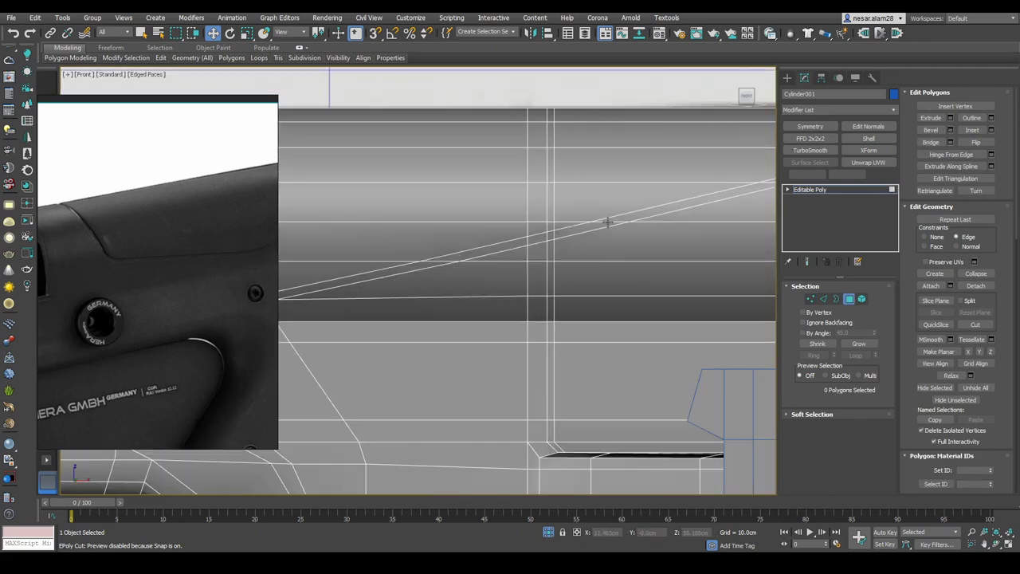
scroll(560, 234, down, 2)
mouse_move(560, 234)
alt+middle_down()
mouse_move(579, 210)
mouse_move(581, 239)
alt+middle_up()
click(950, 118)
scroll(592, 231, up, 5)
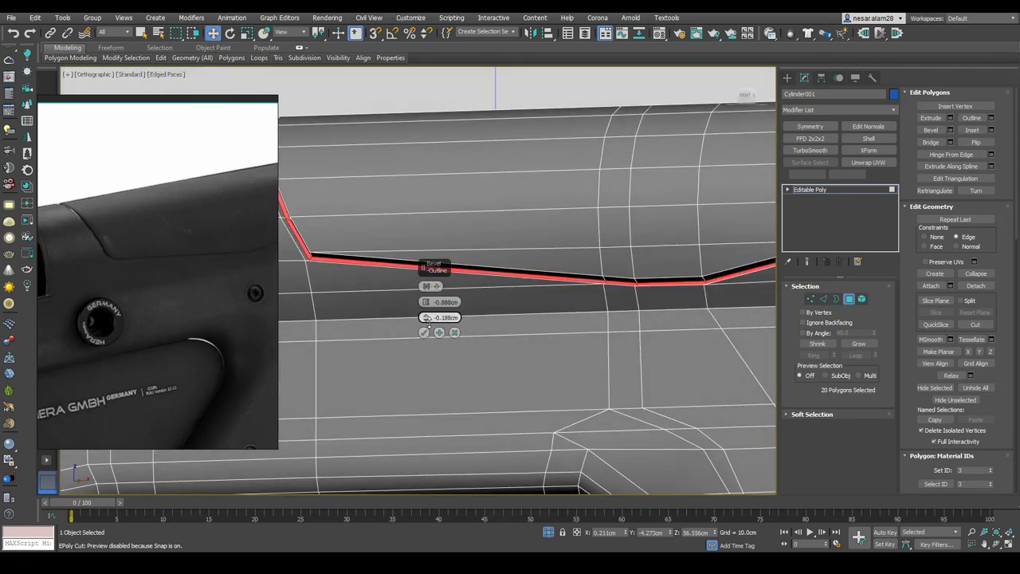
Extrude the 20 groove polygons inward by -1.153 cm and isolate the stock
click(423, 332)
scroll(447, 326, down, 3)
key(alt+q)
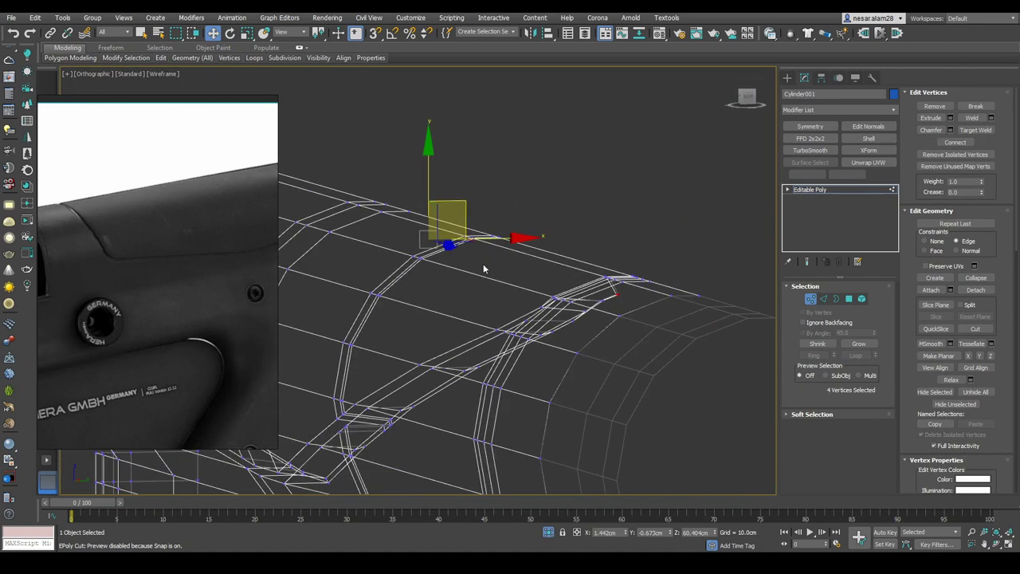
key(l)
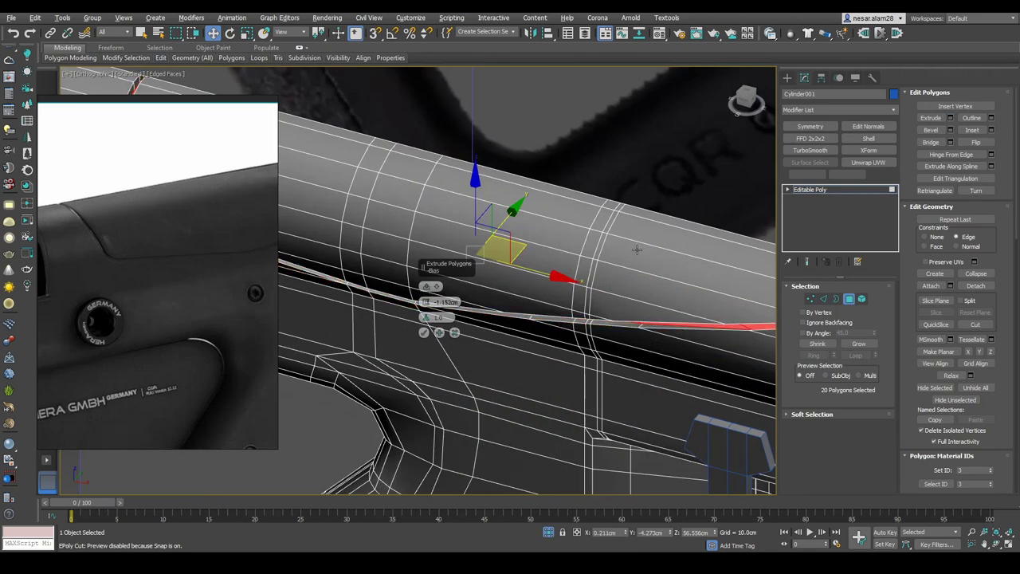
alt+middle_drag(637, 249, 691, 143)
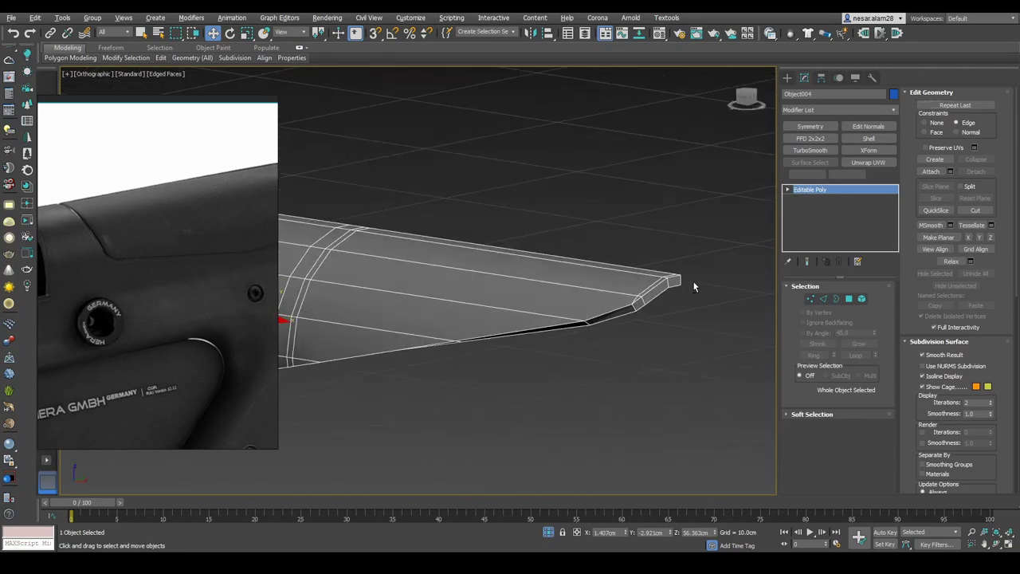
Start new cuts across the pointed tip of panel Object004
click(597, 270)
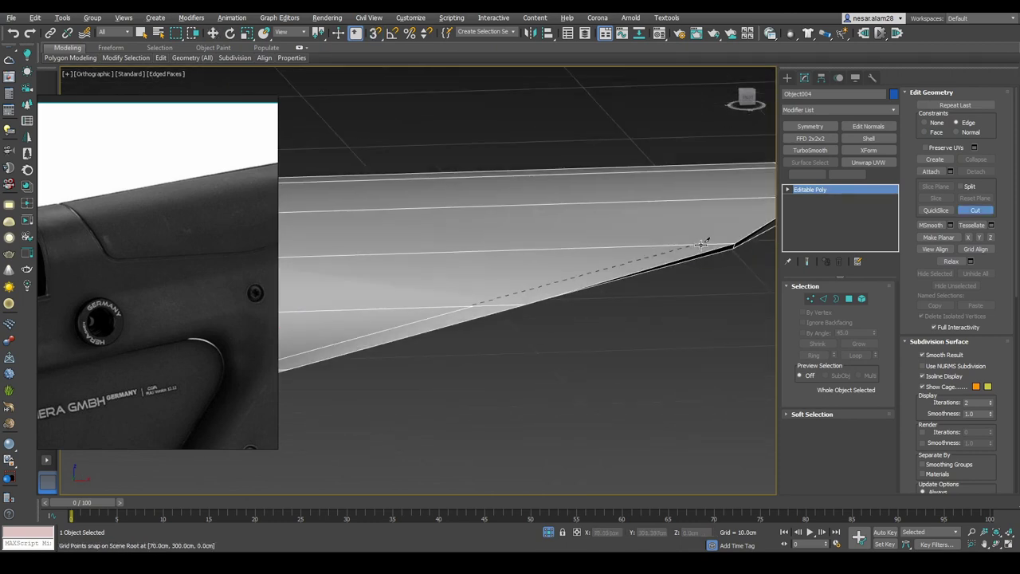
alt+middle_drag(596, 269, 700, 191)
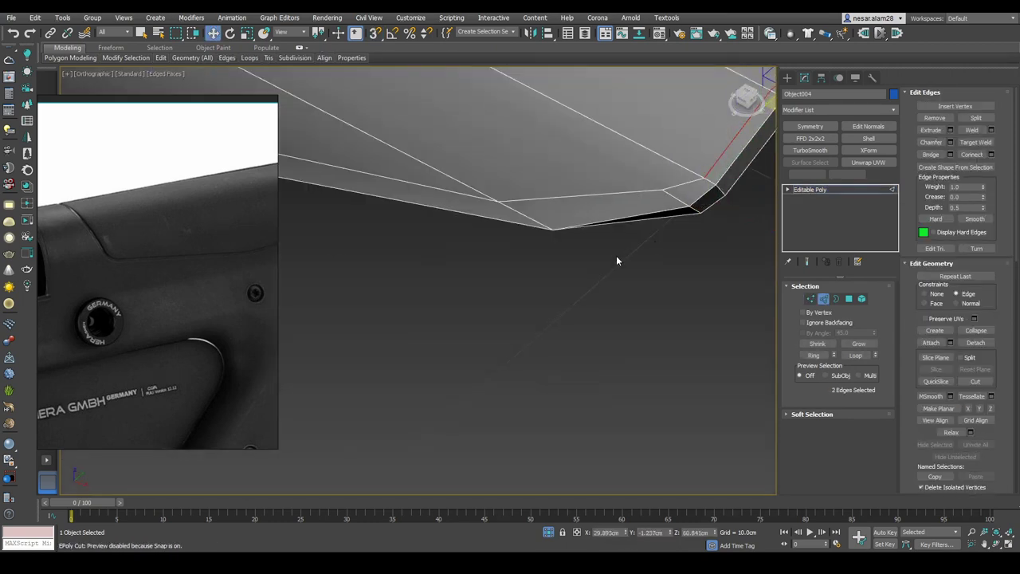
alt+middle_drag(617, 261, 607, 201)
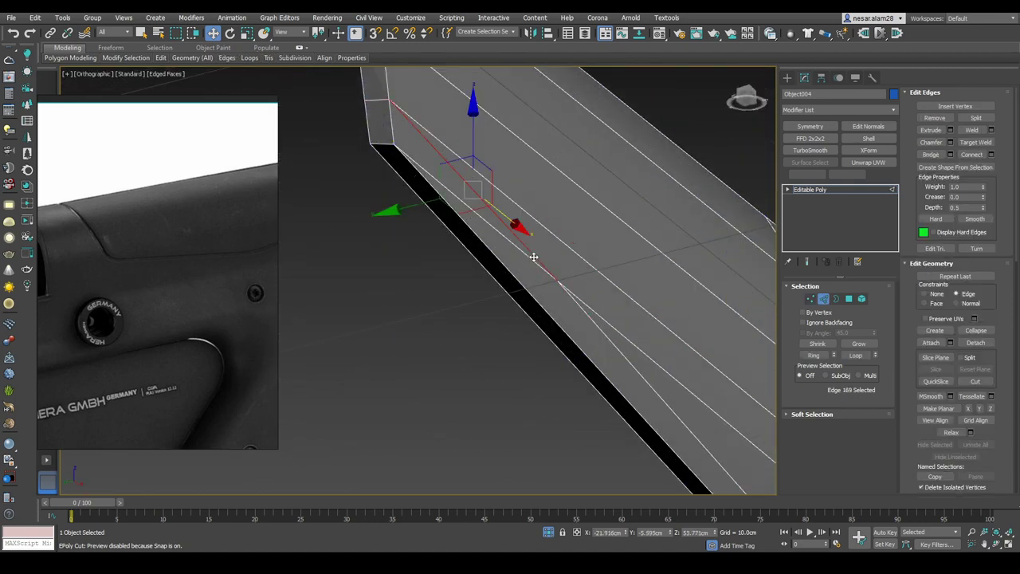
mouse_move(588, 340)
alt+middle_down()
mouse_move(593, 288)
mouse_move(387, 303)
mouse_move(500, 311)
mouse_move(488, 335)
alt+middle_up()
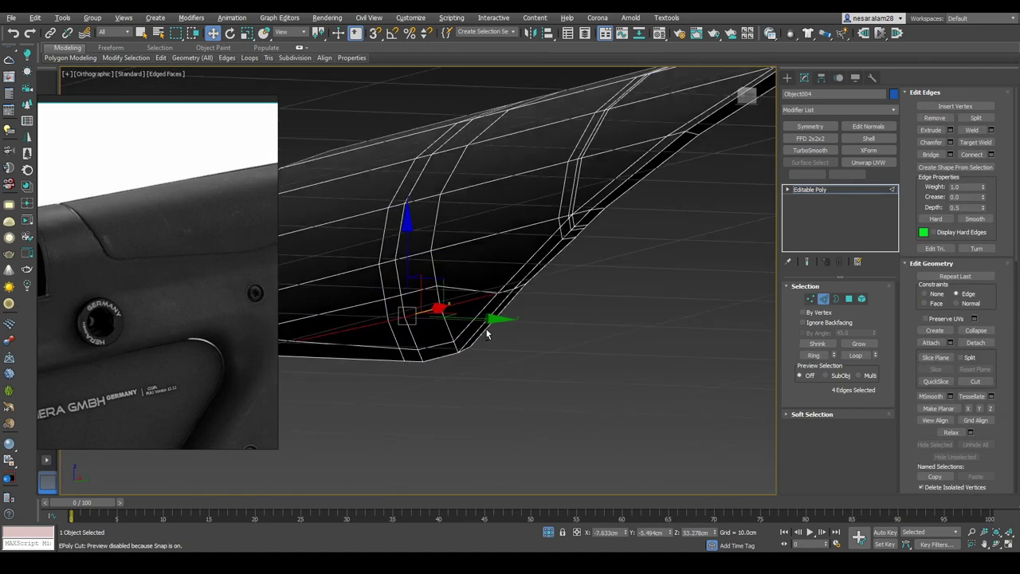
alt+click(436, 306)
mouse_move(436, 308)
alt+middle_down()
mouse_move(563, 290)
mouse_move(646, 308)
mouse_move(543, 366)
mouse_move(406, 392)
mouse_move(417, 326)
mouse_move(464, 331)
alt+middle_up()
key(F4)
Finish the tip cut and adjust the panel's corner vertex
key(1)
click(417, 326)
click(573, 354)
alt+middle_drag(573, 355, 506, 225)
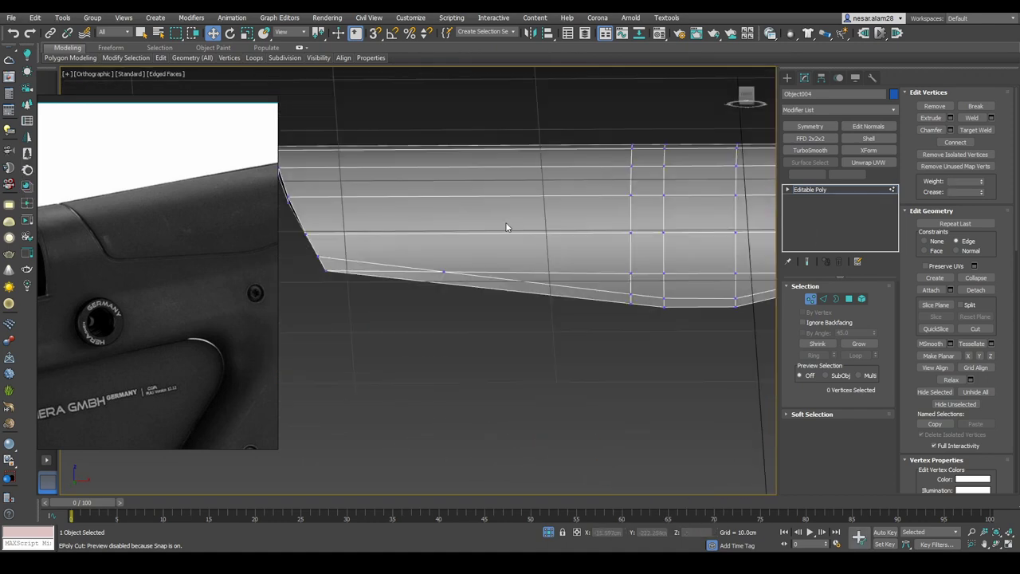
key(1)
alt+middle_drag(488, 293, 558, 295)
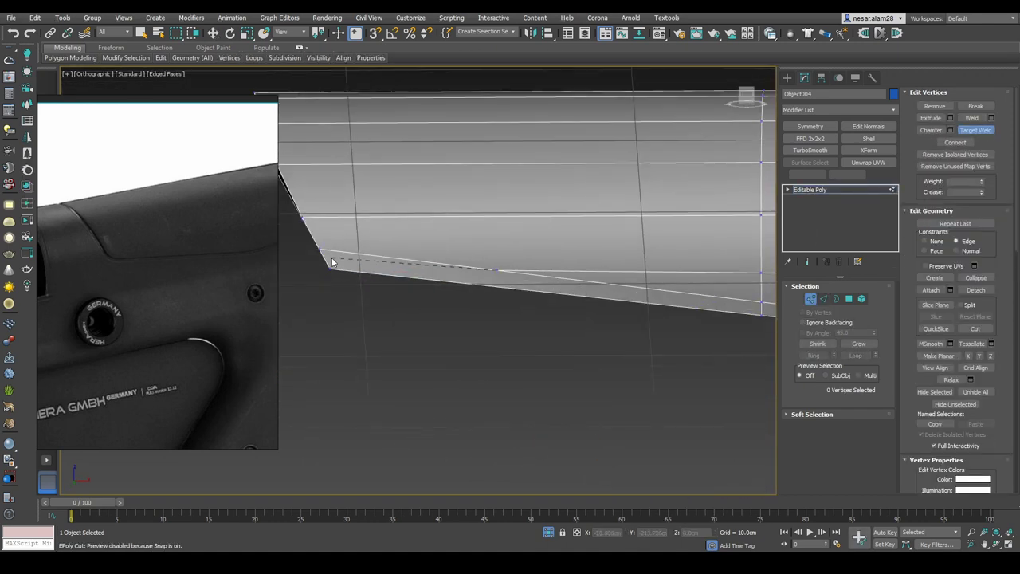
right_click(332, 261)
alt+middle_drag(332, 262, 609, 295)
scroll(716, 298, up, 5)
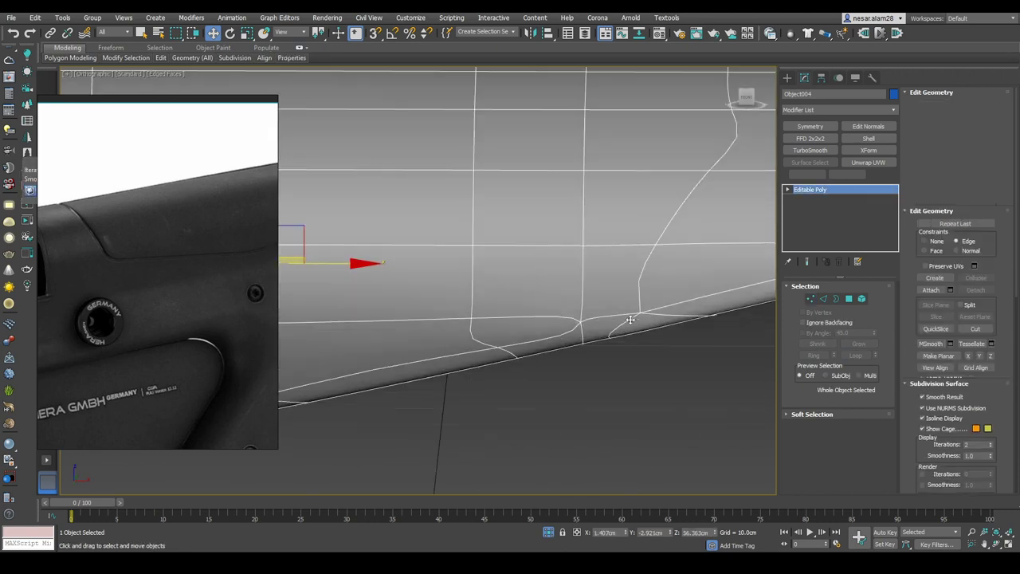
Slide the panel's edge vertex along the edge and select the bottom edge loop
key(1)
click(550, 323)
scroll(563, 340, up, 2)
mouse_move(669, 318)
alt+middle_down()
mouse_move(584, 306)
mouse_move(618, 287)
alt+middle_up()
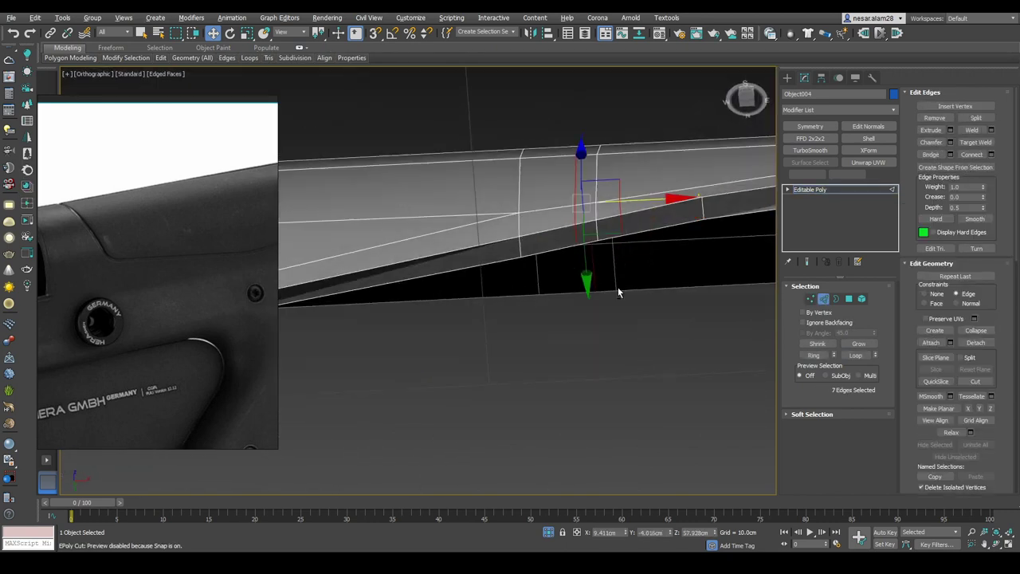
key(2)
mouse_move(682, 282)
alt+middle_down()
mouse_move(531, 369)
mouse_move(628, 327)
mouse_move(376, 346)
mouse_move(348, 405)
alt+middle_up()
double_click(628, 327)
Return Object004 to object level and end isolation to show the whole gun
key(1)
key(w)
mouse_move(426, 412)
alt+middle_down()
mouse_move(472, 386)
mouse_move(446, 359)
mouse_move(411, 361)
mouse_move(638, 368)
alt+middle_up()
key(F4)
key(6)
right_click(597, 292)
Unhide the other gun parts and inspect the top panel groove from the front
click(641, 251)
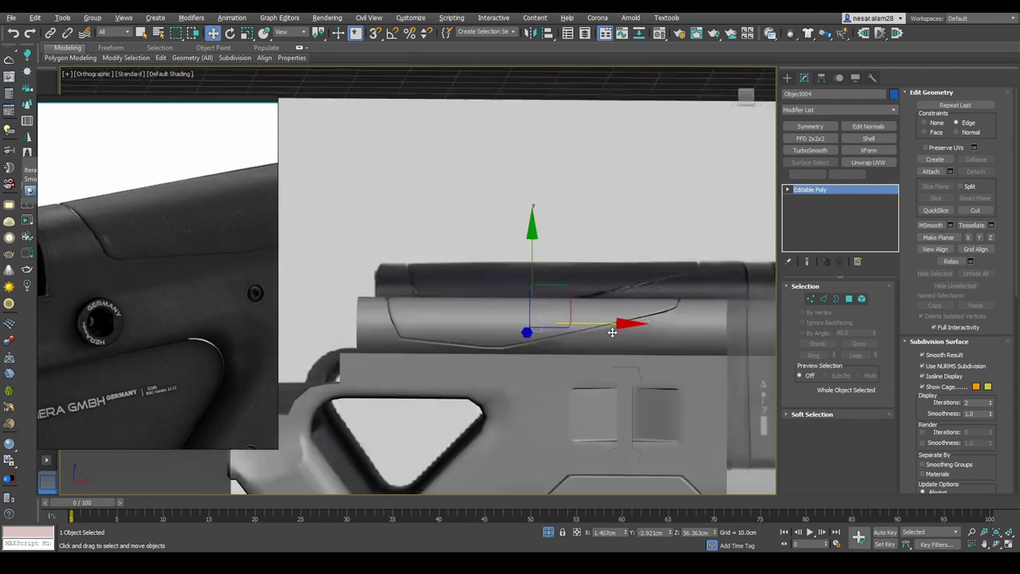
scroll(416, 345, up, 3)
key(f)
scroll(547, 138, up, 3)
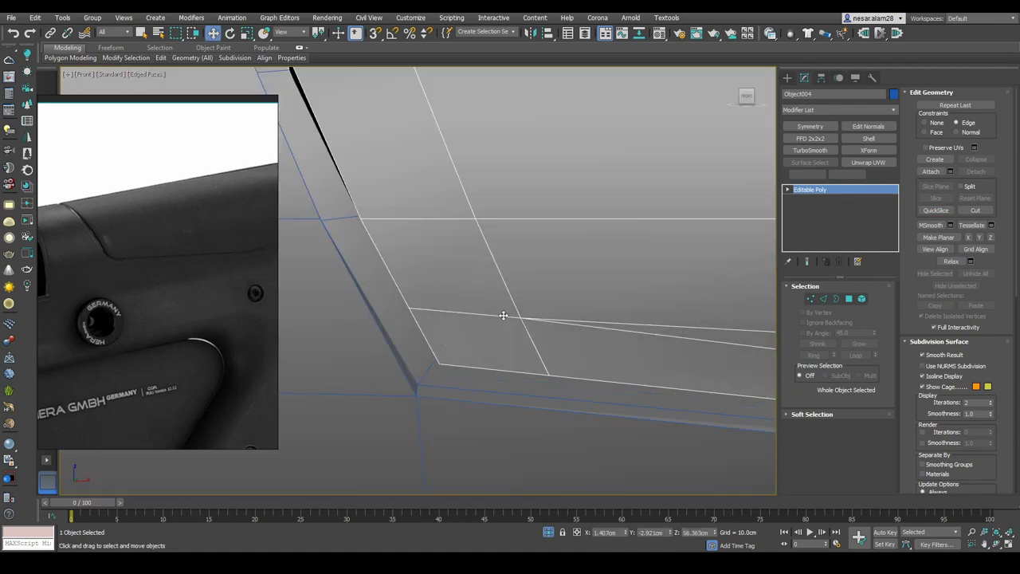
key(F3)
key(1)
key(F3)
key(6)
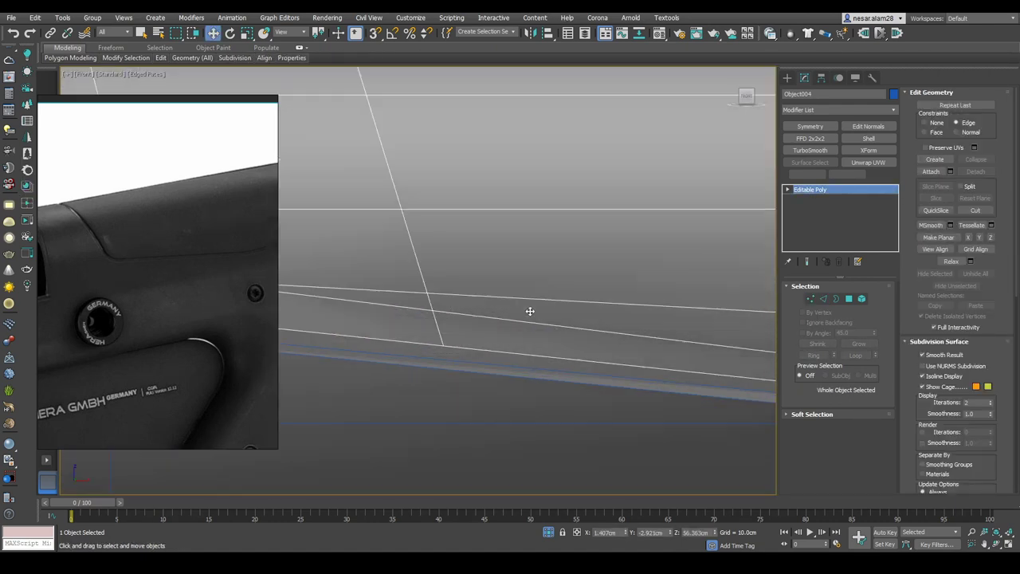
Begin a new cut near the groove corner and check the smoothed panel
click(430, 297)
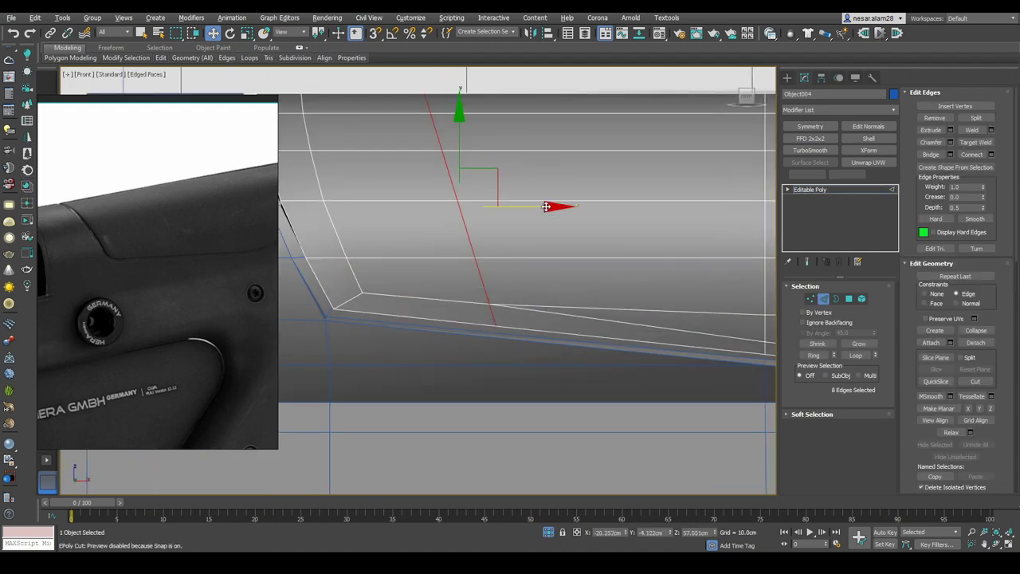
scroll(478, 239, up, 2)
middle_drag(370, 236, 477, 196)
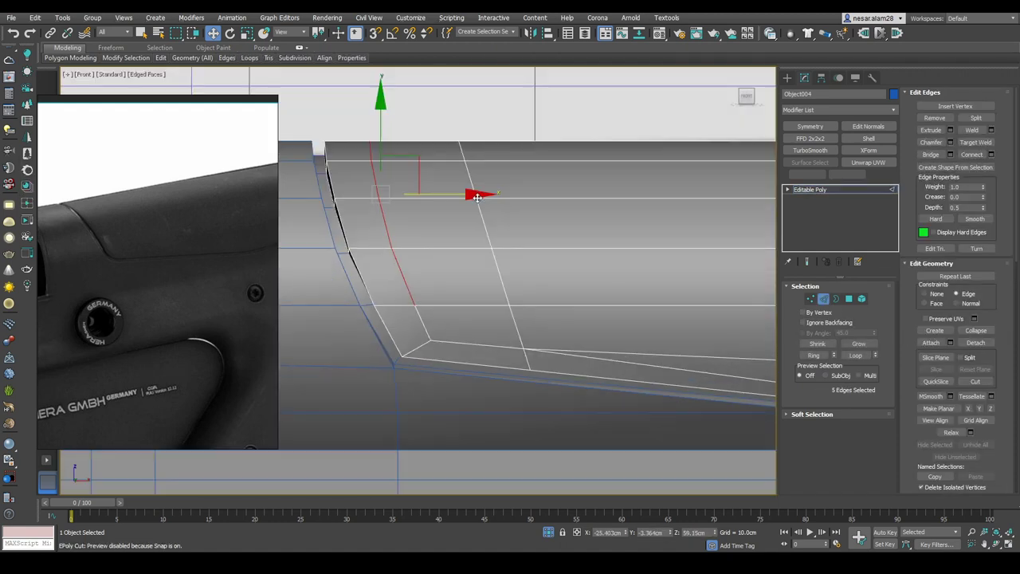
scroll(445, 196, down, 3)
key(2)
alt+middle_drag(588, 328, 510, 263)
key(F4)
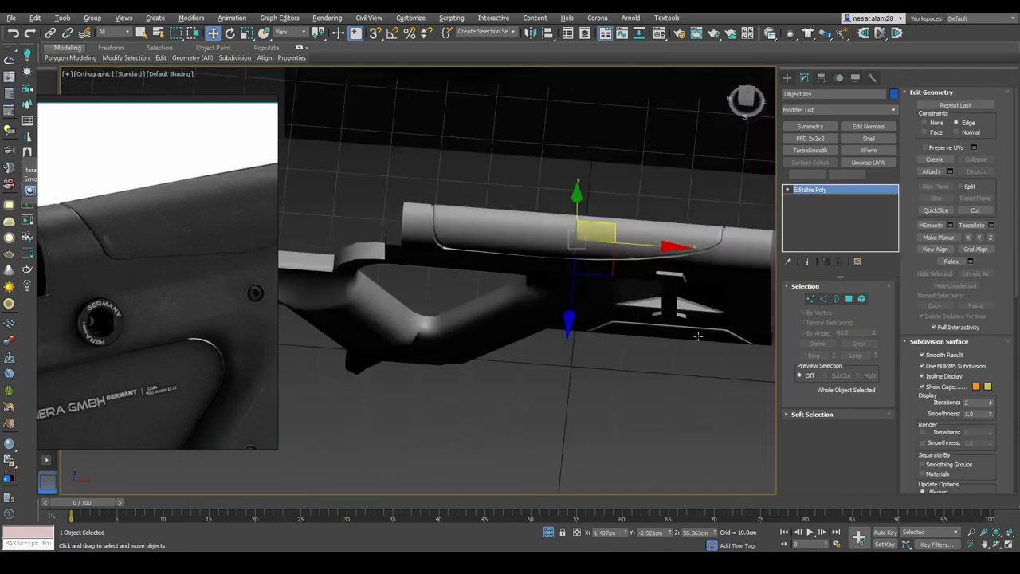
scroll(478, 239, up, 5)
key(F4)
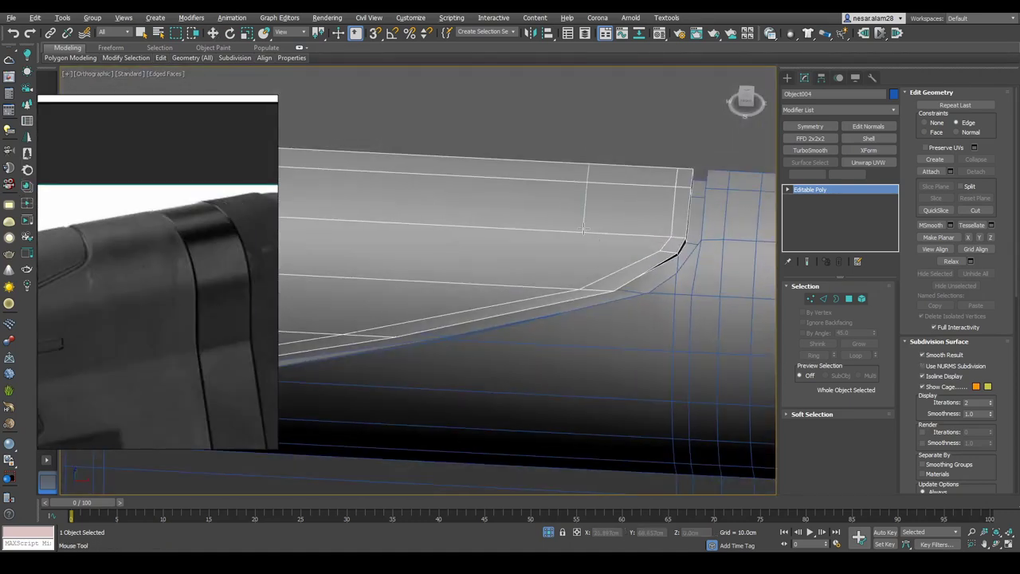
Enter vertex editing on Cylinder001 and frame its angled step from the front
key(1)
key(w)
mouse_move(563, 325)
alt+middle_down()
mouse_move(580, 291)
mouse_move(529, 283)
mouse_move(547, 303)
mouse_move(669, 267)
alt+middle_up()
key(f)
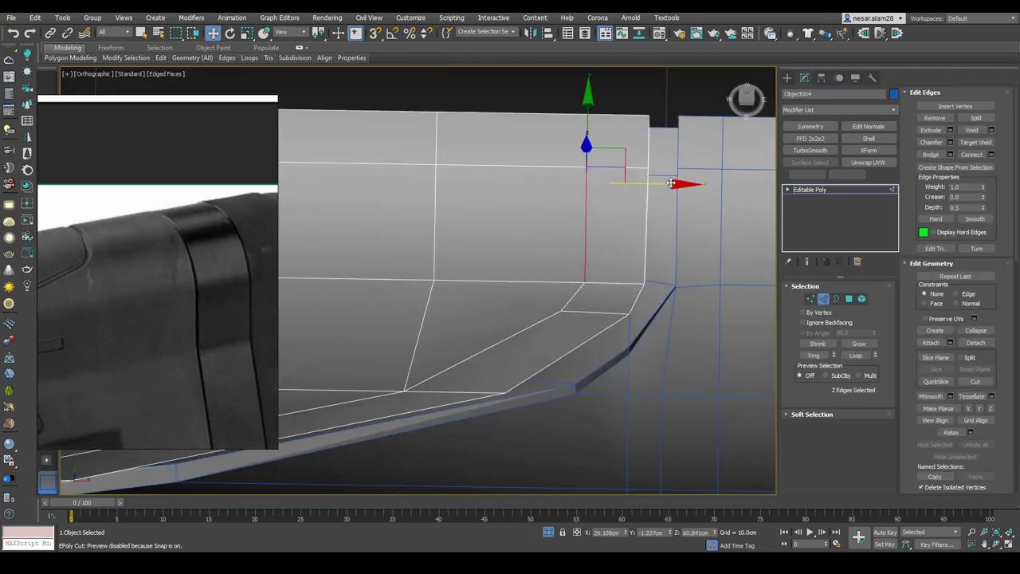
mouse_move(595, 298)
alt+middle_down()
mouse_move(729, 248)
mouse_move(675, 279)
alt+middle_up()
key(2)
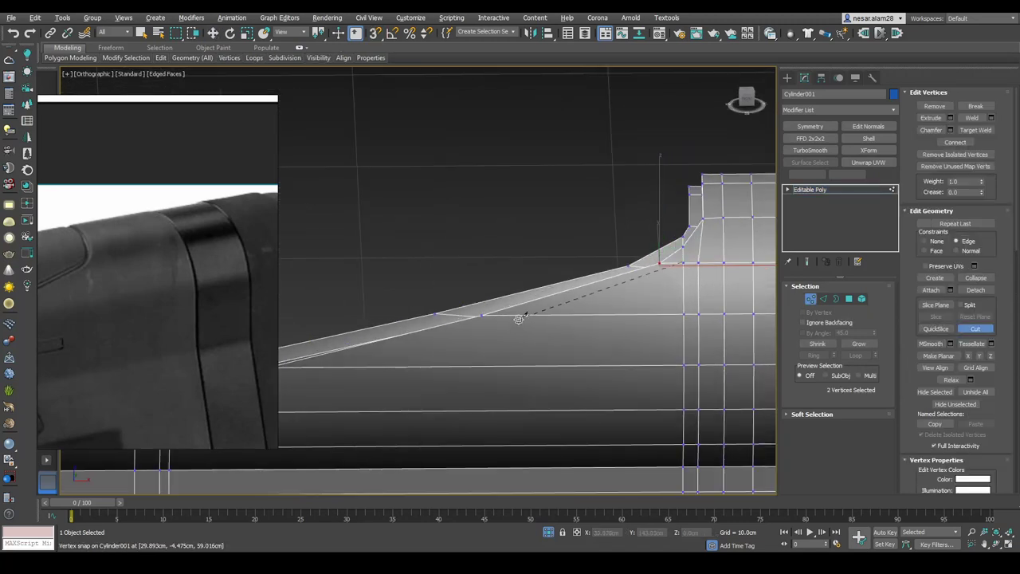
Finish the cut at the groove corner and pick the corner vertex and edge on the stock
click(525, 316)
scroll(519, 319, up, 3)
right_click(531, 294)
click(521, 284)
mouse_move(523, 295)
alt+middle_down()
mouse_move(466, 292)
mouse_move(560, 349)
mouse_move(606, 316)
alt+middle_up()
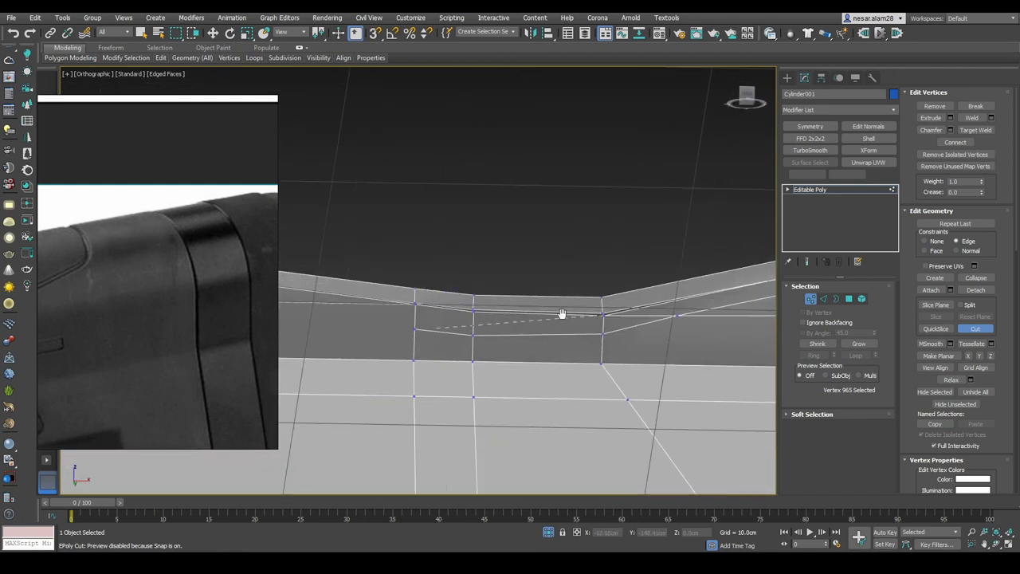
click(451, 314)
middle_drag(451, 315, 615, 291)
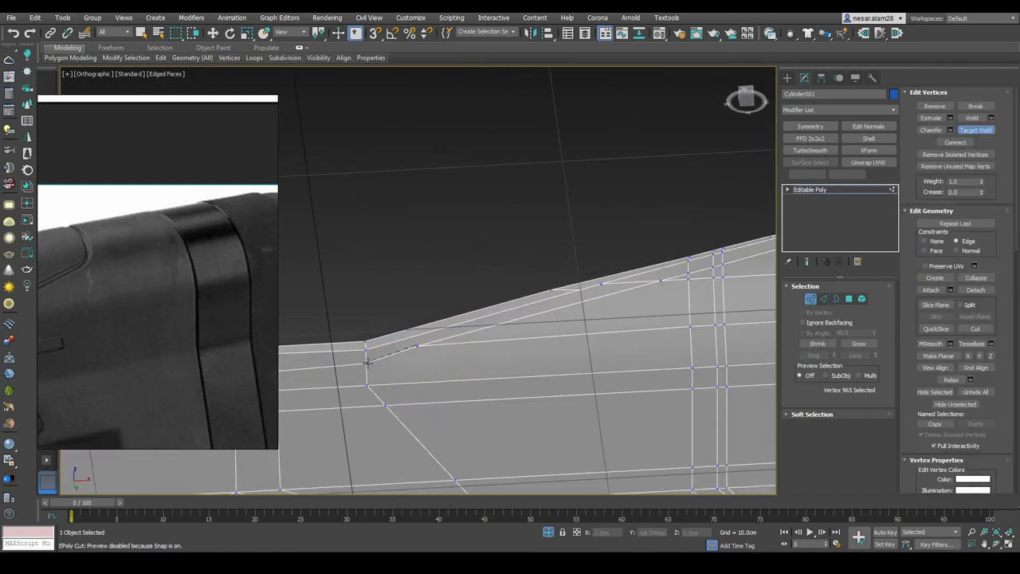
Select the edge loop along the groove and reposition the groove-corner vertex in Front view
key(2)
scroll(523, 319, up, 2)
key(1)
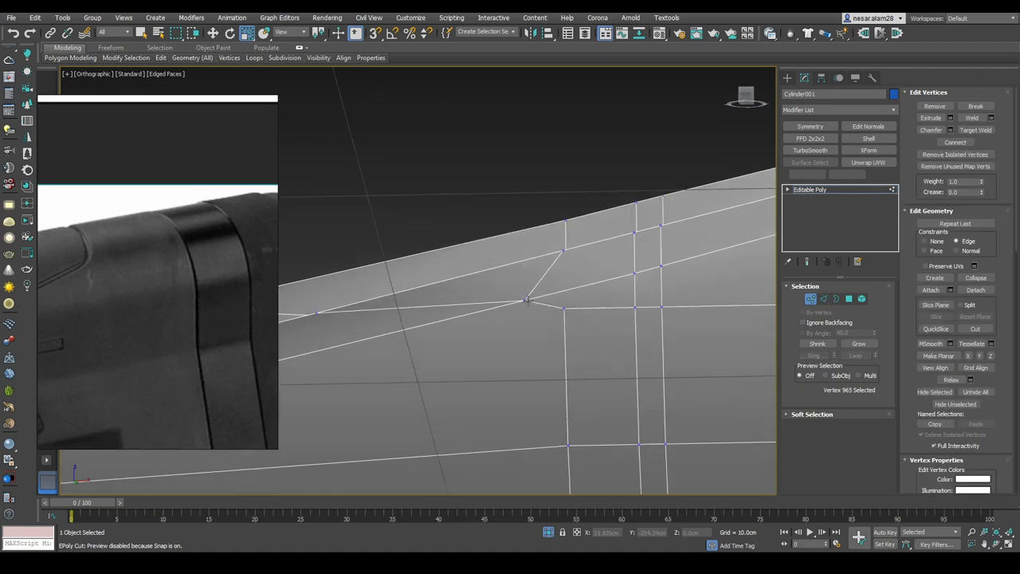
mouse_move(506, 303)
middle_down()
mouse_move(528, 263)
mouse_move(539, 320)
middle_up()
key(2)
double_click(501, 306)
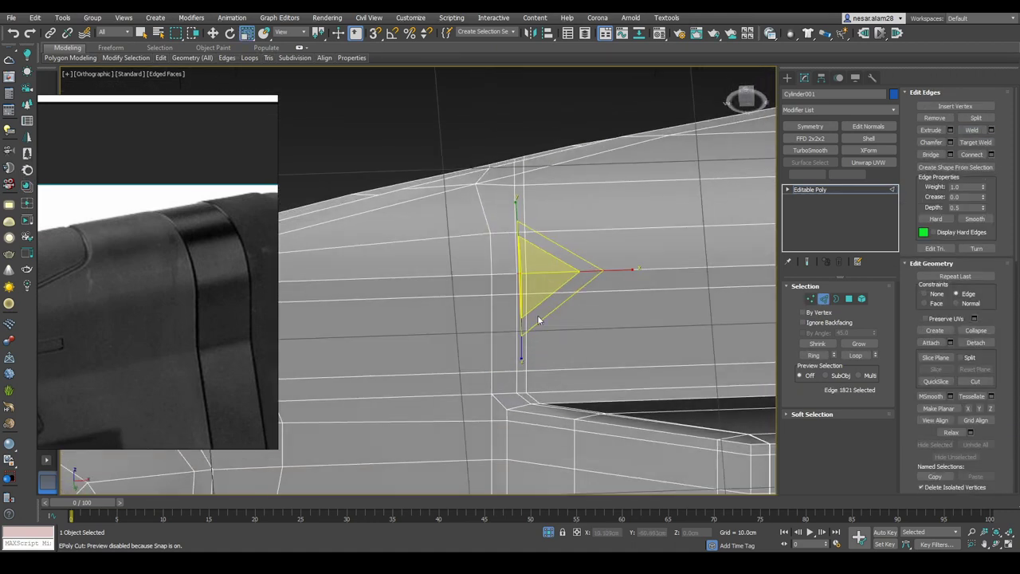
alt+middle_drag(532, 272, 520, 173)
key(1)
key(w)
click(511, 218)
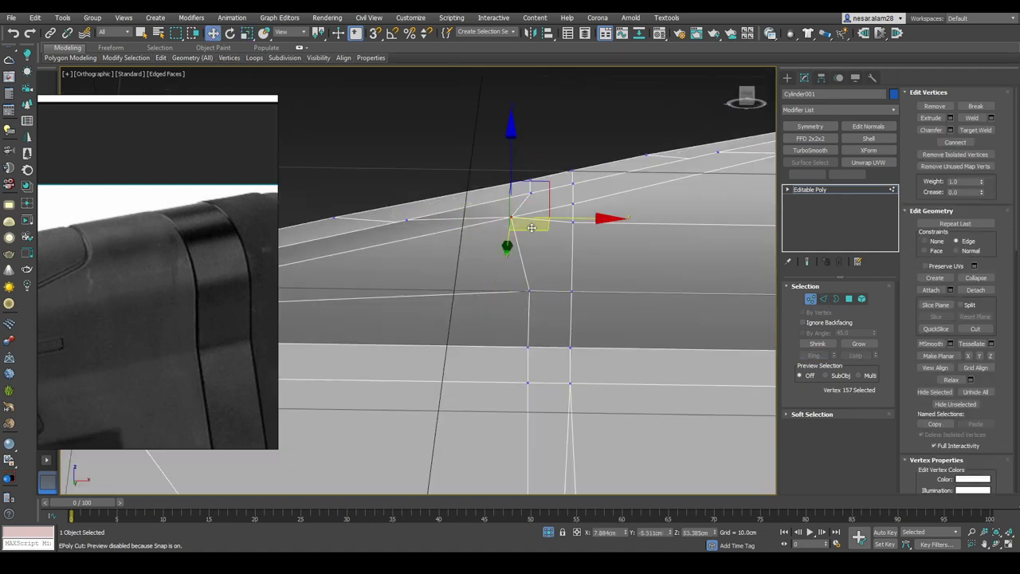
key(f)
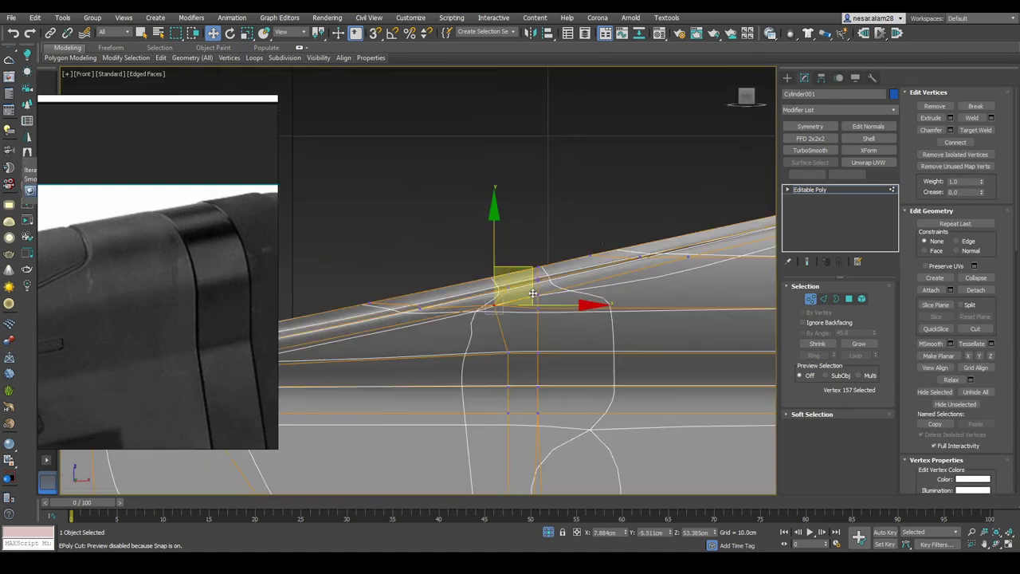
With the smoothed preview on, slide the edge loop running up the stock to the right along X
key(1)
key(ctrl+BackSpace)
key(F4)
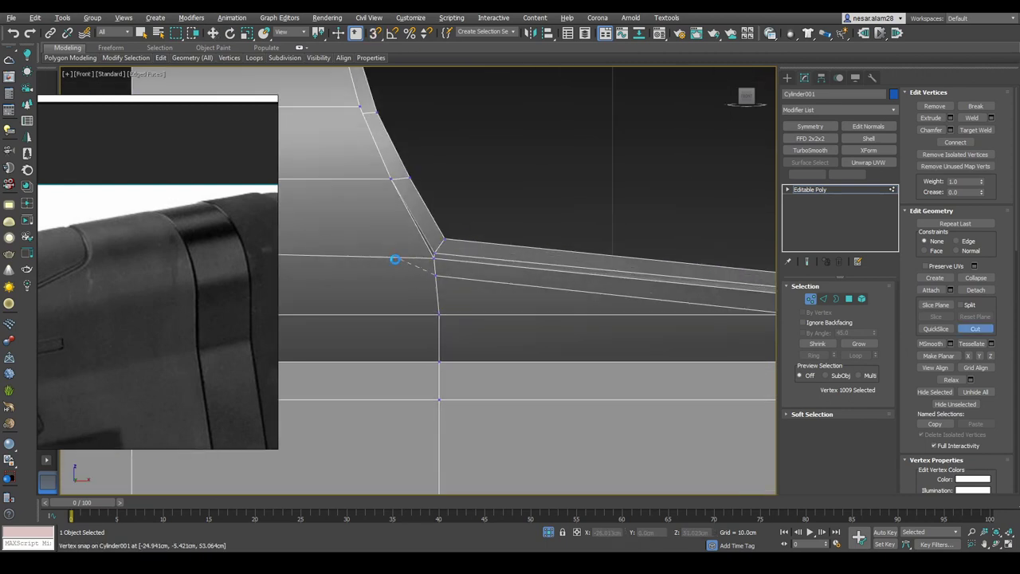
mouse_move(394, 259)
middle_down()
mouse_move(478, 311)
mouse_move(388, 253)
middle_up()
key(w)
key(2)
double_click(478, 285)
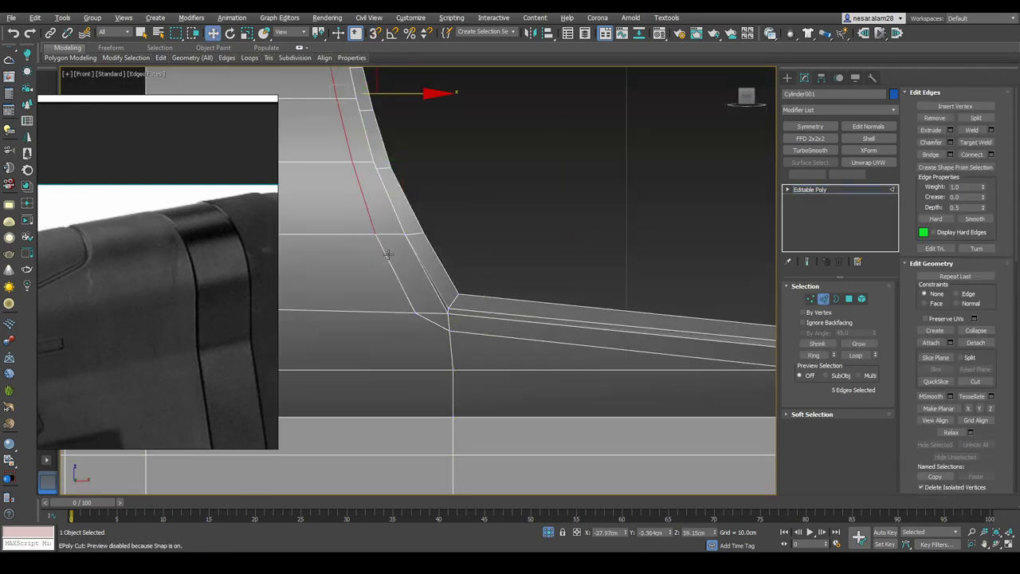
scroll(583, 240, down, 4)
drag(425, 241, 488, 239)
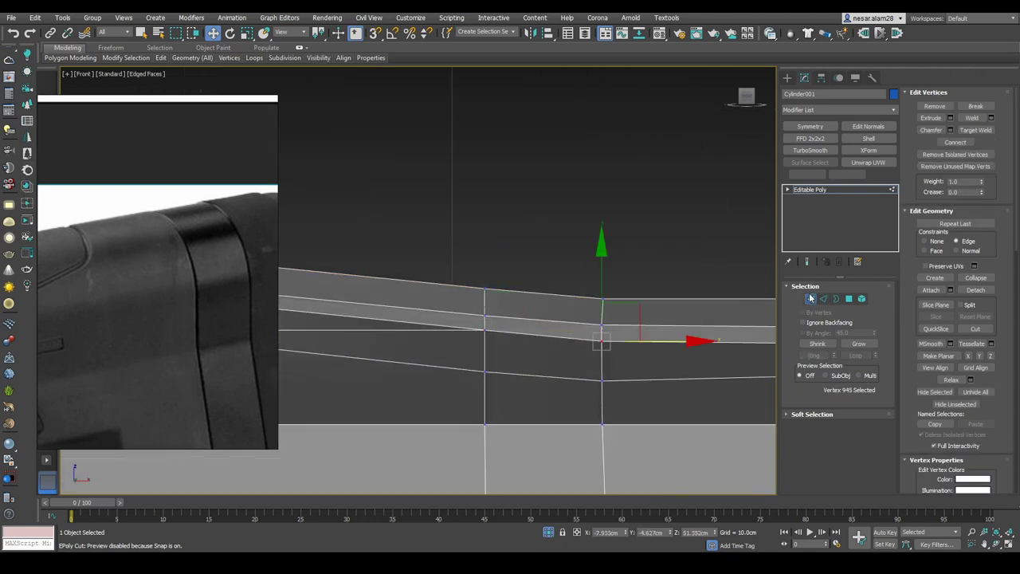
Toggle NURMS smoothing and edged faces to inspect the groove corner from several angles
click(811, 298)
key(ctrl+q)
key(F4)
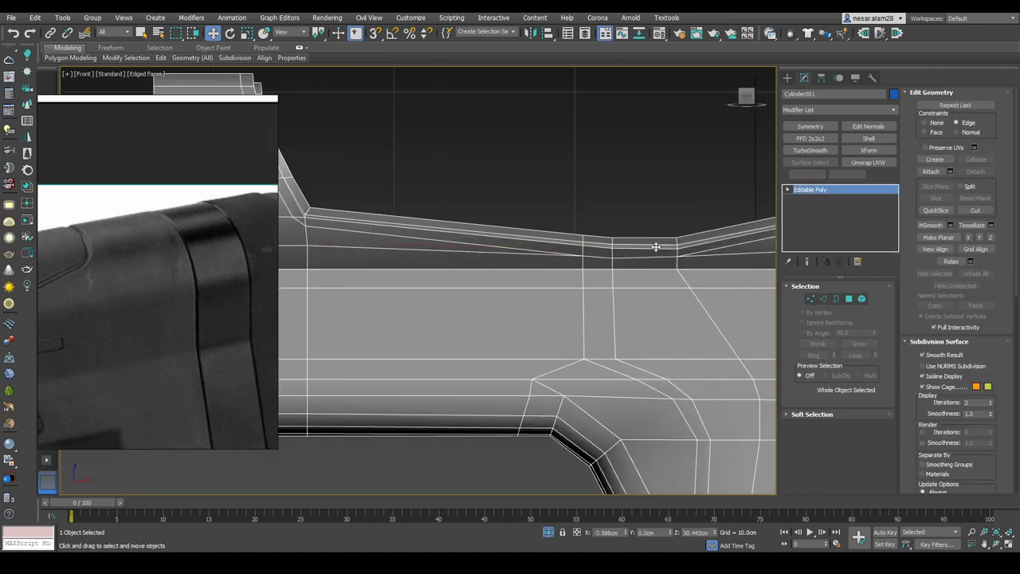
mouse_move(656, 247)
alt+middle_down()
mouse_move(681, 256)
mouse_move(462, 266)
mouse_move(564, 298)
mouse_move(662, 260)
alt+middle_up()
key(2)
key(f)
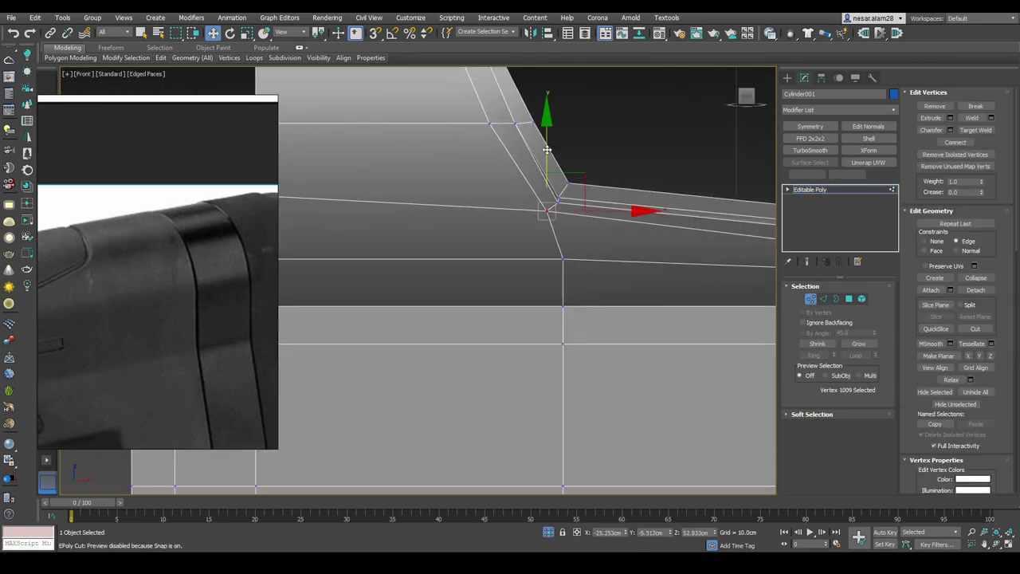
mouse_move(547, 149)
alt+middle_down()
mouse_move(640, 287)
mouse_move(809, 318)
alt+middle_up()
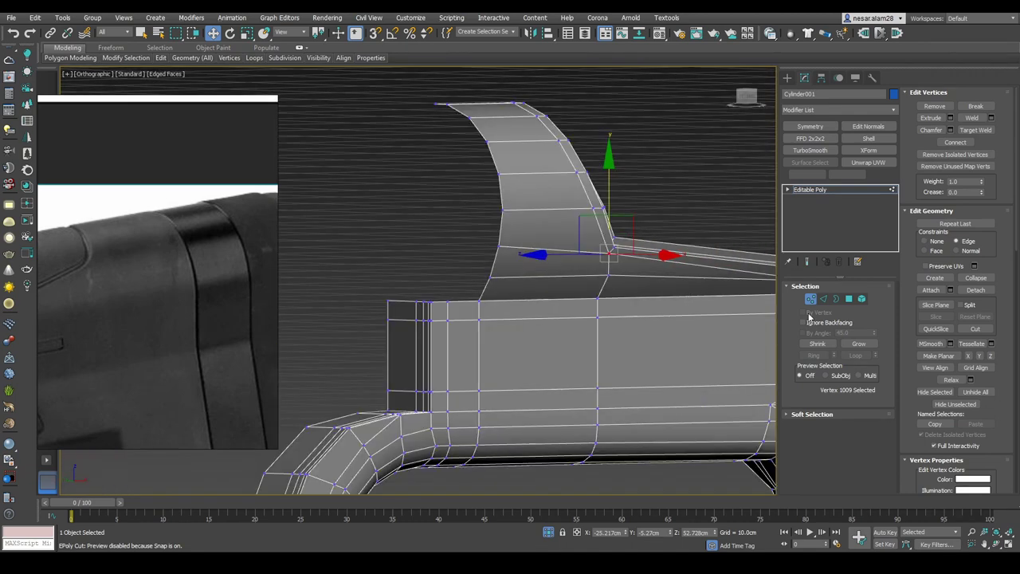
key(1)
key(F4)
key(ctrl+q)
Select the upper panel object Object004 in Front view with edges shown
right_click(705, 274)
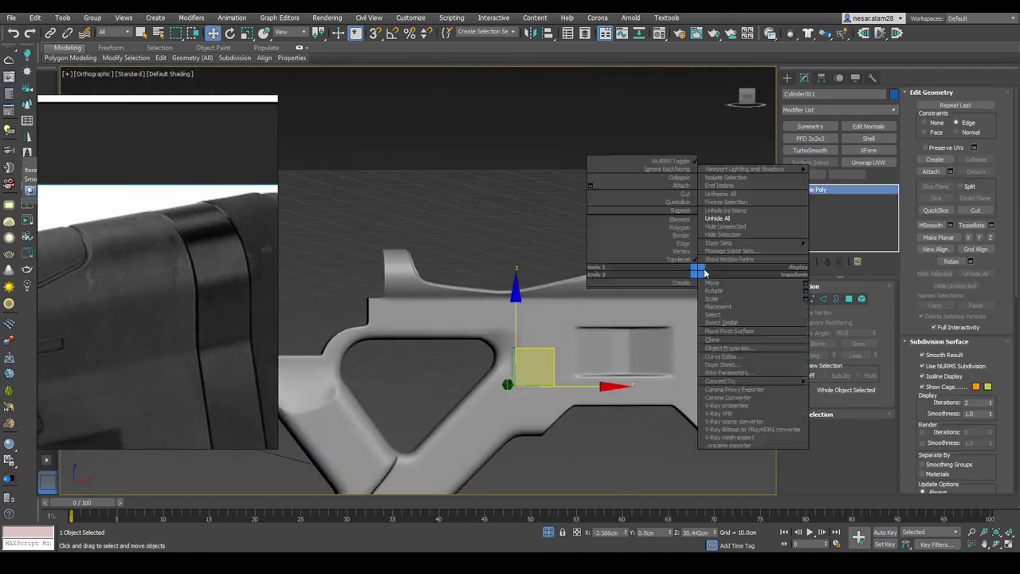
key(f)
key(F4)
scroll(611, 274, up, 4)
scroll(456, 317, up, 2)
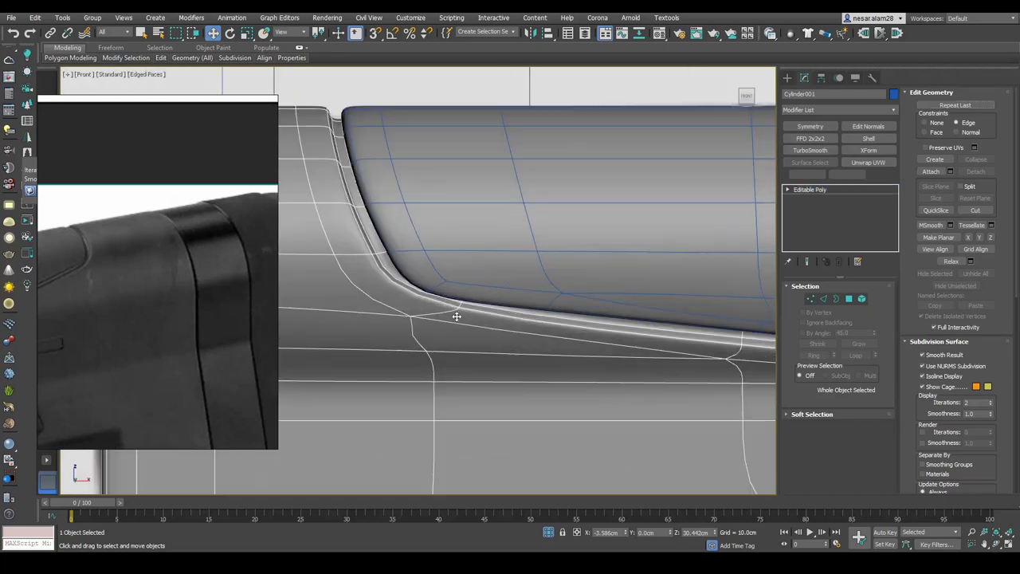
click(477, 273)
scroll(476, 273, down, 1)
Cut new edges into Object004's mesh, then return to object level
key(1)
scroll(490, 325, up, 2)
scroll(453, 238, up, 2)
key(alt+c)
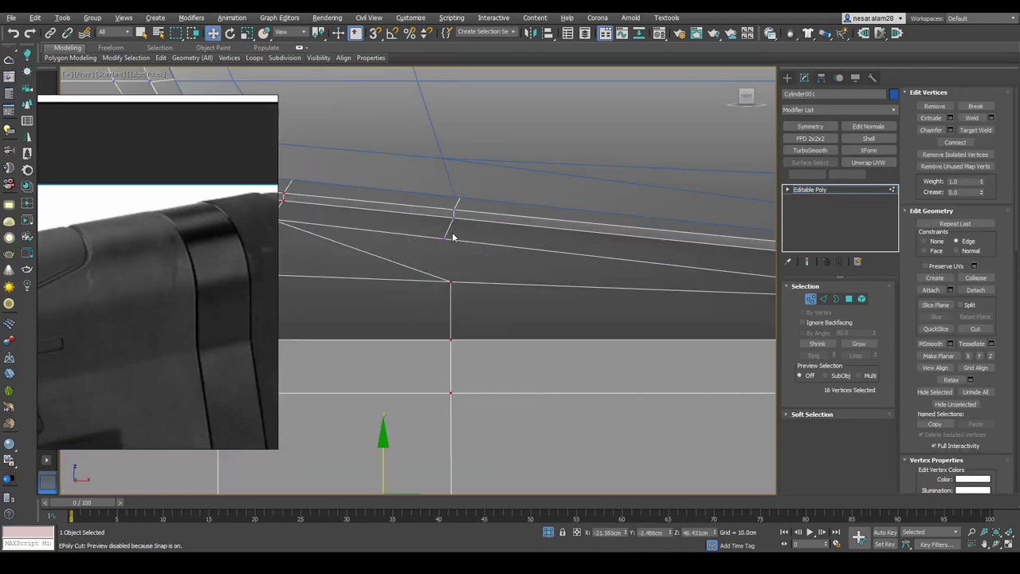
scroll(476, 261, down, 3)
scroll(476, 303, down, 2)
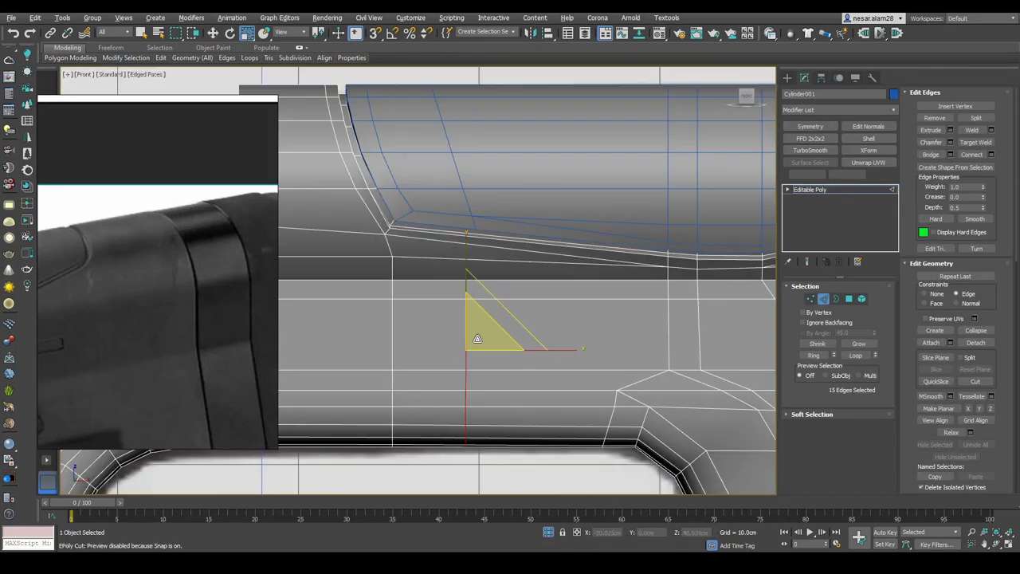
key(2)
scroll(605, 319, up, 2)
scroll(599, 291, down, 4)
scroll(542, 279, up, 2)
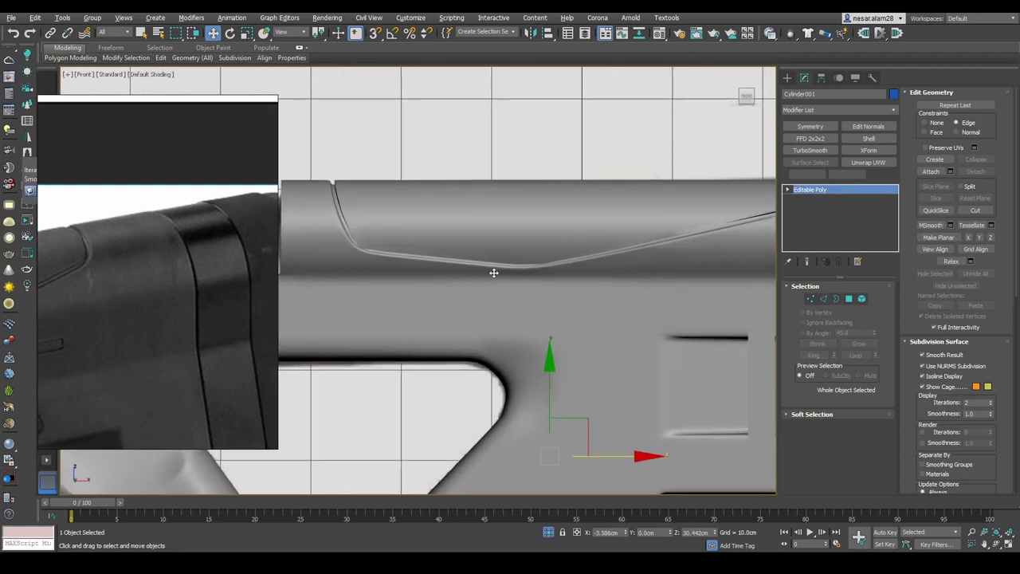
scroll(582, 229, up, 2)
Select Object004 and view the whole stock with mesh edges displayed
click(583, 229)
scroll(583, 228, down, 3)
alt+middle_drag(582, 229, 497, 309)
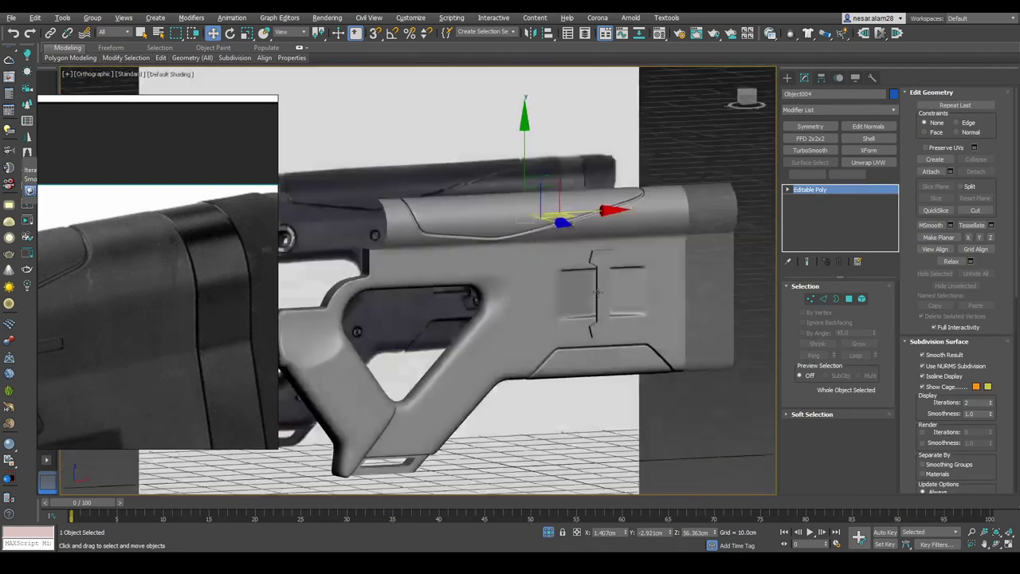
scroll(497, 310, up, 2)
scroll(496, 295, up, 2)
scroll(496, 279, up, 3)
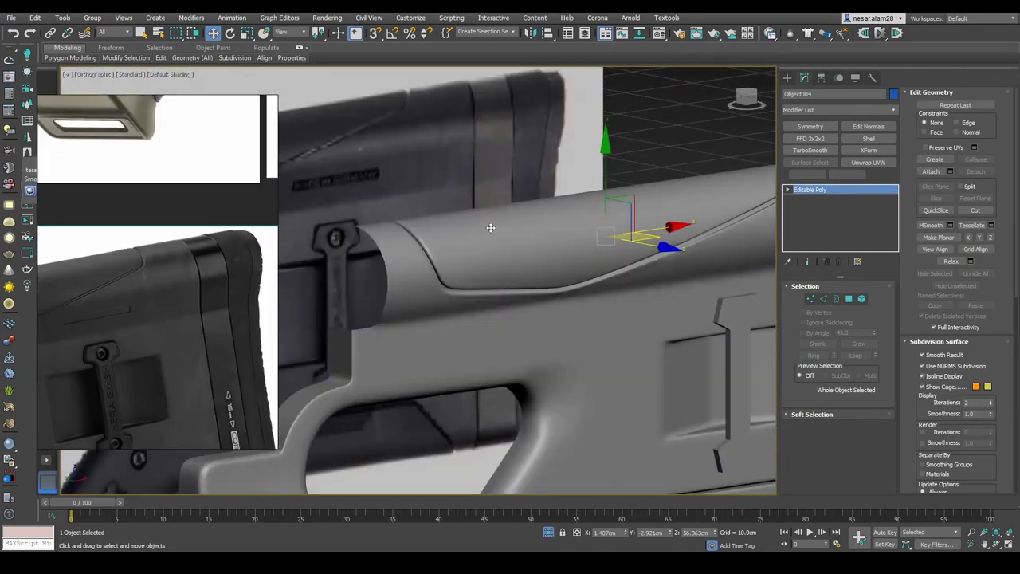
key(F4)
scroll(496, 255, up, 3)
scroll(496, 255, down, 2)
Mirror the panel with a Symmetry modifier and collapse it into the editable mesh
click(810, 126)
alt+middle_drag(558, 279, 606, 255)
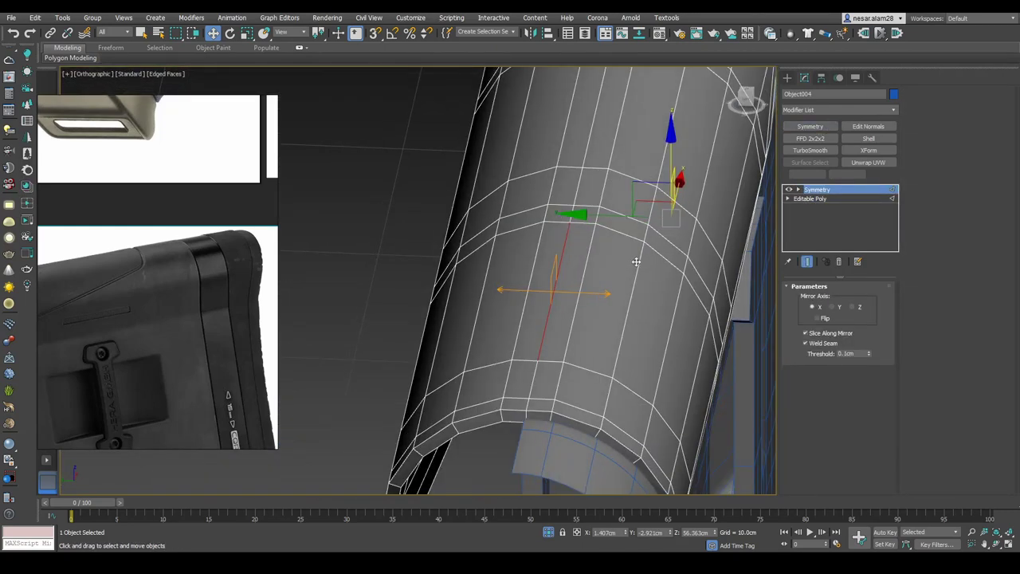
click(616, 410)
alt+middle_drag(558, 287, 587, 295)
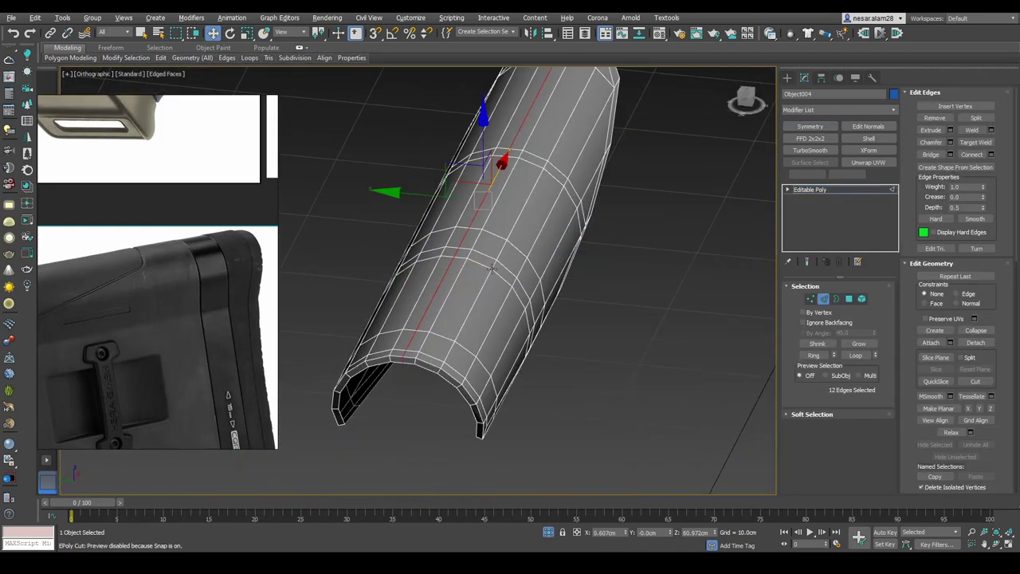
scroll(587, 295, up, 3)
key(F4)
Hide the ground plane under the gun via the quad menu
alt+middle_drag(592, 218, 701, 216)
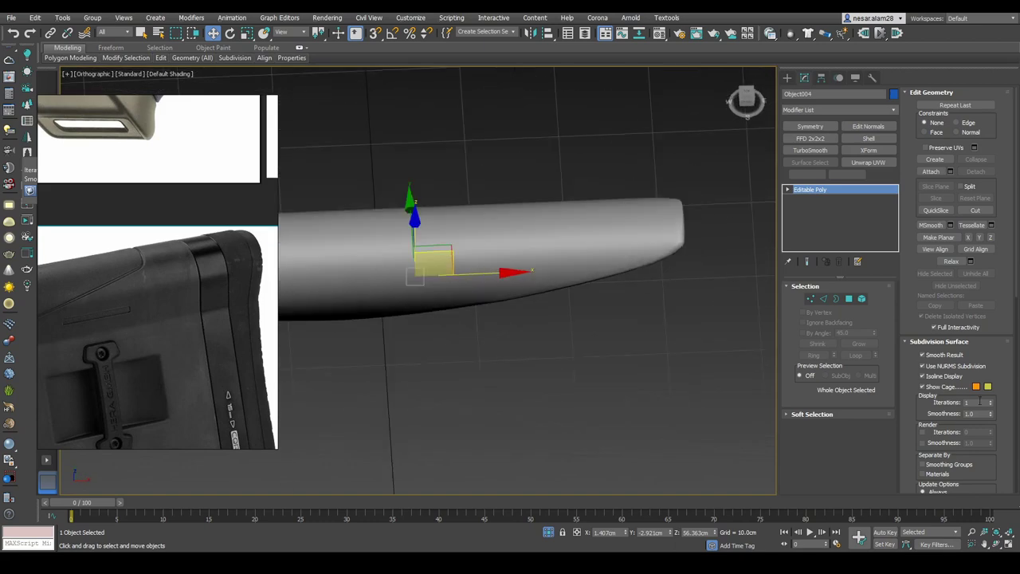
right_click(701, 216)
alt+middle_drag(558, 240, 550, 166)
right_click(551, 166)
click(572, 130)
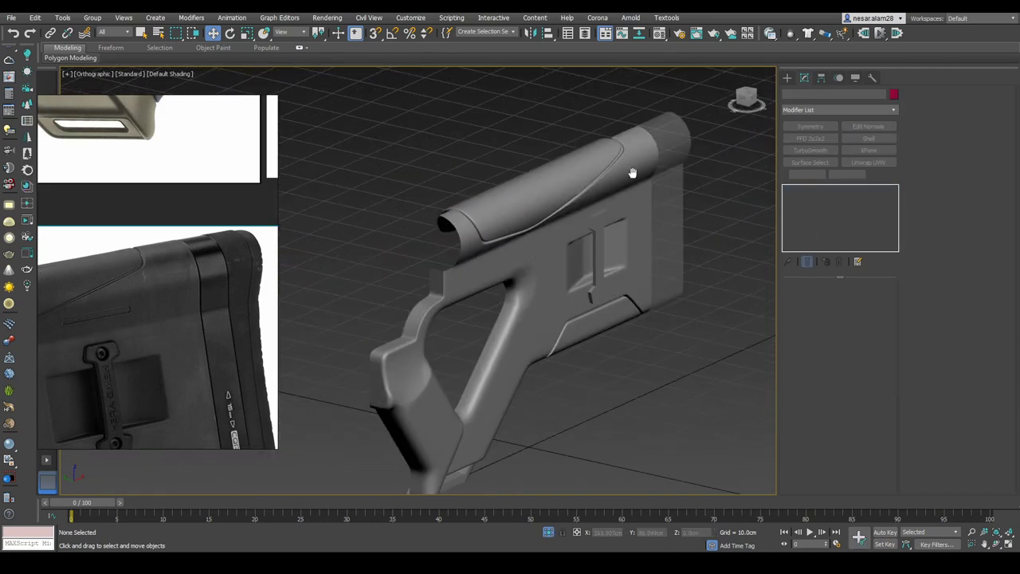
Select the stock body and view it in wireframe with mesh edges shown
click(620, 242)
mouse_move(620, 242)
alt+middle_down()
mouse_move(572, 282)
mouse_move(144, 305)
alt+middle_up()
key(F3)
key(F3)
scroll(451, 283, down, 4)
scroll(451, 282, up, 5)
scroll(452, 282, down, 3)
key(F4)
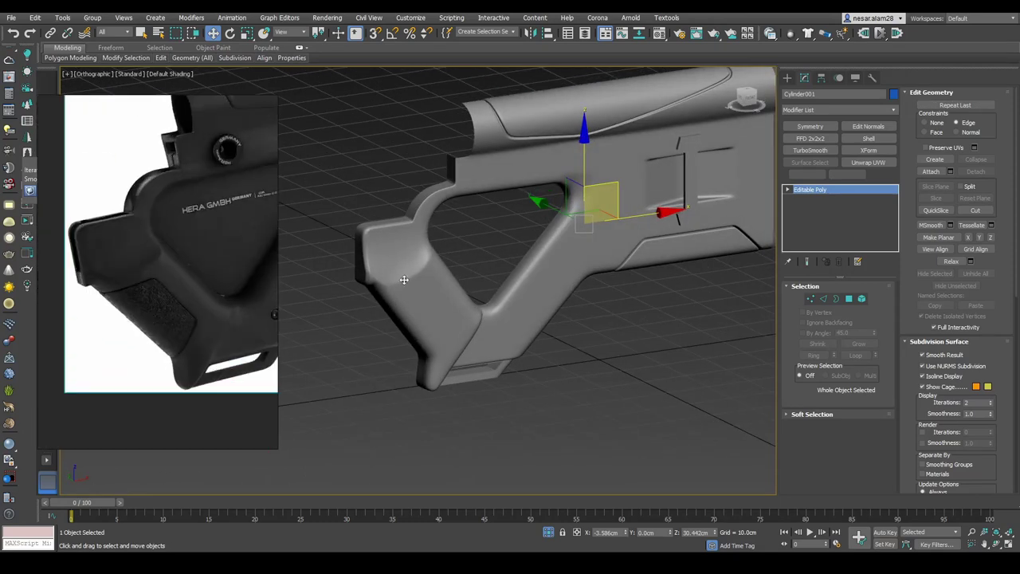
scroll(471, 266, up, 5)
key(F4)
scroll(471, 266, down, 5)
scroll(442, 110, up, 5)
Cut new edges into the end of the stock, then return to object level
key(2)
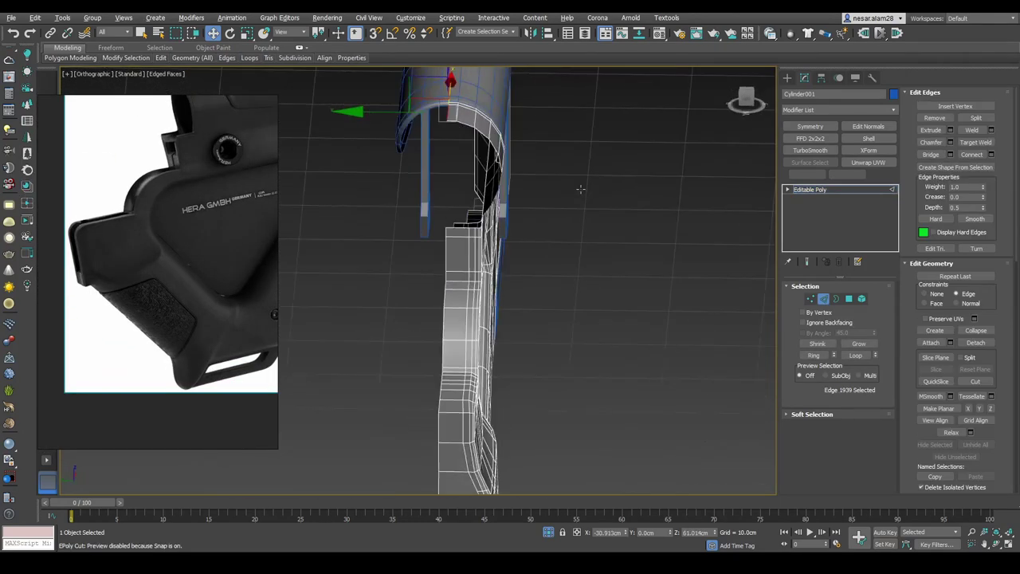
mouse_move(443, 110)
alt+middle_down()
mouse_move(529, 284)
mouse_move(510, 209)
alt+middle_up()
right_click(528, 284)
click(606, 266)
scroll(526, 179, down, 5)
scroll(510, 208, up, 4)
click(826, 302)
scroll(478, 279, down, 5)
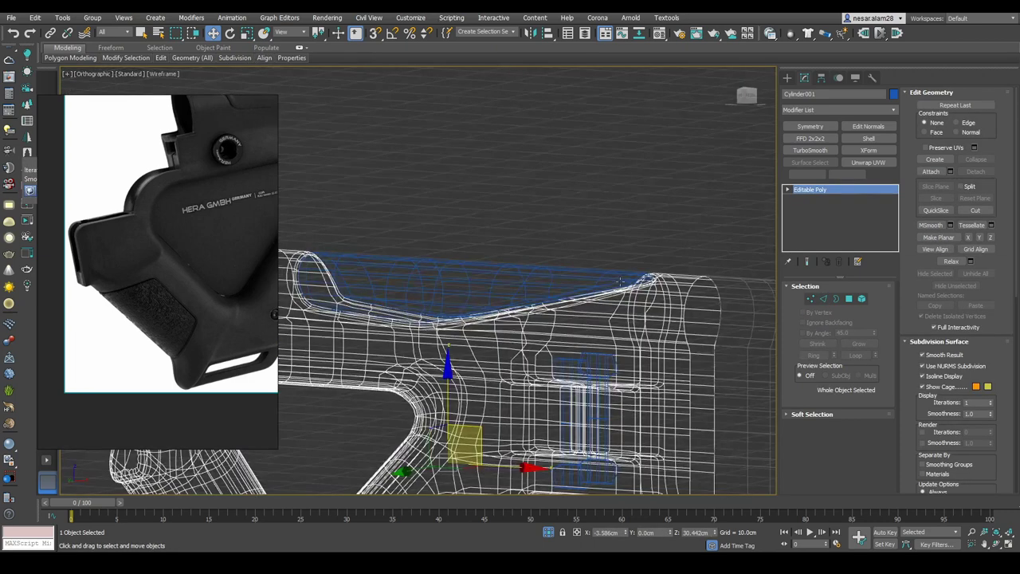
key(F4)
Orbit around both sides of the stock to inspect it, ending in Front view
alt+middle_drag(478, 279, 252, 237)
scroll(252, 237, up, 3)
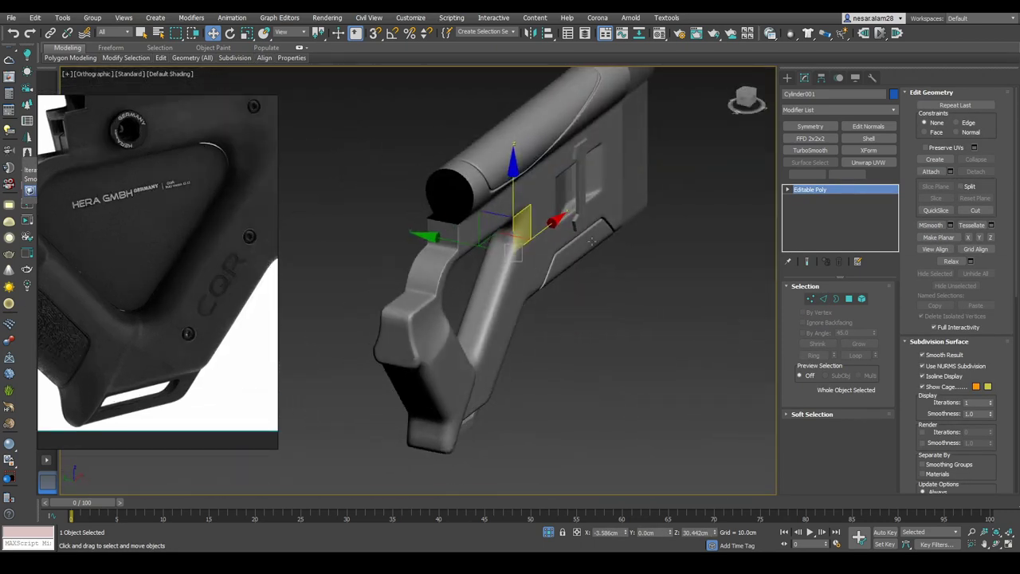
key(F4)
alt+middle_drag(590, 272, 444, 274)
scroll(444, 273, up, 3)
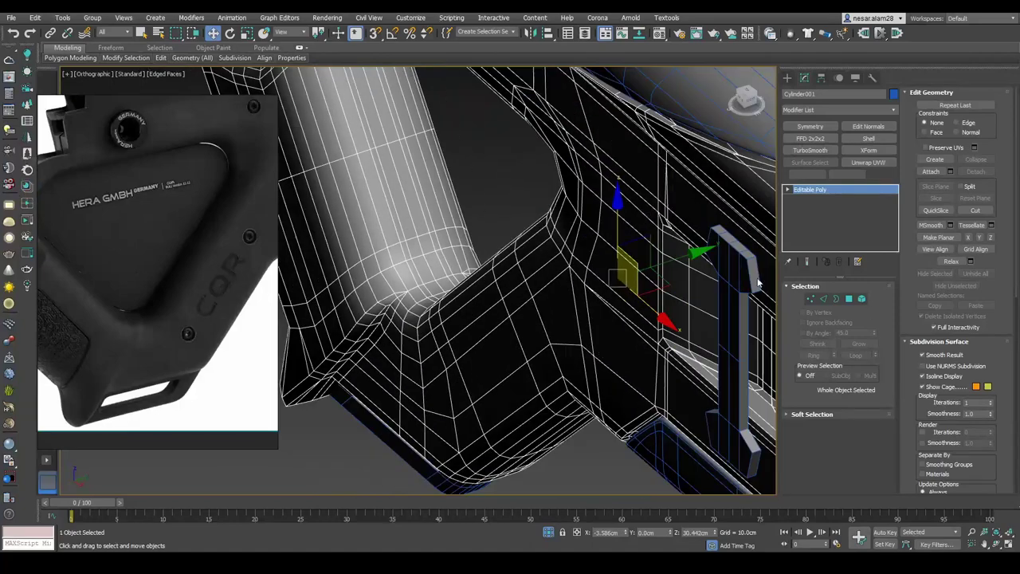
scroll(457, 237, down, 3)
mouse_move(457, 237)
alt+middle_down()
mouse_move(623, 310)
mouse_move(551, 232)
mouse_move(519, 230)
alt+middle_up()
scroll(623, 310, up, 3)
key(f)
scroll(496, 193, up, 3)
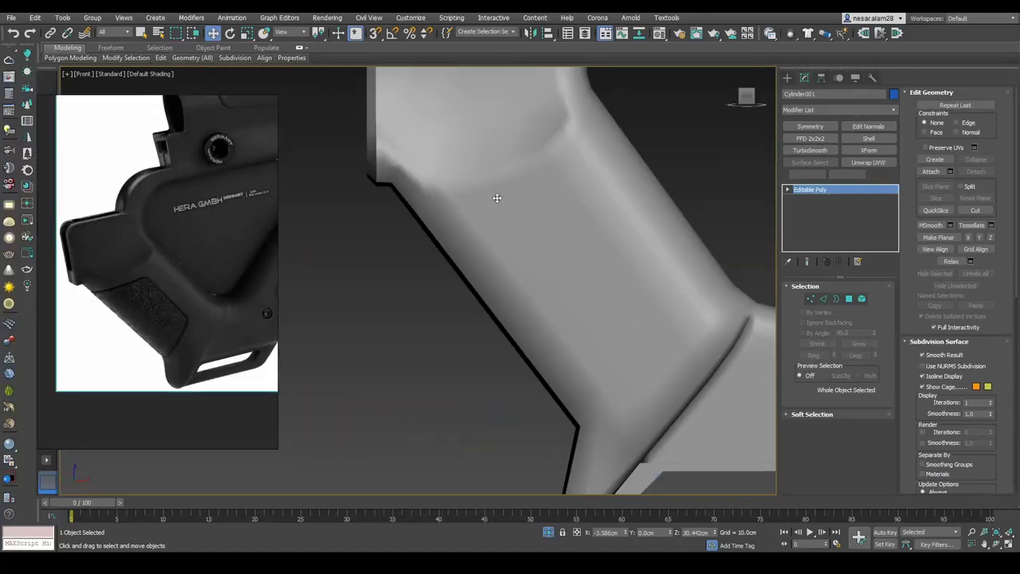
scroll(527, 213, down, 3)
key(F4)
scroll(551, 215, down, 3)
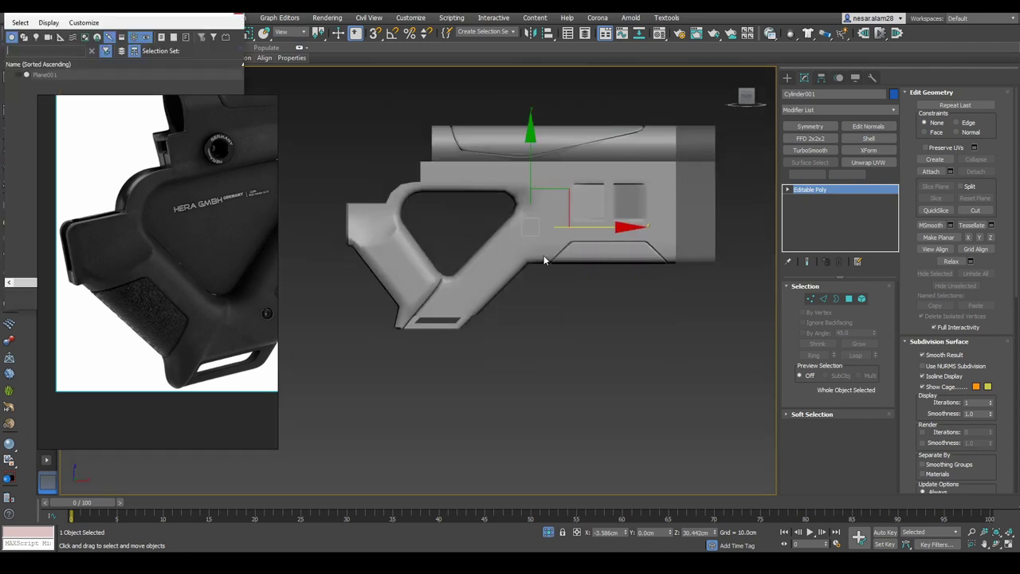
Choose Unhide All from the quad menu and check the restored scene
right_click(429, 143)
click(466, 93)
scroll(467, 284, up, 5)
key(F4)
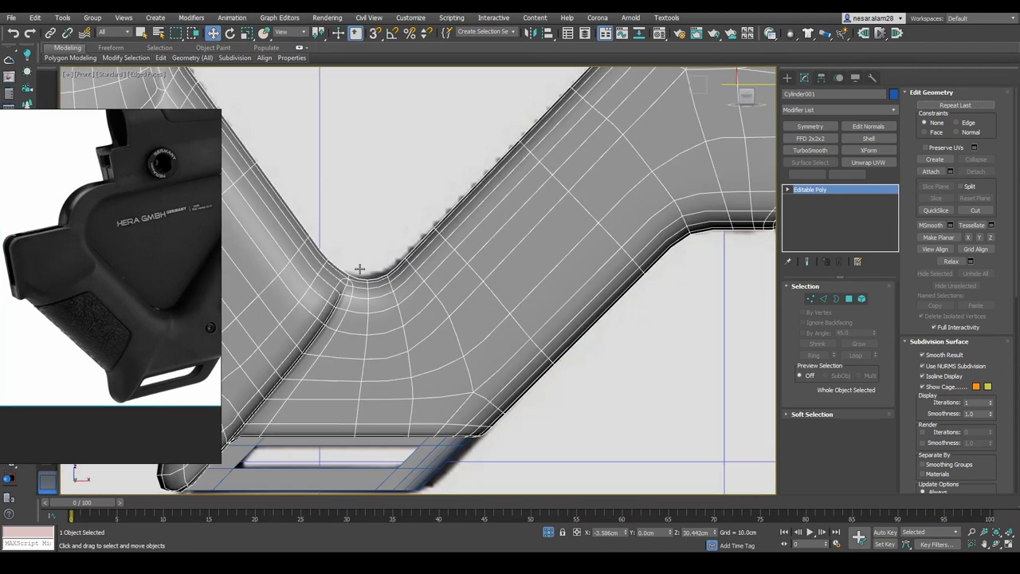
key(F4)
scroll(577, 335, down, 4)
scroll(625, 304, up, 1)
scroll(625, 304, up, 1)
scroll(464, 267, up, 2)
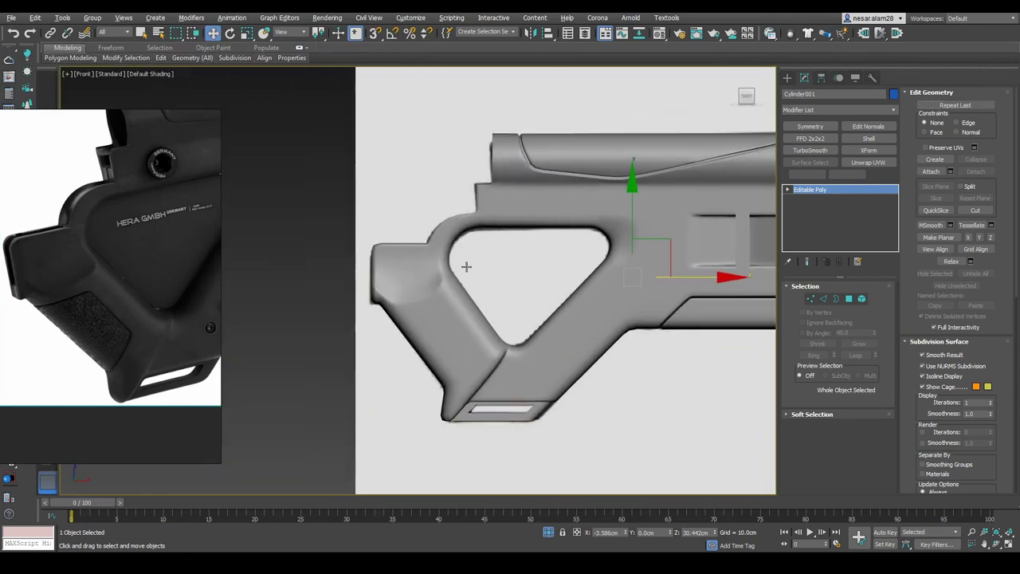
scroll(465, 267, up, 4)
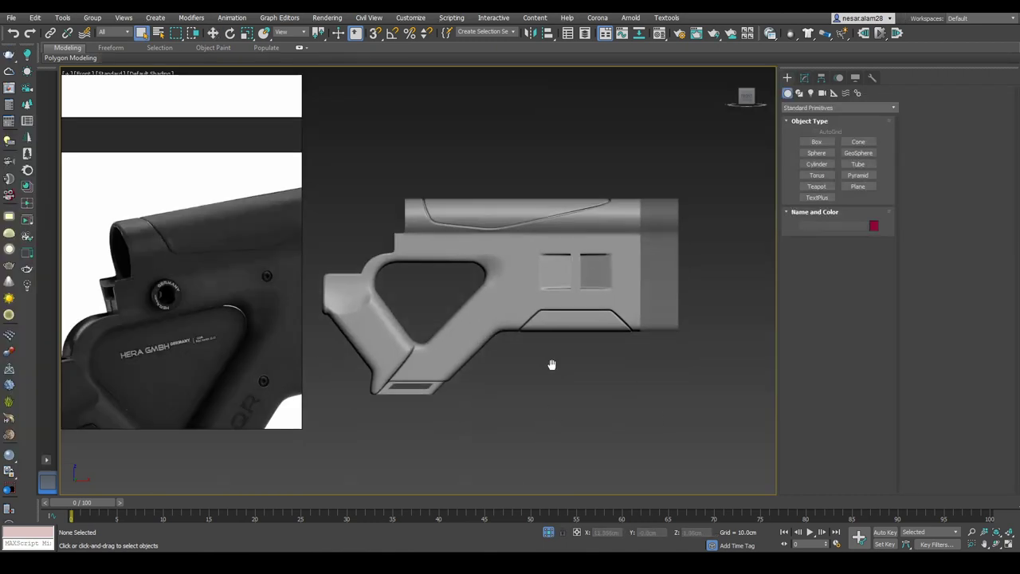
scroll(551, 365, up, 2)
Select the stock Cylinder001 and enter edge editing with edged-faces display on
scroll(552, 364, up, 2)
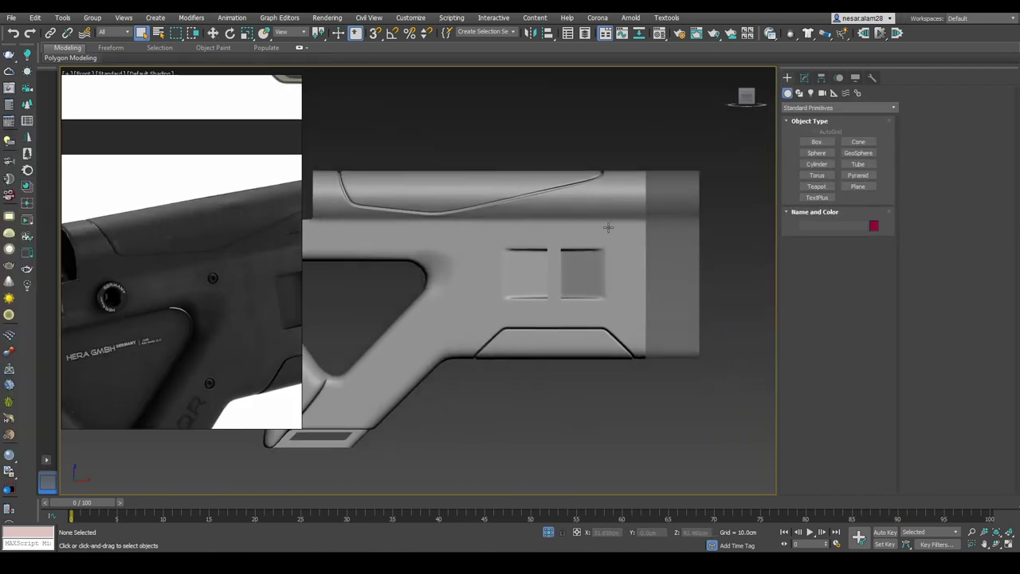
click(508, 303)
scroll(508, 303, up, 3)
key(F4)
click(803, 78)
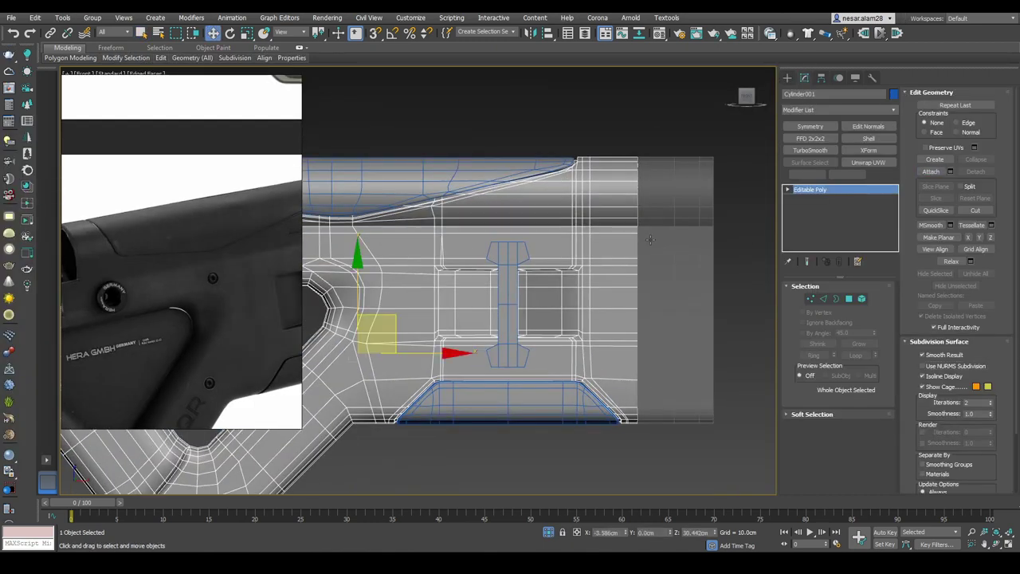
scroll(650, 239, up, 2)
key(2)
alt+middle_drag(650, 239, 702, 243)
scroll(718, 243, up, 3)
scroll(727, 245, down, 2)
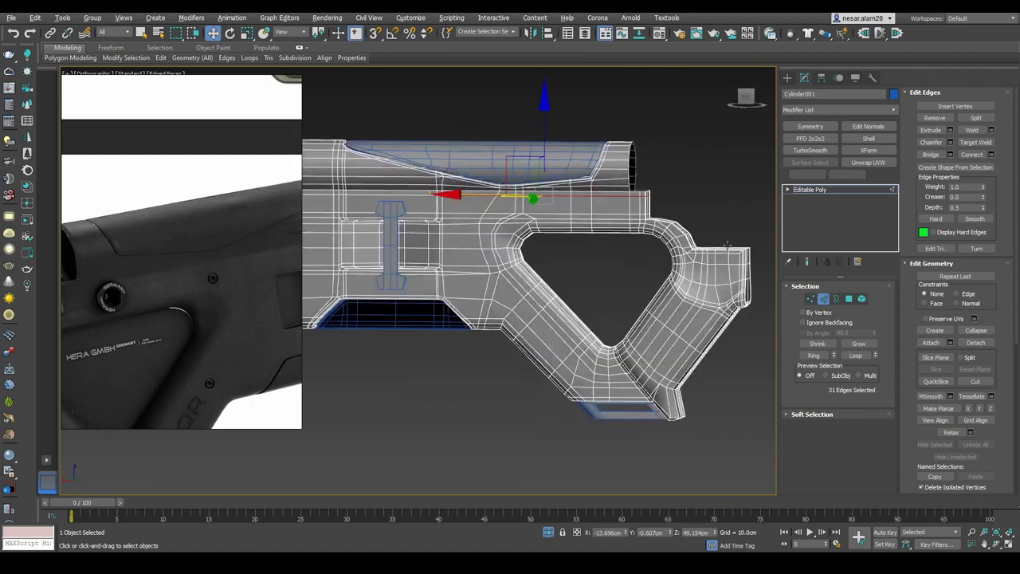
scroll(488, 217, up, 3)
mouse_move(488, 217)
alt+middle_down()
mouse_move(558, 224)
mouse_move(506, 258)
alt+middle_up()
click(568, 240)
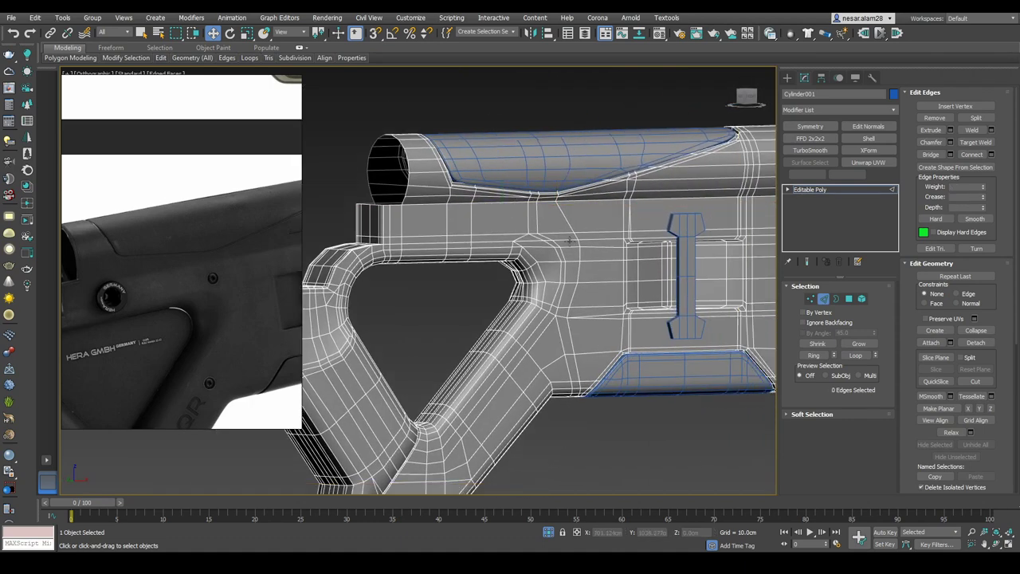
mouse_move(569, 240)
alt+middle_down()
mouse_move(487, 221)
mouse_move(624, 223)
mouse_move(662, 185)
alt+middle_up()
Check the stock in left, front and end-on views, then select the top-arc edge loop
key(l)
key(1)
key(F3)
key(F3)
scroll(487, 221, up, 3)
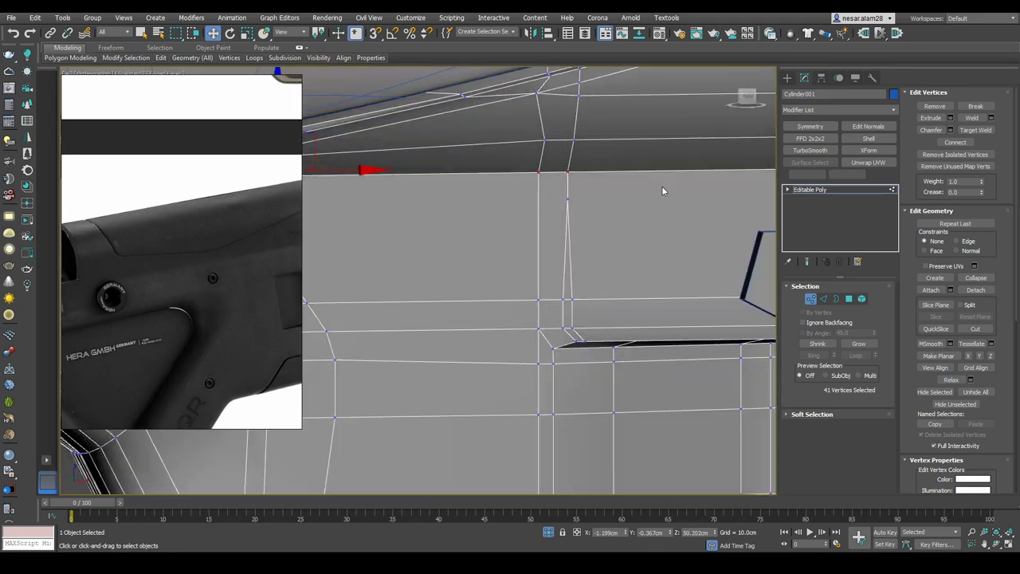
key(f)
key(F3)
click(741, 97)
key(F3)
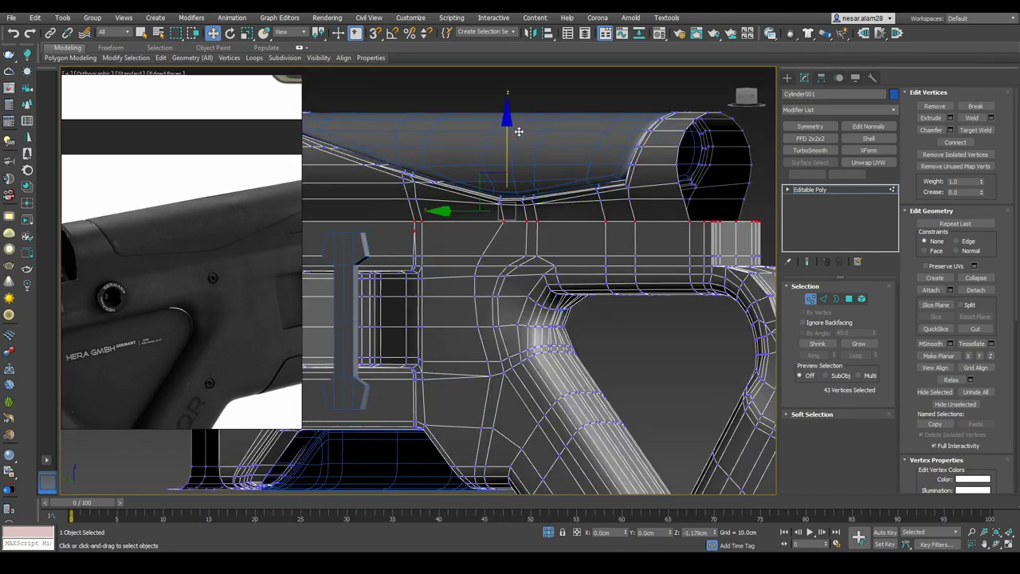
click(731, 75)
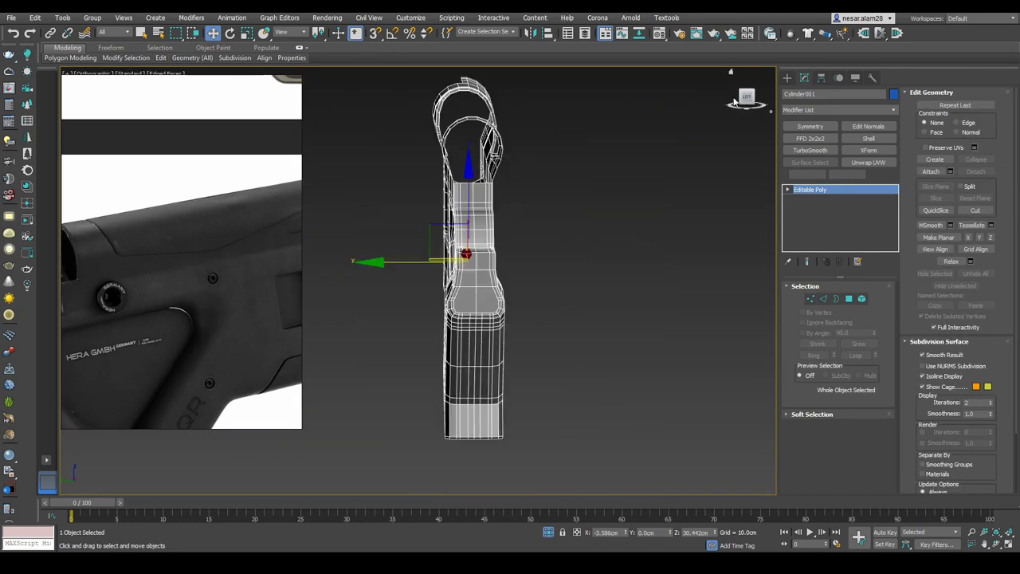
double_click(459, 94)
key(F3)
scroll(460, 94, up, 3)
scroll(757, 255, down, 5)
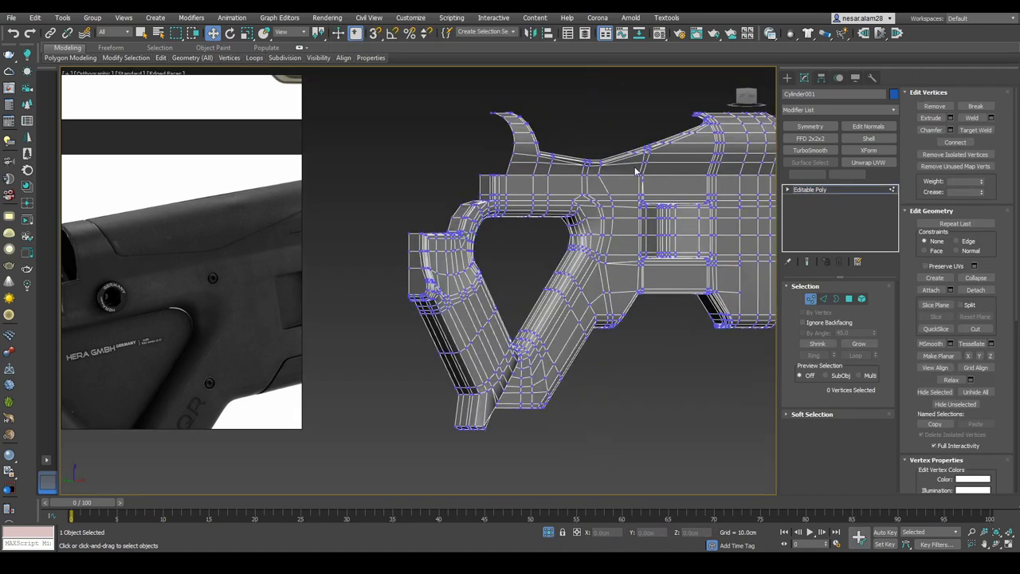
alt+middle_drag(674, 412, 482, 267)
scroll(482, 267, up, 5)
key(F3)
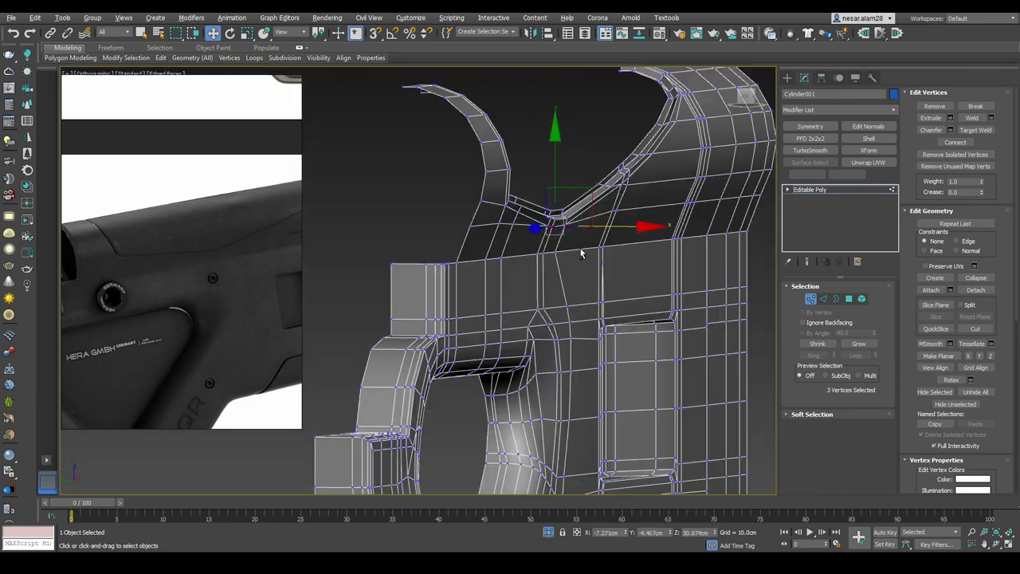
Tidy the stock's top edge loop and vertices with edge-constrained moves
key(2)
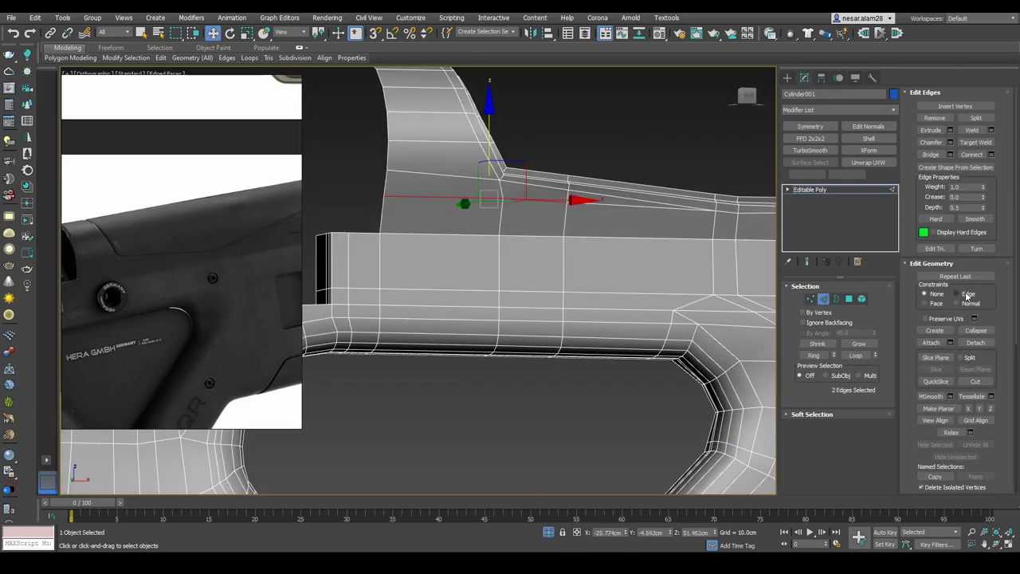
click(967, 294)
scroll(558, 240, down, 2)
mouse_move(558, 239)
alt+middle_down()
mouse_move(483, 264)
mouse_move(635, 229)
alt+middle_up()
double_click(483, 263)
alt+click(483, 268)
scroll(491, 271, up, 3)
key(1)
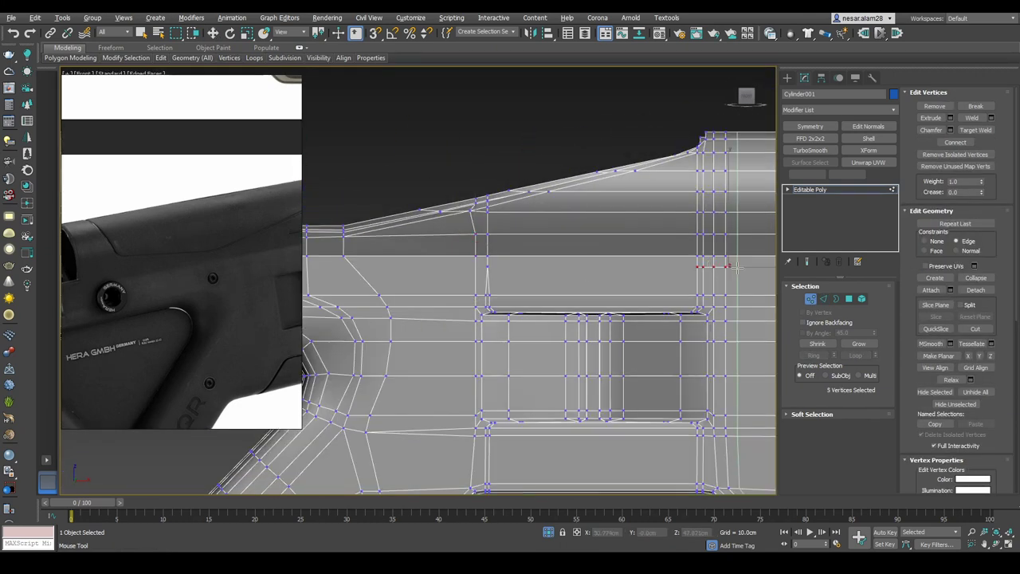
right_click(474, 268)
click(431, 287)
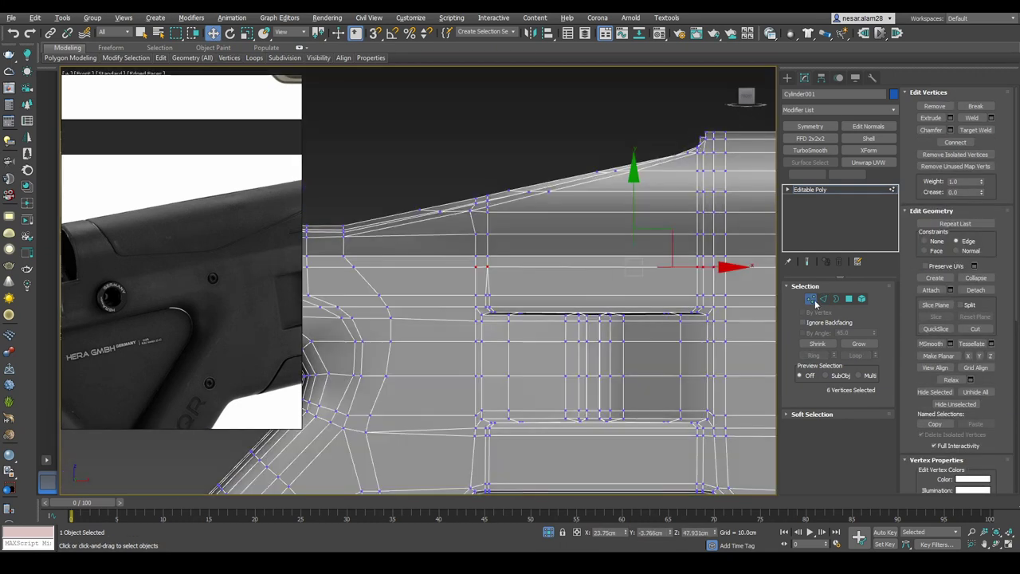
Select the column of stock polygons to detach as the new part Object006
scroll(542, 335, down, 3)
alt+middle_drag(558, 335, 594, 370)
scroll(576, 289, up, 3)
key(F4)
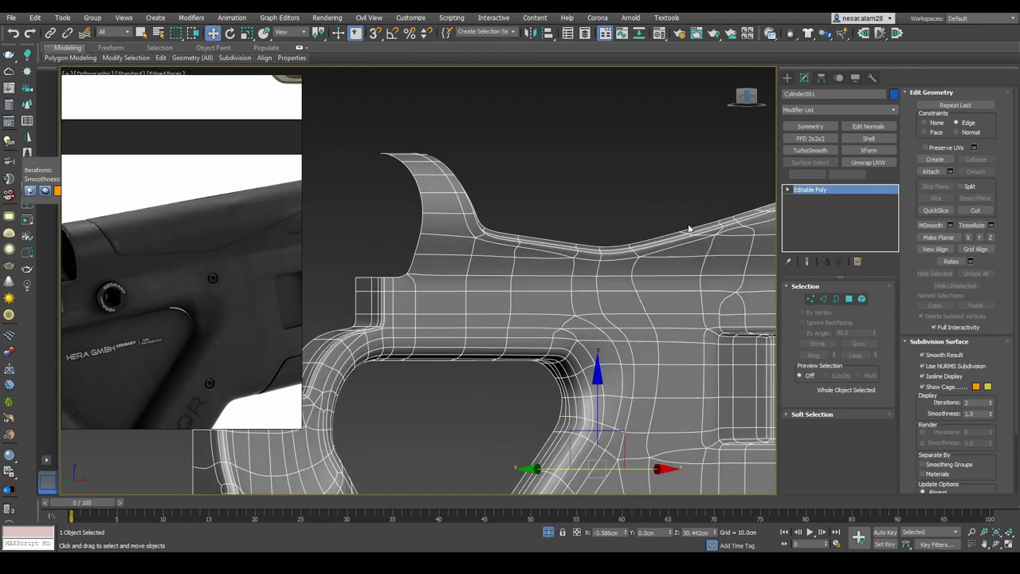
key(l)
scroll(518, 276, up, 3)
key(F3)
key(F3)
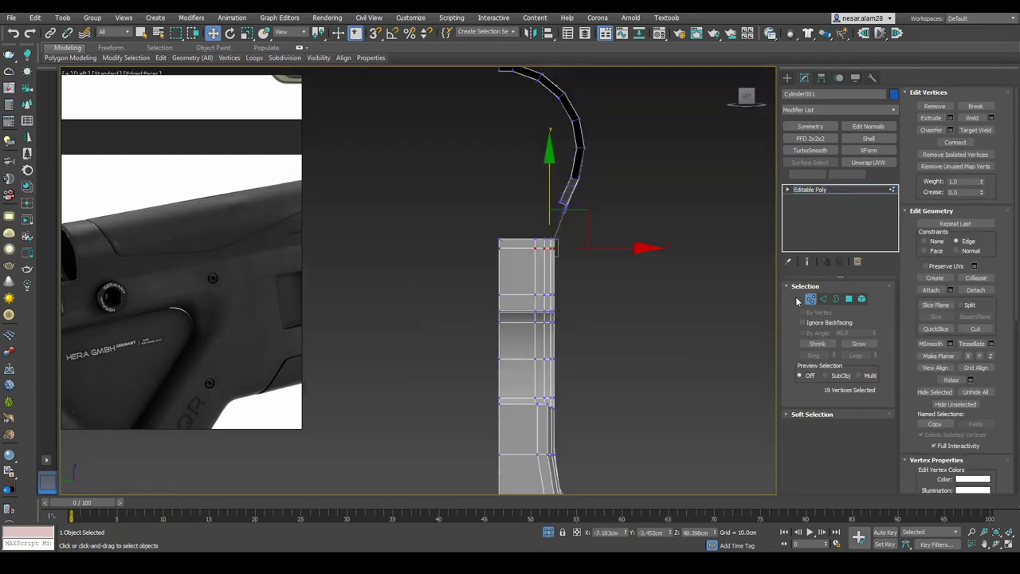
mouse_move(382, 273)
alt+middle_down()
mouse_move(613, 295)
mouse_move(558, 319)
alt+middle_up()
key(F4)
key(F4)
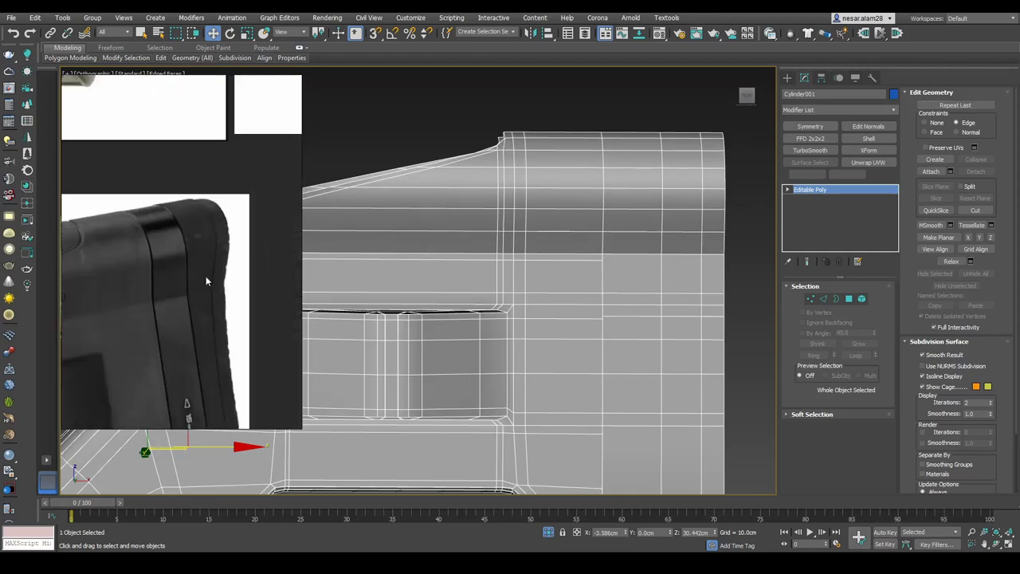
scroll(558, 319, down, 2)
drag(765, 192, 662, 479)
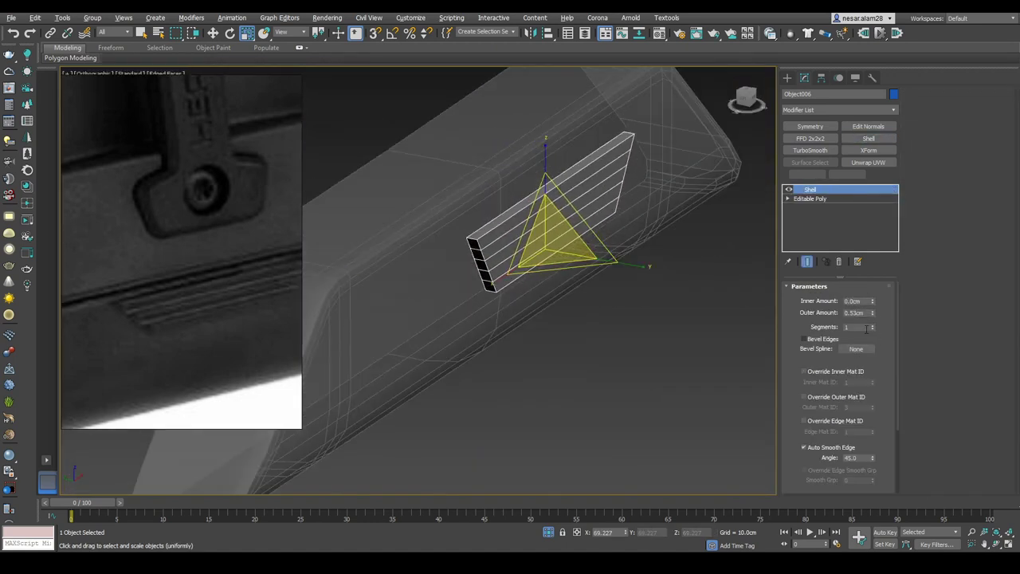
Collapse Object006's Shell to editable poly and extrude its selected polygons into ribs
right_click(553, 199)
click(693, 321)
key(4)
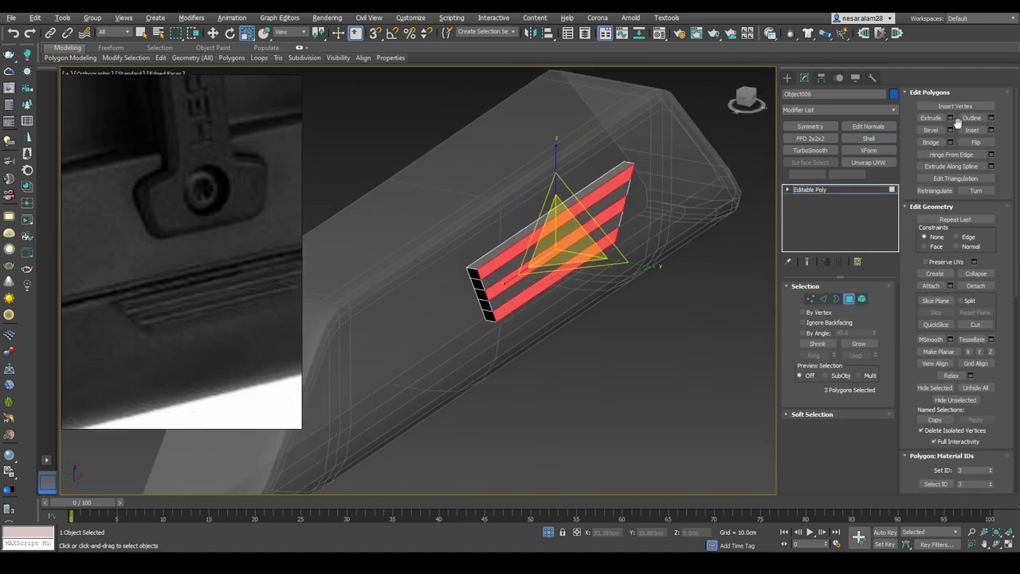
click(950, 118)
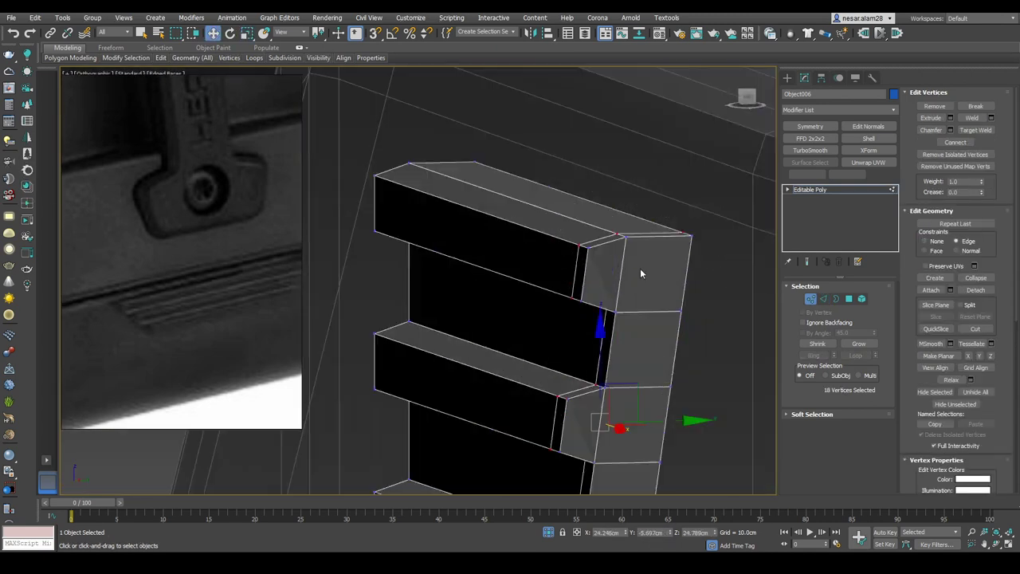
mouse_move(640, 271)
alt+middle_down()
mouse_move(636, 303)
mouse_move(597, 337)
mouse_move(581, 392)
mouse_move(590, 194)
alt+middle_up()
key(ctrl+q)
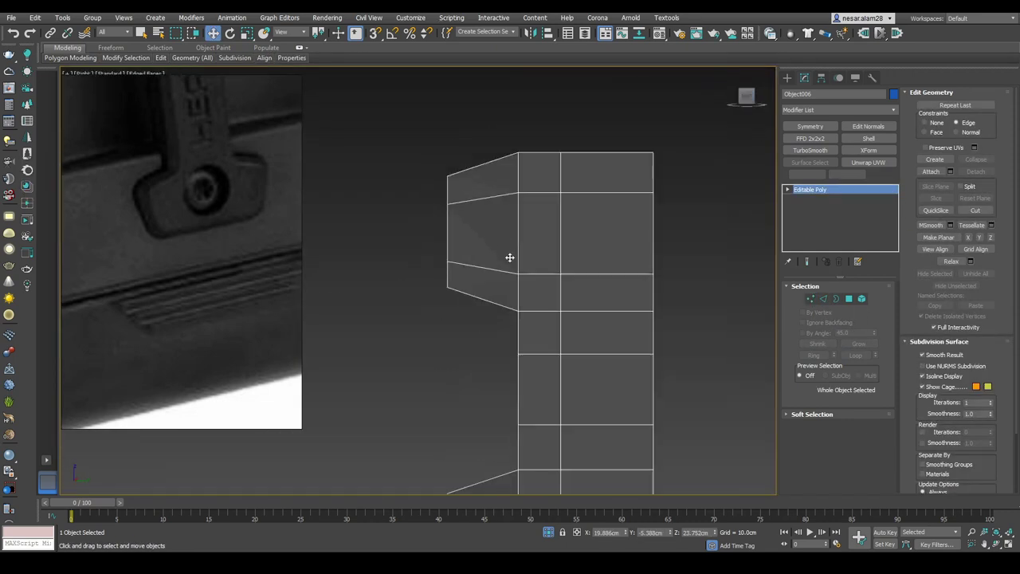
Adjust the vertices at the rib ends and check the ribs with smooth preview
drag(414, 156, 449, 190)
key(2)
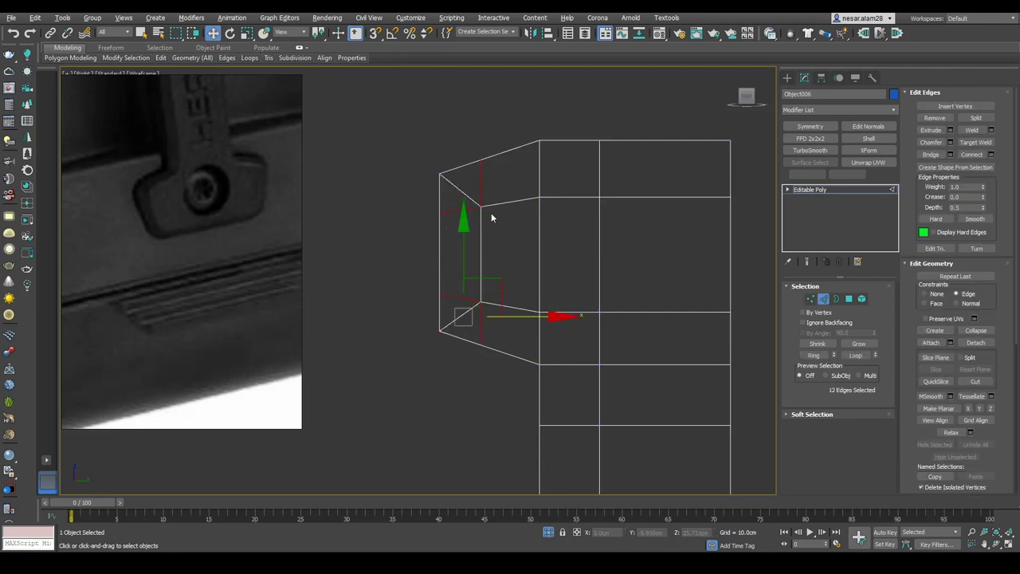
key(1)
scroll(525, 307, up, 3)
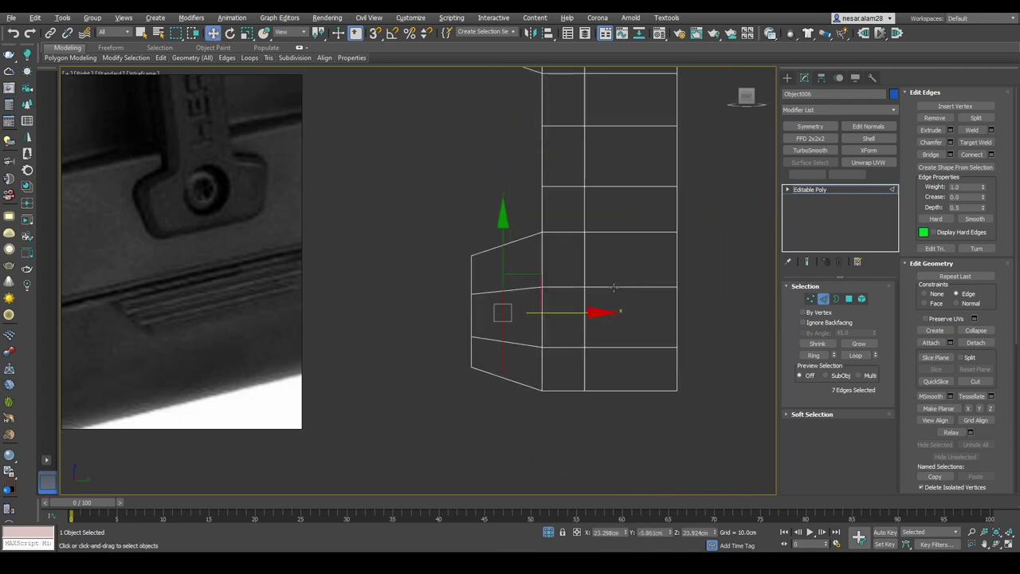
key(2)
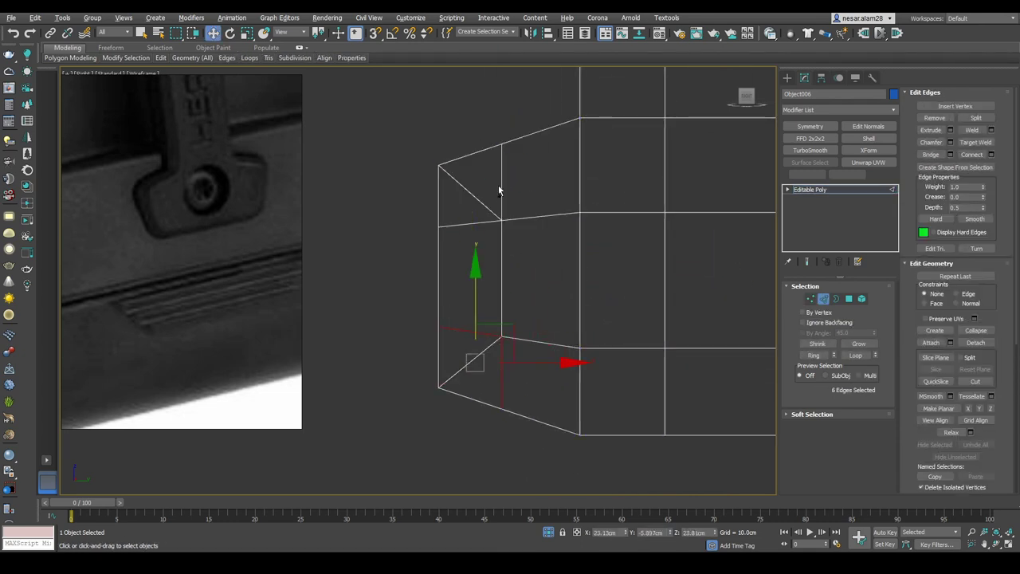
key(ctrl+q)
key(F3)
alt+middle_drag(630, 269, 569, 259)
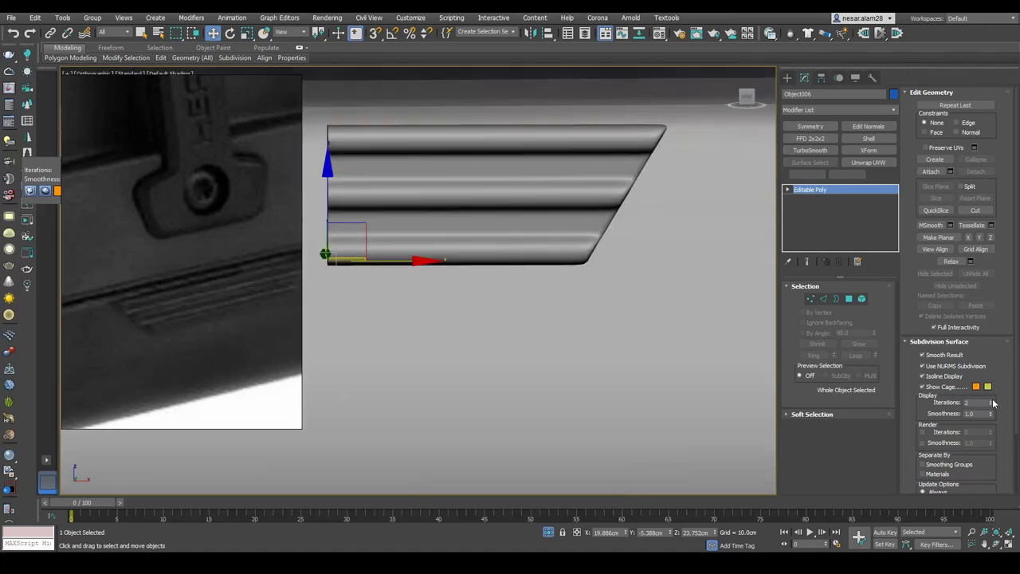
key(F4)
key(shift+z)
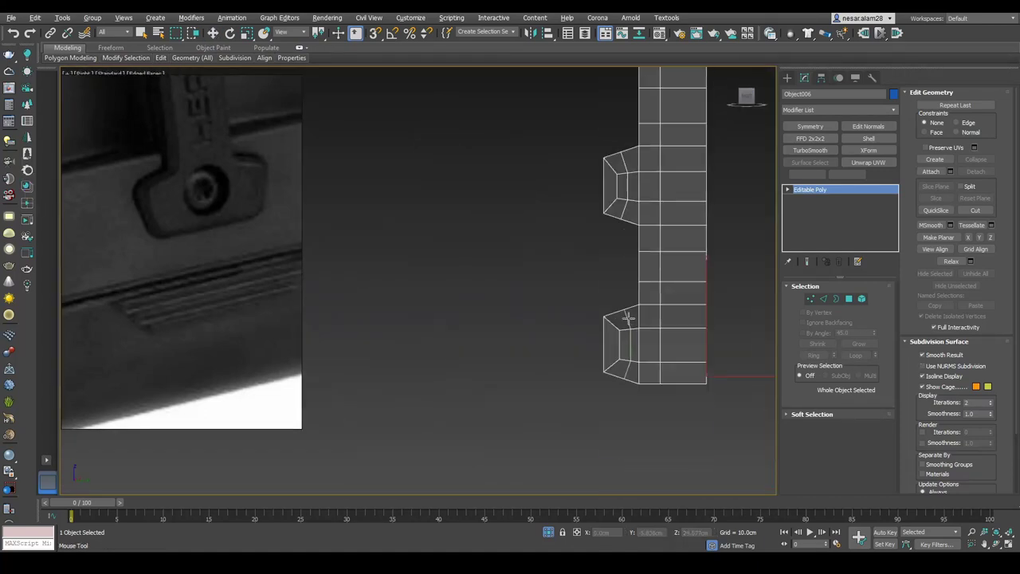
mouse_move(629, 318)
alt+middle_down()
mouse_move(693, 260)
mouse_move(588, 220)
alt+middle_up()
Mirror the ribbed part with a Symmetry modifier on Z with flip, then collapse it
click(810, 126)
click(852, 306)
right_click(588, 221)
click(734, 344)
mouse_move(588, 273)
alt+middle_down()
mouse_move(666, 180)
mouse_move(644, 247)
alt+middle_up()
scroll(538, 192, up, 3)
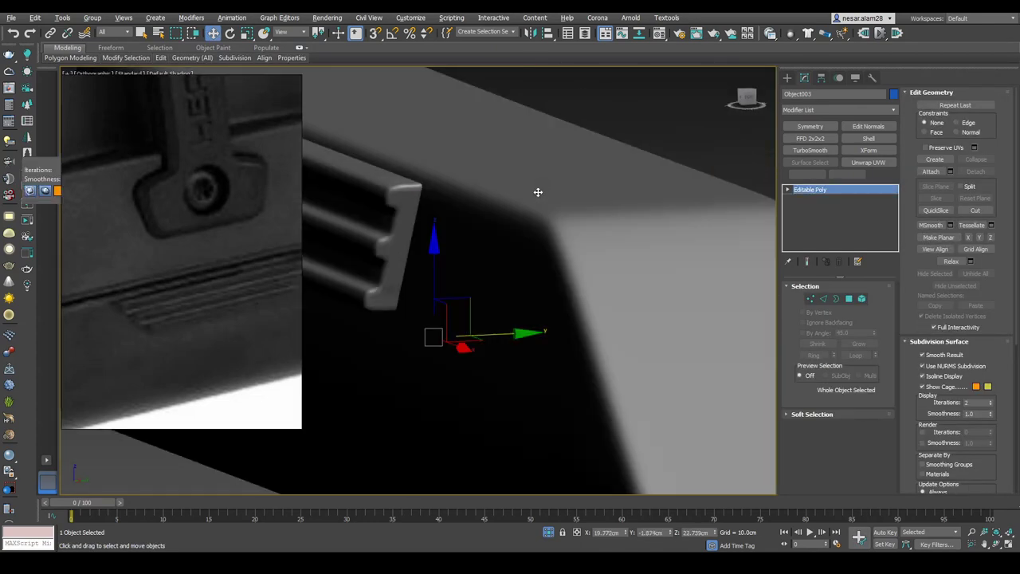
Select Object006 and edit the mount piece's vertices in Left view
click(524, 221)
alt+middle_drag(524, 221, 730, 102)
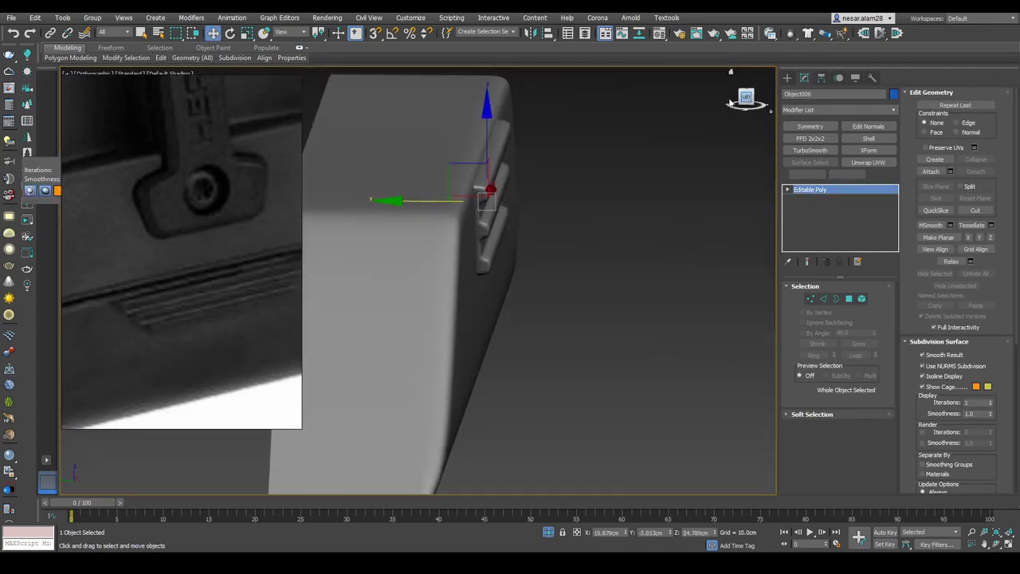
key(l)
key(F3)
key(1)
drag(484, 82, 737, 473)
key(1)
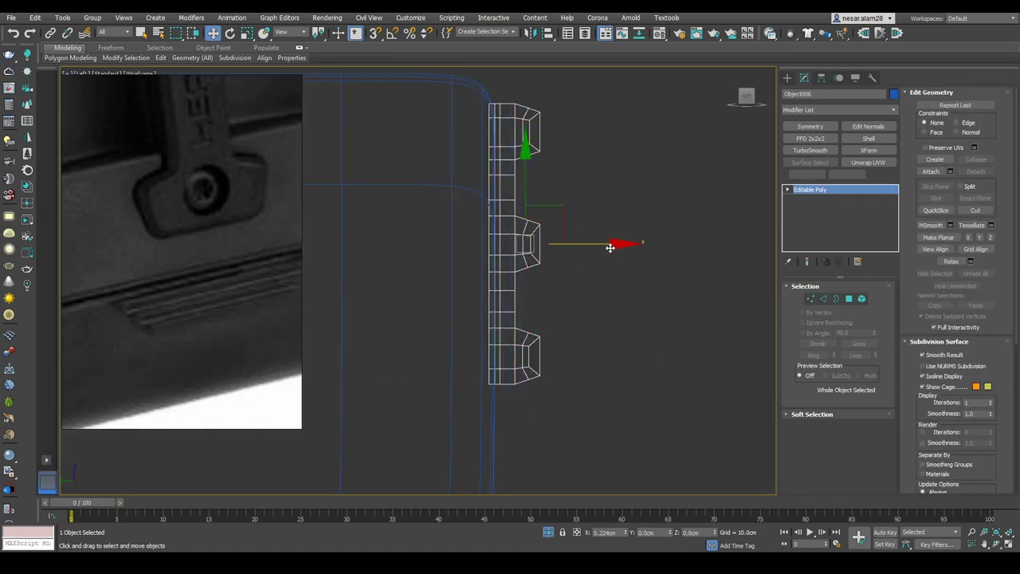
key(F3)
mouse_move(609, 243)
alt+middle_down()
mouse_move(627, 230)
mouse_move(673, 268)
mouse_move(559, 239)
alt+middle_up()
scroll(594, 249, down, 2)
key(w)
Fine-tune the lower panel's edges and vertices, viewing the stock from below
scroll(479, 239, up, 5)
key(F4)
key(2)
alt+middle_drag(558, 319, 573, 371)
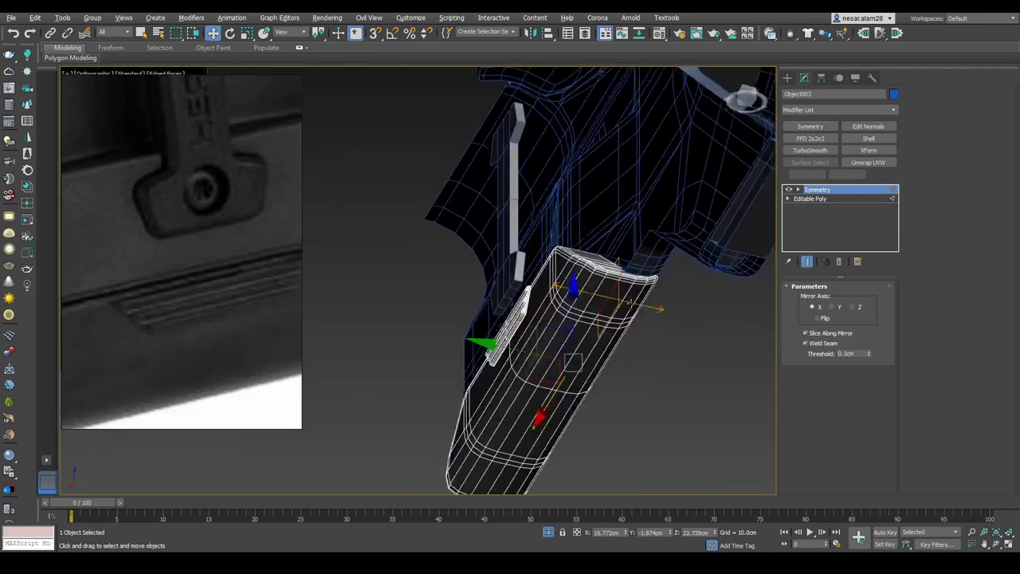
scroll(574, 371, up, 3)
right_click(535, 270)
key(1)
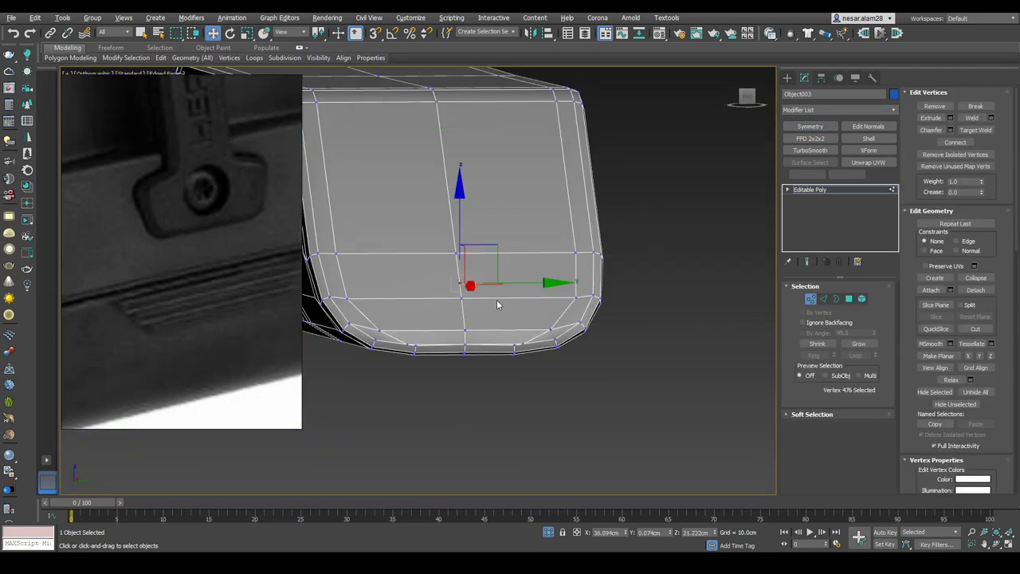
click(496, 305)
alt+middle_drag(496, 304, 416, 328)
key(1)
mouse_move(558, 303)
alt+middle_down()
mouse_move(608, 289)
mouse_move(630, 234)
alt+middle_up()
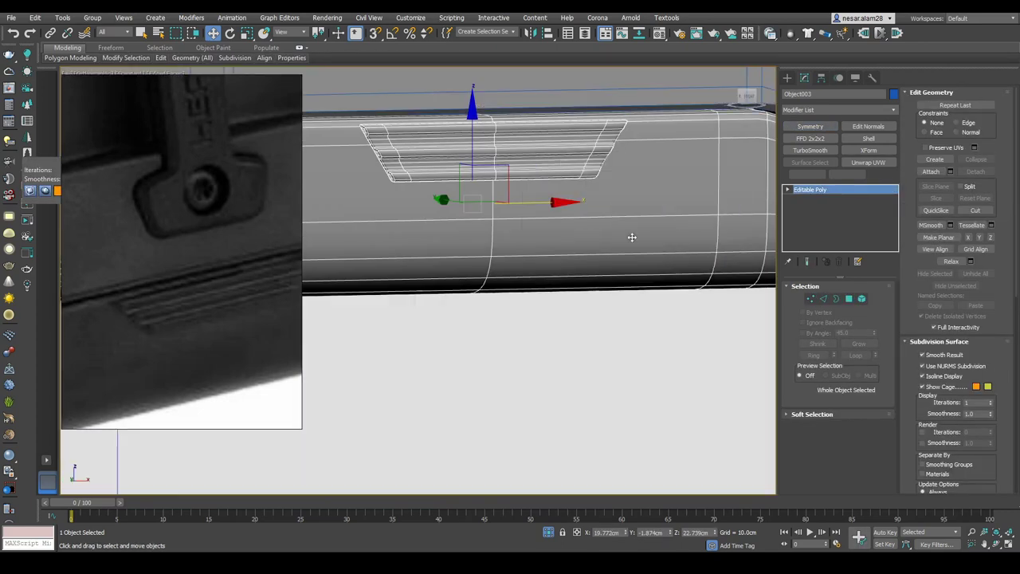
scroll(631, 234, up, 3)
scroll(692, 246, up, 2)
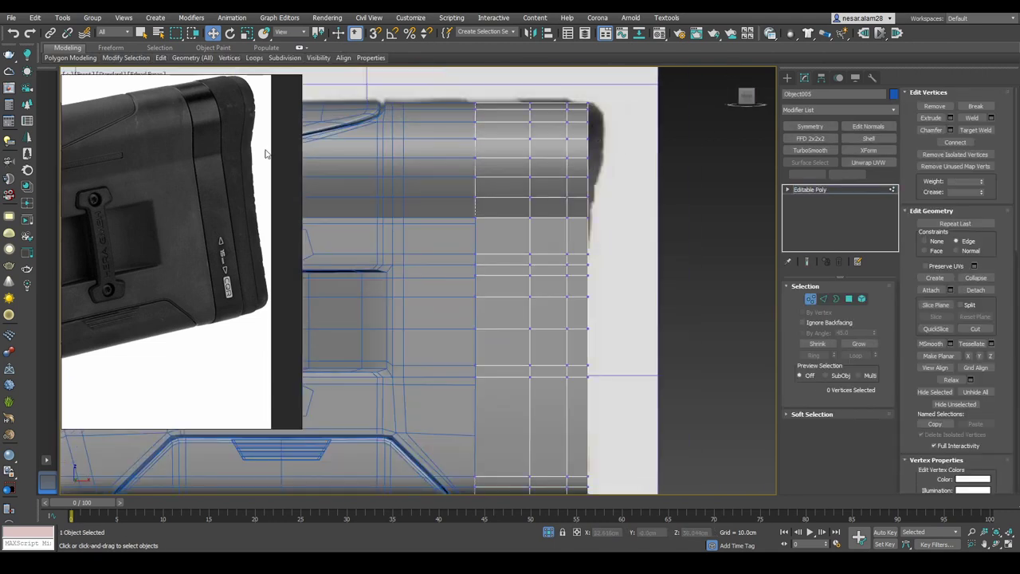
Add a modifier from the modifier list to the butt section's faces
key(4)
click(811, 110)
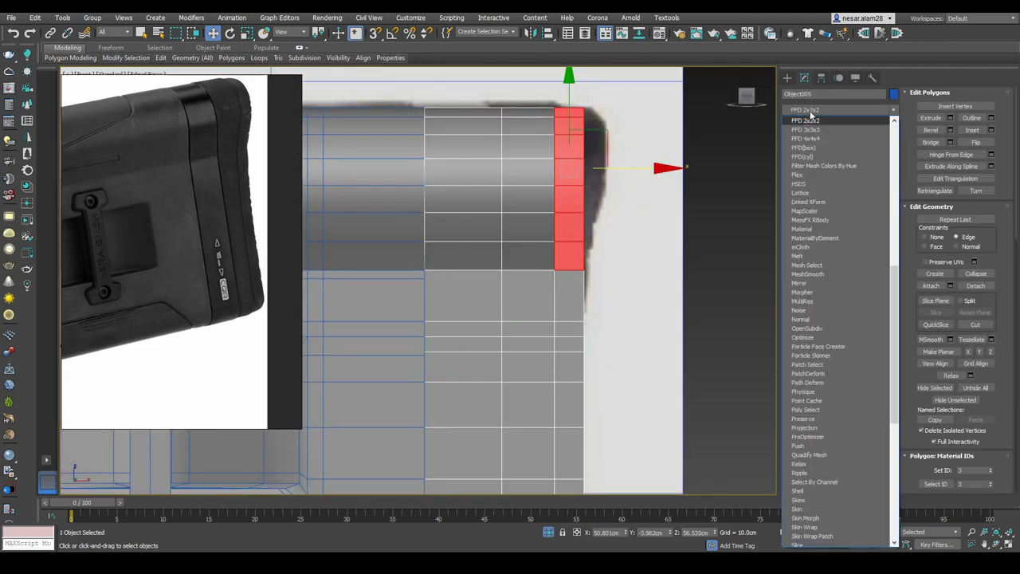
click(821, 140)
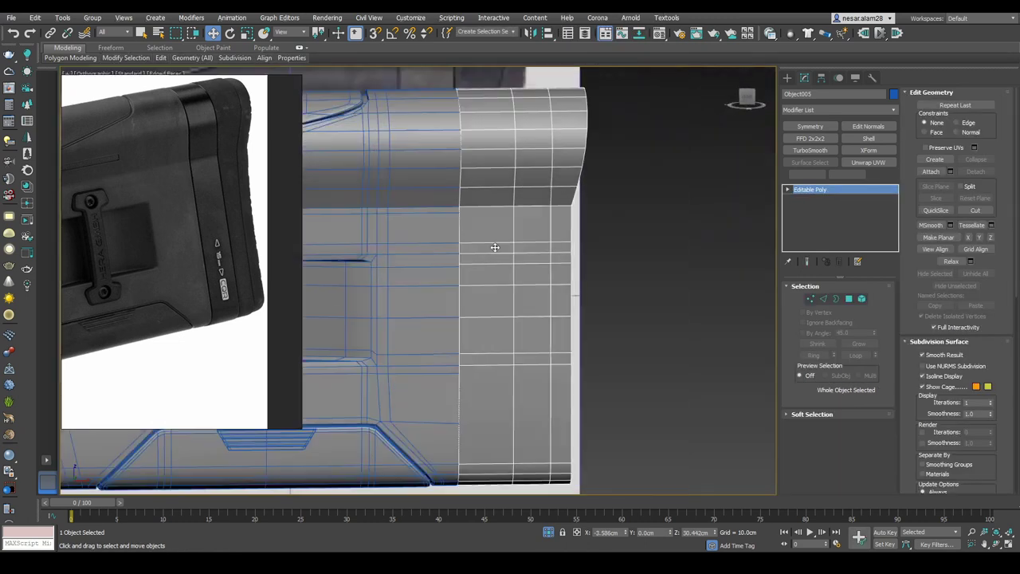
key(shift+z)
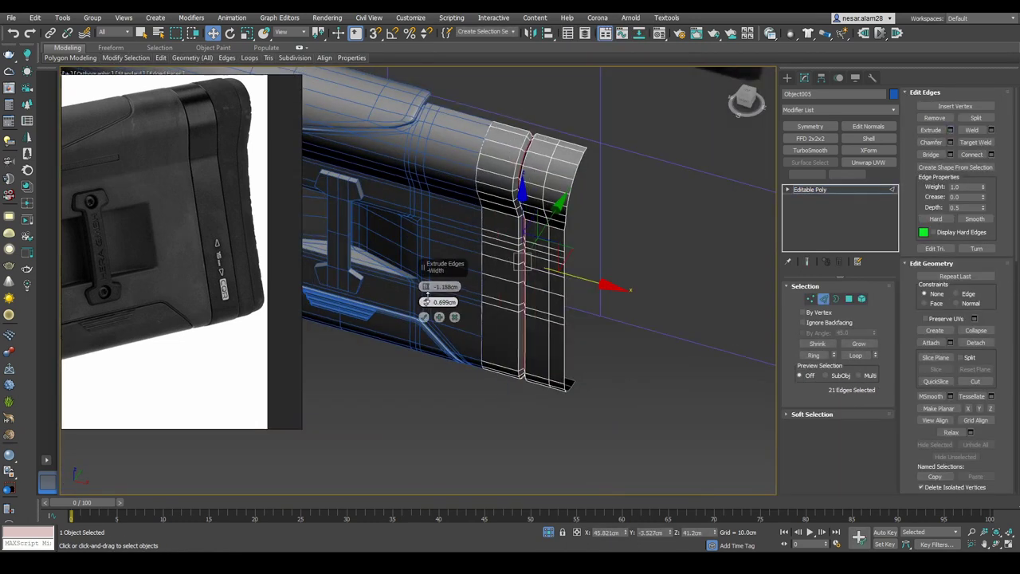
key(shift+z)
key(shift+z)
key(shift+z)
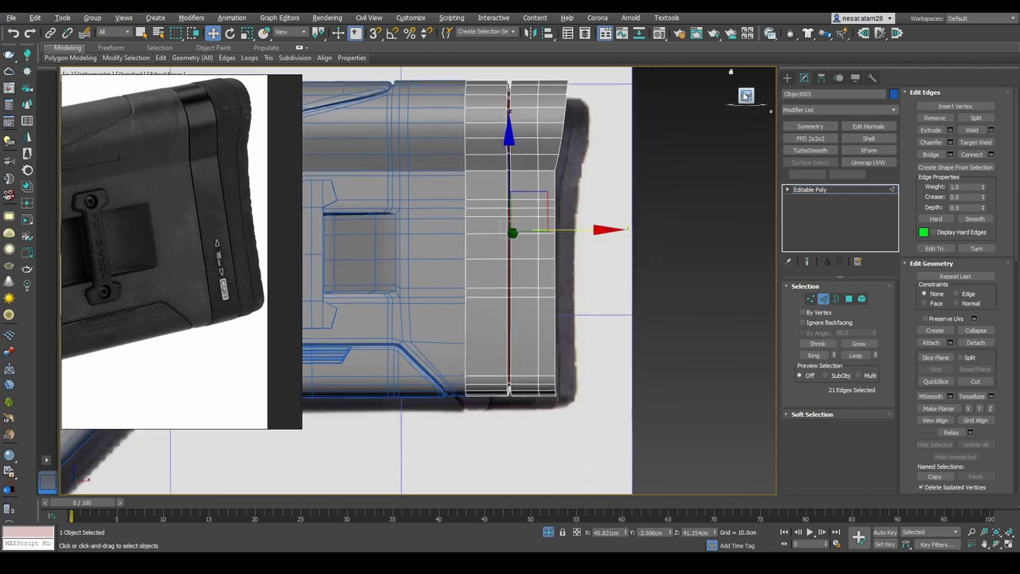
key(shift+z)
Select the butt's back-edge vertices and cut new edges to follow the reference
key(1)
click(581, 255)
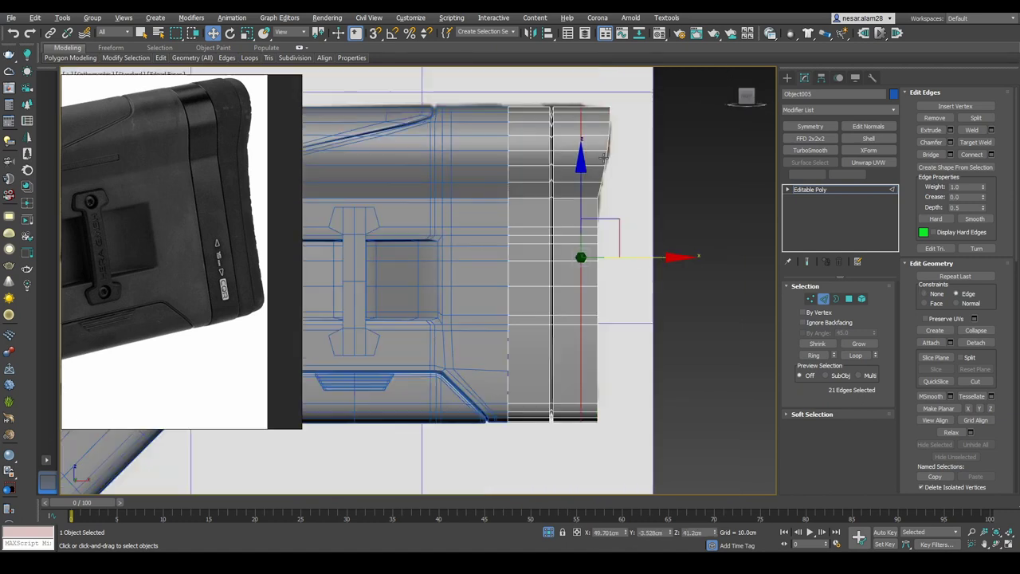
key(F3)
scroll(655, 201, down, 2)
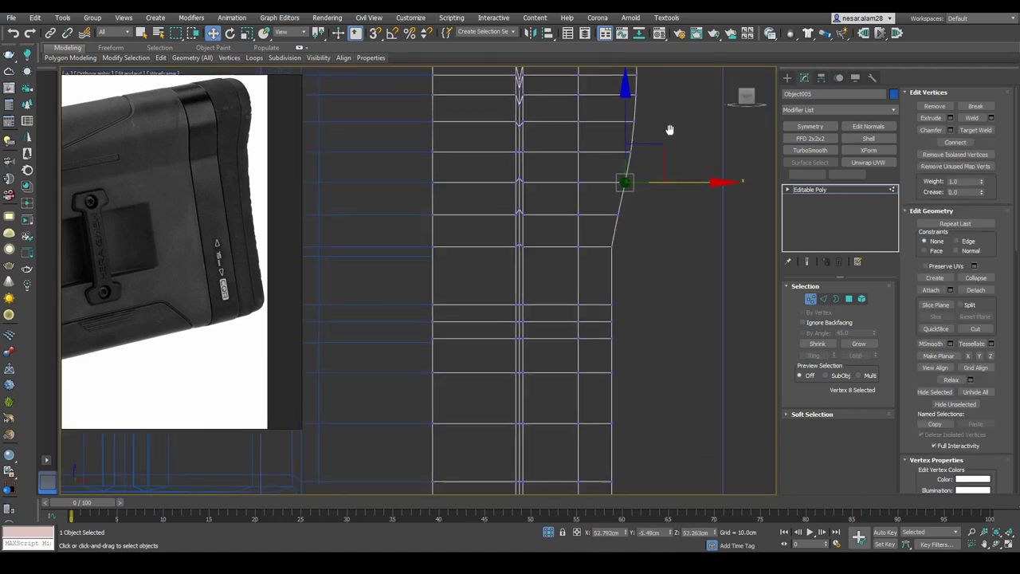
key(alt+c)
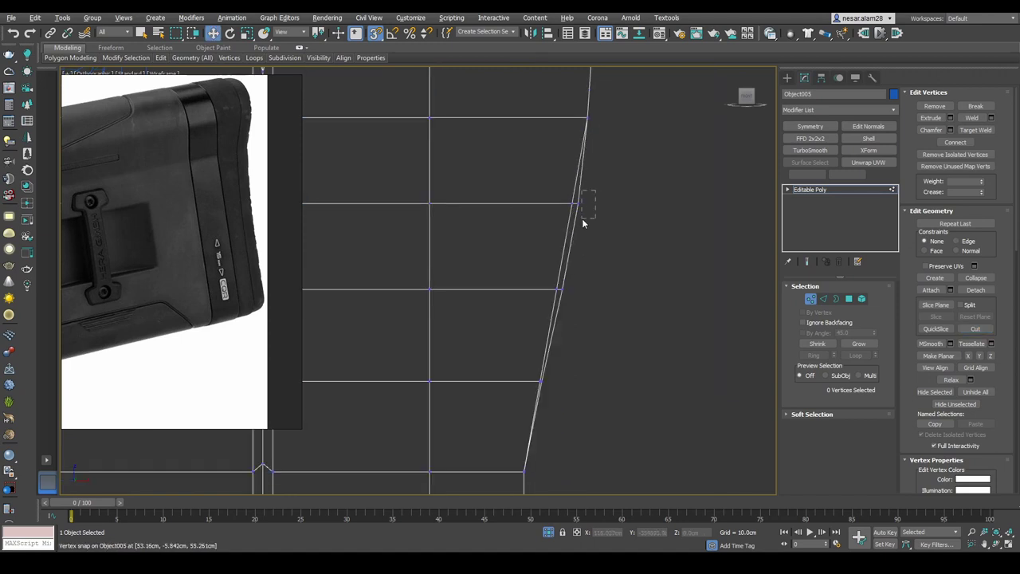
key(F3)
key(2)
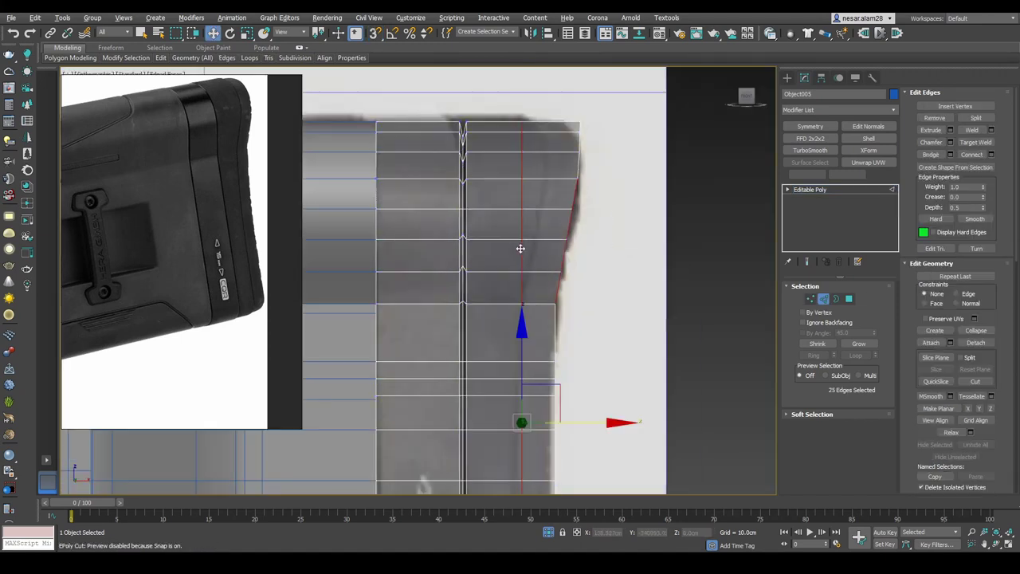
Extrude the selected edge loops with a negative height to form thin grooves
middle_drag(628, 386, 609, 202)
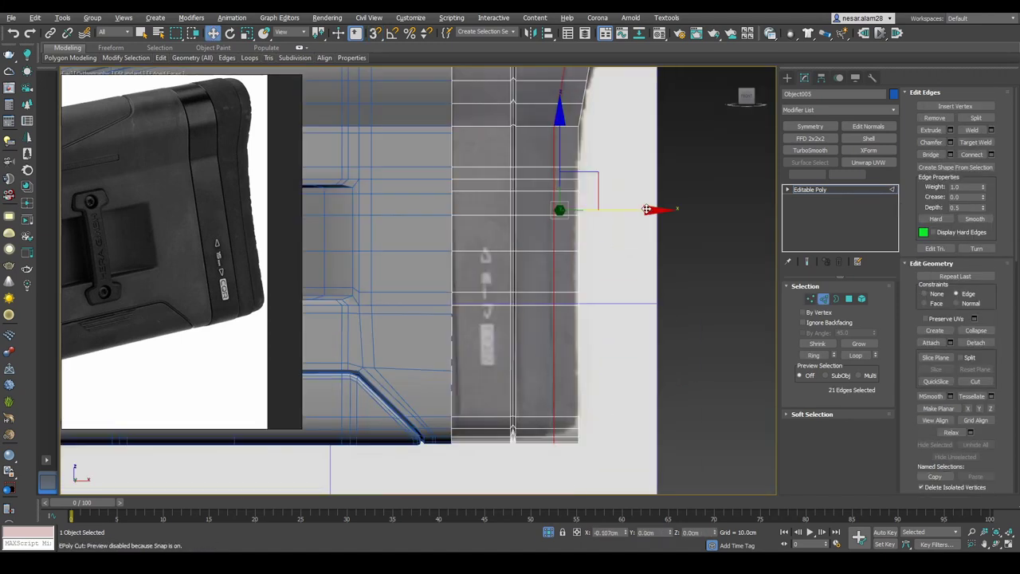
scroll(610, 203, down, 2)
mouse_move(610, 240)
alt+middle_down()
mouse_move(686, 263)
mouse_move(609, 237)
mouse_move(612, 160)
alt+middle_up()
scroll(609, 236, up, 2)
right_click(612, 159)
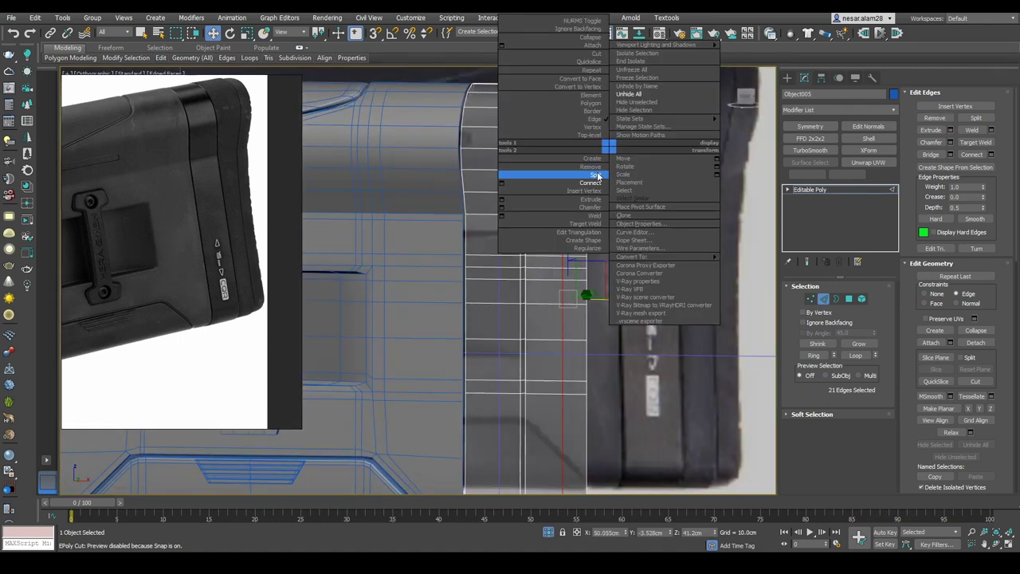
click(608, 173)
middle_drag(616, 297, 424, 318)
click(423, 317)
Select a groove edge and inspect the new groove loops from several angles
click(570, 149)
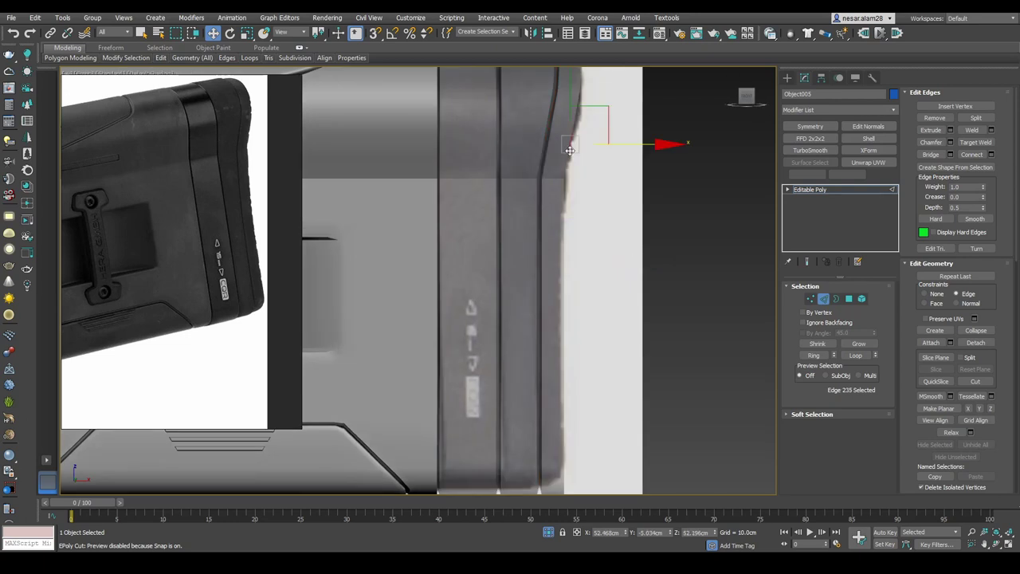
scroll(657, 264, down, 3)
key(F4)
alt+middle_drag(702, 245, 568, 155)
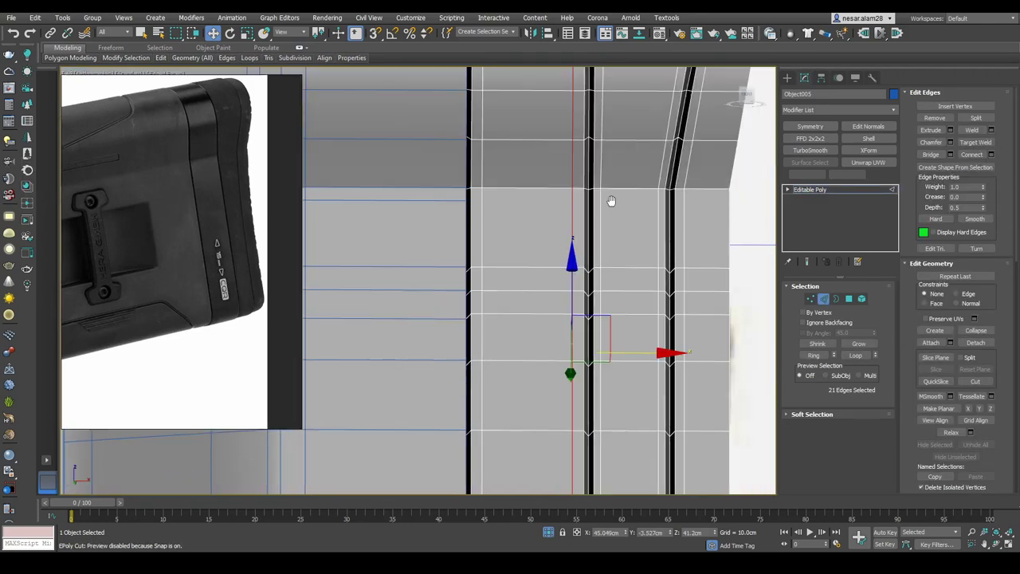
scroll(661, 344, up, 2)
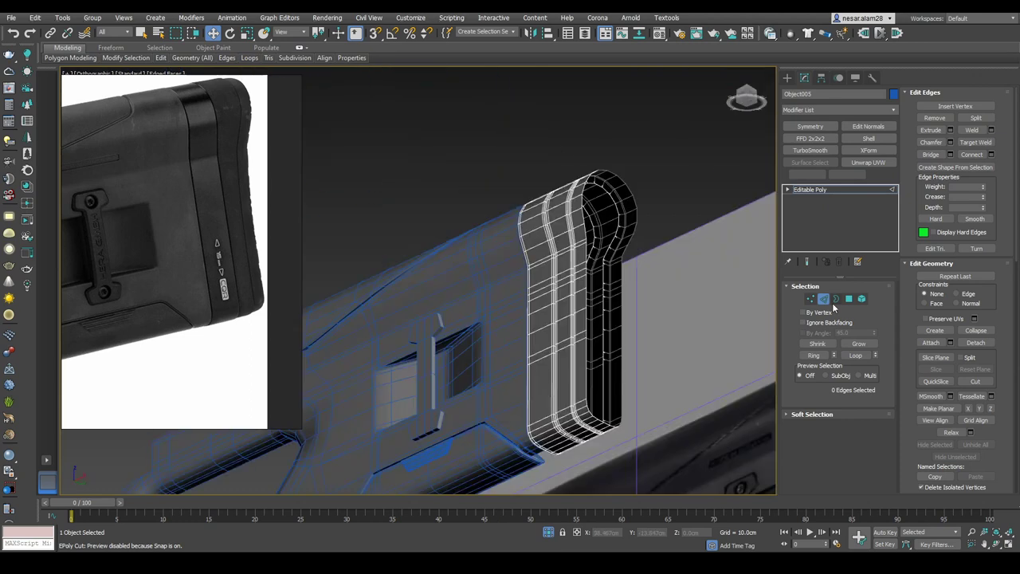
mouse_move(741, 317)
alt+middle_down()
mouse_move(661, 326)
mouse_move(649, 266)
mouse_move(630, 318)
alt+middle_up()
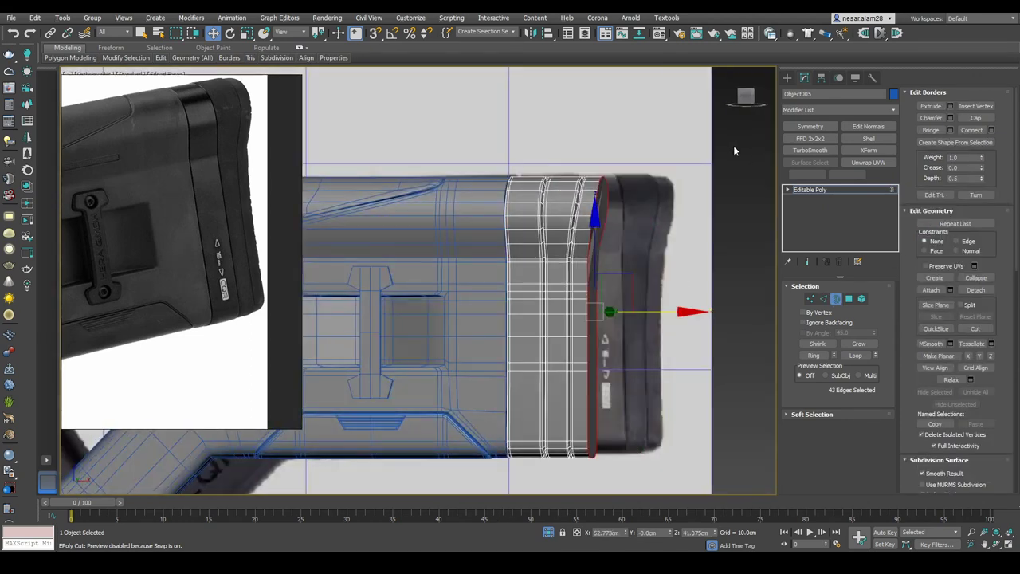
Switch to wireframe edge editing with the Move tool ready for the butt-end groove edges
scroll(600, 411, up, 3)
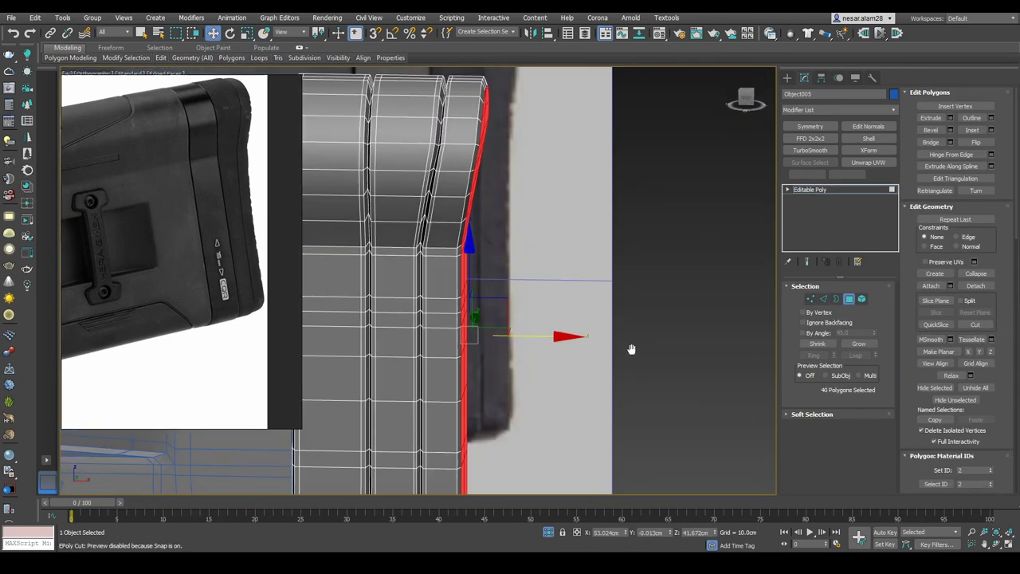
key(F3)
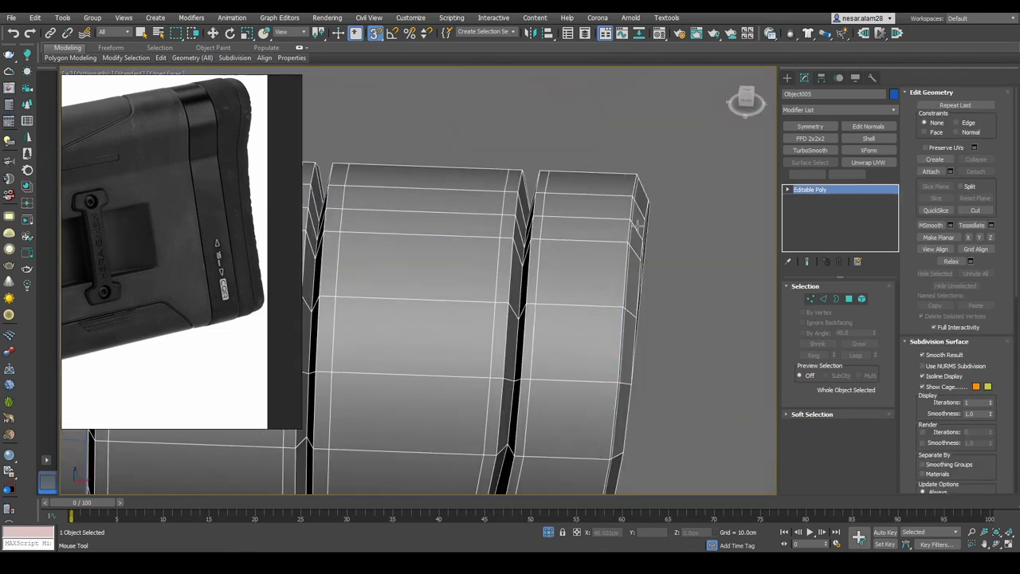
key(2)
key(w)
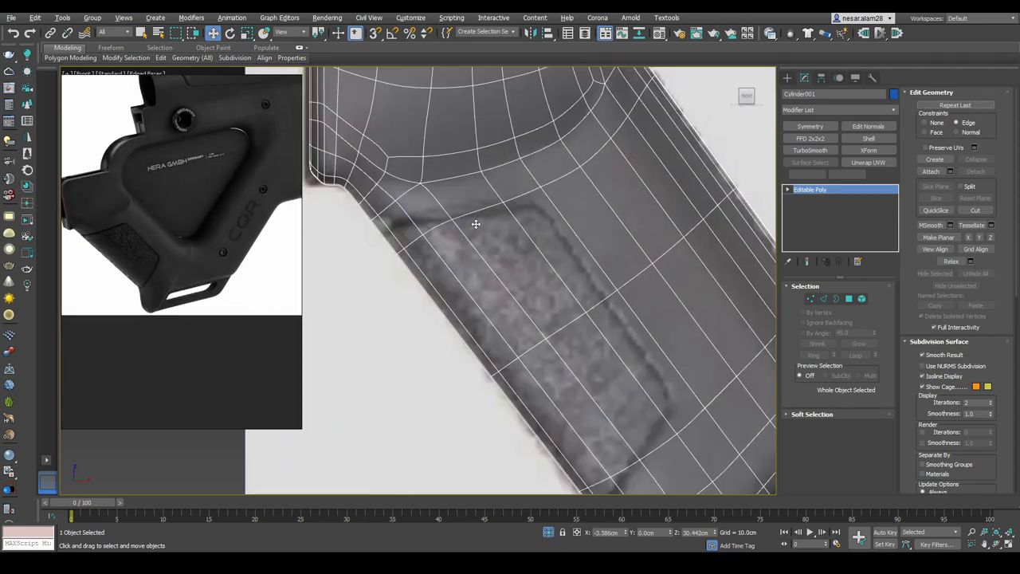
Slice a straight line across the grip above the panel, then frame the stock from the front
key(shift+ctrl+q)
click(391, 223)
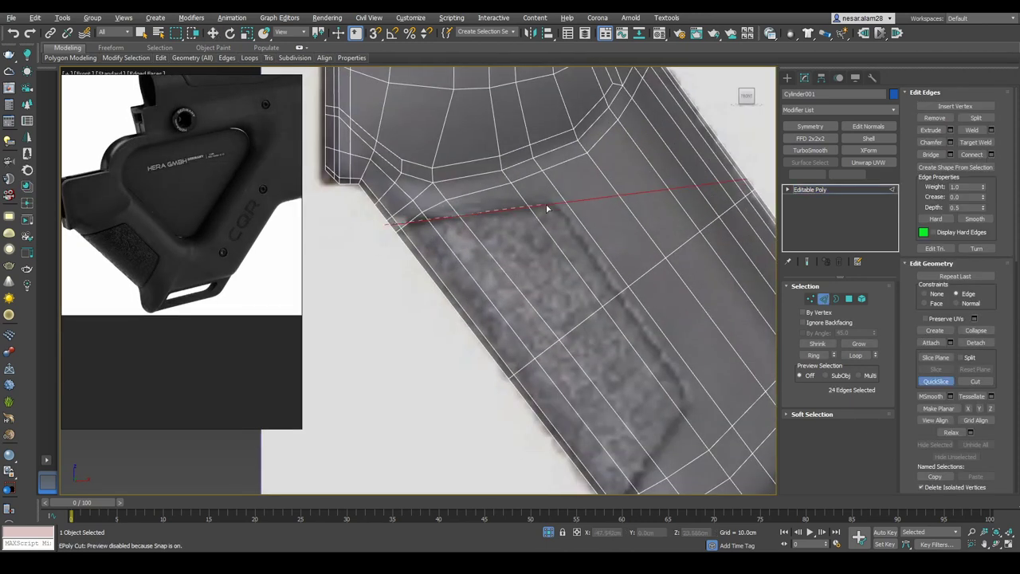
click(547, 209)
key(w)
scroll(635, 248, down, 5)
alt+middle_drag(558, 279, 478, 264)
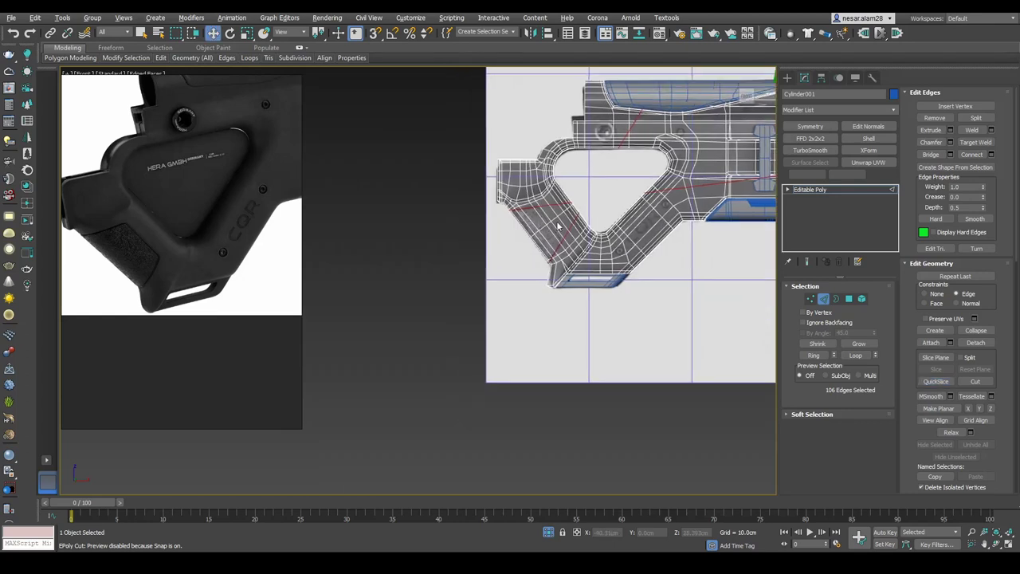
middle_drag(519, 303, 621, 307)
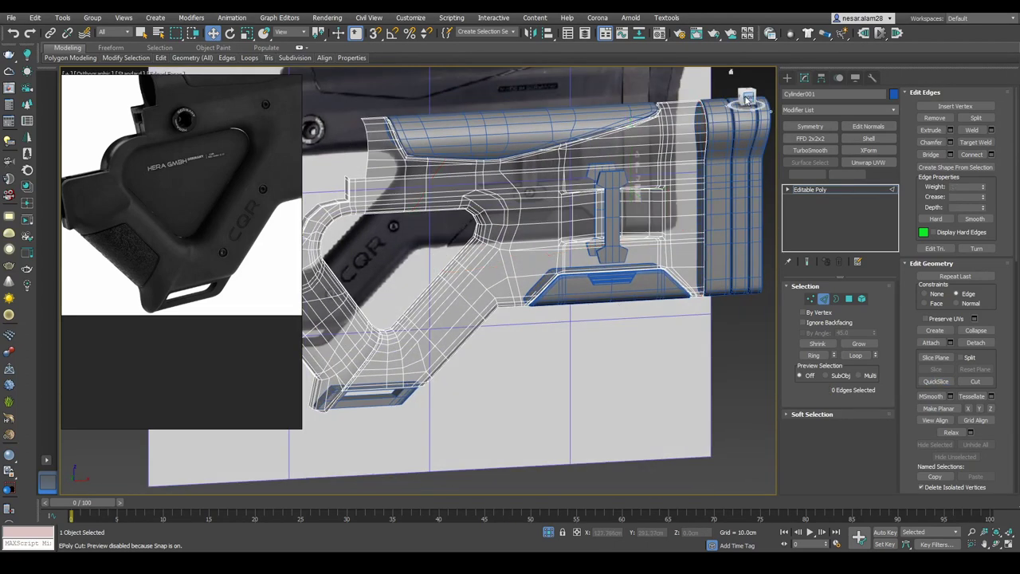
key(f)
scroll(515, 221, up, 5)
scroll(497, 186, up, 4)
scroll(497, 187, up, 3)
scroll(497, 186, up, 2)
Select the grip panel faces on Cylinder001 and inset them
key(1)
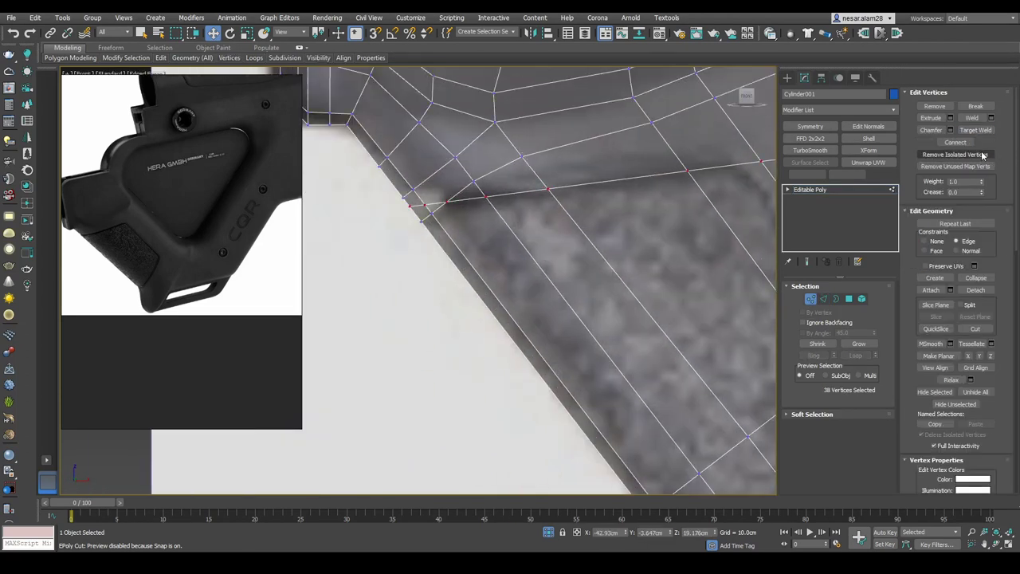
mouse_move(423, 210)
middle_down()
mouse_move(539, 311)
mouse_move(565, 272)
middle_up()
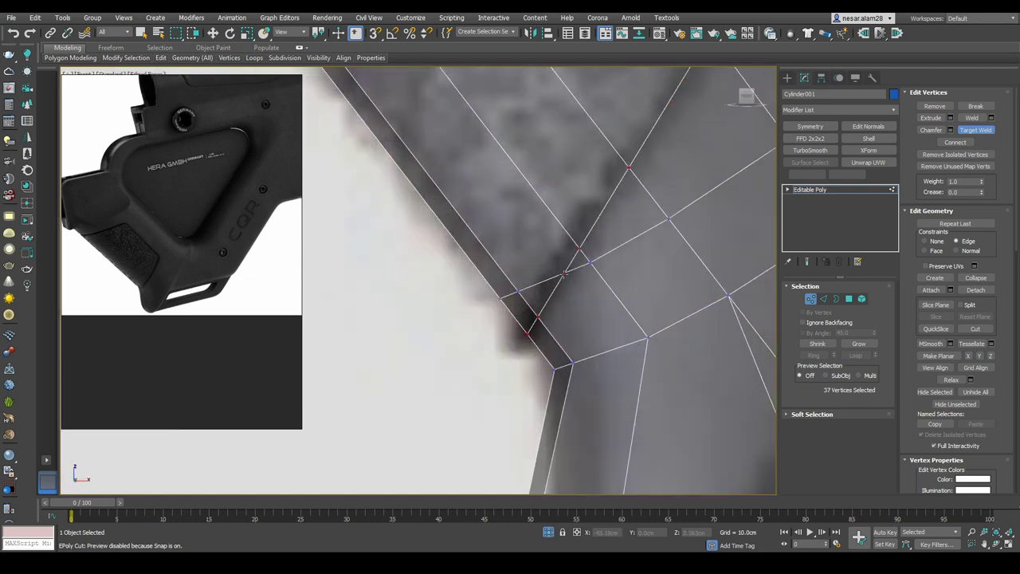
scroll(507, 296, down, 3)
middle_drag(599, 353, 519, 258)
click(467, 193)
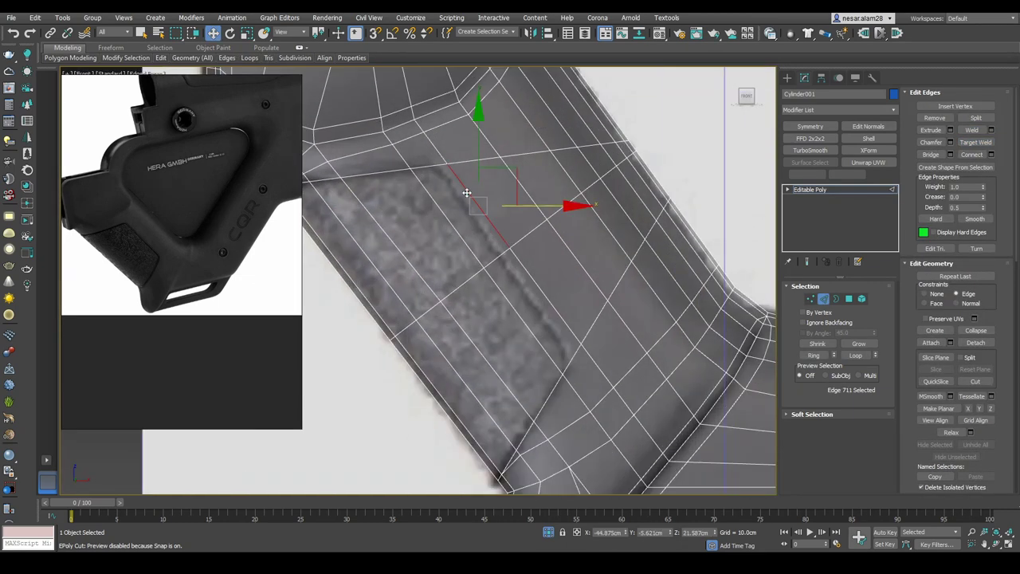
scroll(537, 214, down, 3)
key(4)
click(517, 273)
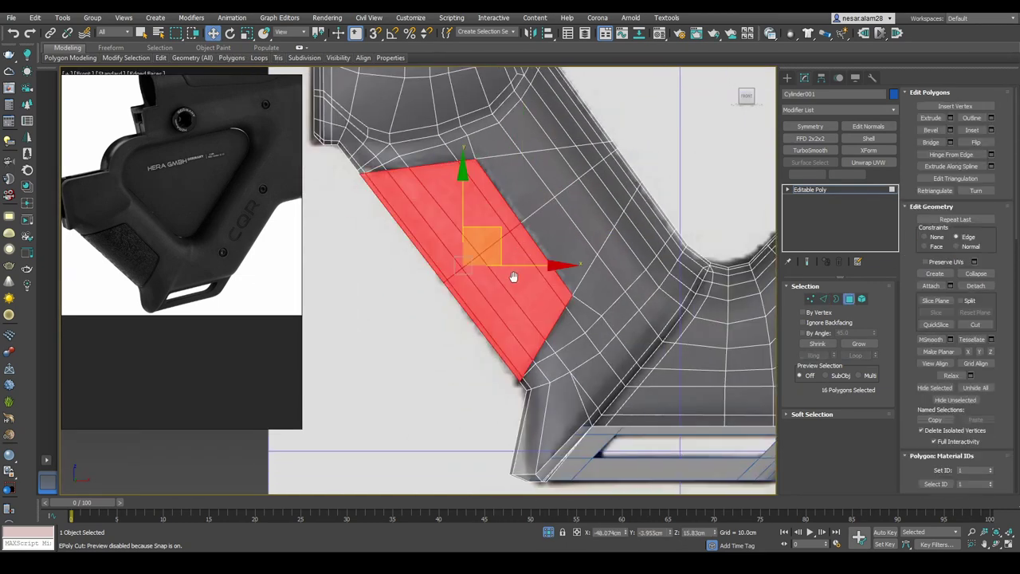
scroll(518, 274, up, 3)
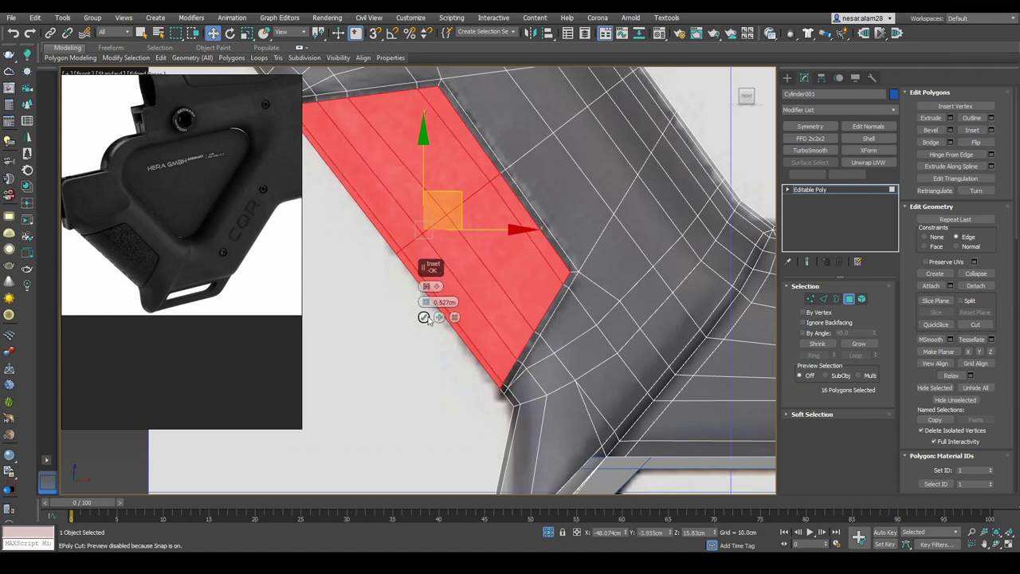
click(425, 318)
alt+middle_drag(424, 317, 490, 273)
Check the stock's edge loop, then add the last face to the angled panel selection
key(2)
double_click(414, 330)
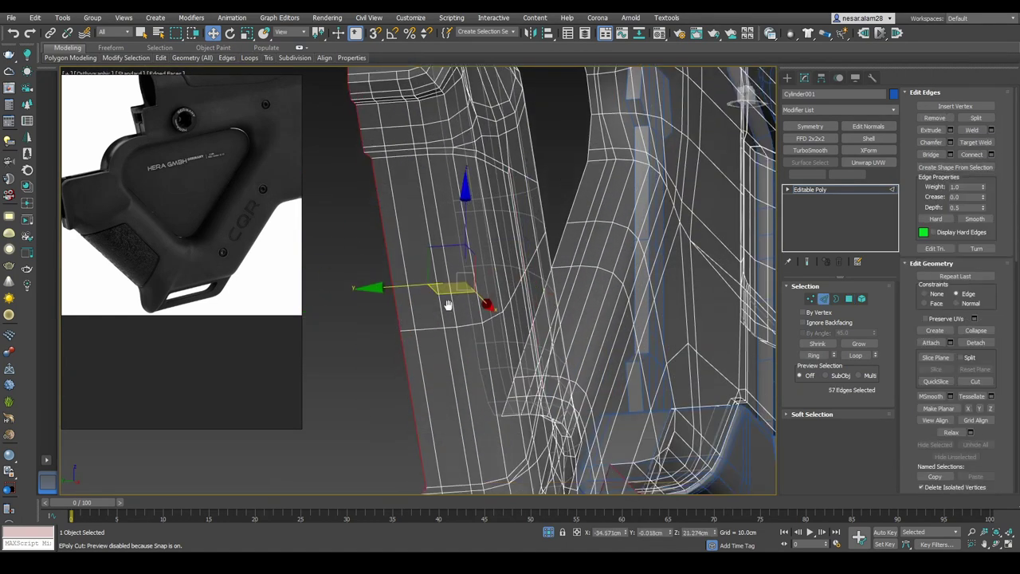
scroll(421, 330, up, 2)
click(420, 329)
scroll(428, 389, down, 2)
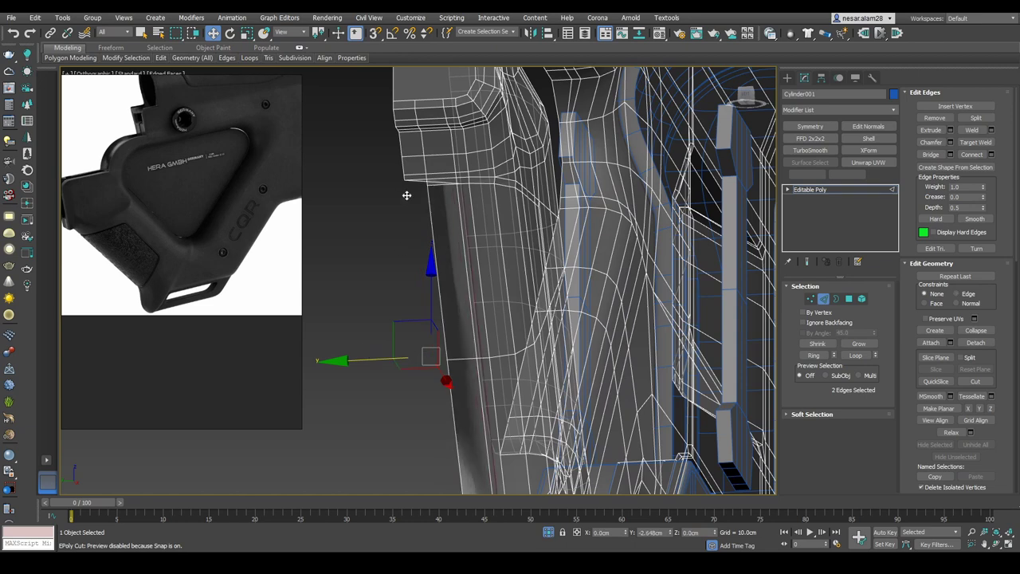
alt+middle_drag(407, 195, 452, 275)
key(f)
key(4)
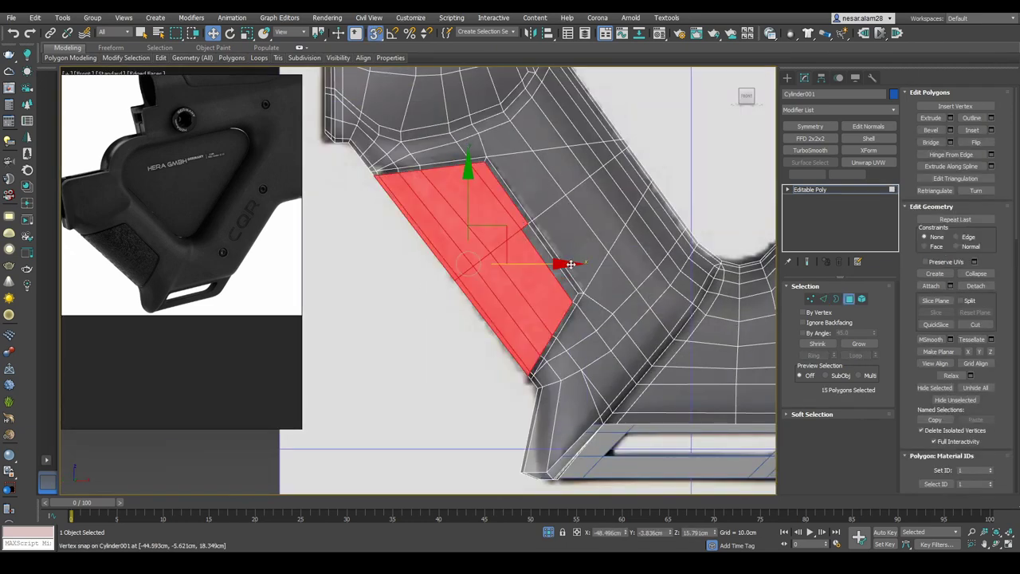
alt+middle_drag(571, 264, 517, 262)
Inspect the detached panel's border edges from the side and pick a vertex on its edge
right_click(535, 194)
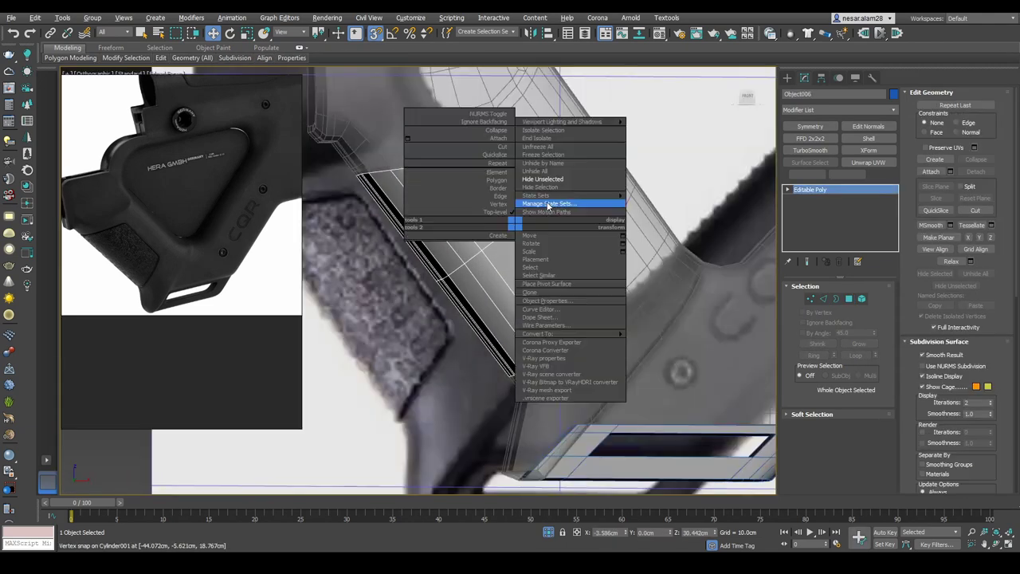
click(547, 205)
mouse_move(538, 208)
alt+middle_down()
mouse_move(638, 210)
mouse_move(485, 312)
alt+middle_up()
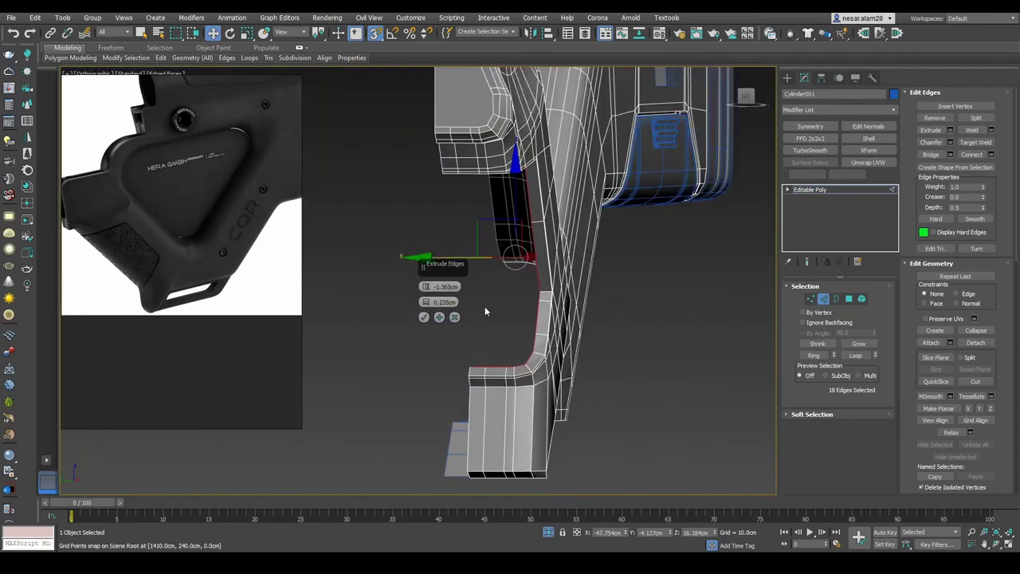
scroll(510, 255, up, 5)
scroll(482, 190, up, 5)
key(1)
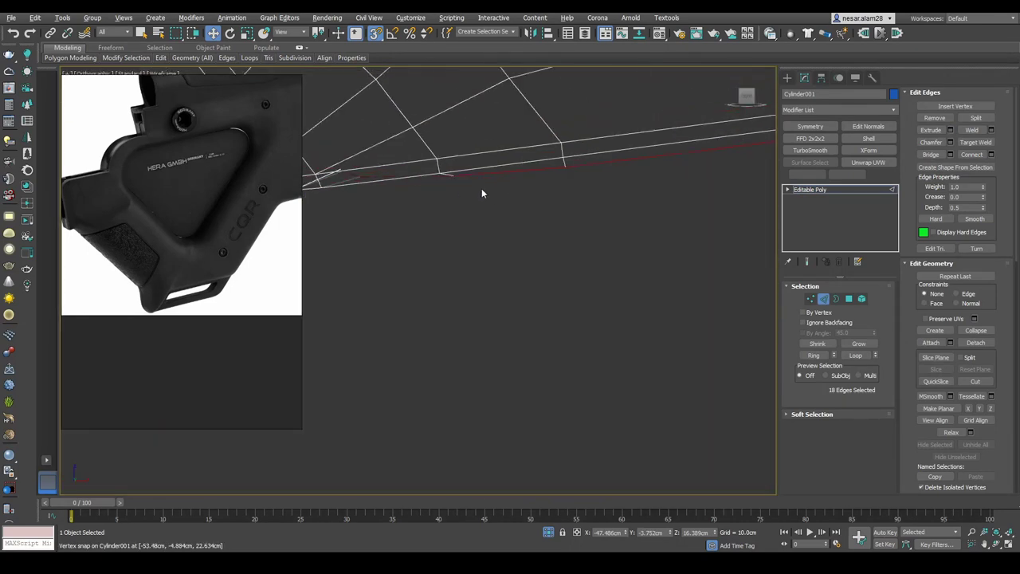
click(412, 174)
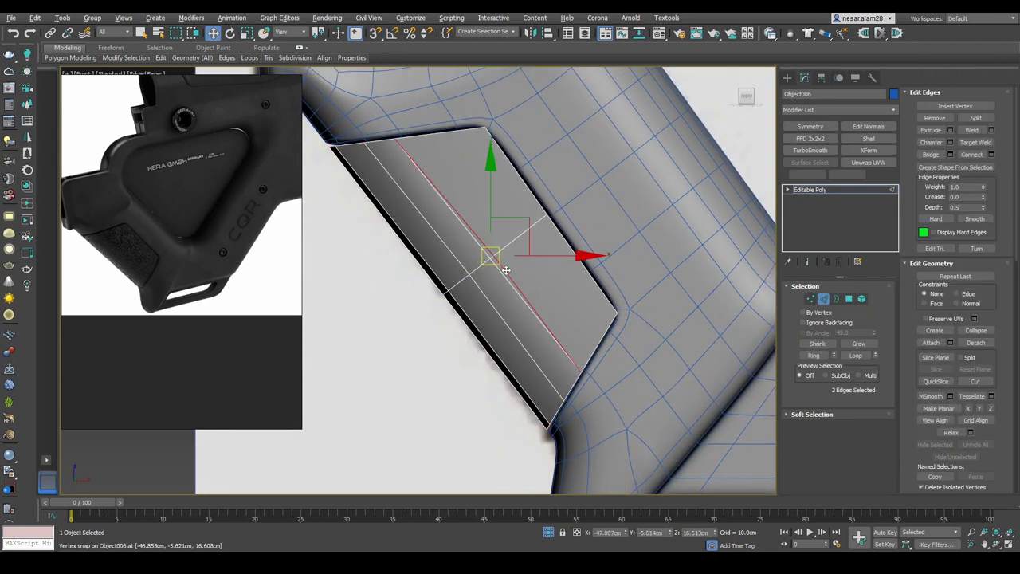
Extrude the angled panel's border edges about -1.365cm so its rim steps down into the stock
alt+middle_drag(519, 316, 494, 302)
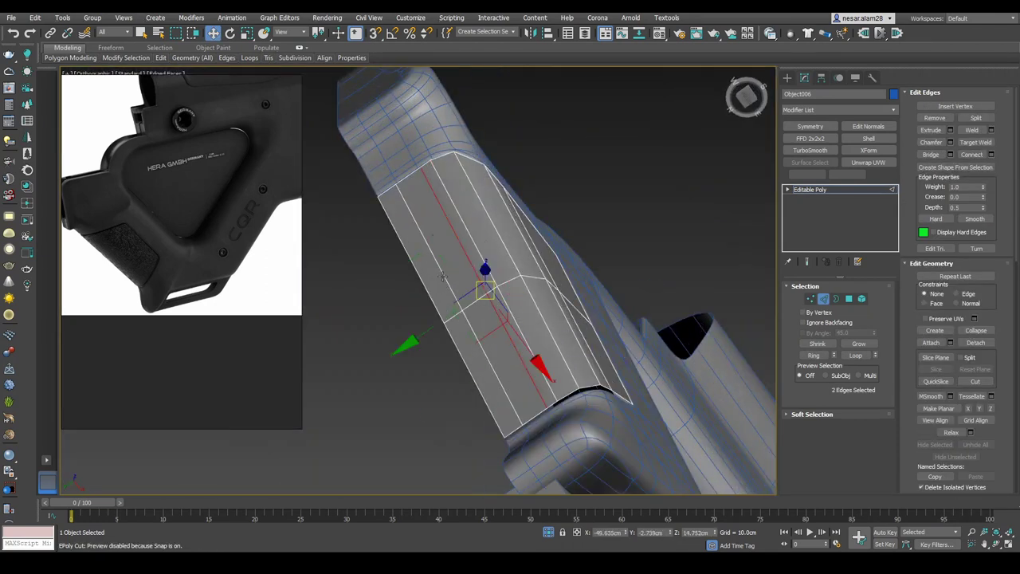
alt+middle_drag(442, 277, 494, 311)
scroll(527, 329, up, 5)
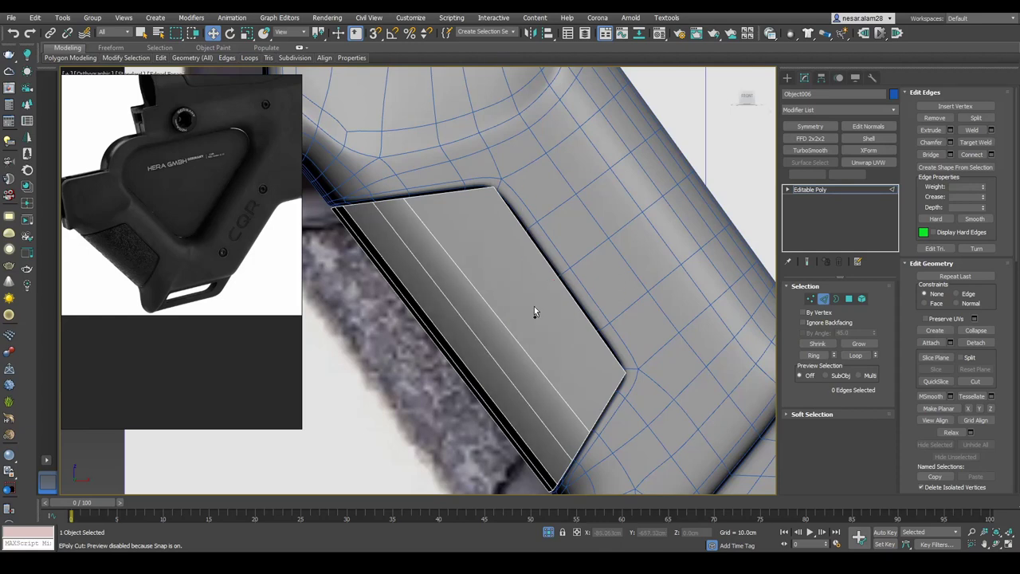
key(1)
mouse_move(389, 288)
middle_down()
mouse_move(494, 174)
mouse_move(743, 382)
middle_up()
scroll(743, 381, down, 3)
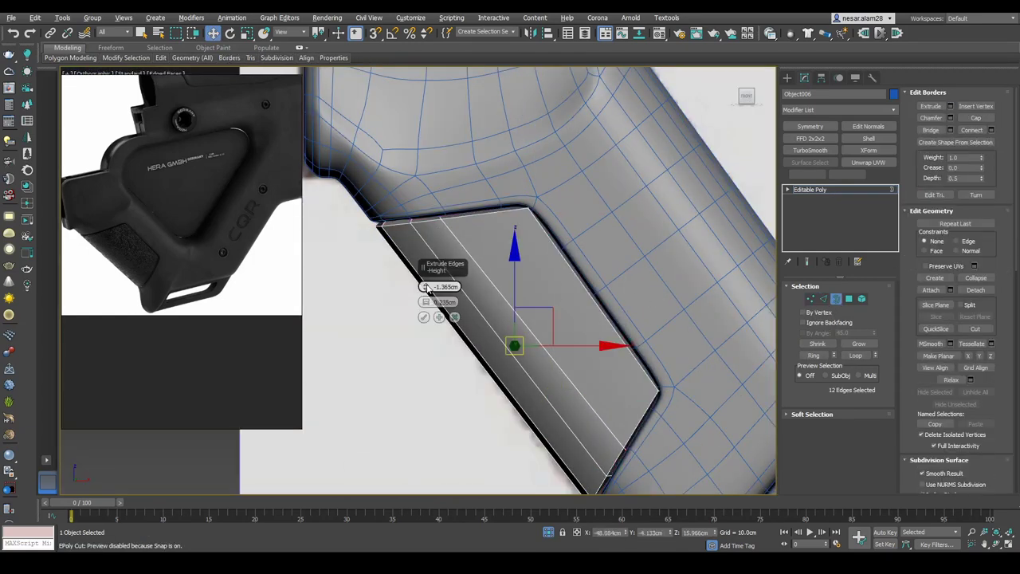
click(425, 317)
alt+middle_drag(425, 317, 447, 243)
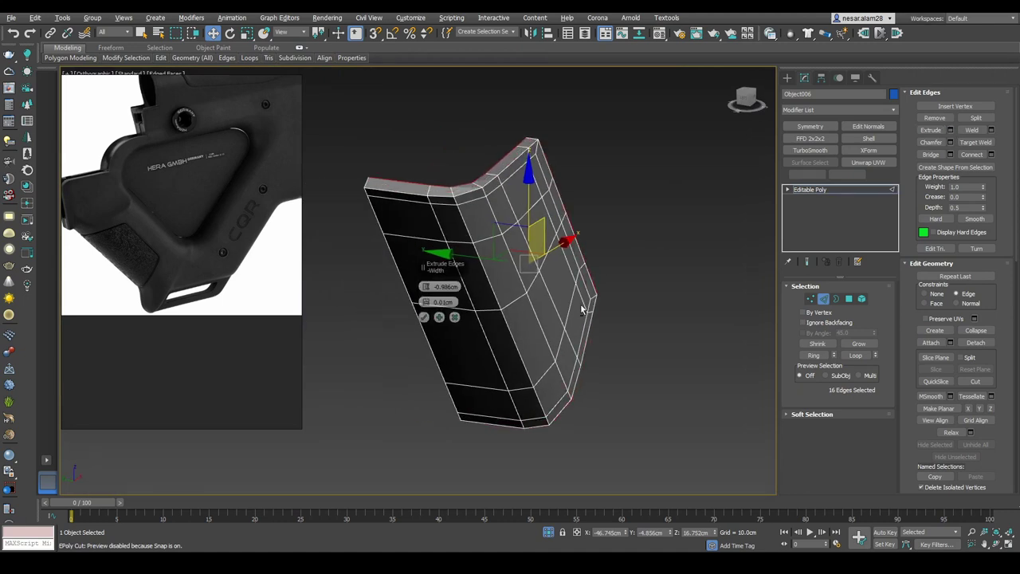
alt+middle_drag(582, 310, 487, 280)
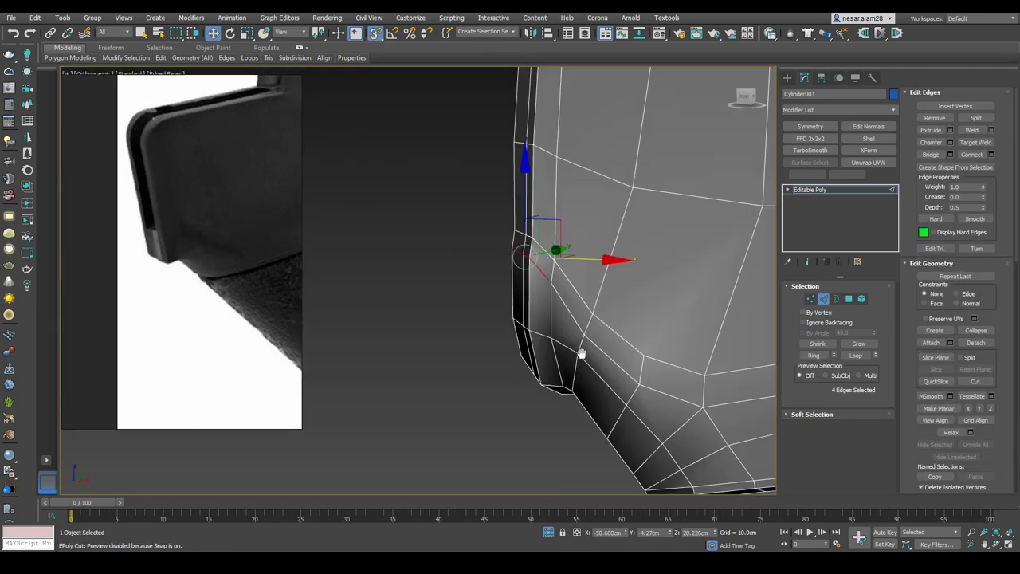
Orbit around the stock's rounded corner to inspect its edge loops
scroll(583, 353, down, 5)
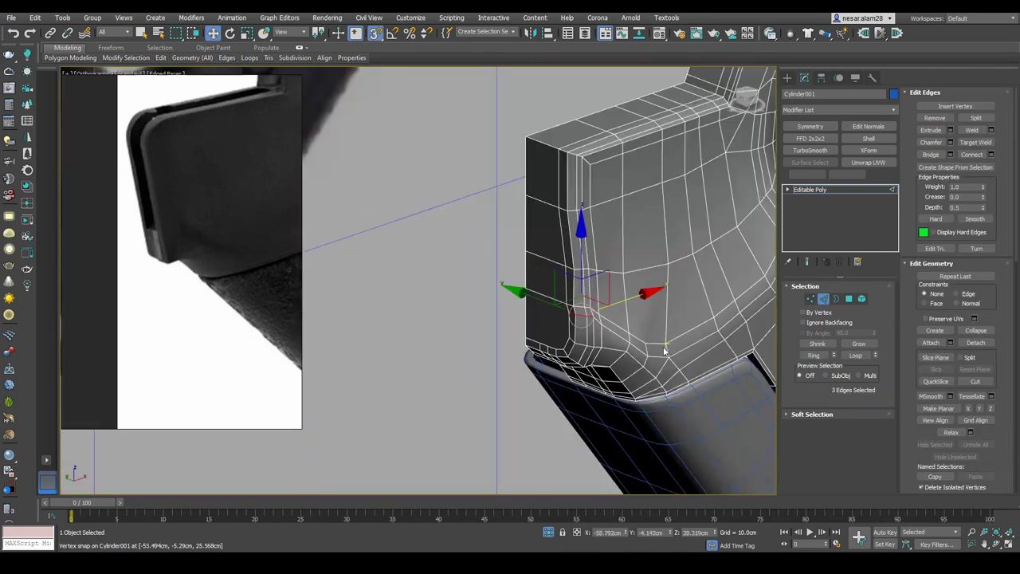
scroll(622, 364, up, 5)
alt+middle_drag(622, 364, 646, 299)
alt+middle_drag(420, 392, 621, 300)
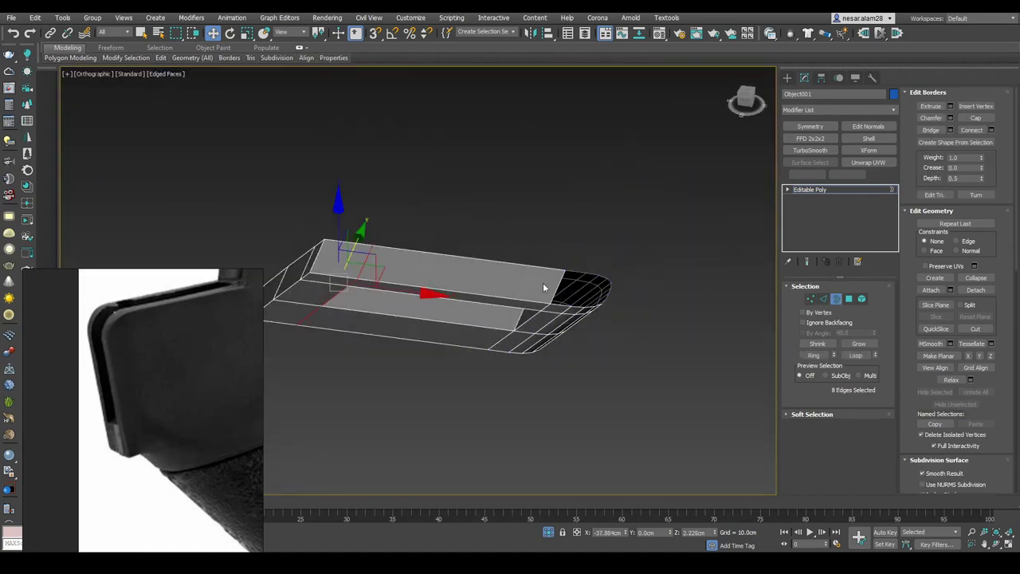
Delete the selected faces to open the sling mount slot and inspect its border in wireframe
key(Delete)
key(3)
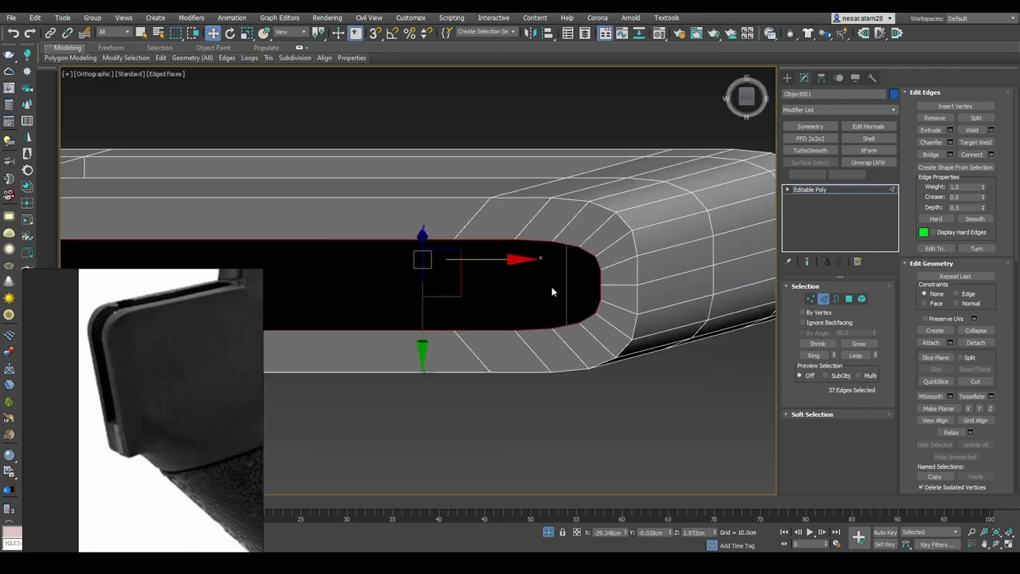
alt+middle_drag(632, 283, 642, 282)
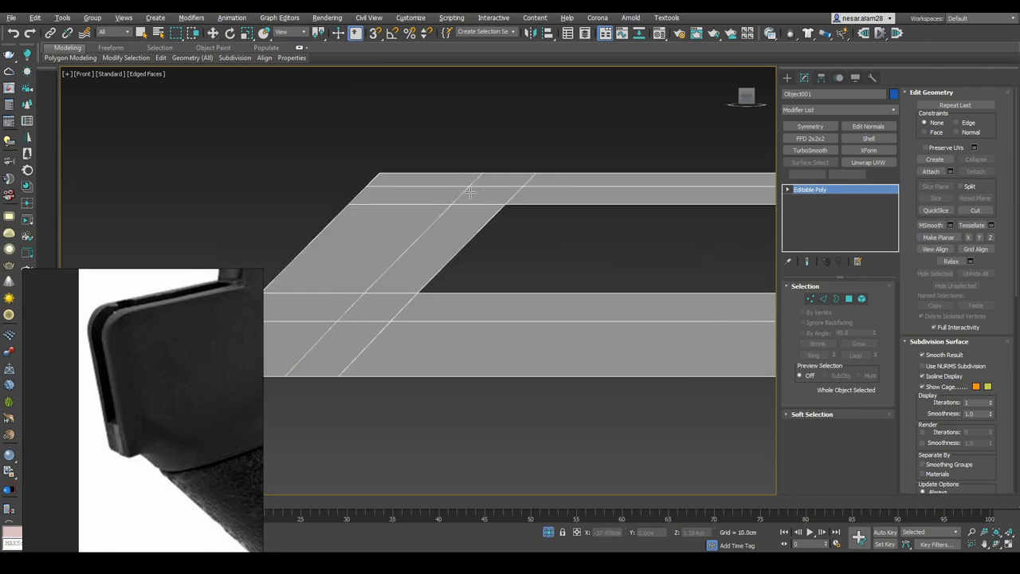
scroll(444, 326, down, 3)
alt+middle_drag(643, 326, 486, 324)
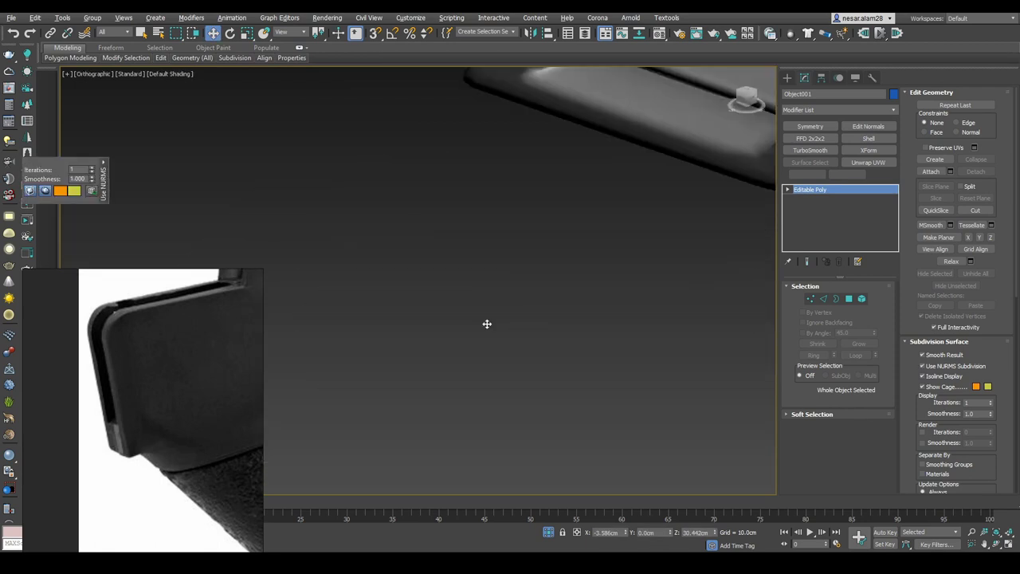
scroll(430, 218, up, 4)
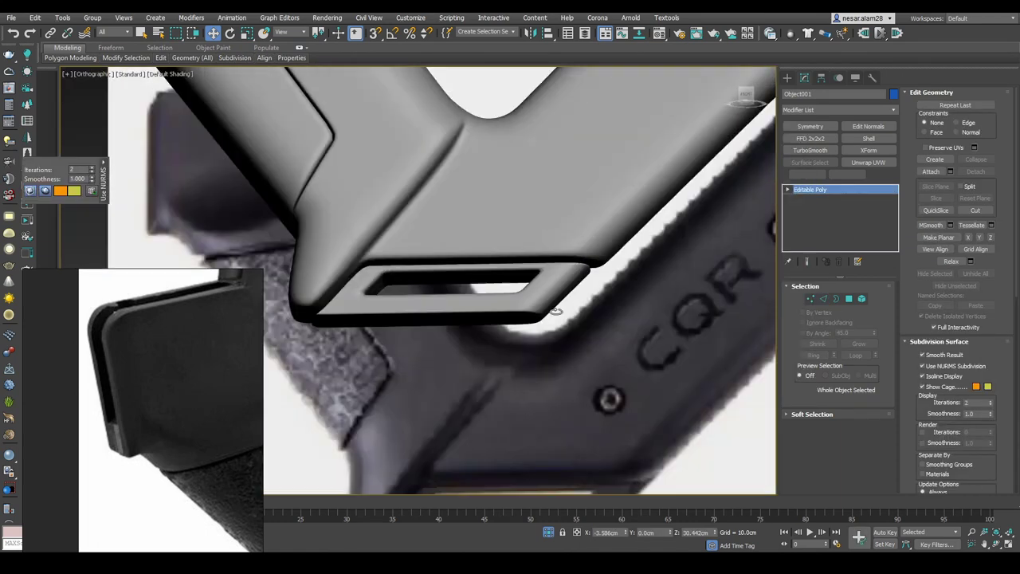
key(F4)
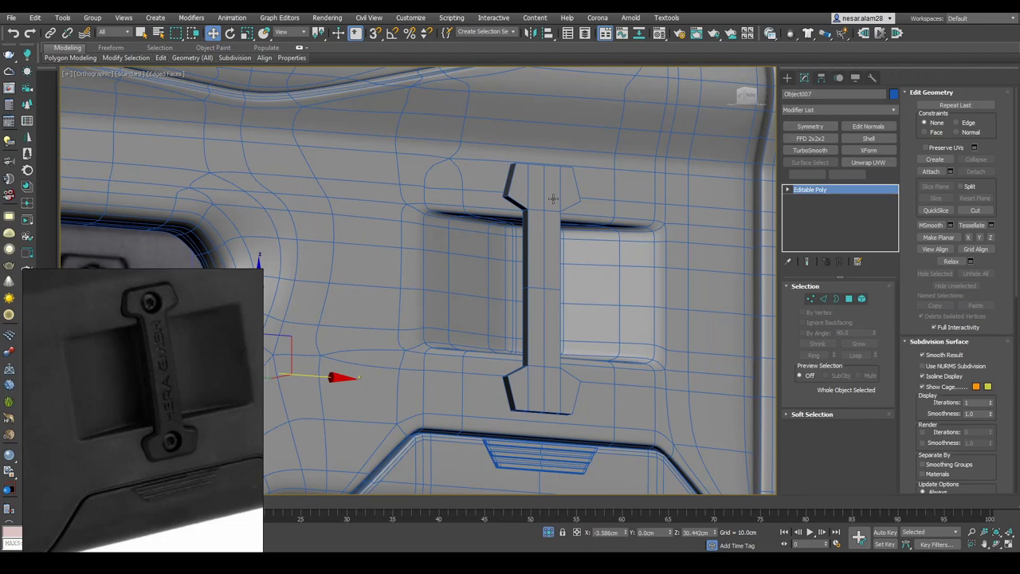
Isolate the clip piece Object008 and view its flared head at an angle
click(552, 198)
key(alt+q)
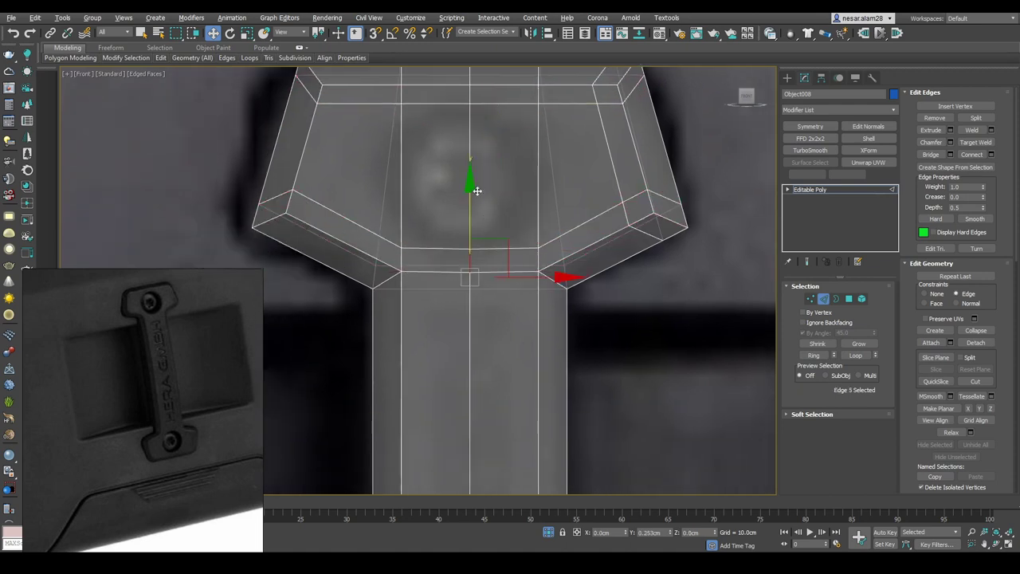
scroll(477, 191, down, 3)
alt+middle_drag(476, 191, 567, 265)
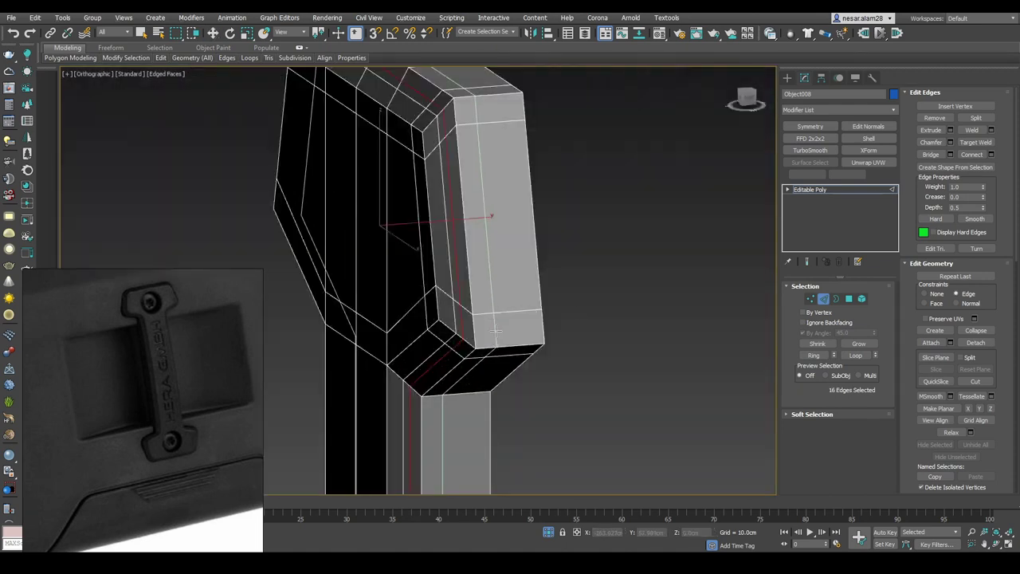
Add a Symmetry modifier to mirror the clip across its centre
key(w)
scroll(401, 239, down, 4)
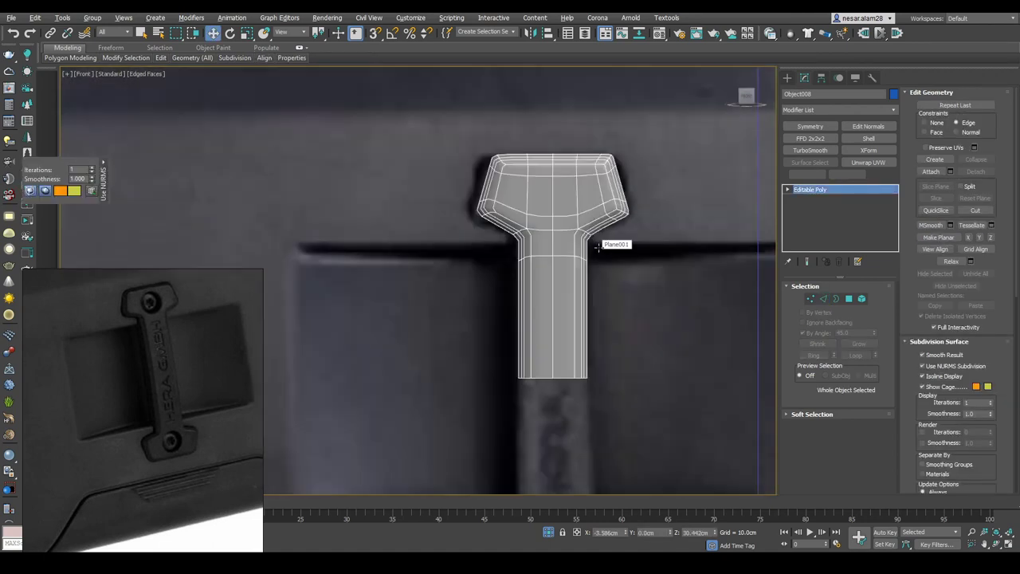
scroll(575, 275, up, 3)
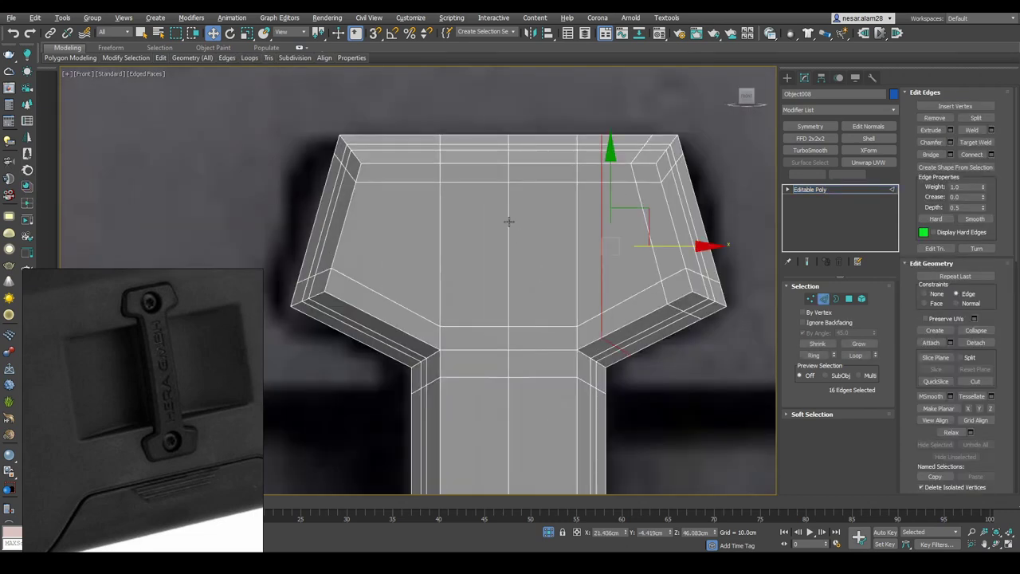
click(810, 126)
scroll(578, 240, down, 2)
Add connecting edge loops along the clip's stem
scroll(577, 240, down, 3)
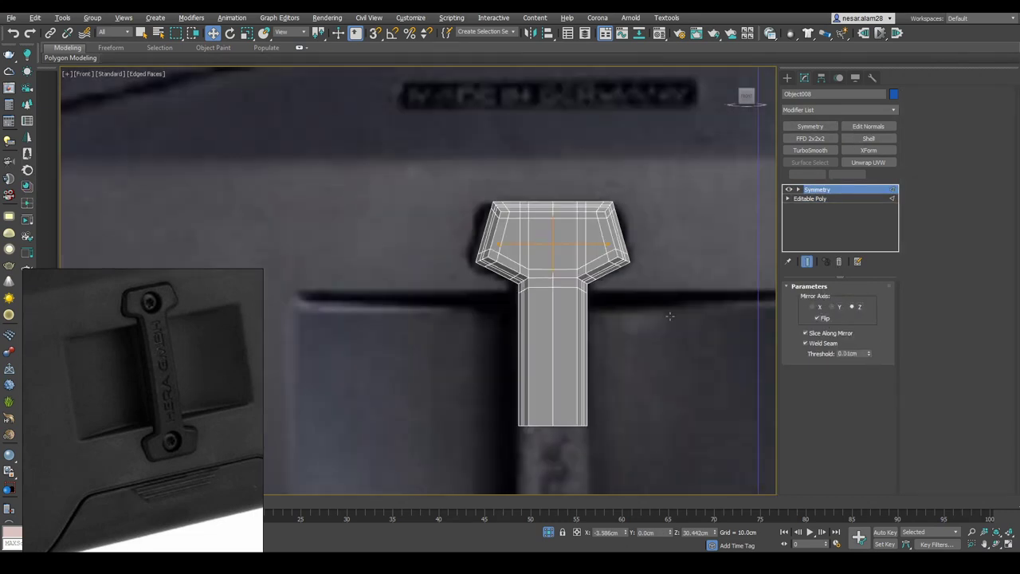
key(ctrl+z)
click(423, 332)
scroll(541, 245, up, 3)
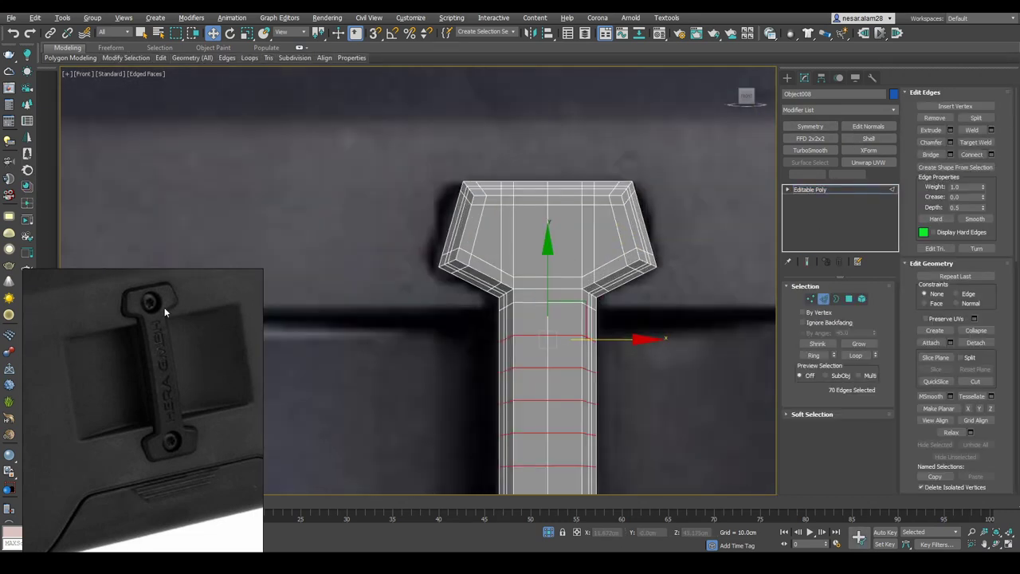
scroll(541, 244, up, 3)
Bevel and scale the head's octagon faces into a recessed screw hole, then mirror the clip again
right_click(537, 219)
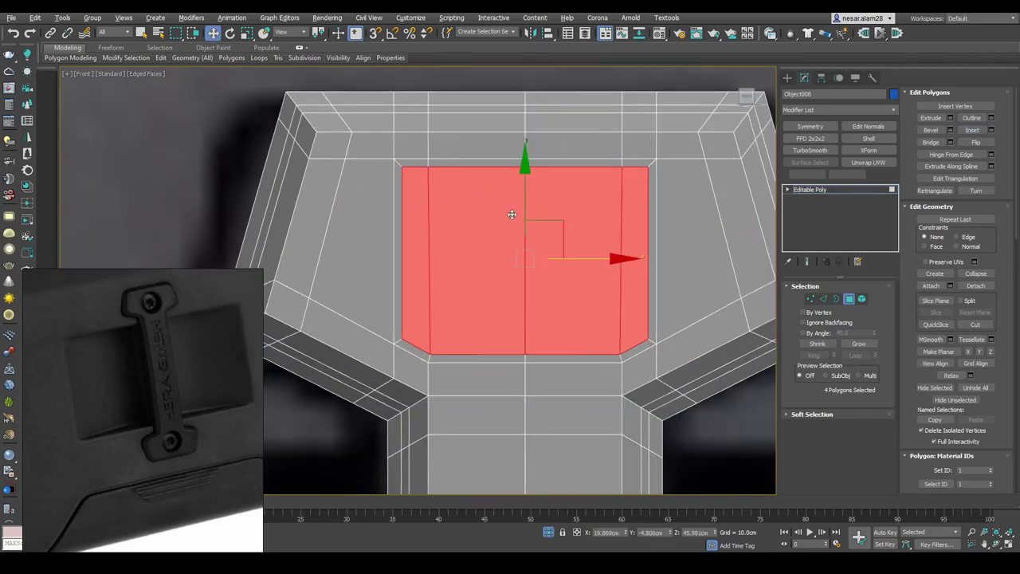
key(e)
scroll(533, 289, down, 3)
mouse_move(534, 289)
alt+middle_down()
mouse_move(510, 255)
mouse_move(473, 260)
alt+middle_up()
right_click(514, 238)
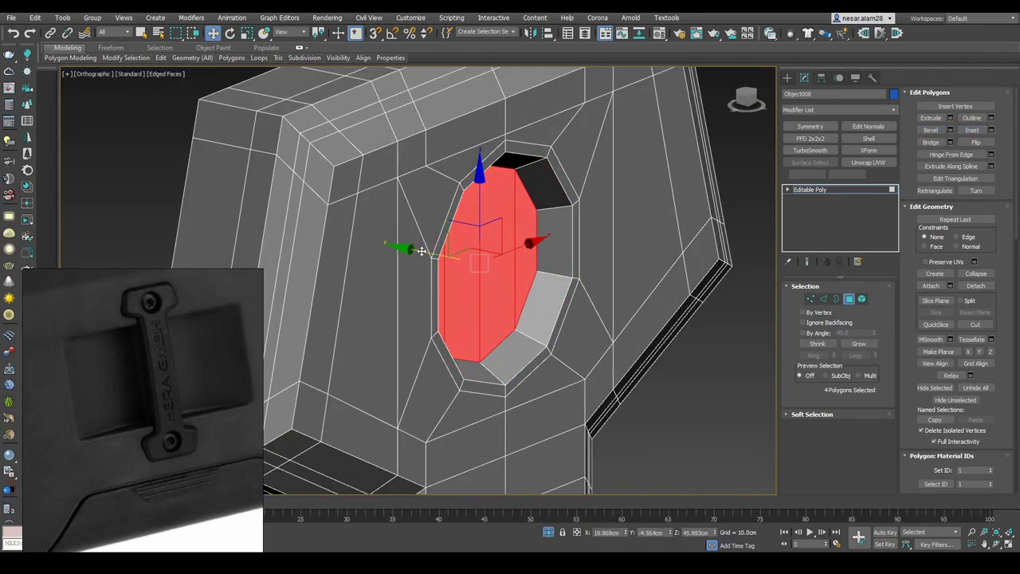
key(r)
right_click(483, 228)
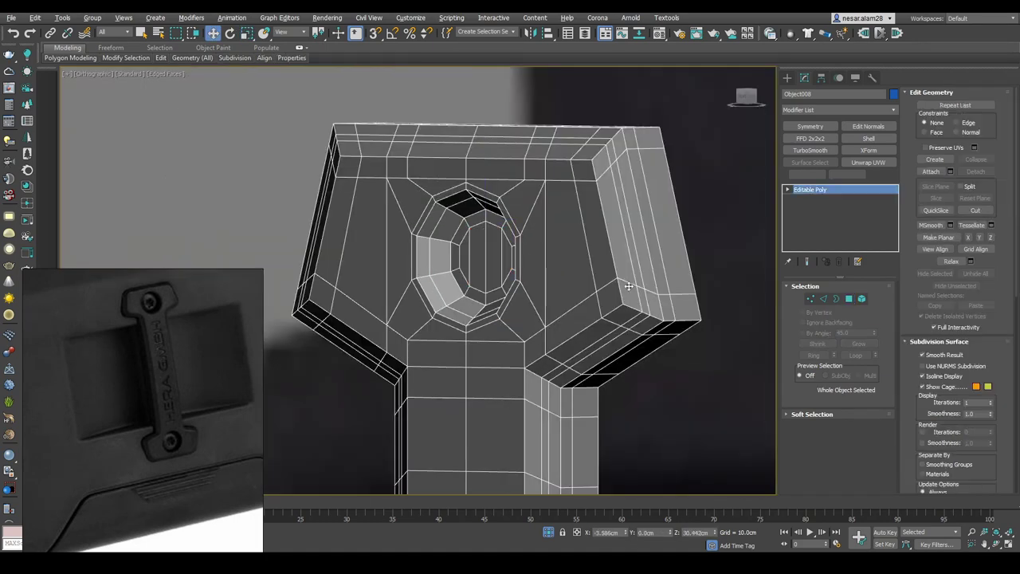
middle_drag(510, 287, 634, 325)
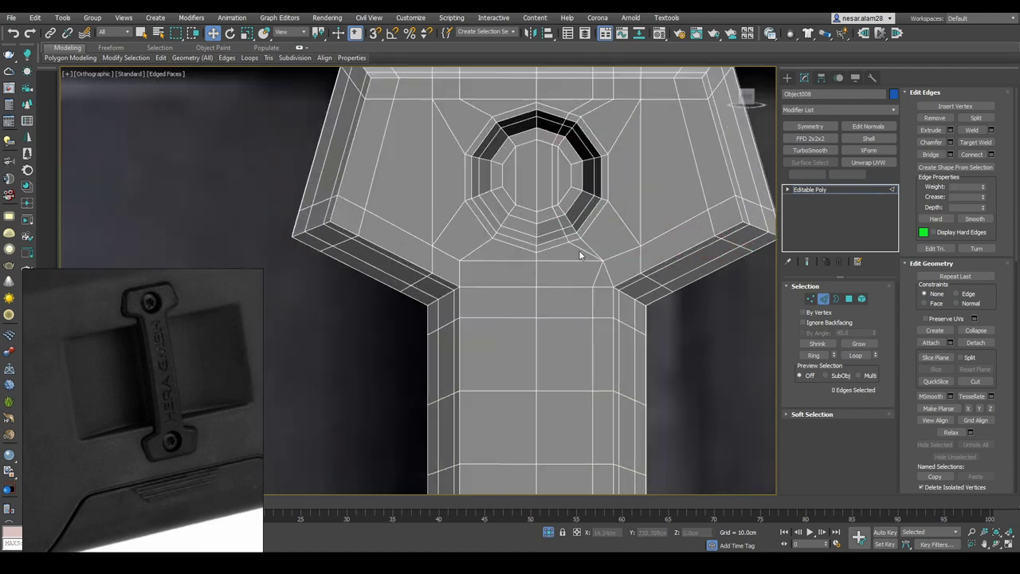
click(810, 126)
Collapse the mirrored clip into one editable mesh and add an FFD 3x3x3 modifier
right_click(574, 200)
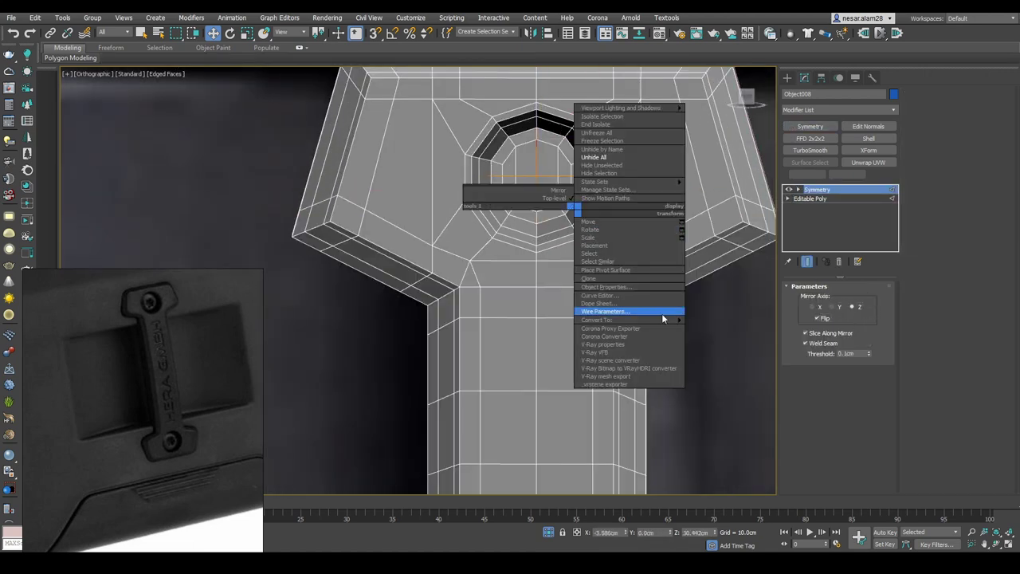
click(665, 314)
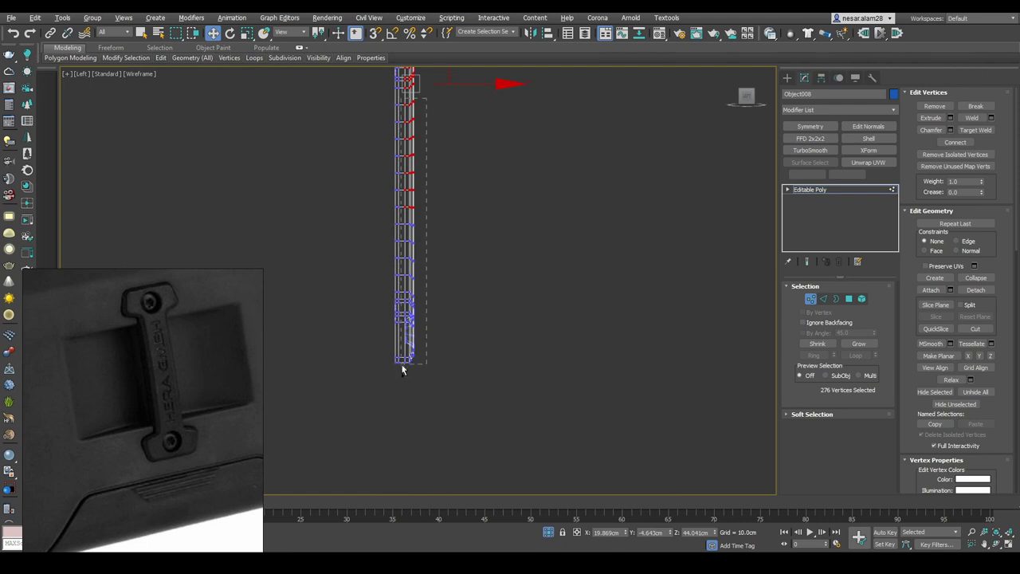
click(845, 110)
click(801, 193)
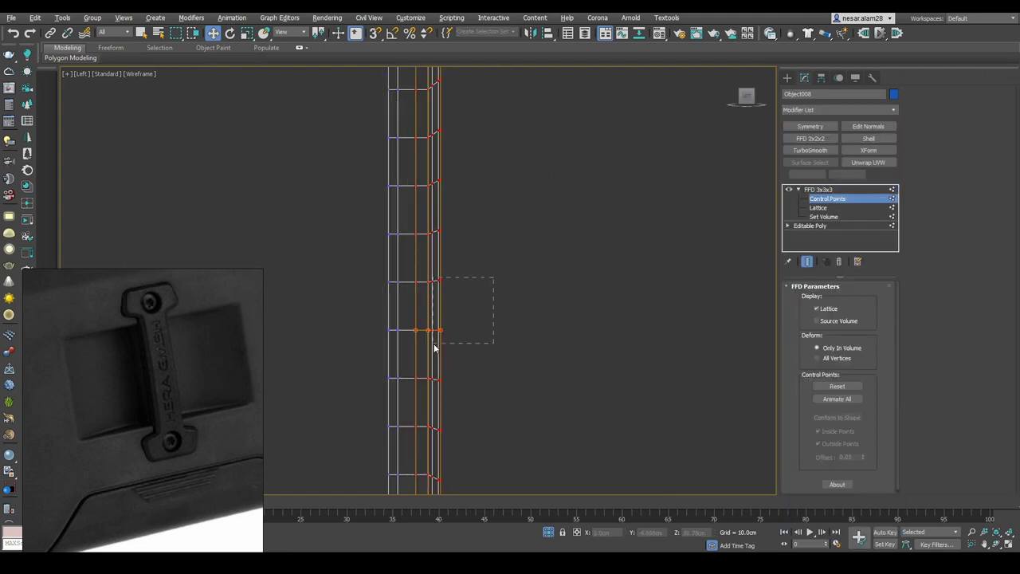
key(F3)
alt+middle_drag(591, 296, 546, 328)
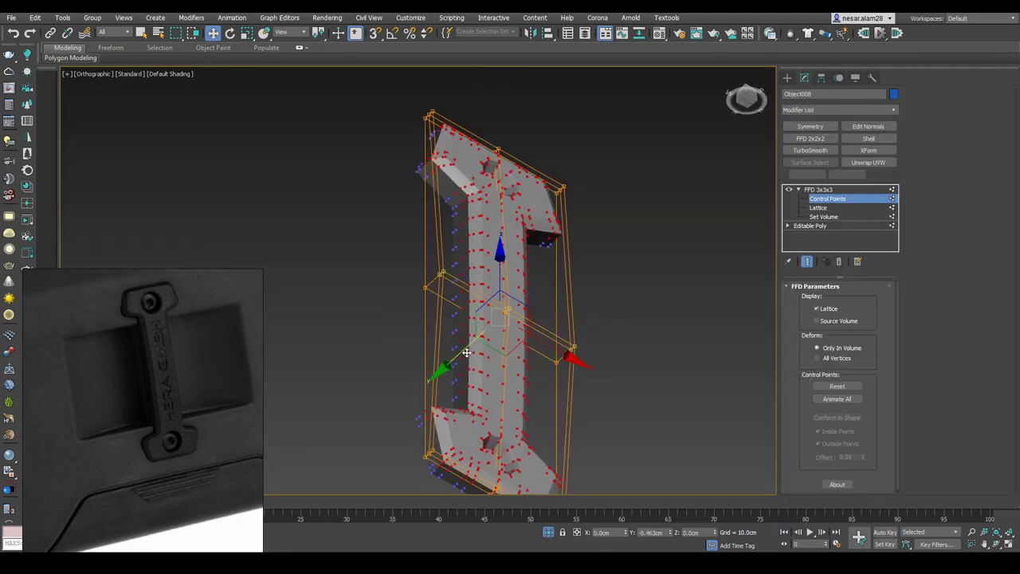
key(l)
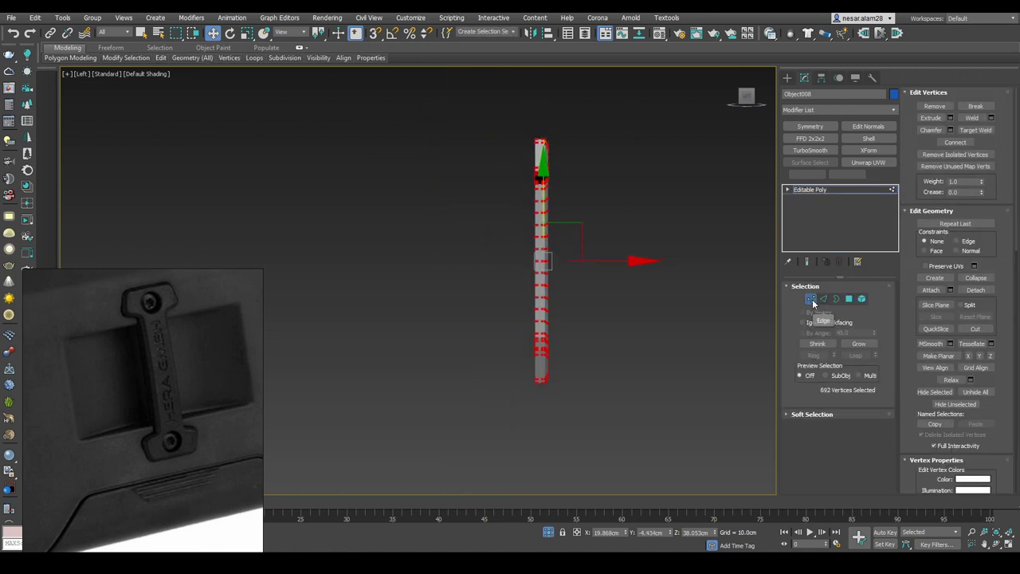
Shift the middle lattice points to bend the handle slightly, then collapse the lattice
click(821, 114)
key(1)
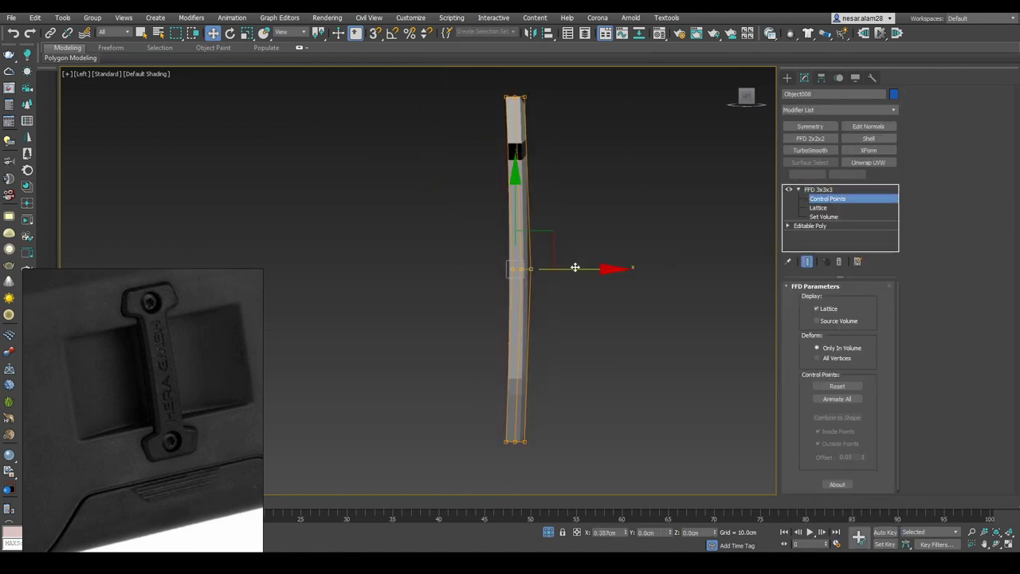
alt+middle_drag(575, 267, 547, 258)
right_click(546, 258)
click(590, 249)
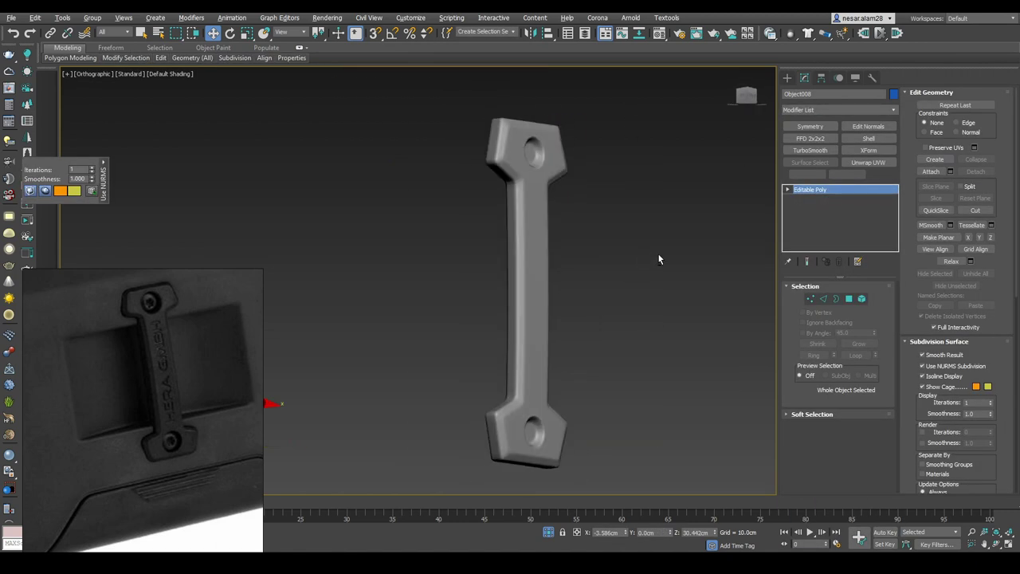
alt+middle_drag(659, 255, 558, 309)
click(747, 96)
Draw a six-point Star spline beside the top of the handle
click(787, 77)
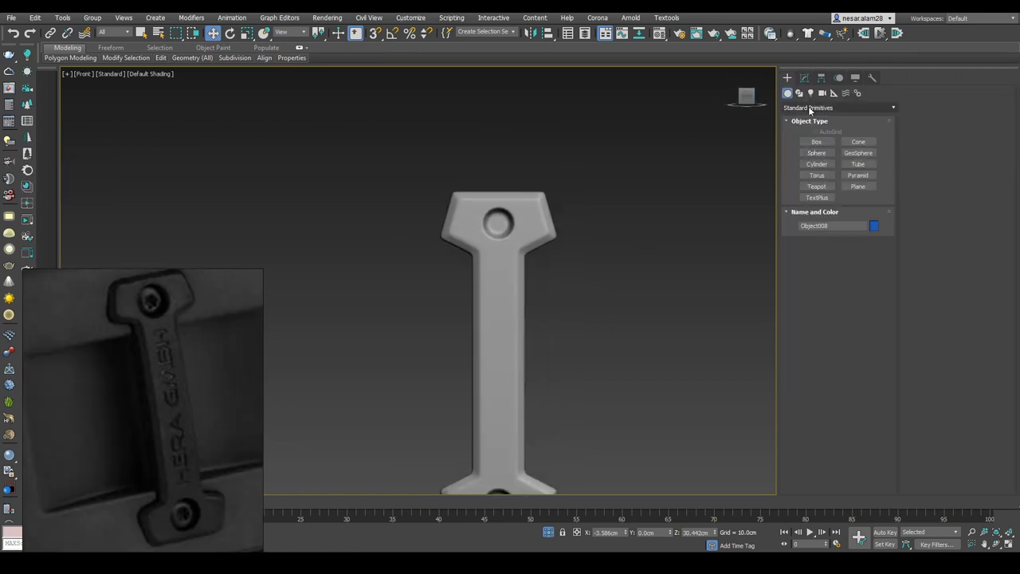
click(807, 93)
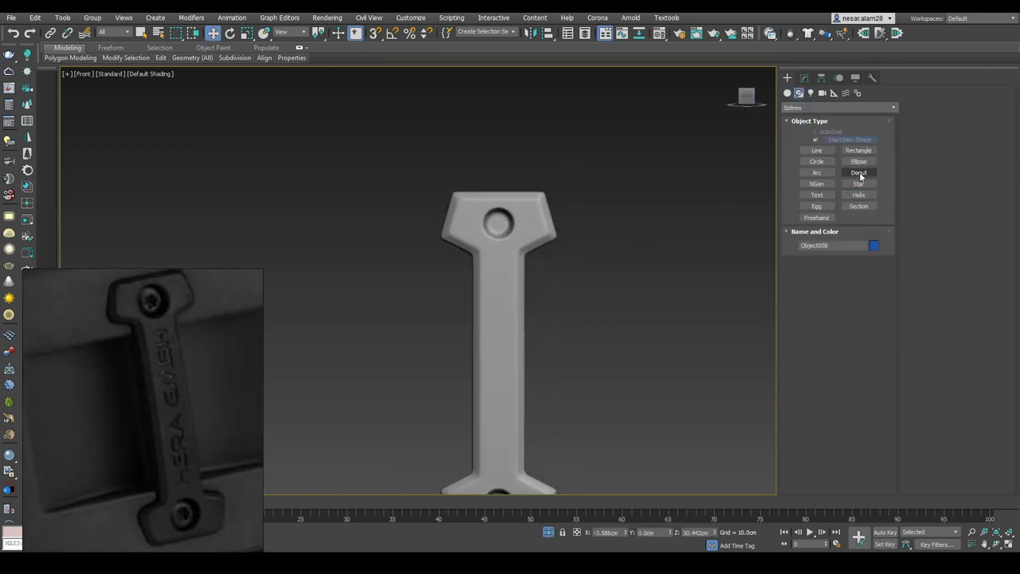
click(866, 187)
scroll(613, 253, up, 3)
drag(578, 163, 616, 187)
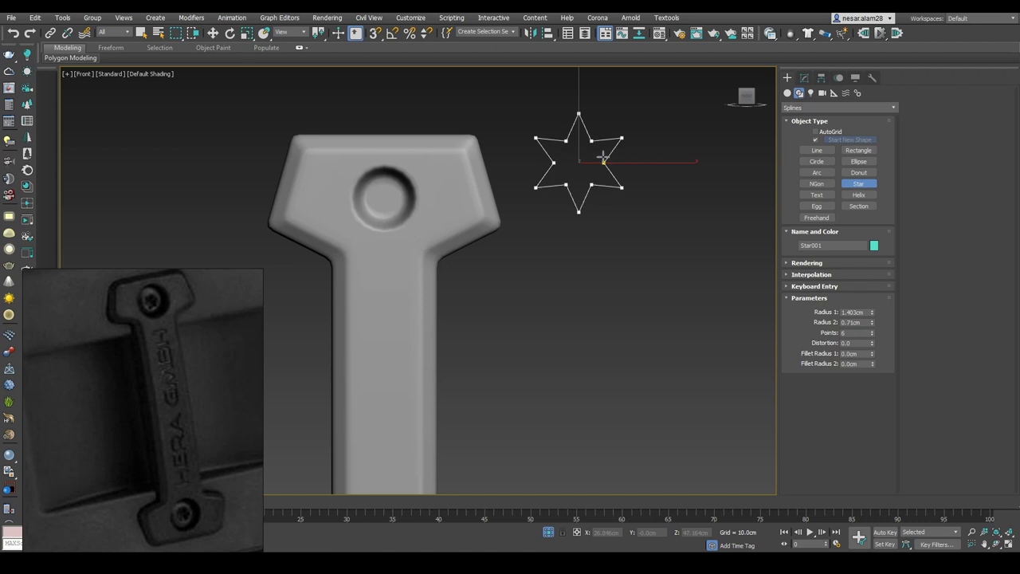
click(604, 157)
click(804, 77)
Fillet all twelve star vertices and convert the star to an editable poly
right_click(606, 171)
click(662, 266)
key(1)
key(z)
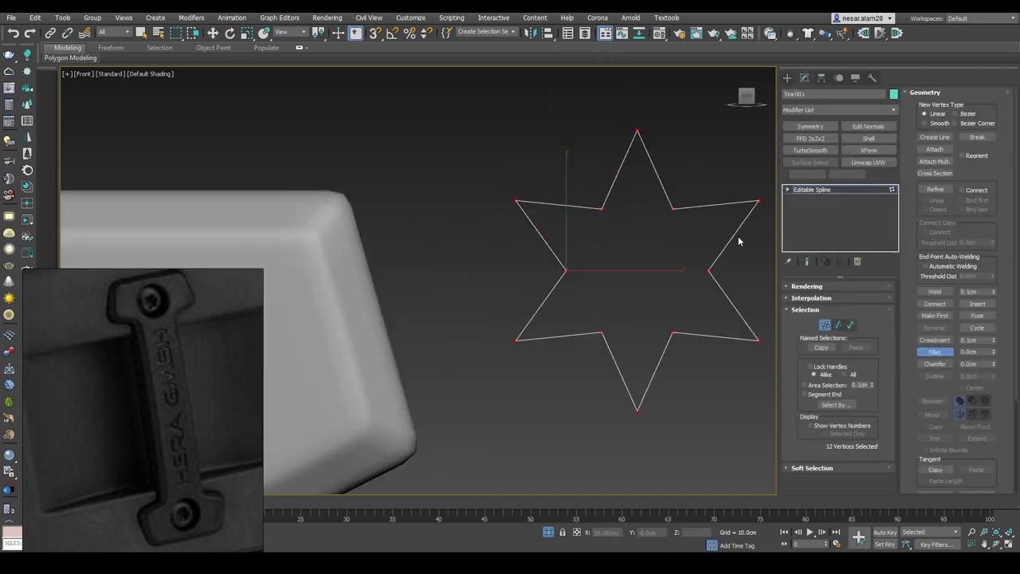
right_click(599, 212)
click(618, 269)
key(4)
click(606, 263)
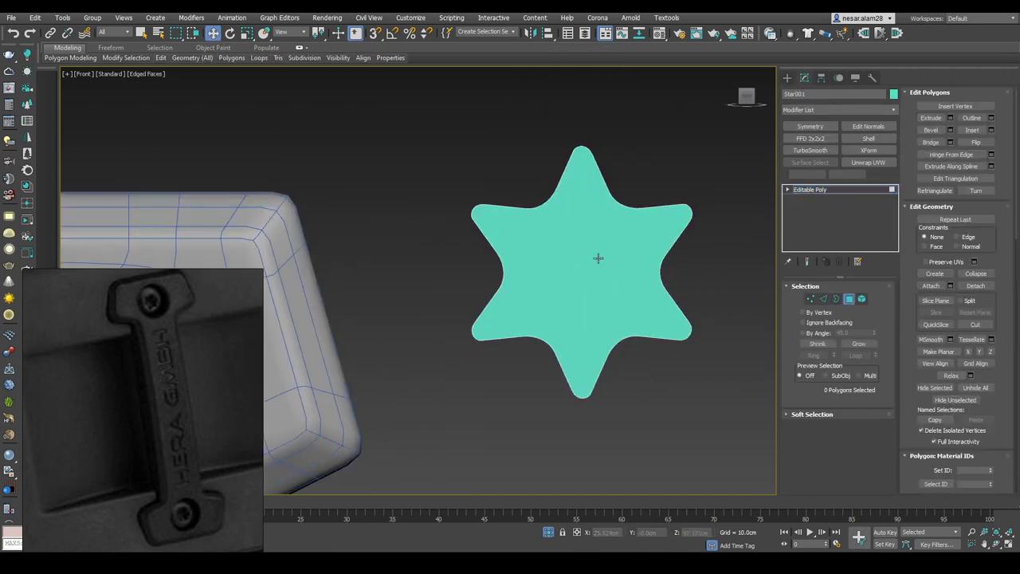
Inset the star face and extend its outer border into a round disc
right_click(565, 225)
click(549, 275)
mouse_move(586, 263)
mouse_down()
mouse_move(593, 243)
mouse_move(597, 269)
mouse_up()
ctrl+click(836, 299)
key(w)
alt+middle_drag(597, 269, 636, 282)
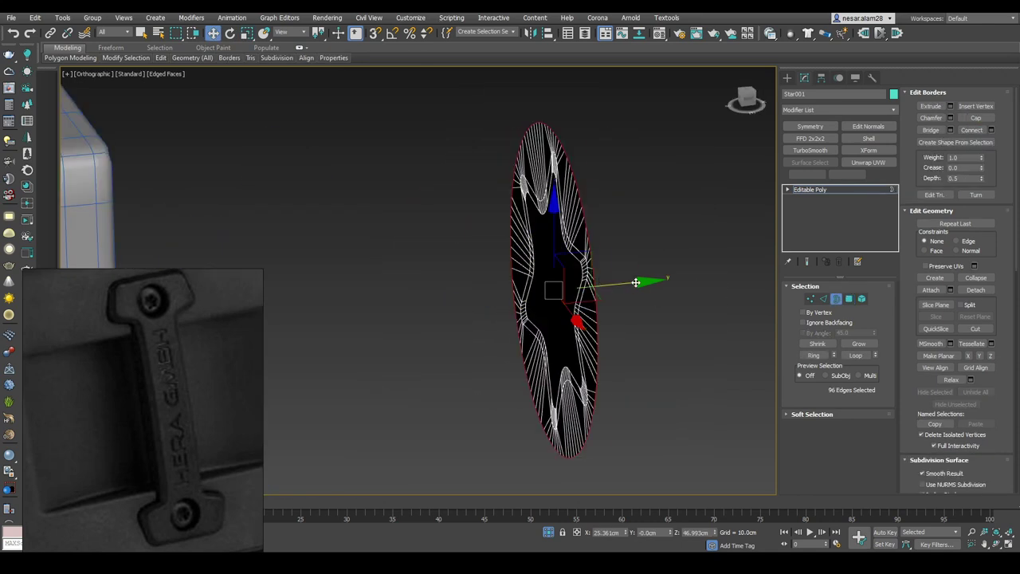
Chamfer the disc's rim edges to round them off
key(2)
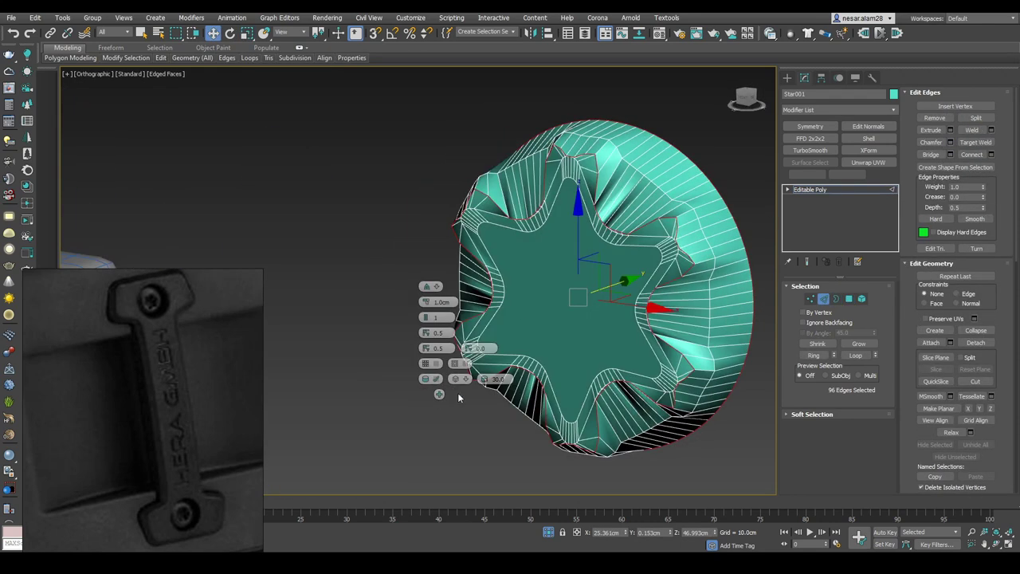
mouse_move(701, 279)
alt+middle_down()
mouse_move(710, 253)
mouse_move(619, 277)
mouse_move(692, 208)
alt+middle_up()
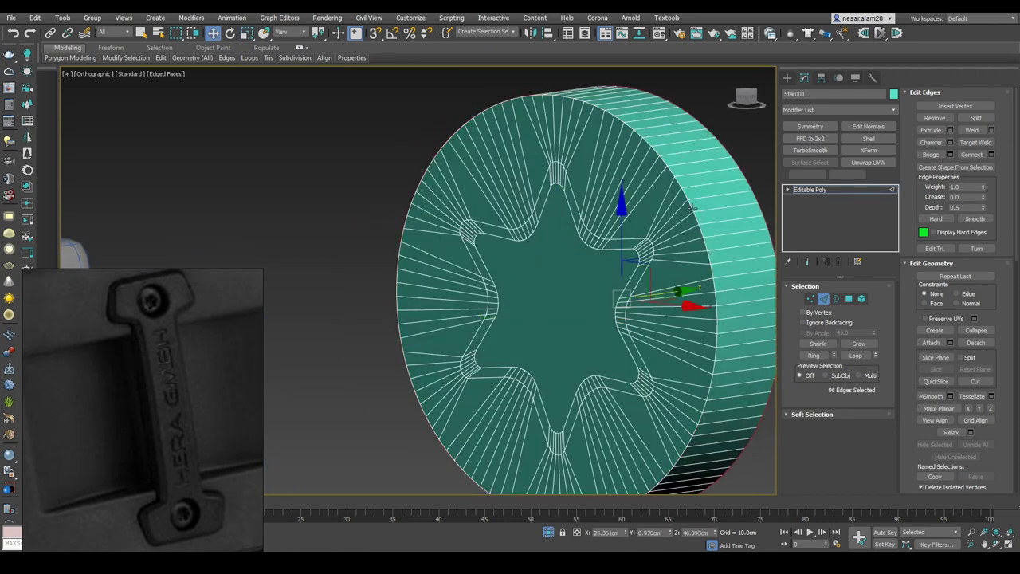
click(950, 142)
drag(426, 302, 426, 311)
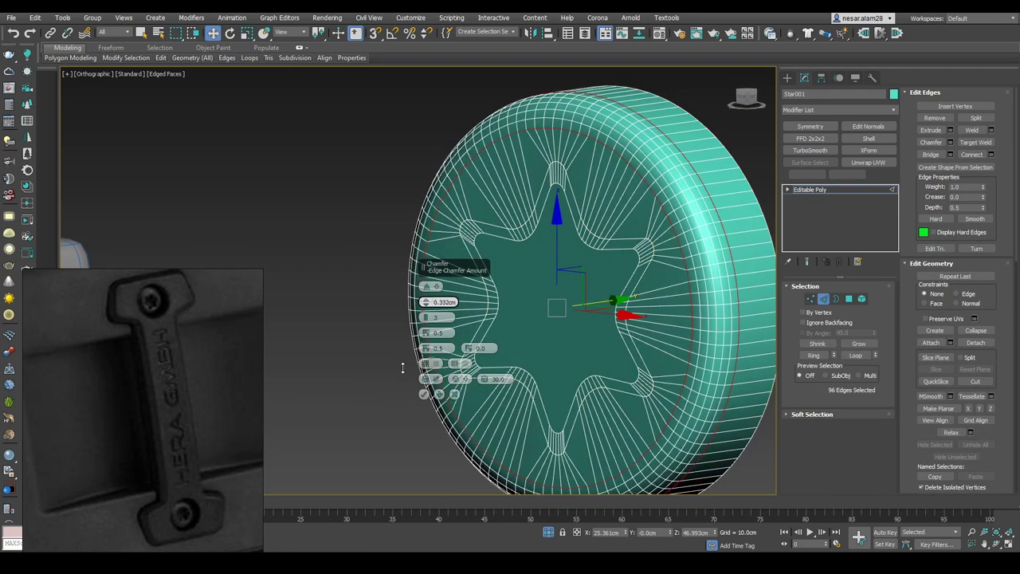
alt+middle_drag(606, 263, 657, 237)
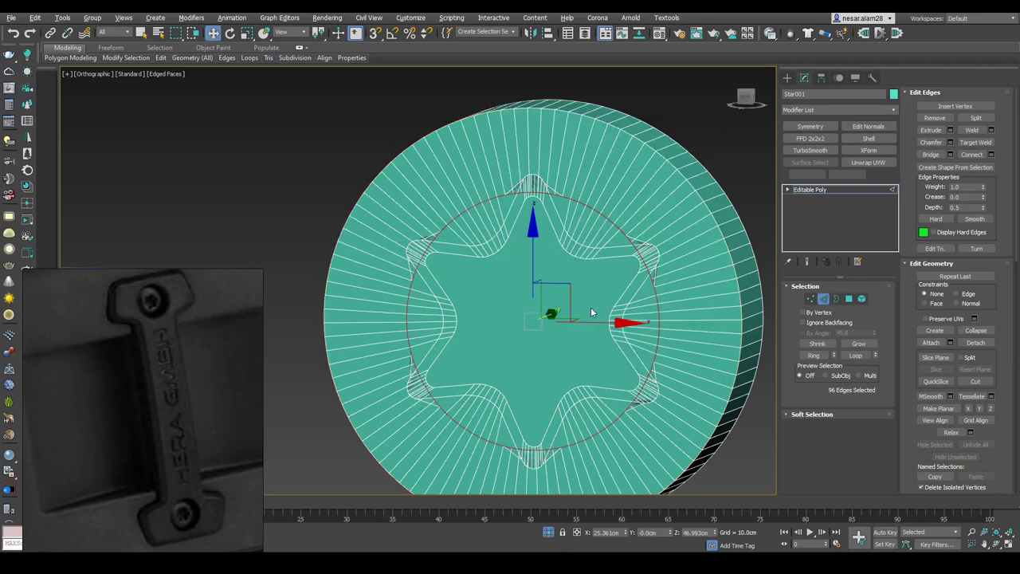
mouse_move(591, 313)
alt+middle_down()
mouse_move(558, 314)
mouse_move(601, 325)
alt+middle_up()
key(ctrl+shift+c)
Weld the eight-vertex cluster at a star tip into a single vertex
right_click(524, 278)
click(489, 303)
right_click(547, 292)
click(558, 337)
scroll(486, 263, up, 5)
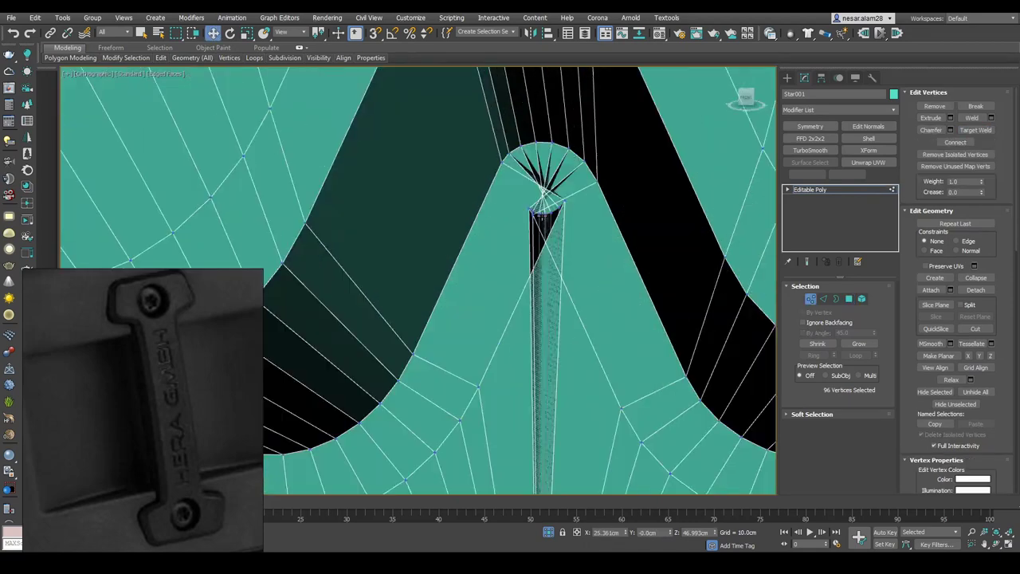
key(F3)
drag(461, 241, 488, 266)
scroll(475, 256, up, 4)
mouse_move(476, 282)
alt+middle_down()
mouse_move(657, 356)
mouse_move(654, 290)
mouse_move(702, 303)
mouse_move(568, 265)
mouse_move(606, 279)
alt+middle_up()
click(977, 276)
Return to shaded display and the front view to position the screw head in the upper hole
key(F3)
scroll(605, 279, down, 5)
key(3)
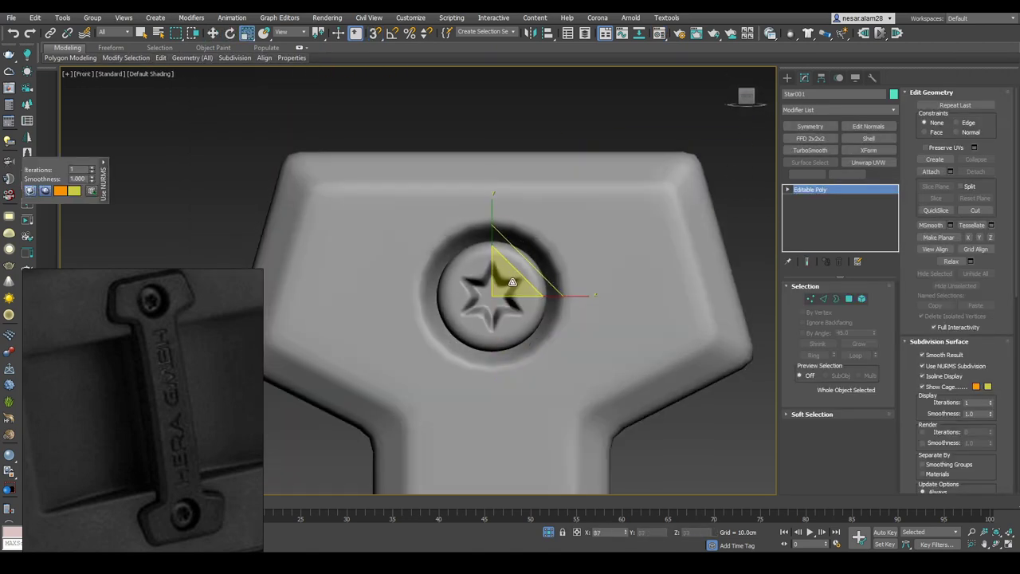
key(w)
key(f)
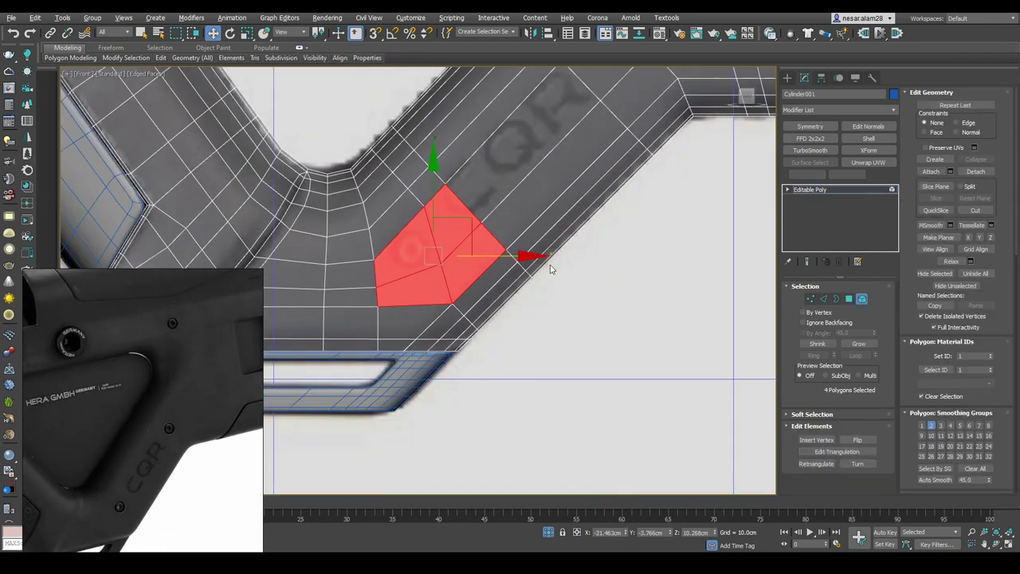
Shift the stock's vertices around the small round mark to reroute its edges
key(1)
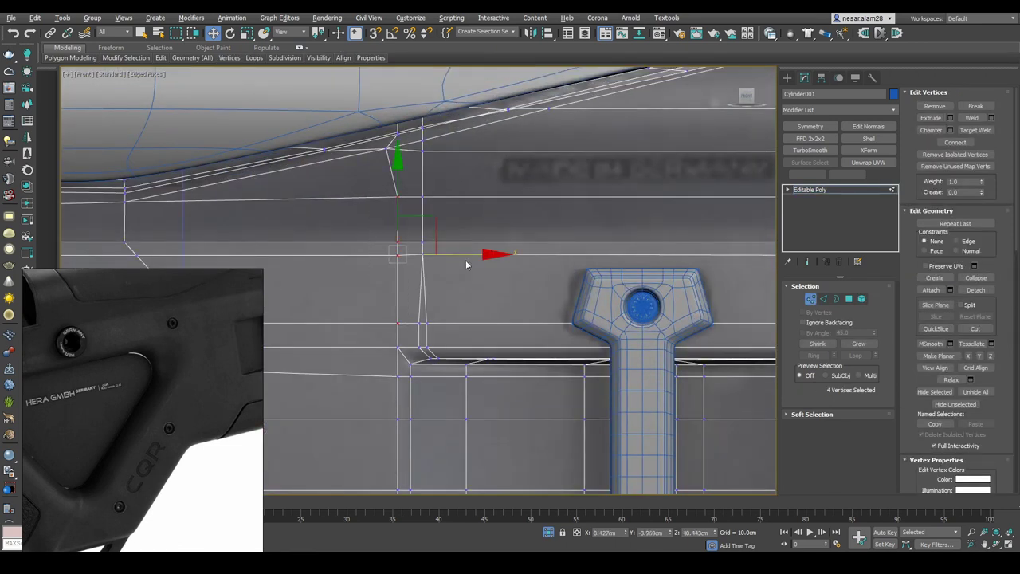
scroll(447, 303, up, 2)
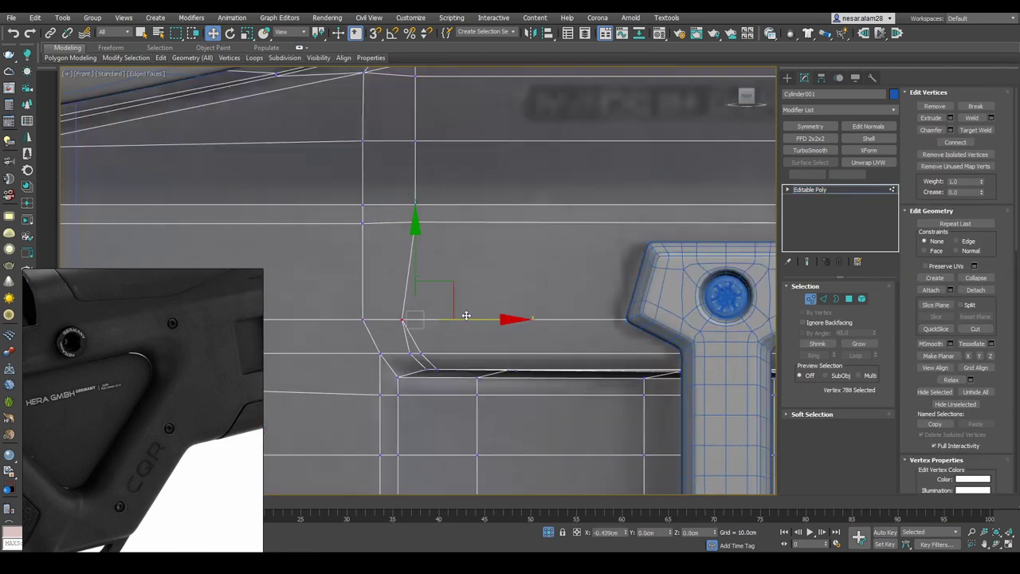
scroll(467, 316, down, 3)
key(1)
scroll(467, 315, down, 2)
scroll(569, 232, up, 3)
scroll(569, 233, up, 3)
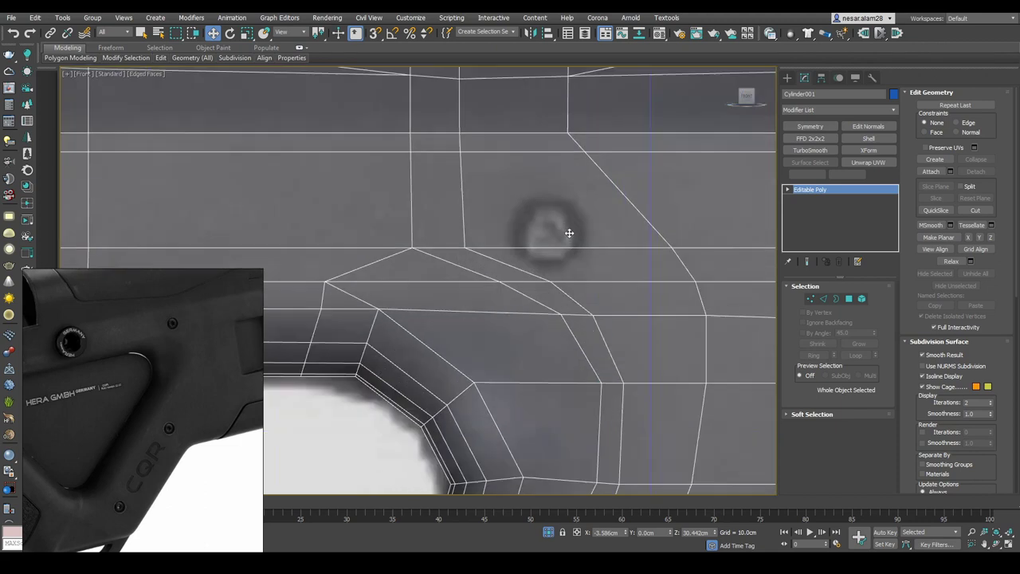
key(1)
middle_drag(569, 233, 613, 272)
drag(499, 158, 526, 244)
middle_drag(675, 211, 610, 296)
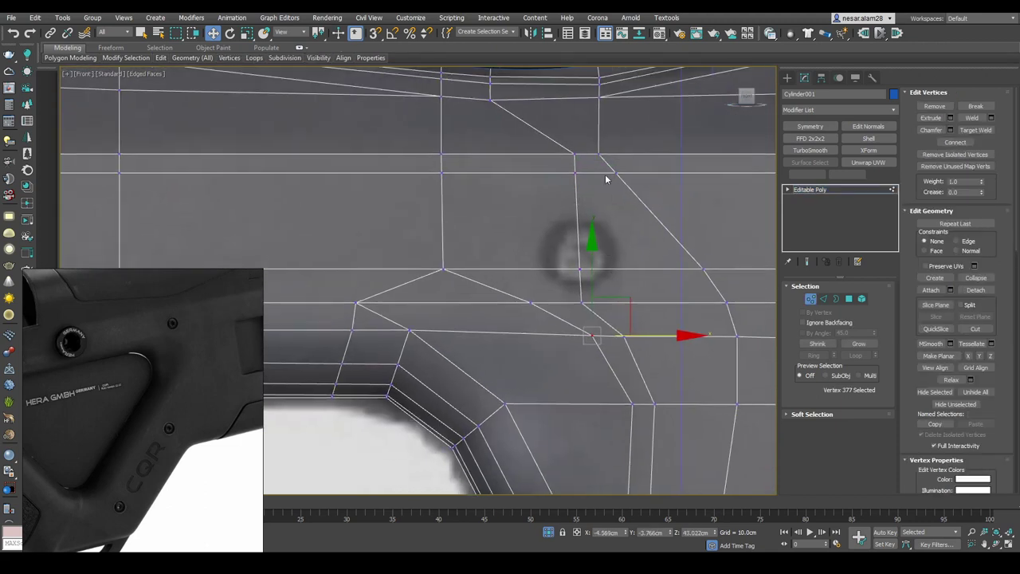
drag(606, 175, 730, 185)
scroll(557, 309, down, 3)
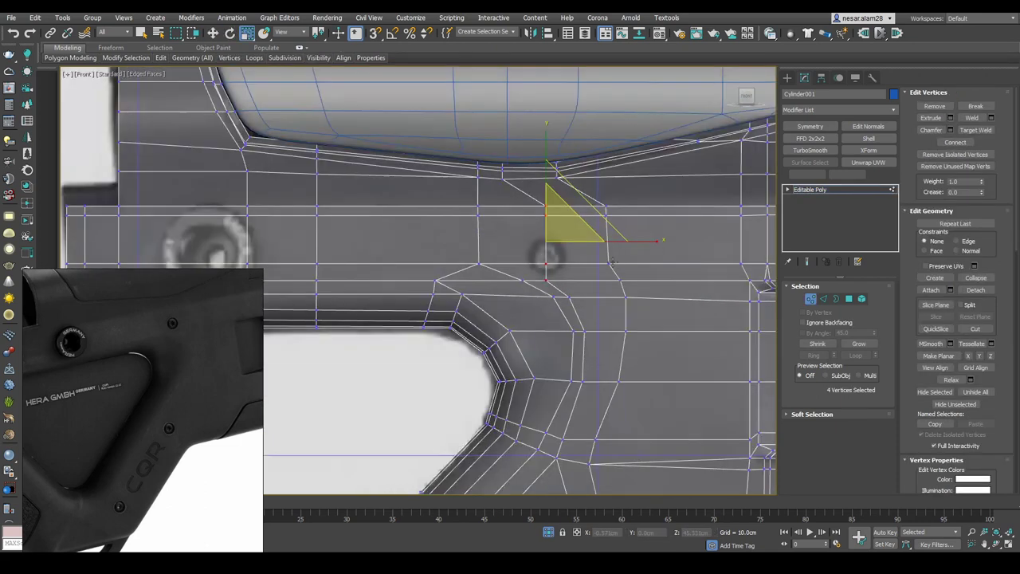
scroll(558, 309, up, 3)
key(w)
Select the four cap faces over the round mark
ctrl+click(850, 298)
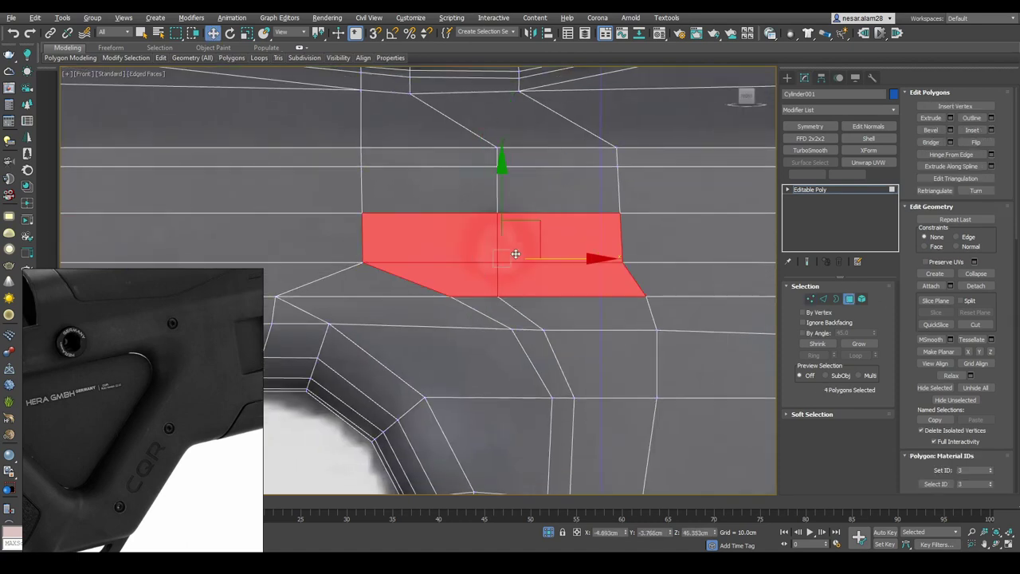
right_click(478, 238)
click(490, 315)
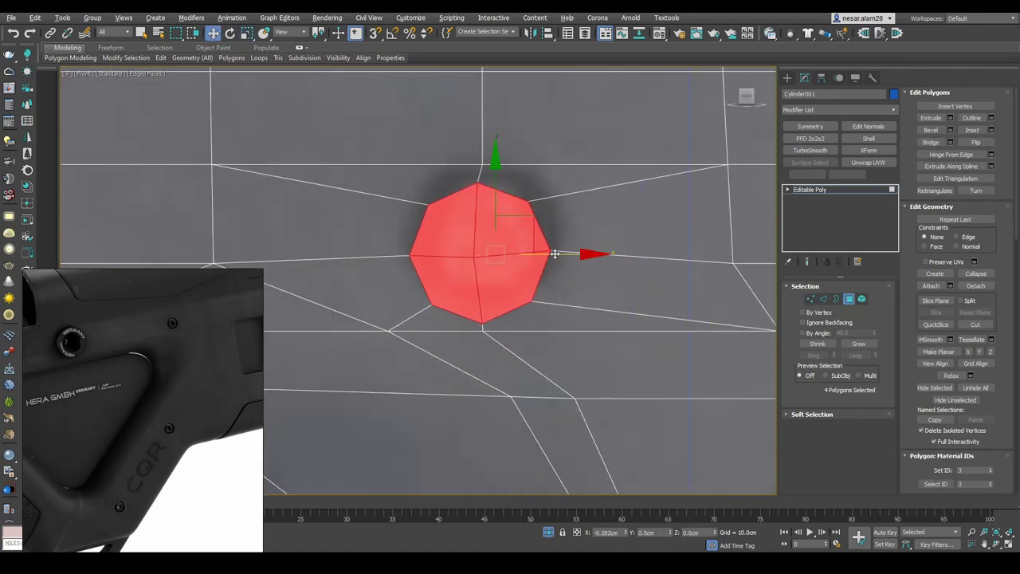
key(1)
scroll(528, 283, up, 4)
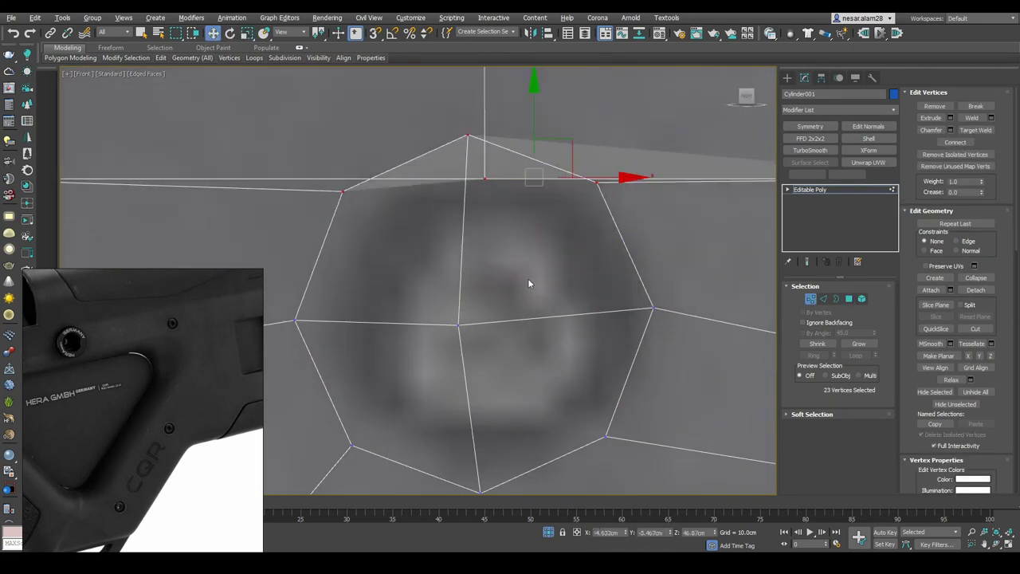
scroll(526, 243, down, 3)
Inset and bevel the cap faces to sink an octagonal screw hole
key(4)
scroll(527, 243, up, 5)
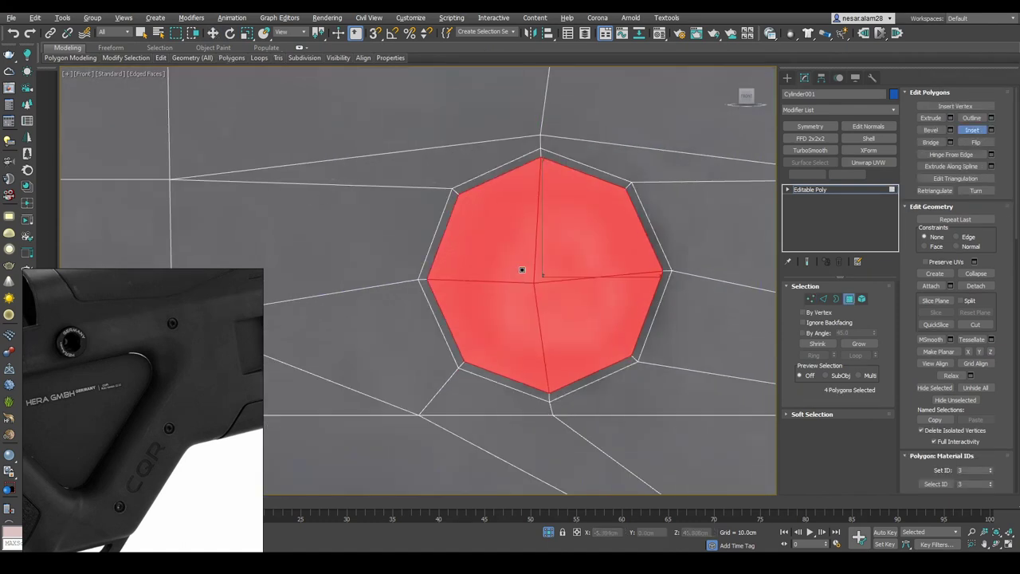
alt+middle_drag(479, 239, 527, 243)
right_click(527, 243)
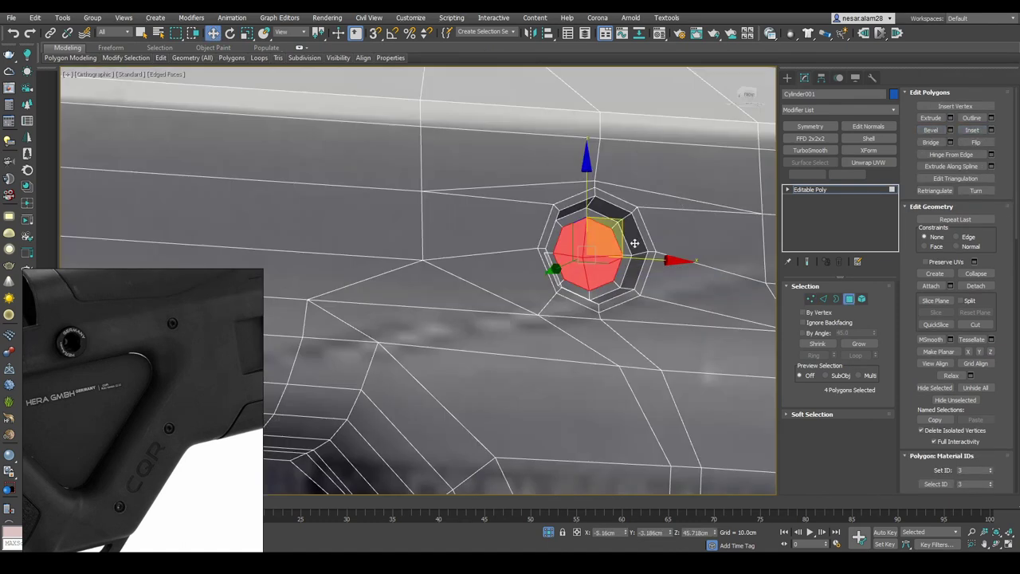
key(1)
scroll(618, 205, up, 3)
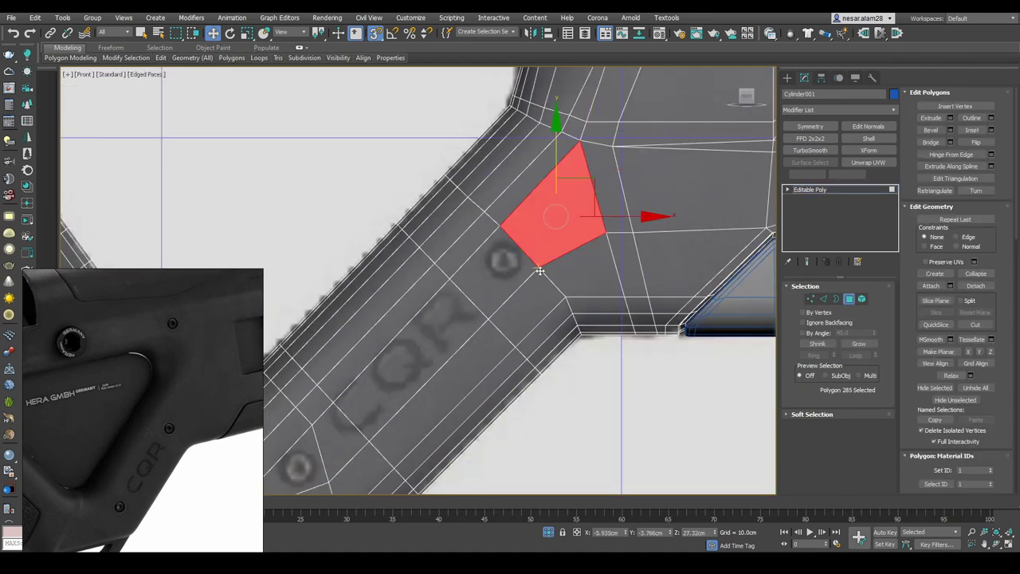
right_click(502, 237)
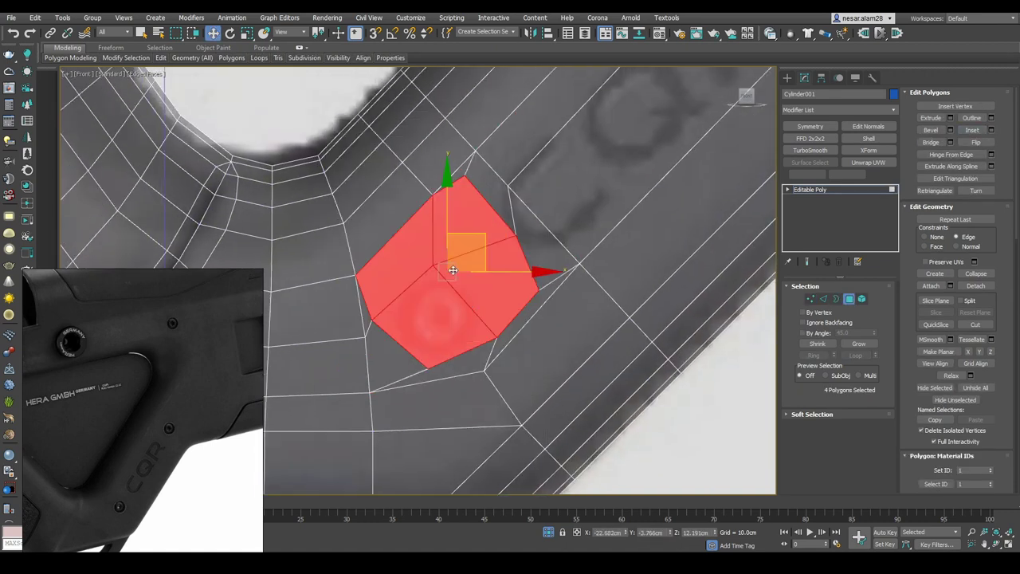
Round the selected cap faces into a regular octagon
right_click(456, 252)
click(441, 347)
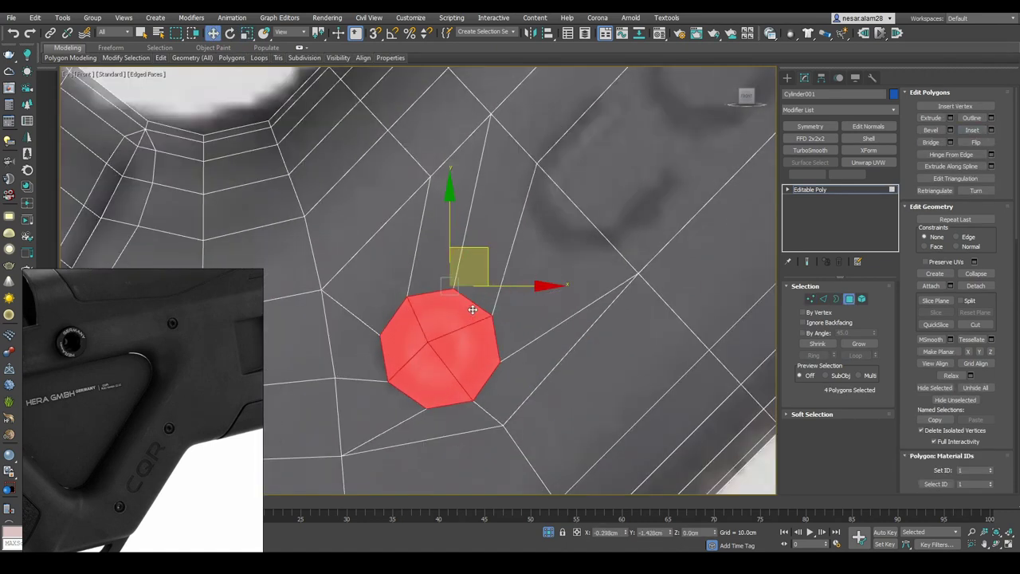
key(e)
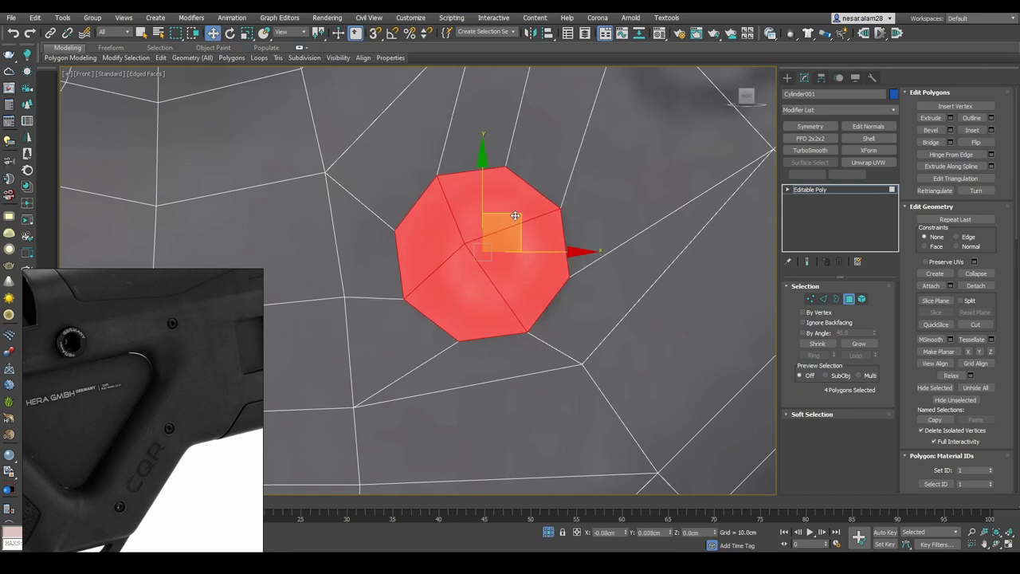
scroll(514, 217, down, 3)
scroll(526, 221, up, 4)
Inset the octagon to add a border ring and scale the inner faces down
right_click(533, 218)
click(547, 229)
alt+middle_drag(547, 230, 519, 284)
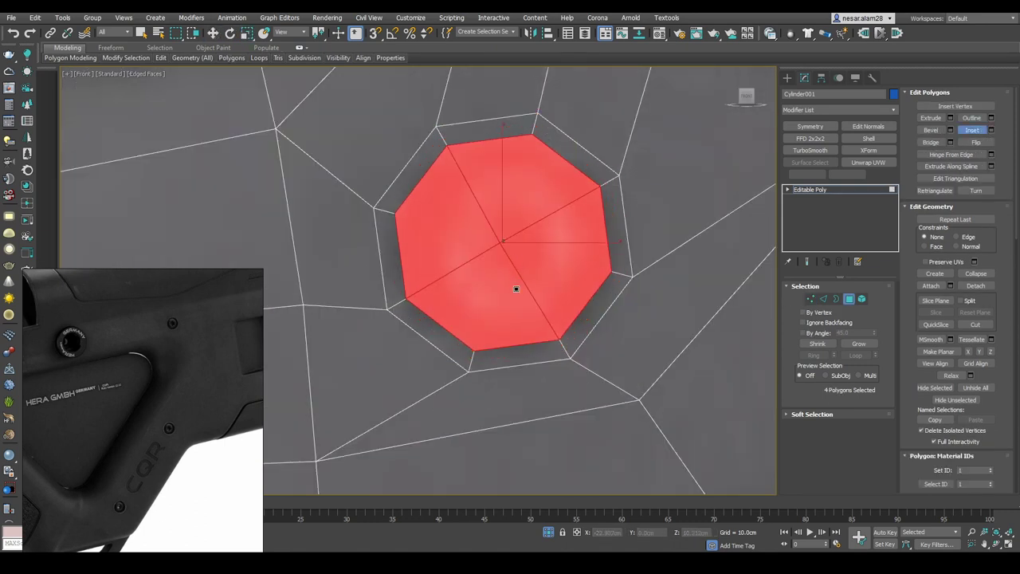
key(r)
alt+middle_drag(539, 238, 636, 267)
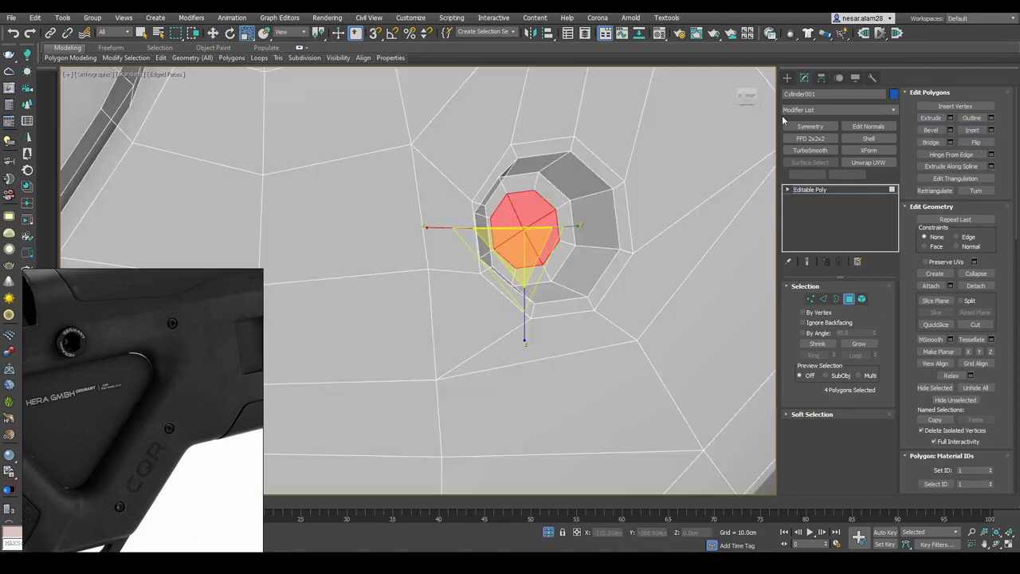
Preview the smoothed stock, then grow the selection to cover the whole hole
key(z)
key(f)
key(ctrl+q)
click(849, 298)
key(z)
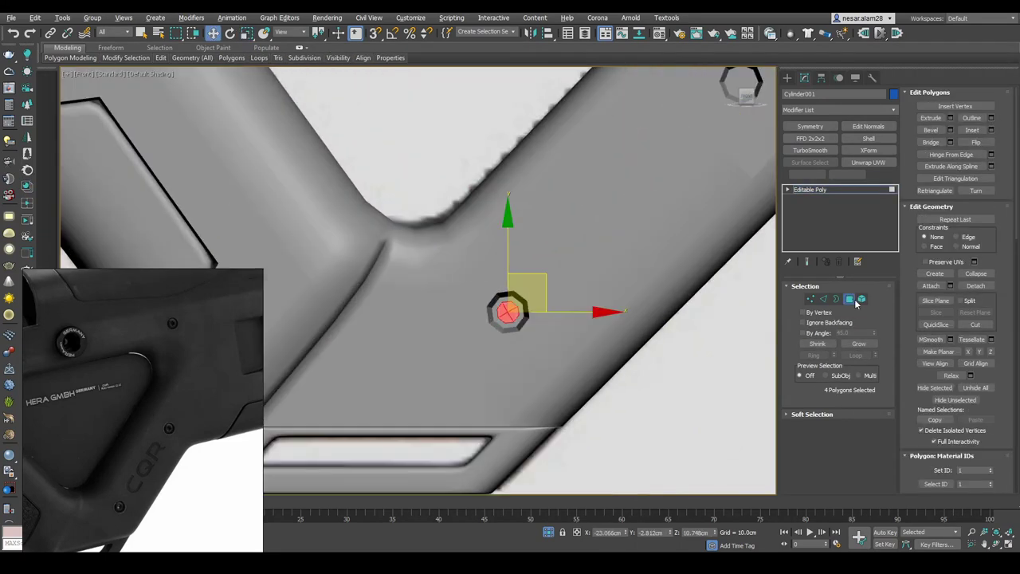
key(ctrl+Page_Up)
key(ctrl+Page_Up)
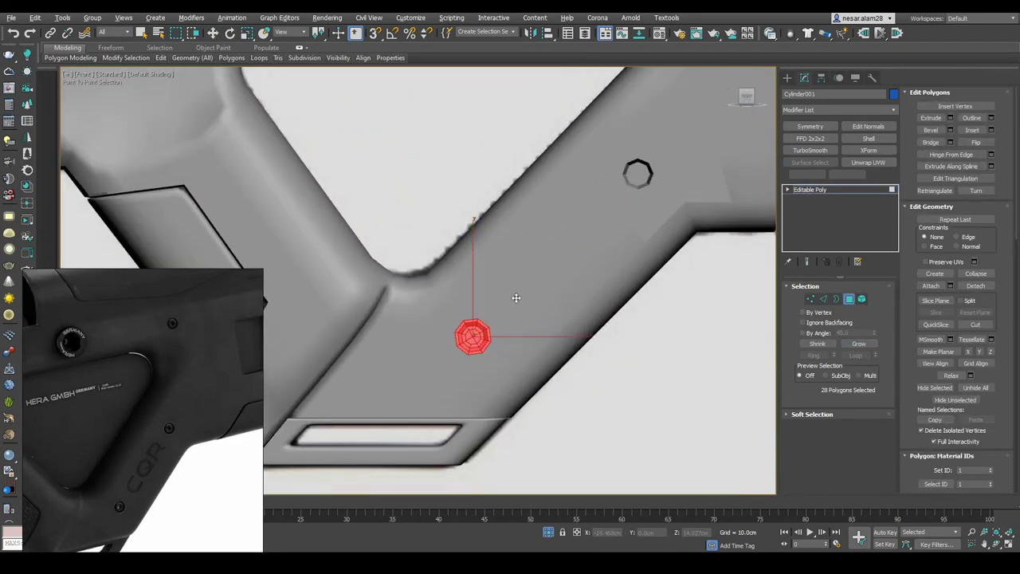
key(z)
Show wireframe edges and recentre the view on the recessed hole
key(F4)
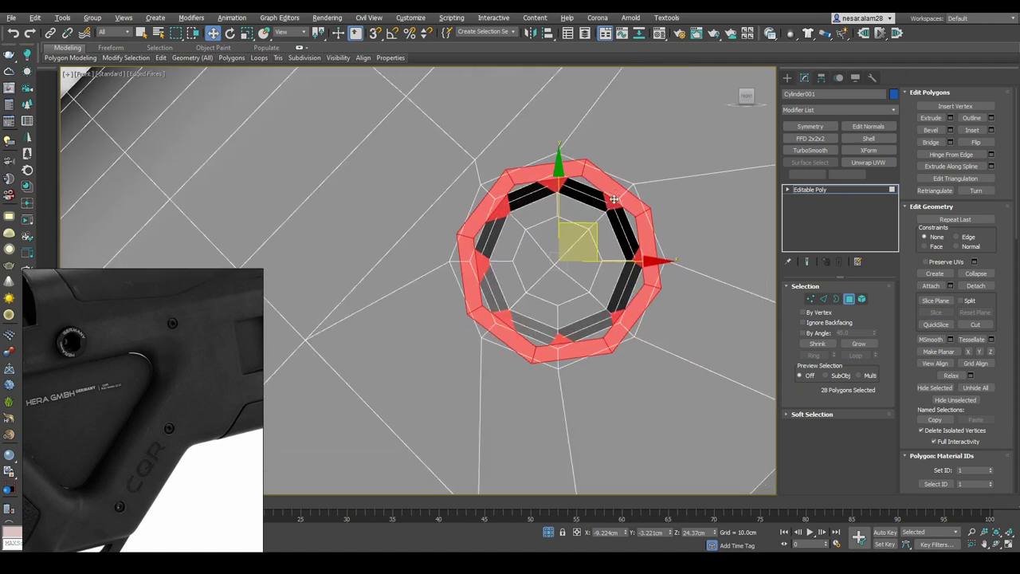
scroll(597, 214, up, 2)
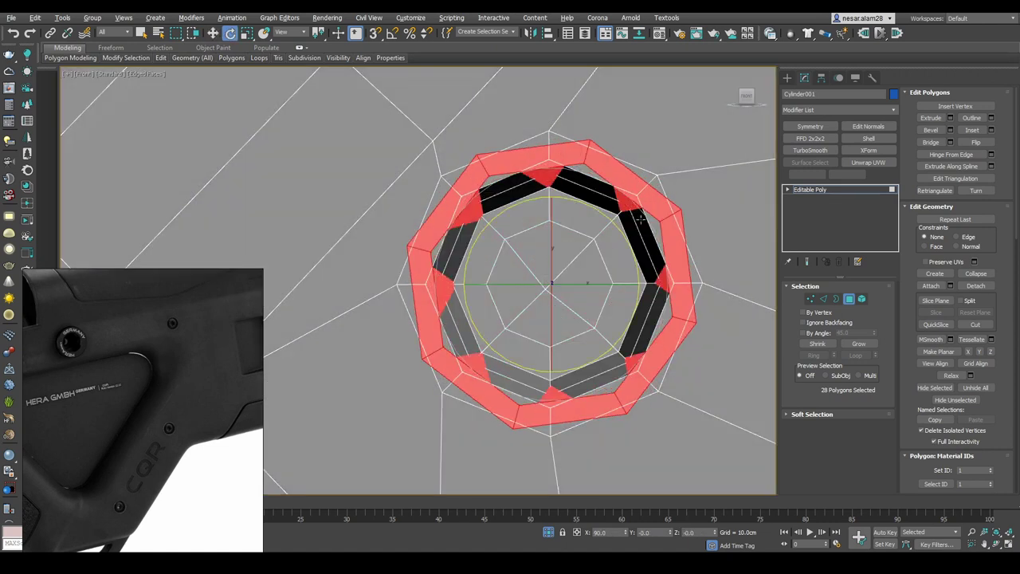
scroll(650, 227, down, 2)
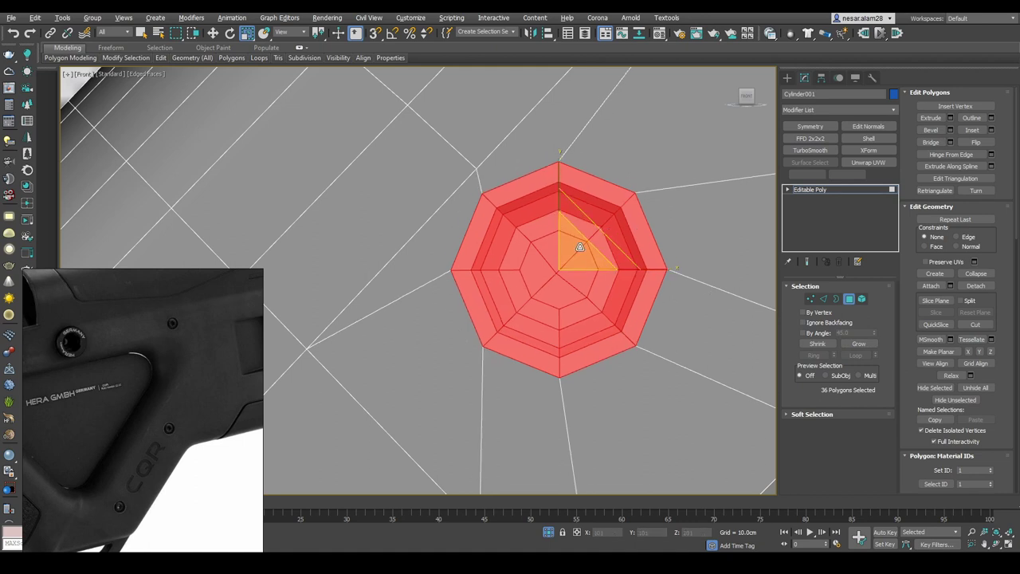
scroll(602, 230, down, 3)
key(w)
scroll(446, 387, down, 2)
scroll(484, 294, up, 5)
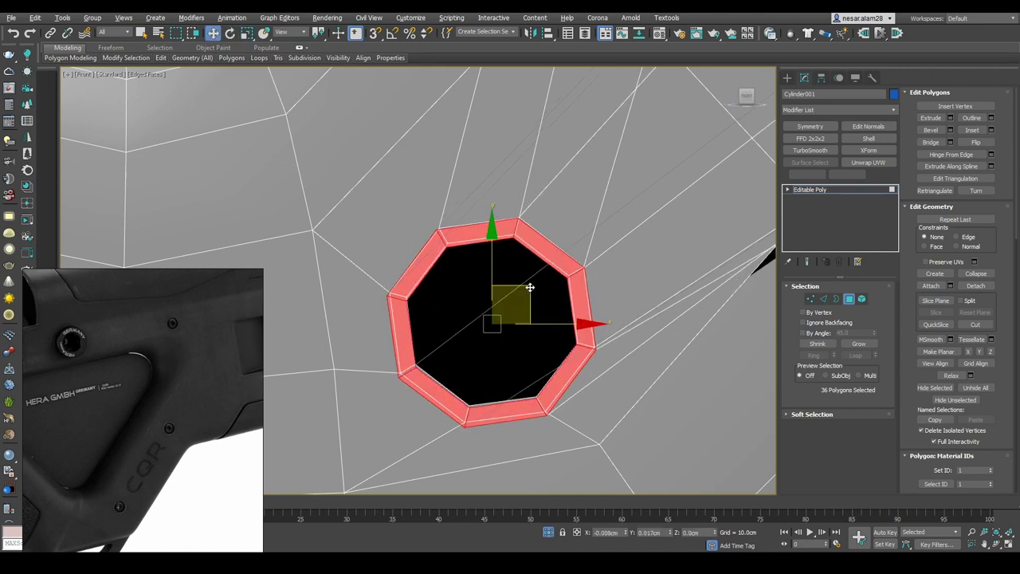
scroll(530, 287, down, 5)
middle_drag(379, 333, 555, 169)
scroll(555, 169, up, 4)
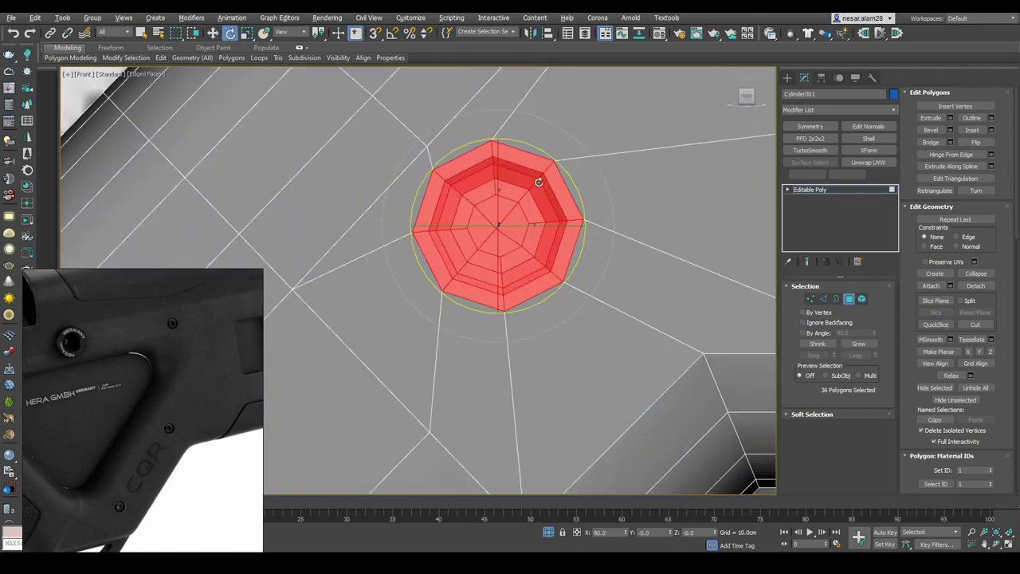
key(w)
scroll(540, 189, down, 3)
Select an edge along the stock near the nut insert location
key(2)
click(530, 236)
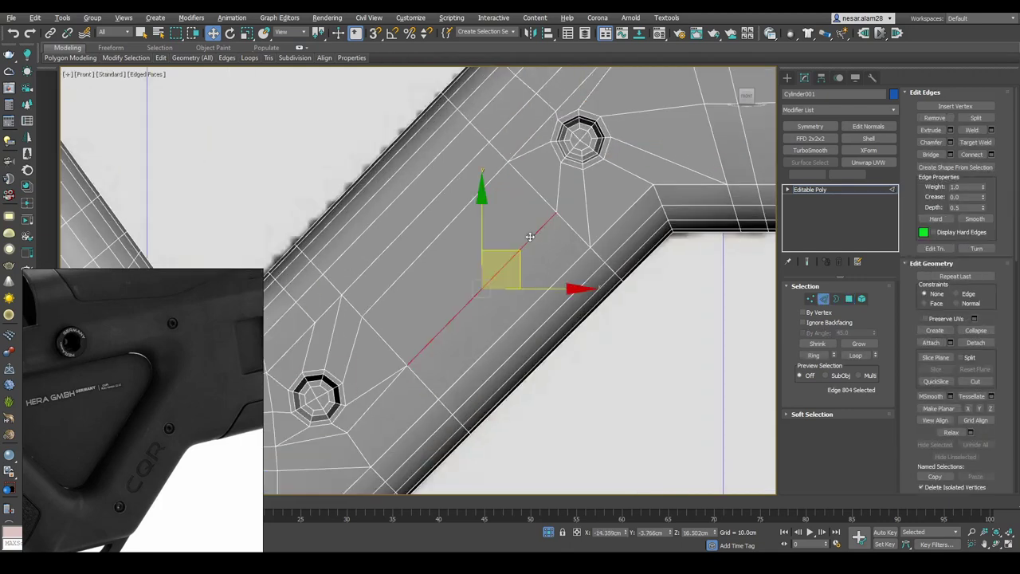
middle_drag(510, 249, 492, 334)
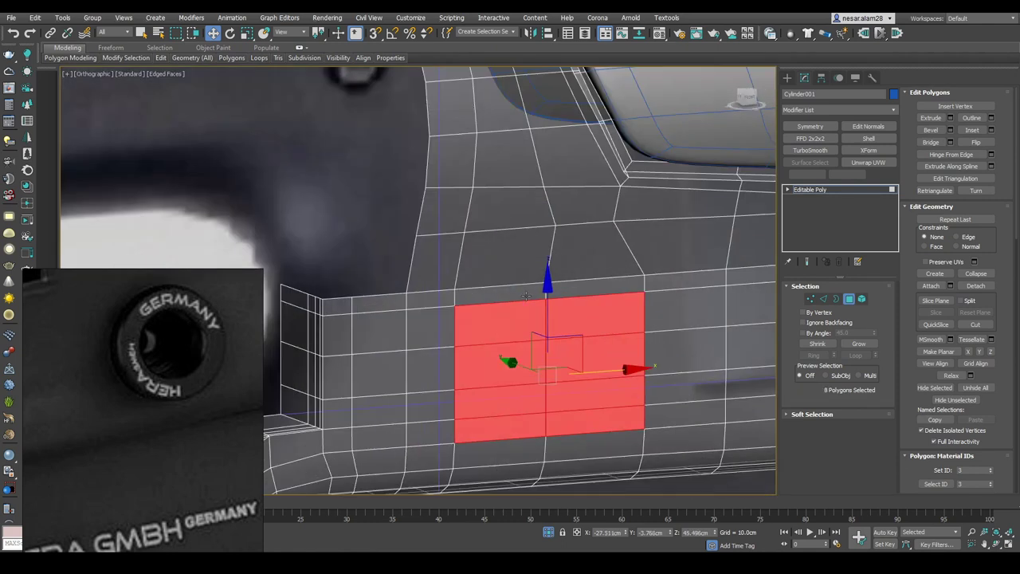
Clone the hole's ring faces off as a separate object, Object009
right_click(515, 332)
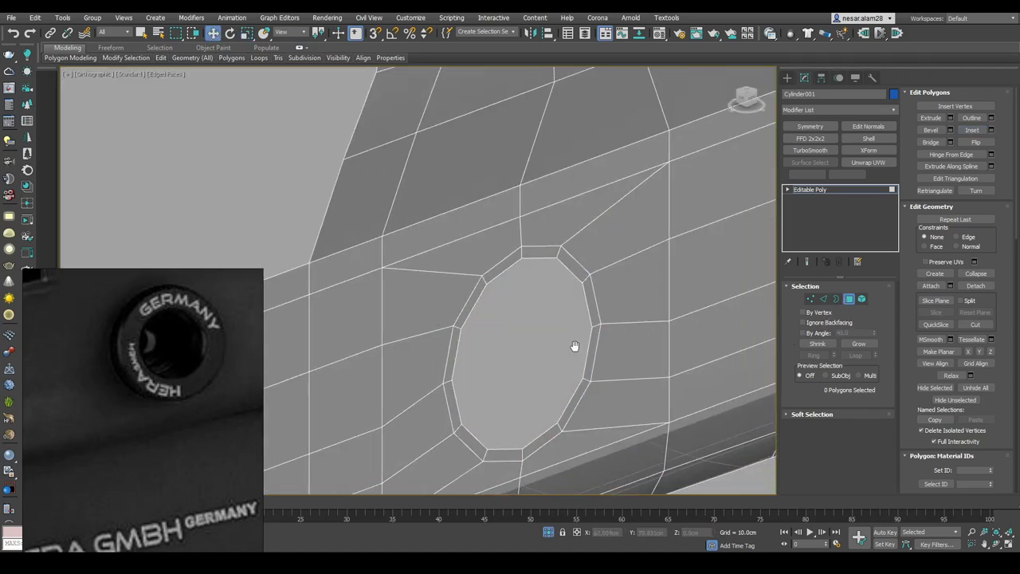
shift+drag(550, 319, 577, 305)
click(566, 282)
key(2)
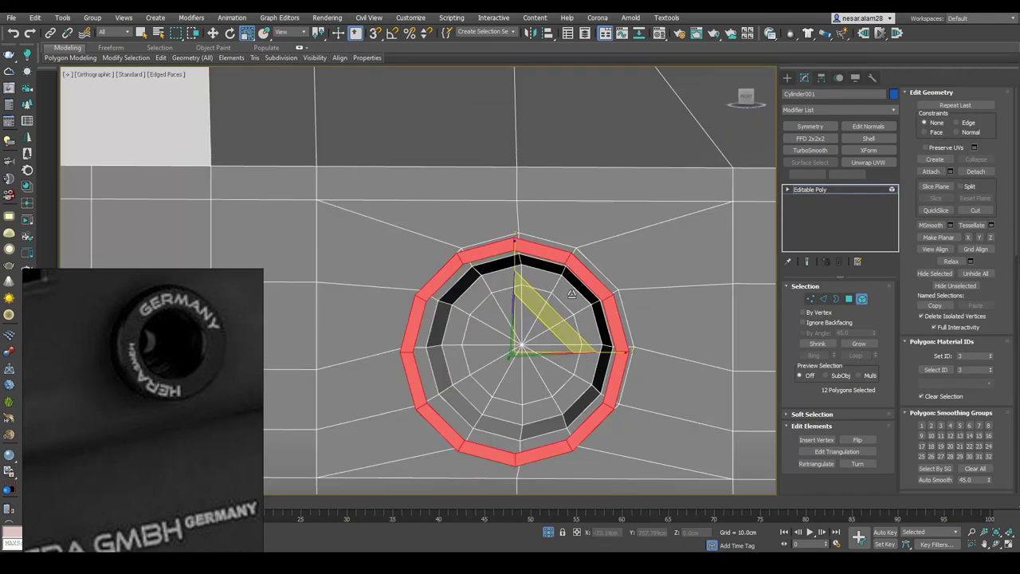
alt+middle_drag(572, 294, 584, 324)
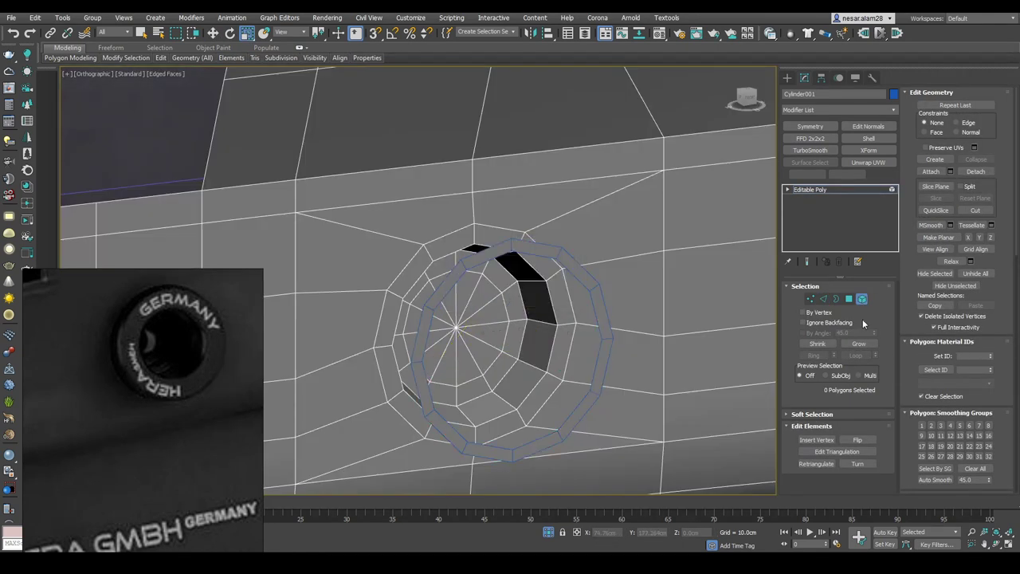
click(583, 284)
key(f)
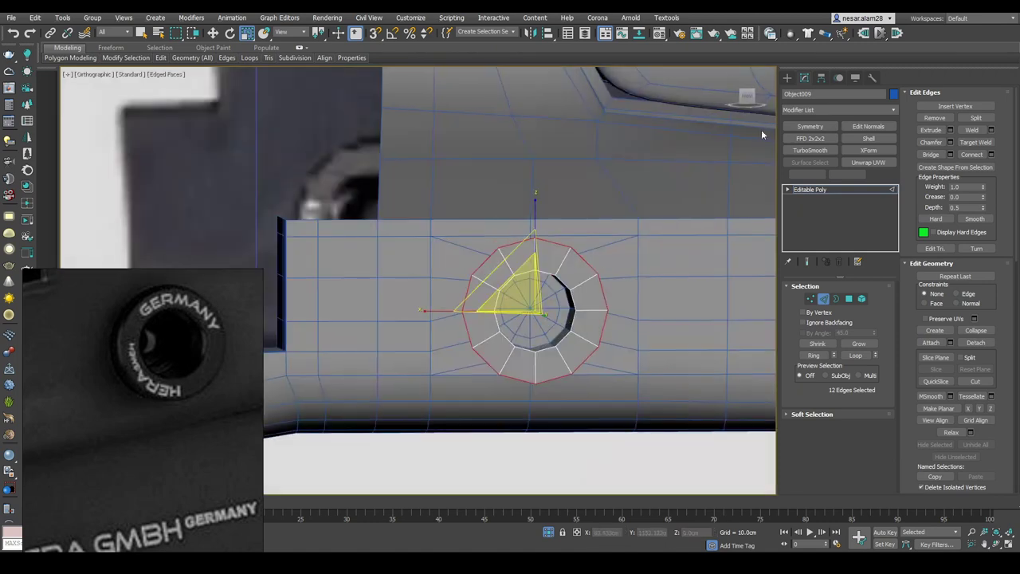
Isolate the ring and select both of its edge loops
mouse_move(542, 253)
alt+middle_down()
mouse_move(533, 186)
mouse_move(464, 269)
alt+middle_up()
key(w)
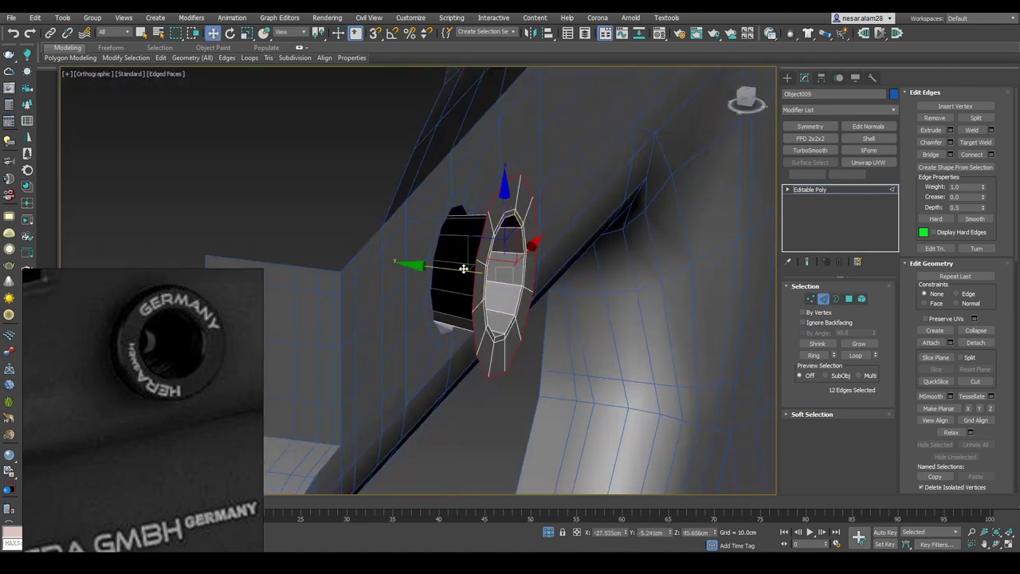
key(alt+q)
alt+middle_drag(393, 258, 387, 297)
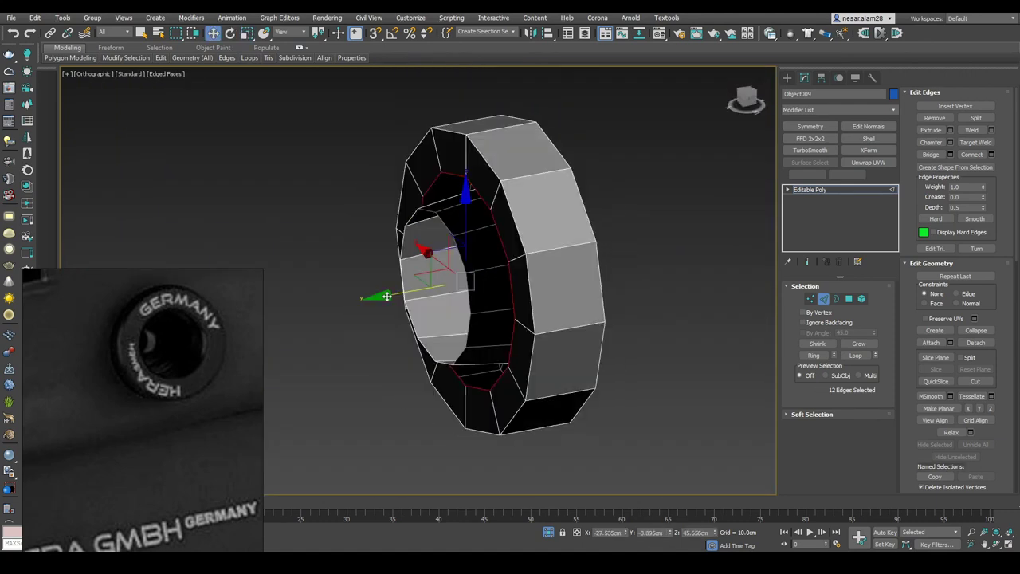
alt+middle_drag(445, 224, 606, 221)
key(e)
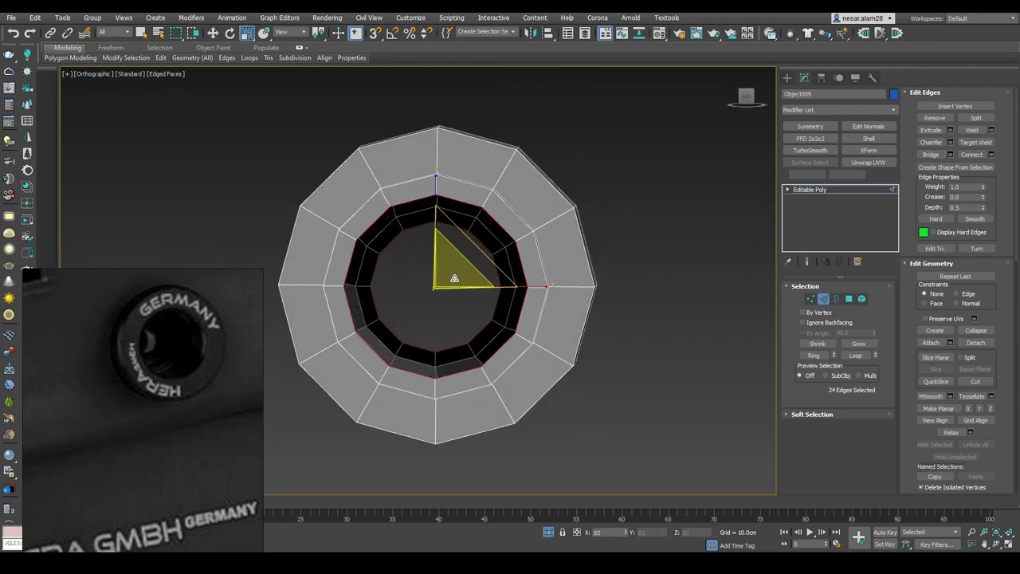
alt+middle_drag(526, 200, 510, 184)
scroll(502, 176, up, 5)
Chamfer the ring's edge loops by 0.386cm with 3 segments
key(F3)
key(3)
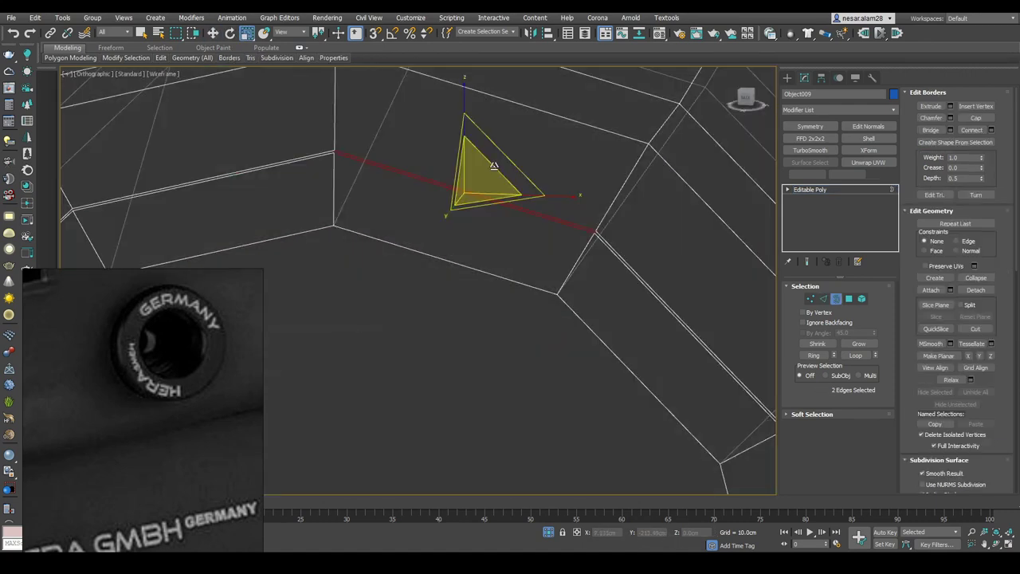
key(z)
alt+middle_drag(558, 239, 588, 152)
key(F3)
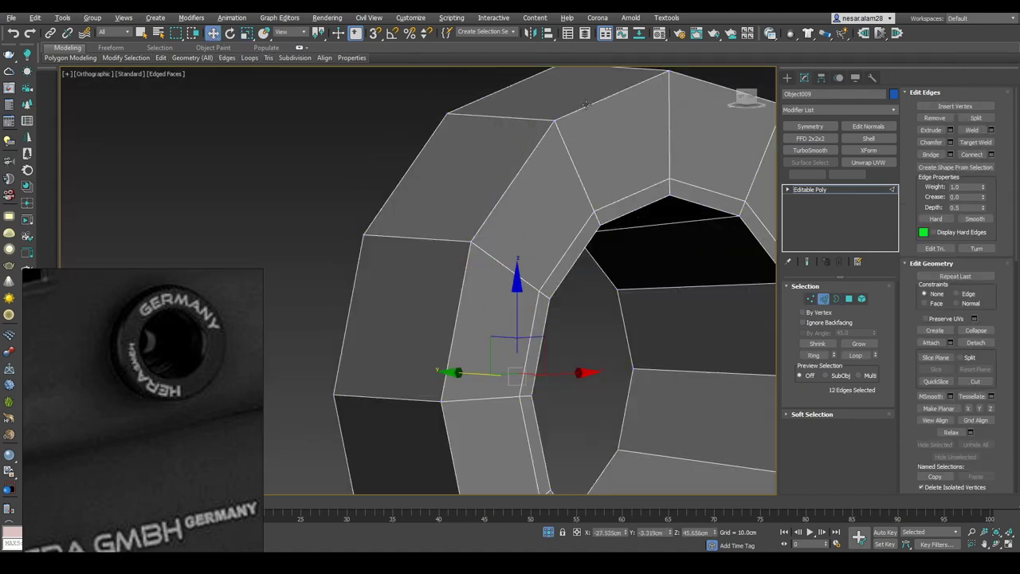
alt+middle_drag(586, 103, 739, 178)
key(ctrl+shift+c)
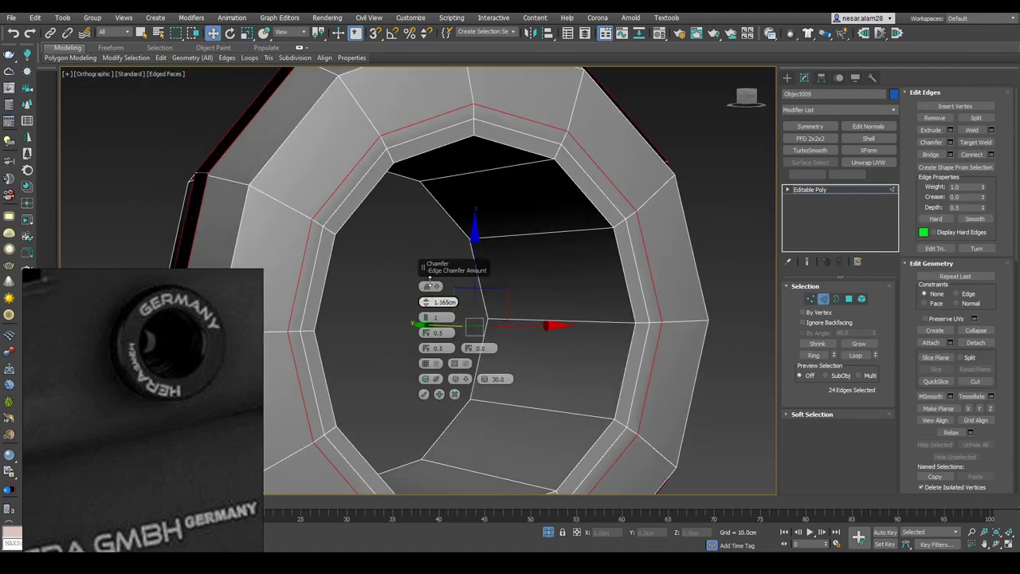
alt+middle_drag(429, 279, 489, 268)
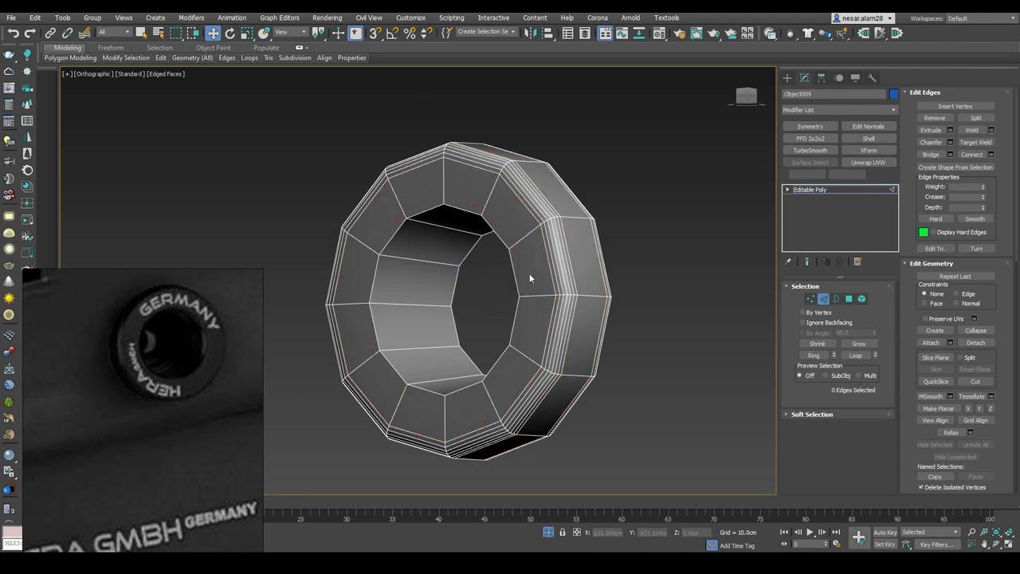
Select the ring's inner cap element and inspect it
alt+middle_drag(528, 267, 544, 268)
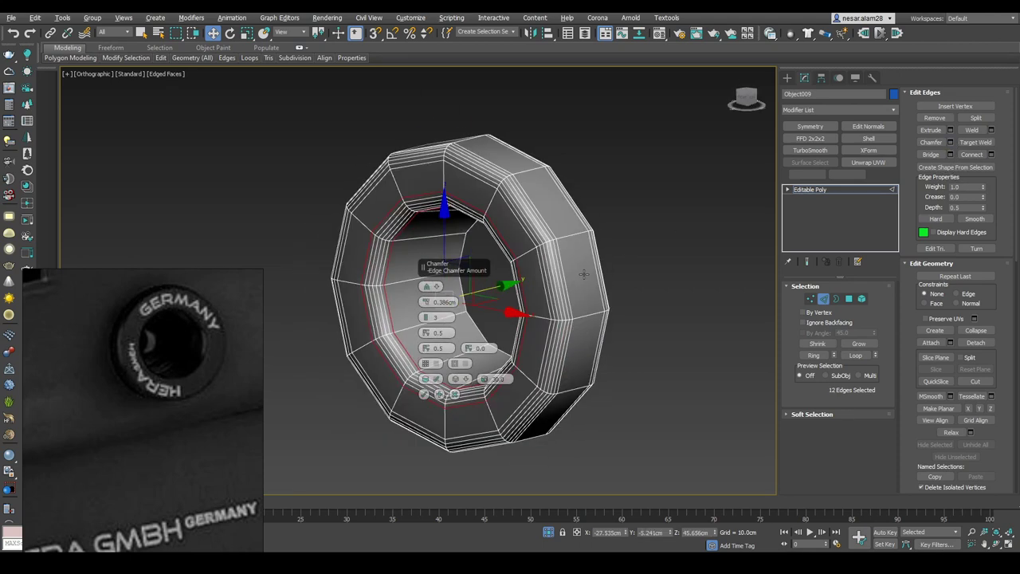
scroll(545, 268, up, 2)
key(4)
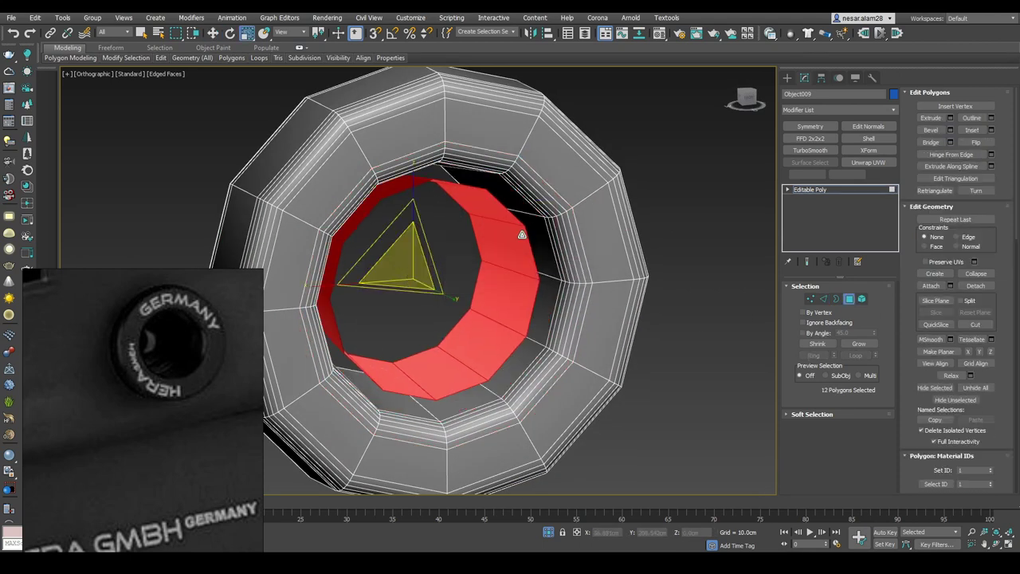
alt+middle_drag(426, 287, 368, 296)
key(5)
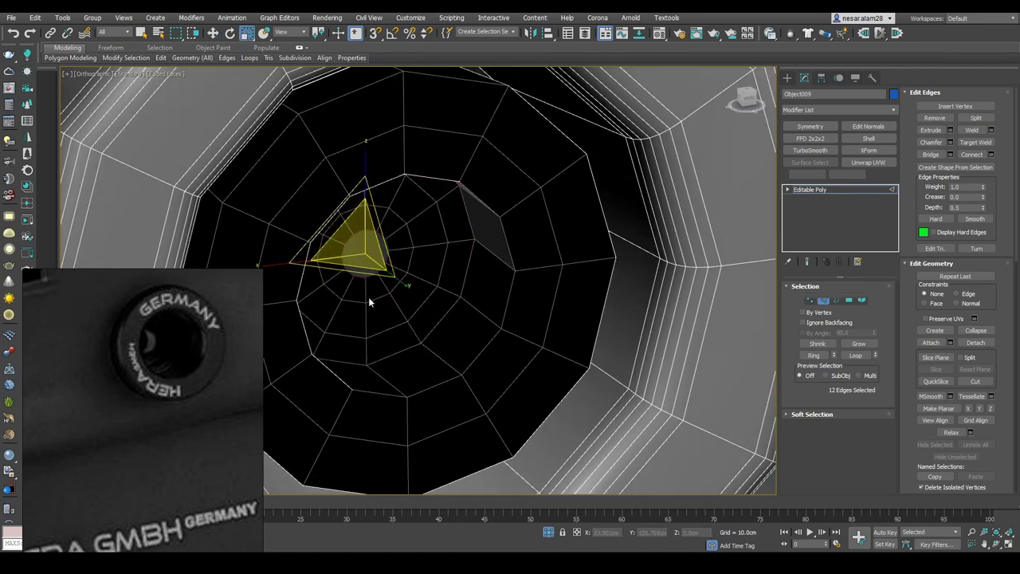
click(546, 205)
mouse_move(547, 205)
alt+middle_down()
mouse_move(698, 243)
mouse_move(547, 200)
mouse_move(593, 264)
mouse_move(479, 239)
mouse_move(508, 244)
mouse_move(414, 247)
mouse_move(446, 255)
alt+middle_up()
key(w)
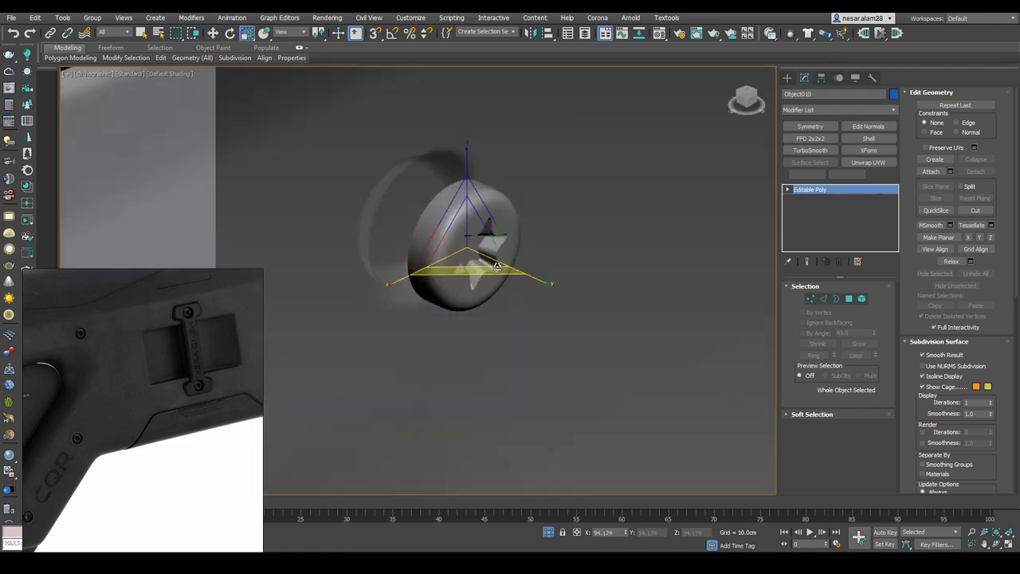
Make a copy of the star-drive screw and frame it in the stock hole
key(f)
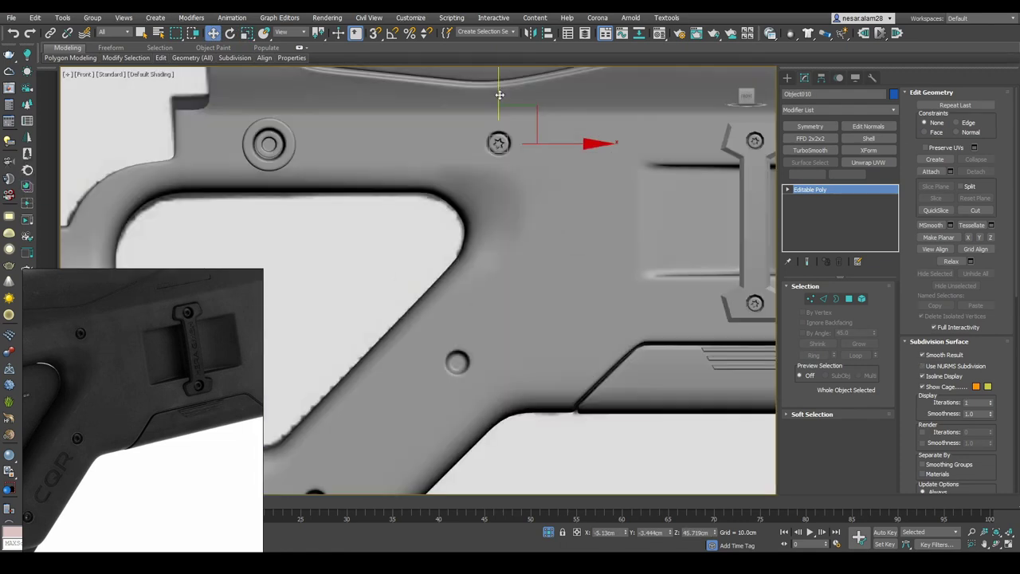
key(Return)
key(z)
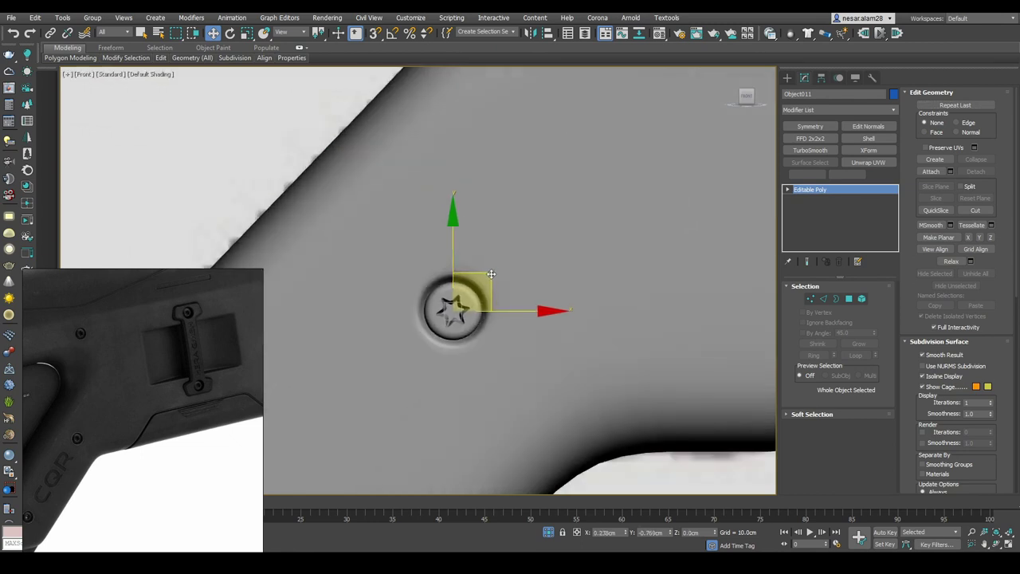
drag(492, 274, 560, 211)
scroll(560, 210, down, 5)
key(z)
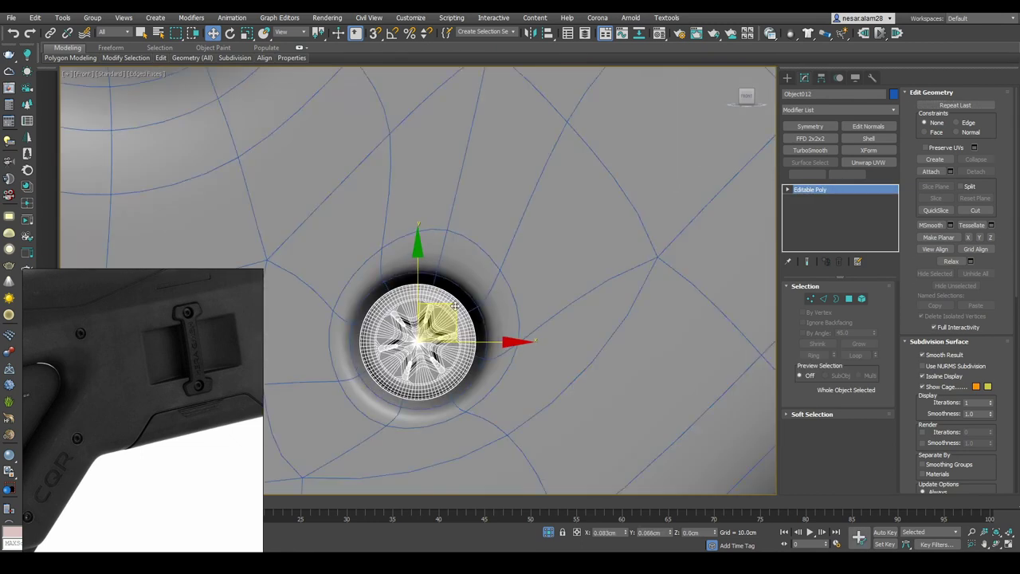
mouse_move(456, 306)
alt+middle_down()
mouse_move(472, 161)
mouse_move(557, 217)
alt+middle_up()
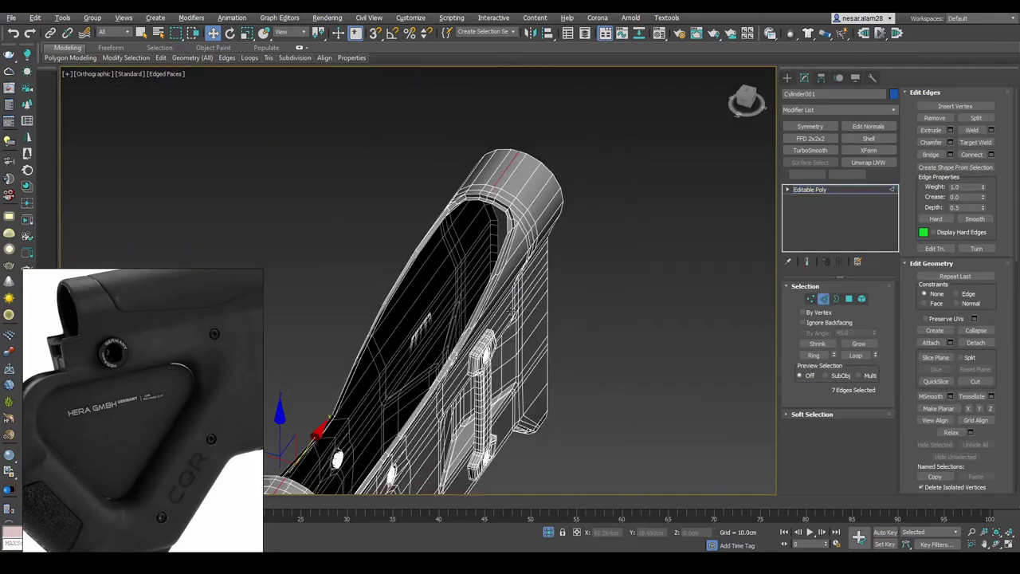
Select the slot wall's edge loop and top edges, then adjust its corner vertices
click(849, 354)
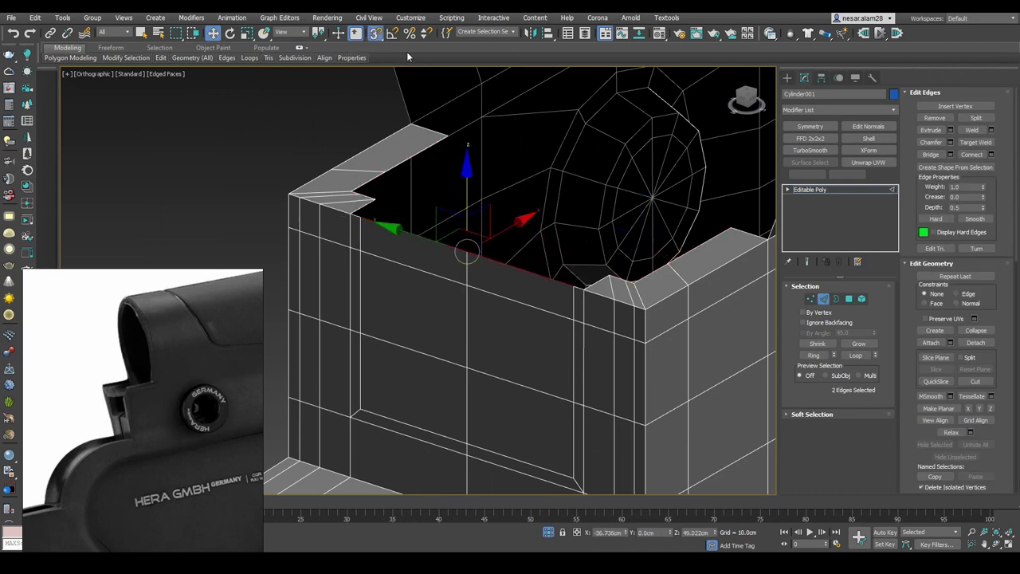
right_click(376, 33)
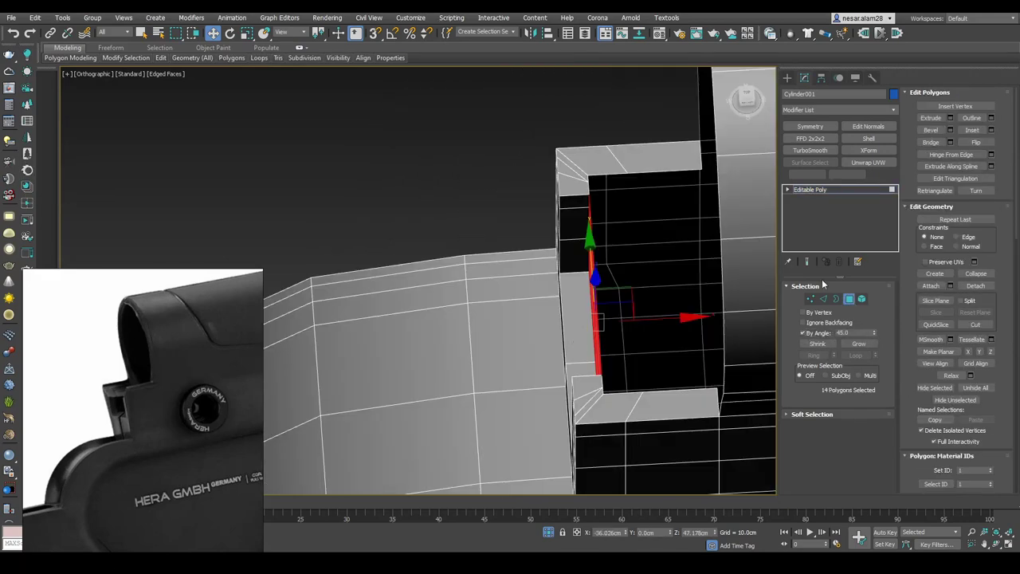
mouse_move(486, 301)
alt+middle_down()
mouse_move(585, 291)
mouse_move(710, 340)
alt+middle_up()
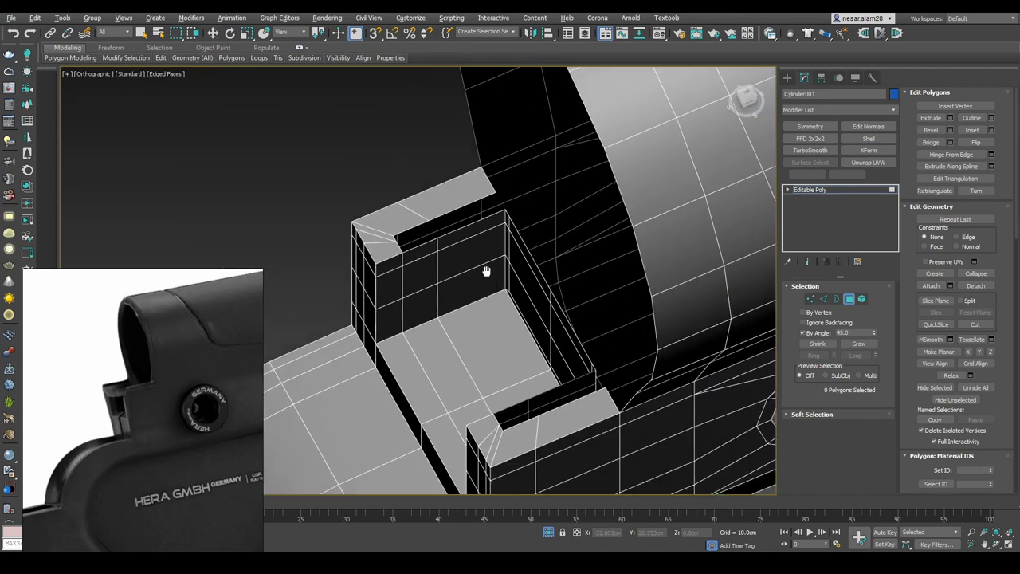
key(2)
click(466, 202)
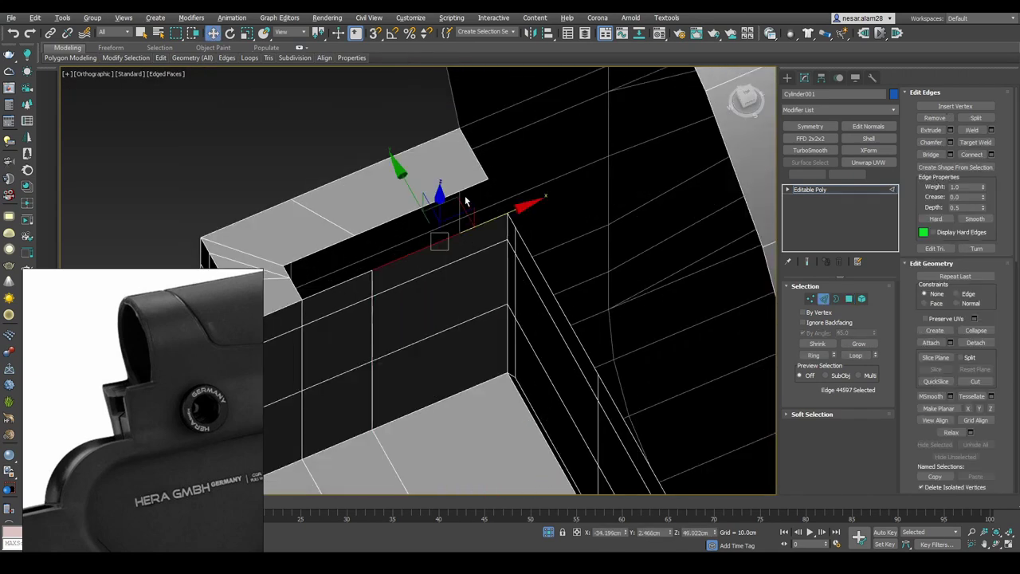
ctrl+click(466, 202)
alt+middle_drag(467, 201, 445, 246)
scroll(462, 252, down, 2)
key(1)
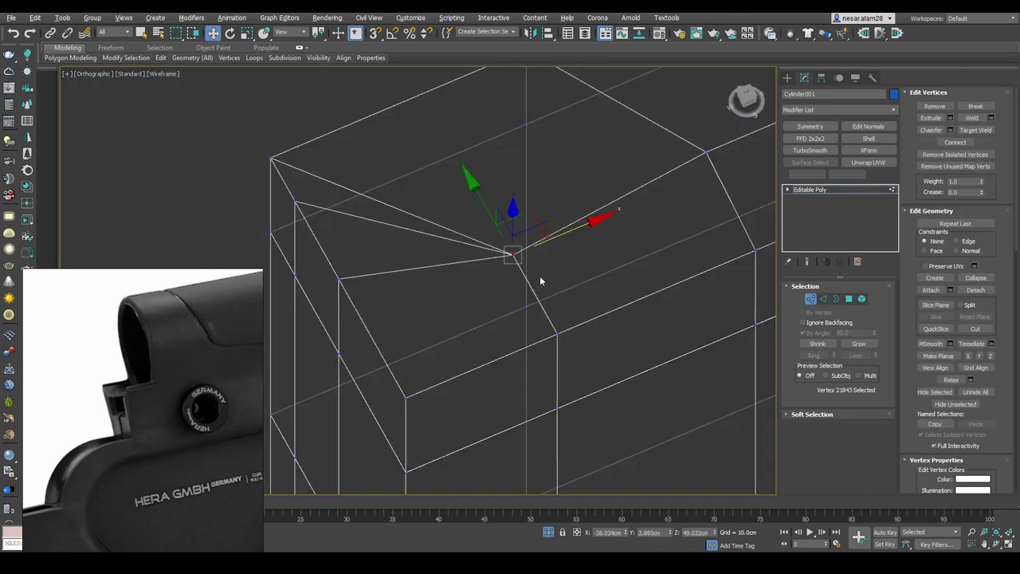
alt+middle_drag(542, 282, 571, 339)
Mirror the stock with a Symmetry modifier on X with Weld Seam on
scroll(571, 339, down, 3)
click(810, 126)
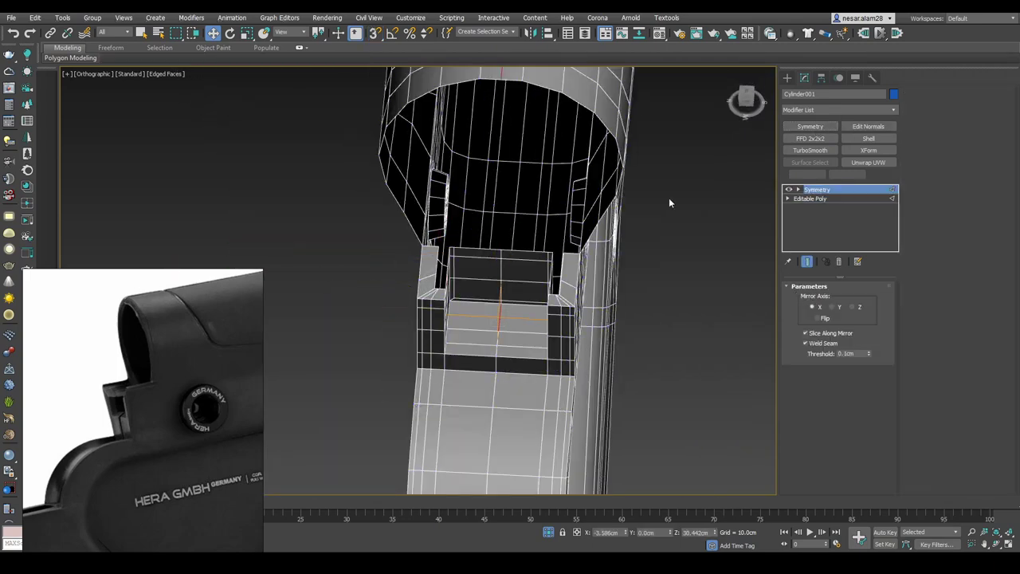
scroll(669, 198, up, 3)
mouse_move(669, 198)
alt+middle_down()
mouse_move(868, 353)
mouse_move(562, 302)
alt+middle_up()
Collapse the Symmetry modifier into the editable poly and show edged faces
key(ctrl+q)
key(F4)
scroll(530, 296, up, 4)
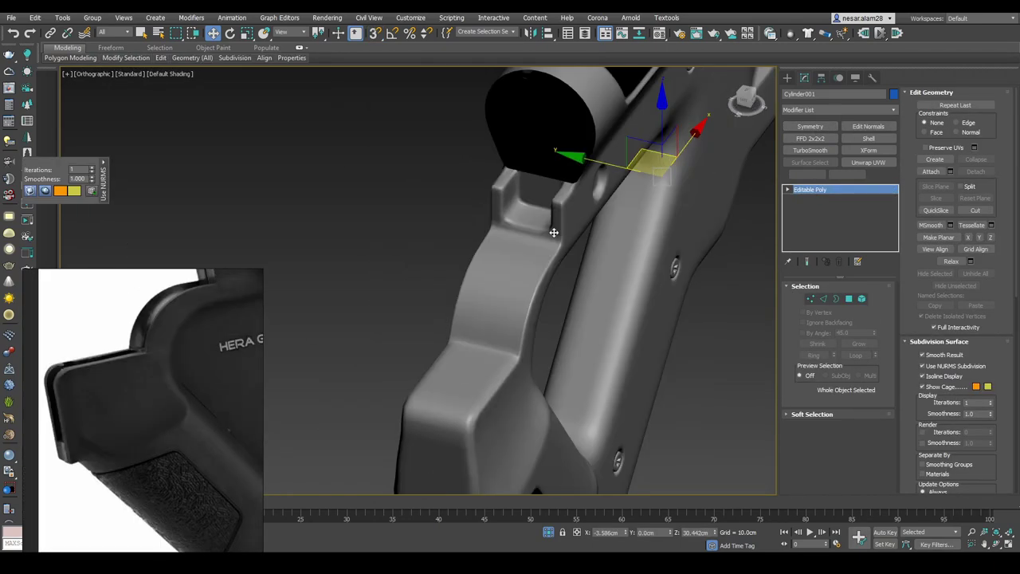
scroll(530, 297, up, 2)
key(ctrl+q)
key(F4)
Extrude the curved grip faces outward and confirm
alt+middle_drag(568, 271, 654, 239)
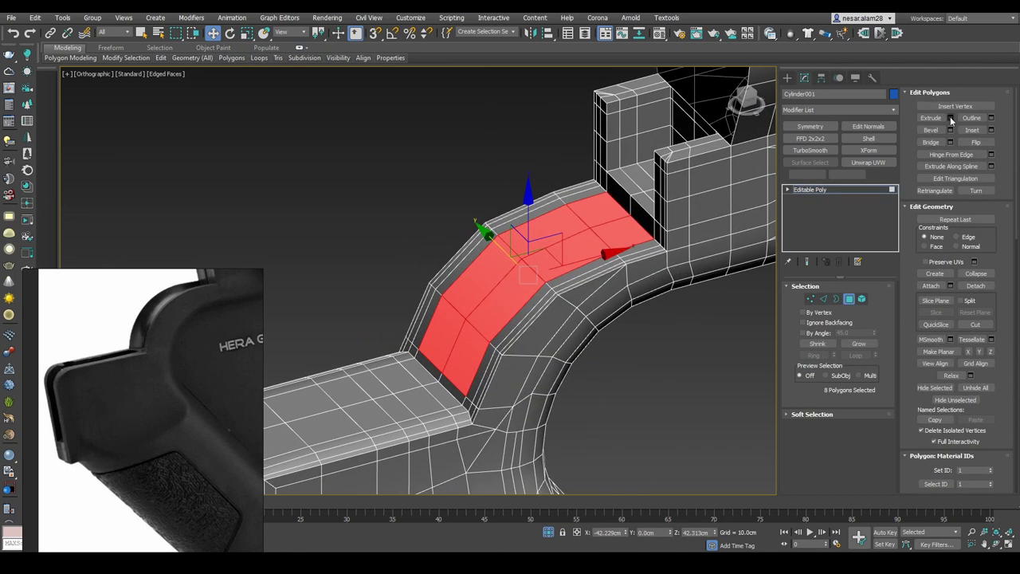
click(426, 287)
mouse_move(427, 287)
alt+middle_down()
mouse_move(554, 298)
mouse_move(646, 245)
mouse_move(567, 212)
mouse_move(637, 227)
mouse_move(607, 302)
mouse_move(558, 303)
alt+middle_up()
key(4)
Rotate the top corner edges of the rear block in the Front view
key(2)
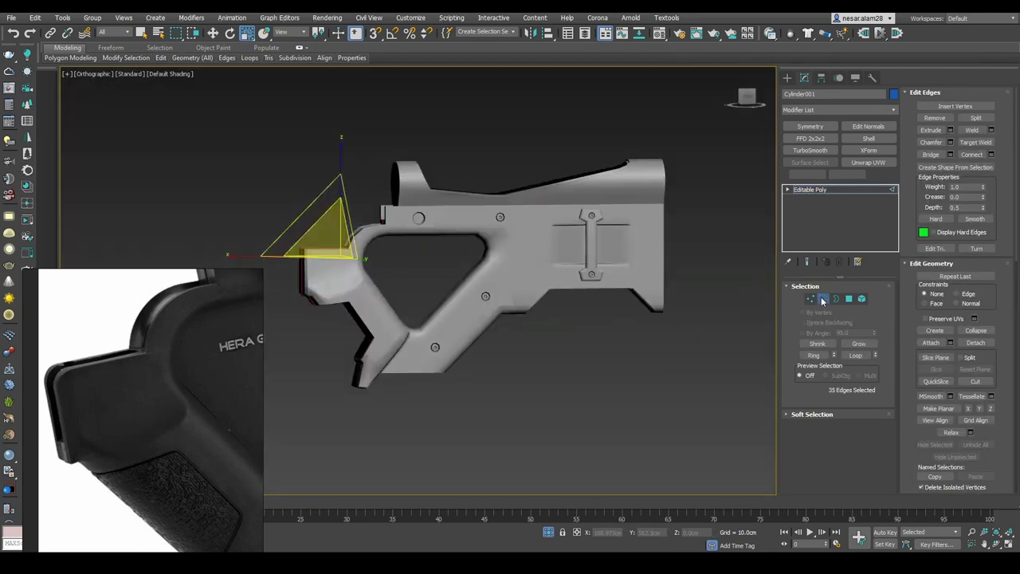
scroll(479, 303, up, 5)
scroll(413, 307, up, 3)
key(f)
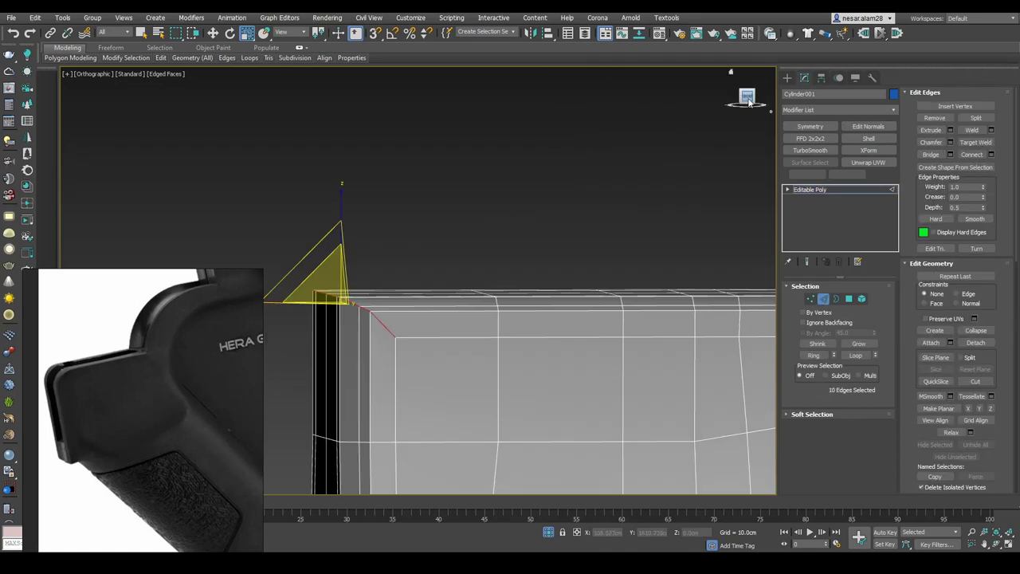
key(e)
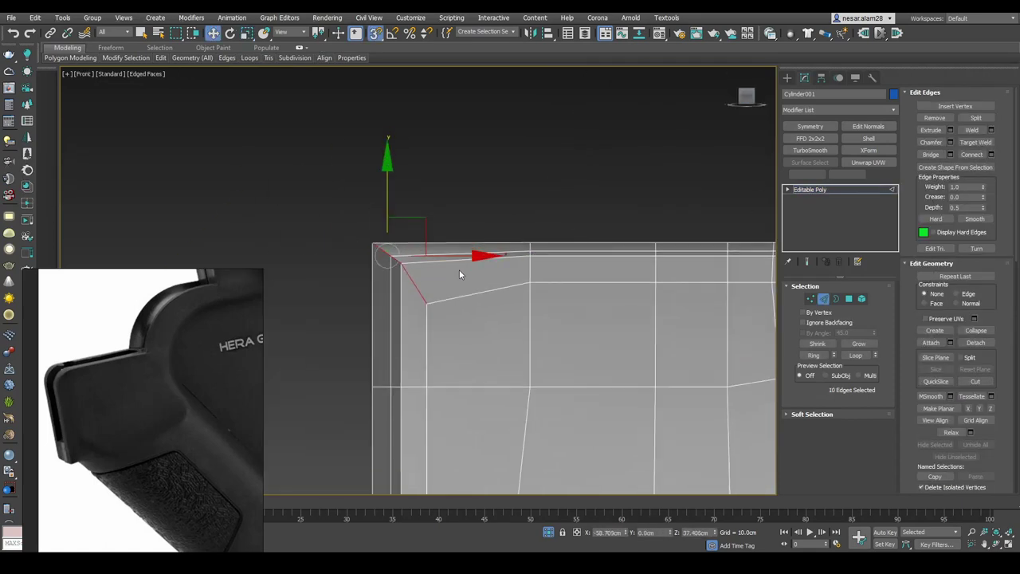
key(1)
scroll(459, 269, up, 2)
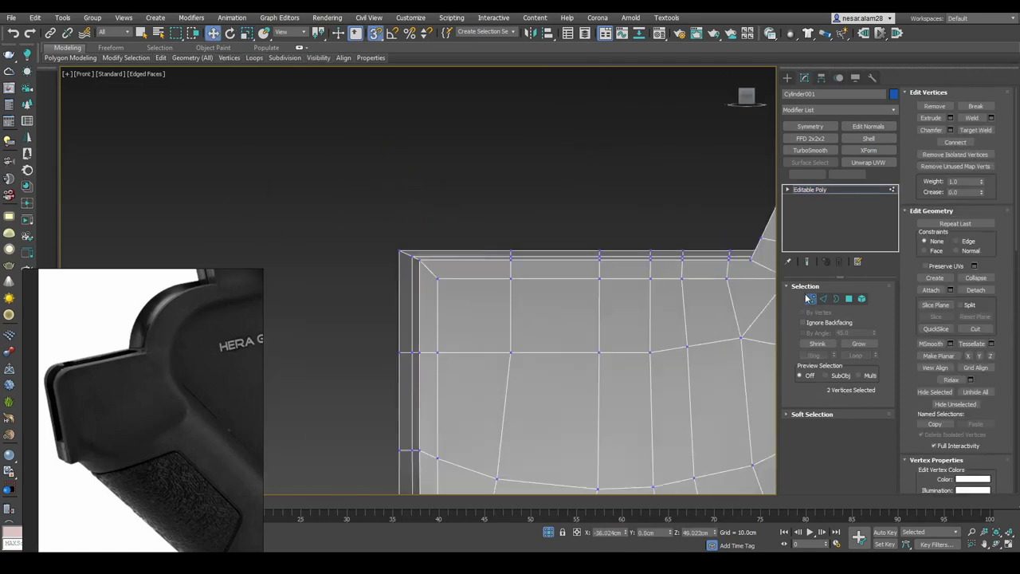
Preview the smoothed stock, then return to the edged display
click(810, 298)
scroll(478, 303, down, 5)
key(ctrl+q)
key(F4)
alt+middle_drag(597, 266, 133, 364)
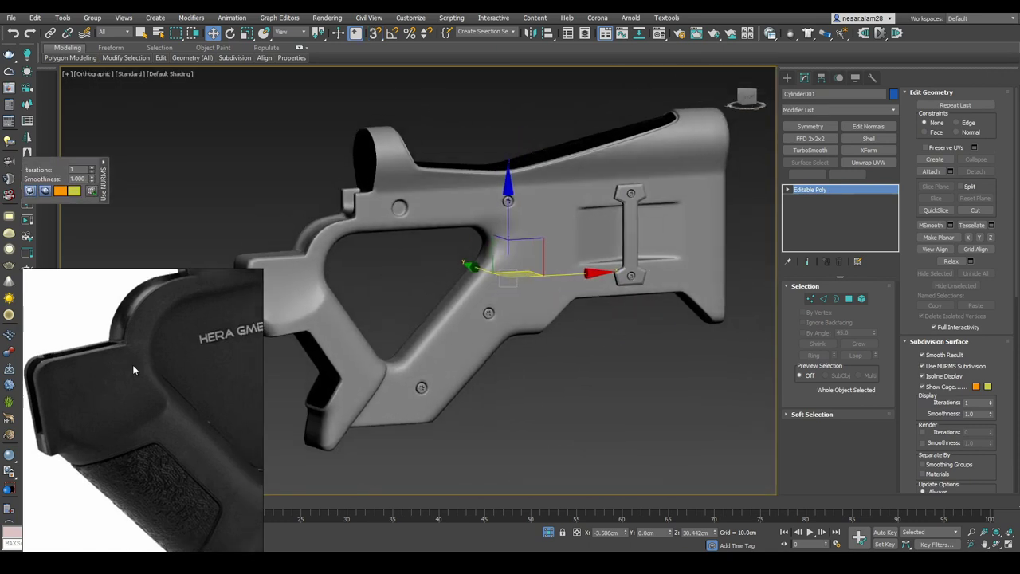
scroll(405, 199, up, 2)
scroll(404, 199, up, 4)
key(ctrl+q)
key(F4)
Select the ring's inner border, then rotate and scale it to reshape the front opening
key(3)
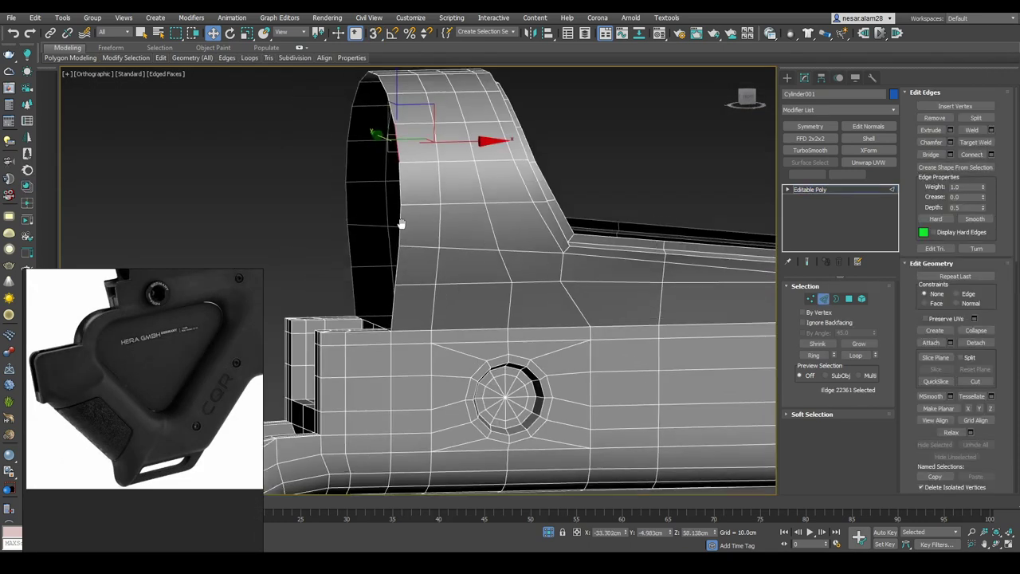
click(404, 174)
mouse_move(404, 174)
alt+middle_down()
mouse_move(460, 265)
mouse_move(499, 259)
mouse_move(515, 311)
alt+middle_up()
key(e)
key(w)
key(e)
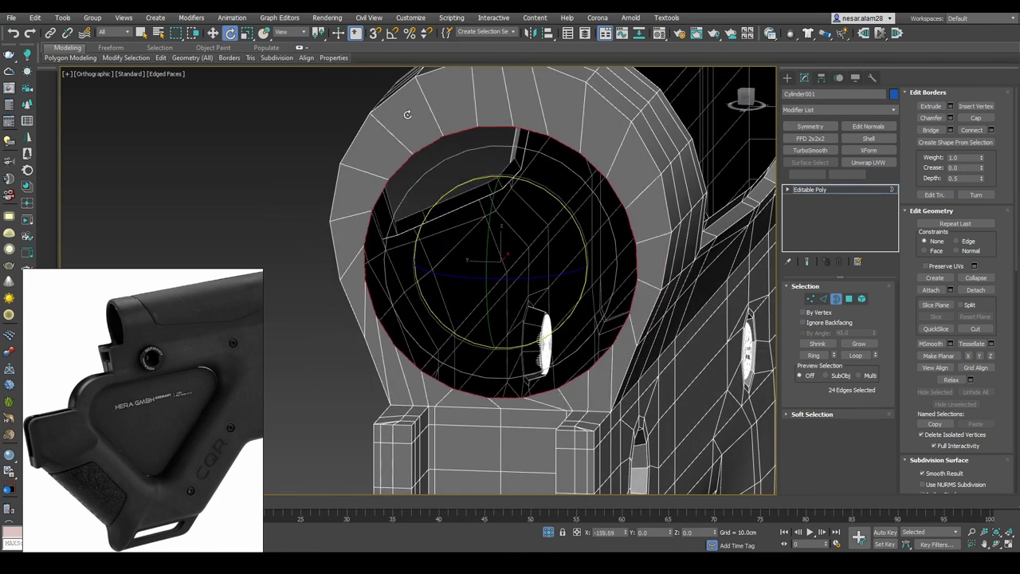
alt+middle_drag(408, 115, 569, 241)
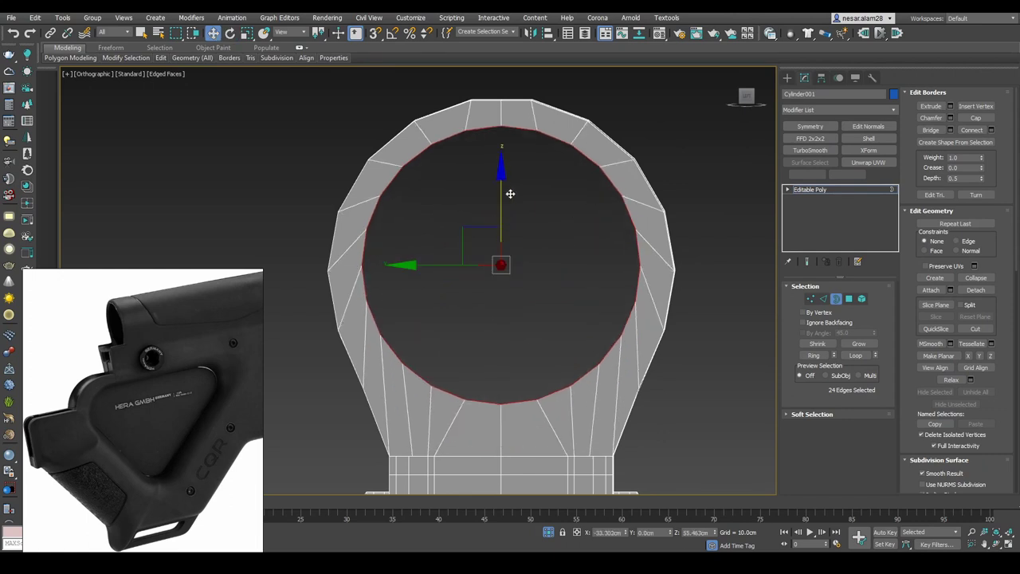
mouse_move(510, 185)
alt+middle_down()
mouse_move(529, 291)
mouse_move(621, 257)
alt+middle_up()
key(r)
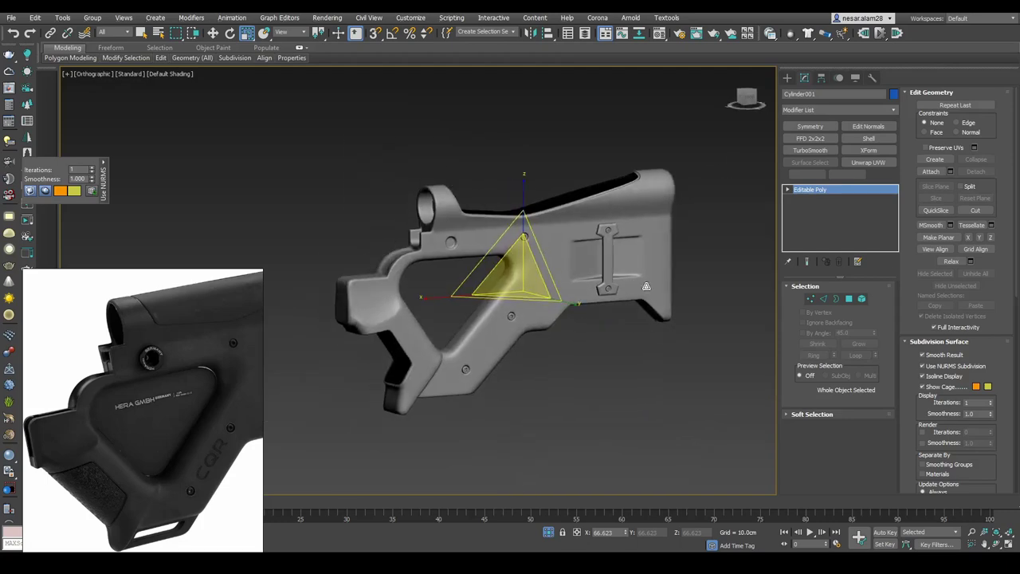
alt+middle_drag(639, 283, 662, 260)
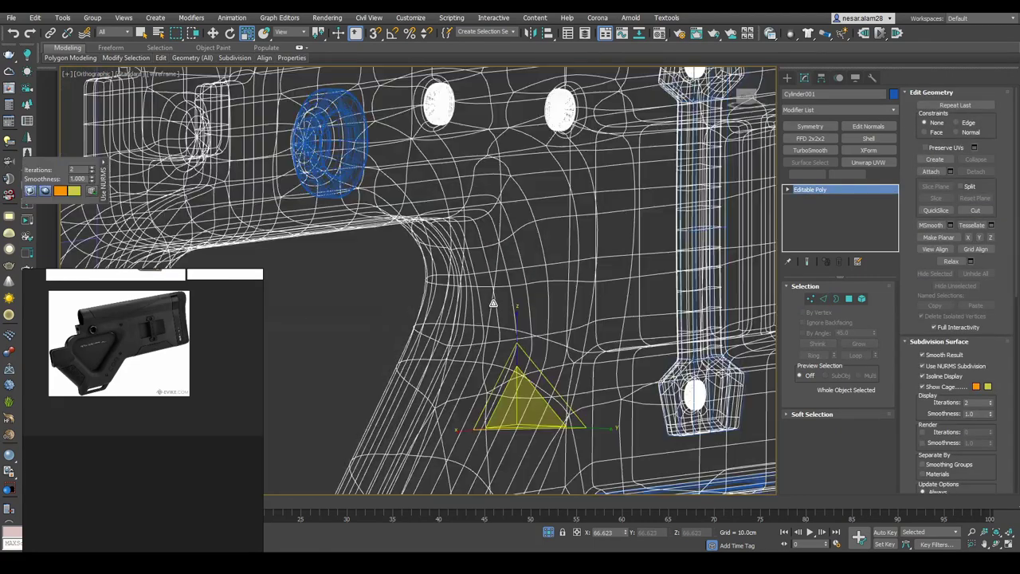
Shade the viewport and open the context menu to extrude panel edges 0.304 by 0.342 cm
key(F3)
alt+middle_drag(493, 303, 542, 269)
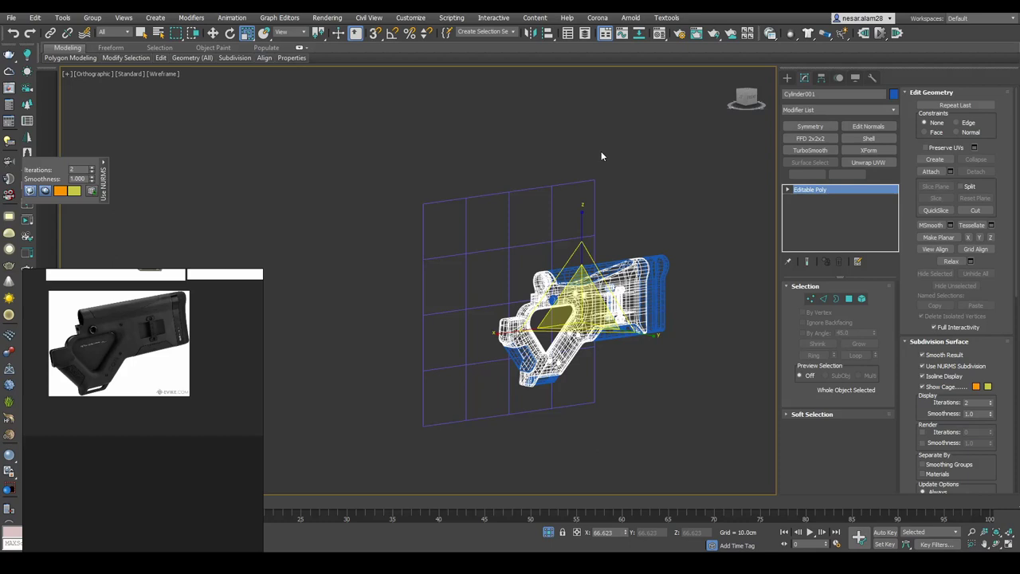
right_click(622, 193)
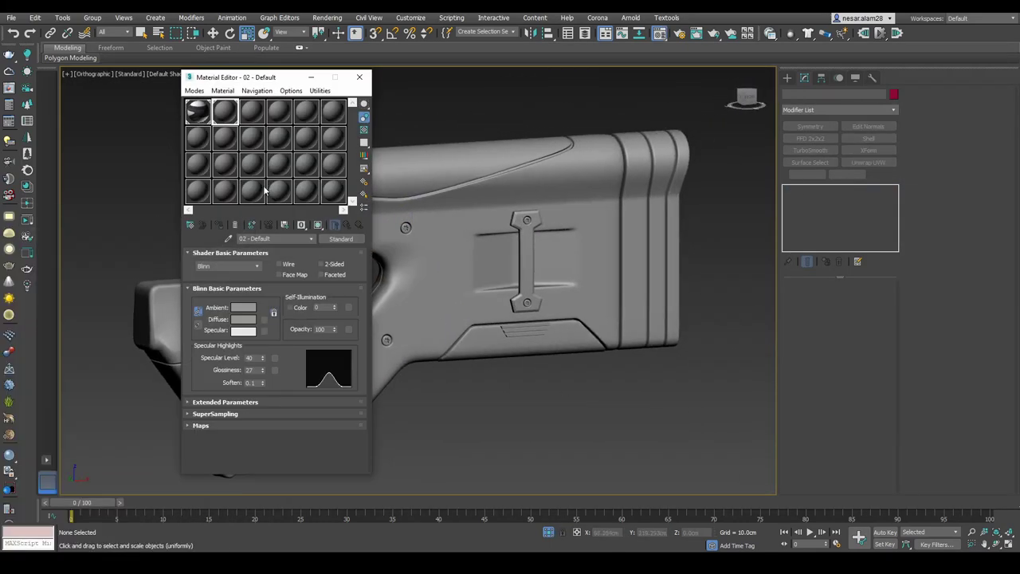
Lighten the stock's grey diffuse colour to 94 and review the smoothed model
drag(314, 95, 311, 104)
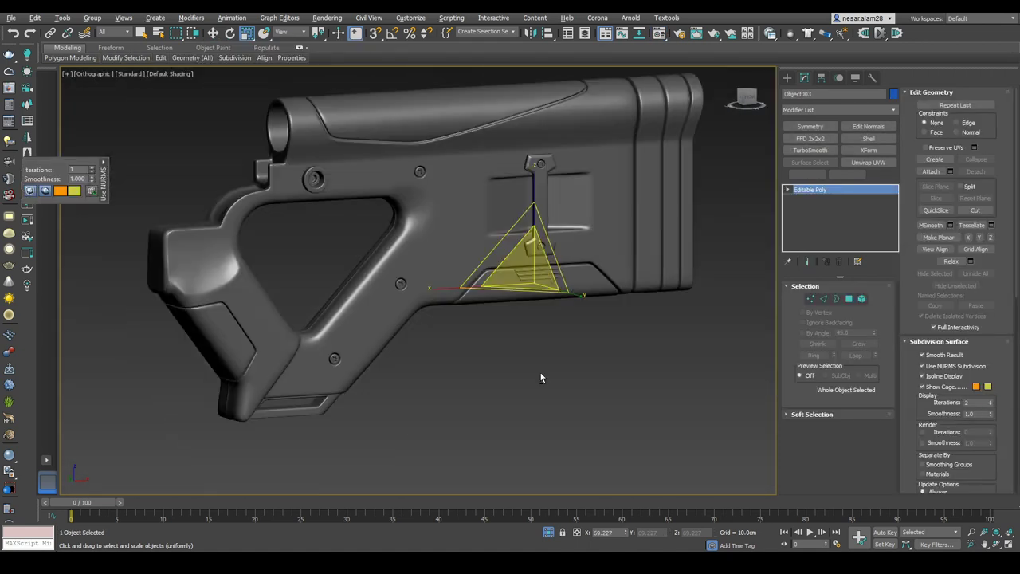
mouse_move(529, 410)
alt+middle_down()
mouse_move(604, 433)
mouse_move(672, 412)
mouse_move(628, 423)
mouse_move(650, 435)
mouse_move(635, 442)
alt+middle_up()
scroll(433, 346, up, 3)
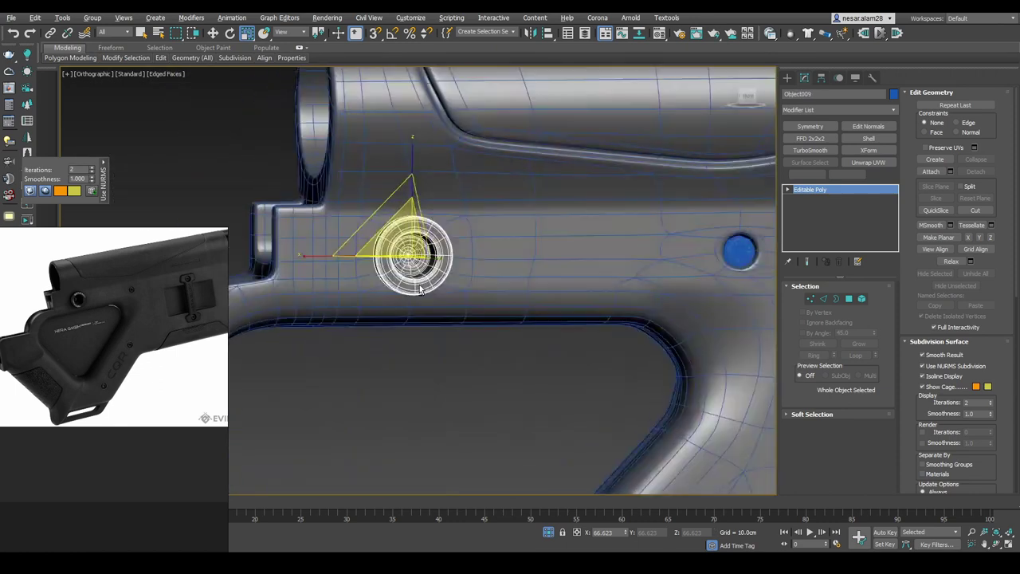
Switch to Left view and turn on Affect Pivot Only for the side part
key(l)
click(821, 77)
click(834, 152)
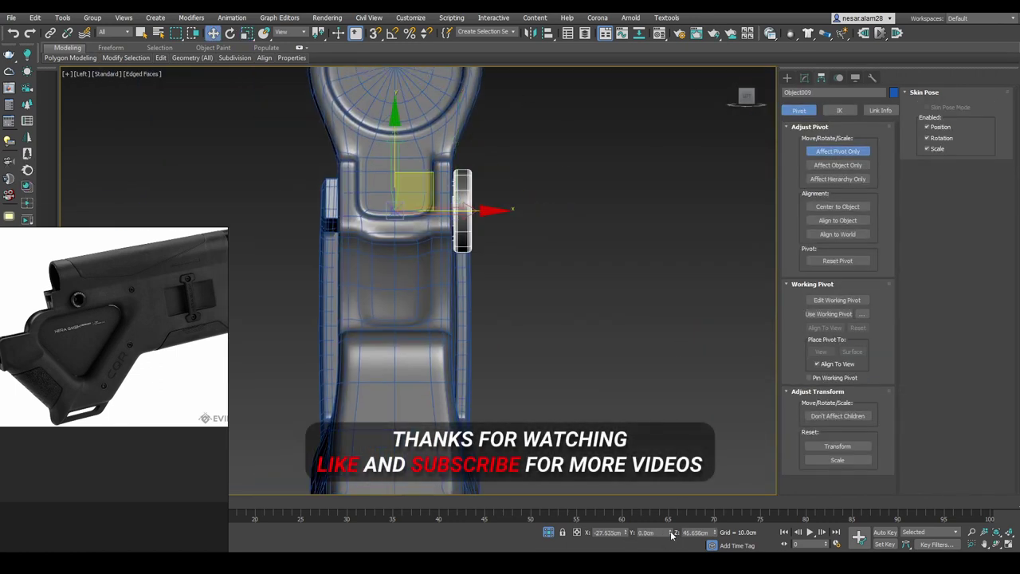
Mirror the nut insert and orbit to a three-quarter view of the finished stock
click(530, 34)
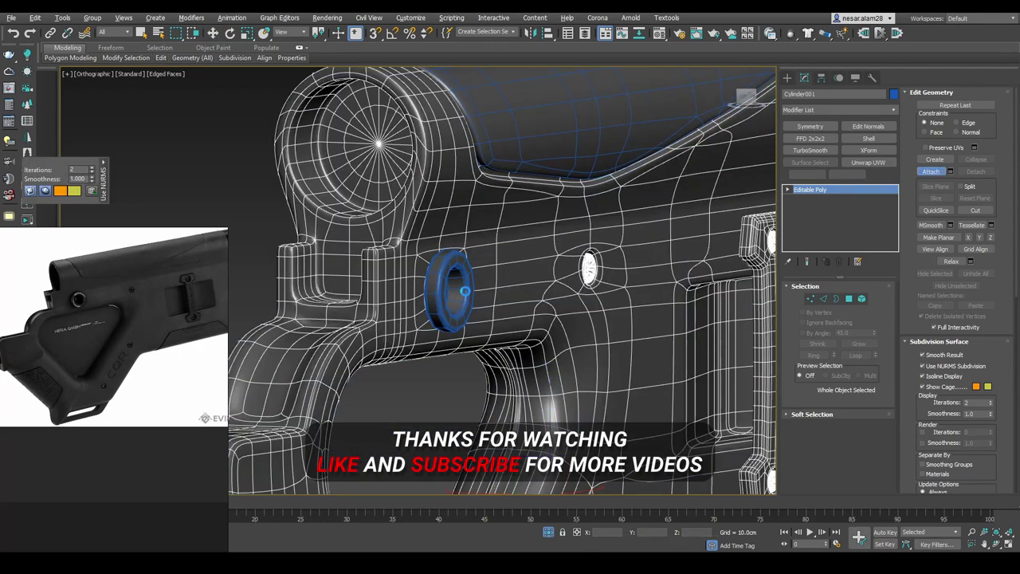
alt+middle_drag(465, 292, 539, 309)
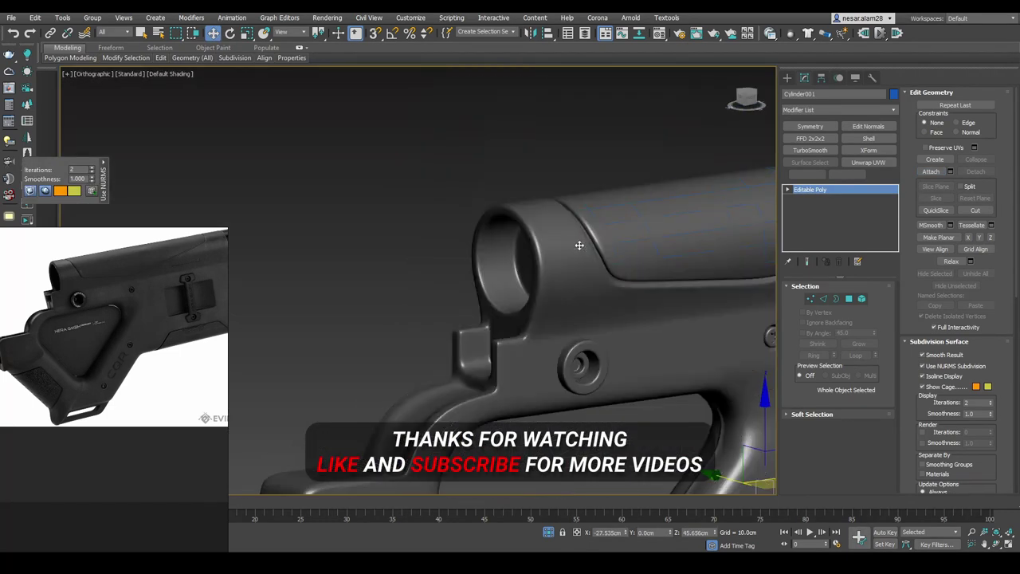